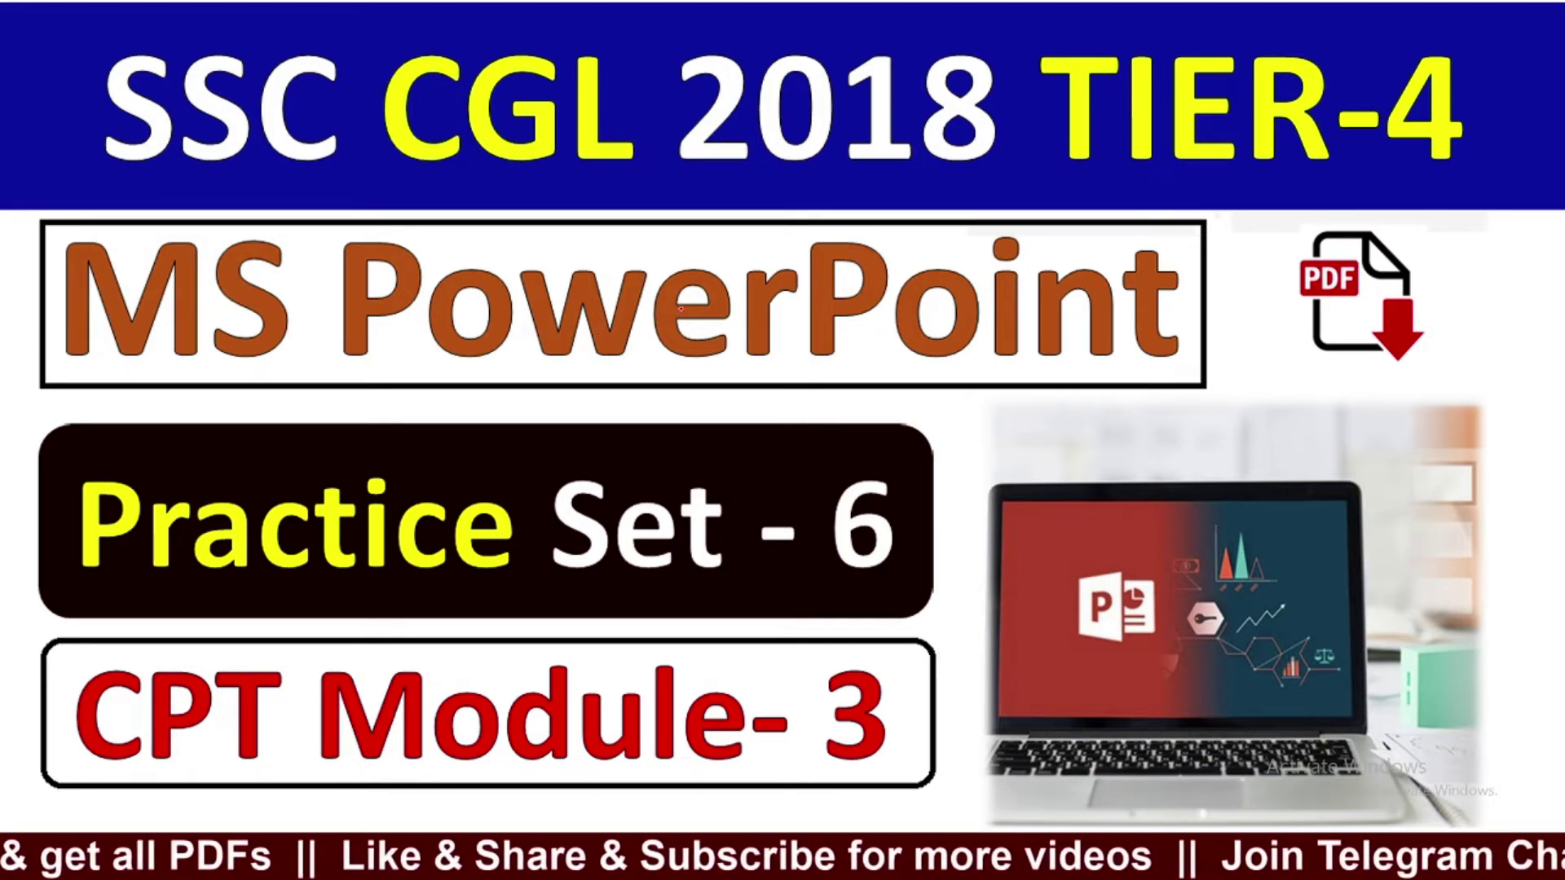
Read the sample and instruction slides 2 and 3, ending on the Content and Footer requirements.
{"action": "mouse_move", "coordinate": [708, 367]}
{"action": "left_mouse_down"}
{"action": "mouse_move", "coordinate": [750, 385]}
{"action": "mouse_move", "coordinate": [800, 365]}
{"action": "left_mouse_up"}
{"action": "left_click_drag", "start_coordinate": [717, 401], "coordinate": [795, 392]}
{"action": "mouse_move", "coordinate": [778, 563]}
{"action": "left_mouse_down"}
{"action": "mouse_move", "coordinate": [886, 562]}
{"action": "mouse_move", "coordinate": [889, 580]}
{"action": "left_mouse_up"}
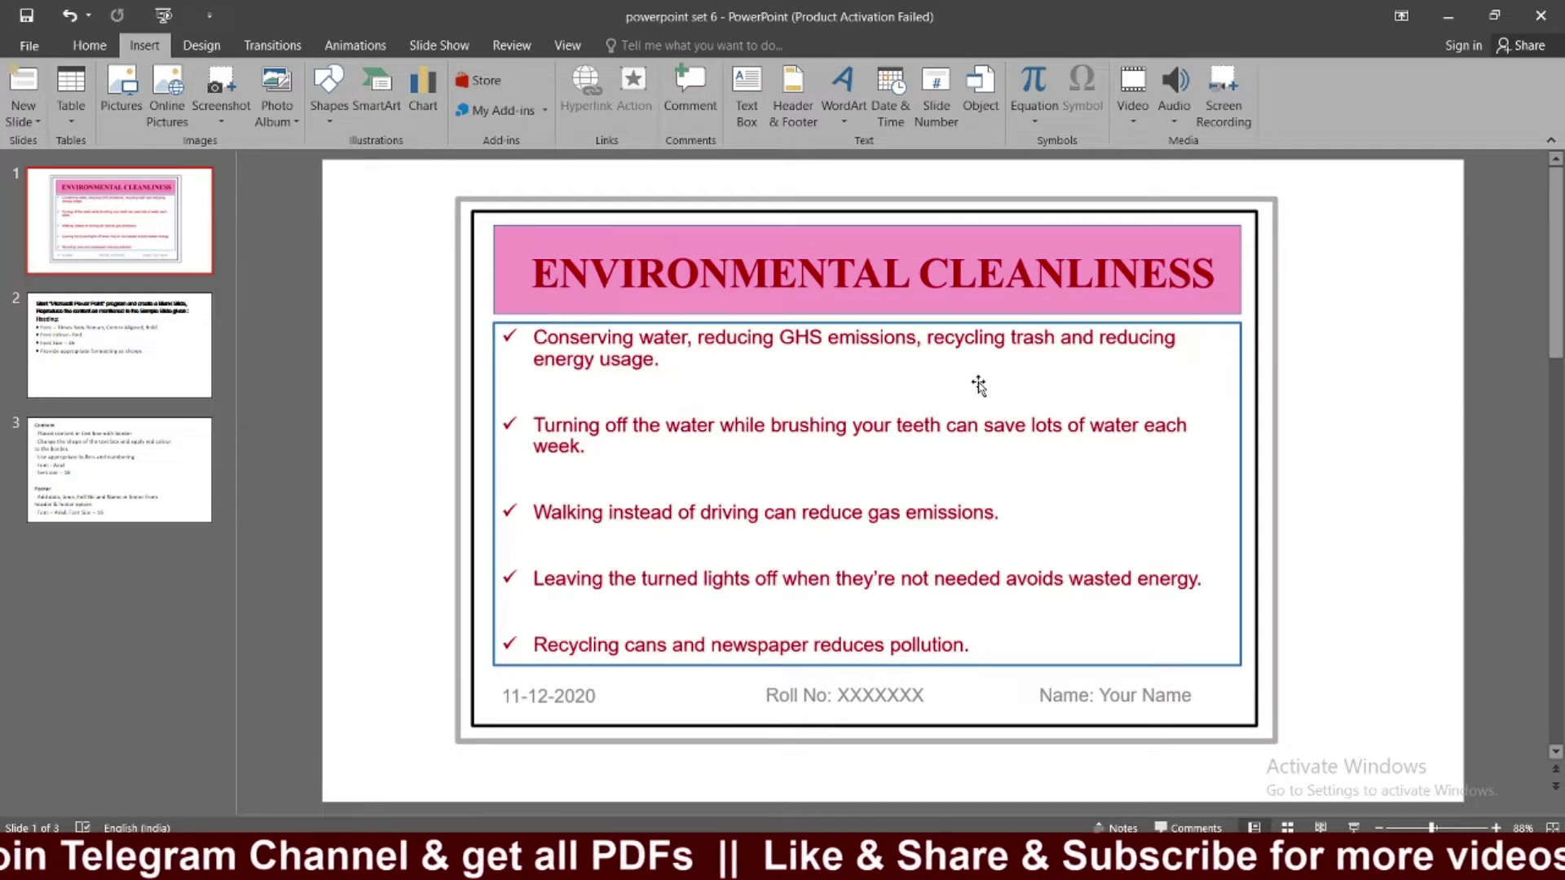
{"action": "left_click", "coordinate": [72, 342]}
{"action": "left_click", "coordinate": [148, 453]}
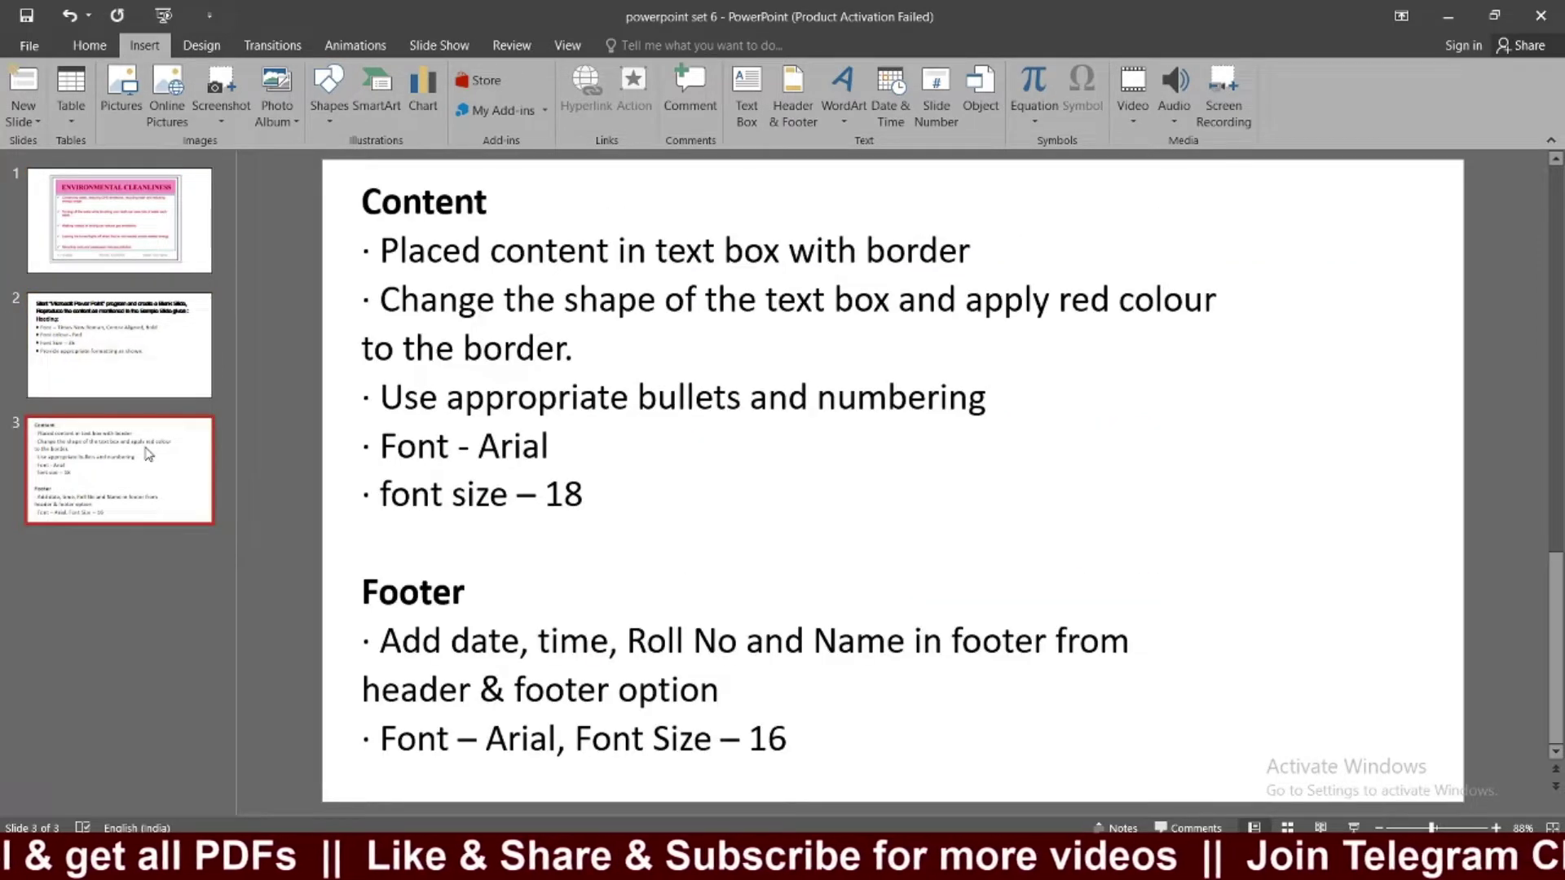
{"action": "left_click", "coordinate": [119, 221]}
{"action": "left_click", "coordinate": [162, 350]}
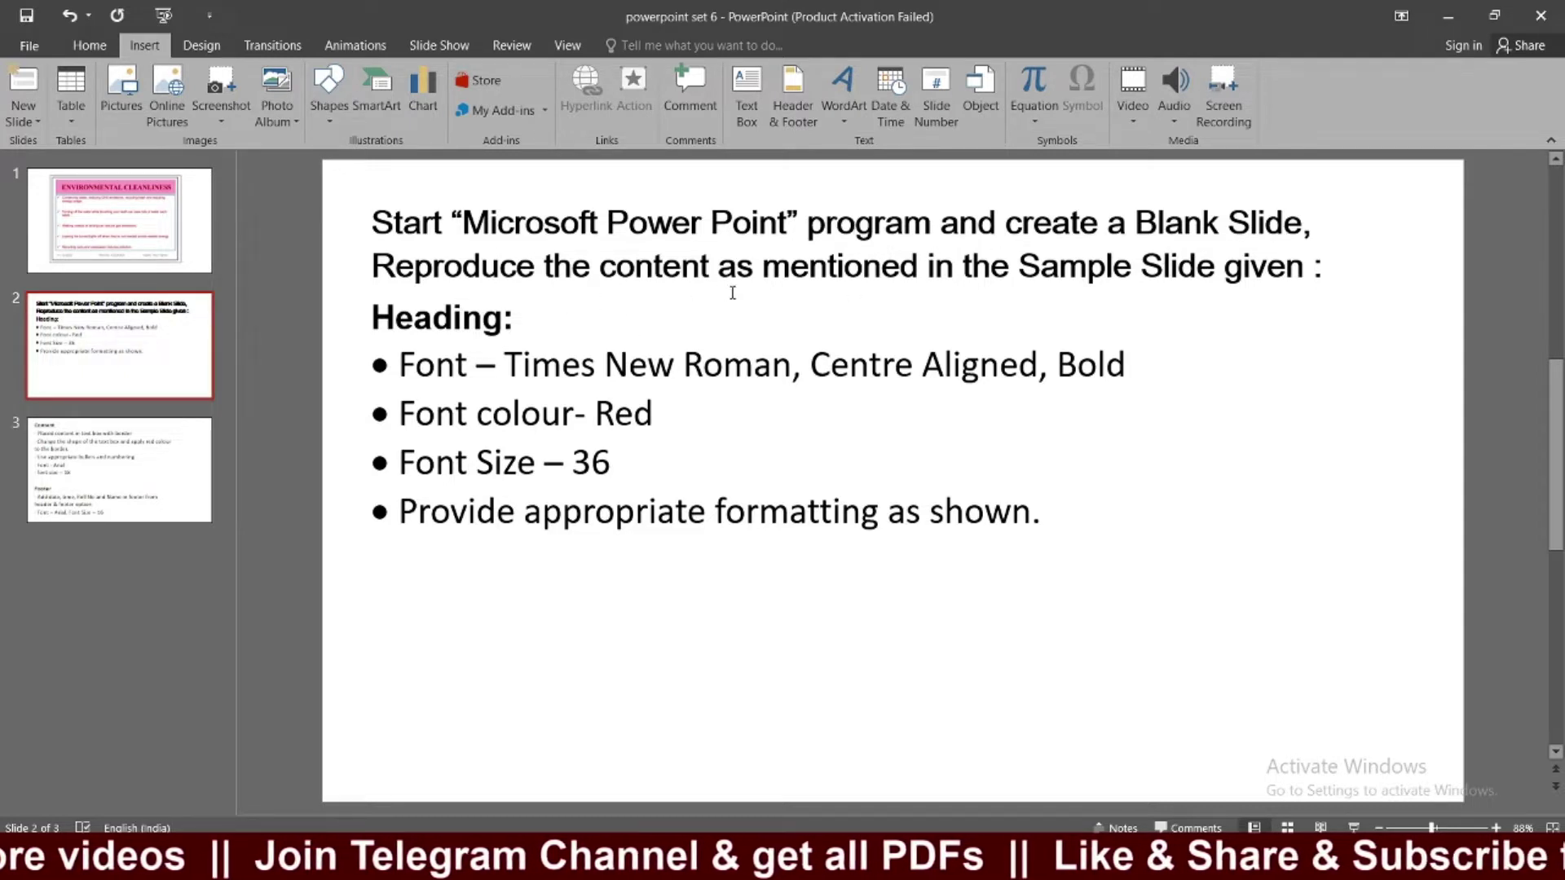
{"action": "left_click", "coordinate": [137, 234]}
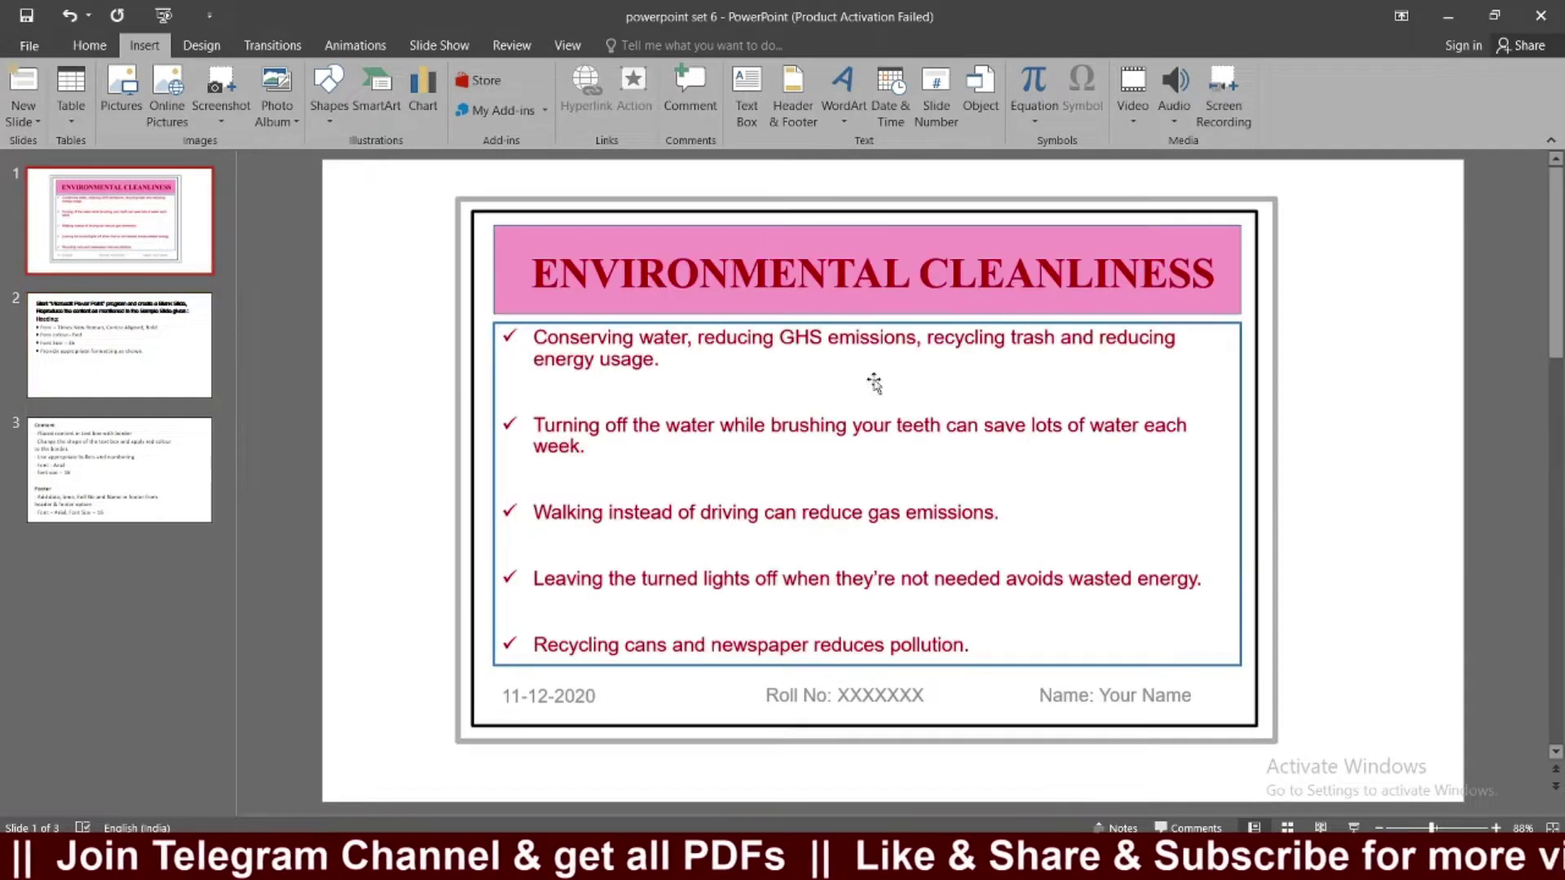
{"action": "left_click", "coordinate": [112, 480]}
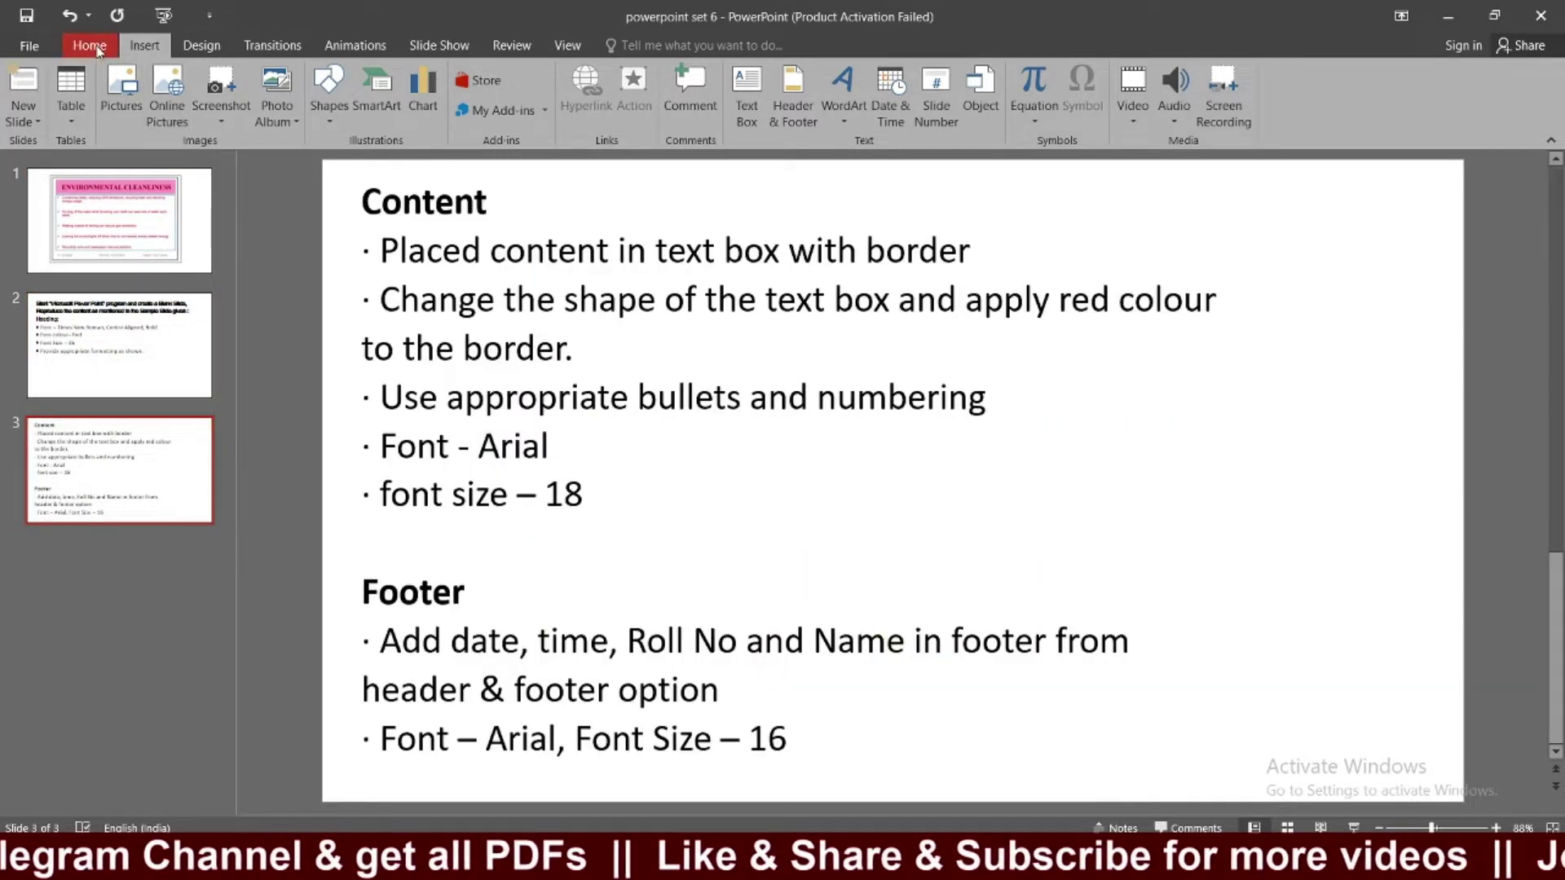
{"action": "left_click", "coordinate": [97, 47]}
Insert a new slide 4 and apply the Title Slide layout to it.
{"action": "left_click", "coordinate": [181, 82]}
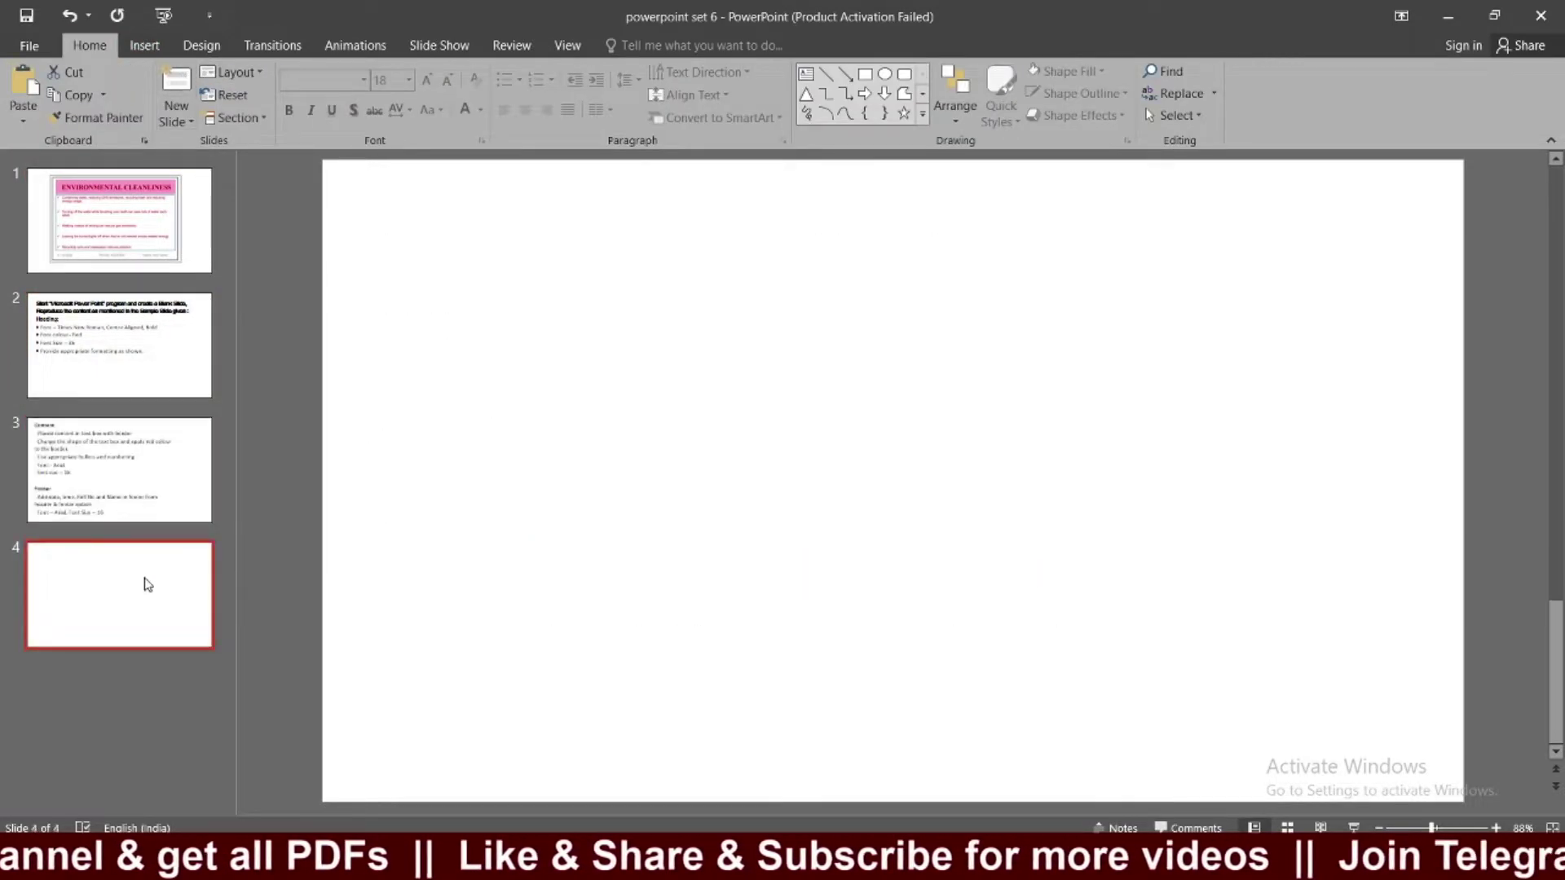
{"action": "left_click", "coordinate": [128, 233]}
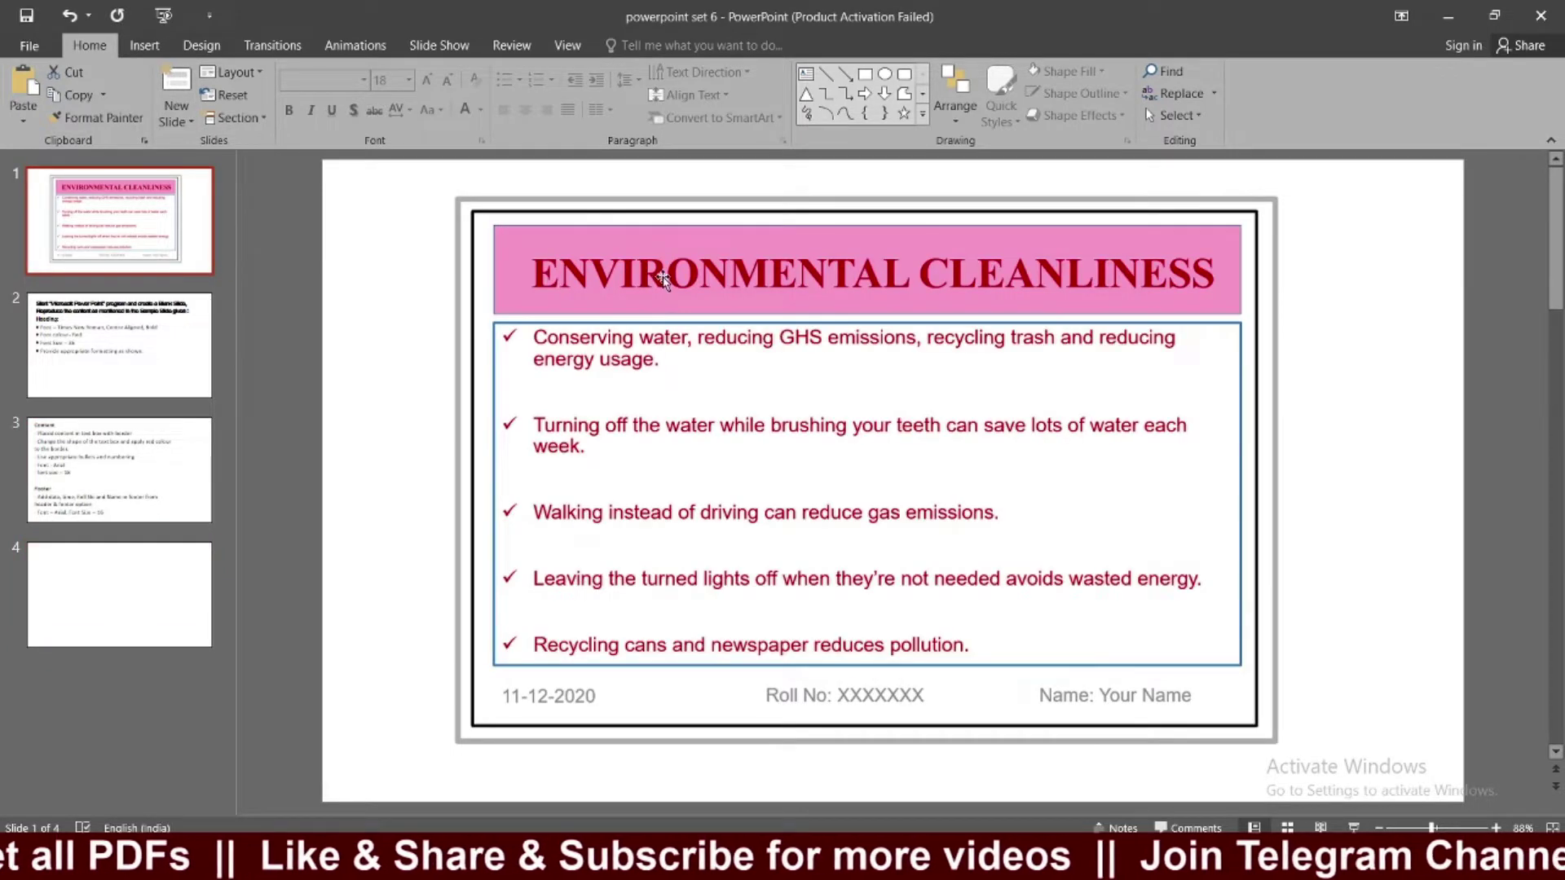
{"action": "left_click", "coordinate": [620, 474]}
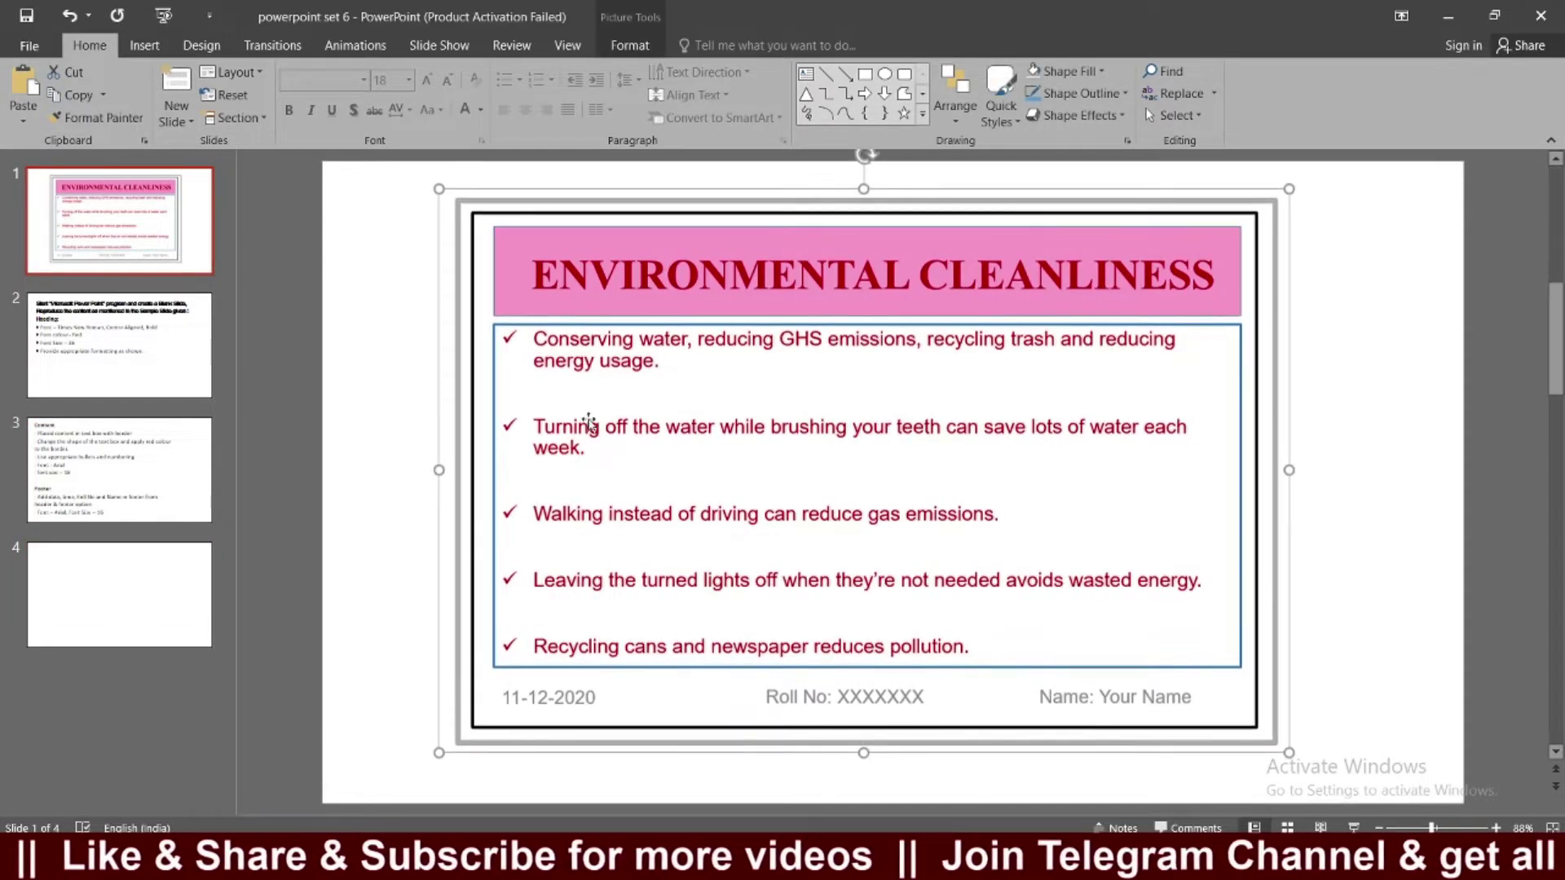
{"action": "left_click", "coordinate": [172, 595]}
{"action": "left_click", "coordinate": [236, 72]}
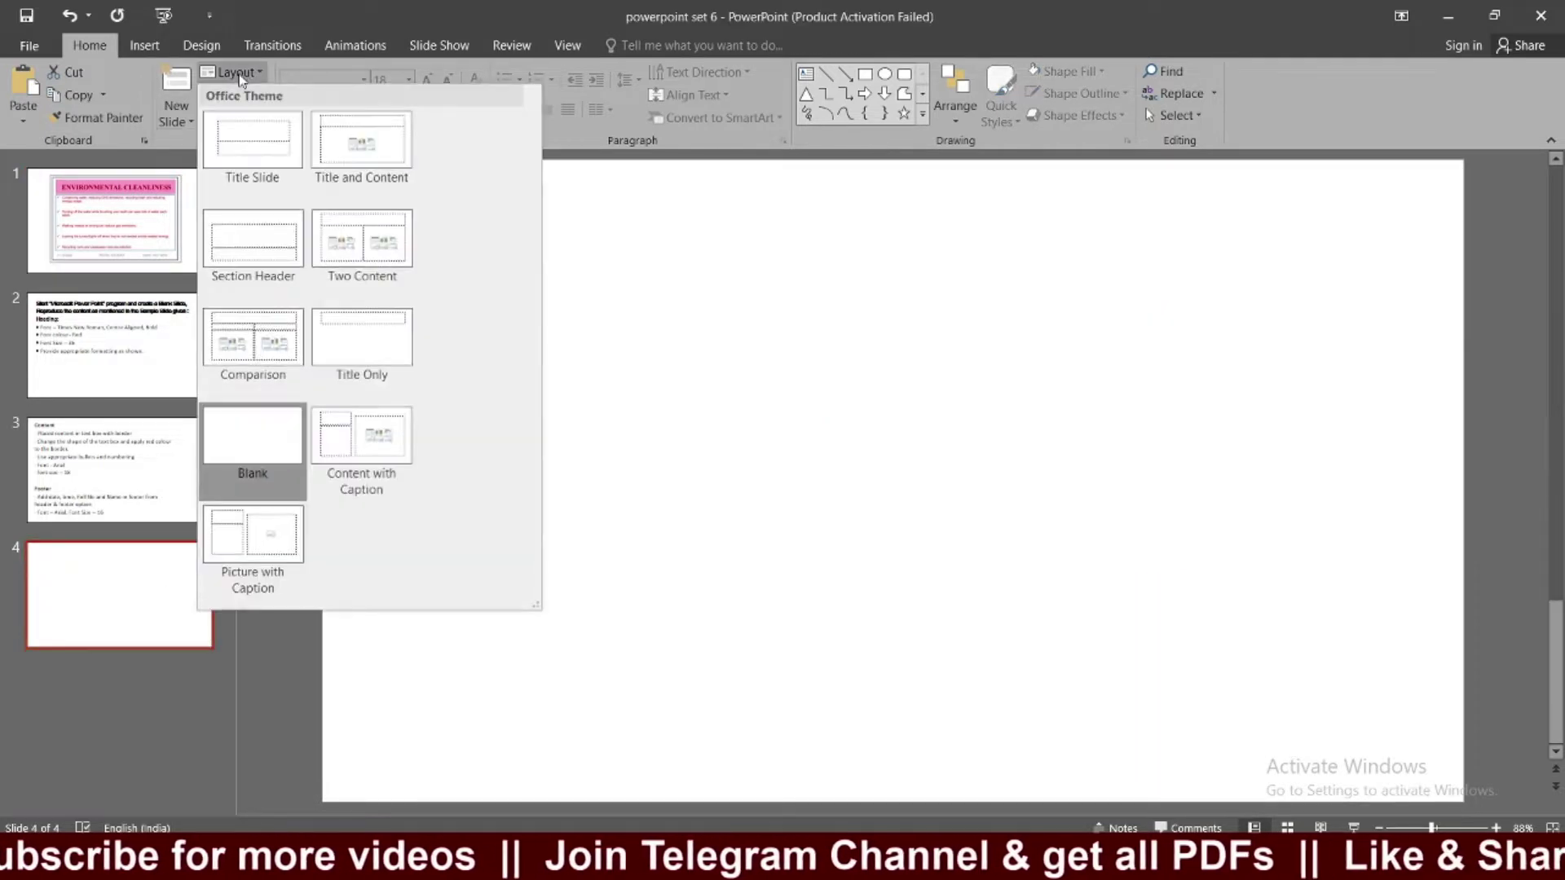
{"action": "left_click", "coordinate": [260, 141]}
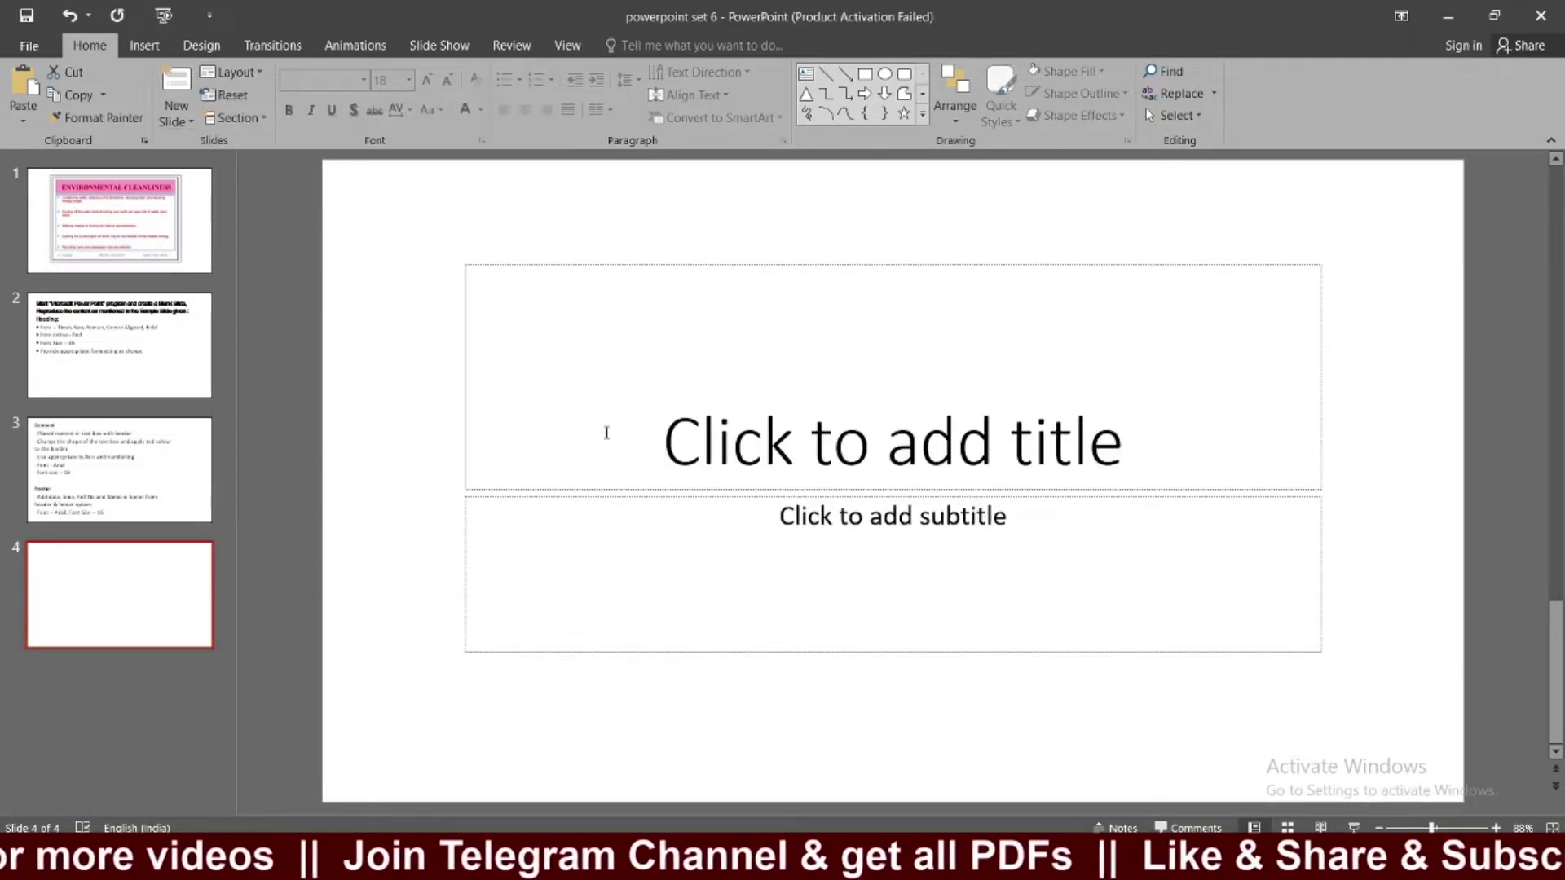
{"action": "left_click", "coordinate": [651, 410]}
{"action": "left_click", "coordinate": [44, 237]}
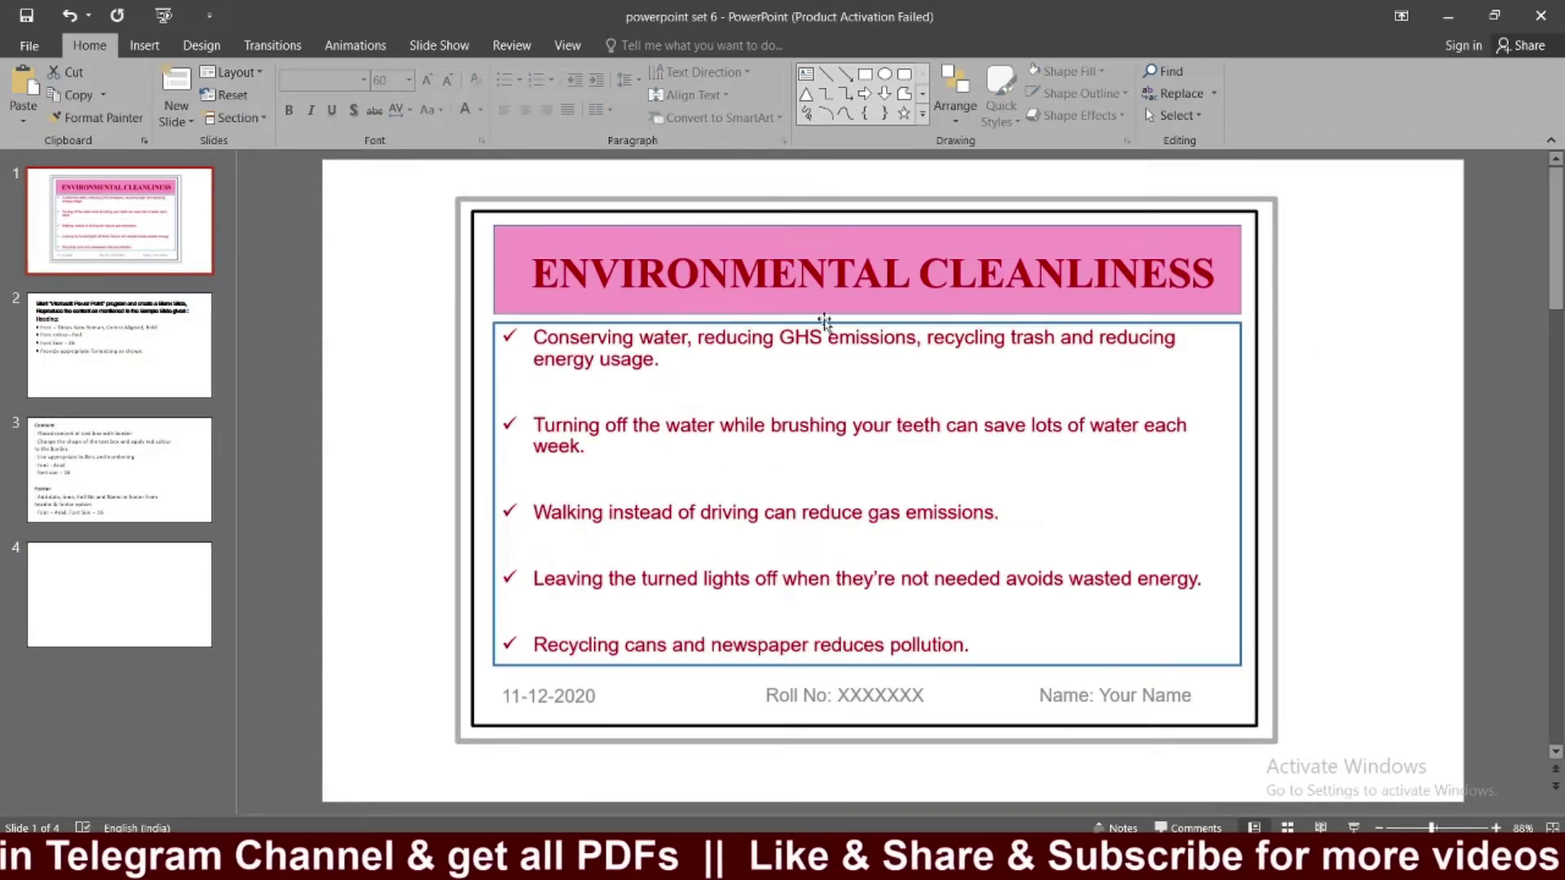
Type 'ENVIRONMENTAL CLEANLINESS' as the slide 4 title and shrink its font to 54.
{"action": "left_click", "coordinate": [131, 592]}
{"action": "left_click", "coordinate": [903, 407]}
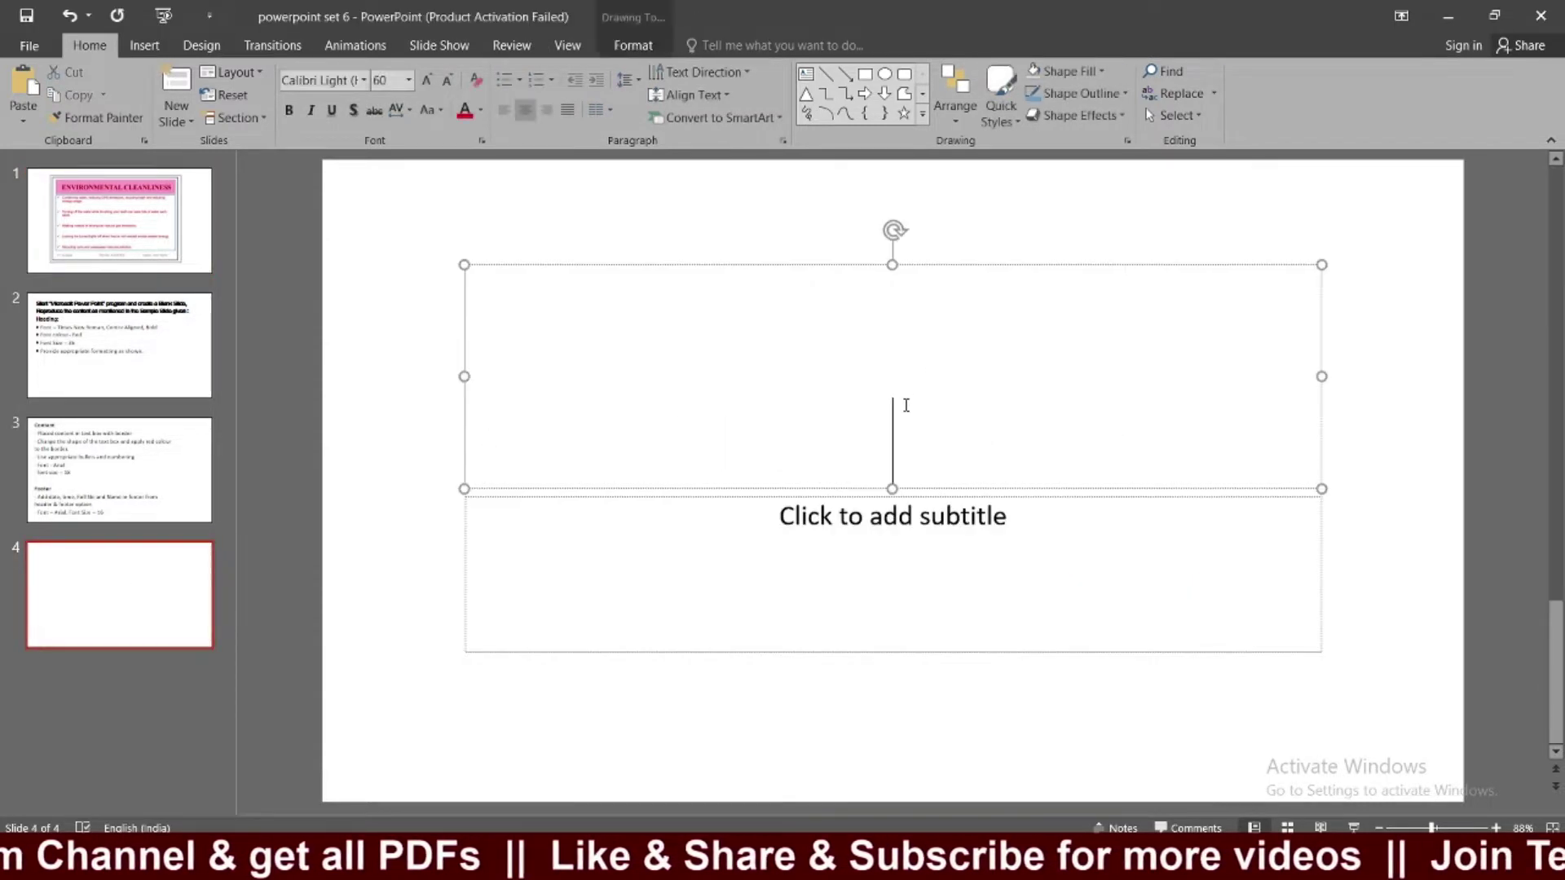
{"action": "type", "text": "EN"}
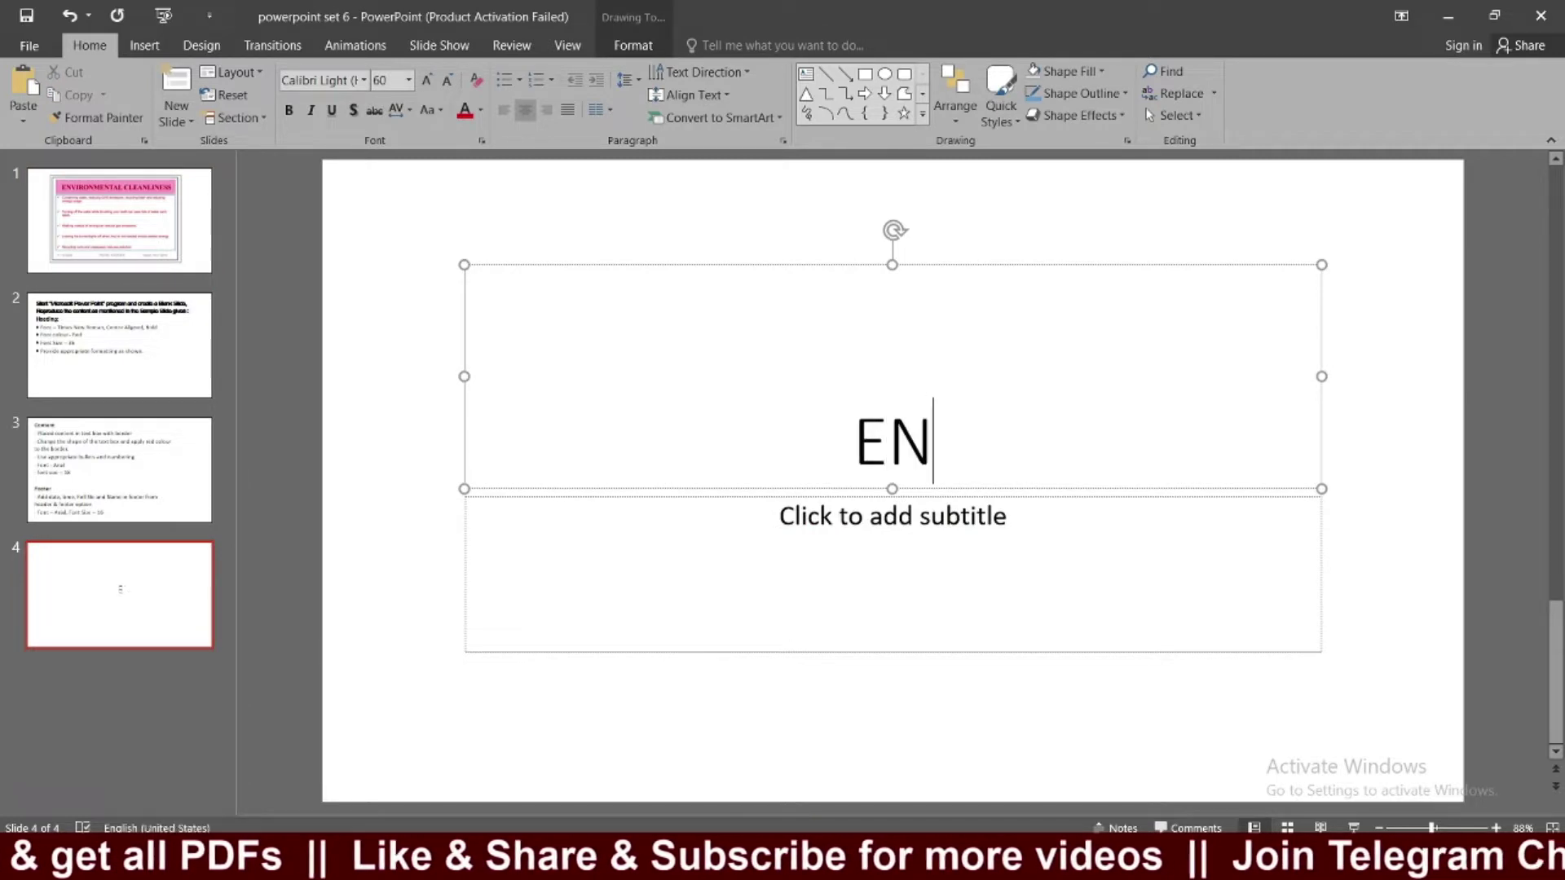
{"action": "type", "text": "VIRONMENTAL CL"}
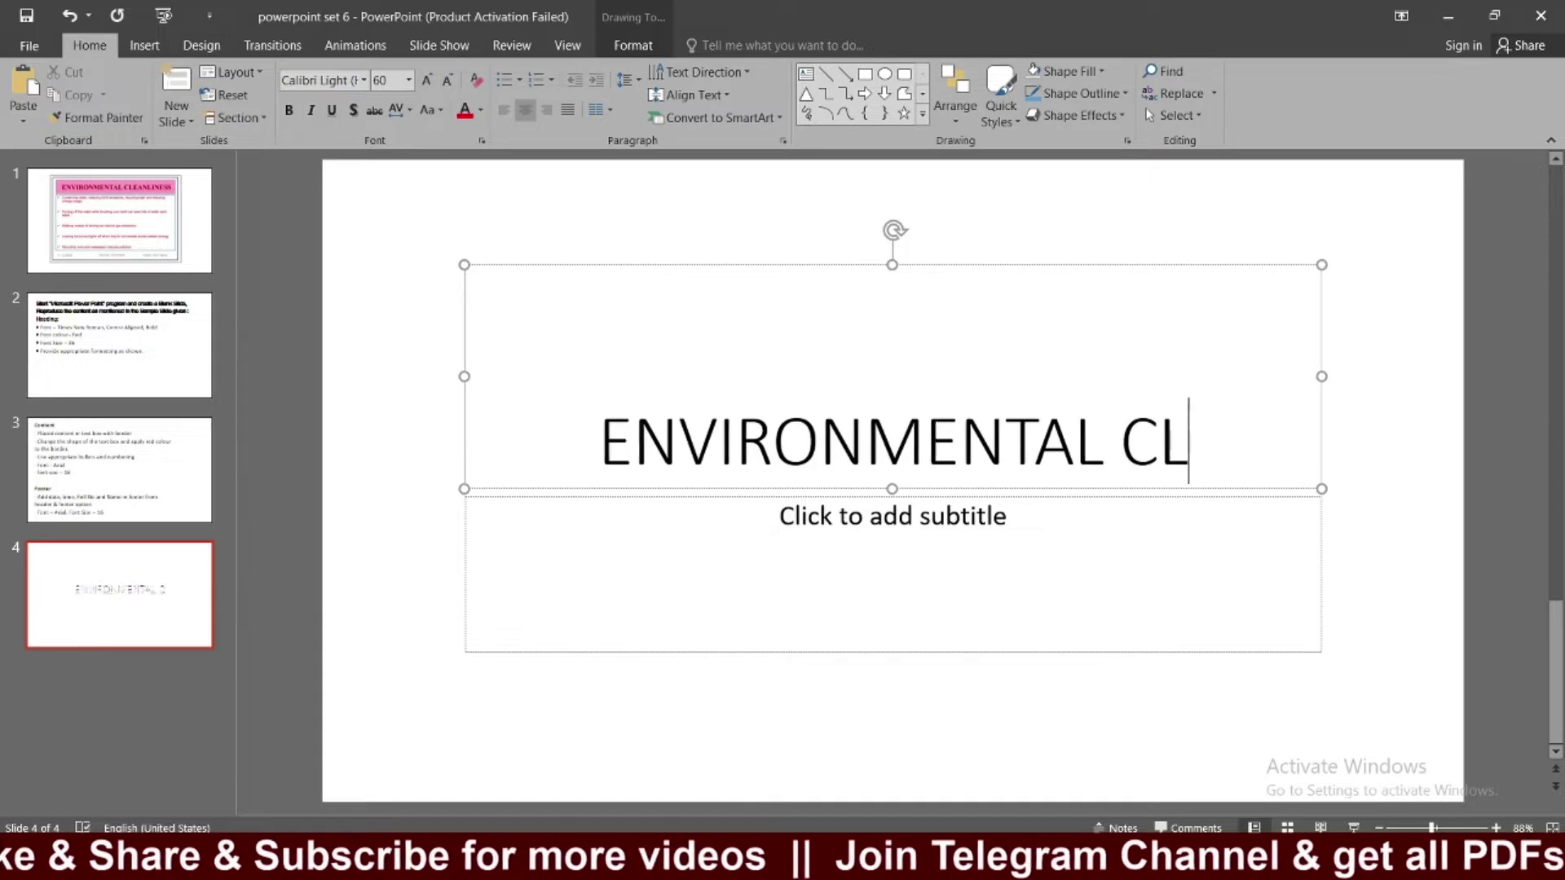
{"action": "type", "text": "EANLINE"}
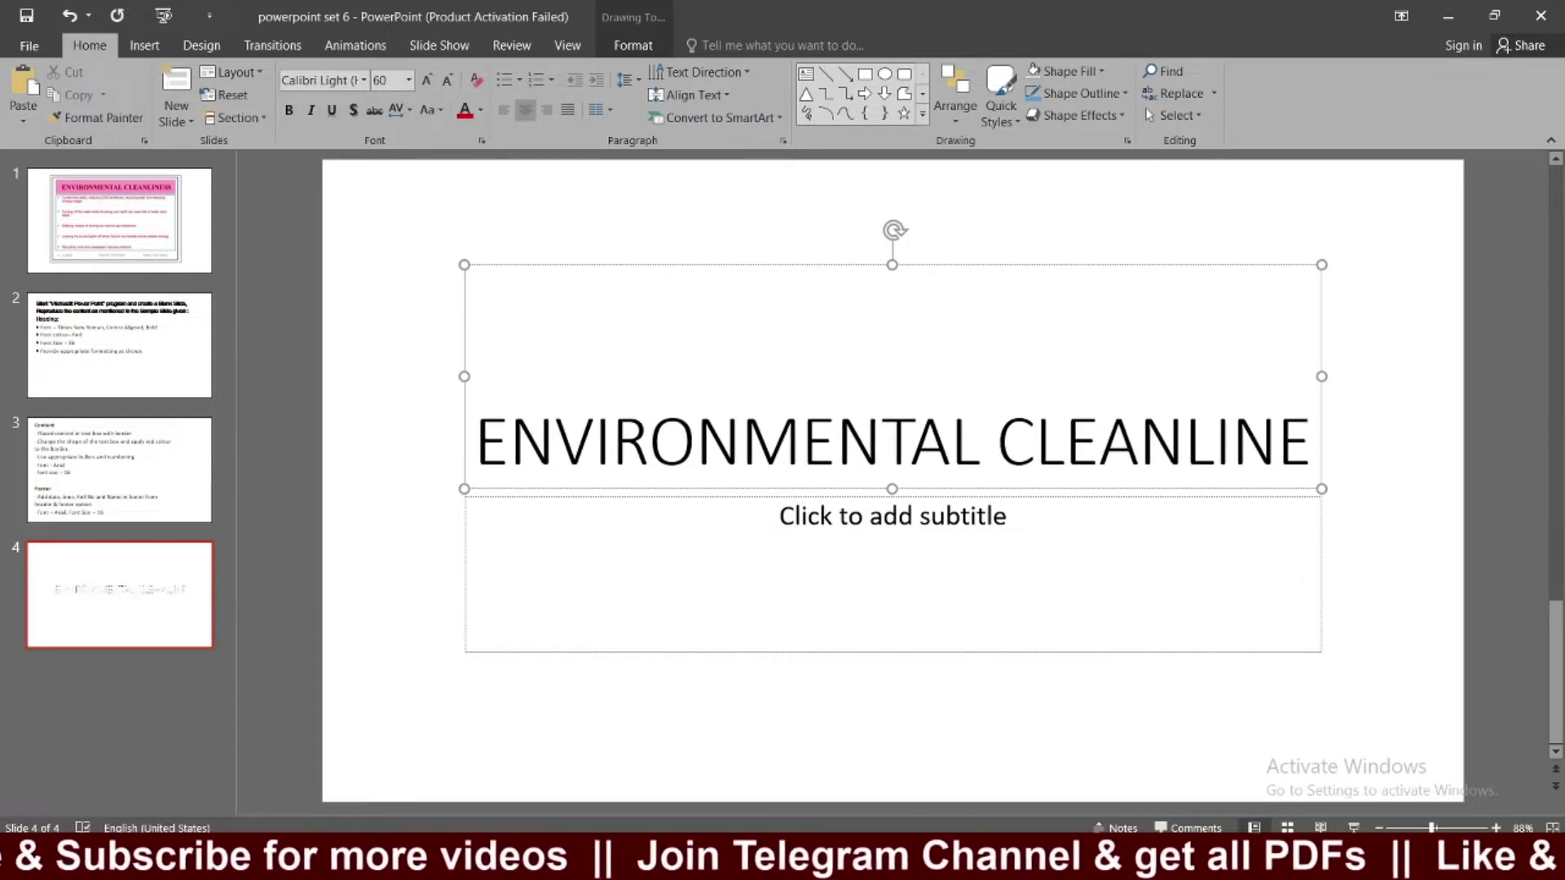
{"action": "type", "text": "SS"}
{"action": "key", "text": "ctrl+a"}
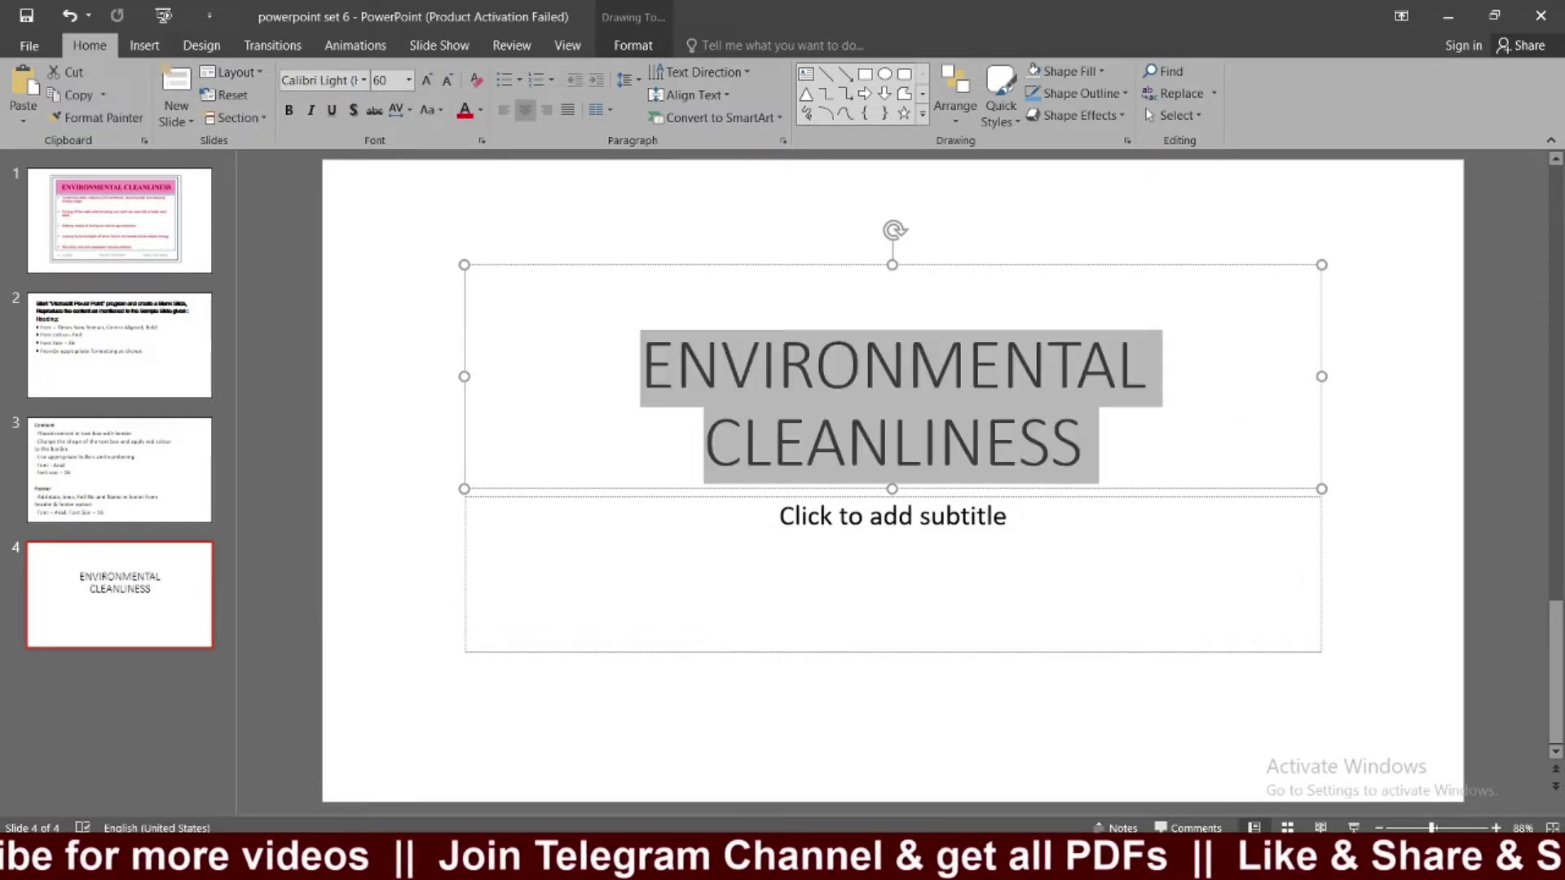
{"action": "key", "text": "ctrl+shift+comma"}
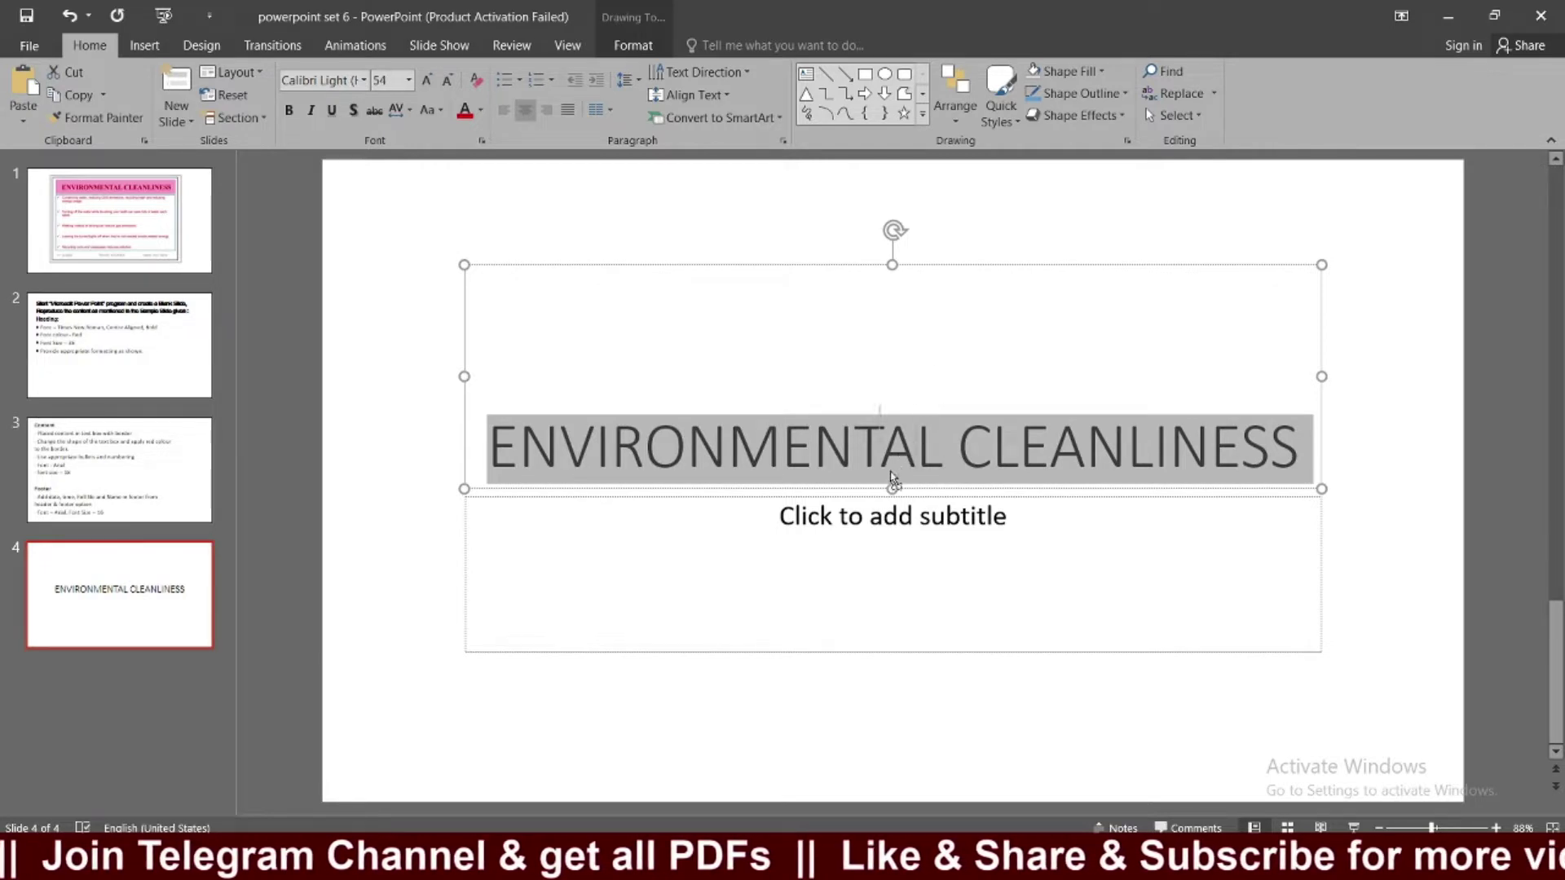
{"action": "left_click", "coordinate": [894, 483]}
Drag the title box up to the top of slide 4.
{"action": "left_click_drag", "start_coordinate": [916, 468], "coordinate": [950, 335]}
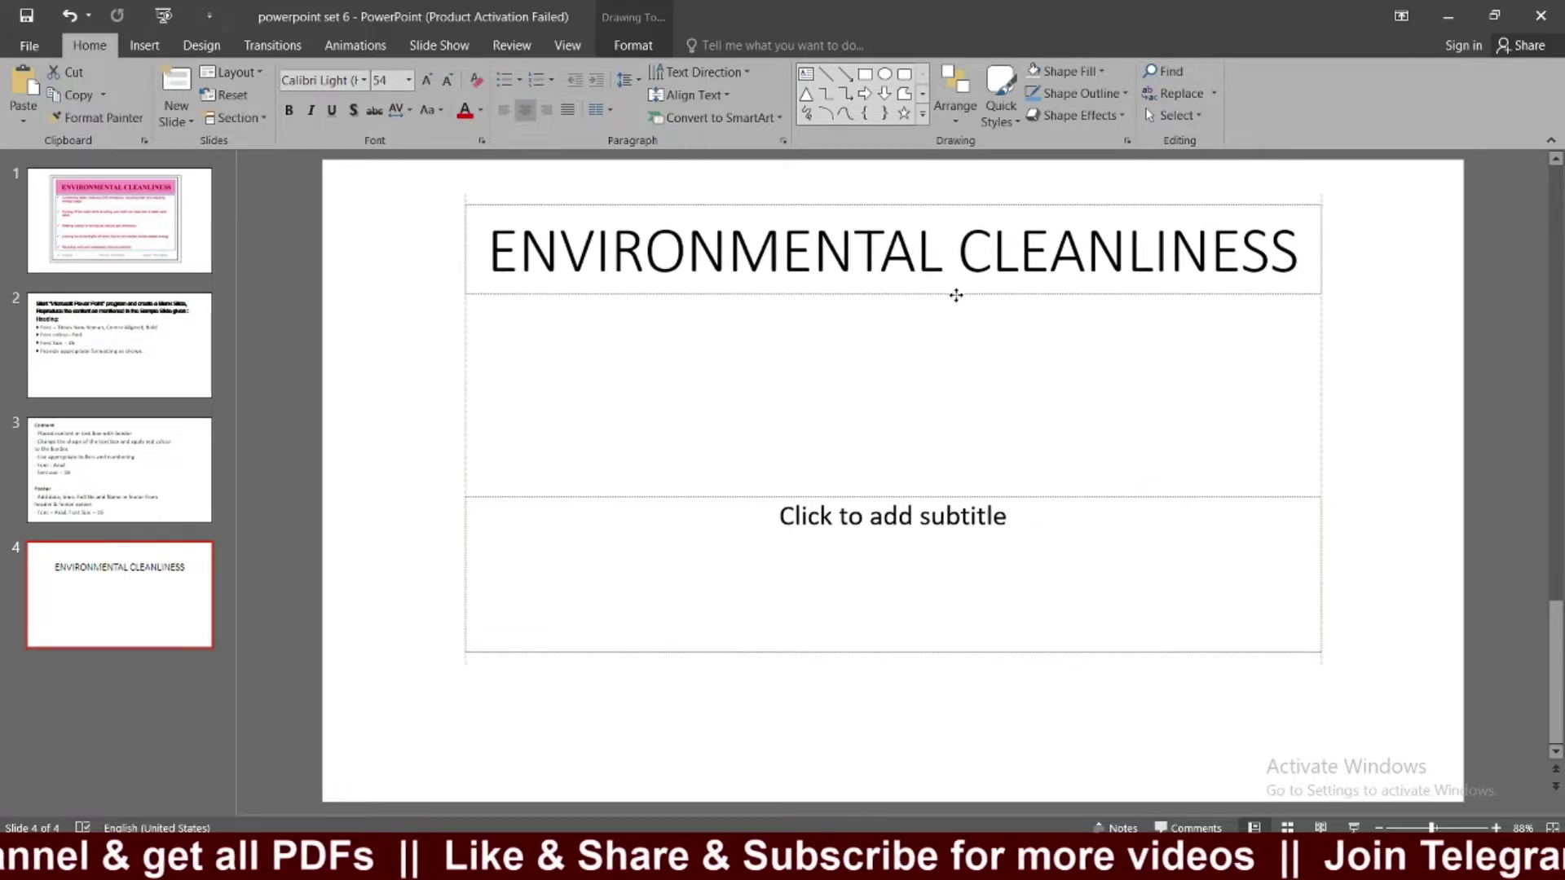
{"action": "left_click_drag", "start_coordinate": [963, 348], "coordinate": [957, 294]}
{"action": "left_click", "coordinate": [903, 281]}
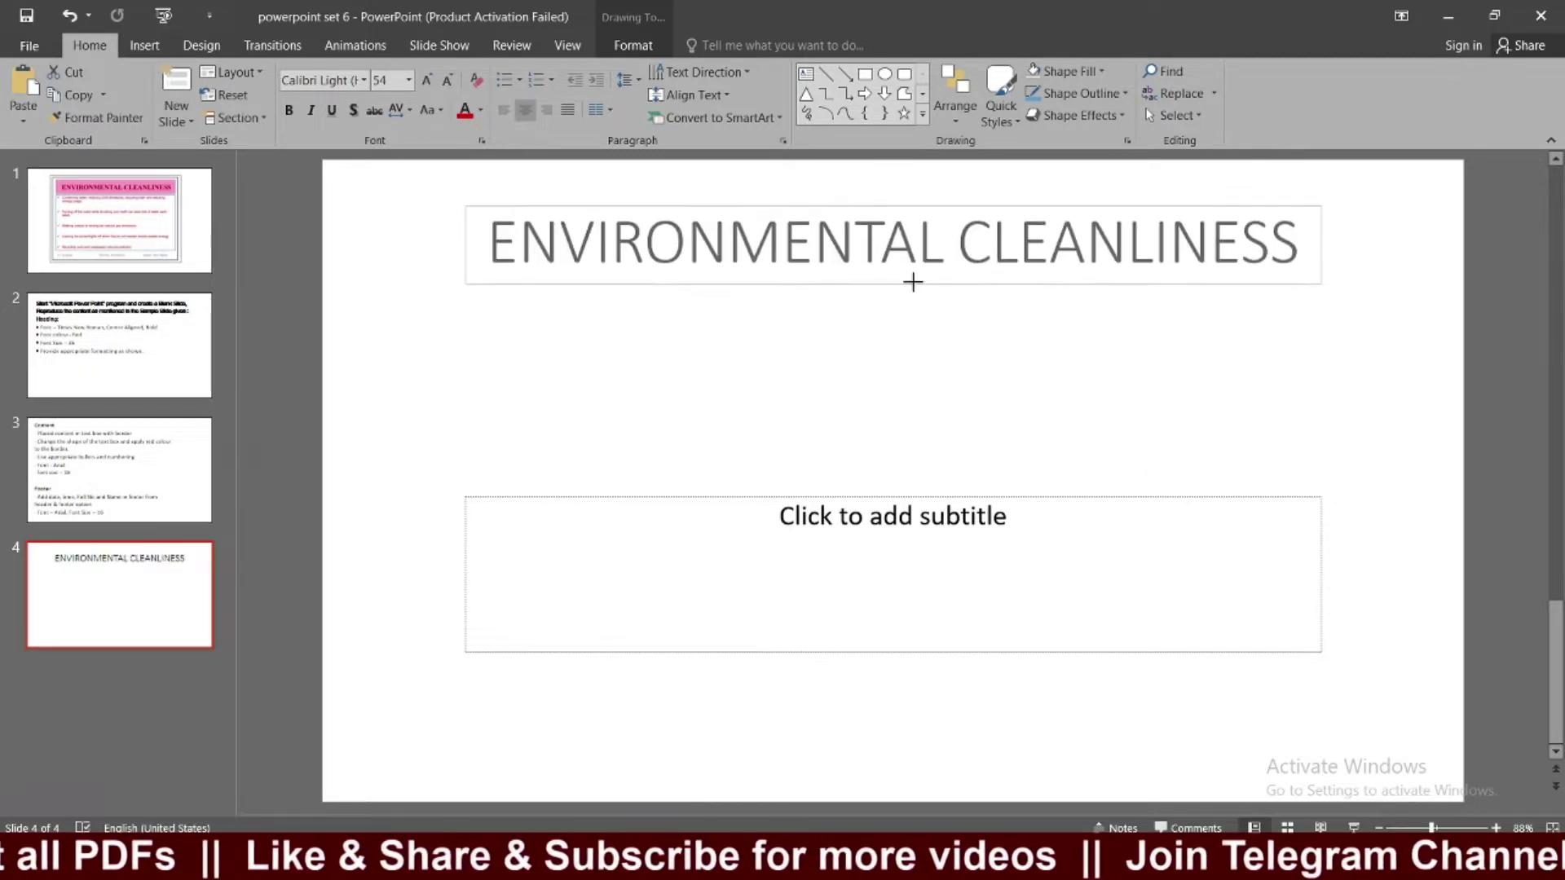
{"action": "left_click", "coordinate": [122, 224]}
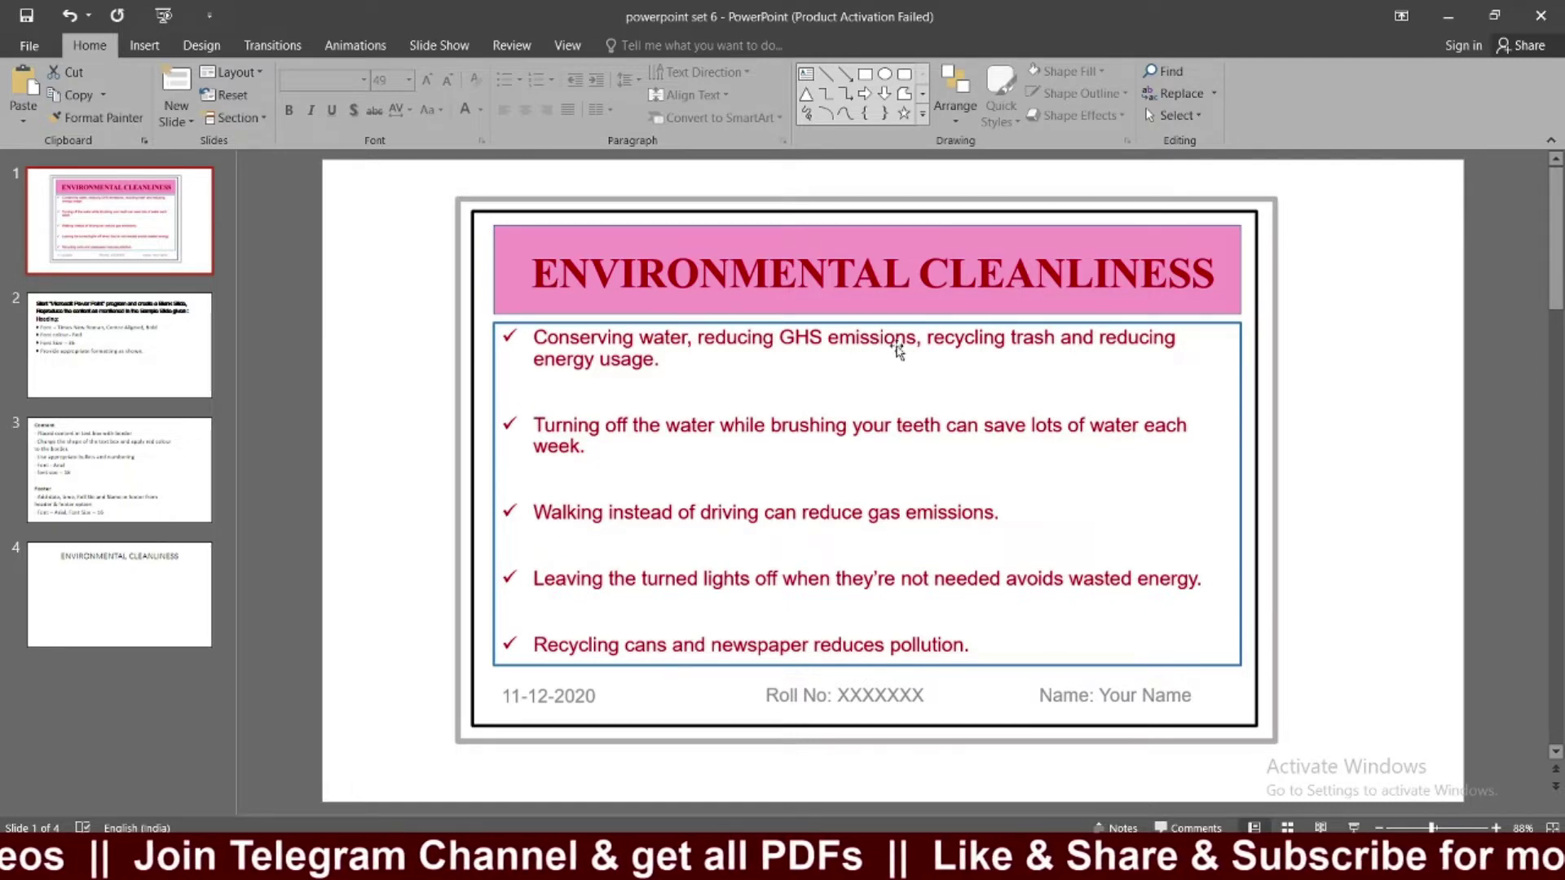
{"action": "left_click", "coordinate": [139, 601]}
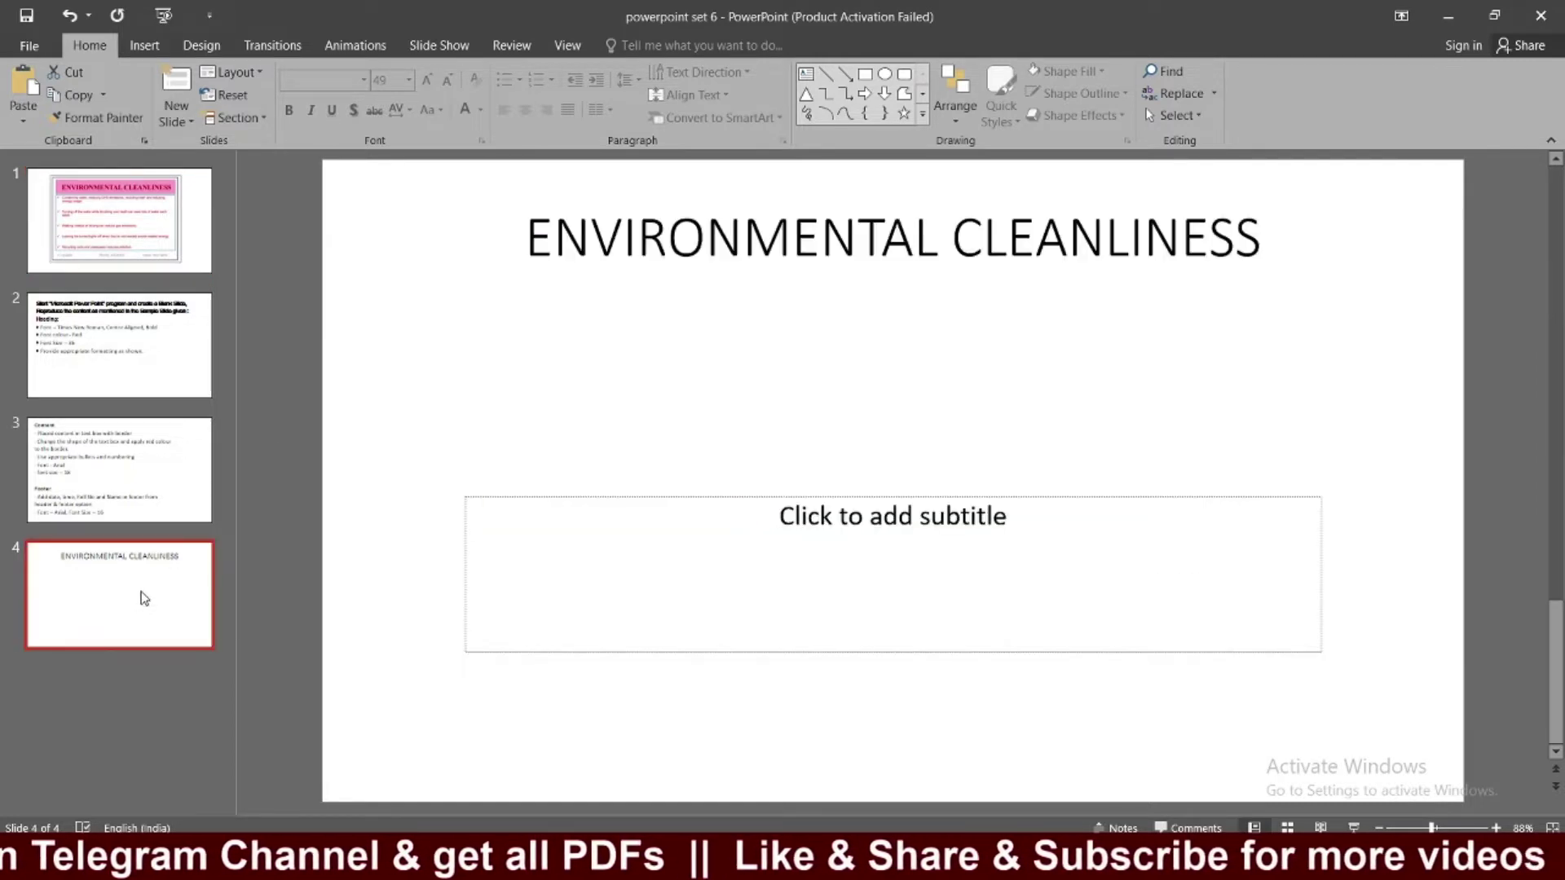
Left-align the subtitle placeholder and begin the first point with 'Conserving water,'.
{"action": "left_click", "coordinate": [766, 582]}
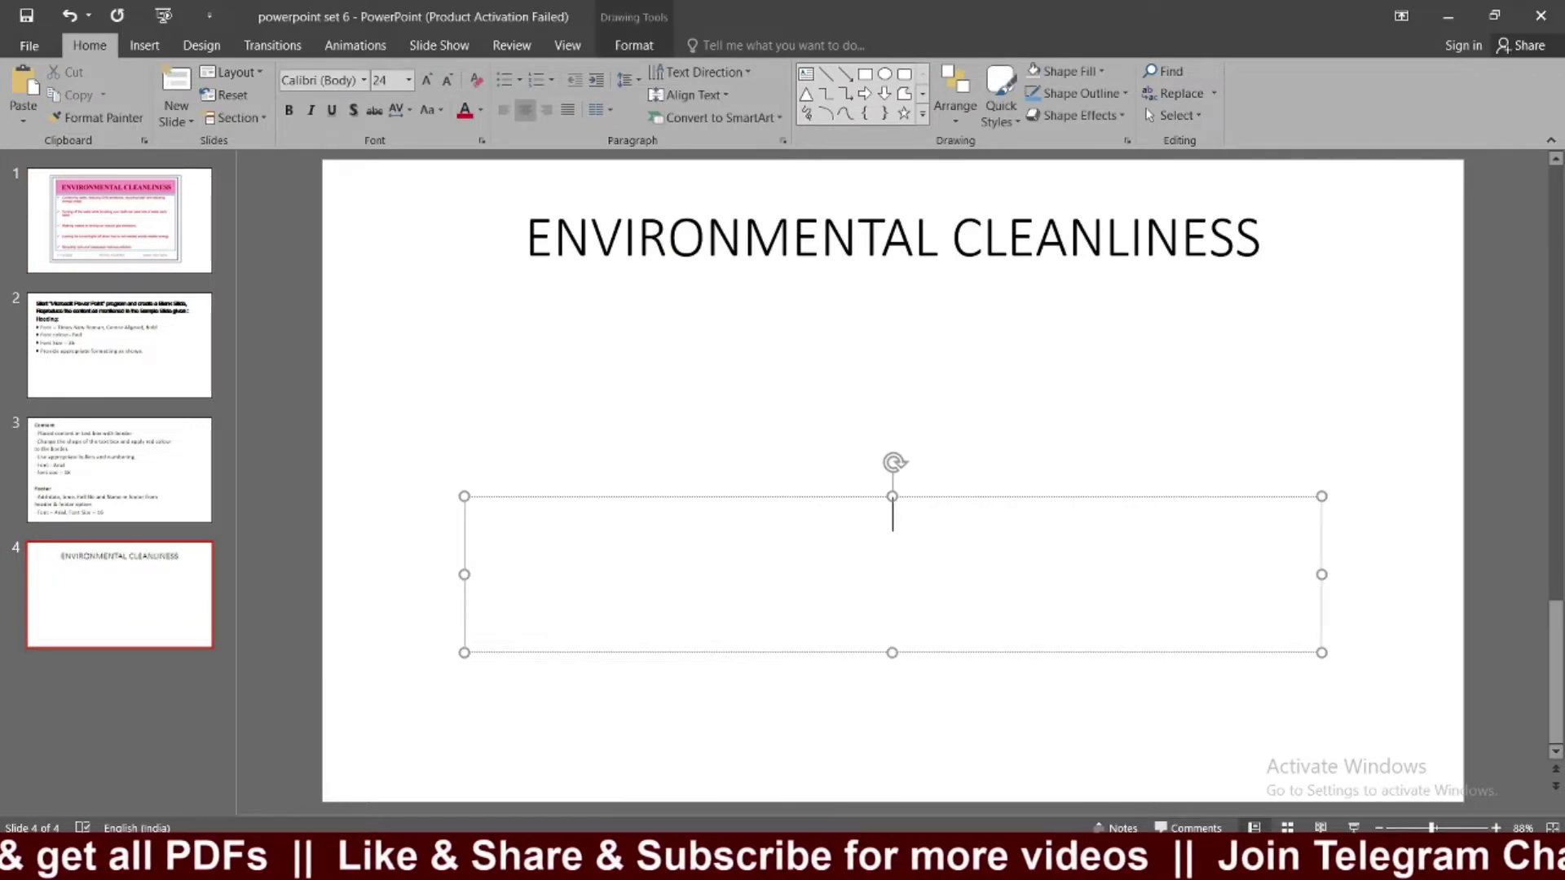
{"action": "key", "text": "ctrl+l"}
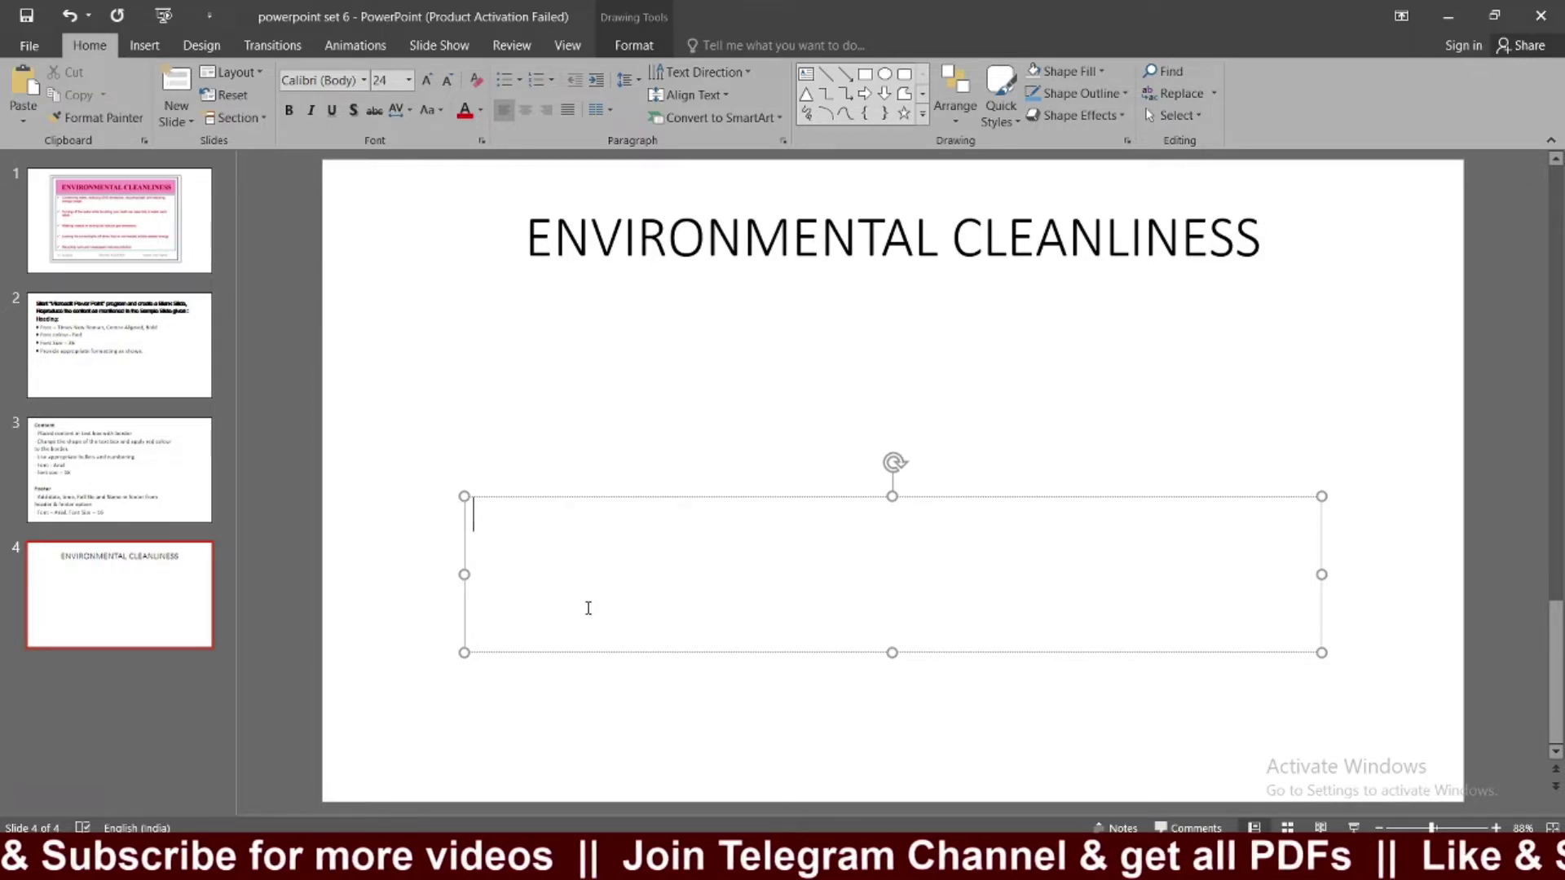
{"action": "left_click", "coordinate": [121, 245]}
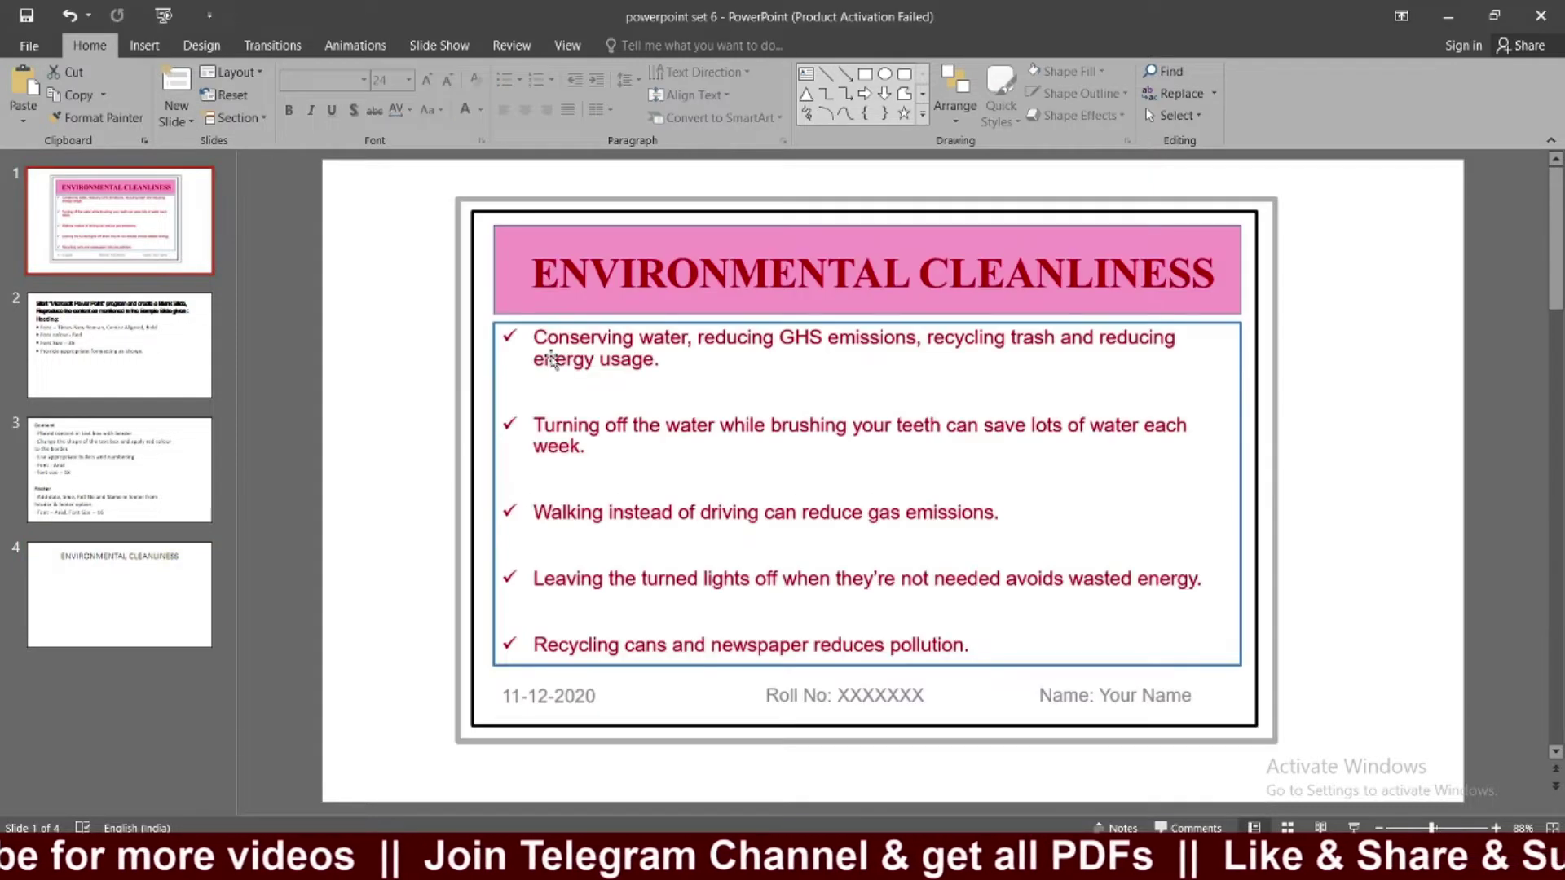
{"action": "left_click", "coordinate": [561, 523]}
{"action": "type", "text": "Conseving water"}
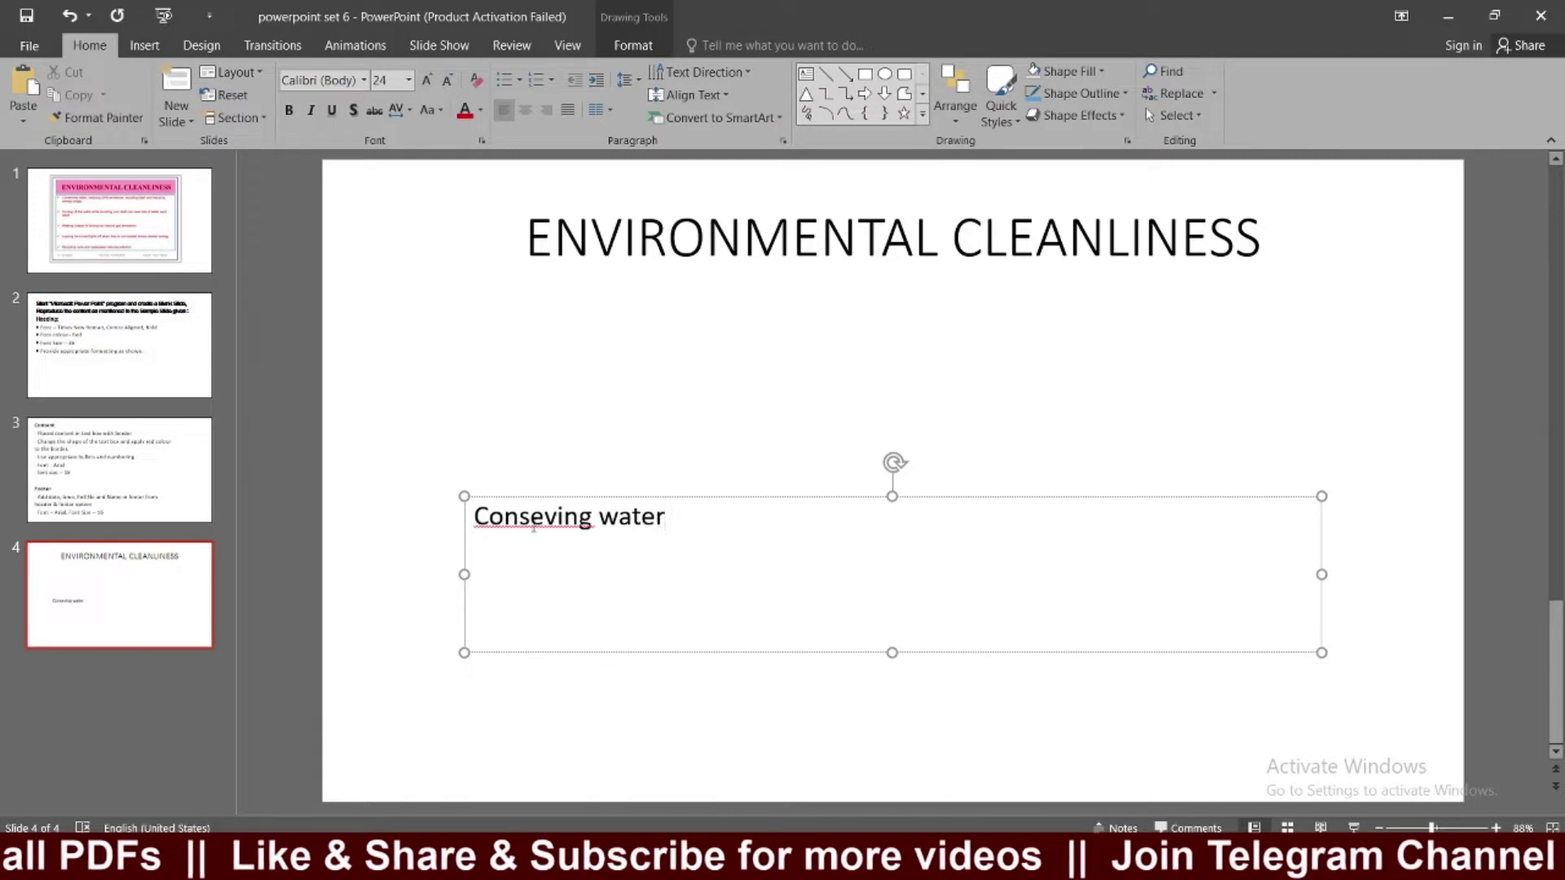
{"action": "type", "text": "r"}
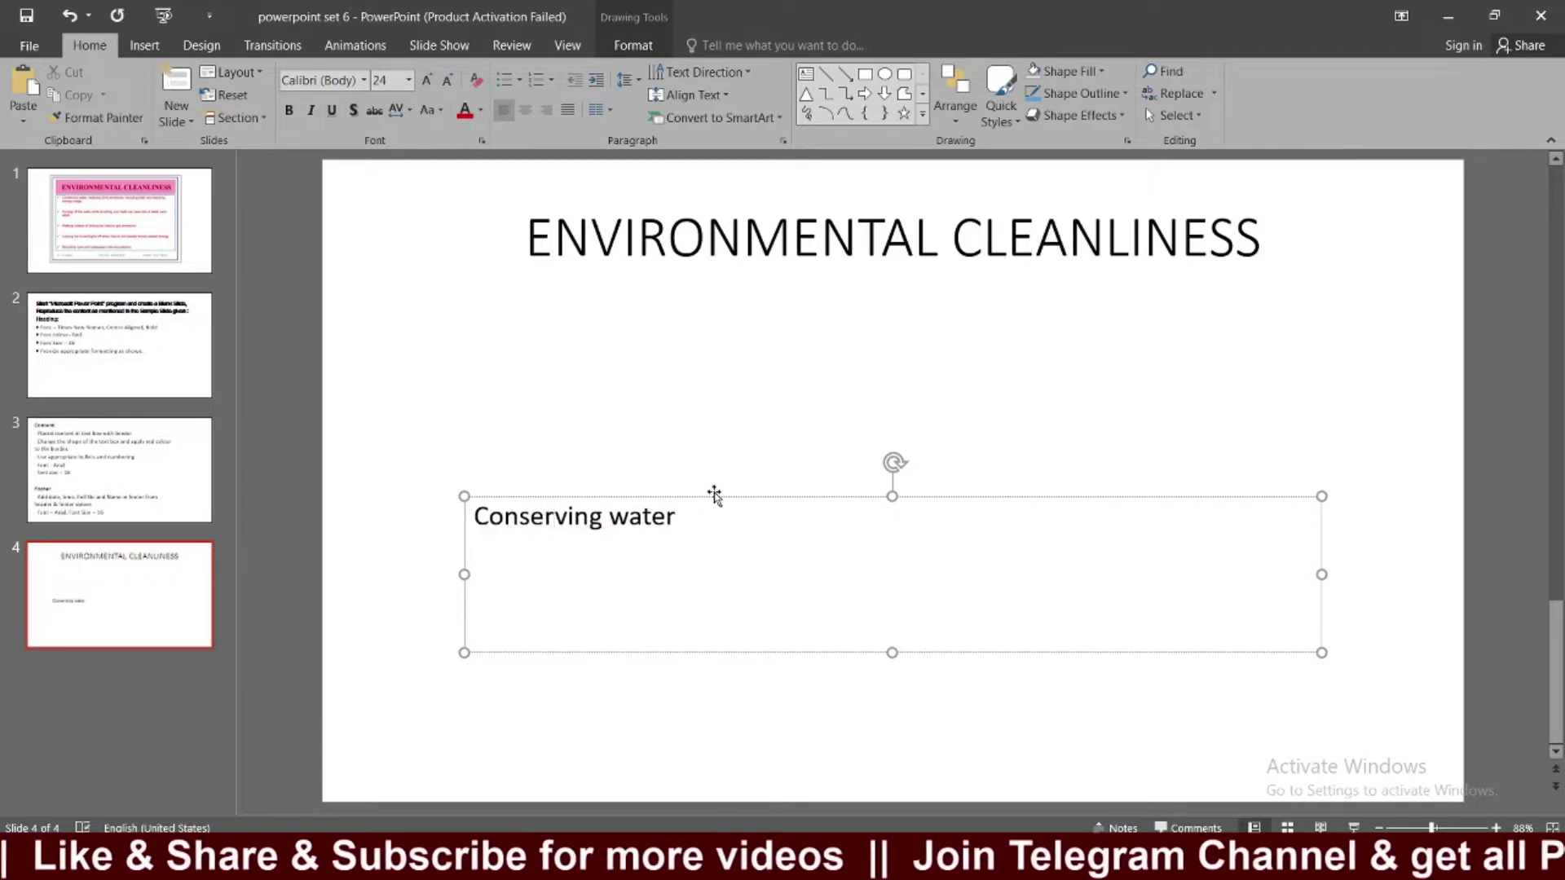
{"action": "type", "text": ","}
{"action": "key", "text": "ctrl+Home"}
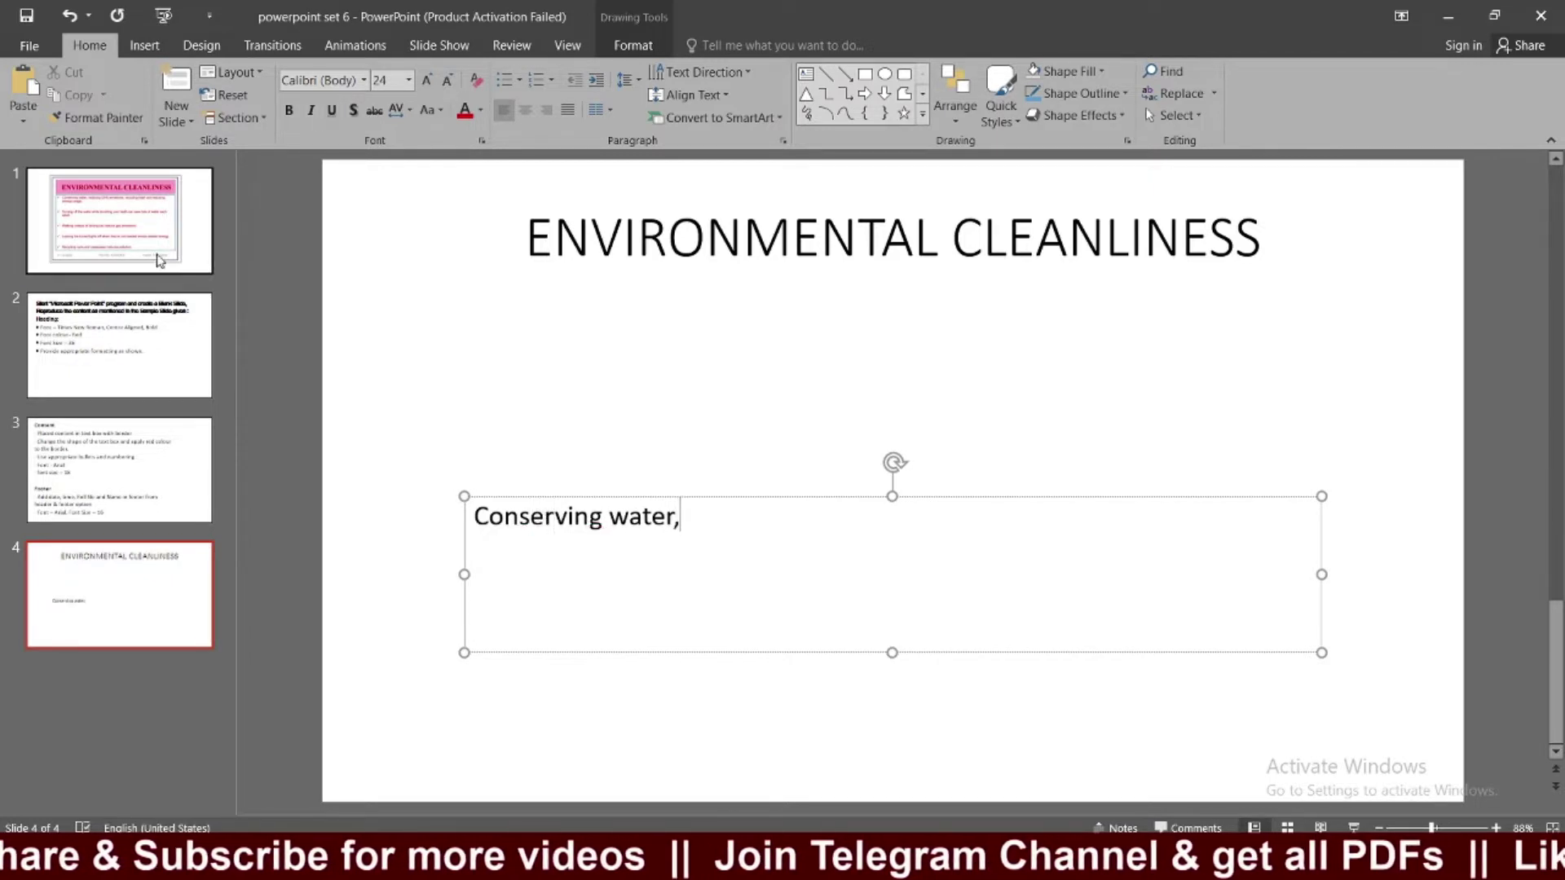
{"action": "left_click", "coordinate": [98, 580]}
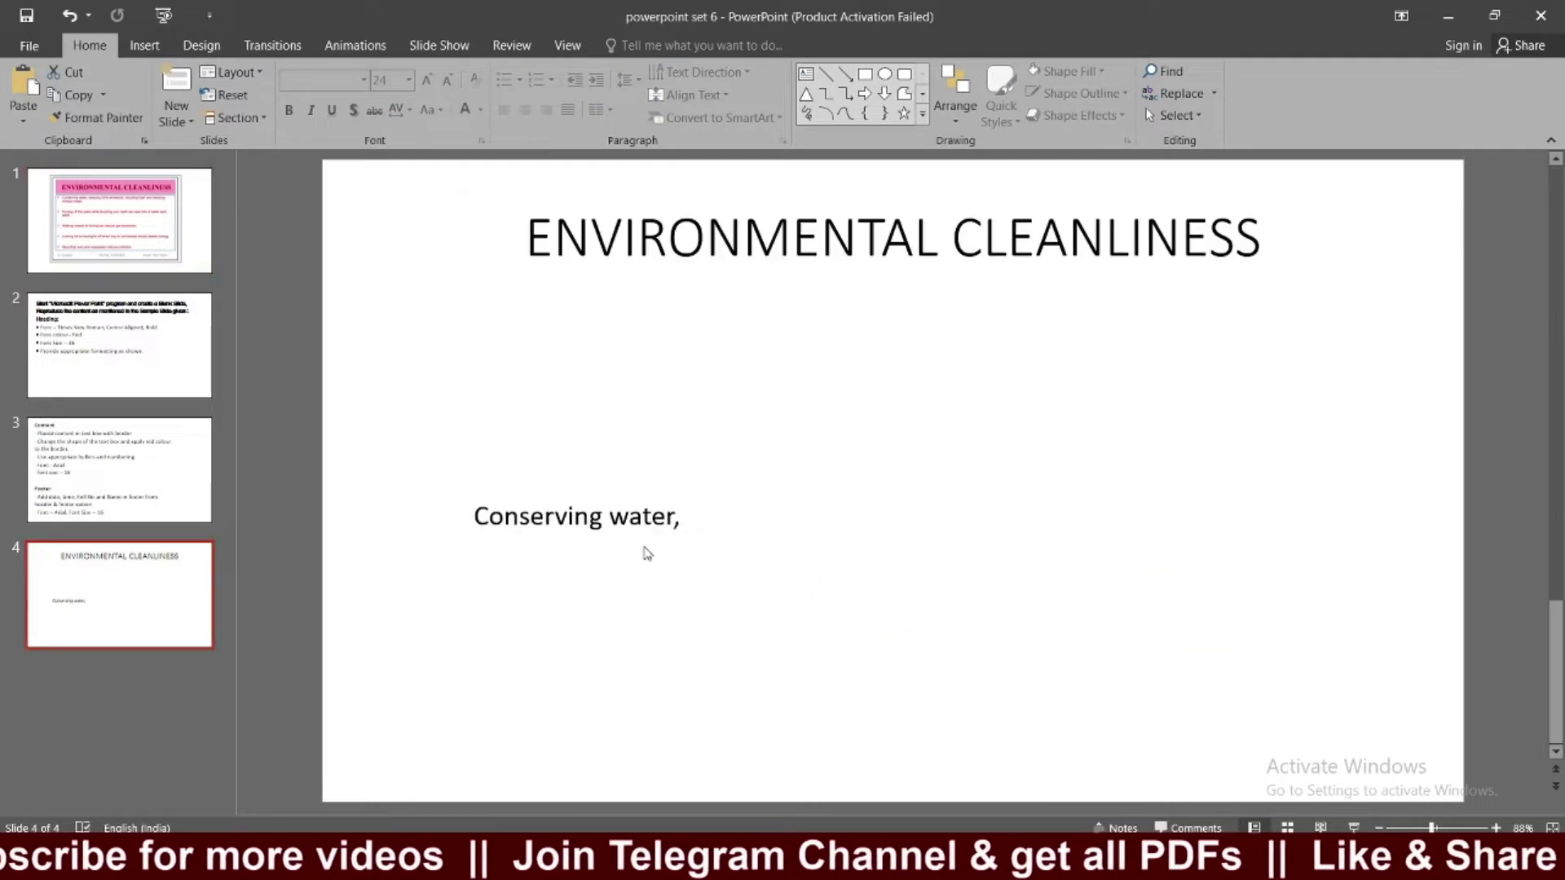
Continue the first point with 'reducing GHG emissions, recycling trash'.
{"action": "left_click", "coordinate": [679, 525]}
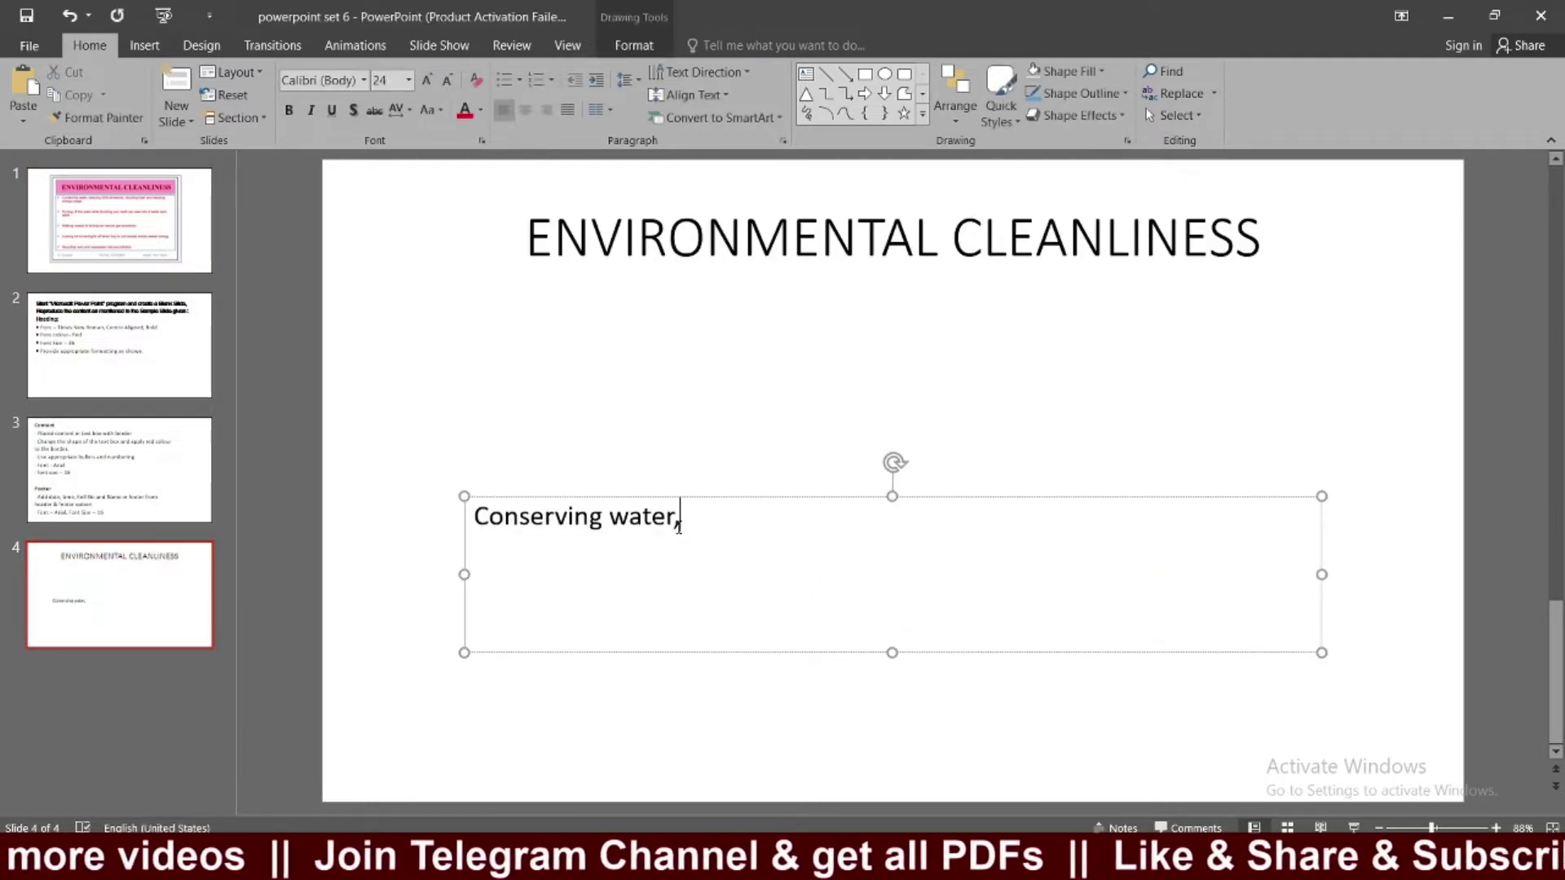
{"action": "type", "text": "reducing GH"}
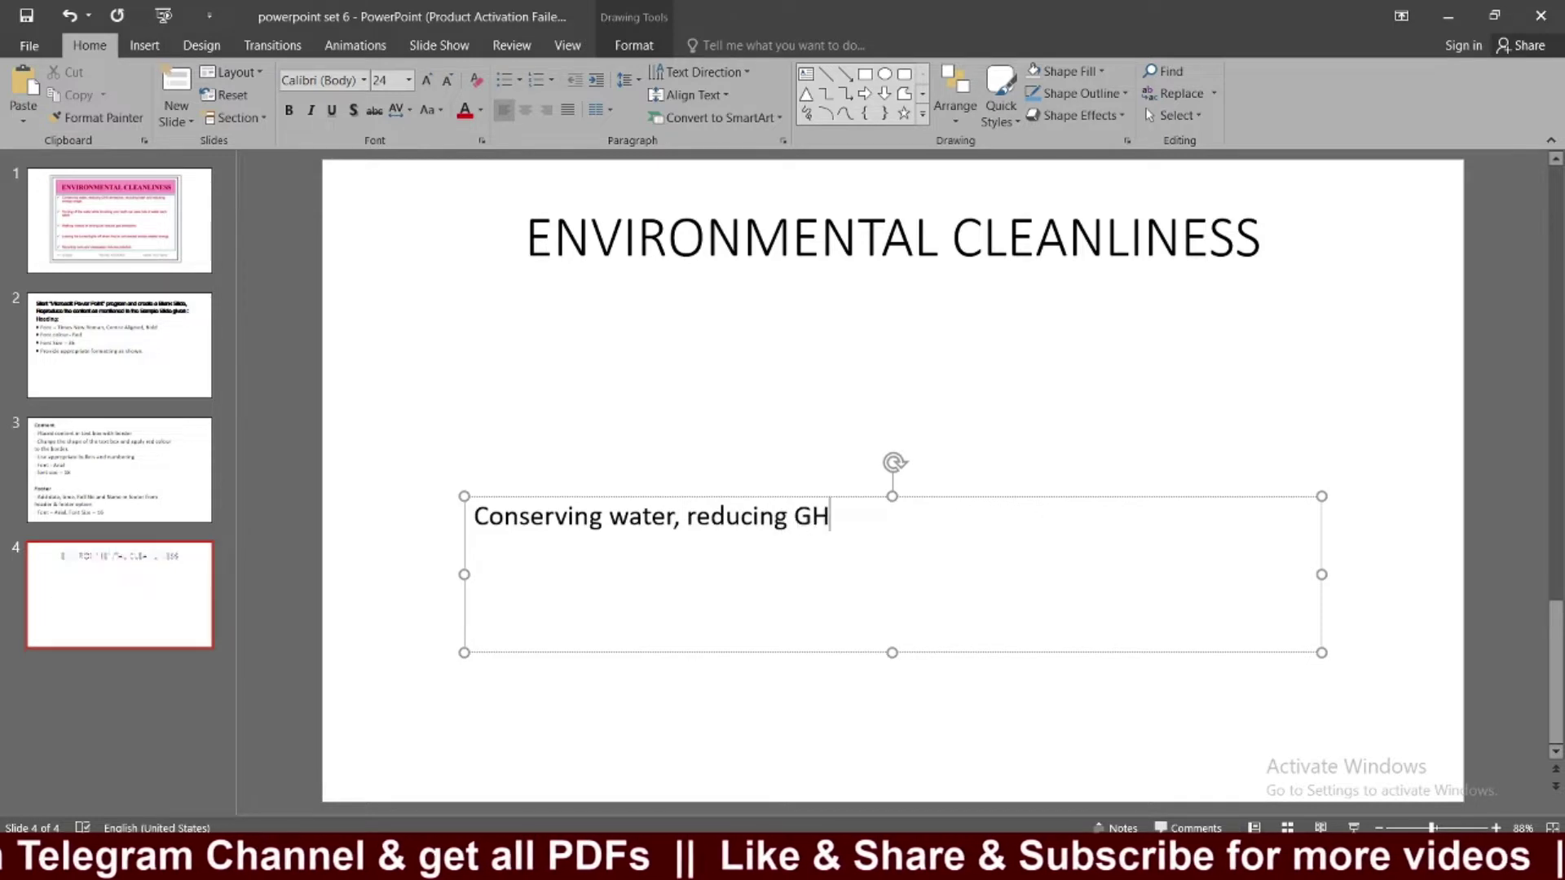
{"action": "type", "text": "G"}
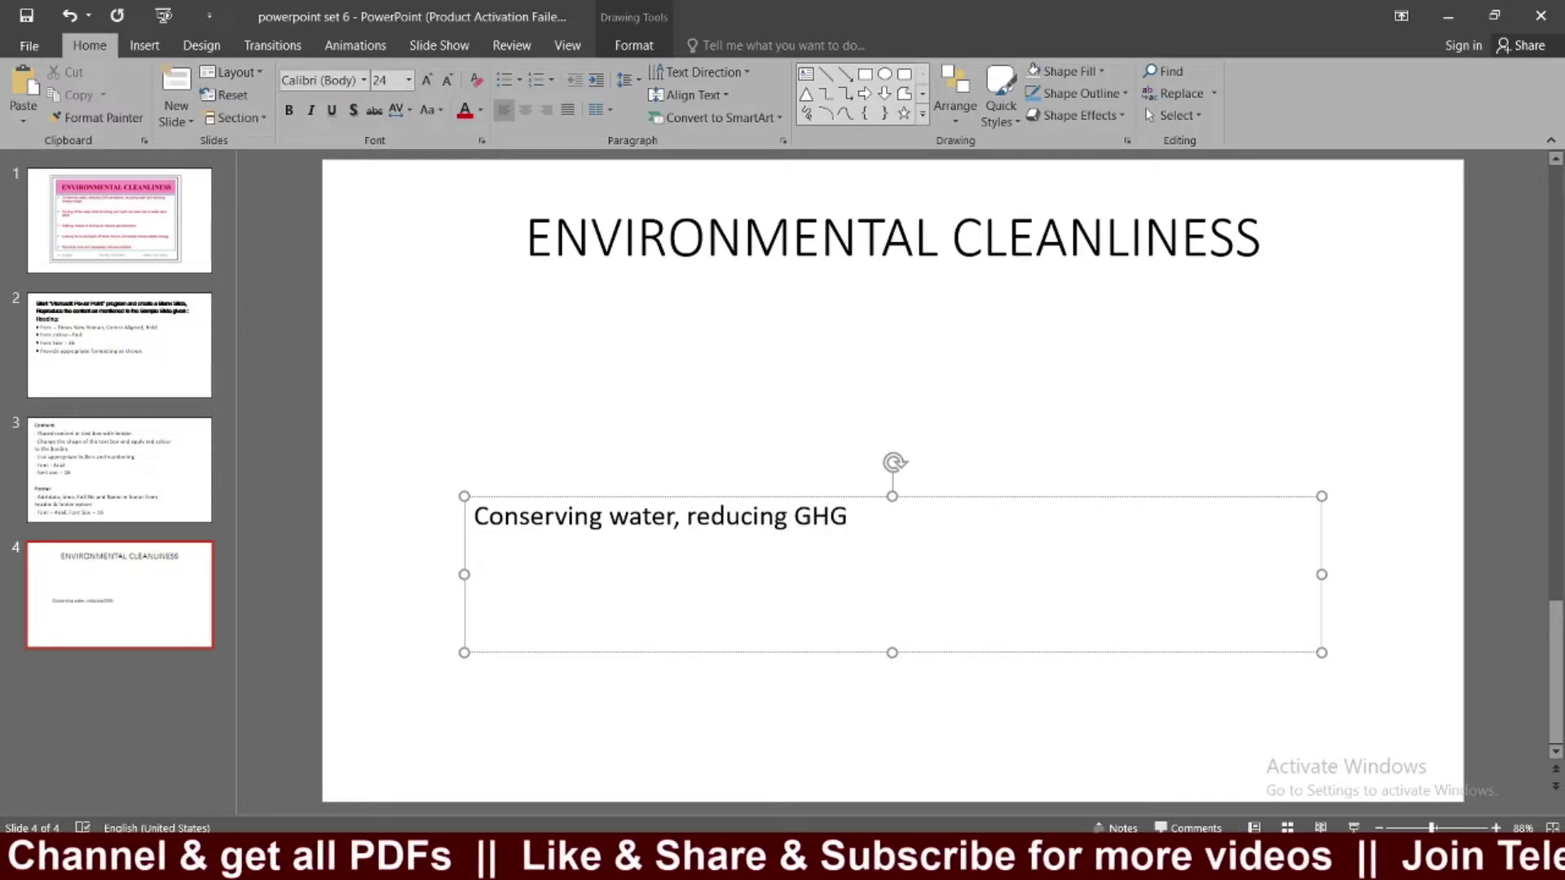
{"action": "type", "text": " emission"}
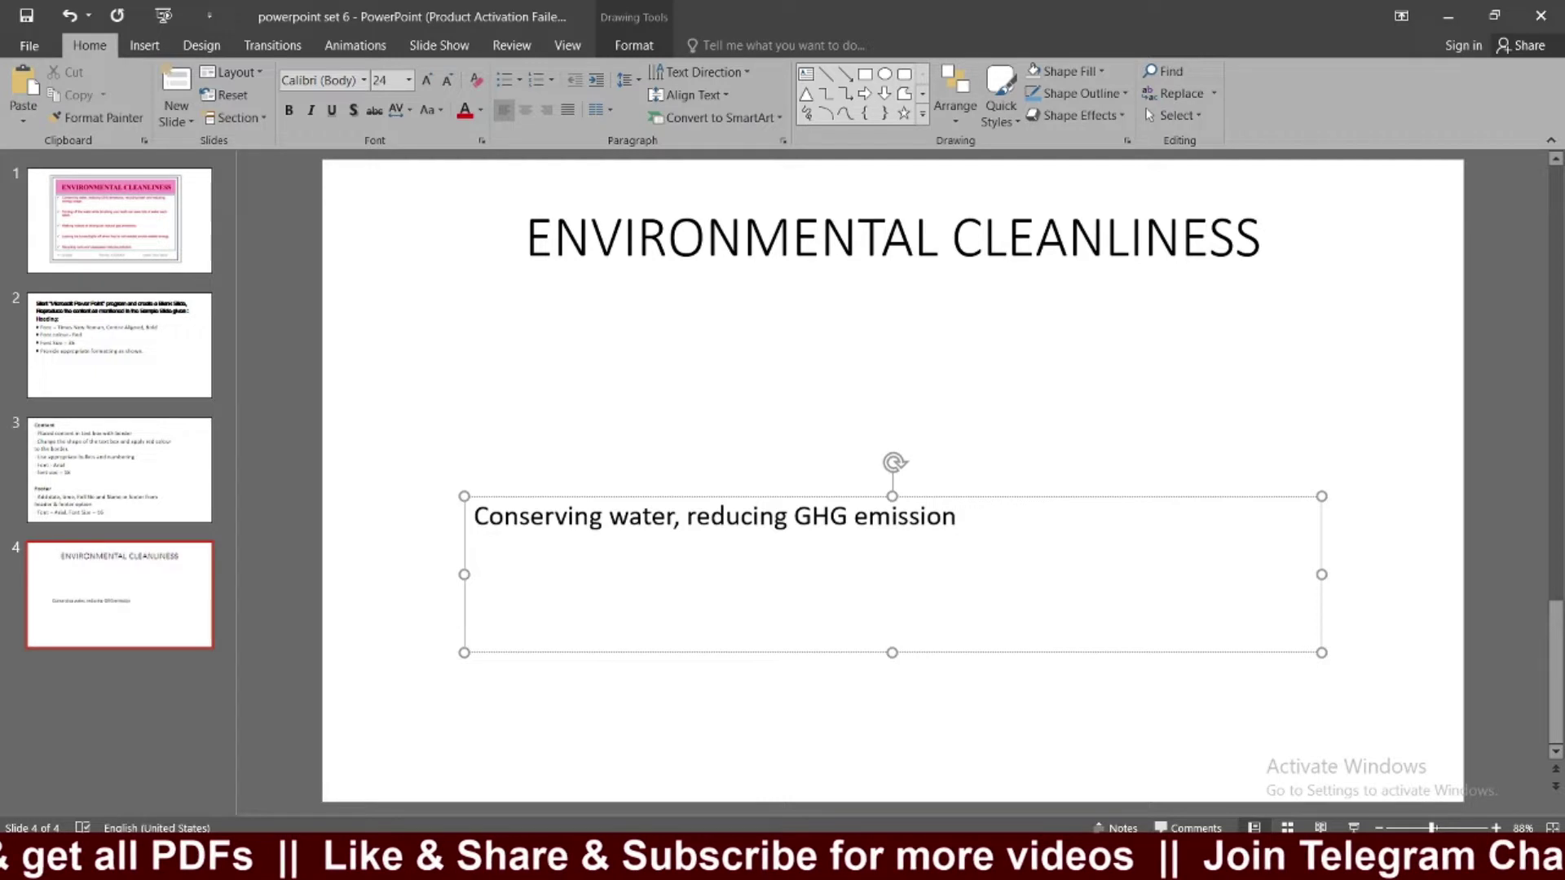
{"action": "left_click", "coordinate": [201, 244]}
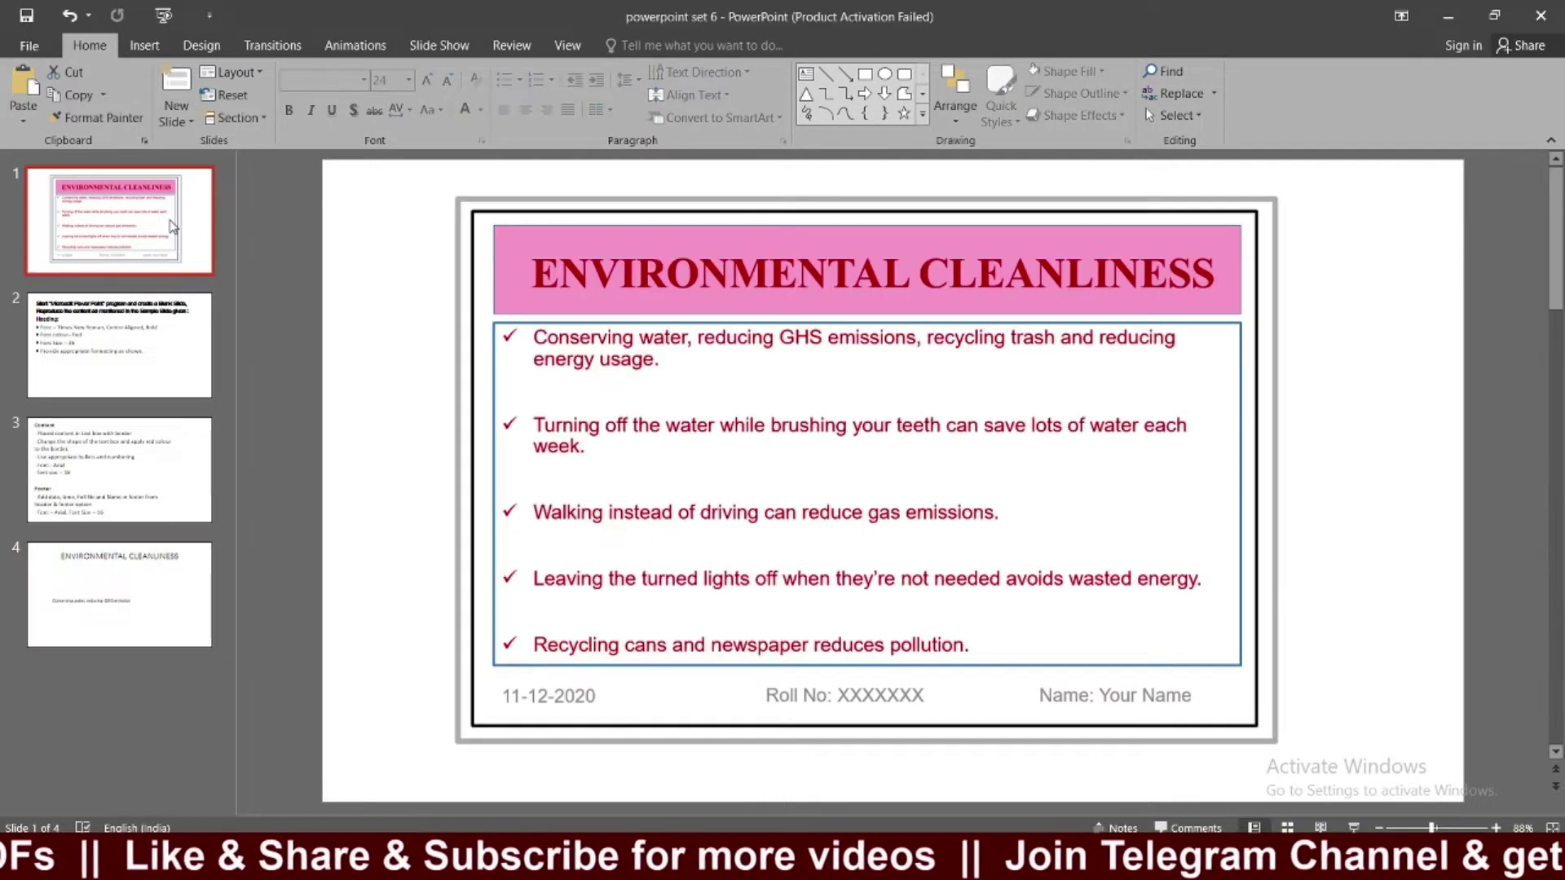
{"action": "left_click", "coordinate": [182, 594]}
{"action": "left_click", "coordinate": [956, 515]}
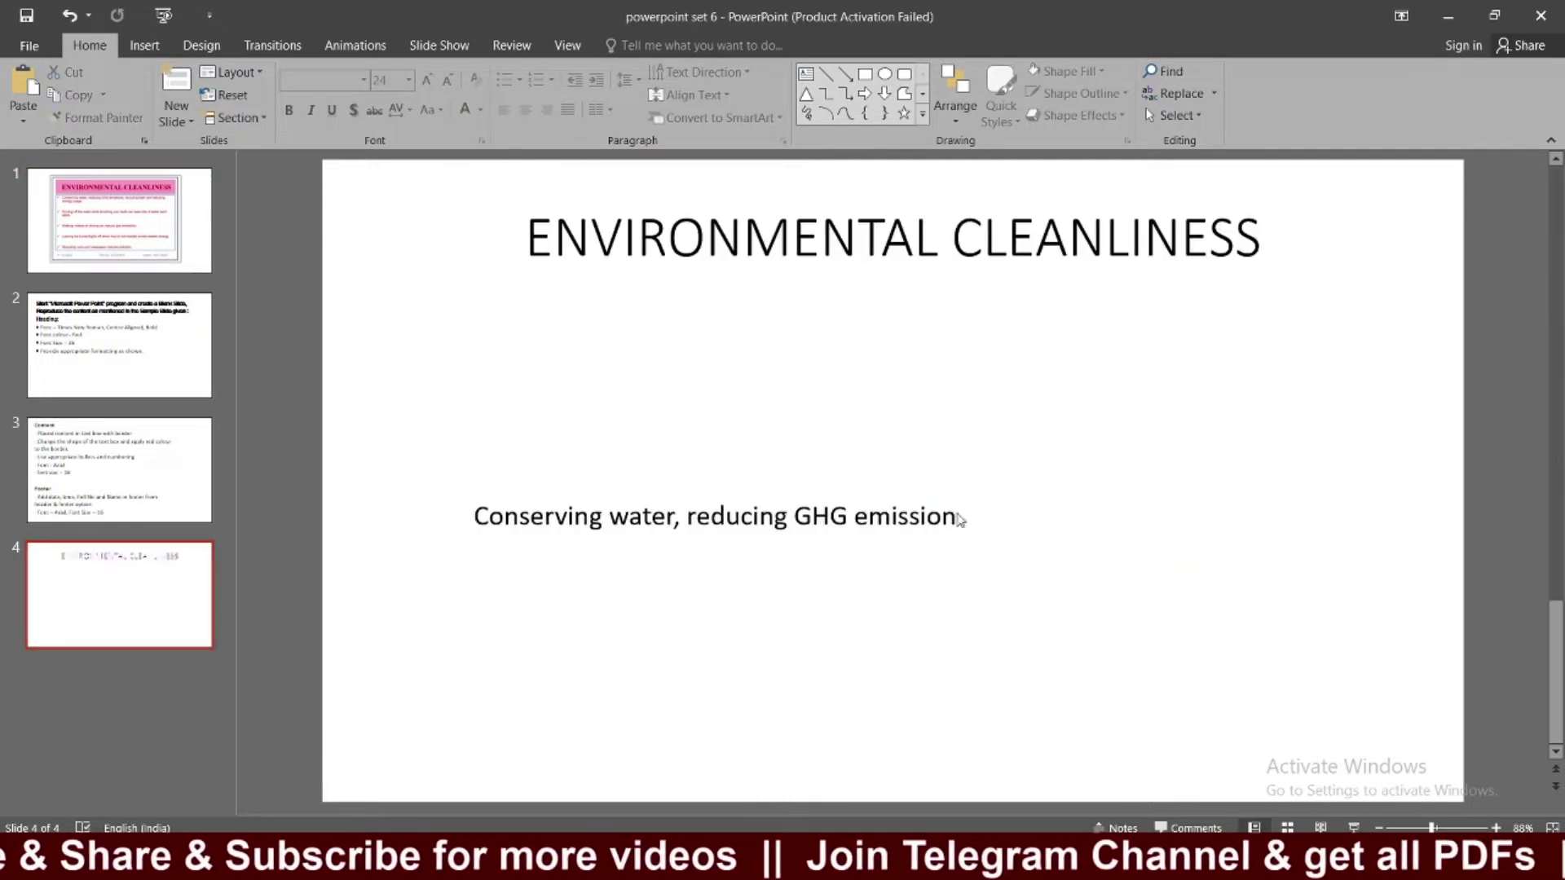
{"action": "type", "text": "s,"}
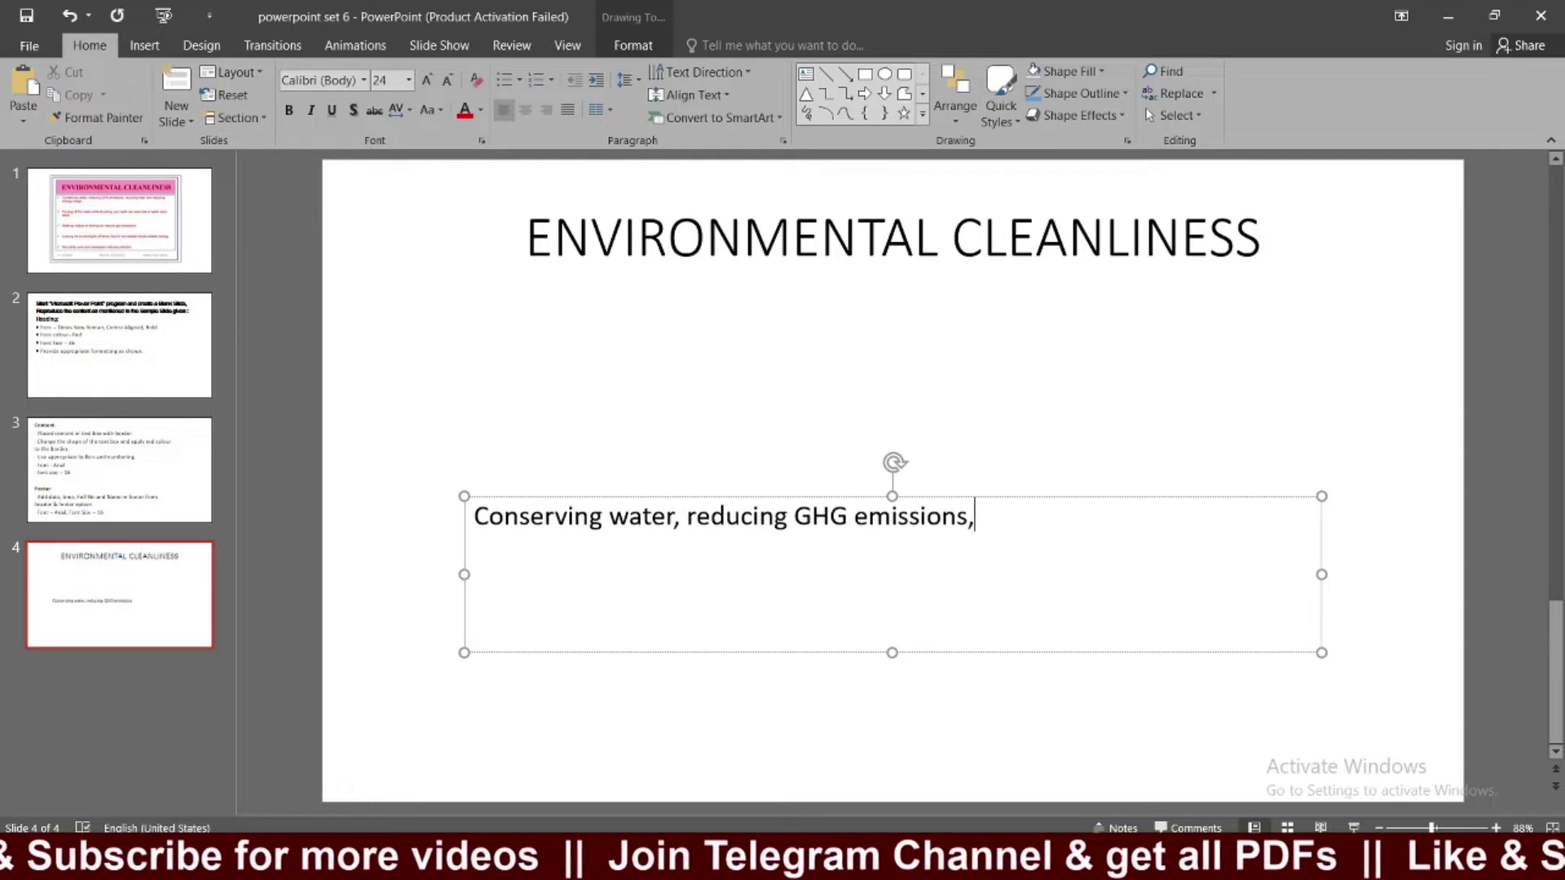
{"action": "left_click", "coordinate": [204, 244]}
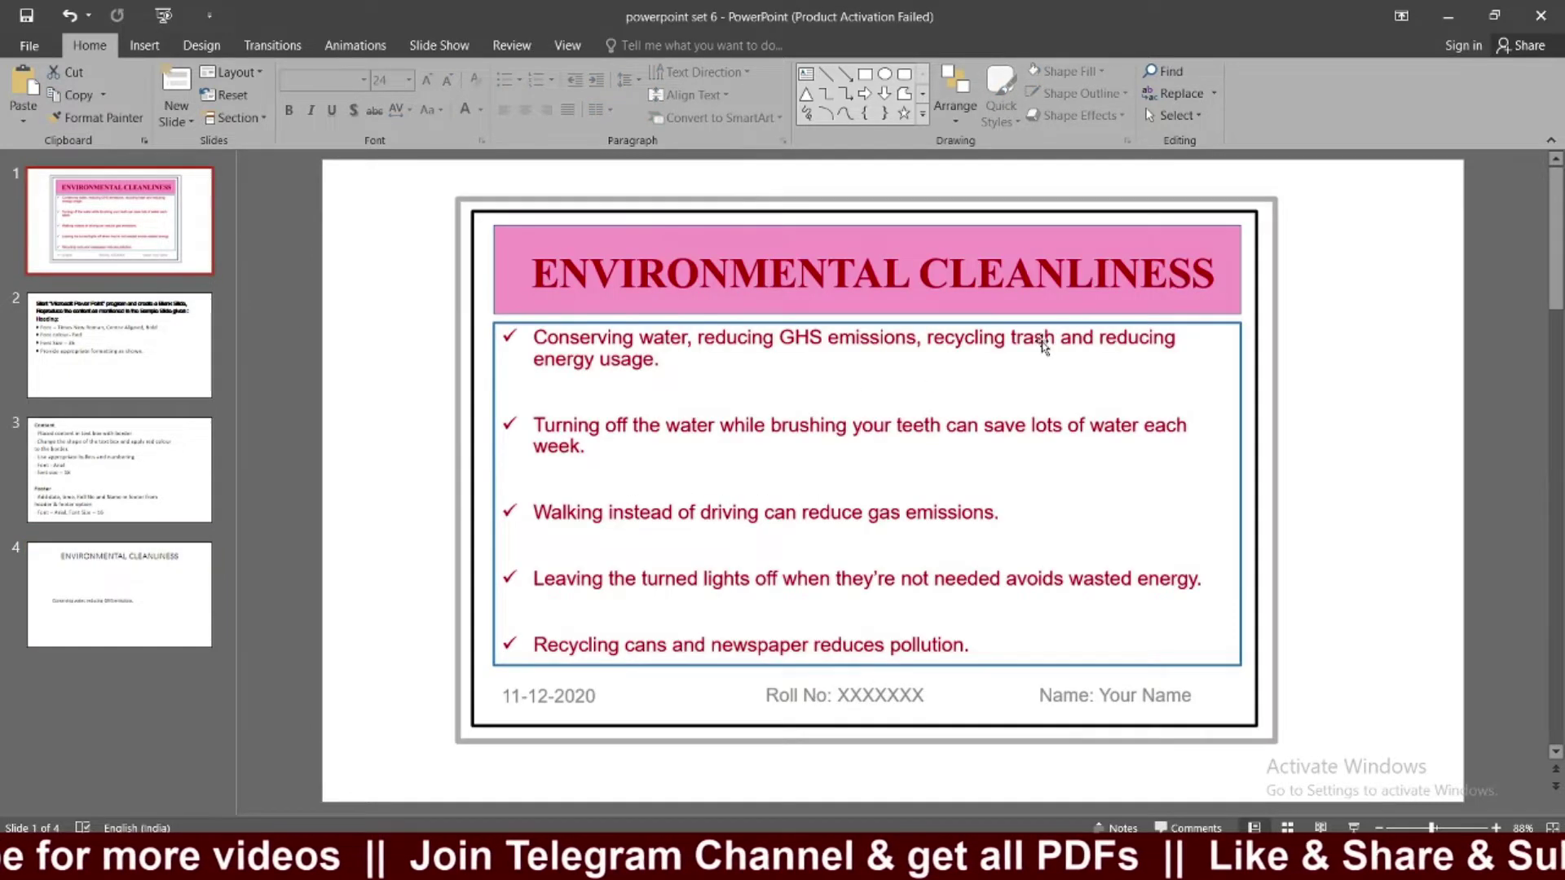
{"action": "left_click", "coordinate": [160, 626]}
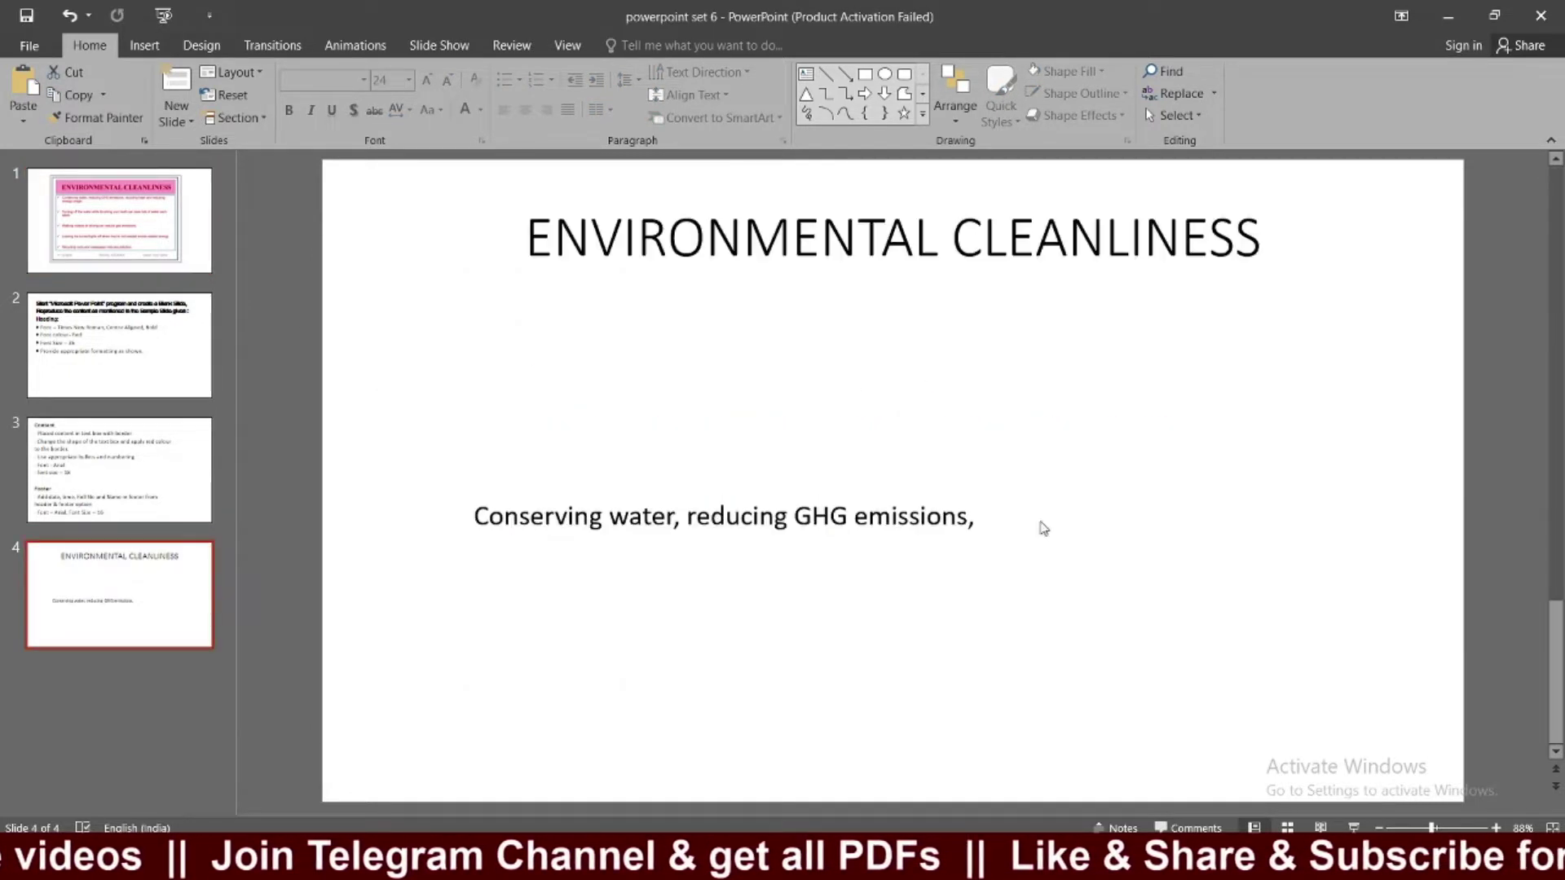
{"action": "left_click", "coordinate": [974, 517]}
{"action": "type", "text": "re"}
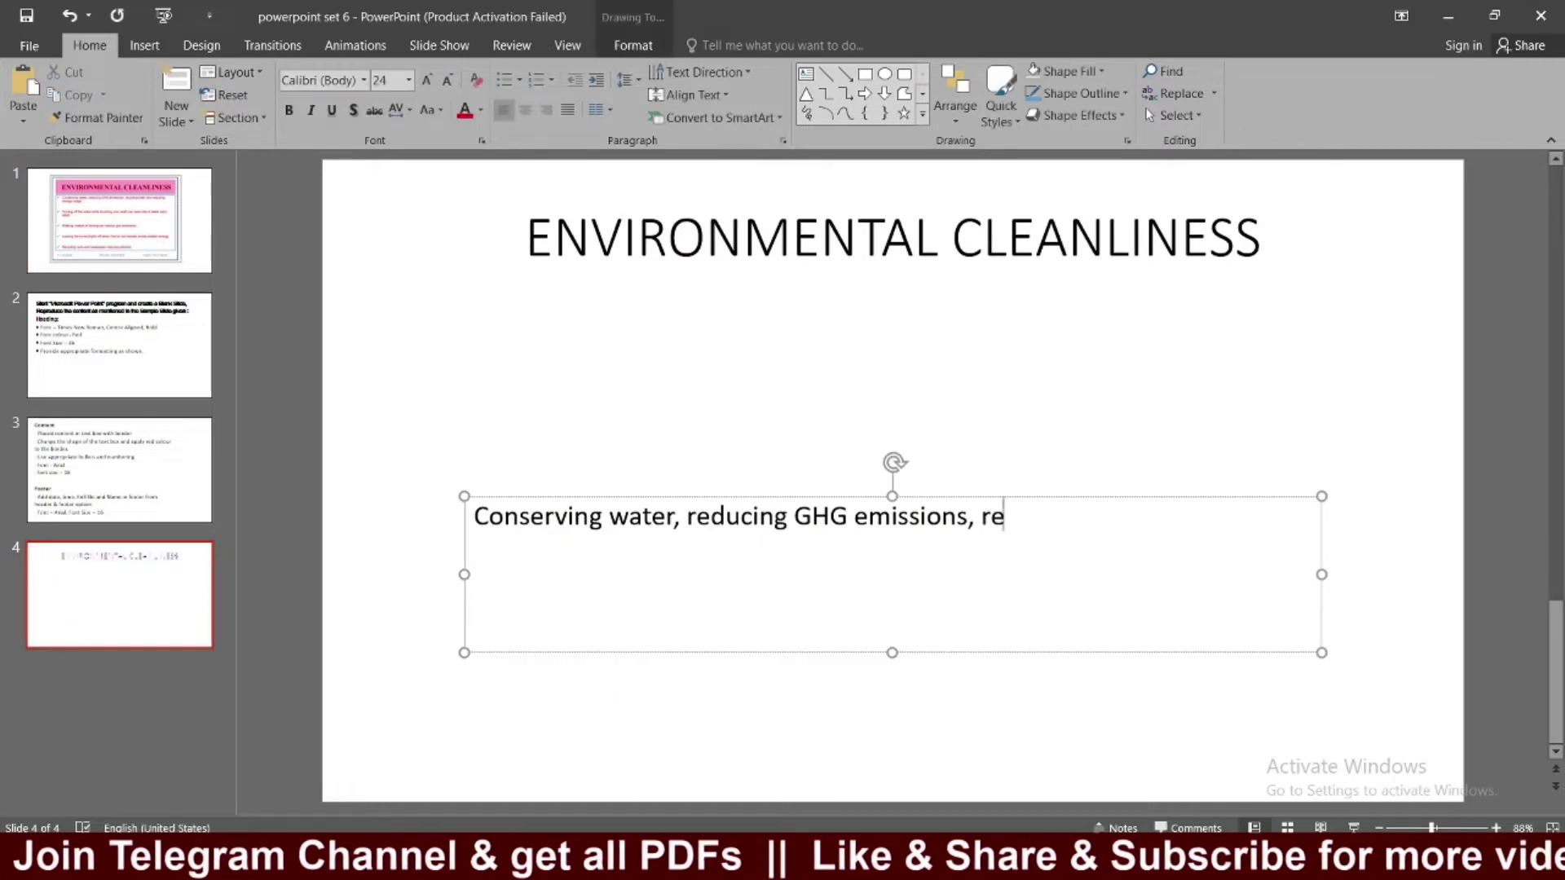
{"action": "type", "text": "cycling trash"}
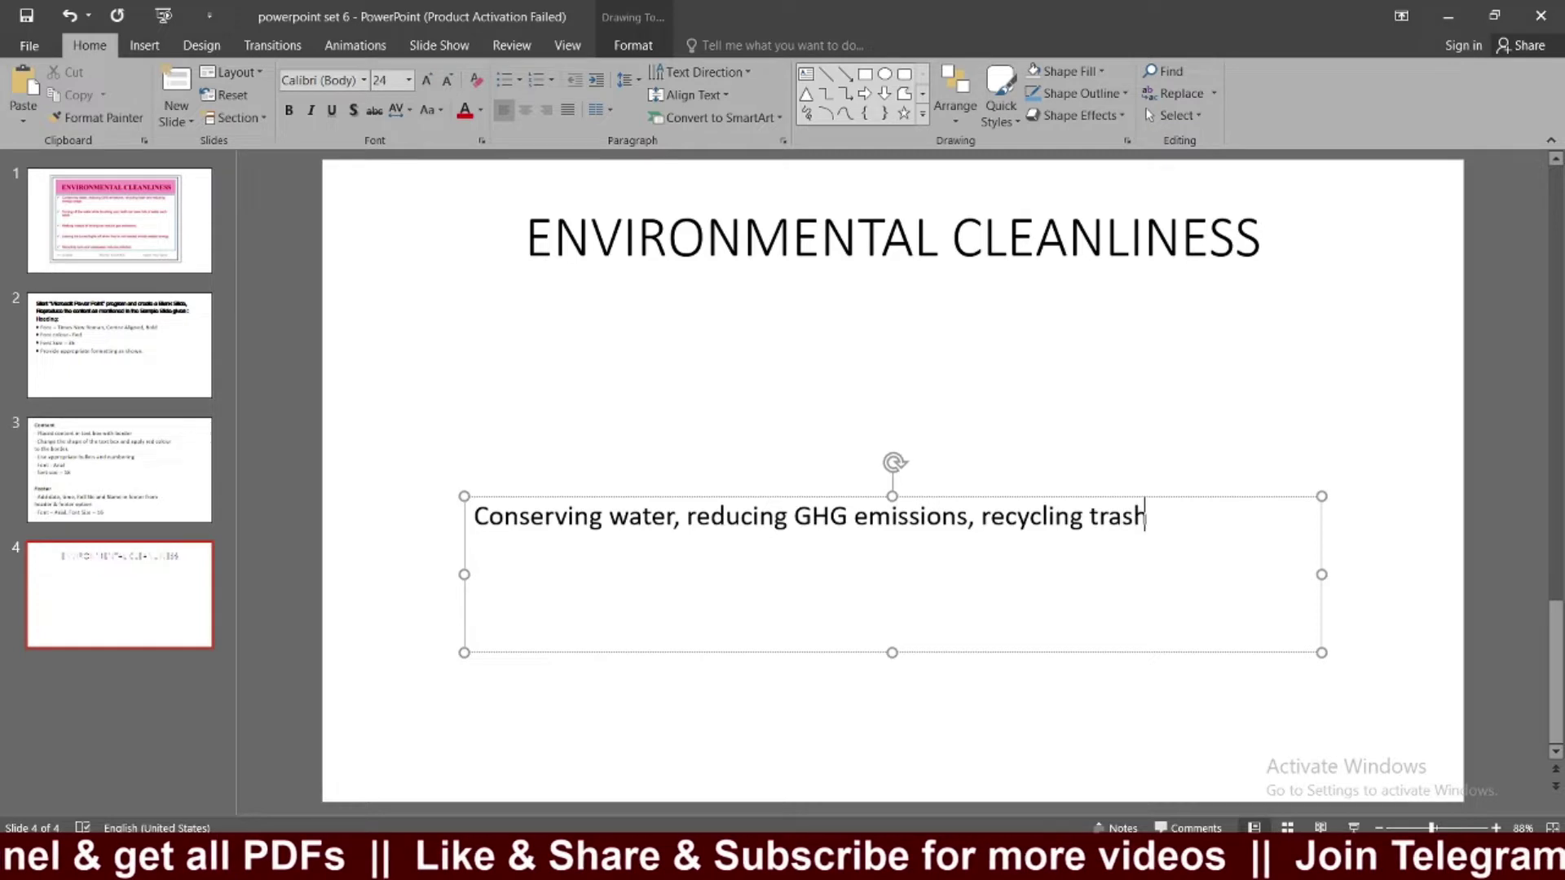
Finish the first point with 'and reducing energy usage.'.
{"action": "scroll", "coordinate": [1042, 398], "scroll_direction": "up", "scroll_amount": 3}
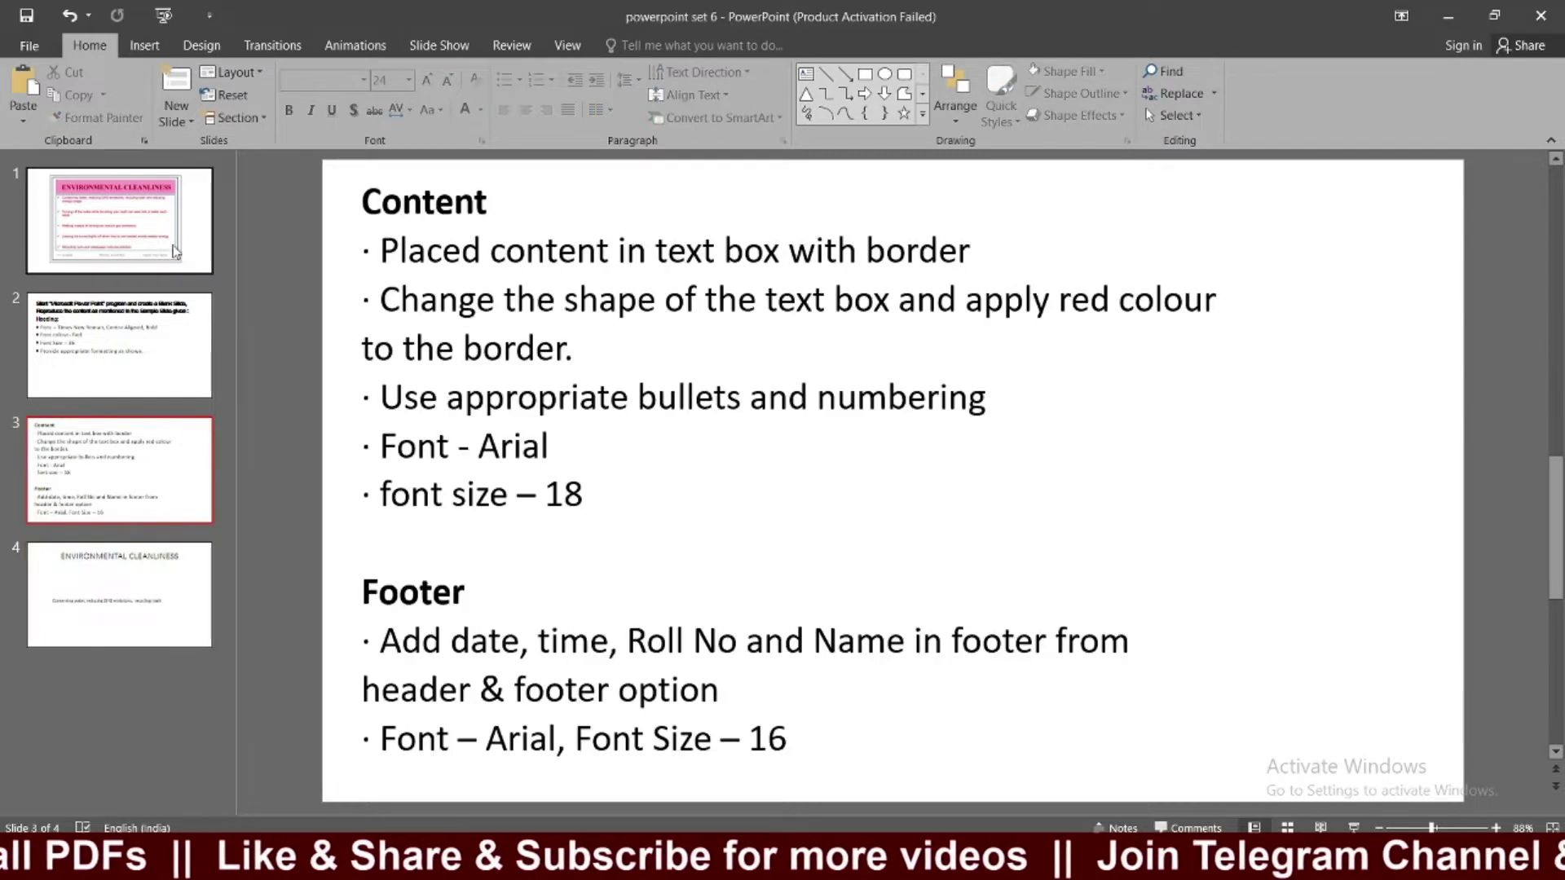
{"action": "scroll", "coordinate": [1041, 398], "scroll_direction": "up", "scroll_amount": 3}
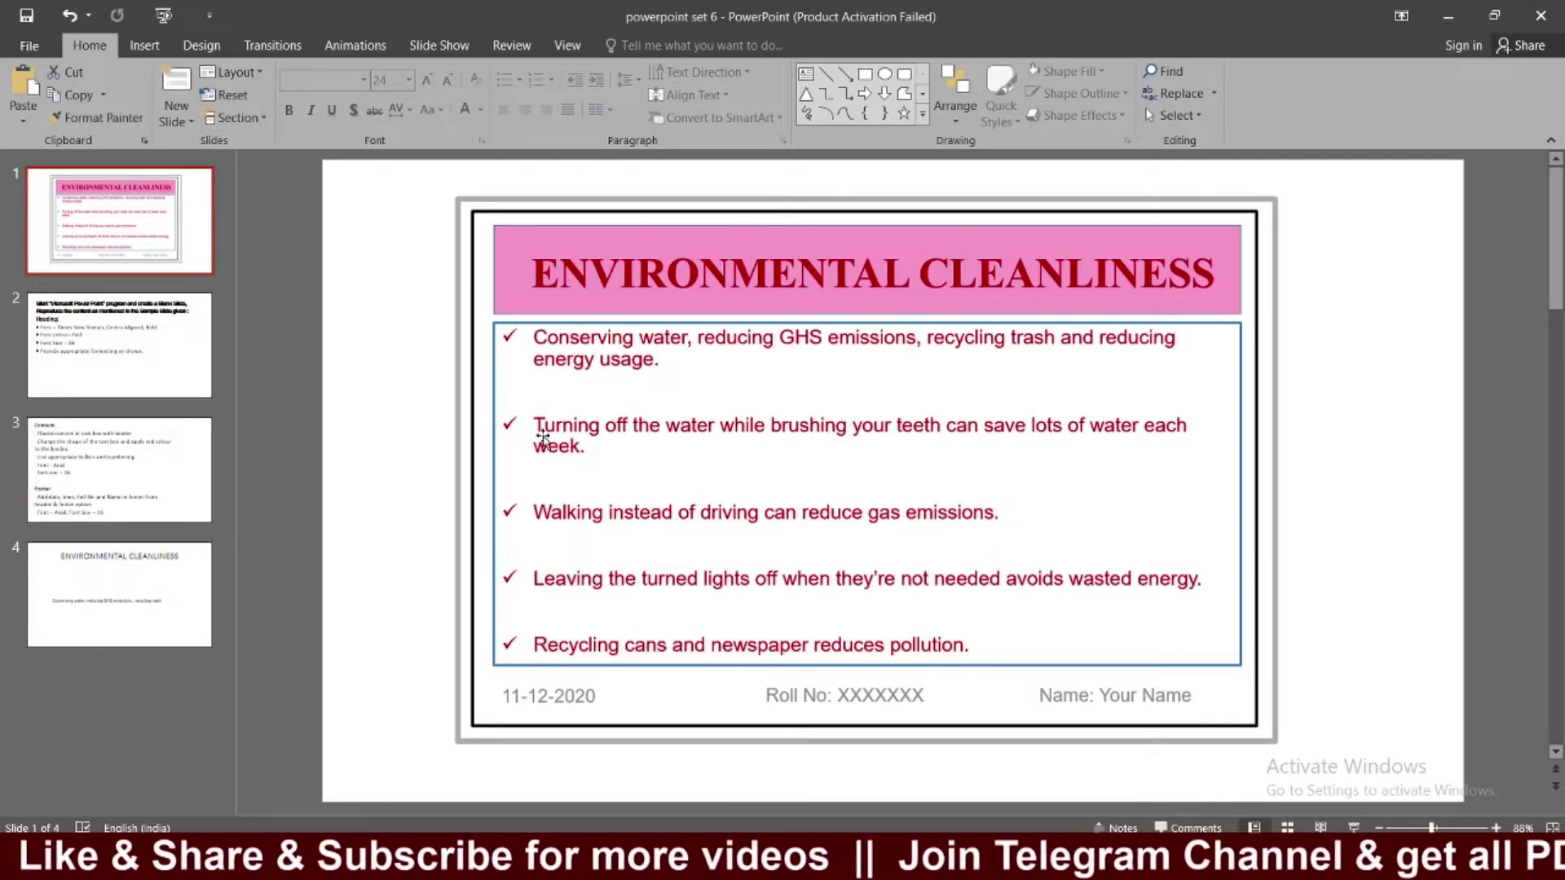
{"action": "left_click", "coordinate": [174, 566]}
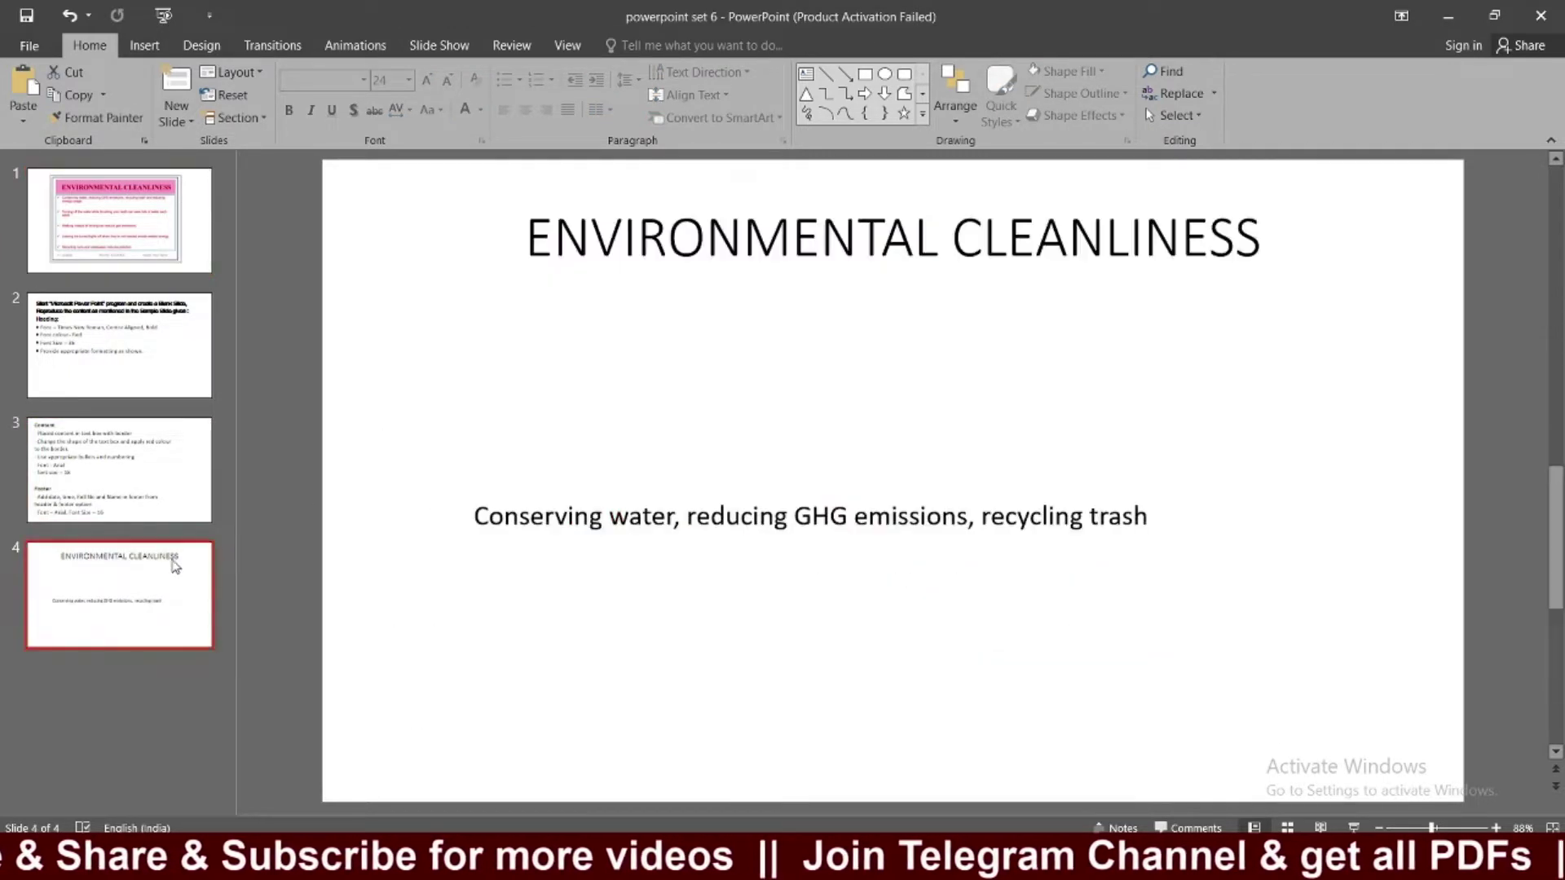
{"action": "left_click", "coordinate": [1152, 517]}
{"action": "type", "text": "and redui"}
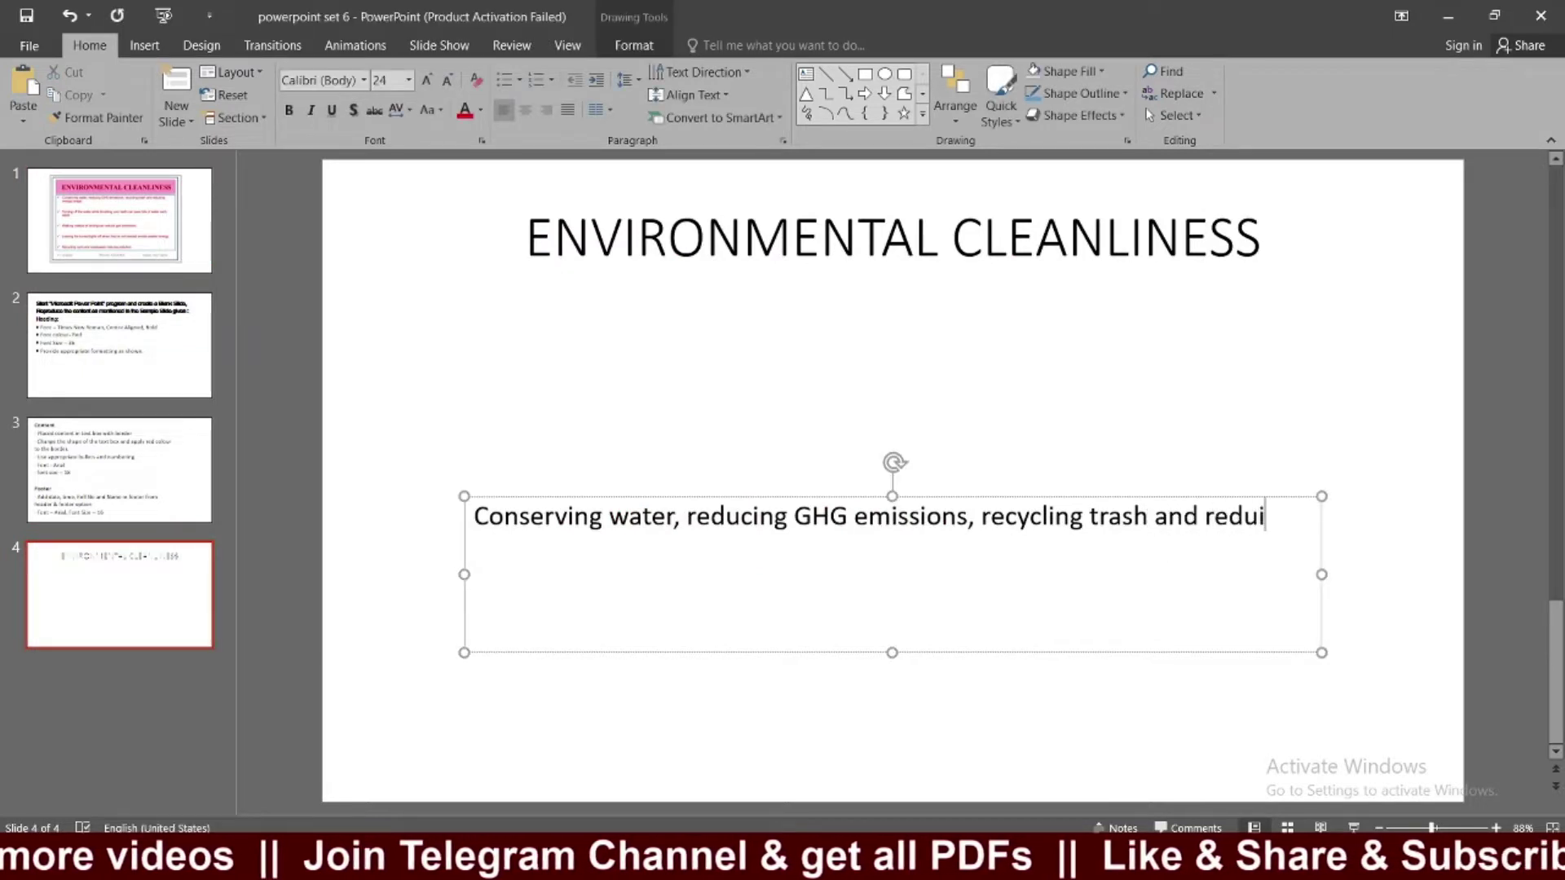
{"action": "key", "text": "BackSpace"}
{"action": "type", "text": "cing eng"}
{"action": "key", "text": "BackSpace"}
{"action": "type", "text": "rgy"}
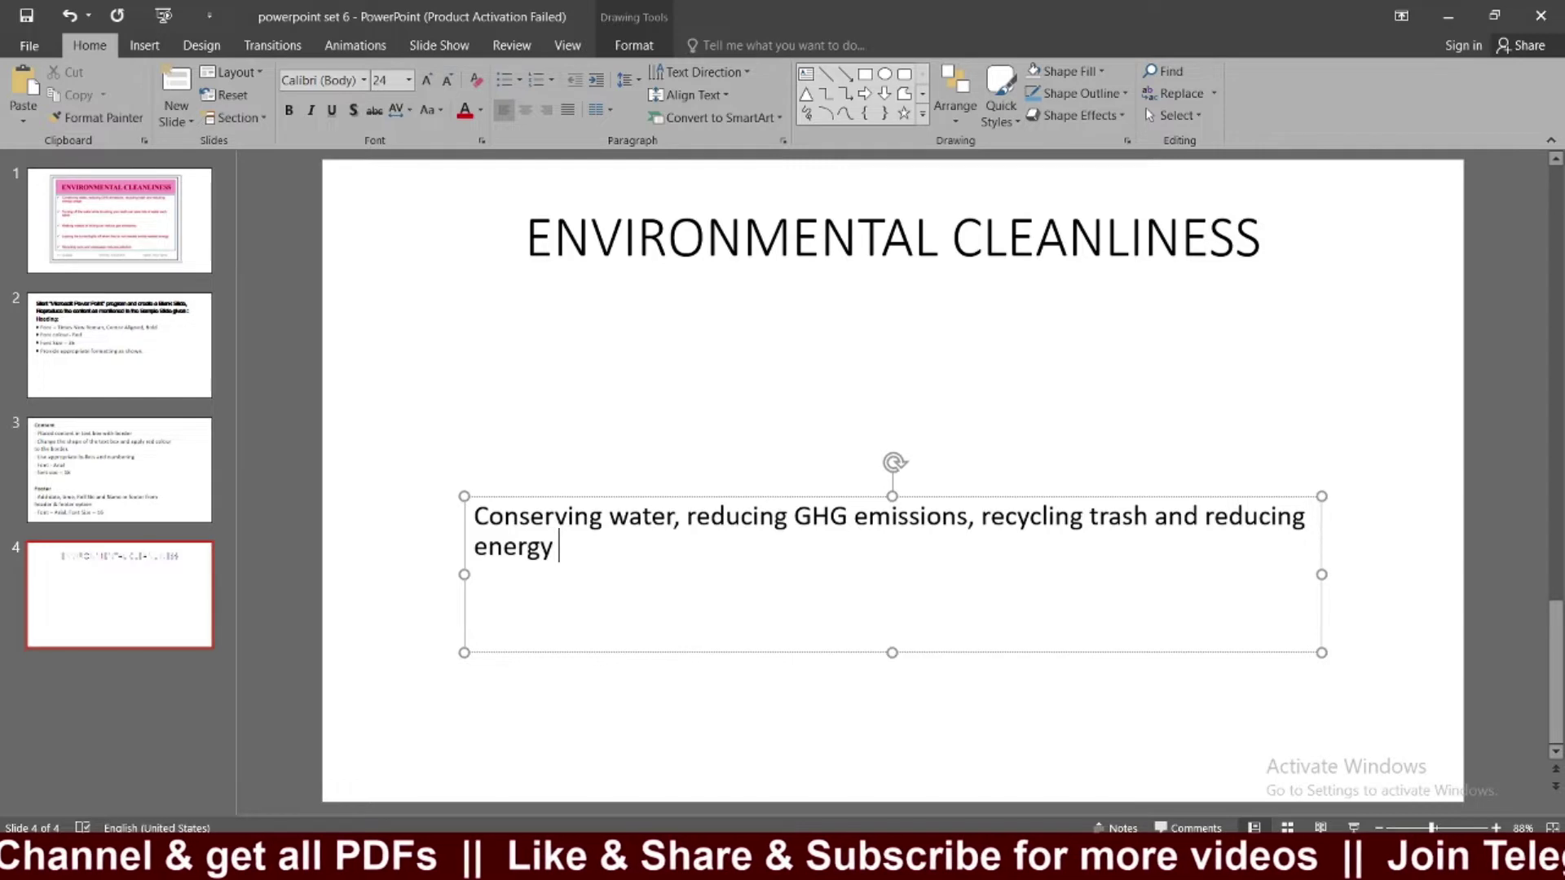
{"action": "type", "text": "ue"}
{"action": "type", "text": "sage"}
{"action": "type", "text": "."}
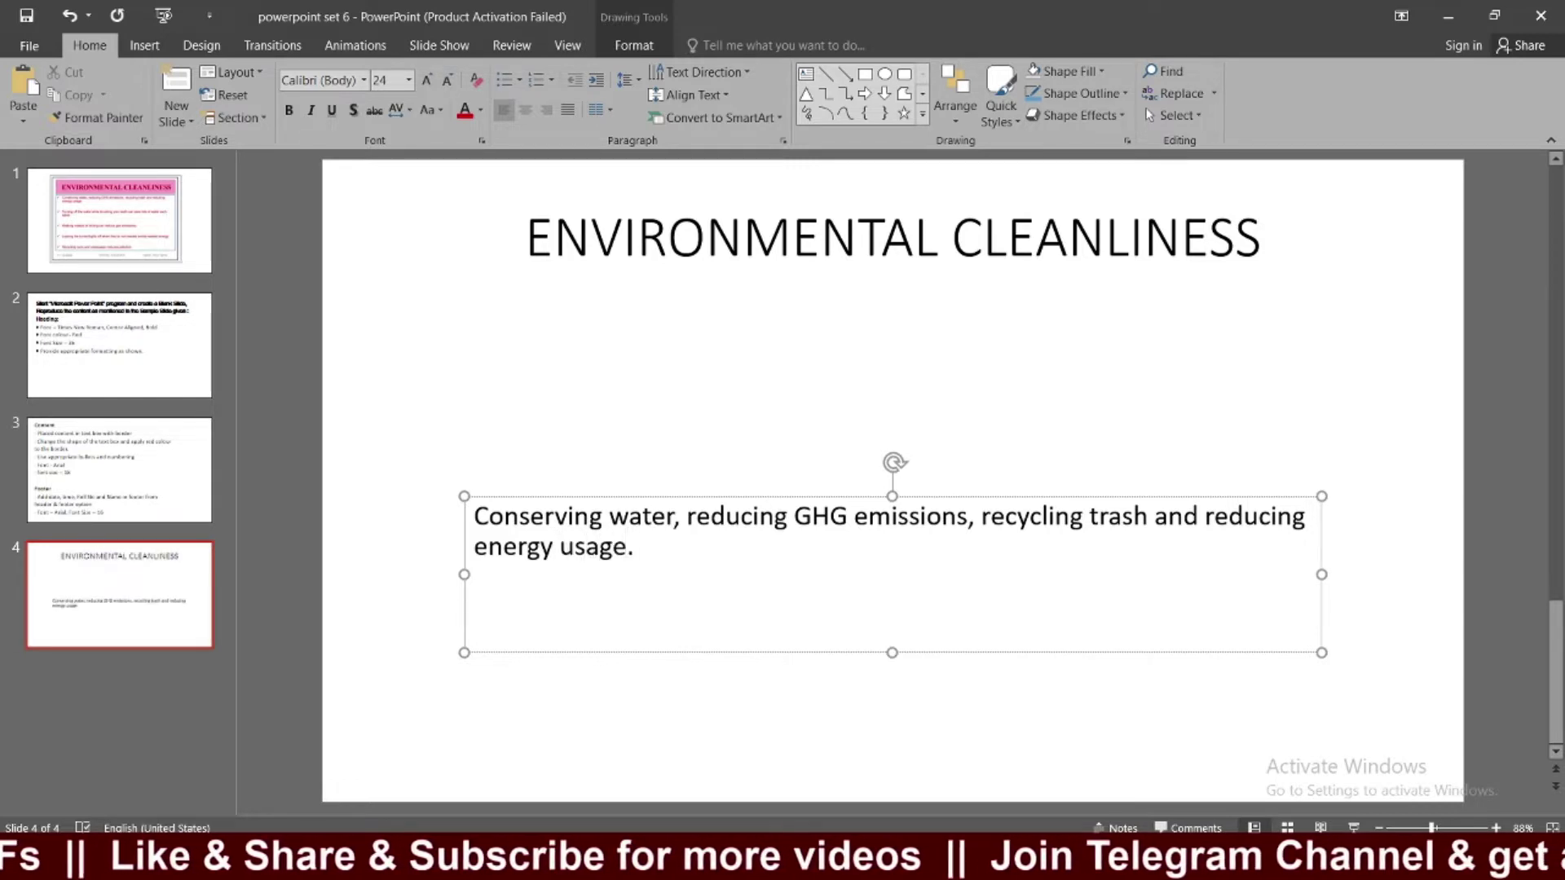
Move the body text box up under the heading, make it taller, and start a new paragraph.
{"action": "left_click_drag", "start_coordinate": [1141, 652], "coordinate": [1130, 492]}
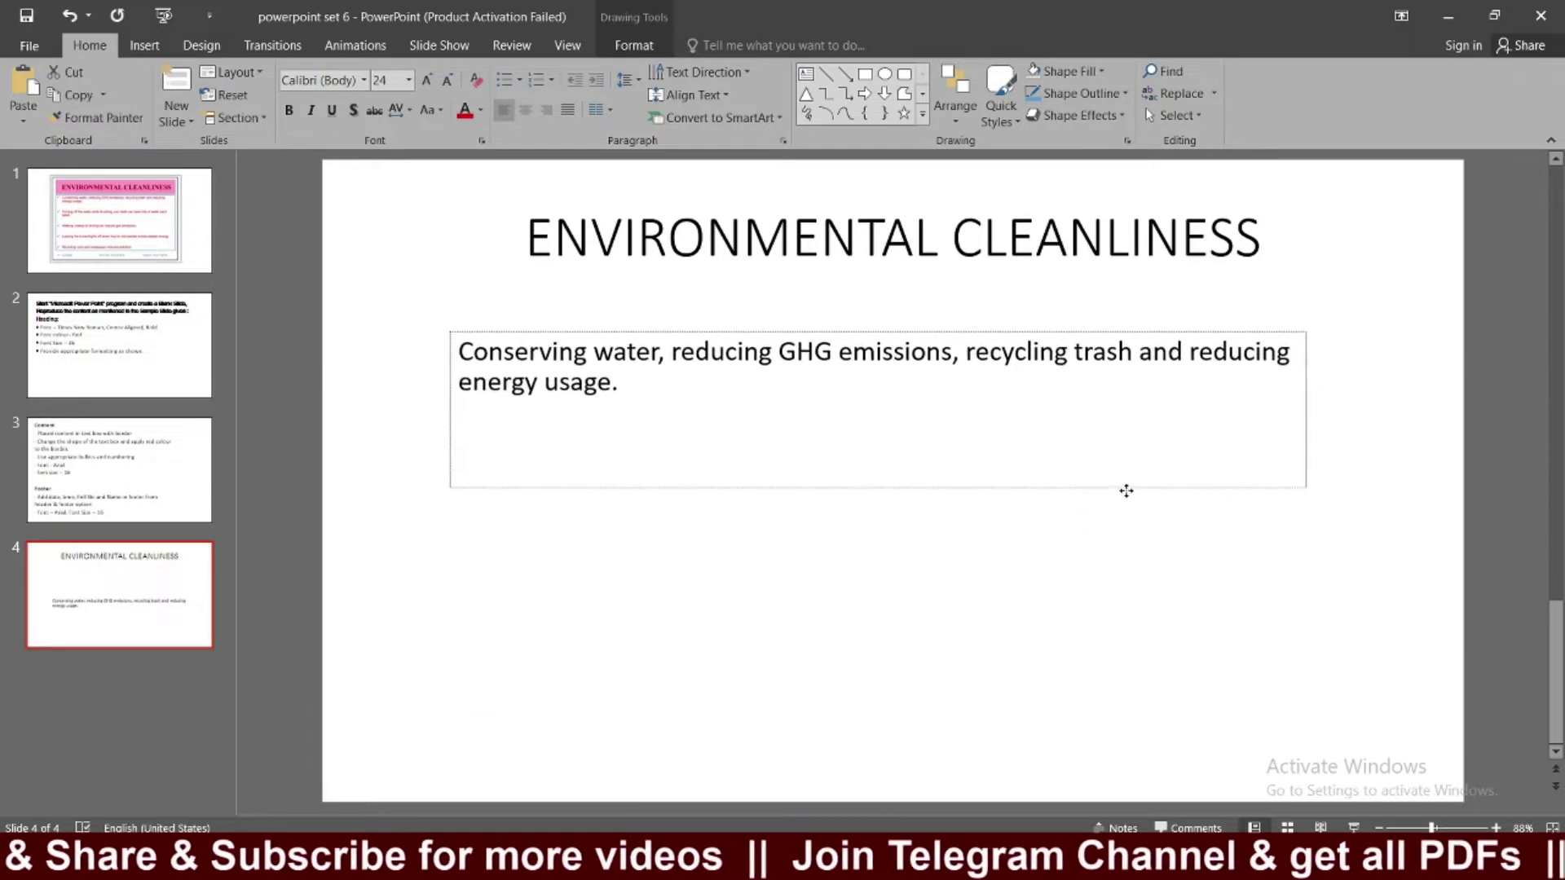
{"action": "left_click_drag", "start_coordinate": [883, 483], "coordinate": [880, 640]}
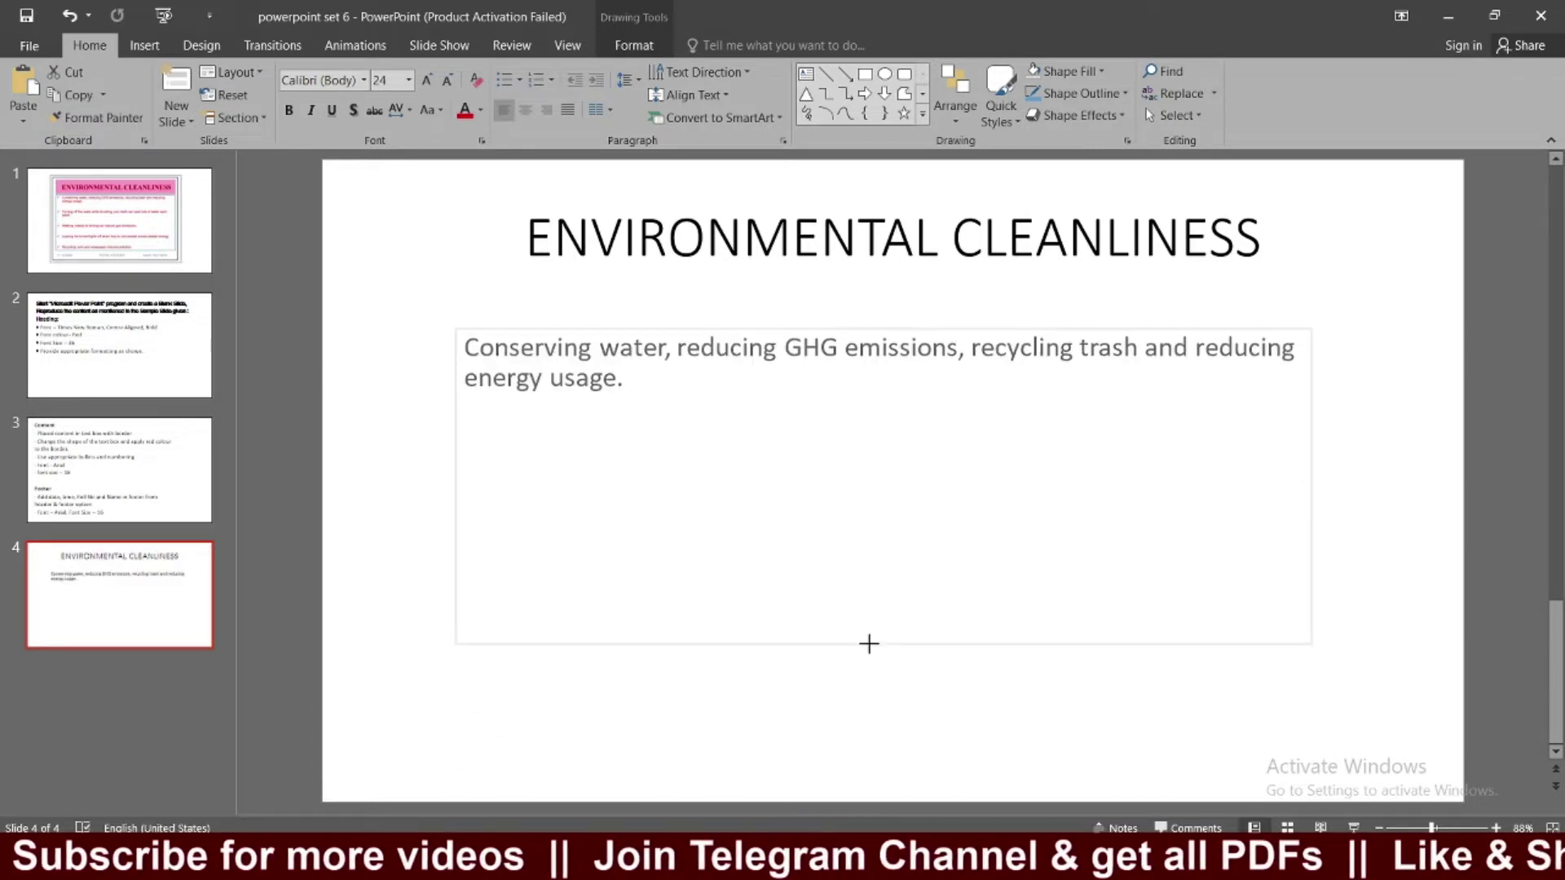
{"action": "key", "text": "Escape"}
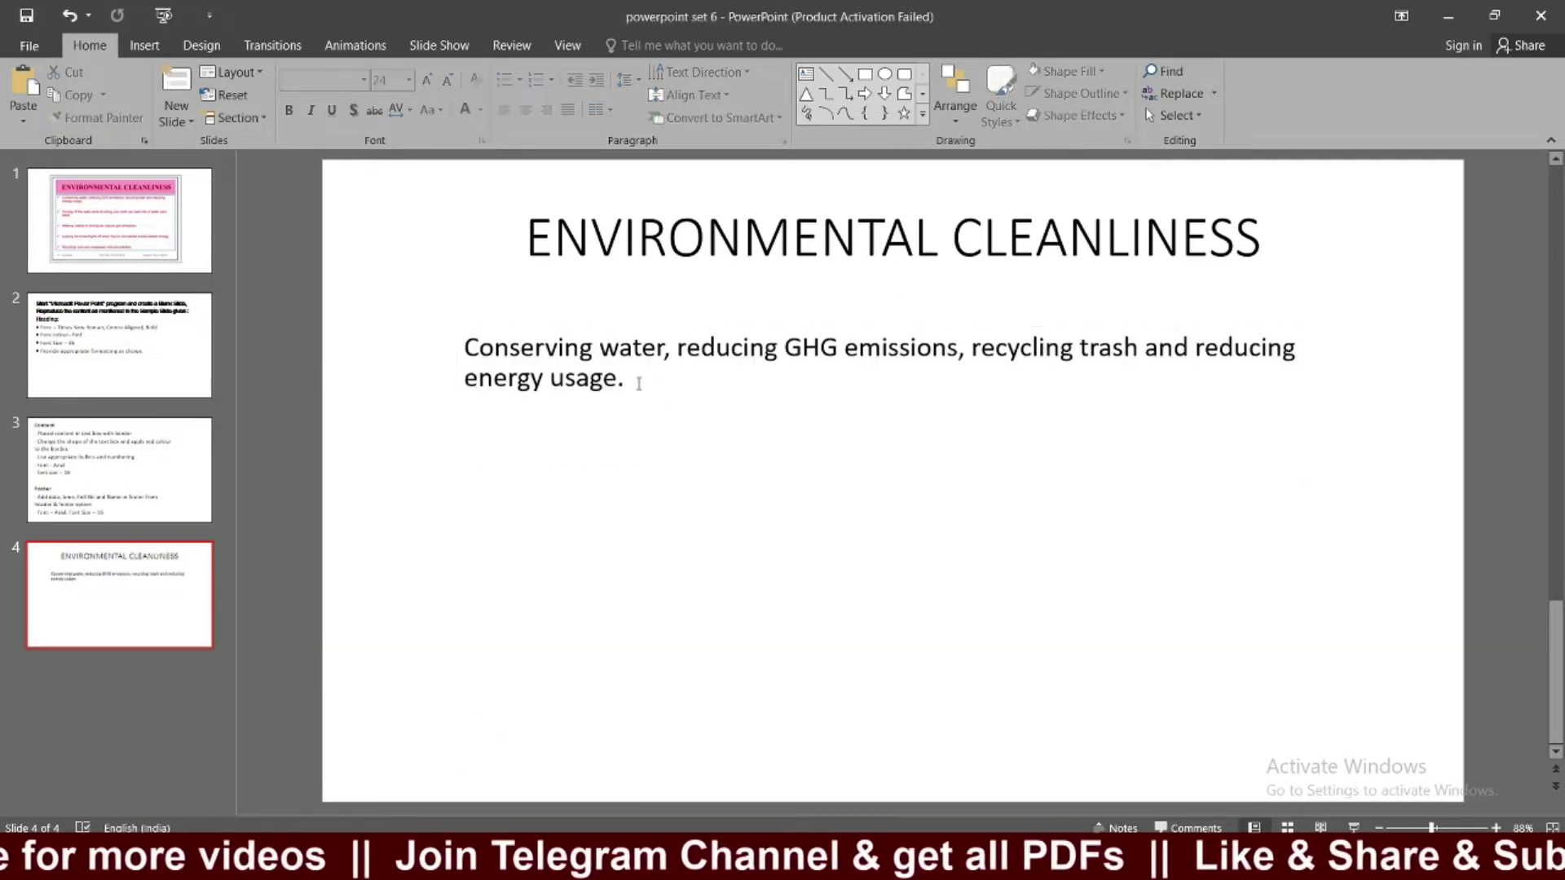
{"action": "left_click", "coordinate": [639, 384]}
{"action": "left_click", "coordinate": [135, 229]}
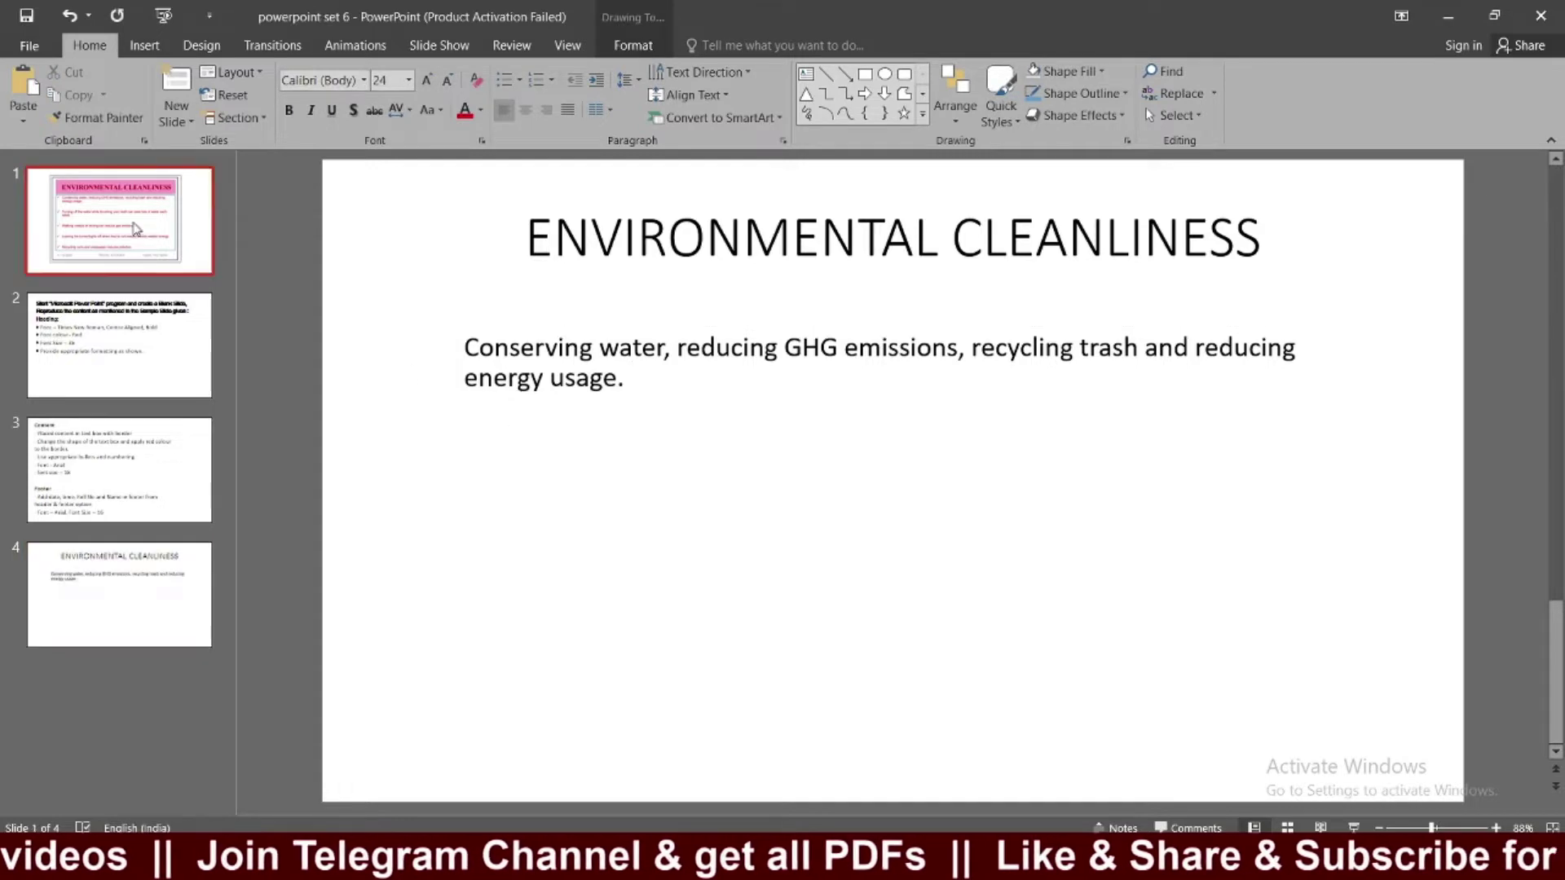
{"action": "left_click", "coordinate": [119, 595]}
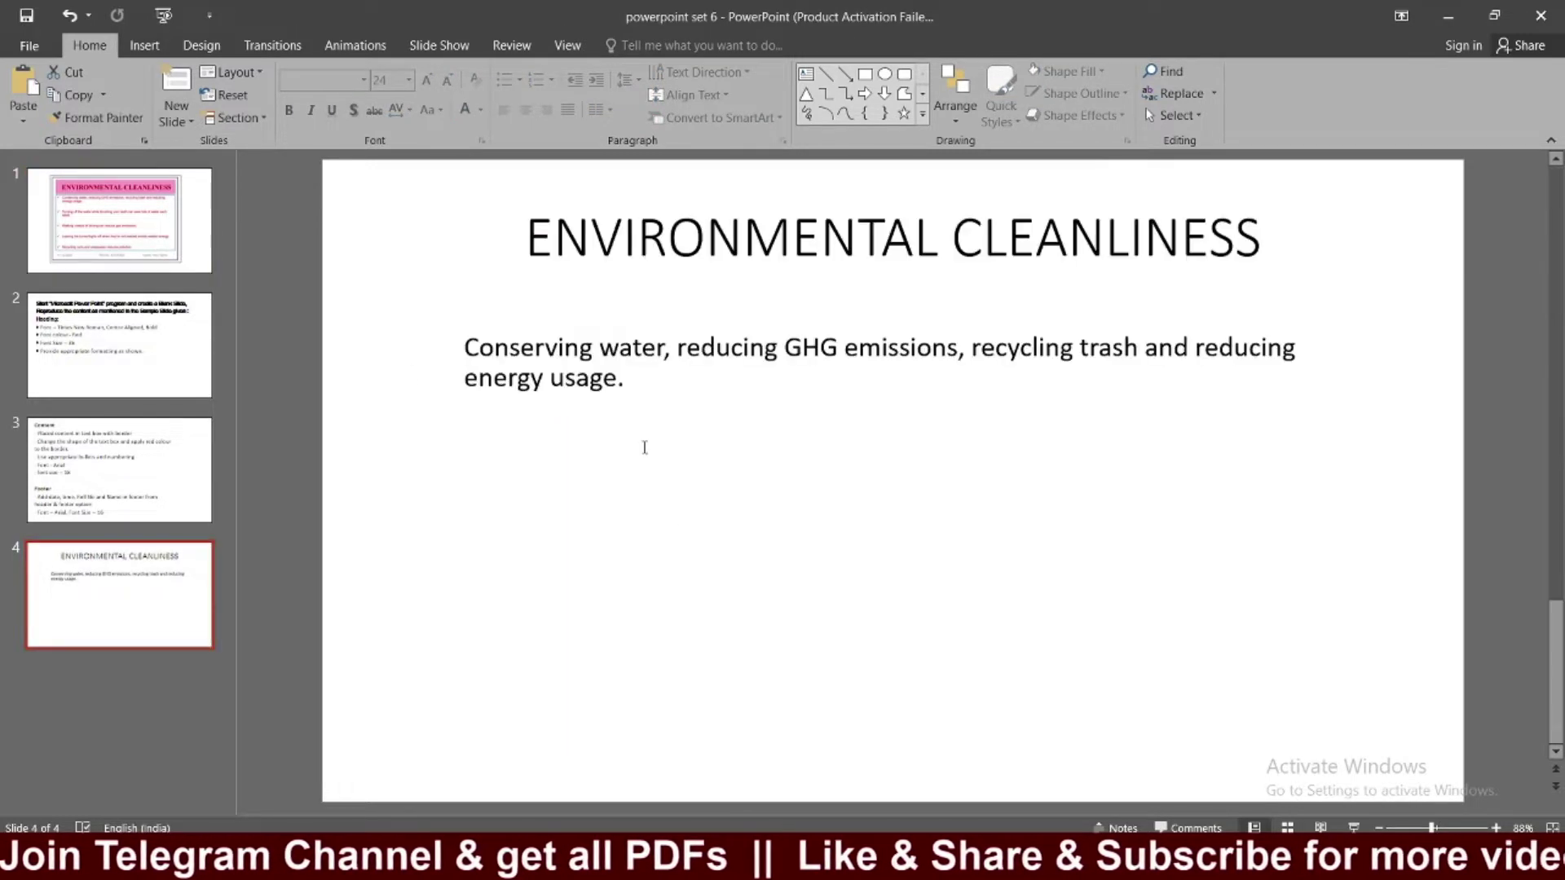
{"action": "left_click", "coordinate": [616, 423]}
{"action": "left_click", "coordinate": [181, 271]}
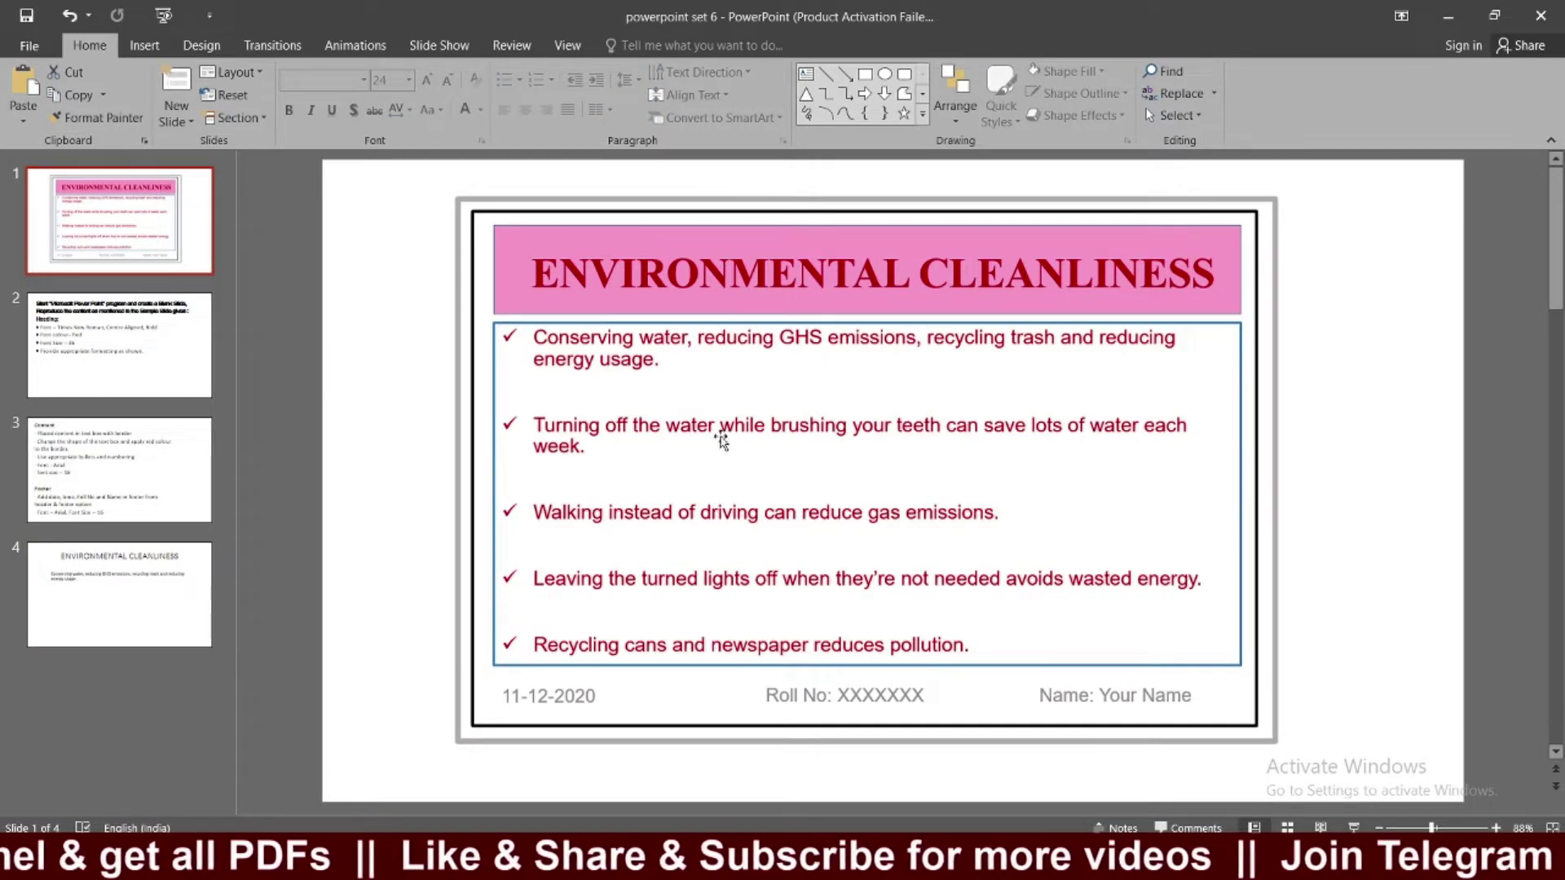
{"action": "left_click", "coordinate": [124, 551]}
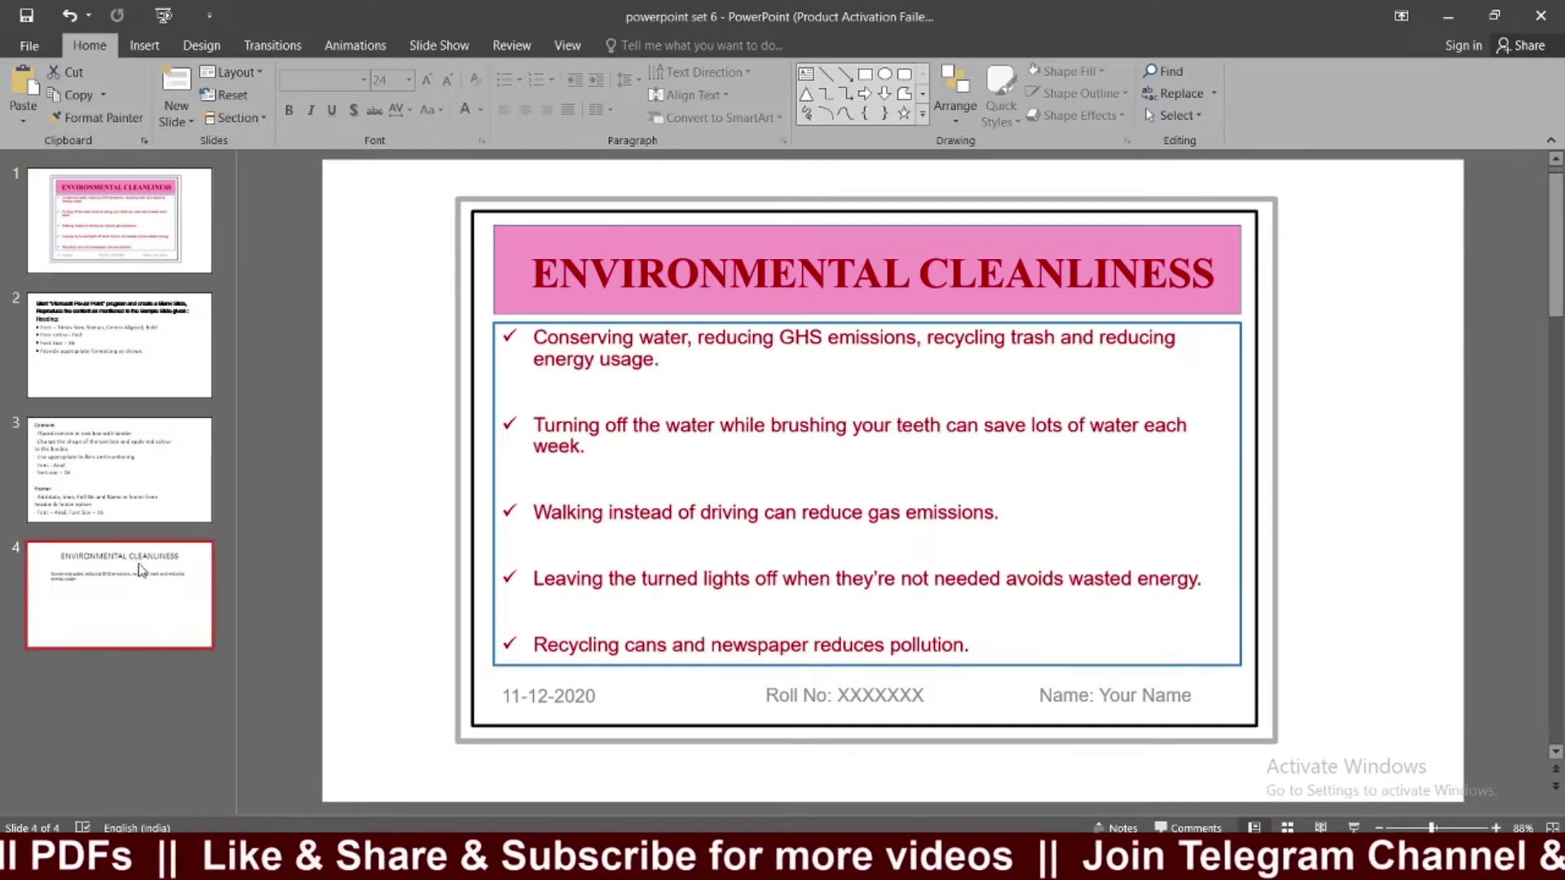
{"action": "left_click", "coordinate": [668, 409]}
{"action": "key", "text": "Return"}
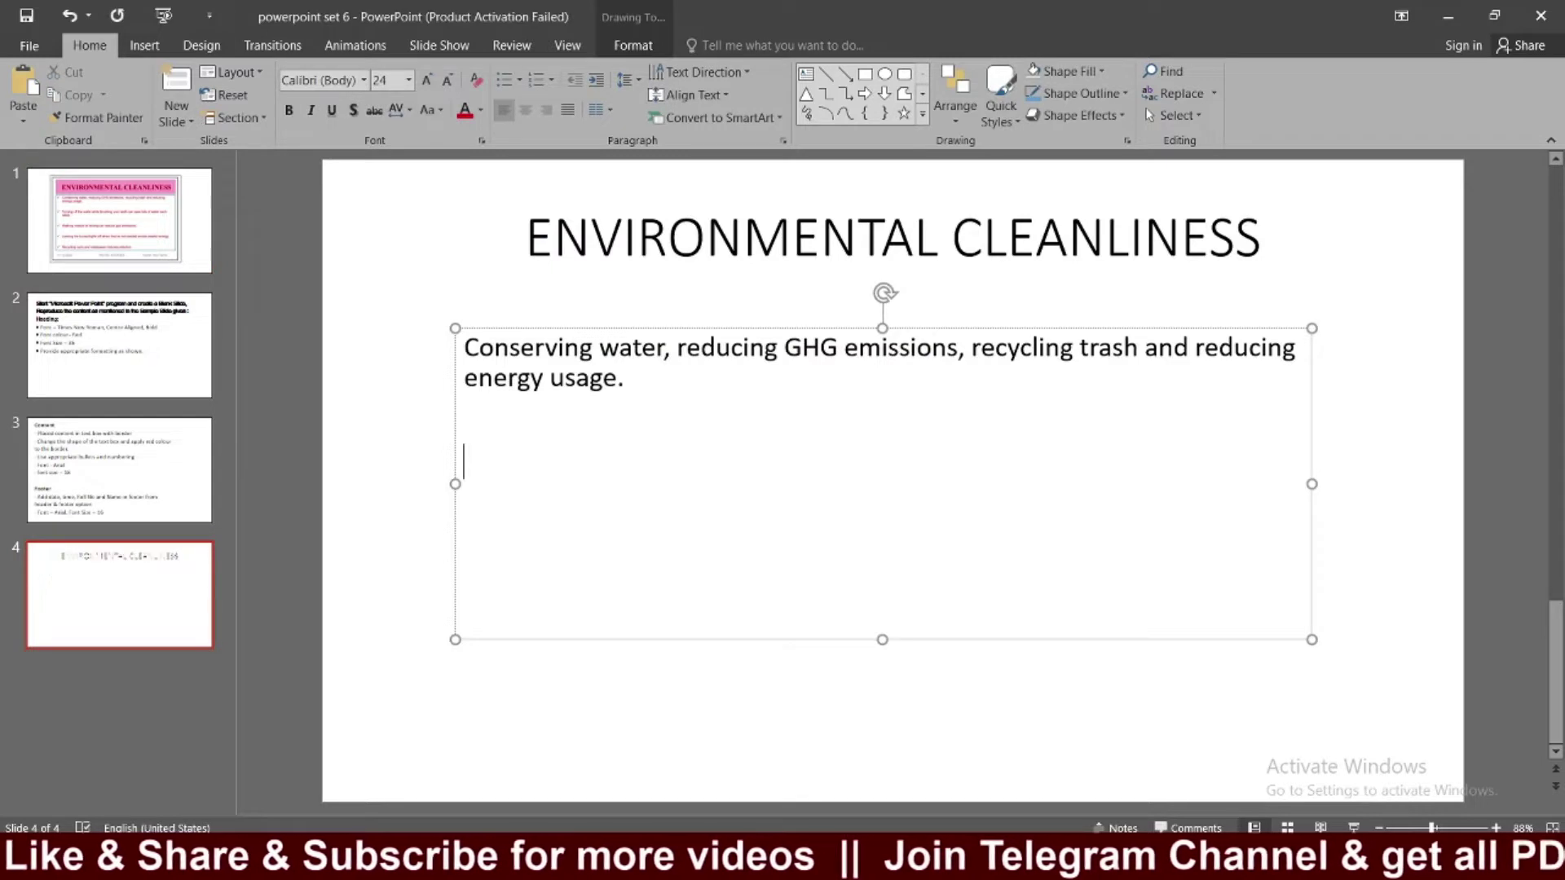
Type the second point's opening, 'Turning off the water while brushing your teeth'.
{"action": "type", "text": "Turning off the water while br"}
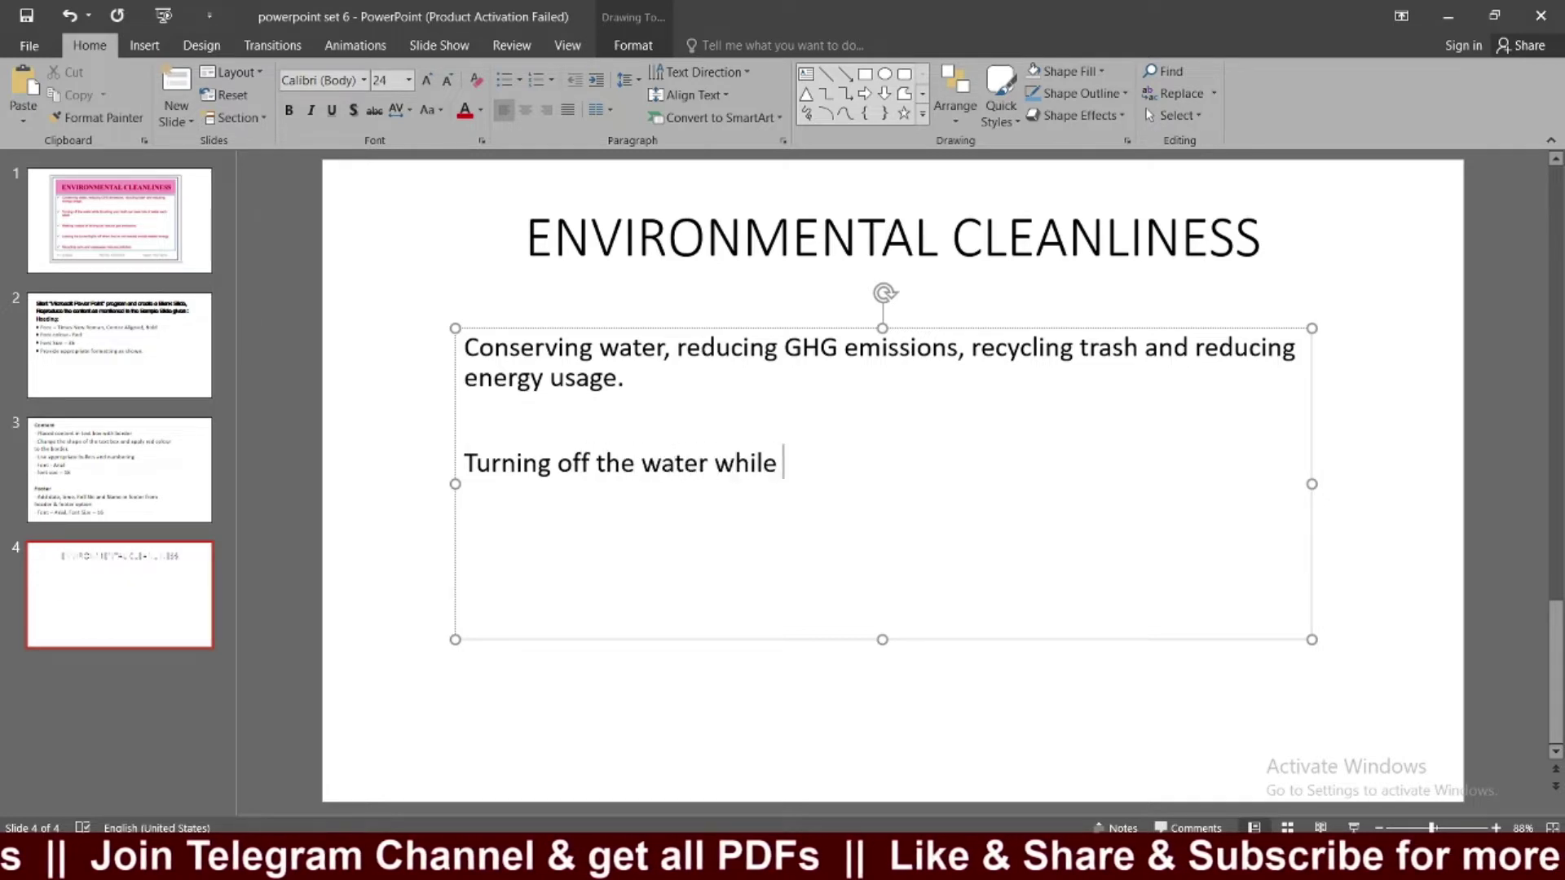
{"action": "type", "text": "ushin"}
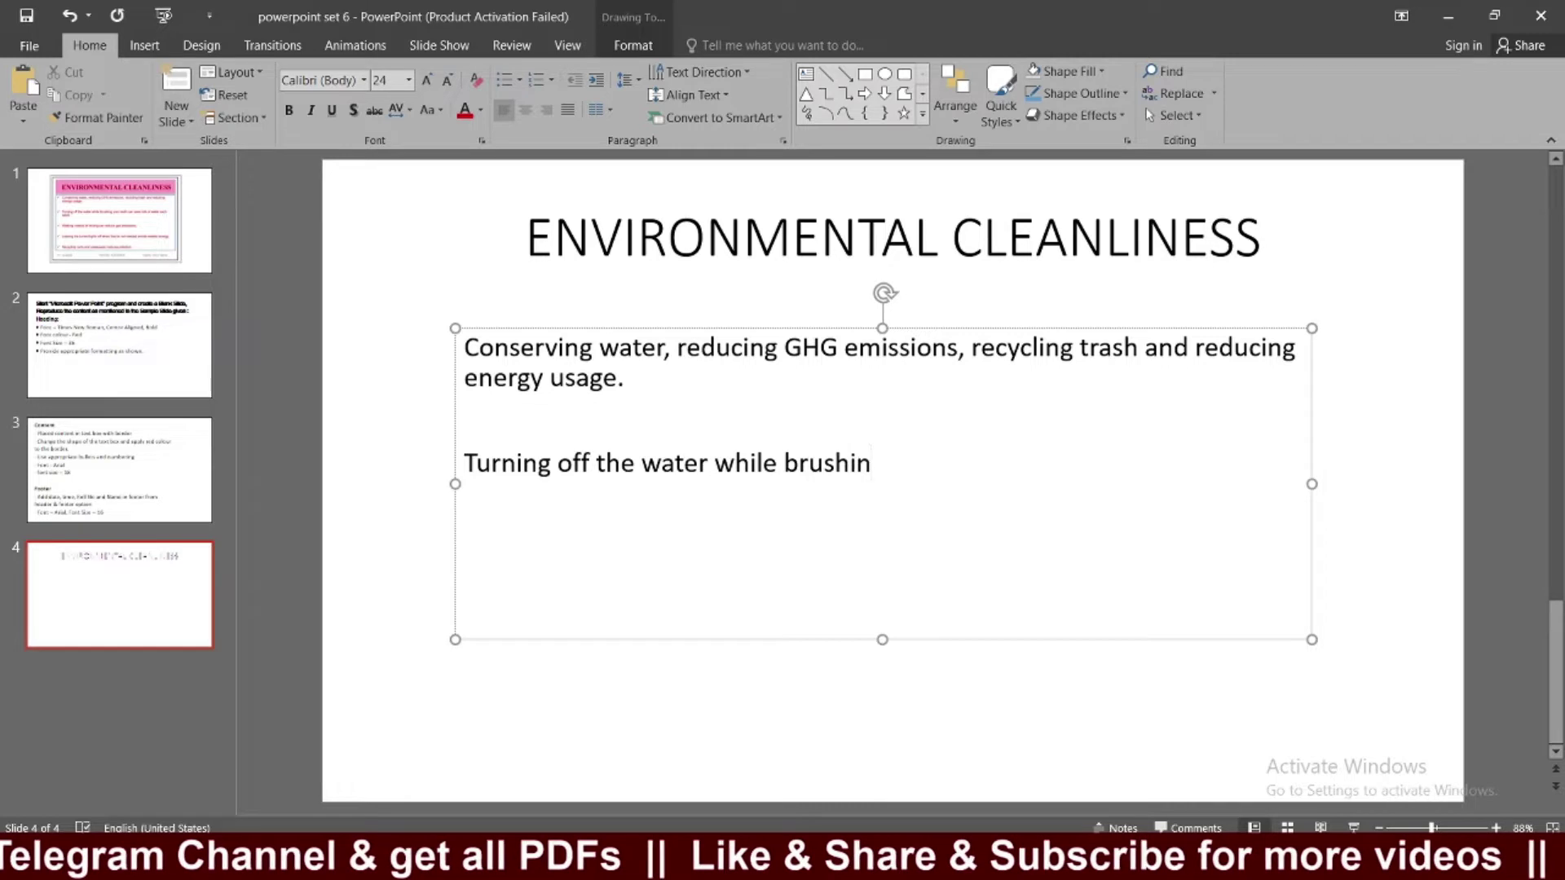
{"action": "type", "text": "g u"}
{"action": "key", "text": "BackSpace"}
{"action": "type", "text": "your"}
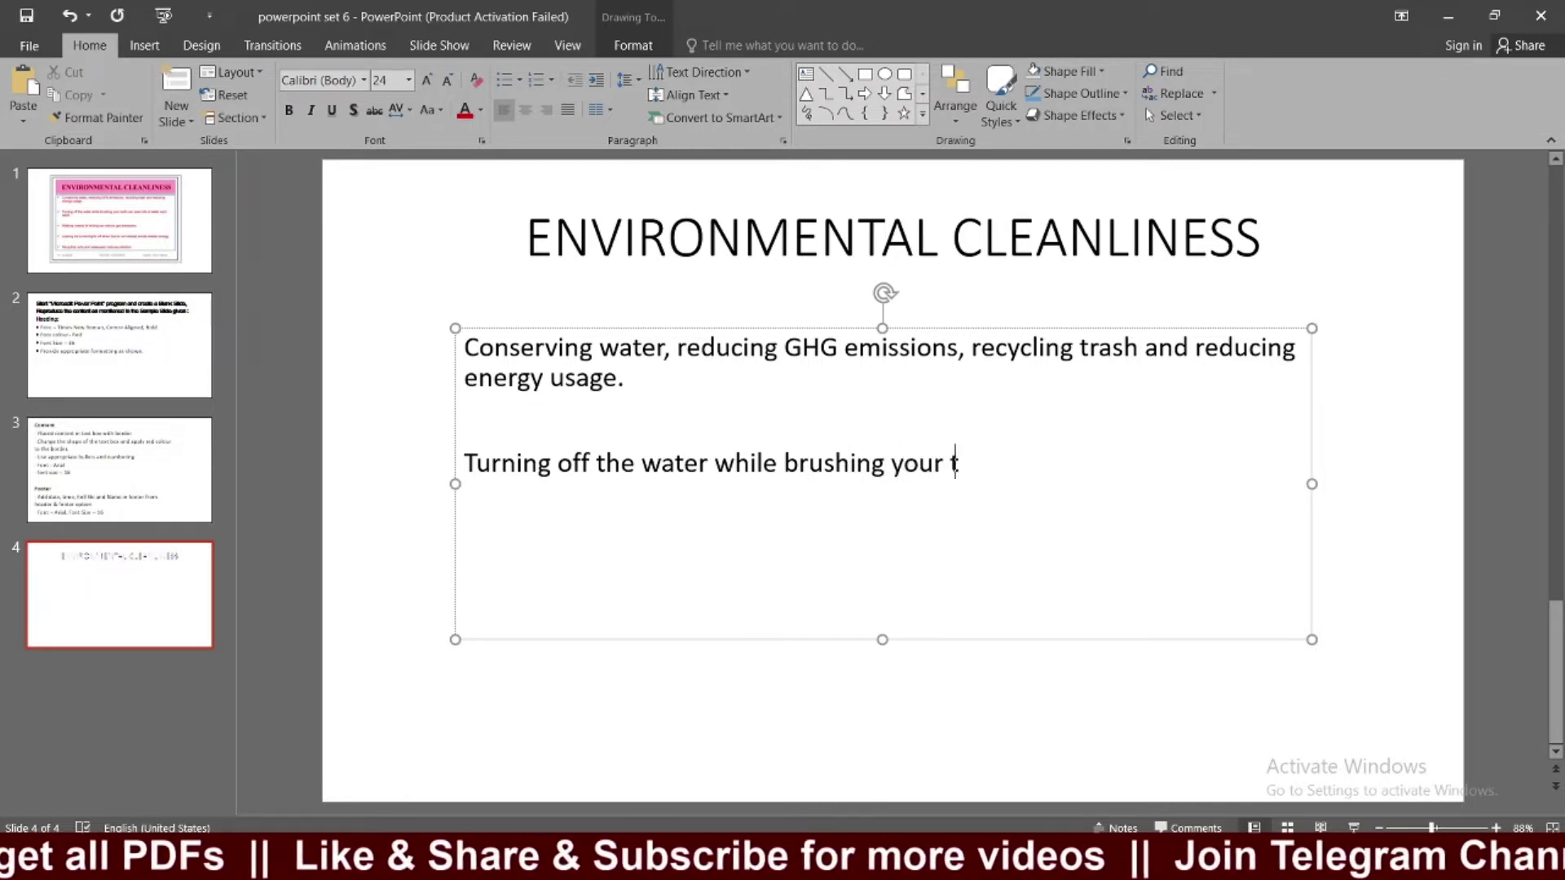
{"action": "type", "text": "th"}
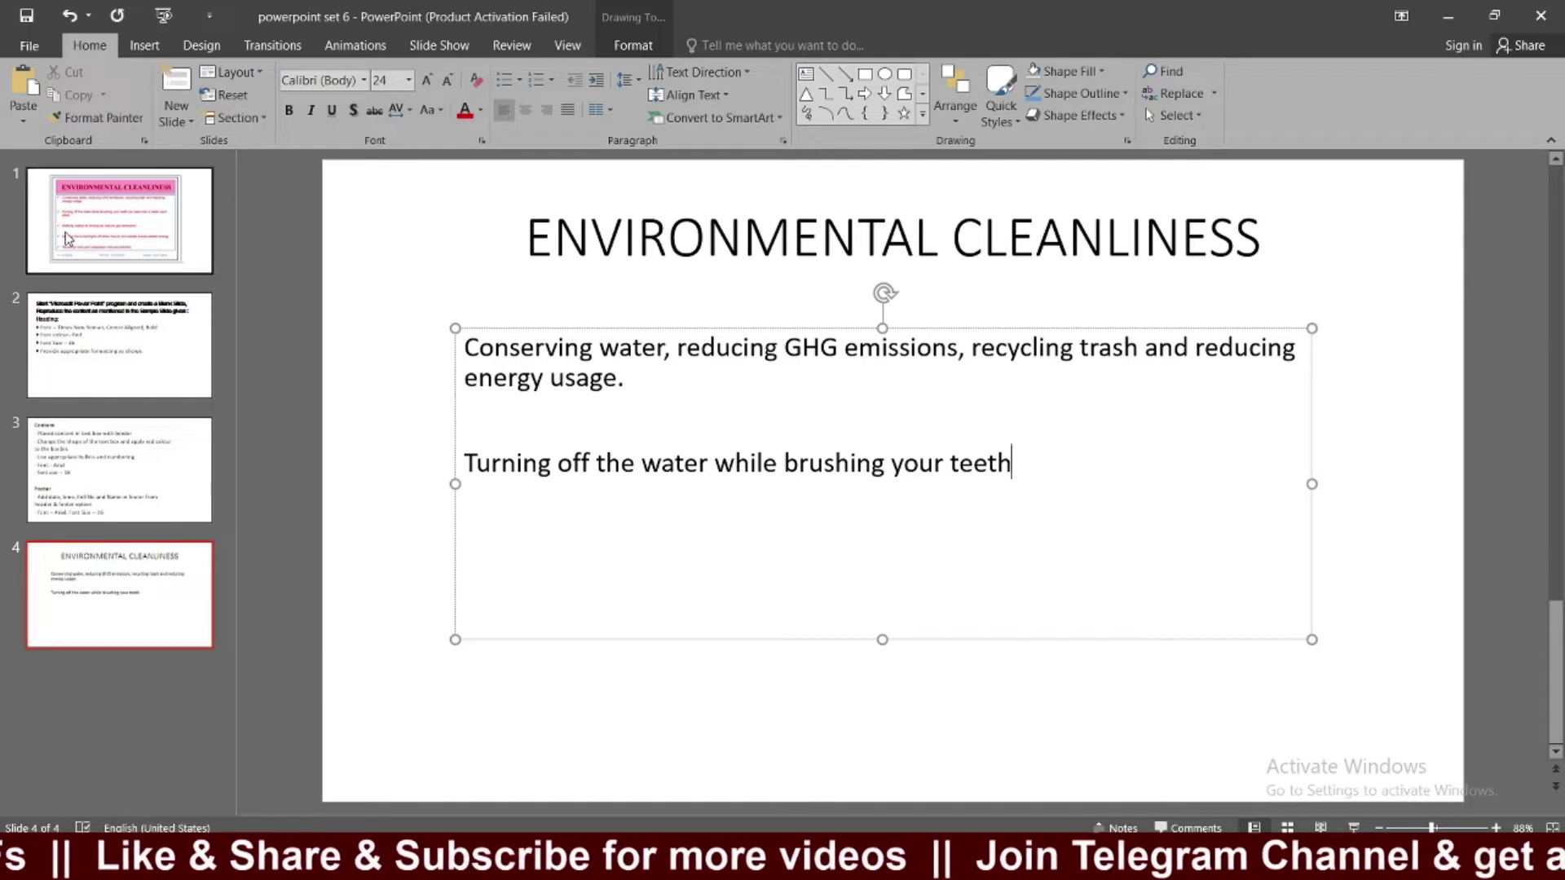
{"action": "left_click", "coordinate": [119, 220]}
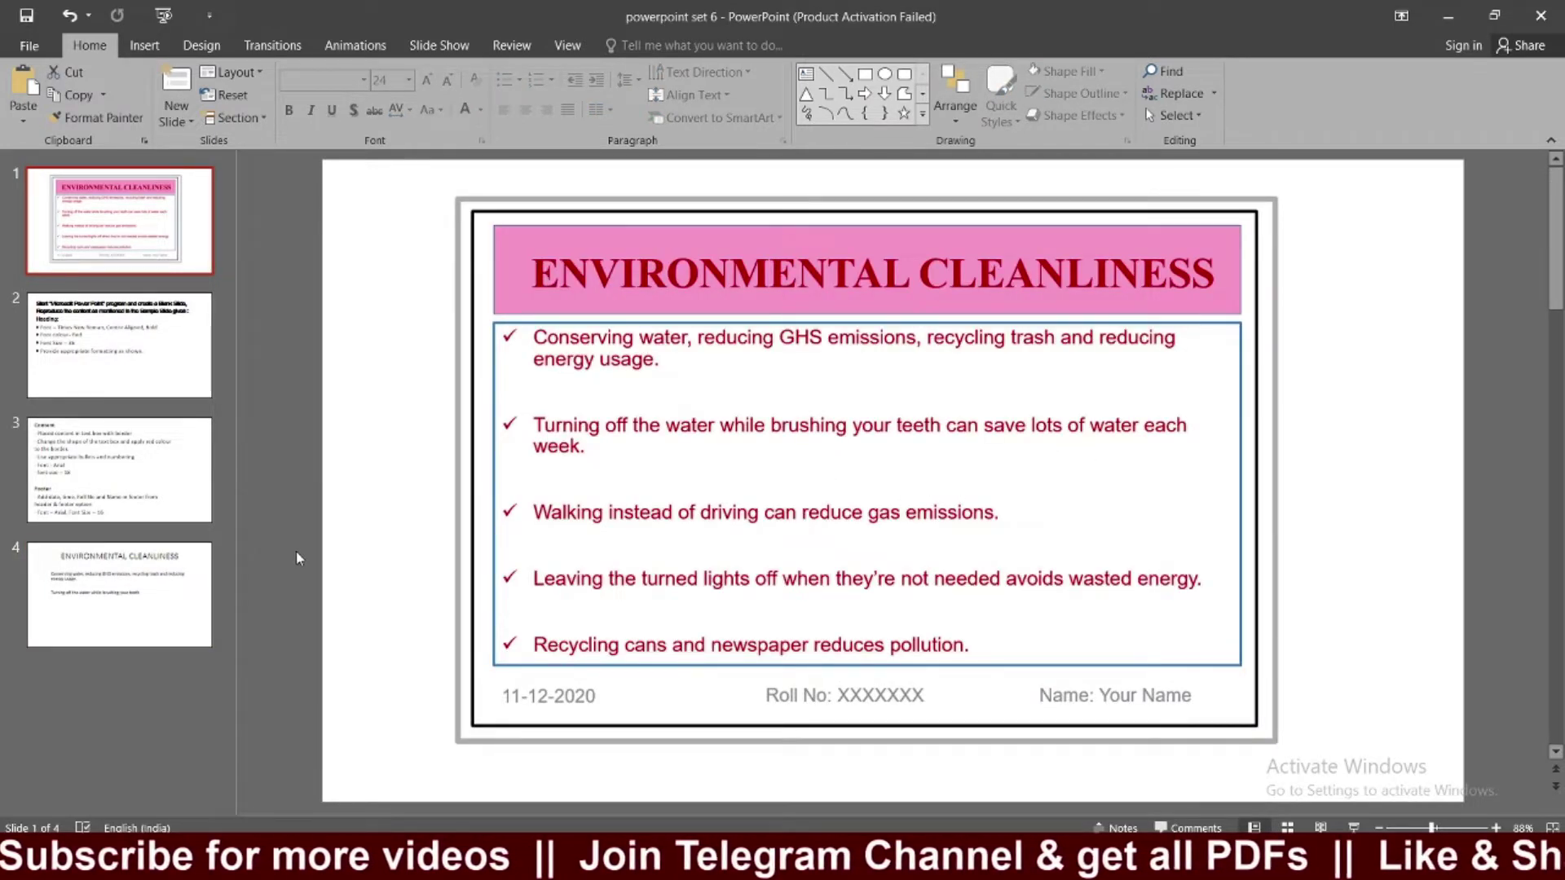
{"action": "left_click", "coordinate": [170, 586]}
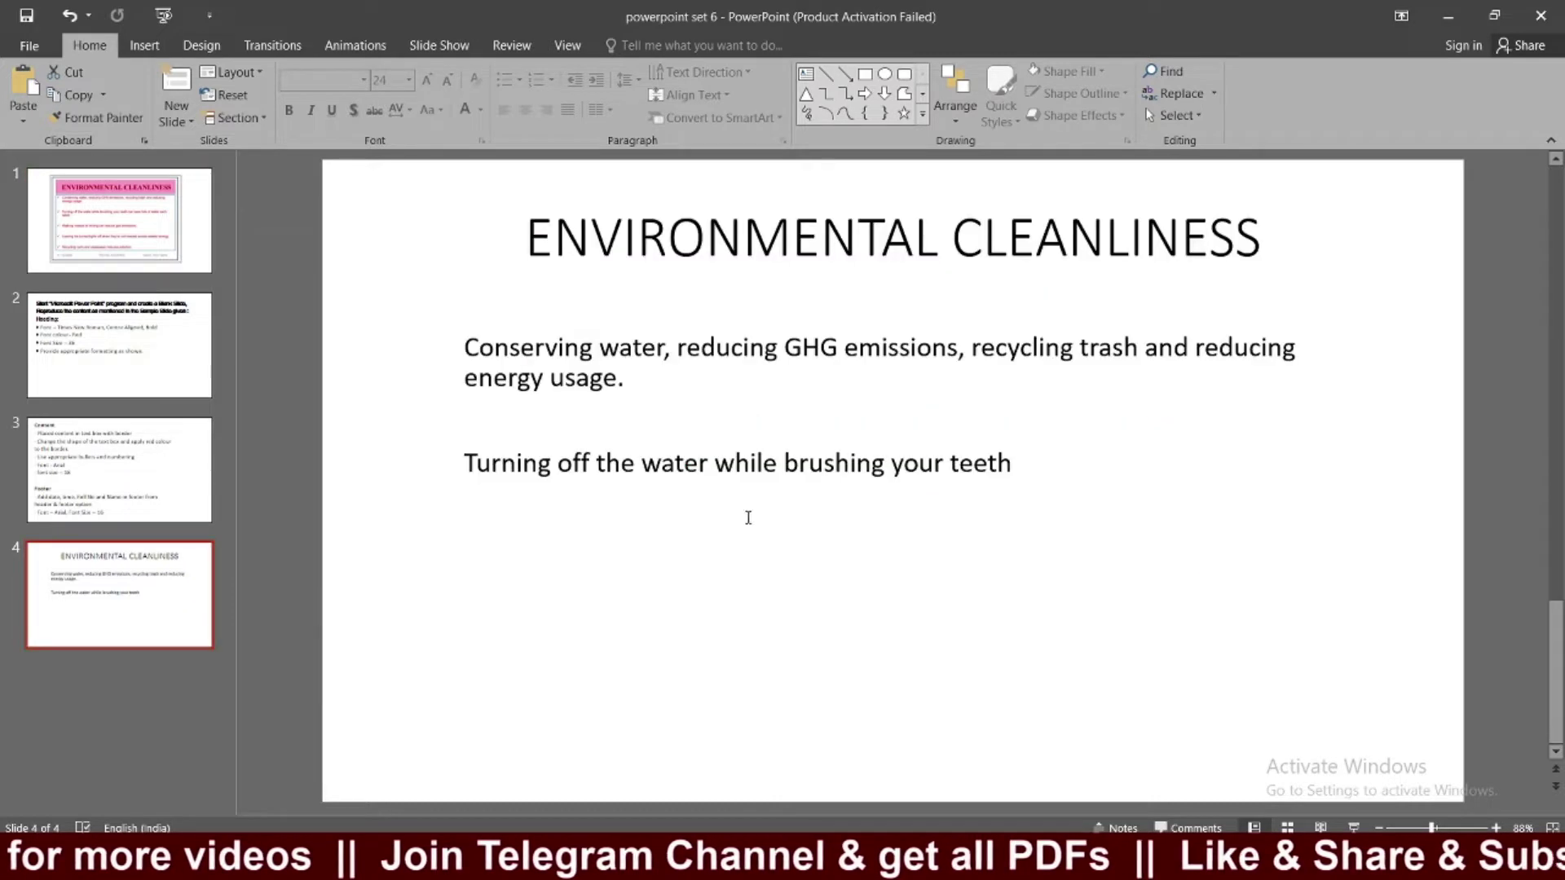
Complete the second point with 'can save lots of water each week.'.
{"action": "left_click", "coordinate": [990, 485]}
{"action": "type", "text": "ca"}
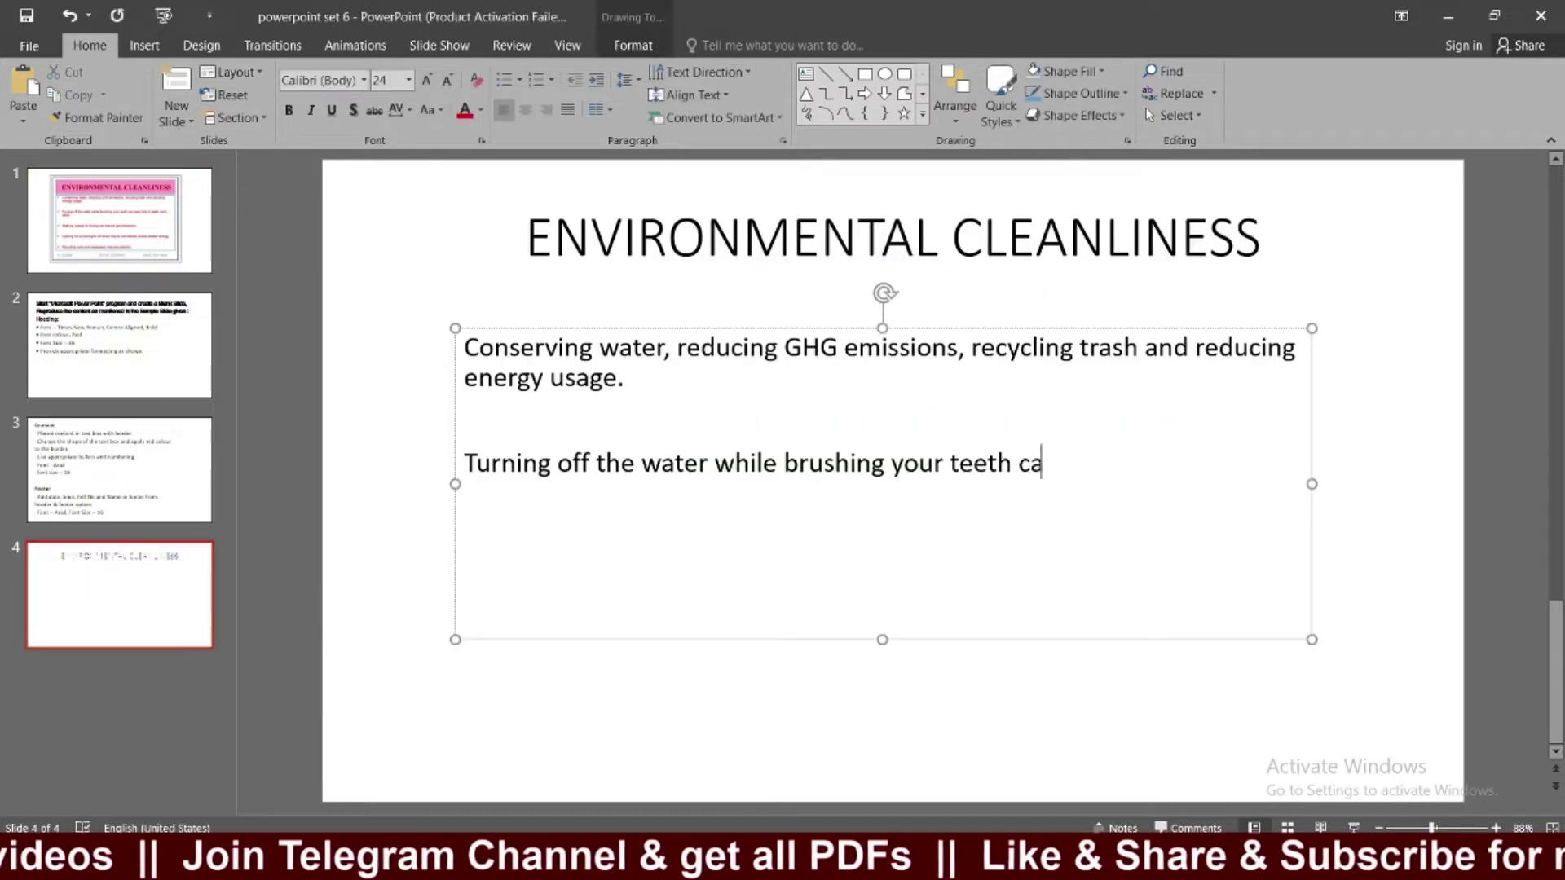
{"action": "type", "text": "n save lots of water each"}
{"action": "key", "text": "BackSpace"}
{"action": "type", "text": "week."}
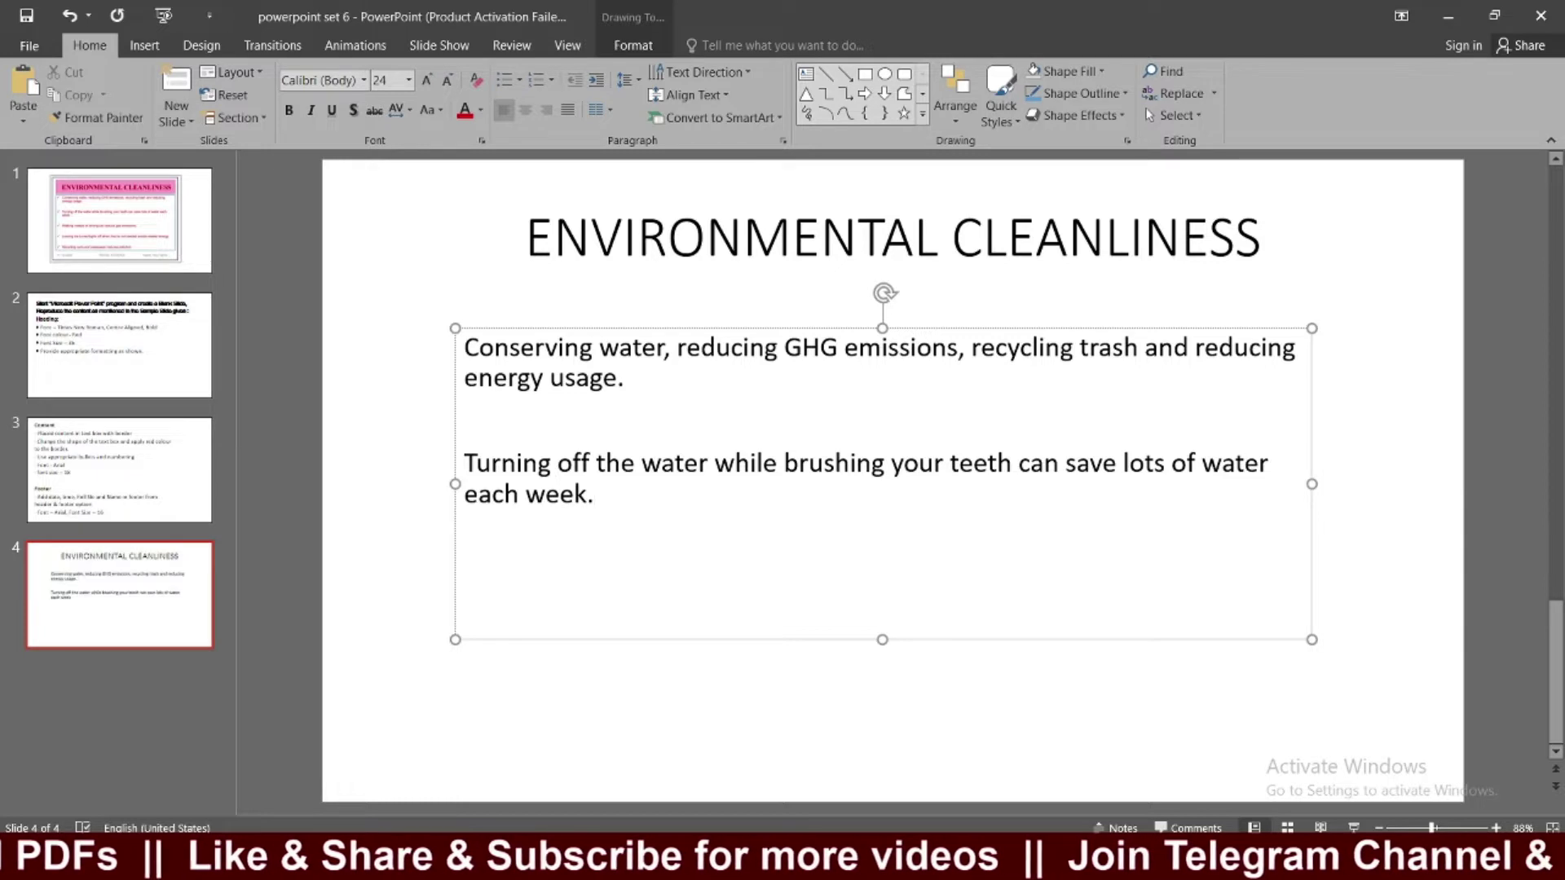
{"action": "left_click", "coordinate": [119, 244]}
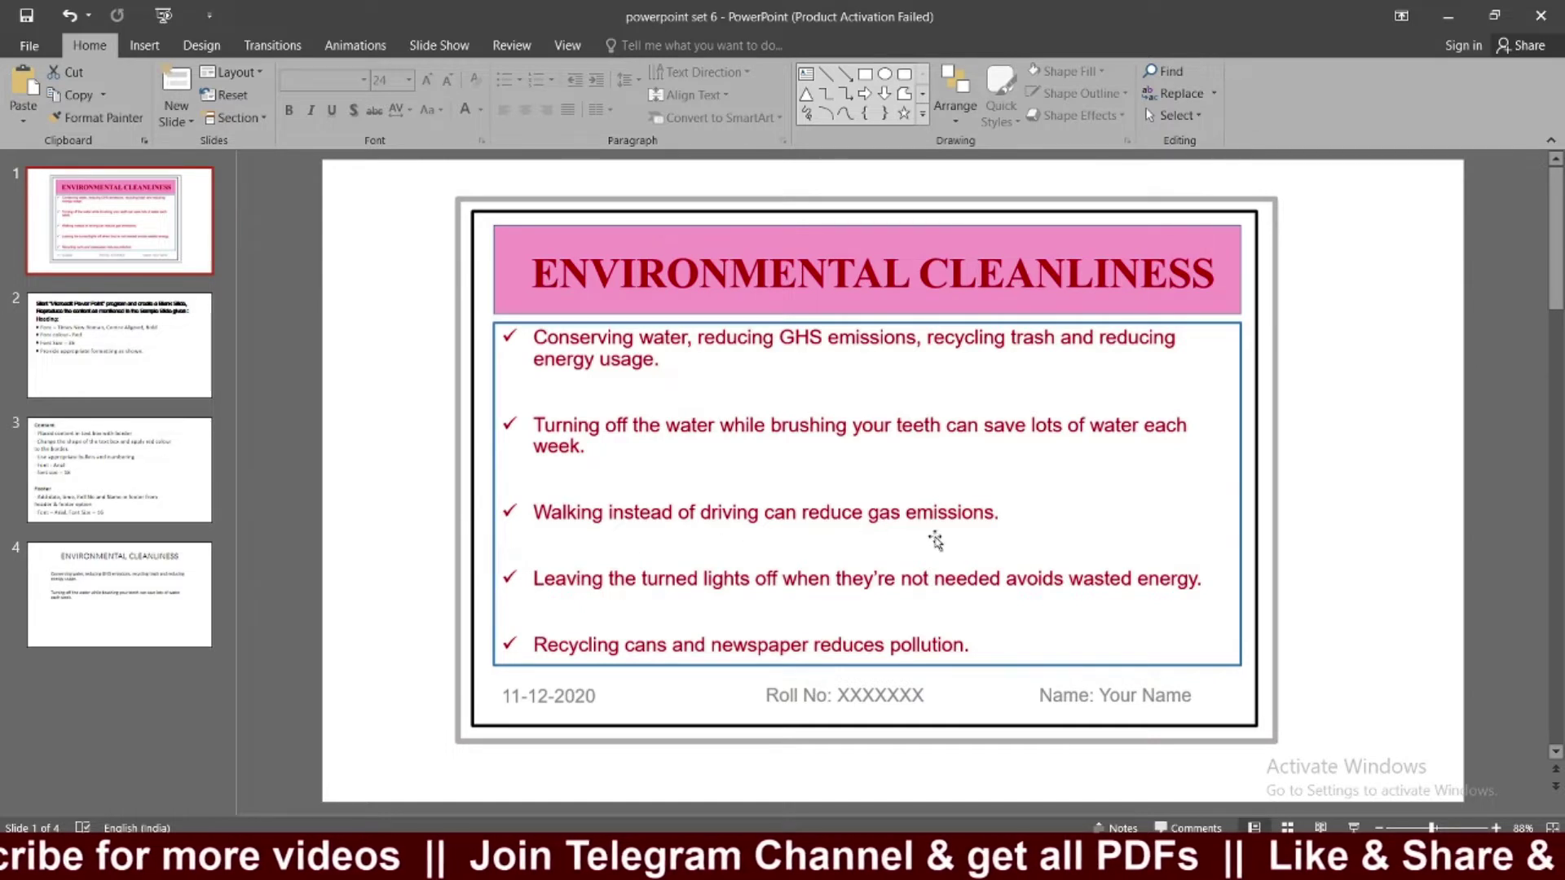
{"action": "left_click", "coordinate": [163, 583]}
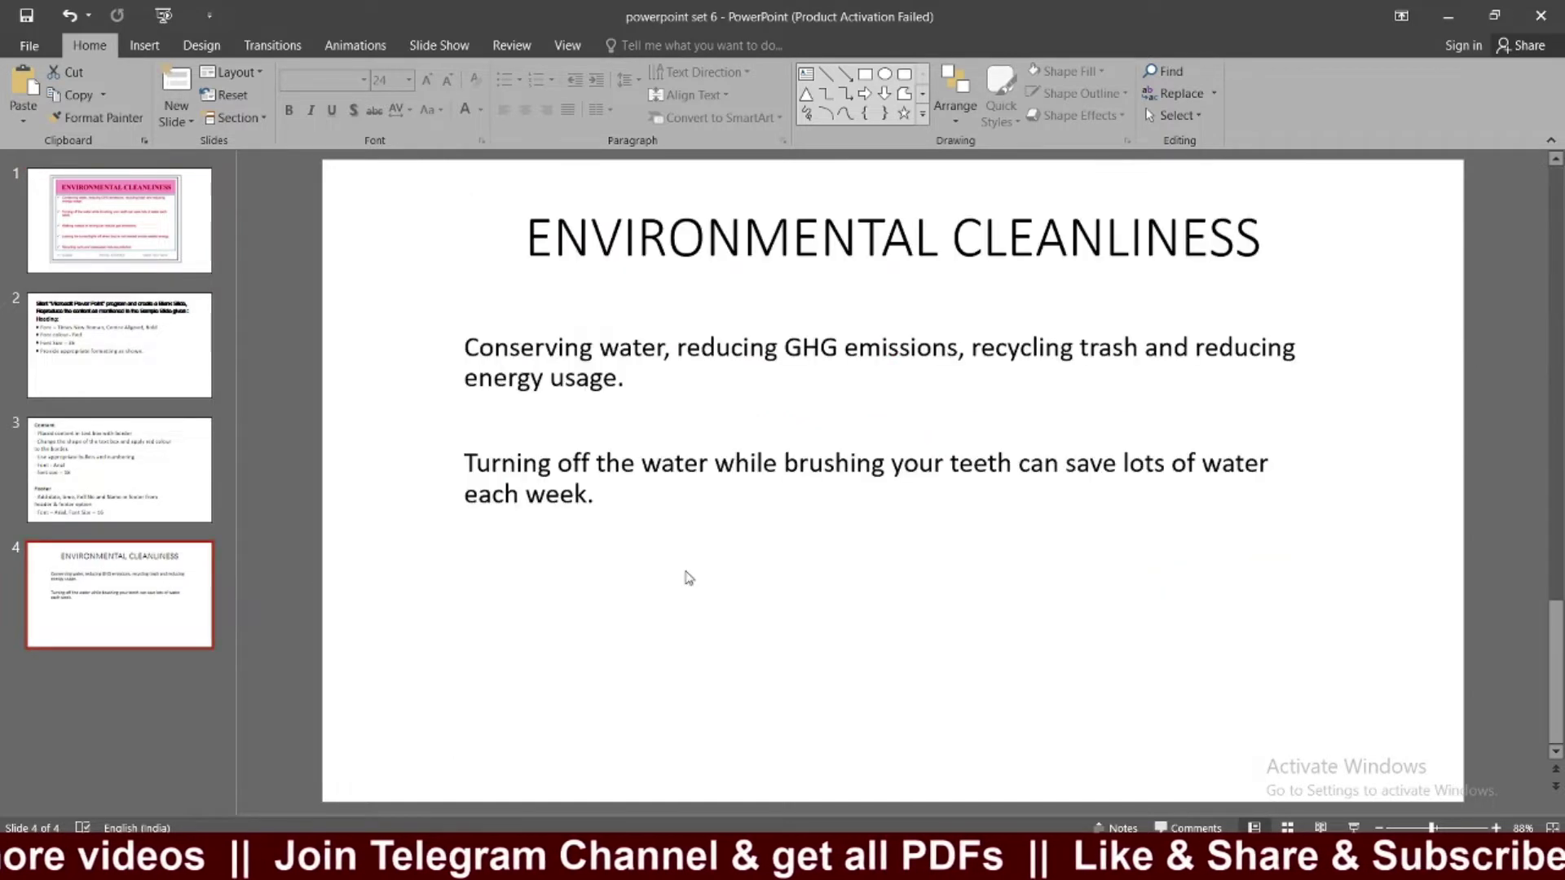
{"action": "left_click", "coordinate": [654, 513]}
On a new line, type 'Walking instead of driving can reduce gas emissions.' and begin another paragraph.
{"action": "key", "text": "Return"}
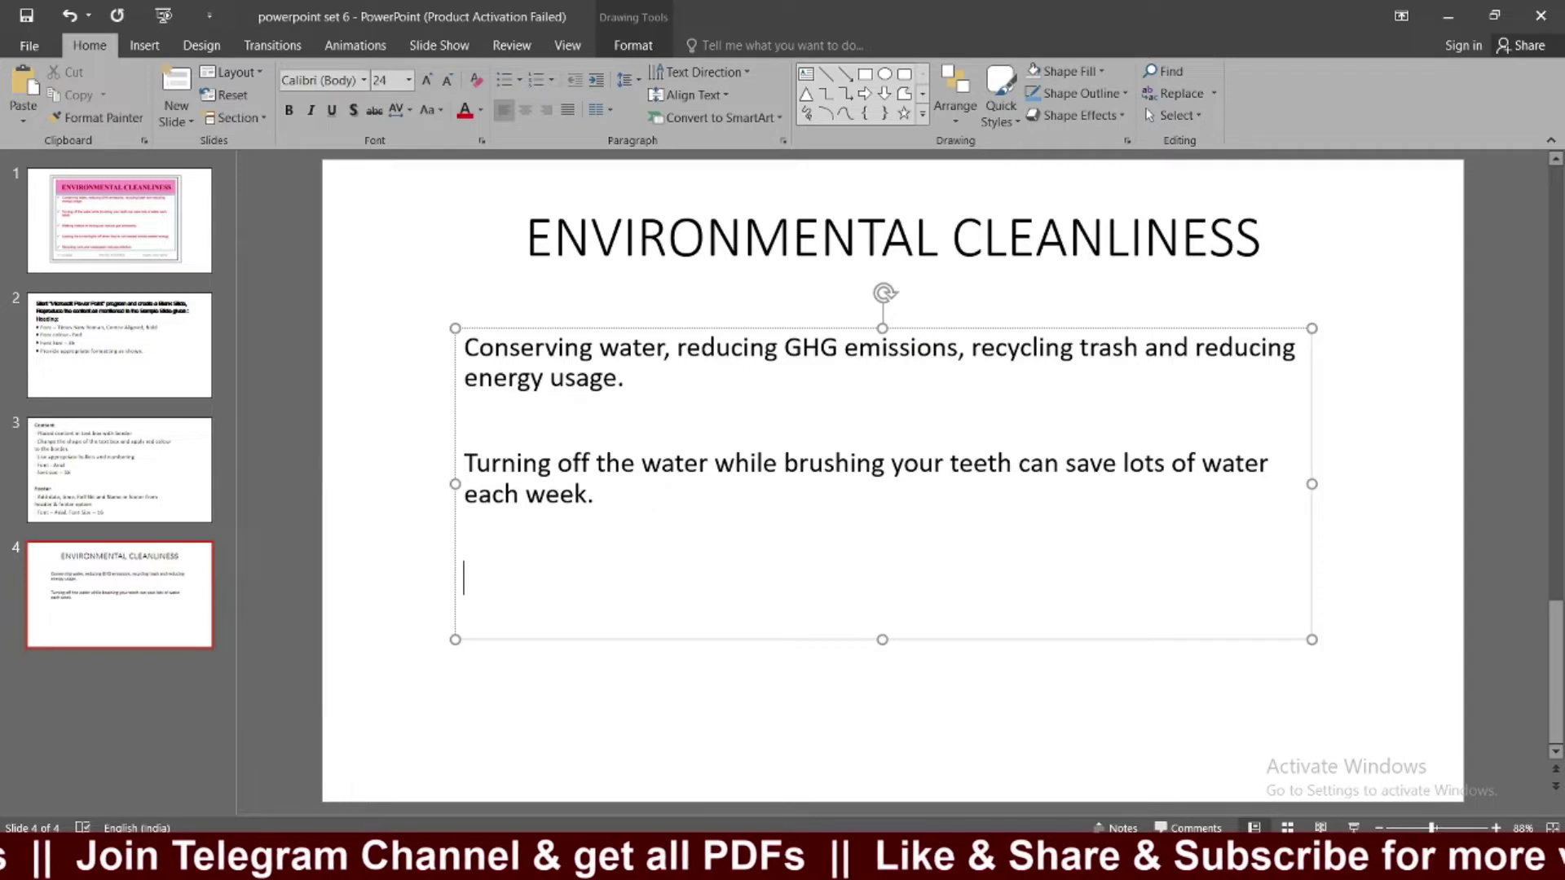
{"action": "type", "text": "Walking instead of driving"}
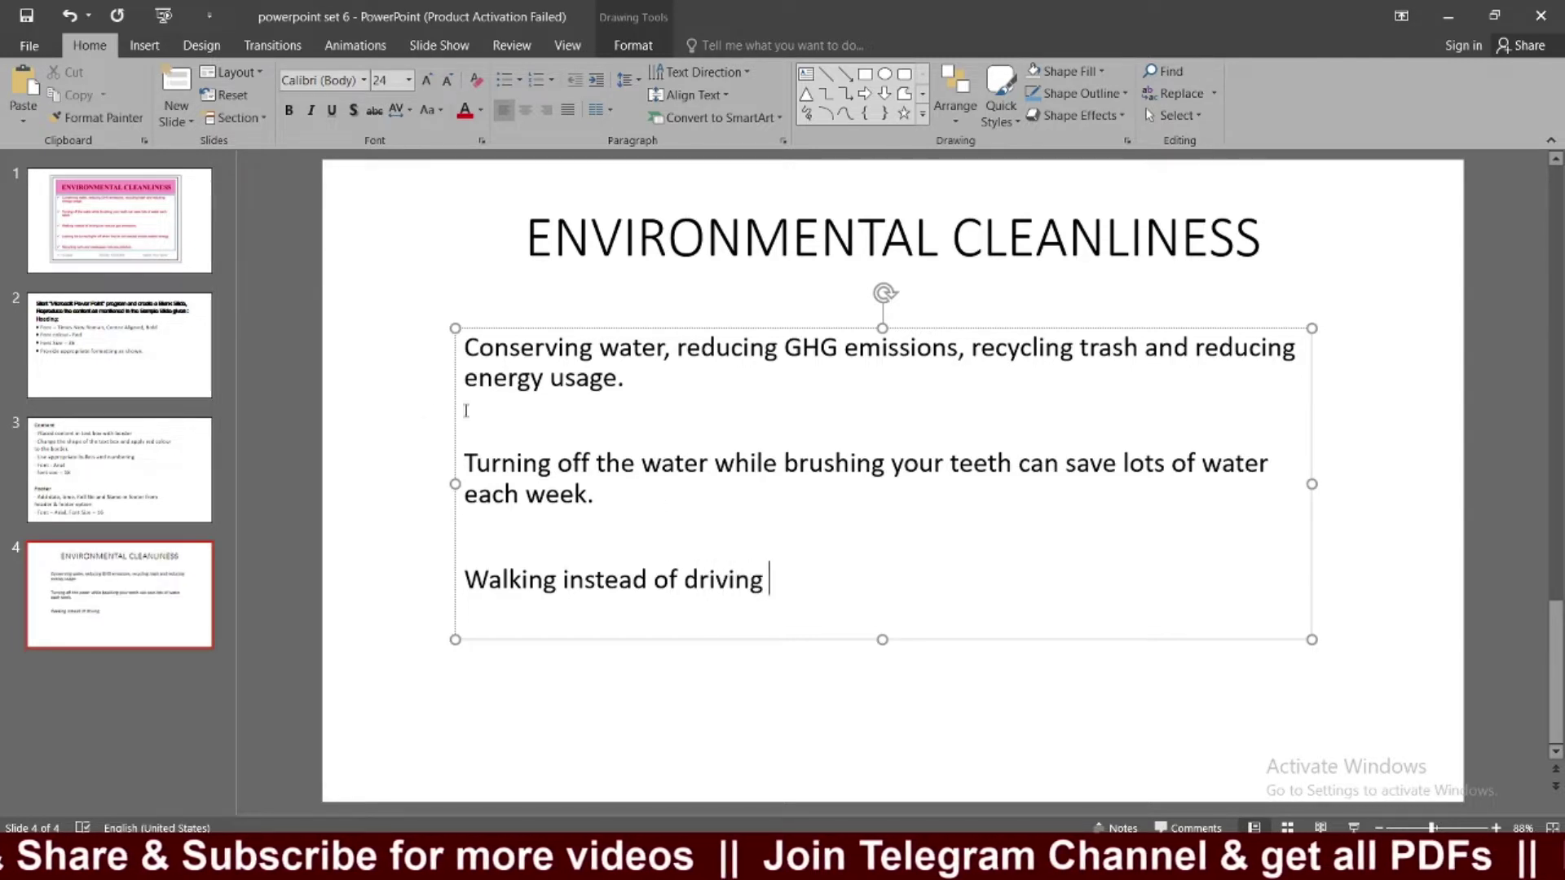
{"action": "left_click", "coordinate": [120, 220]}
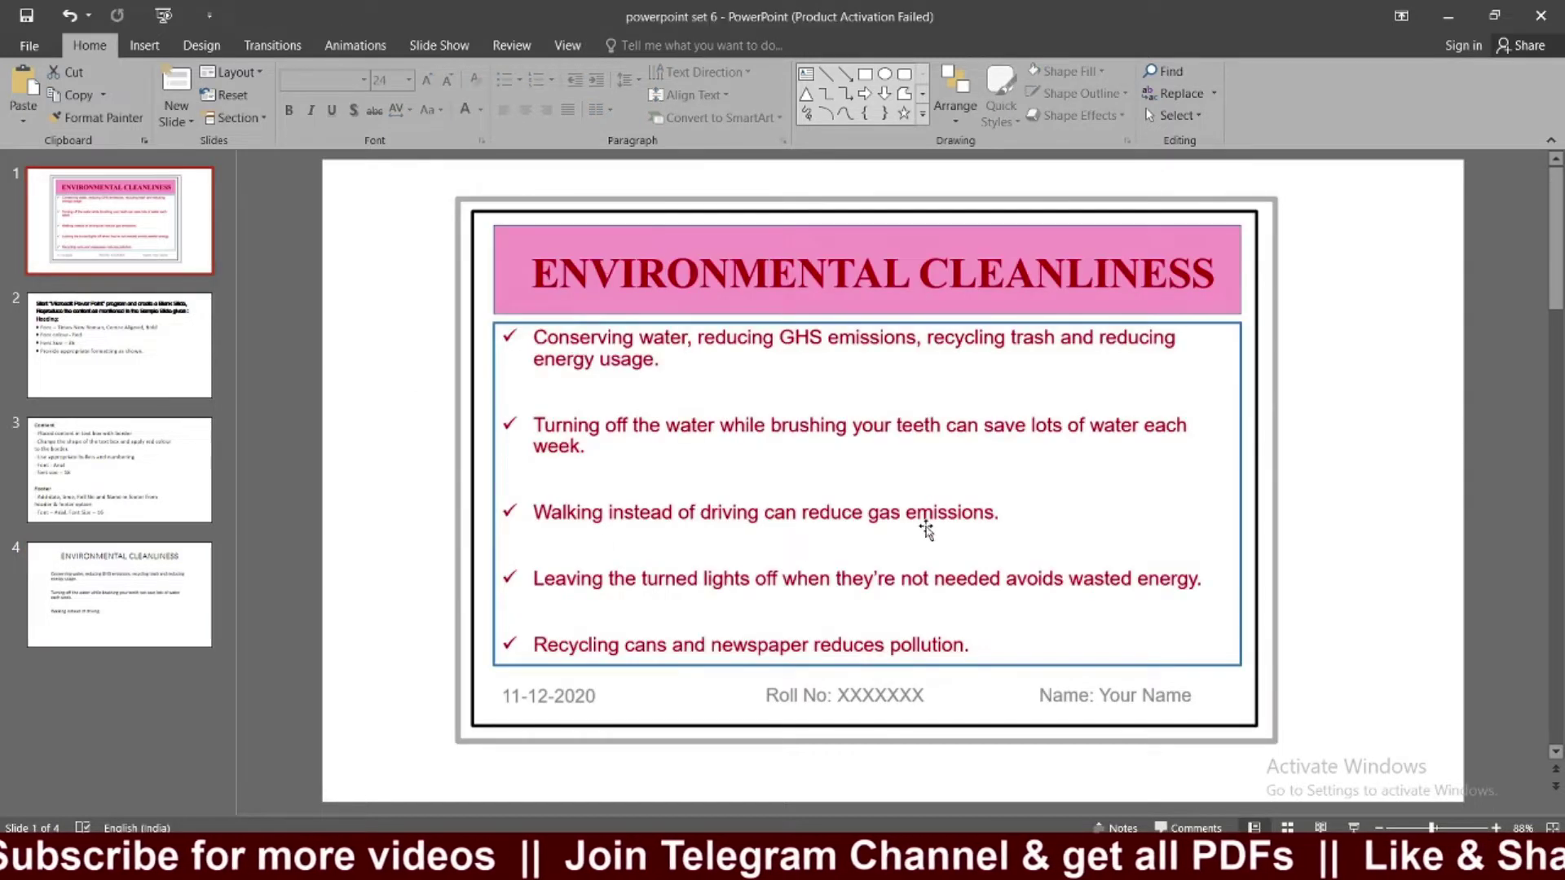
{"action": "left_click", "coordinate": [196, 550]}
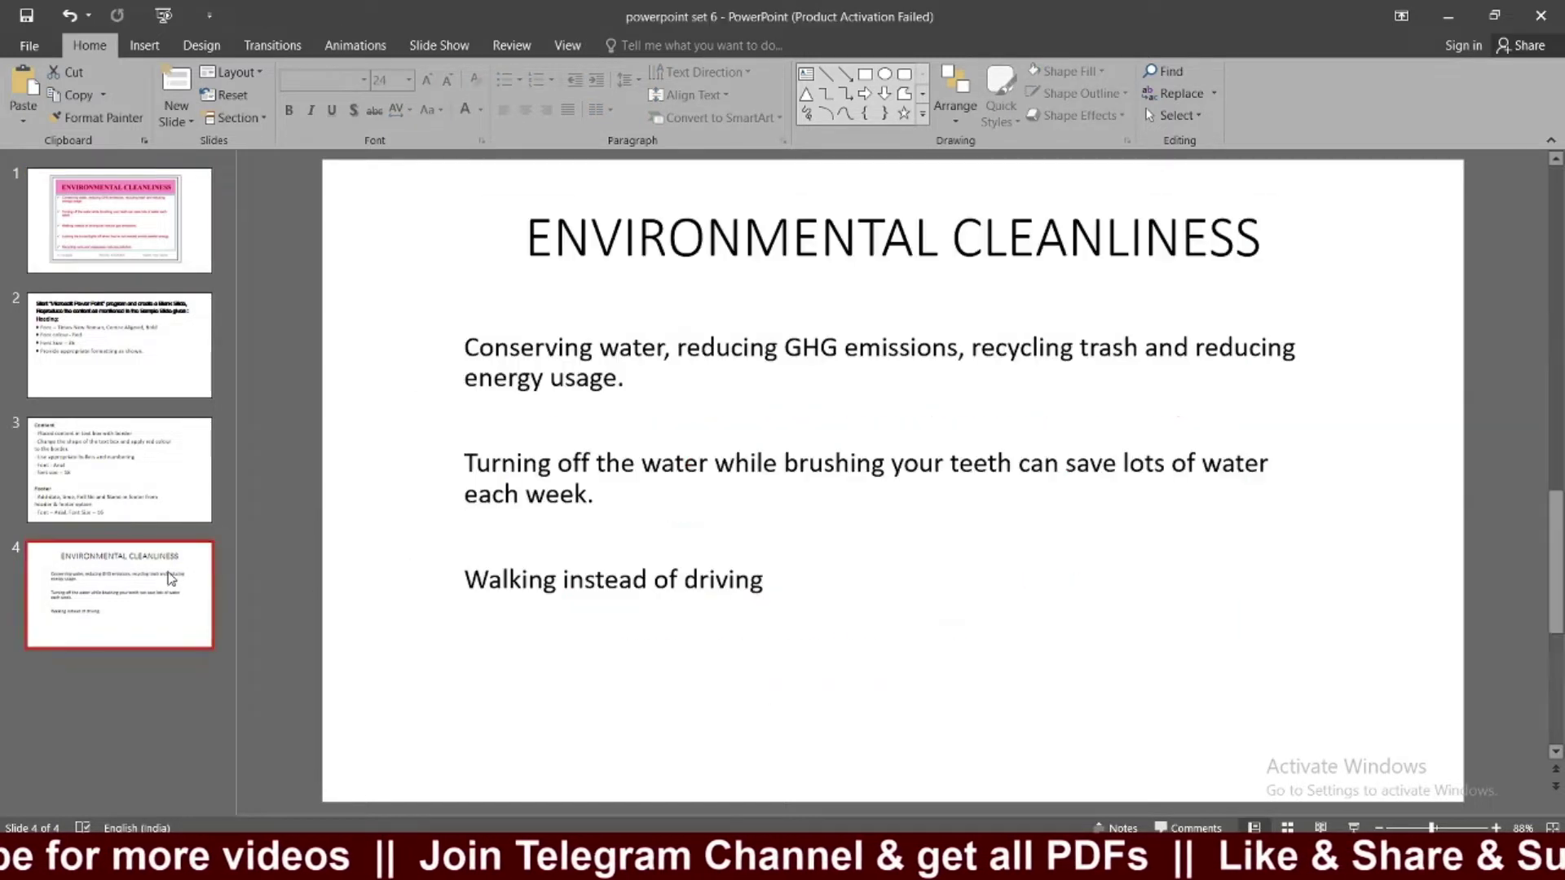
{"action": "left_click", "coordinate": [777, 574]}
{"action": "type", "text": "can reduce gas e"}
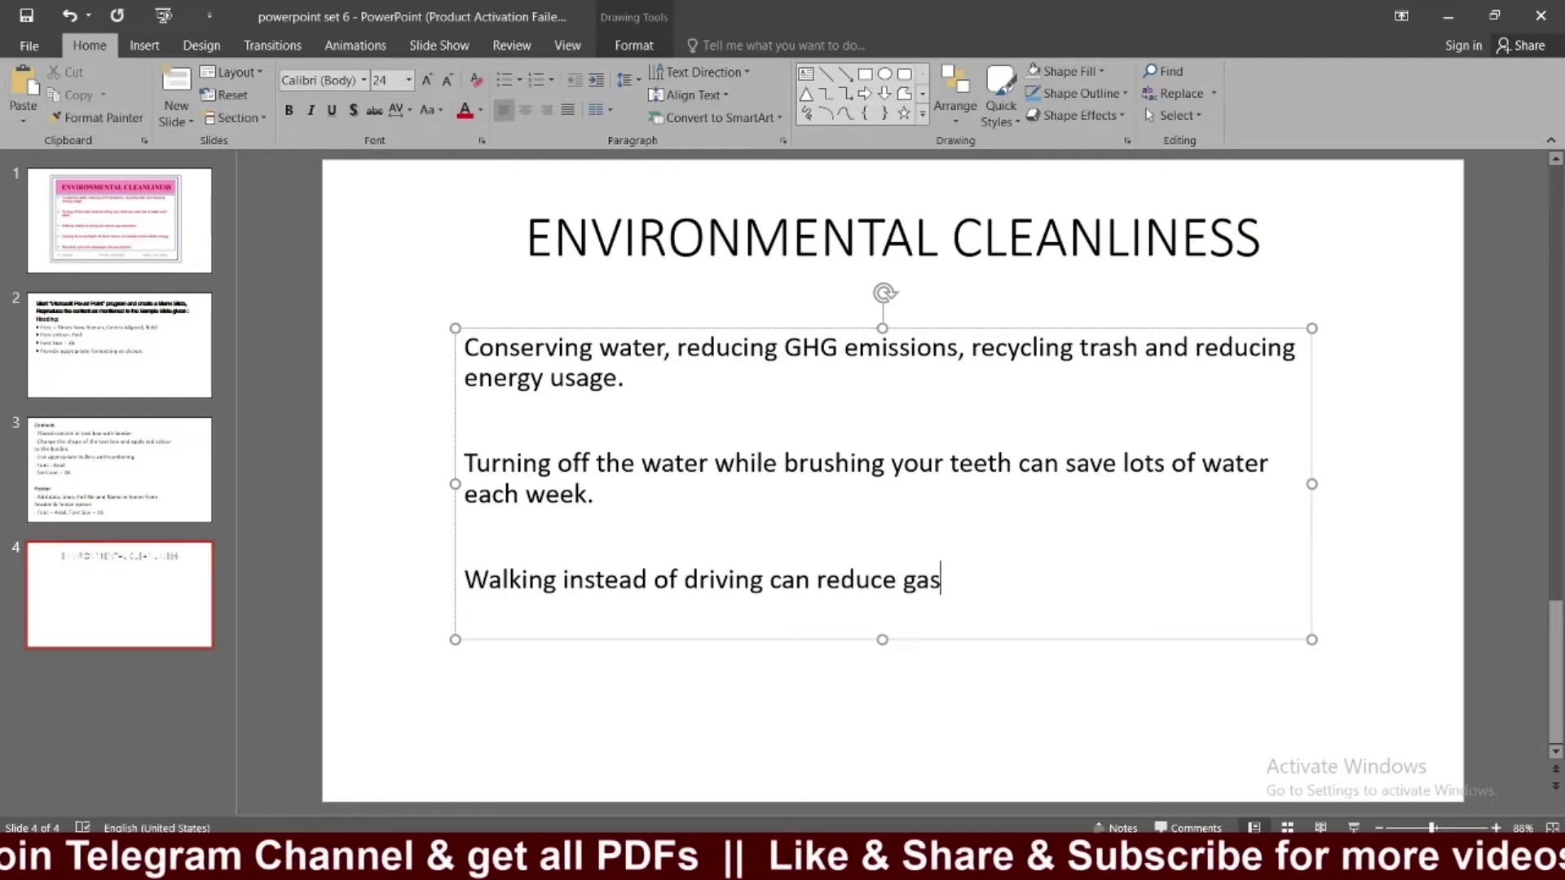
{"action": "type", "text": "missions."}
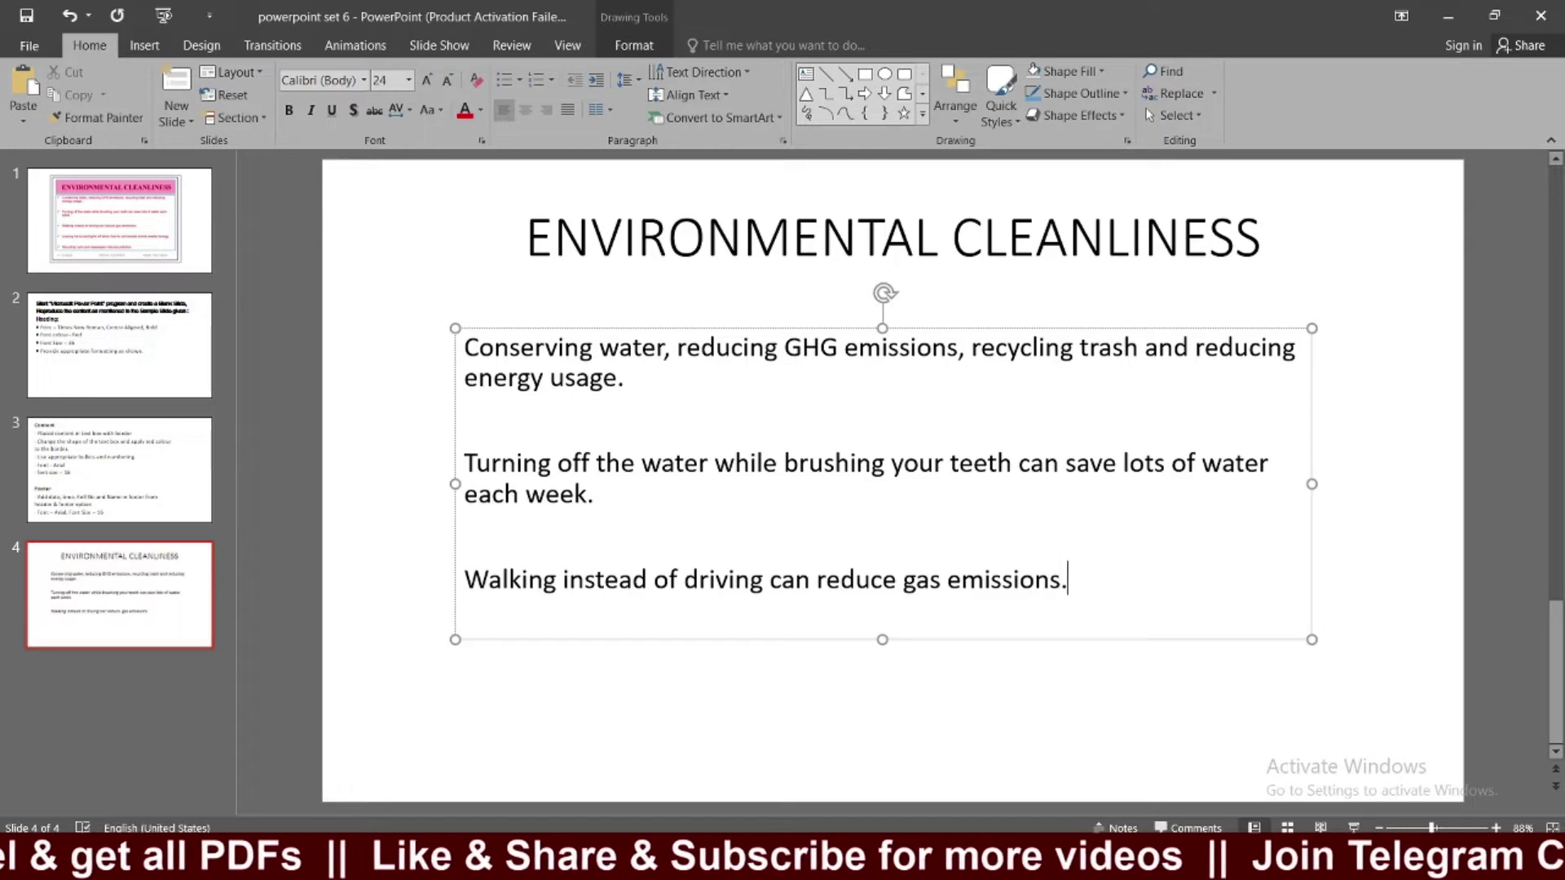
{"action": "key", "text": "Return"}
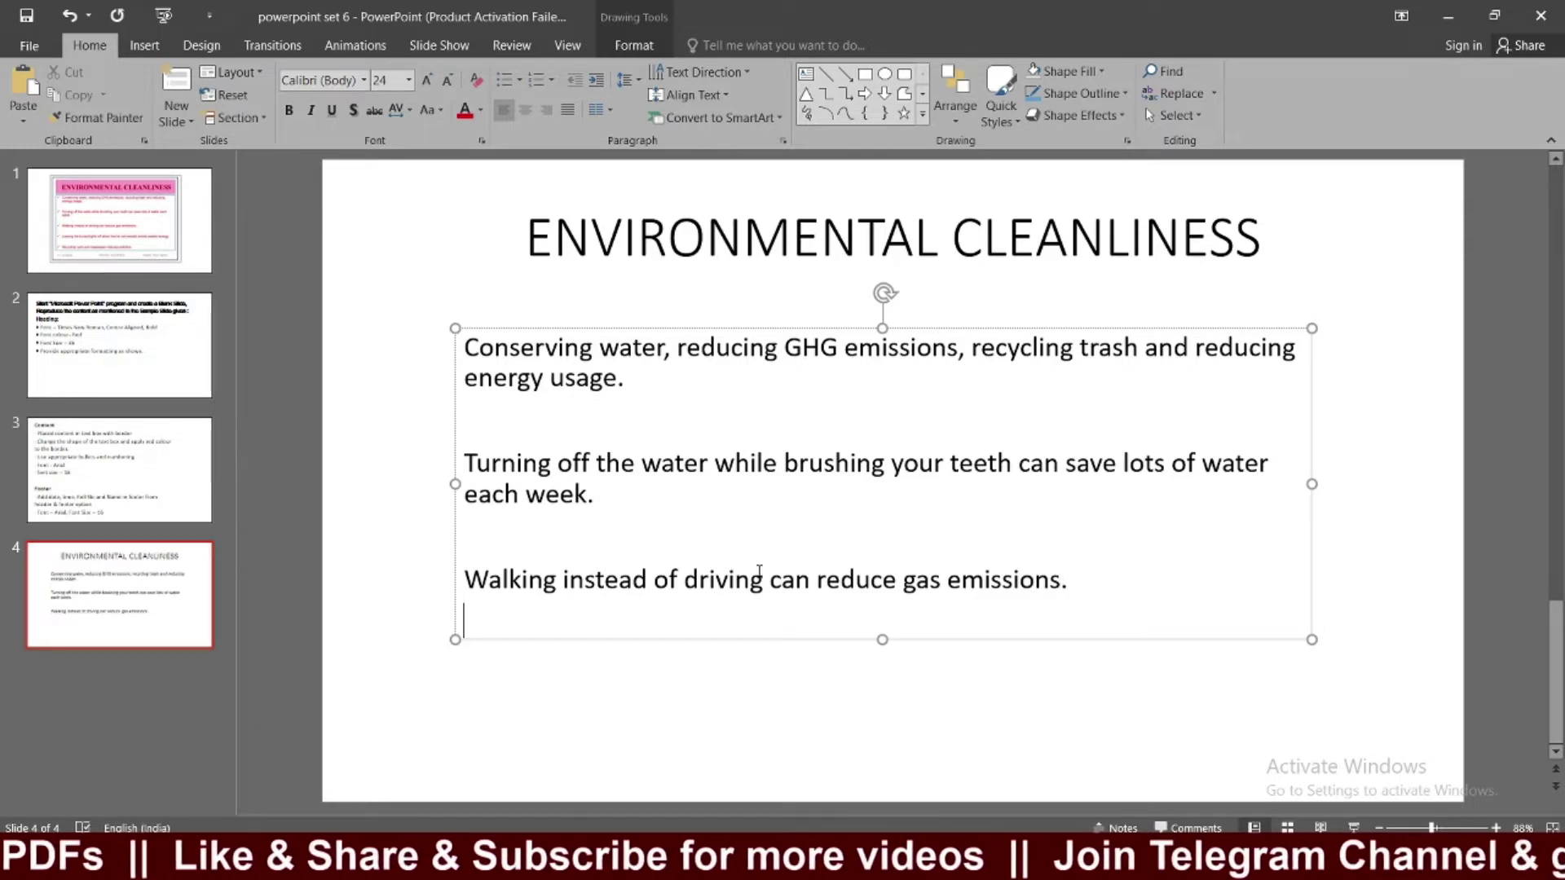
Extend the body box downward and begin the fourth point with 'Leaving the'.
{"action": "left_click_drag", "start_coordinate": [881, 640], "coordinate": [882, 733]}
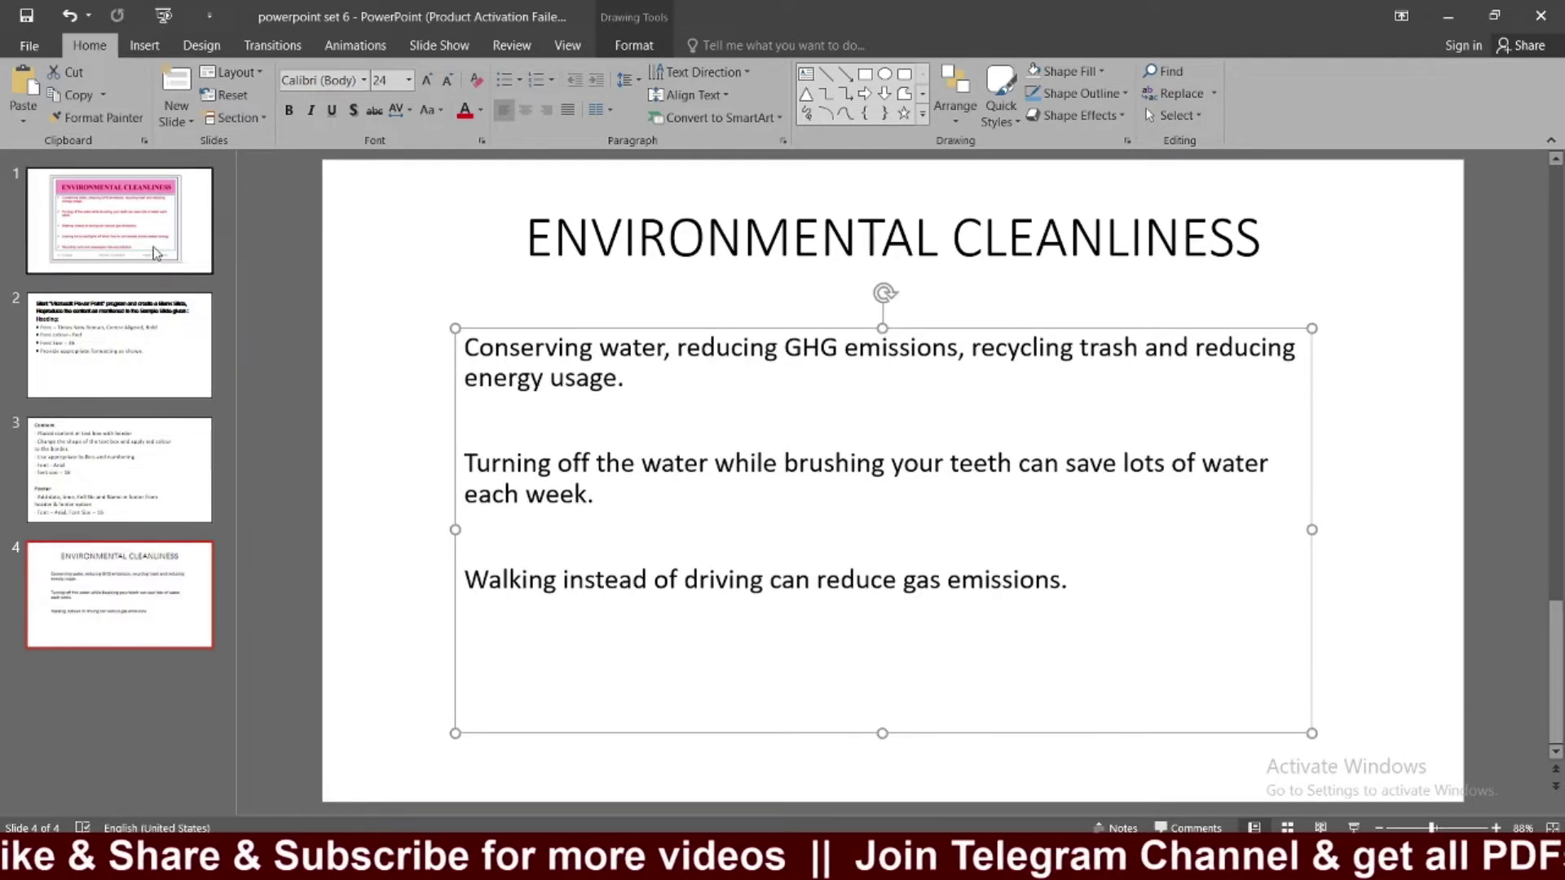
{"action": "left_click", "coordinate": [155, 245]}
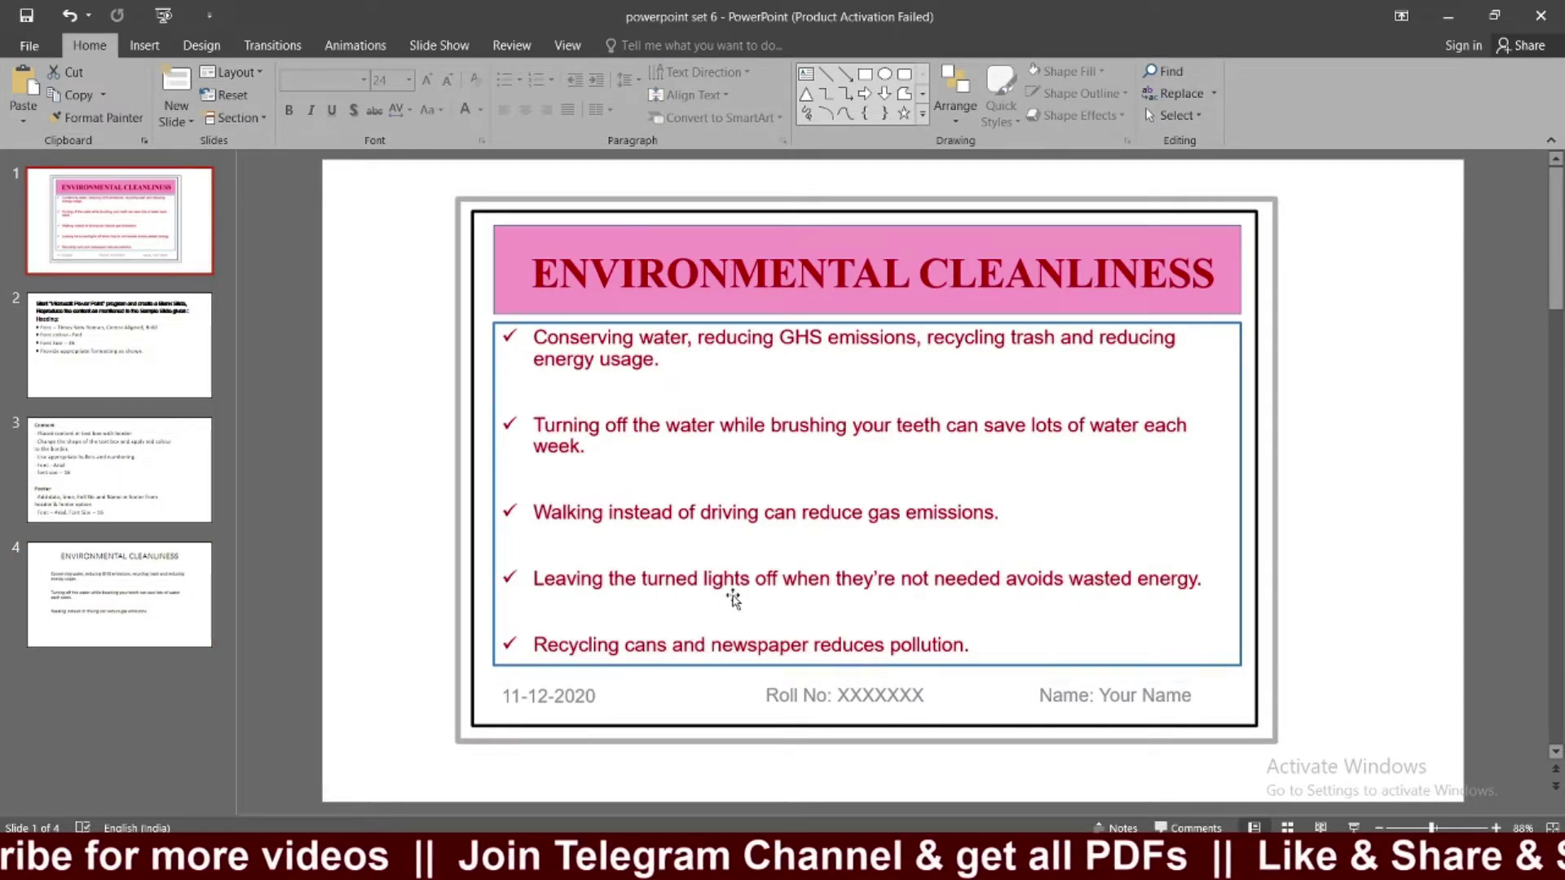
{"action": "left_click", "coordinate": [155, 583]}
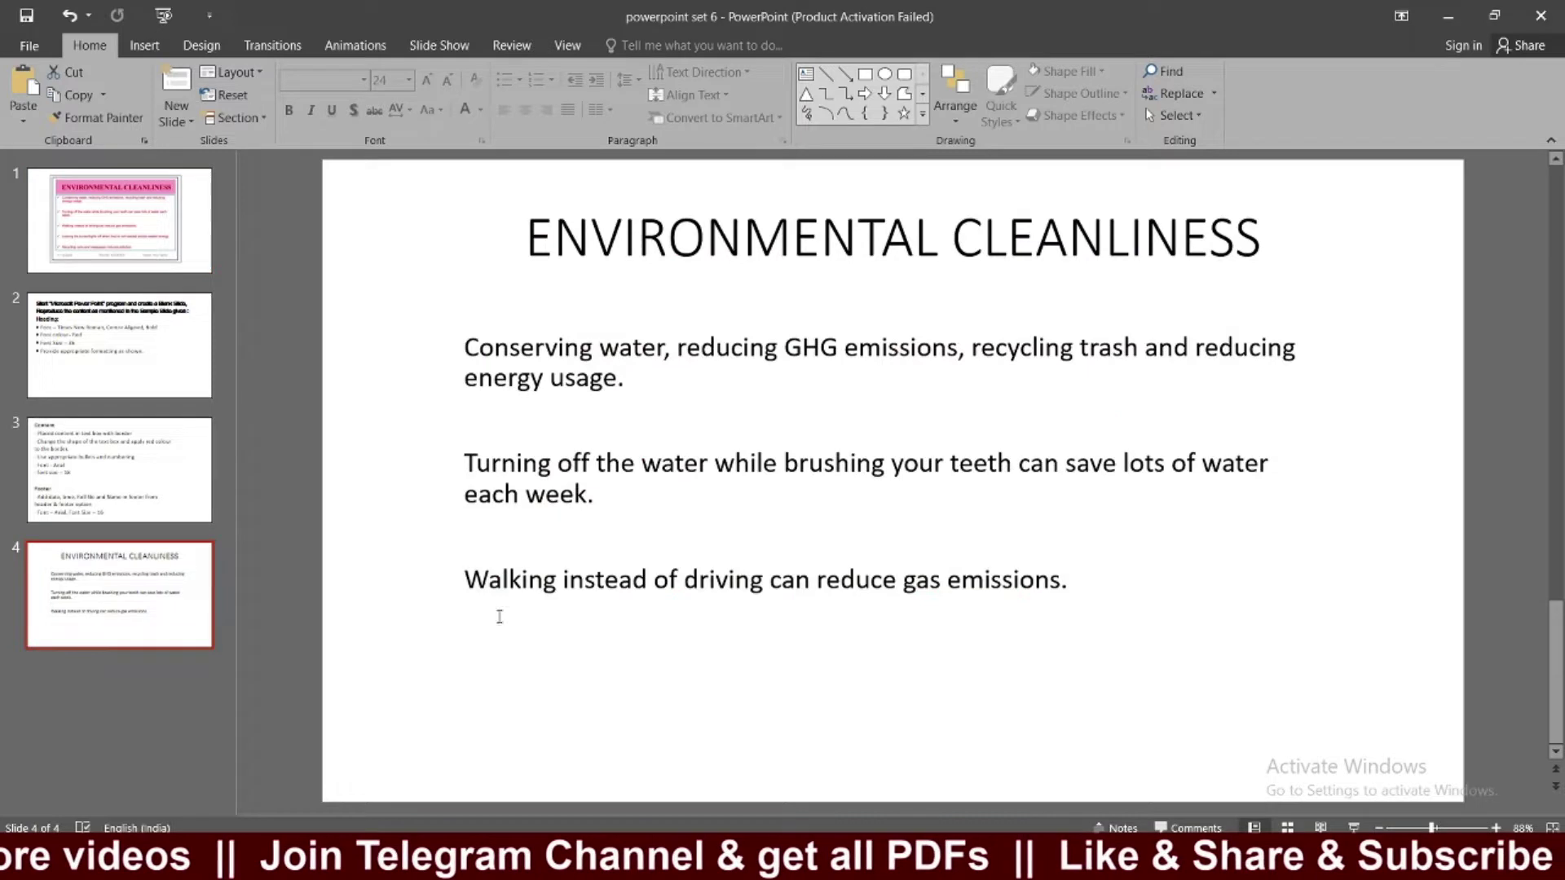
{"action": "left_click", "coordinate": [1077, 585]}
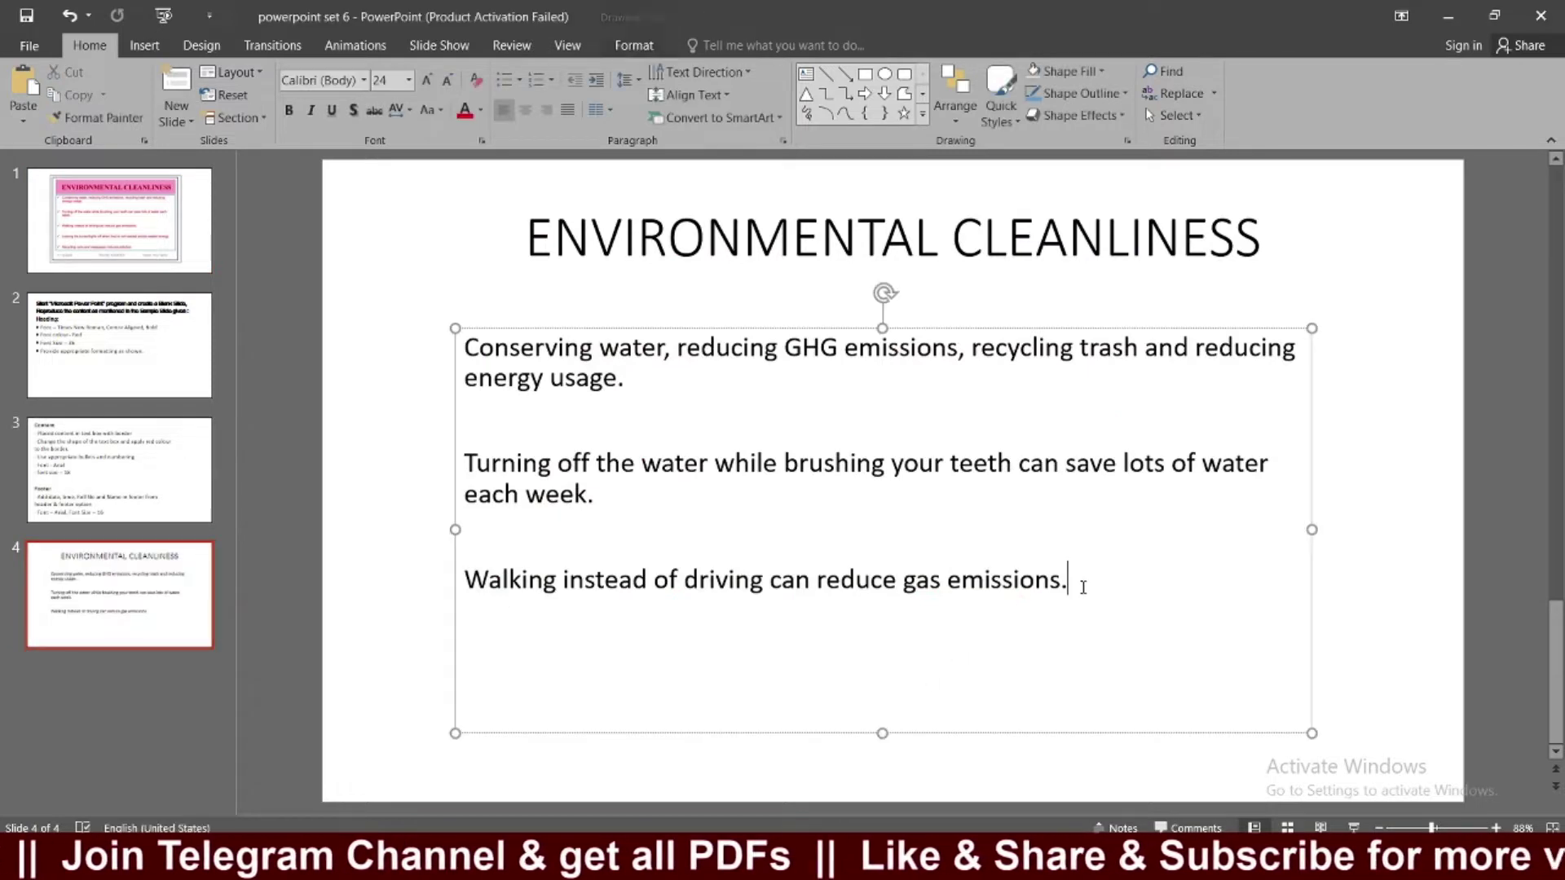
{"action": "key", "text": "Return"}
{"action": "key", "text": "Return"}
{"action": "type", "text": "Le"}
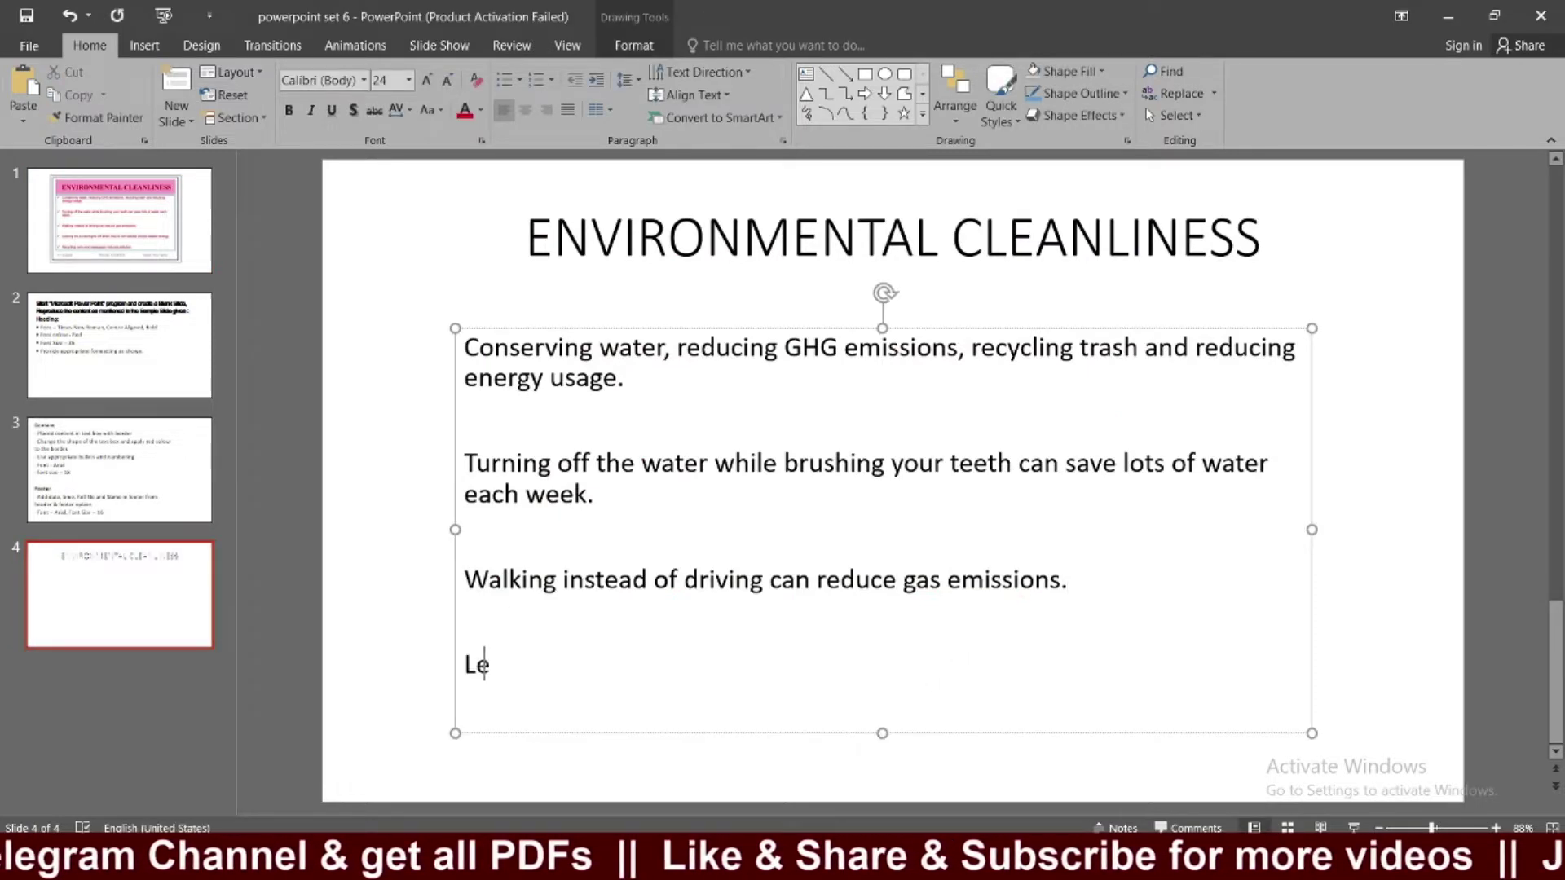
{"action": "type", "text": "aving the"}
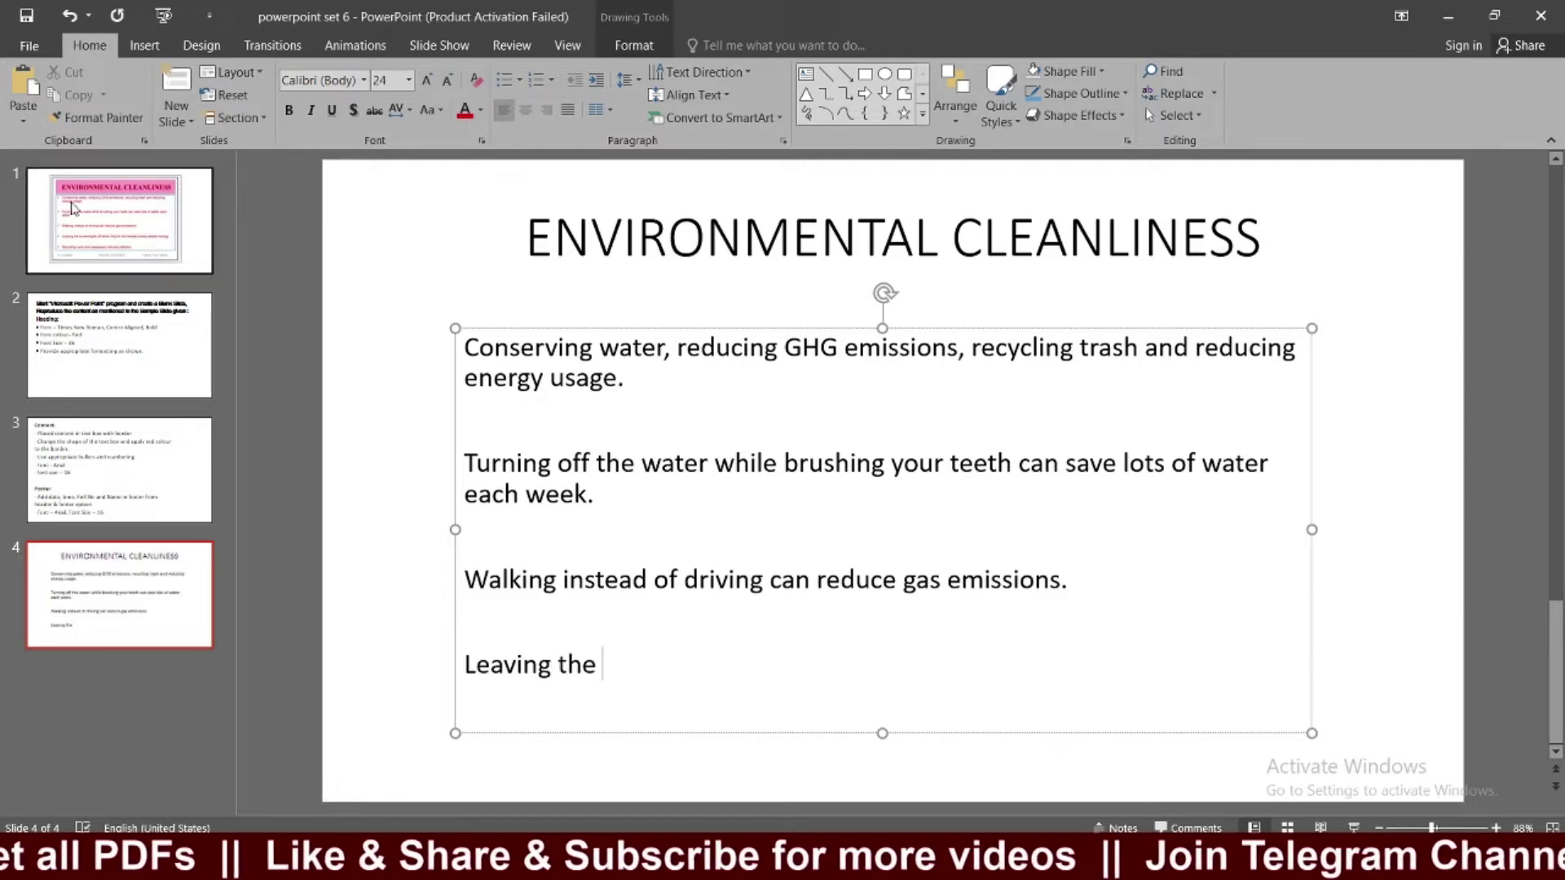
{"action": "left_click", "coordinate": [101, 236]}
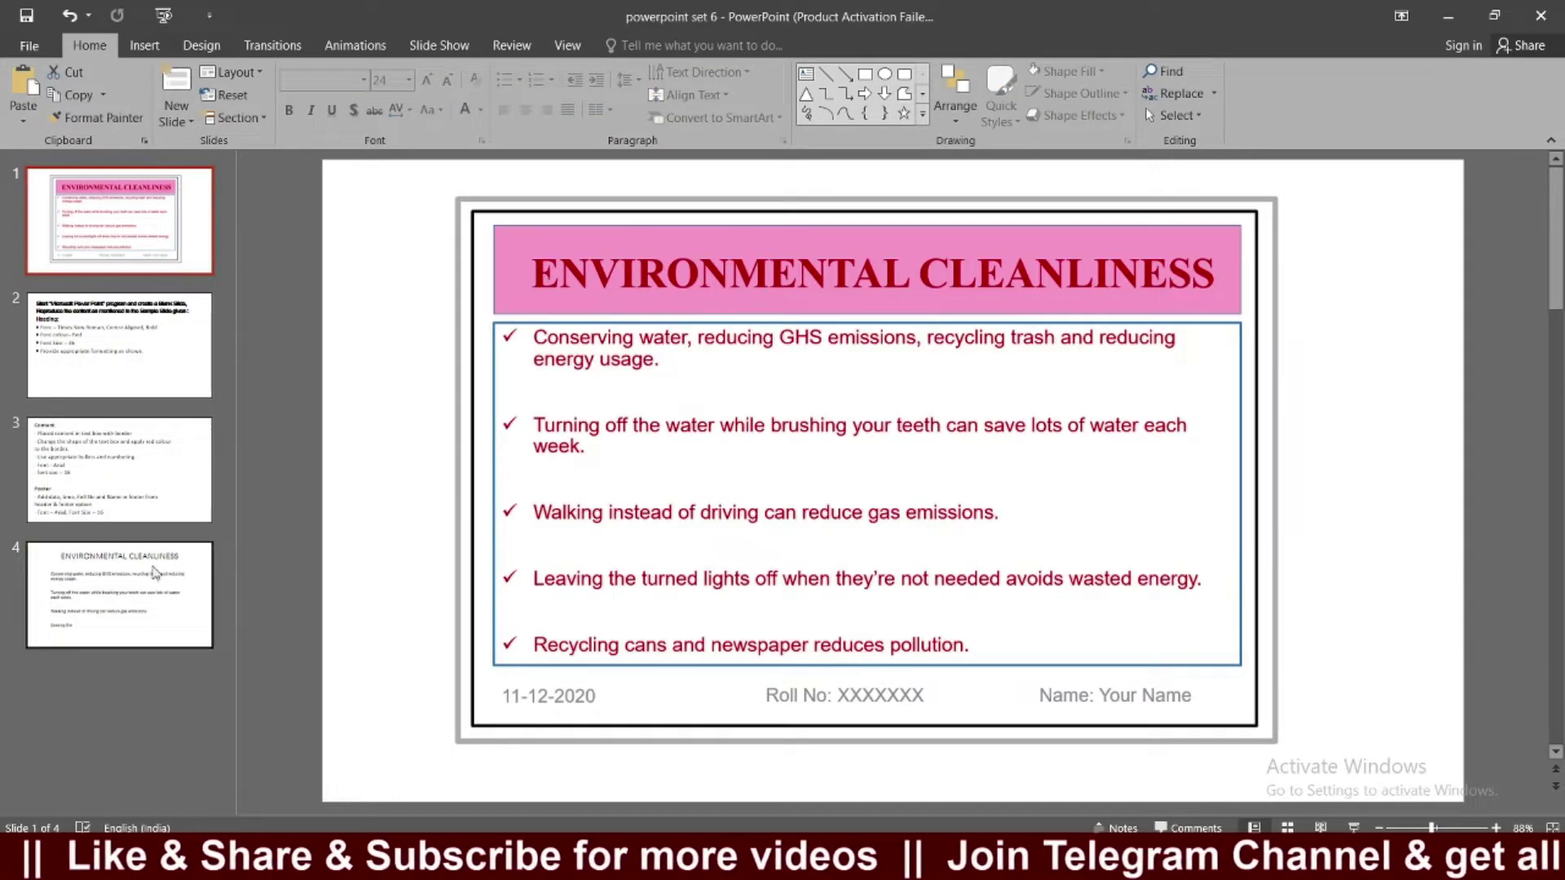
{"action": "left_click", "coordinate": [156, 554]}
{"action": "left_click", "coordinate": [614, 687]}
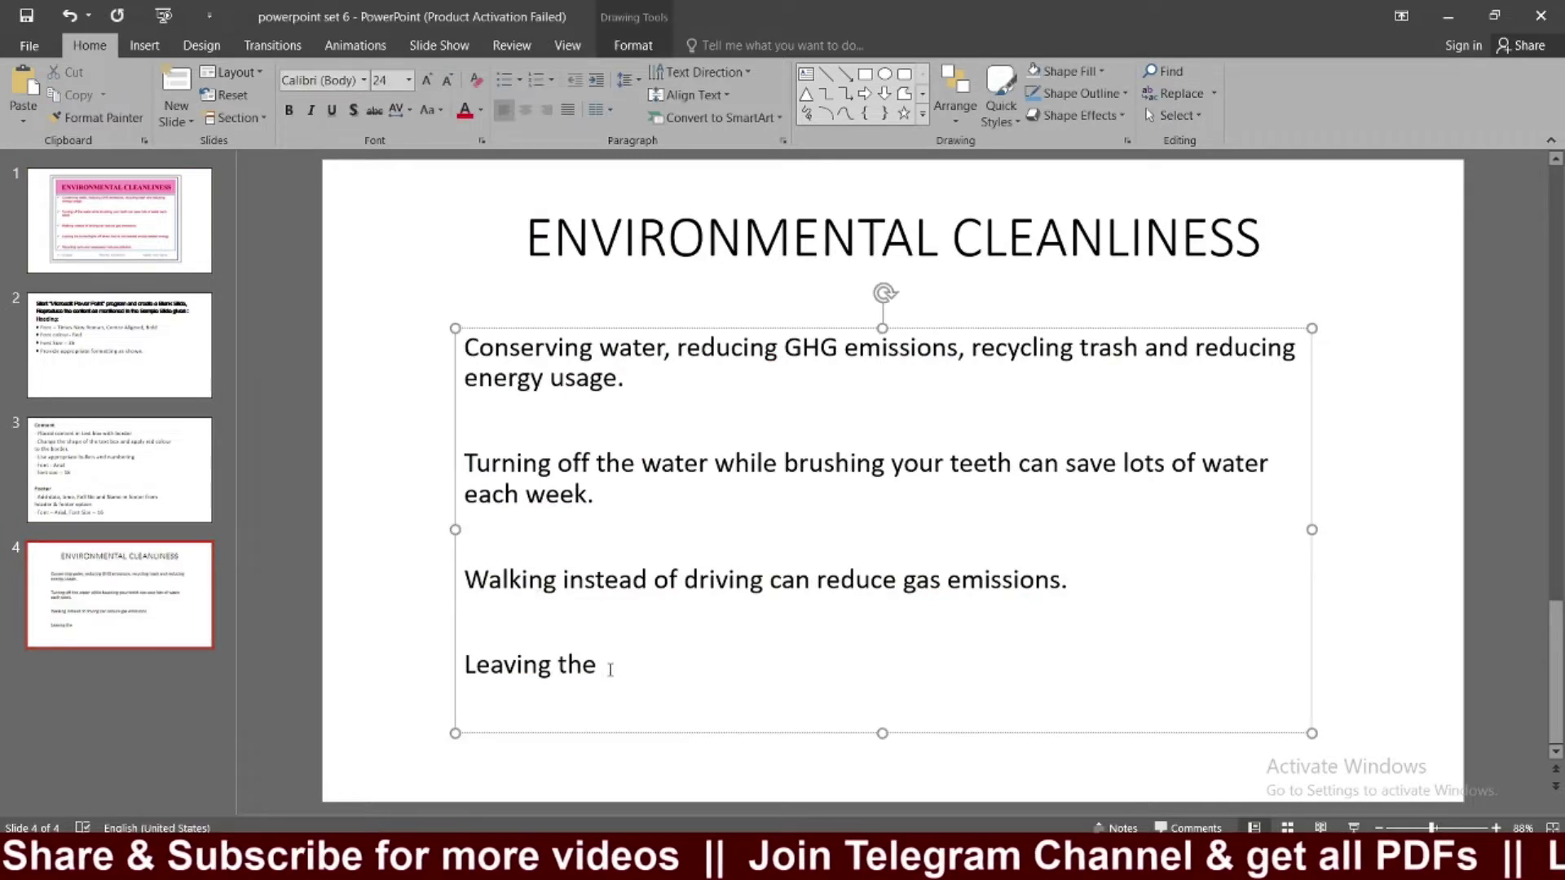
Continue the fourth point with 'turned lights off when they're'.
{"action": "type", "text": "t"}
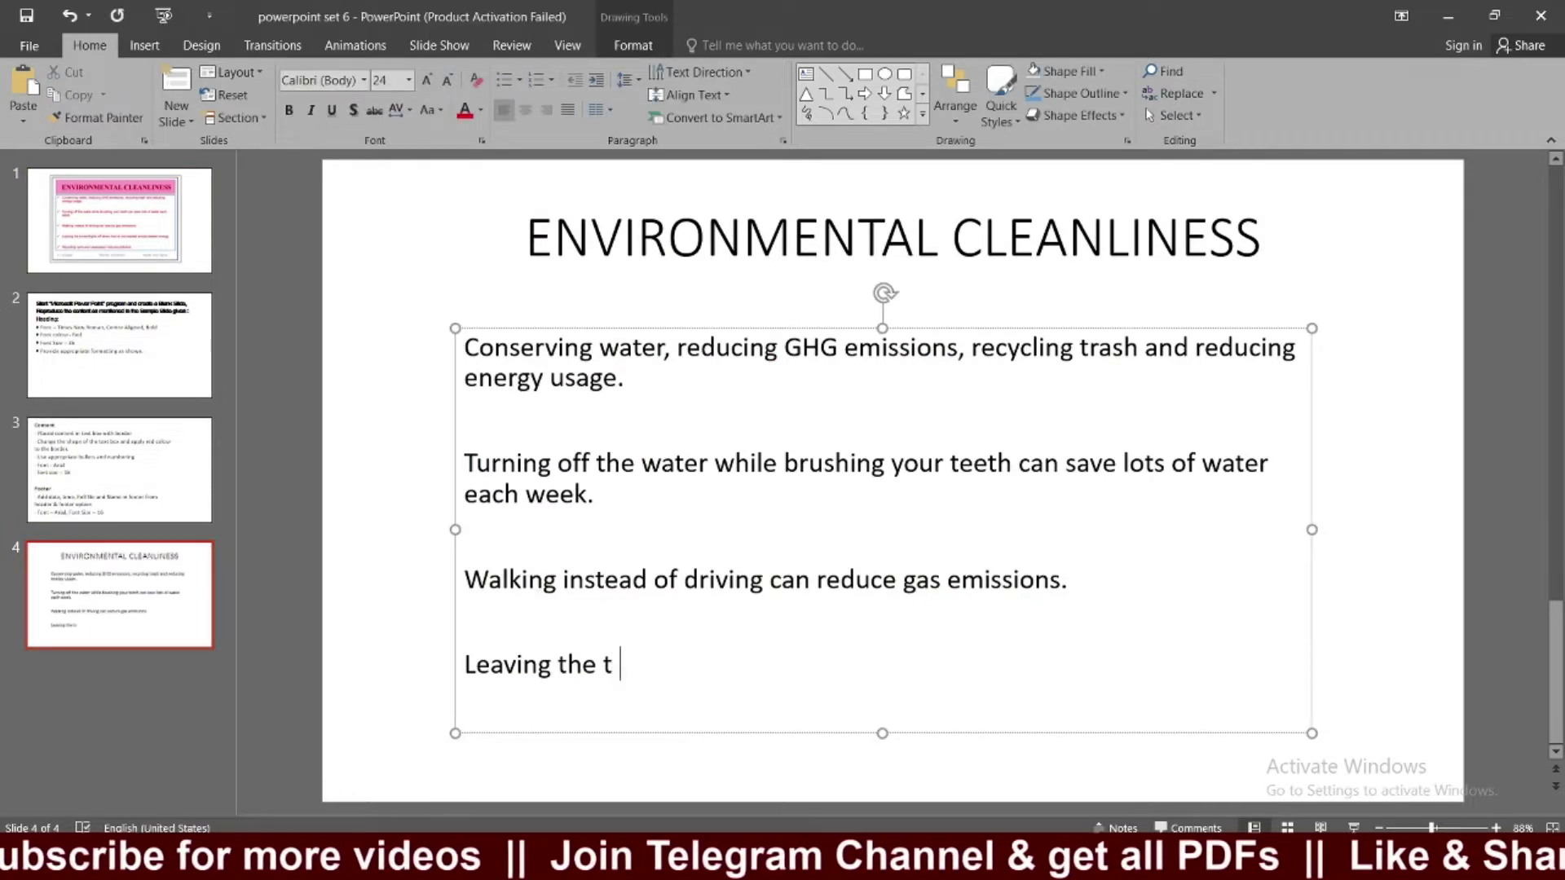
{"action": "type", "text": "rurned lig"}
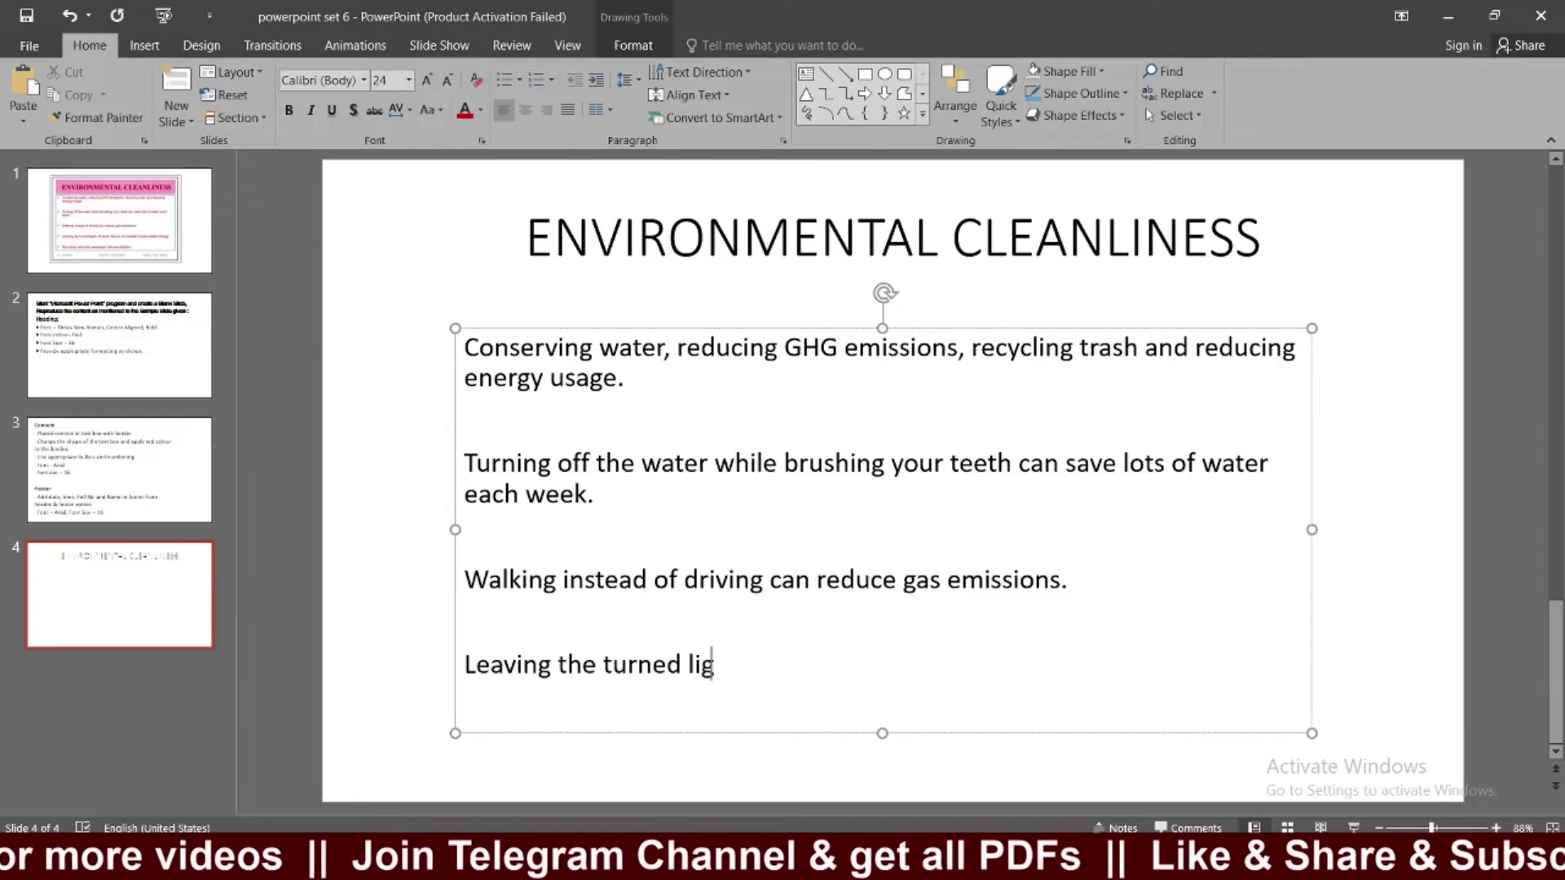
{"action": "type", "text": "s off"}
{"action": "left_click", "coordinate": [139, 284]}
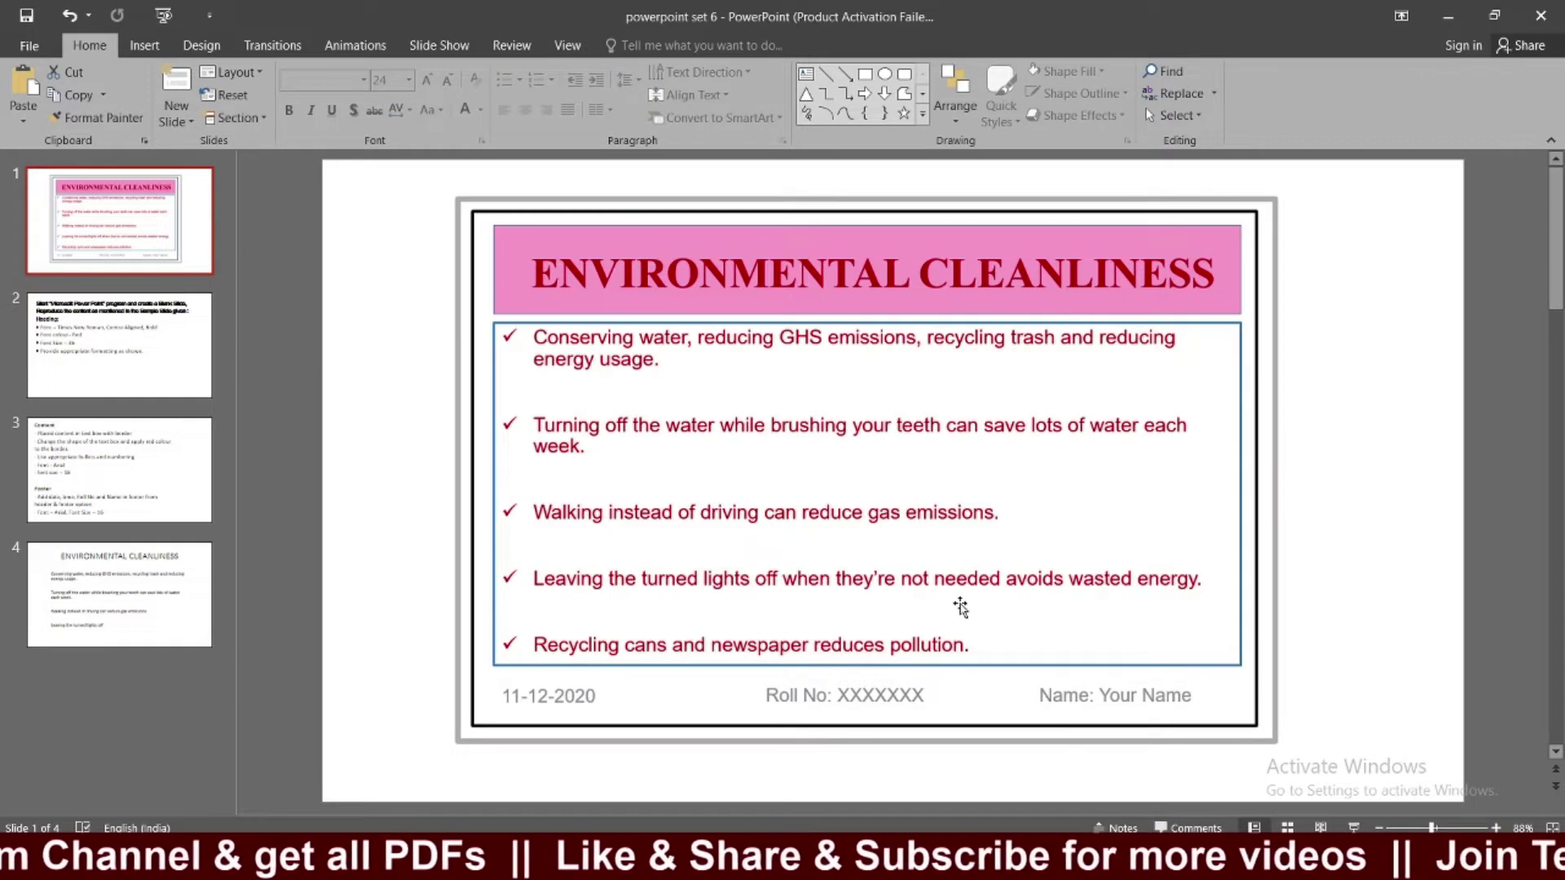
{"action": "left_click", "coordinate": [41, 607]}
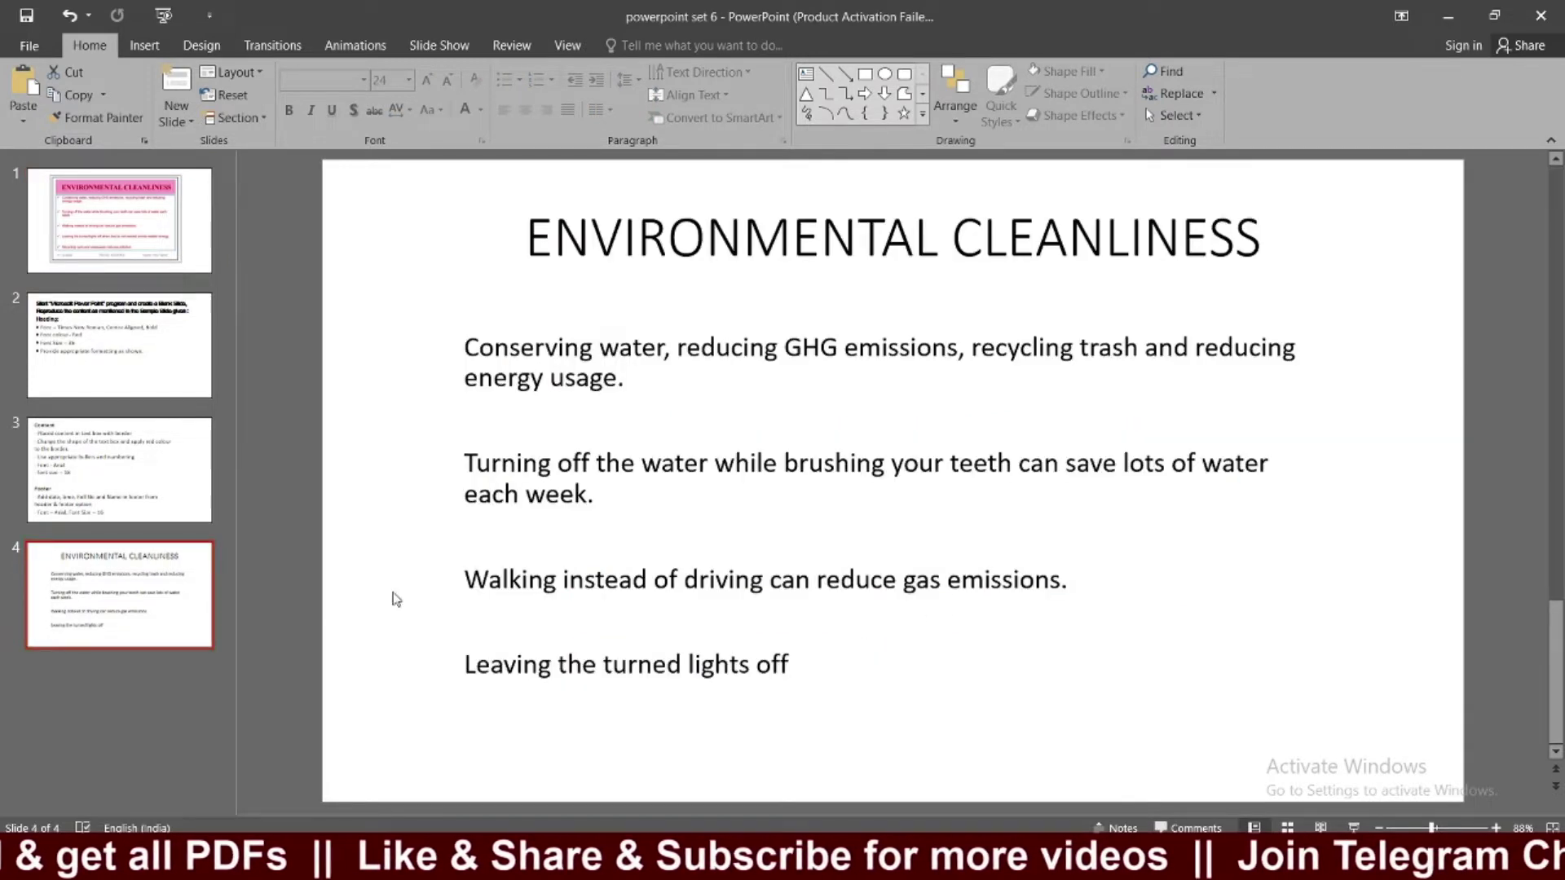
{"action": "left_click", "coordinate": [805, 677]}
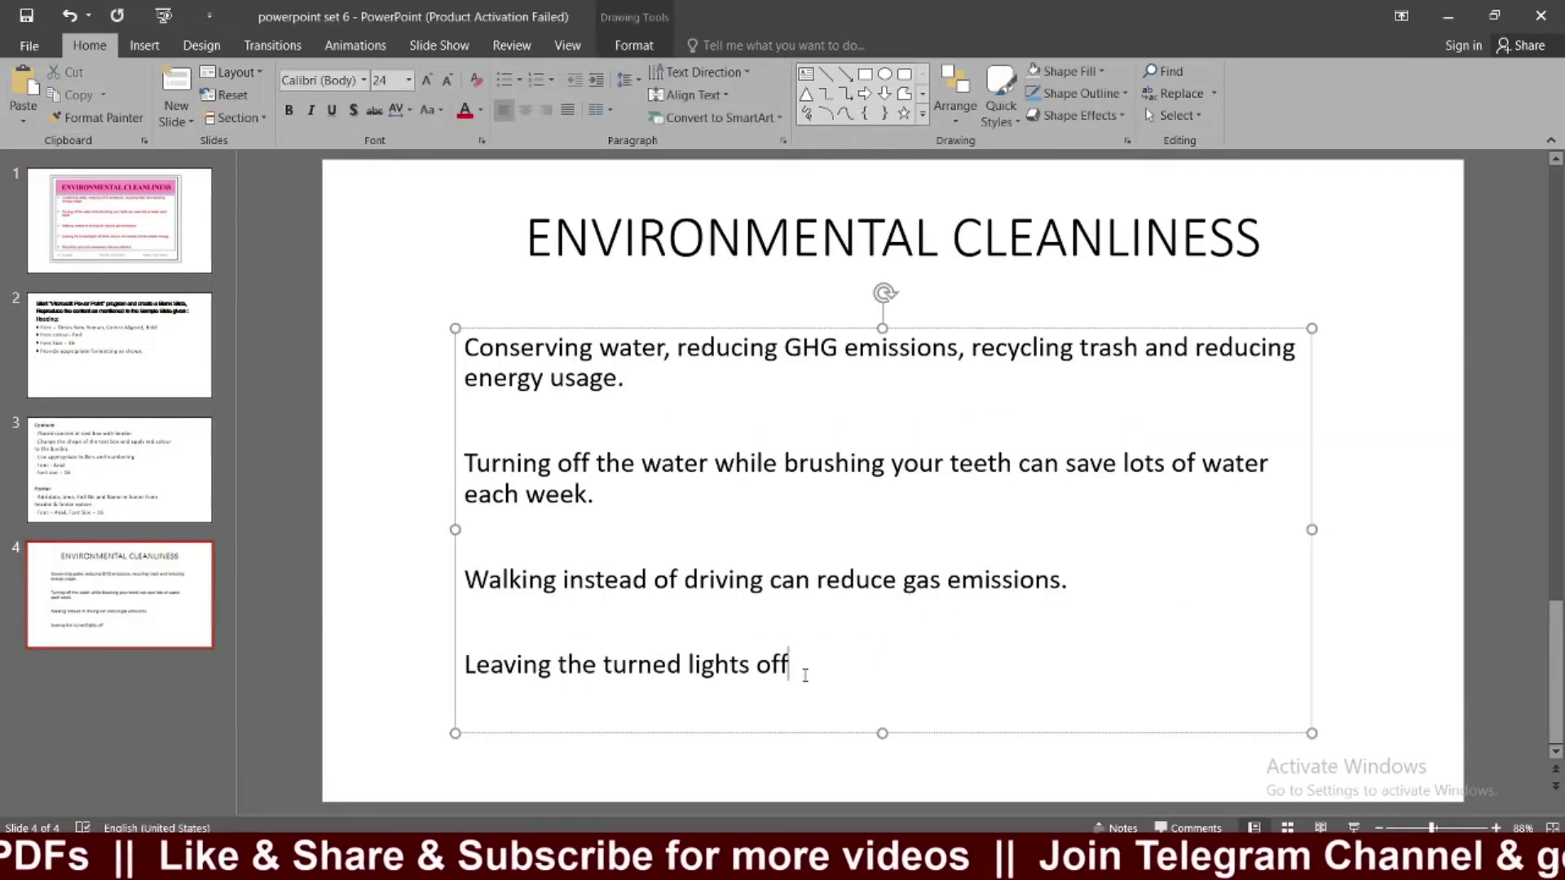
{"action": "type", "text": "whenthey"}
{"action": "type", "text": " are not"}
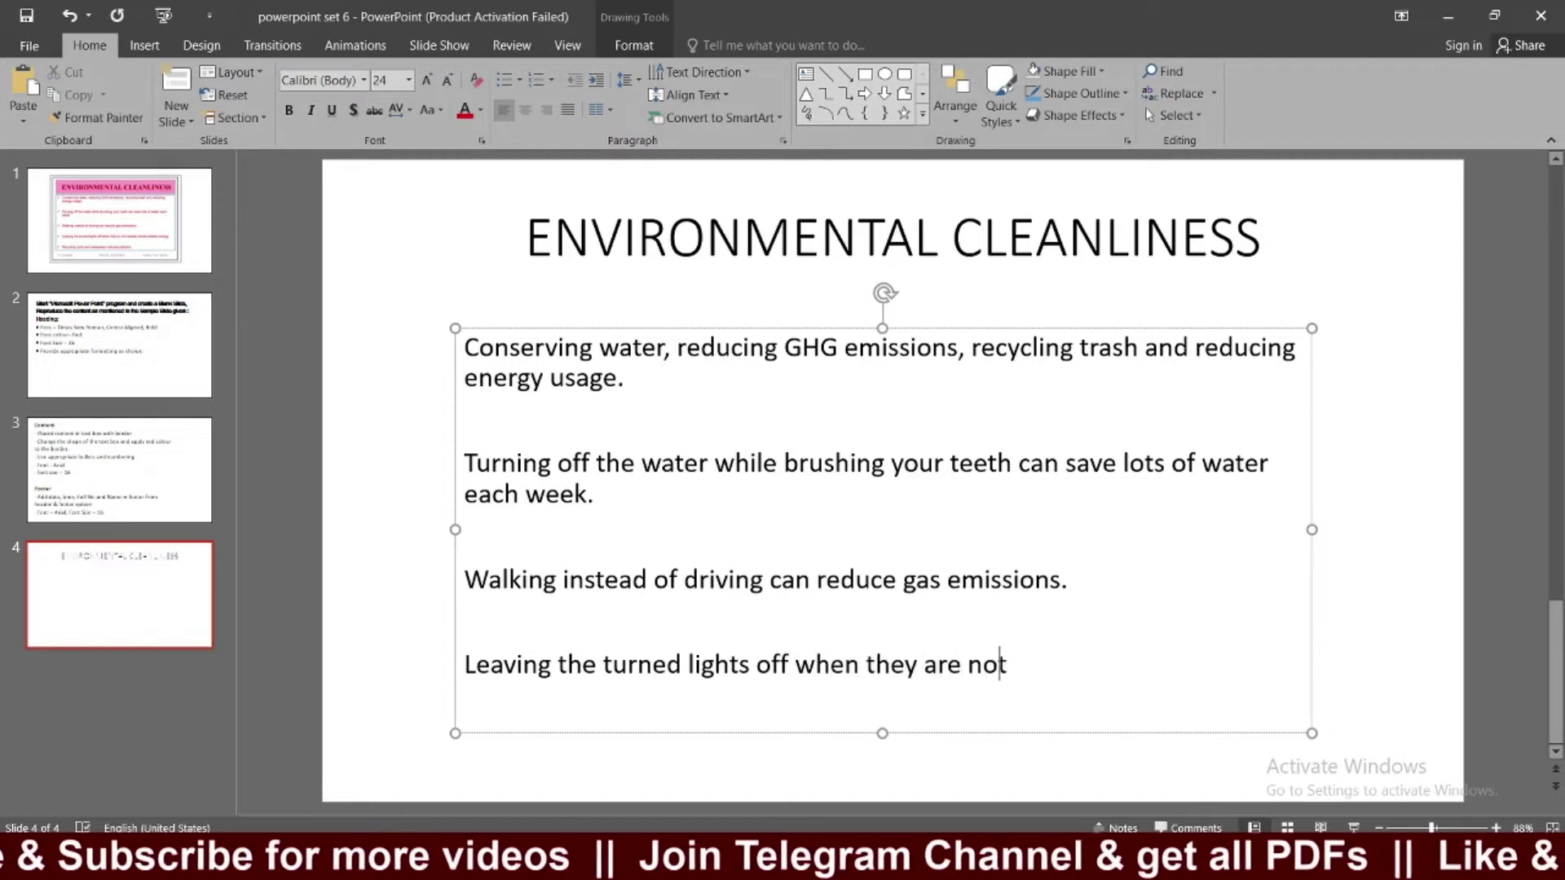
{"action": "type", "text": "ee"}
{"action": "key", "text": "BackSpace"}
{"action": "key", "text": "BackSpace"}
{"action": "key", "text": "BackSpace"}
{"action": "key", "text": "BackSpace"}
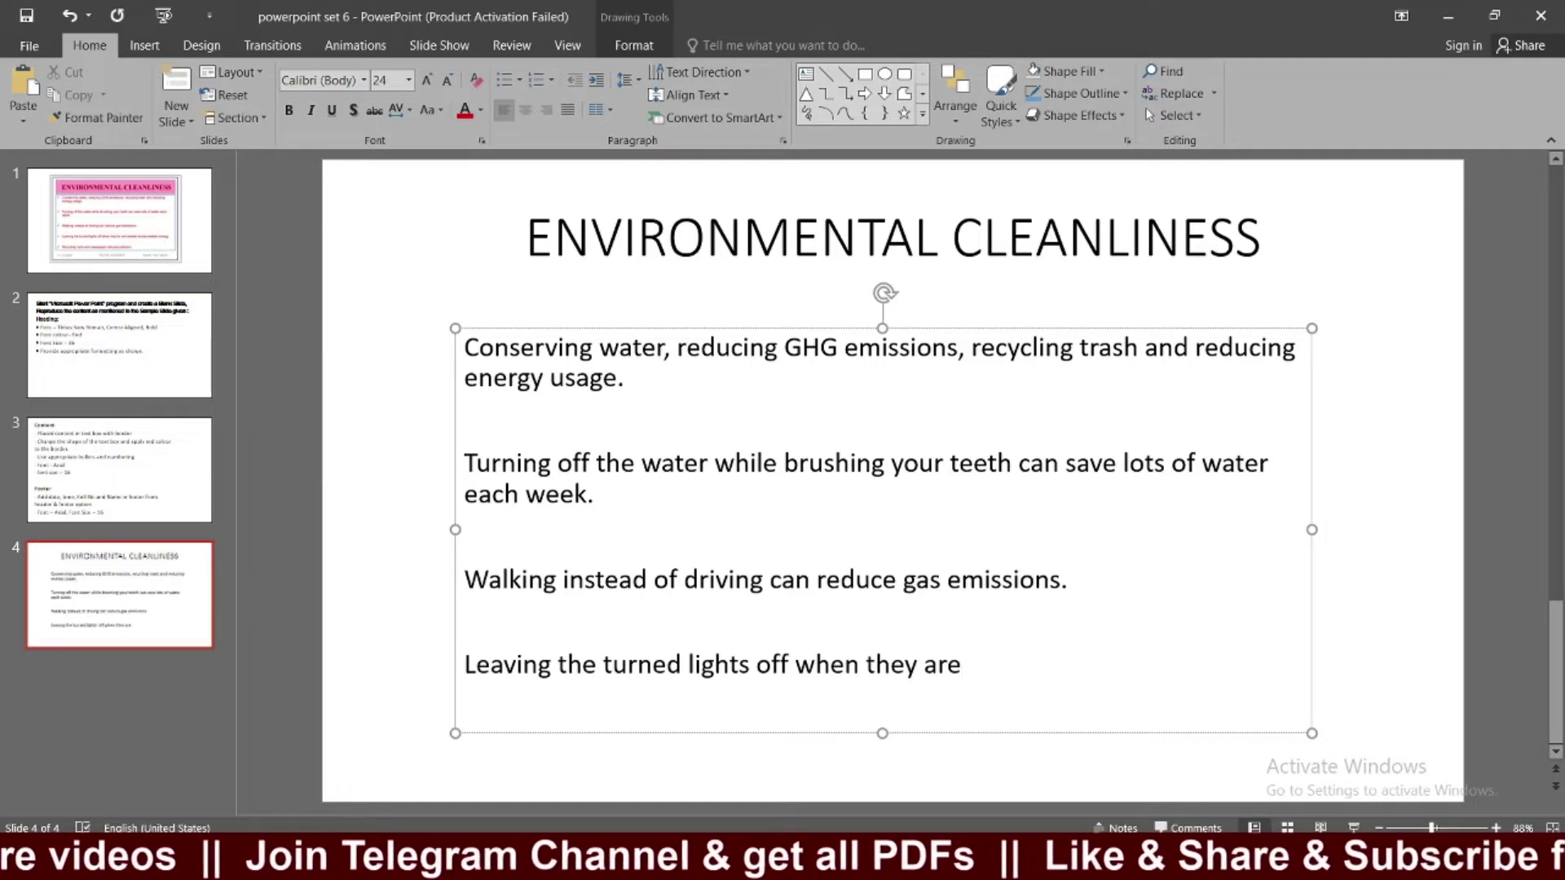
{"action": "type", "text": "'re"}
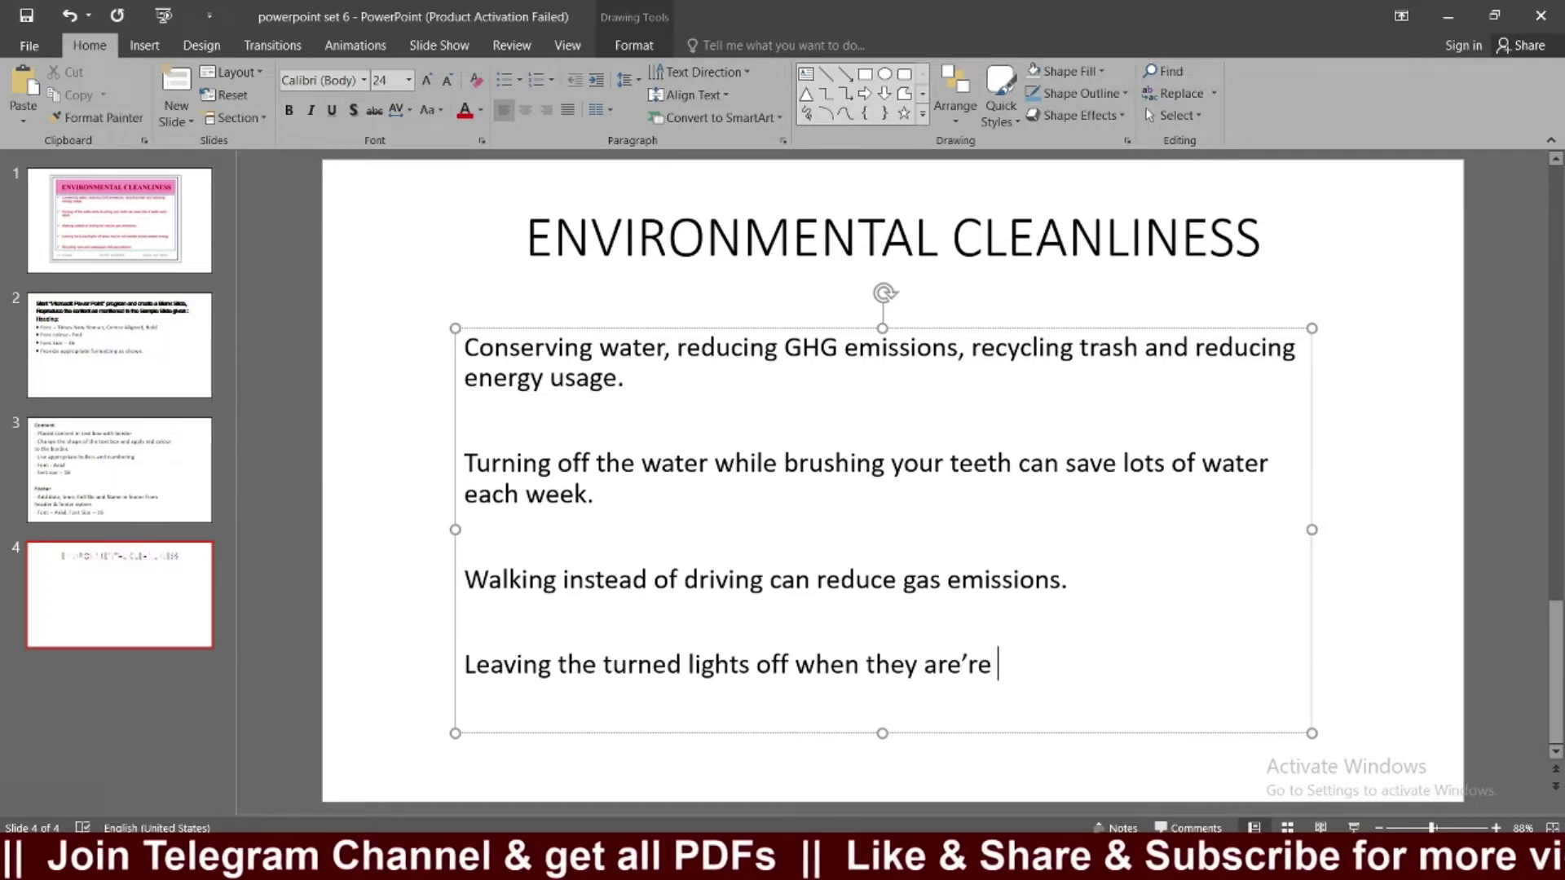
Fix the stray word so the point reads 'when they're not needed'.
{"action": "left_click", "coordinate": [163, 242]}
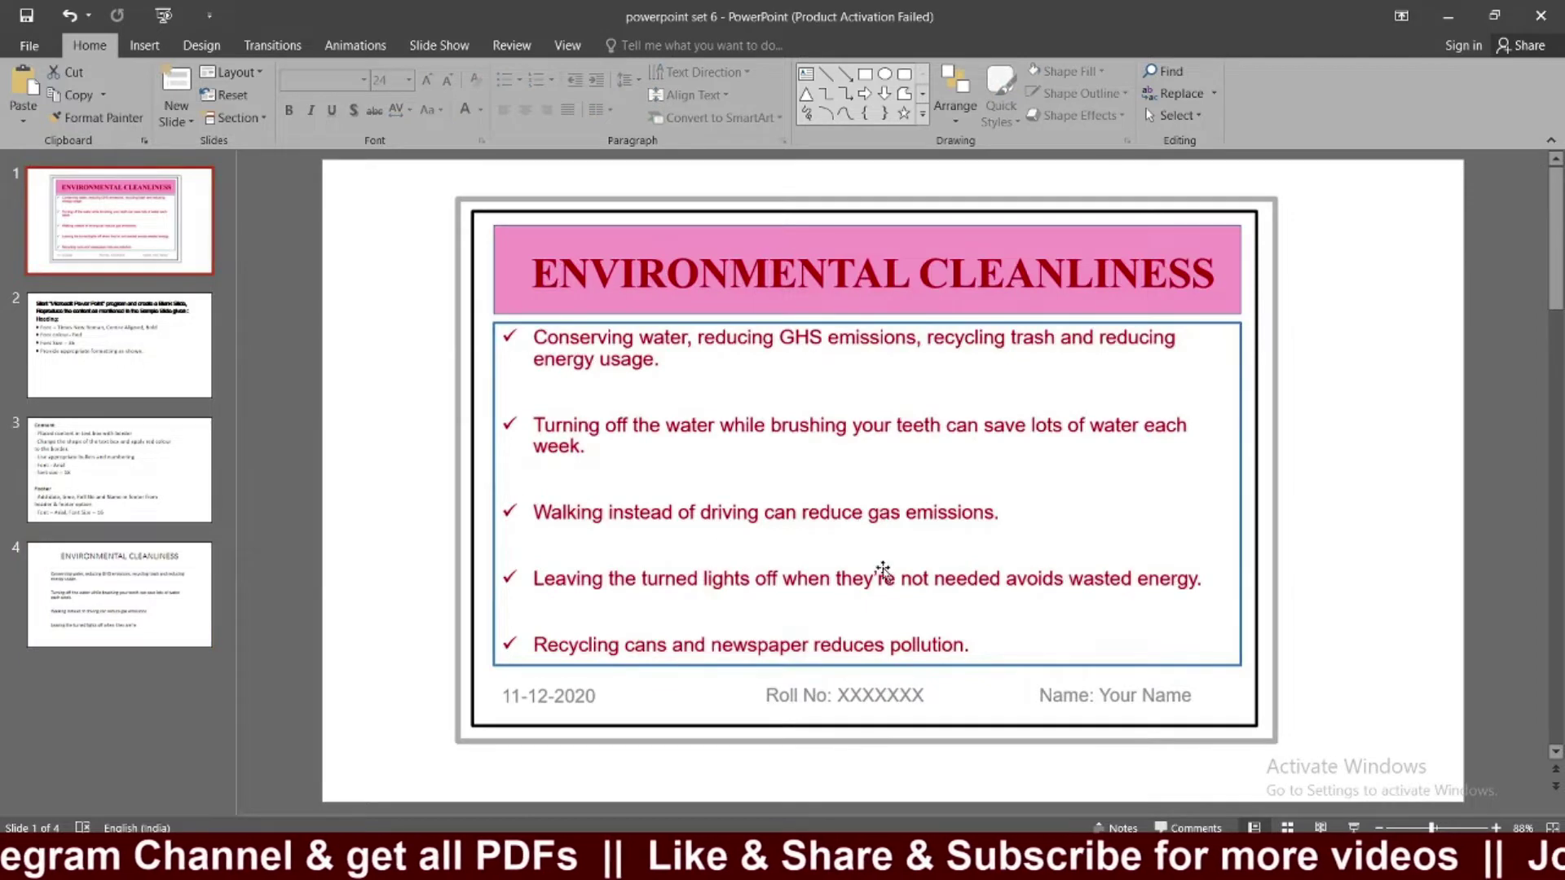
{"action": "left_click", "coordinate": [57, 603]}
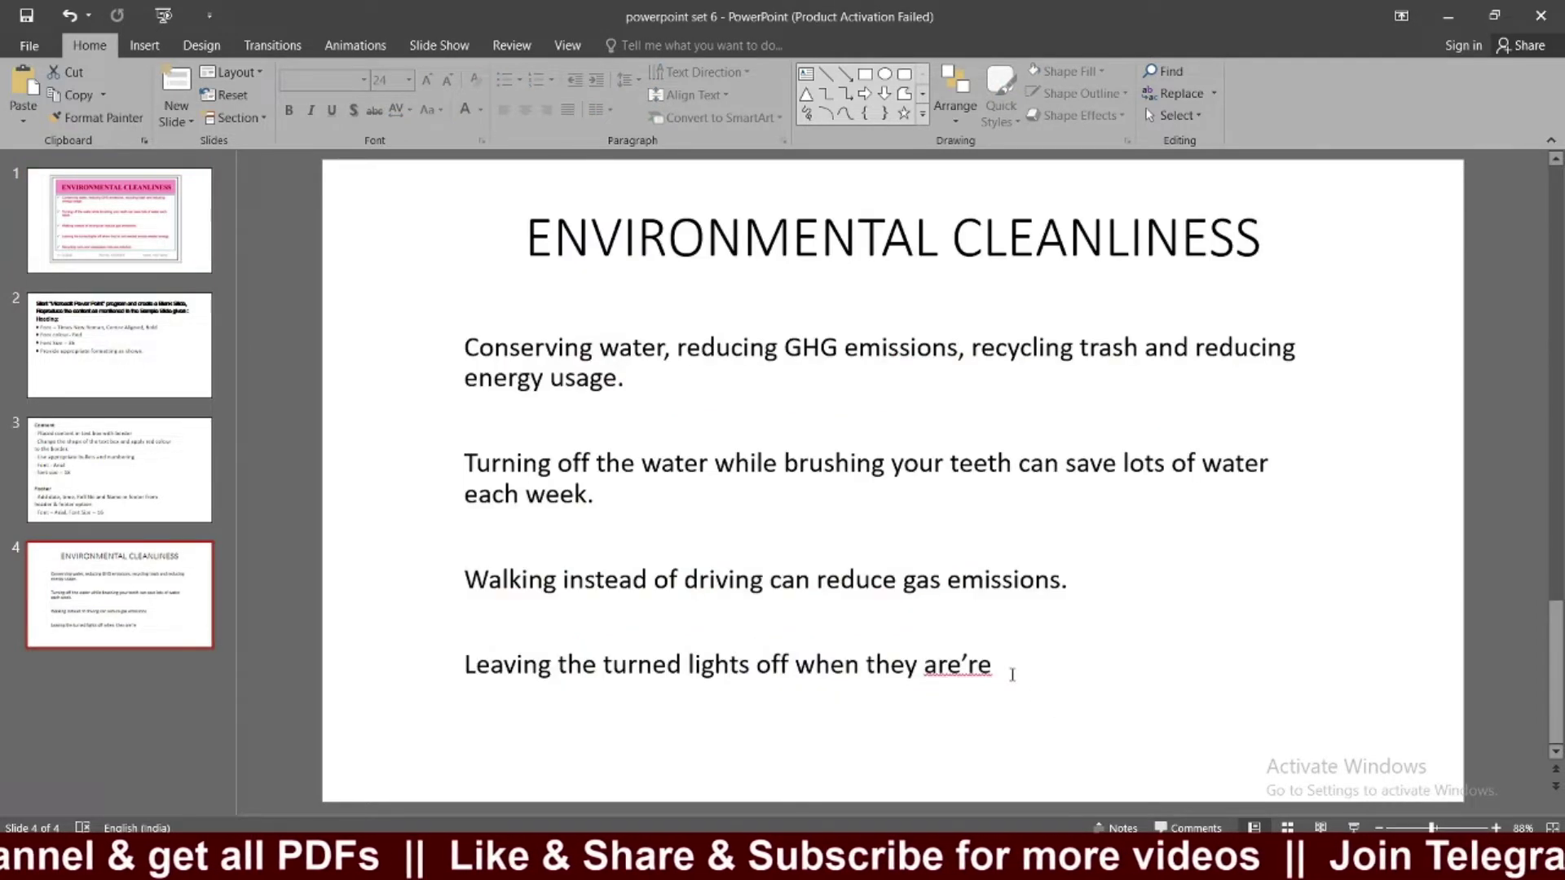
{"action": "left_click", "coordinate": [168, 248]}
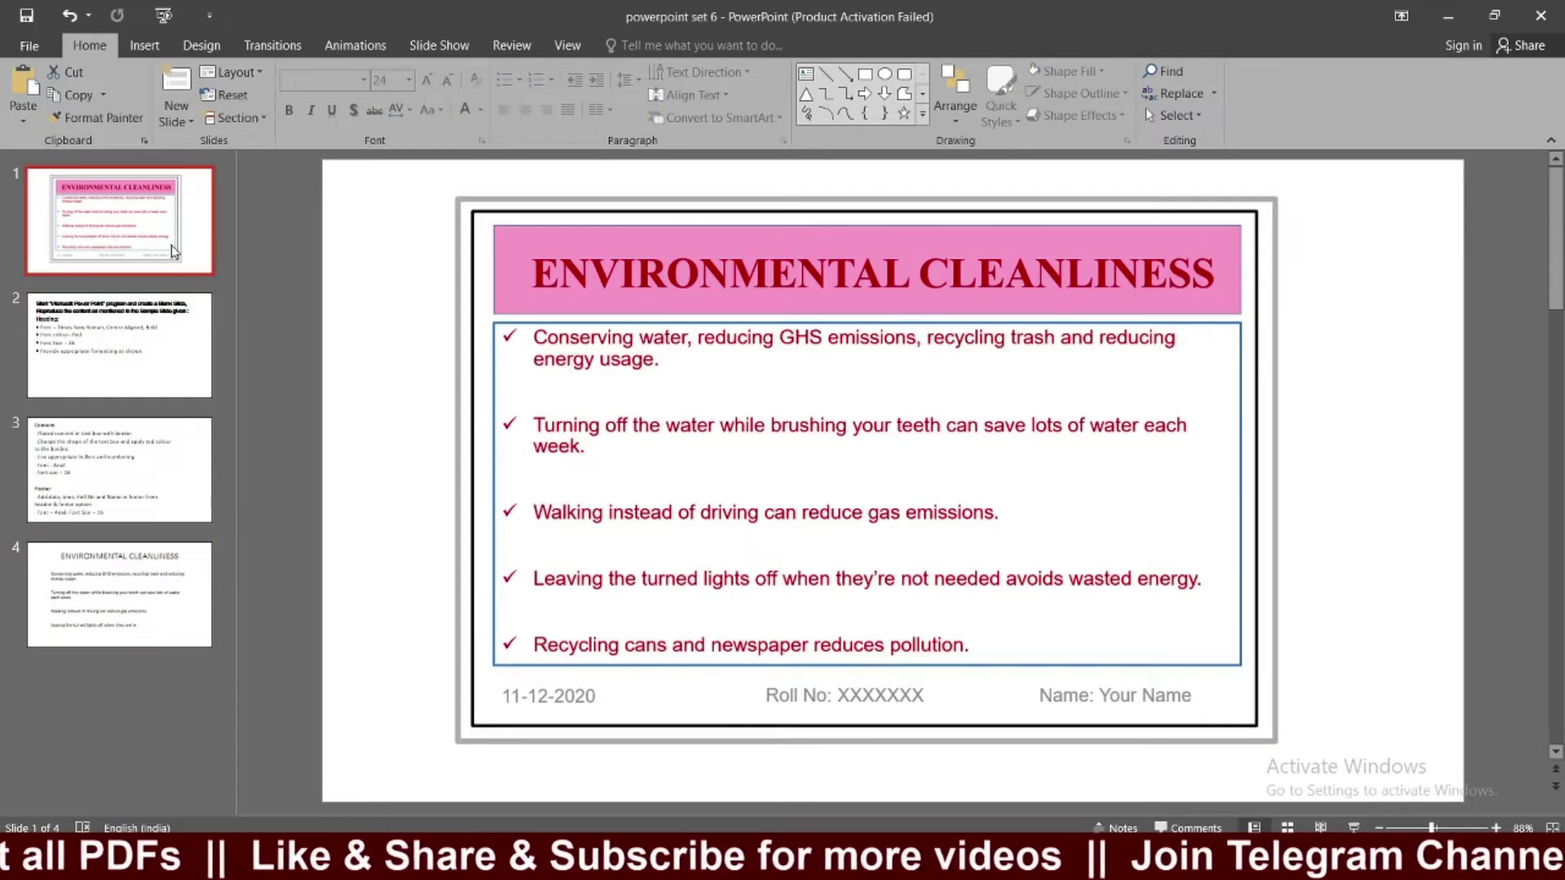
{"action": "left_click", "coordinate": [81, 560]}
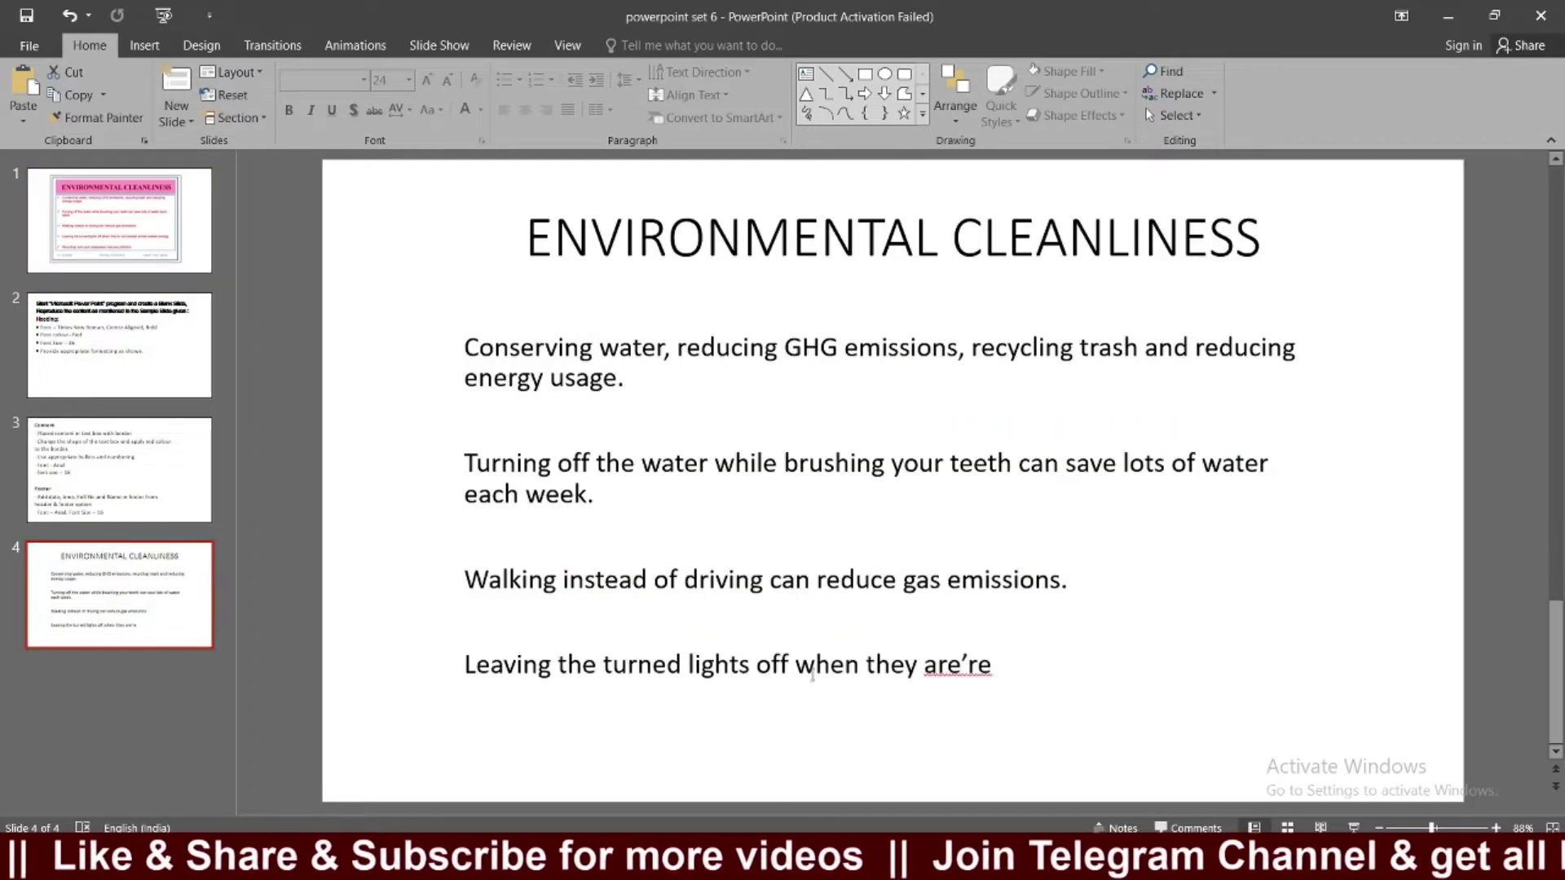
{"action": "left_click", "coordinate": [964, 664]}
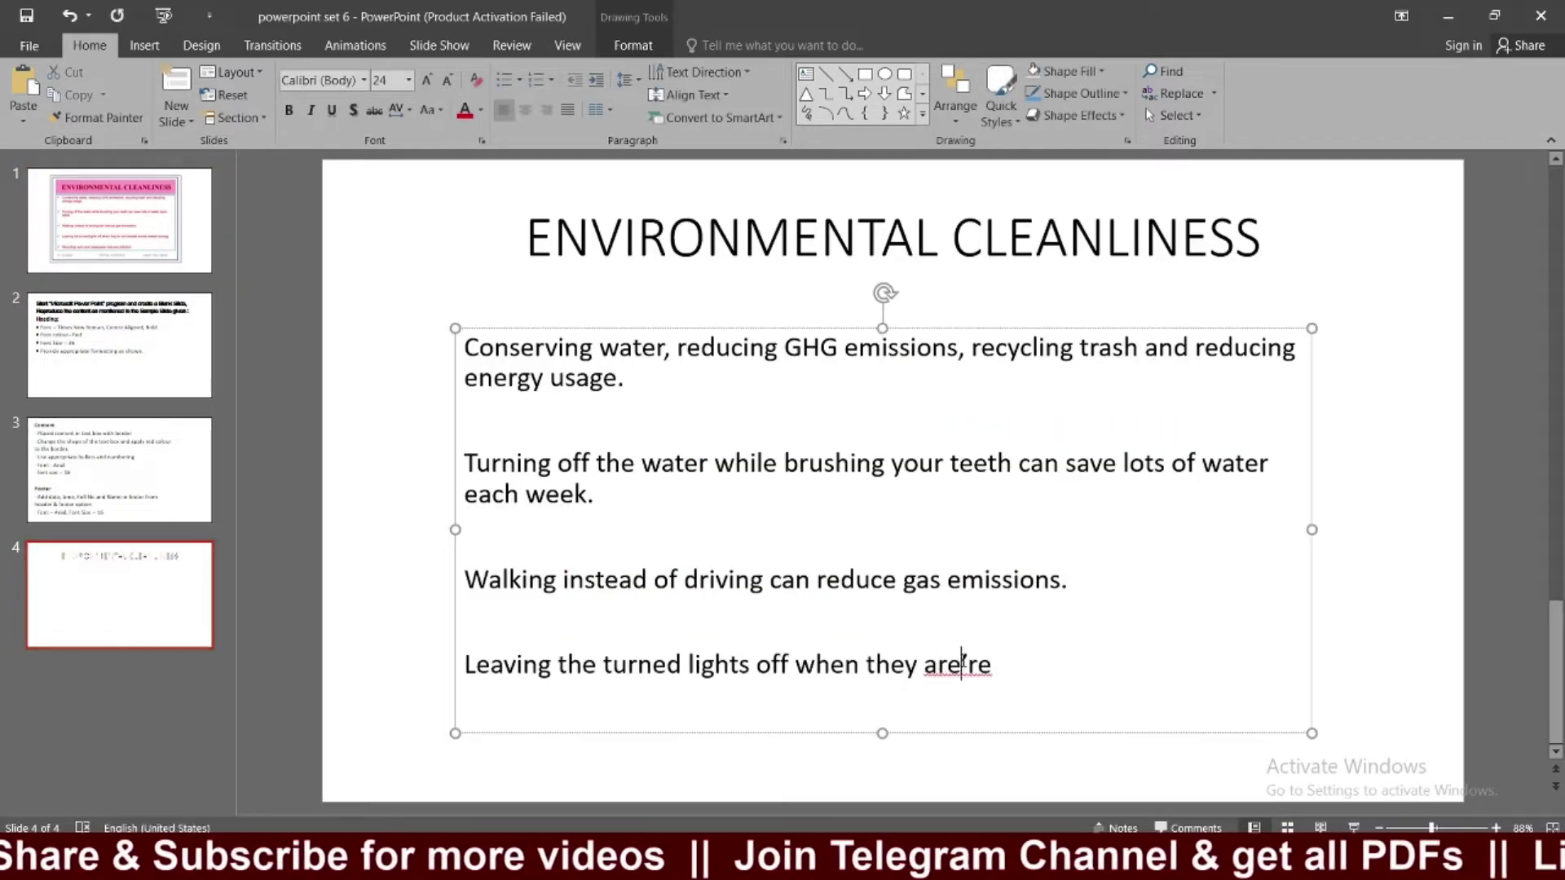
{"action": "key", "text": "BackSpace"}
{"action": "key", "text": "BackSpace"}
{"action": "key", "text": "BackSpace"}
{"action": "key", "text": "Left"}
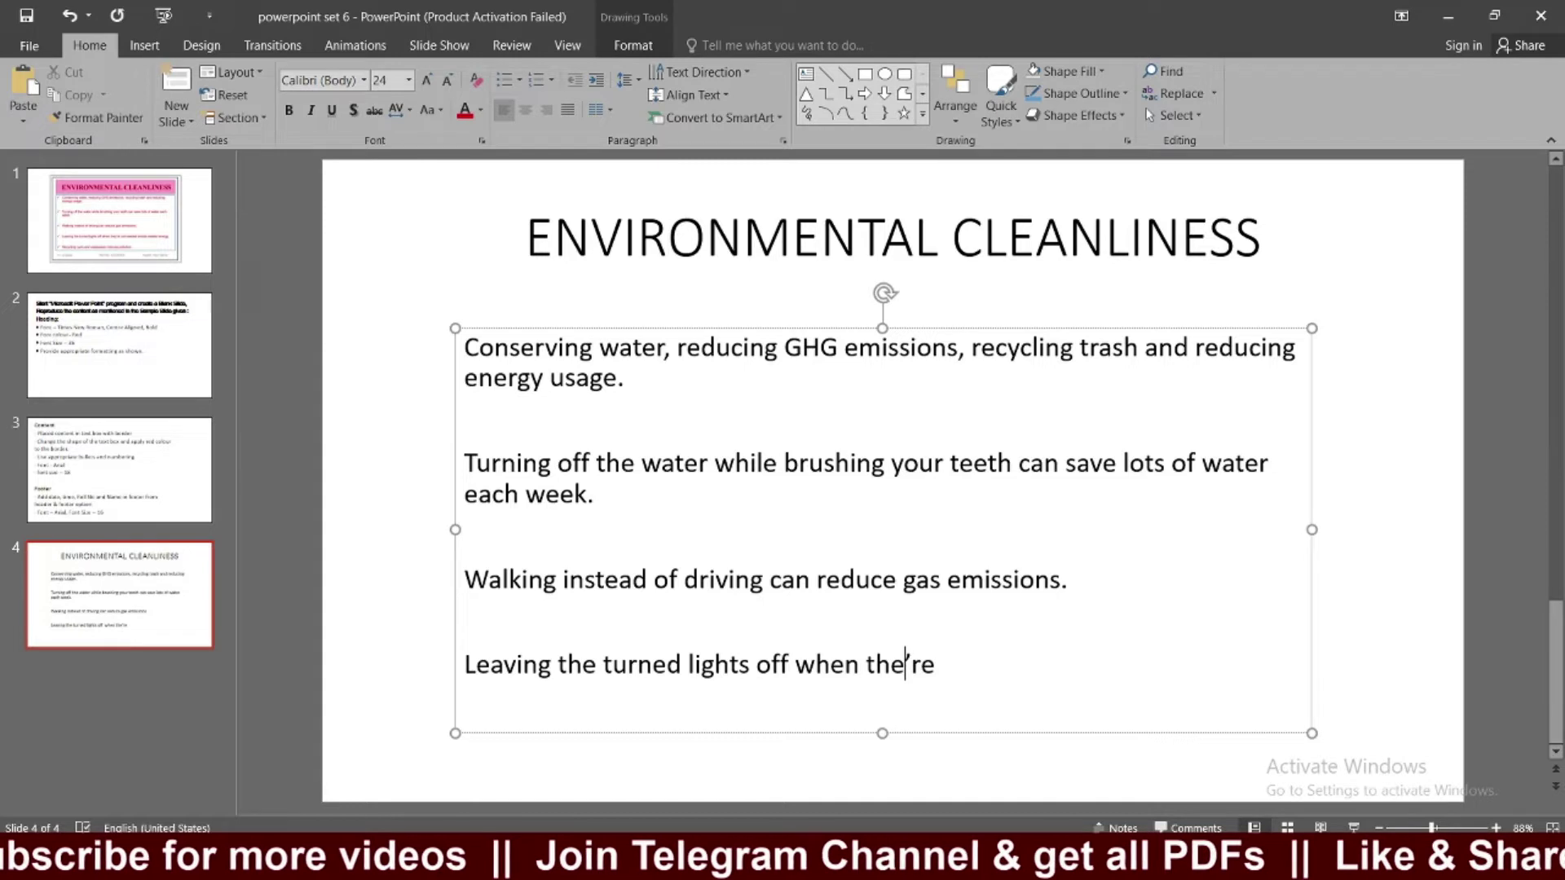
{"action": "type", "text": "y"}
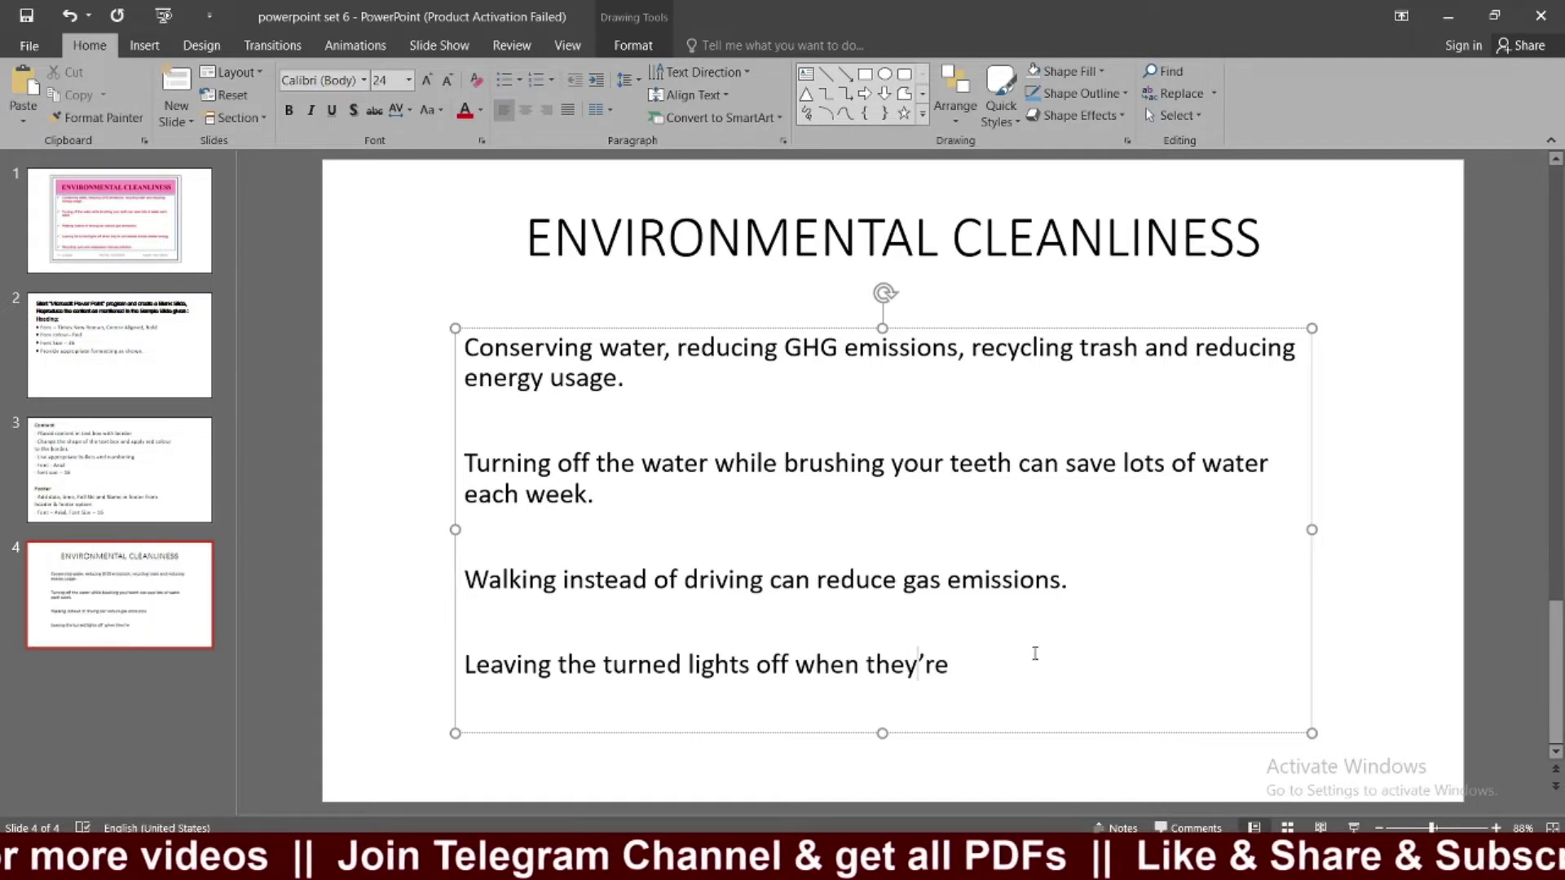
{"action": "type", "text": "n"}
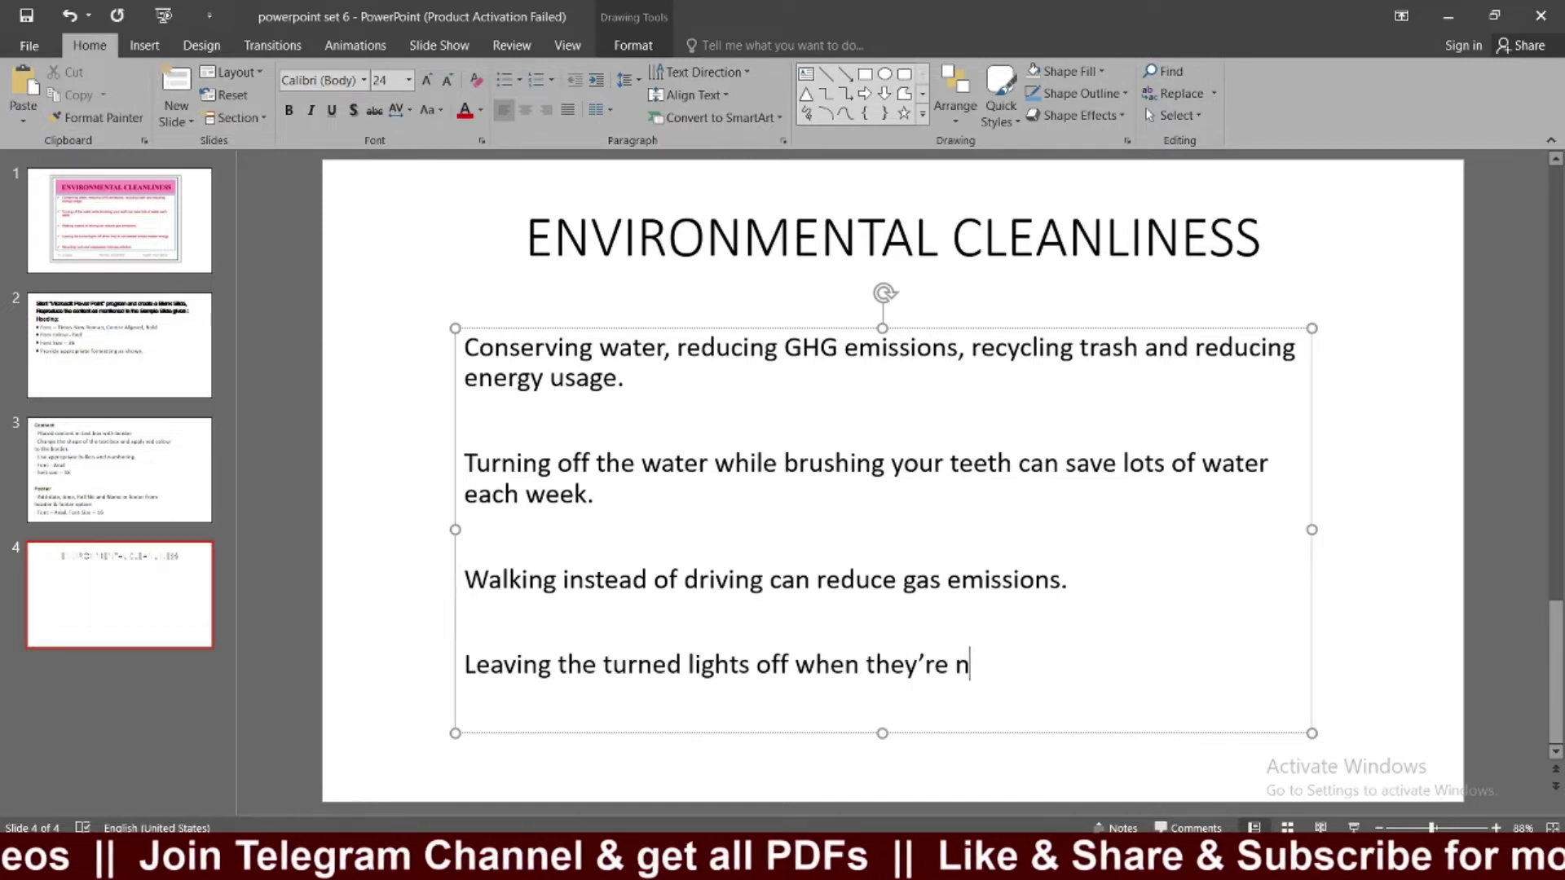
{"action": "type", "text": "ot needed"}
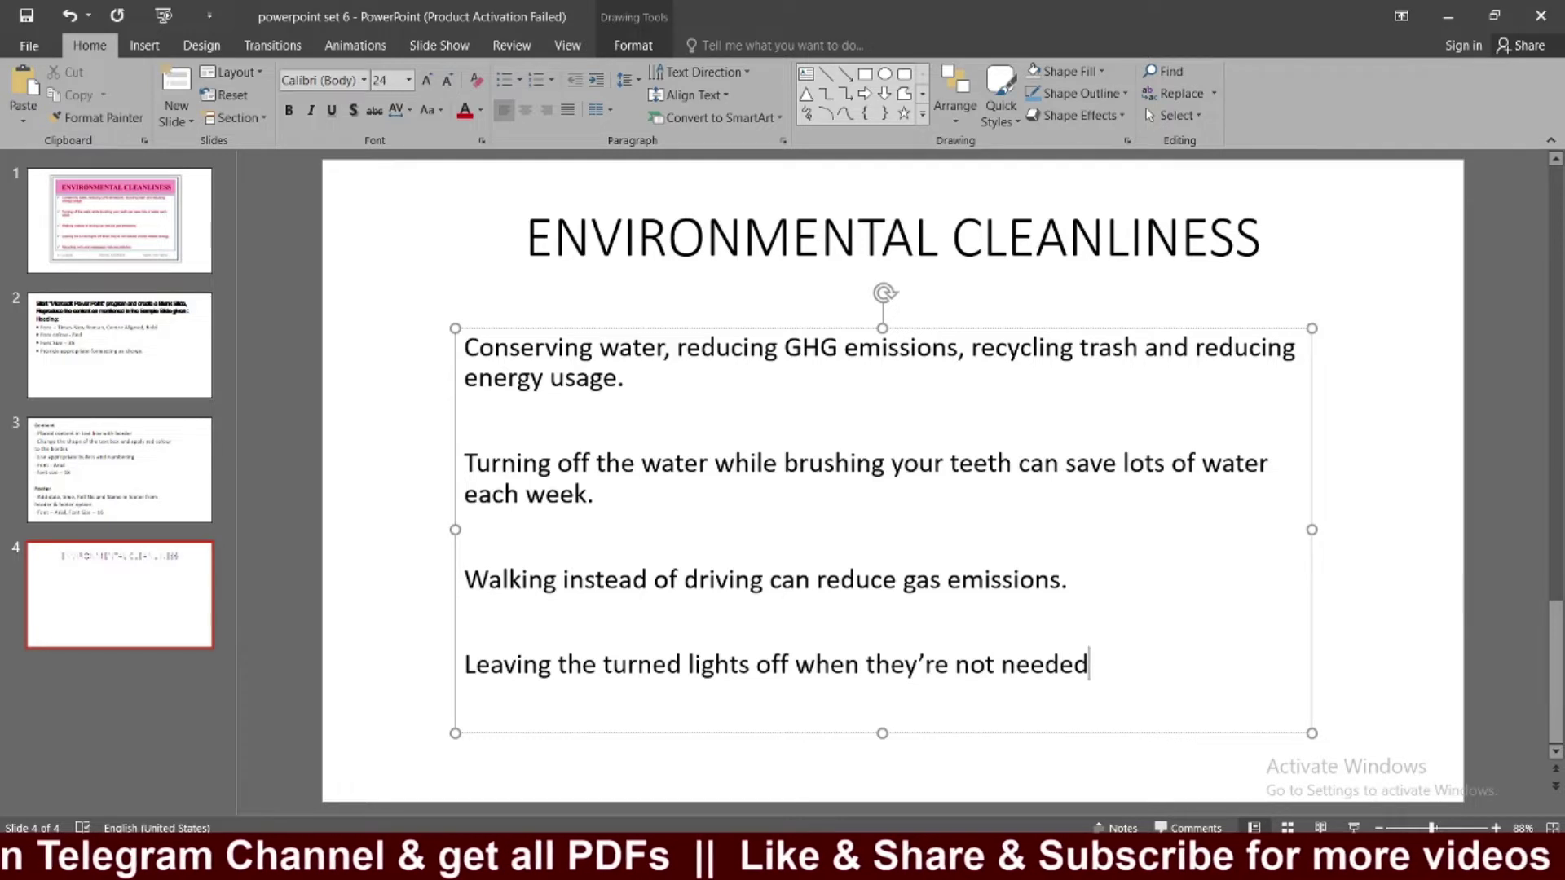
Append 'avoids wasted energy.' to the fourth point and enlarge the body text box.
{"action": "left_click", "coordinate": [120, 220]}
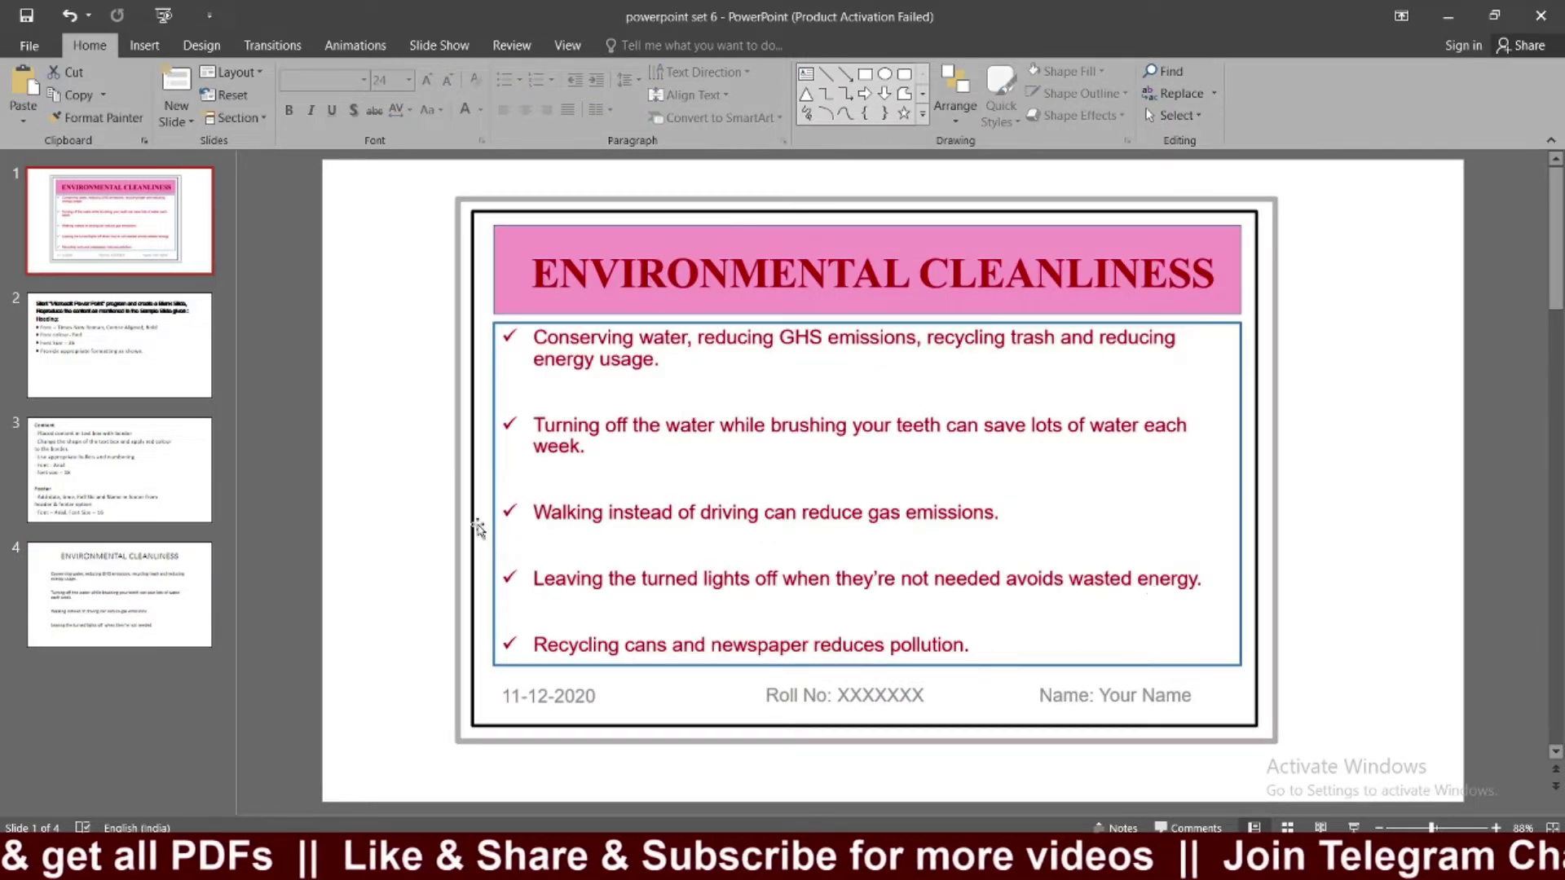
{"action": "left_click", "coordinate": [174, 603]}
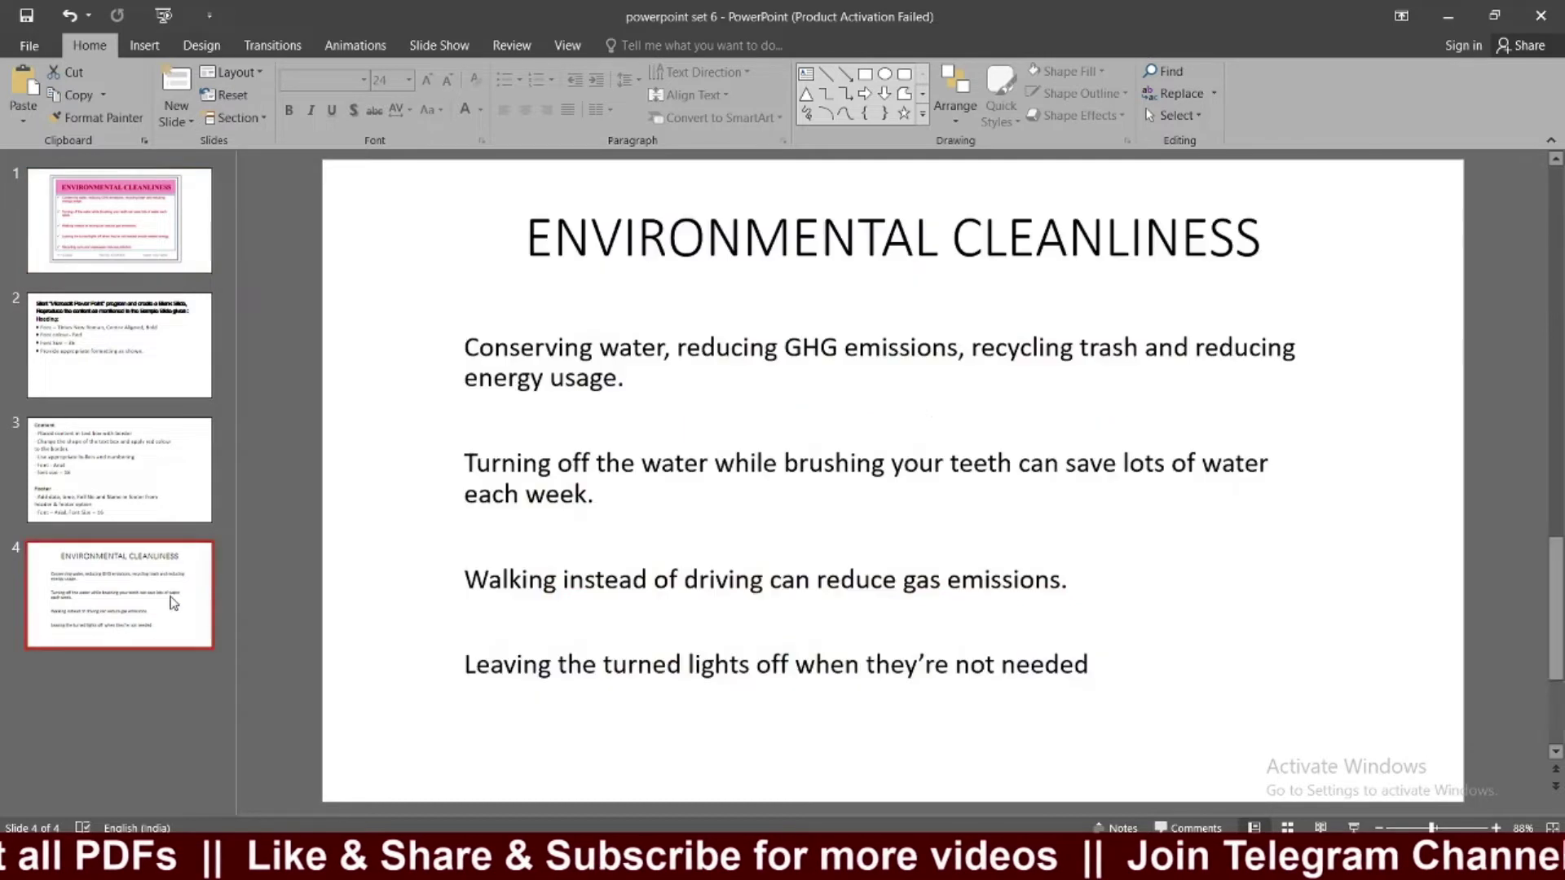
{"action": "left_click", "coordinate": [1108, 669]}
{"action": "type", "text": "avoid"}
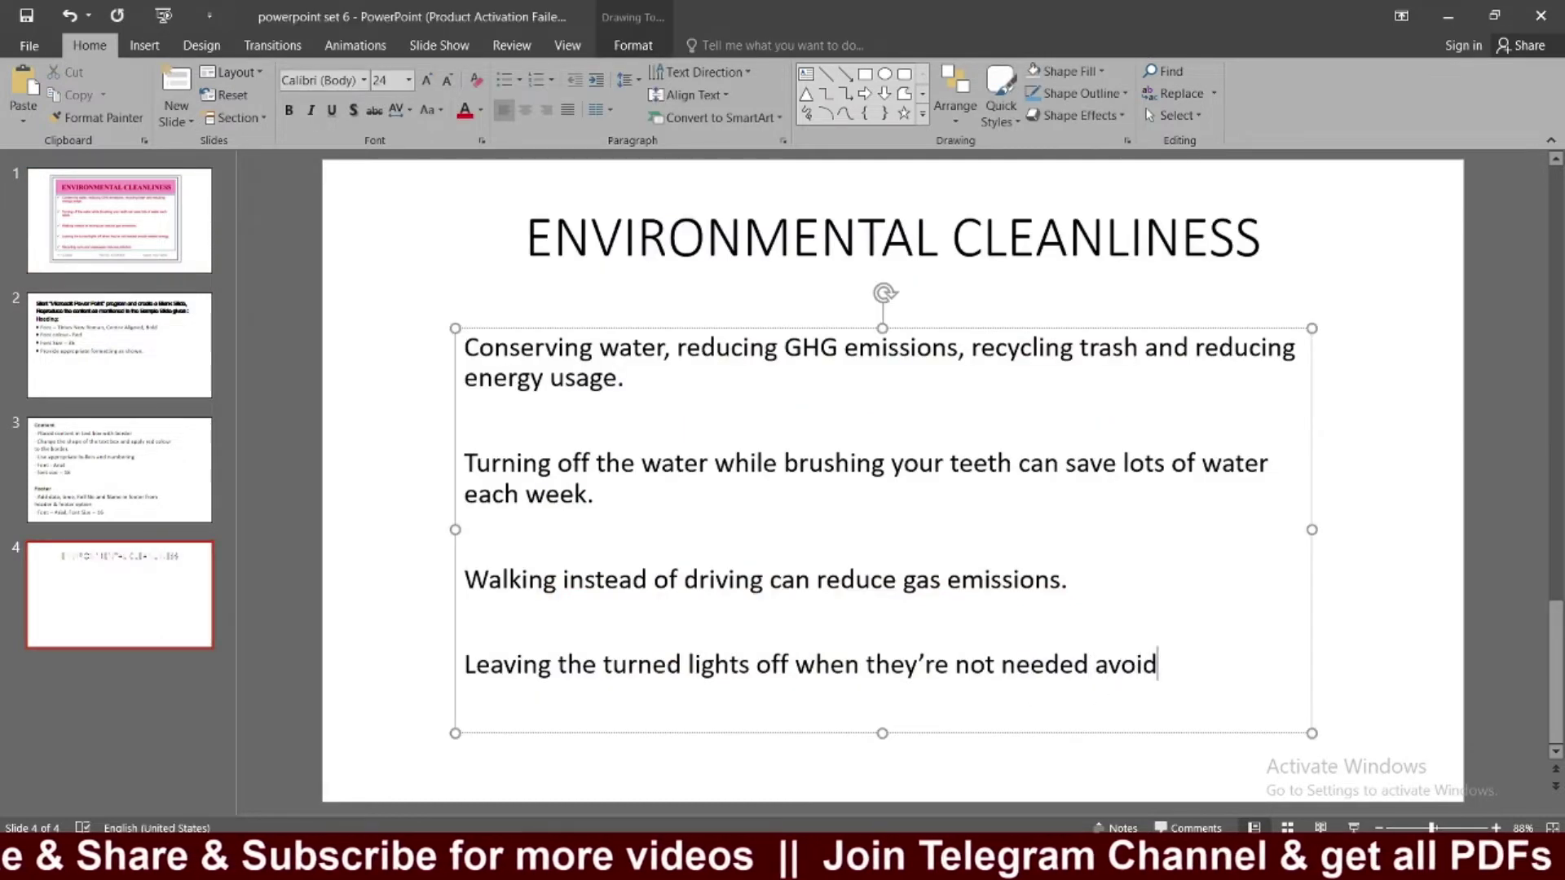
{"action": "type", "text": "s "}
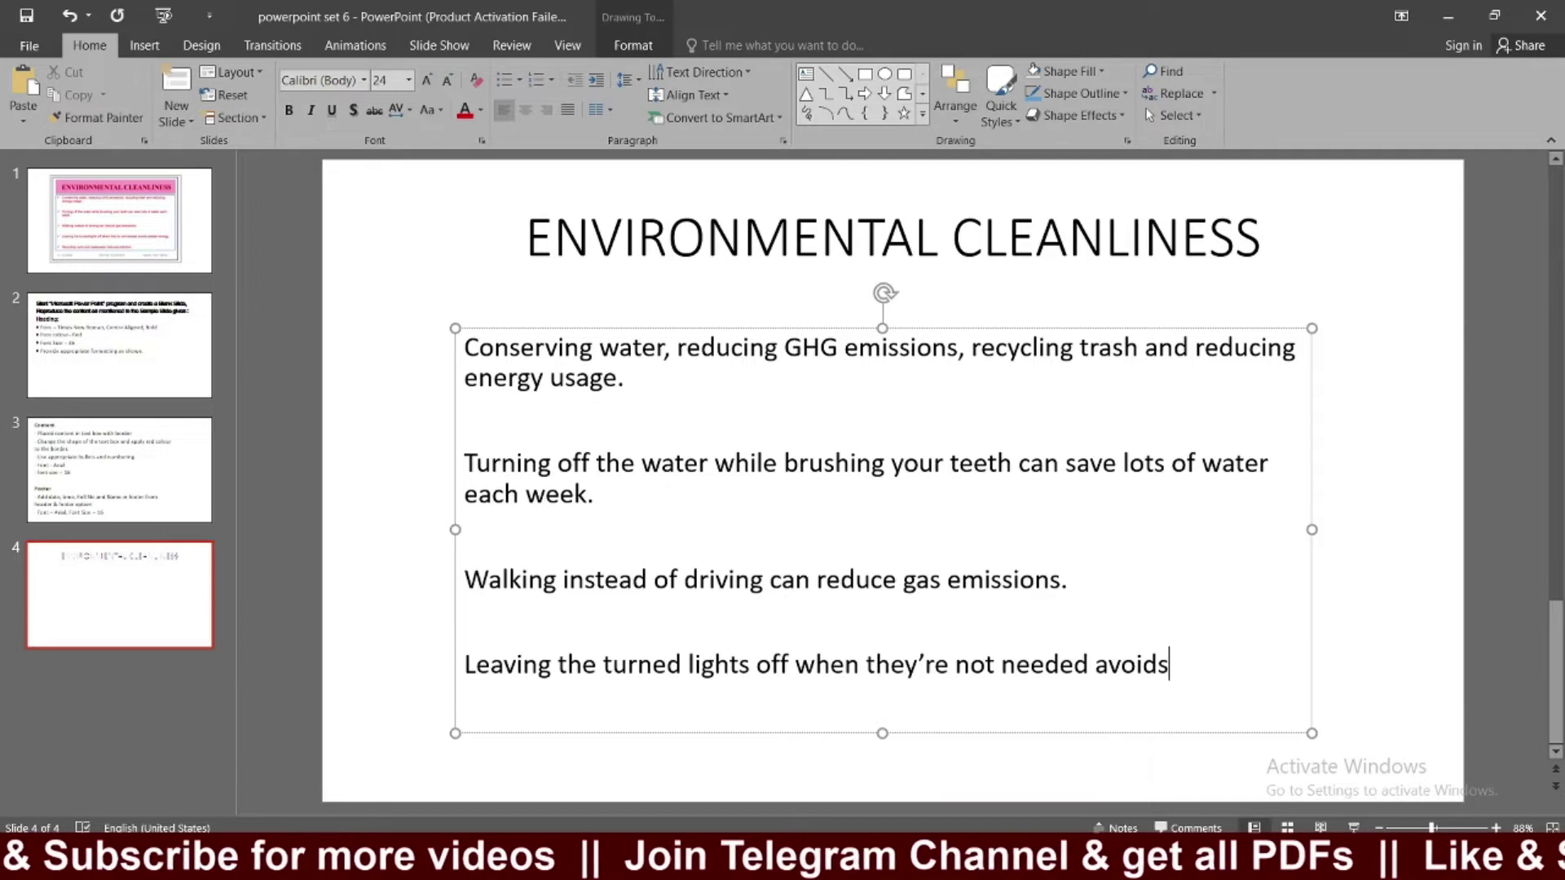
{"action": "type", "text": "wasted energy."}
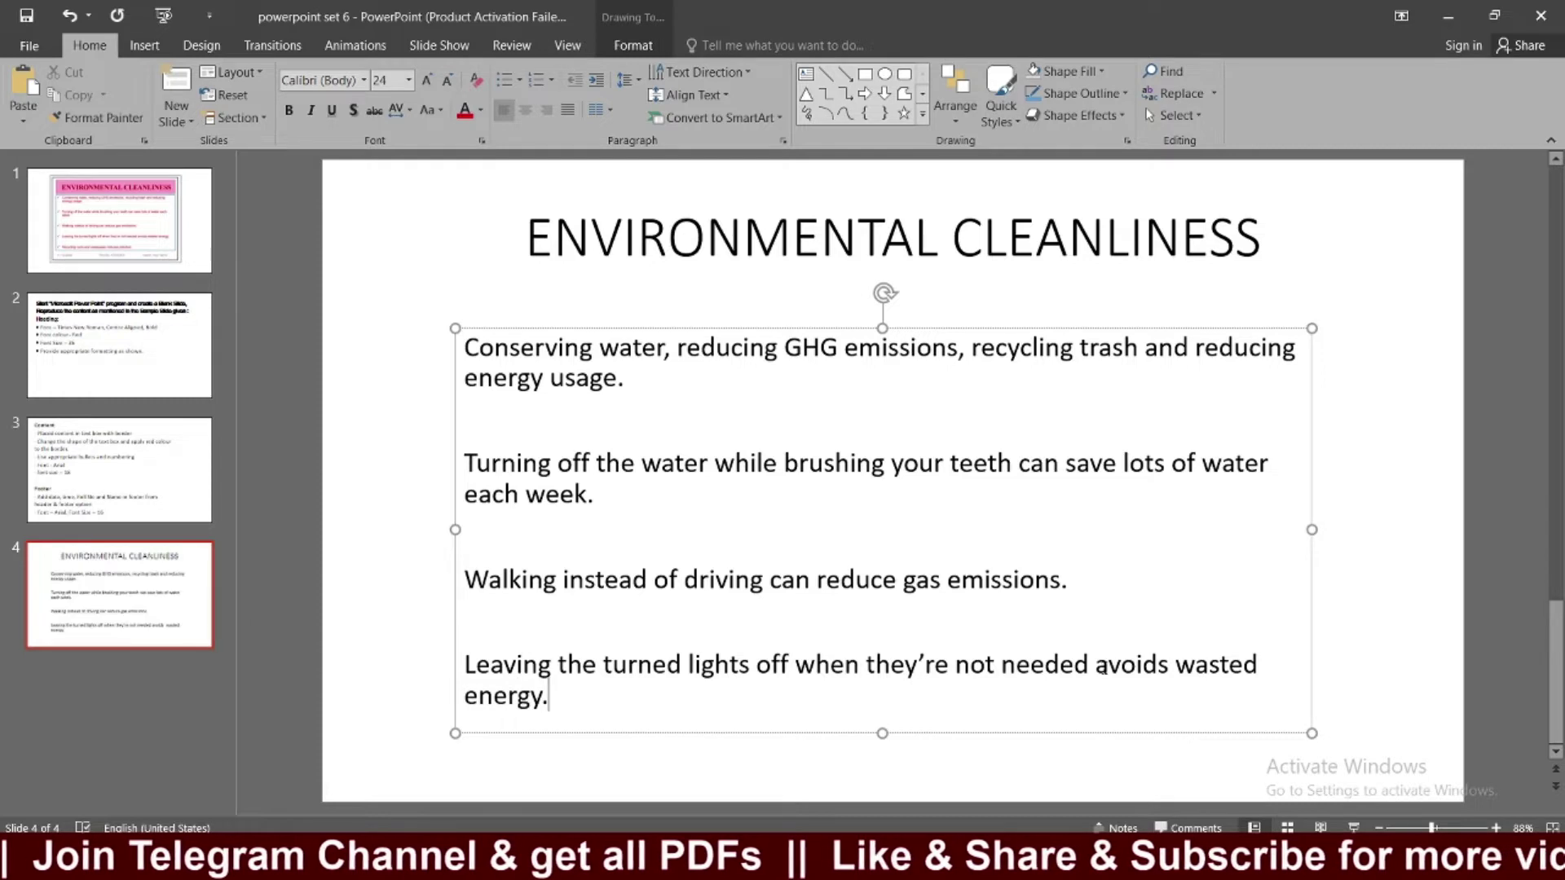
{"action": "left_click", "coordinate": [119, 220]}
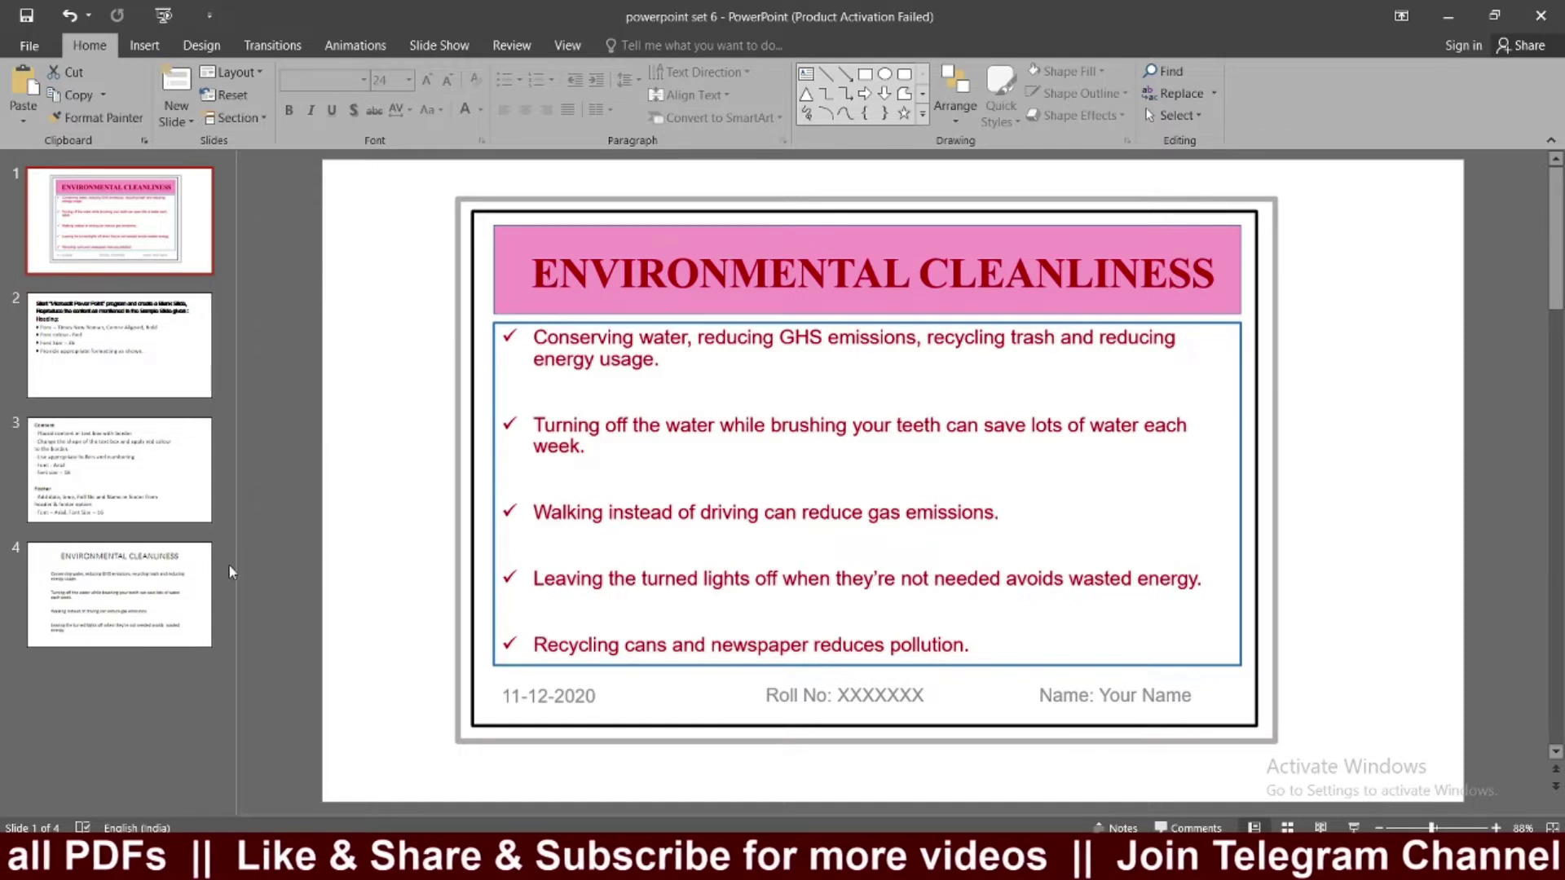
{"action": "left_click", "coordinate": [116, 590]}
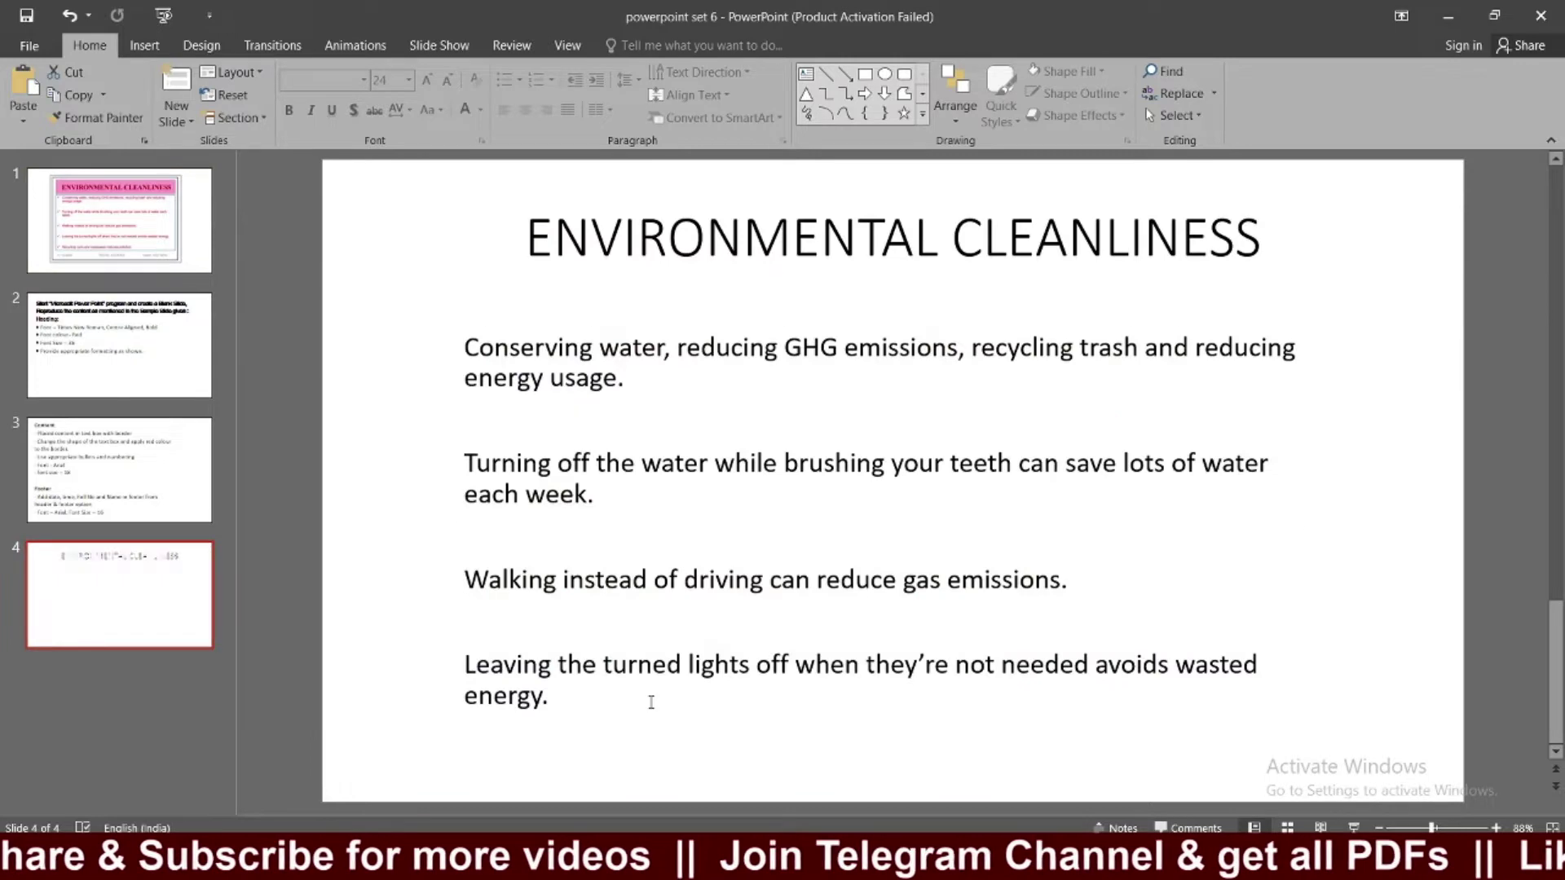
{"action": "left_click", "coordinate": [656, 697]}
{"action": "mouse_move", "coordinate": [882, 731]}
{"action": "left_mouse_down"}
{"action": "mouse_move", "coordinate": [873, 768]}
{"action": "mouse_move", "coordinate": [934, 709]}
{"action": "mouse_move", "coordinate": [903, 748]}
{"action": "mouse_move", "coordinate": [943, 753]}
{"action": "left_mouse_up"}
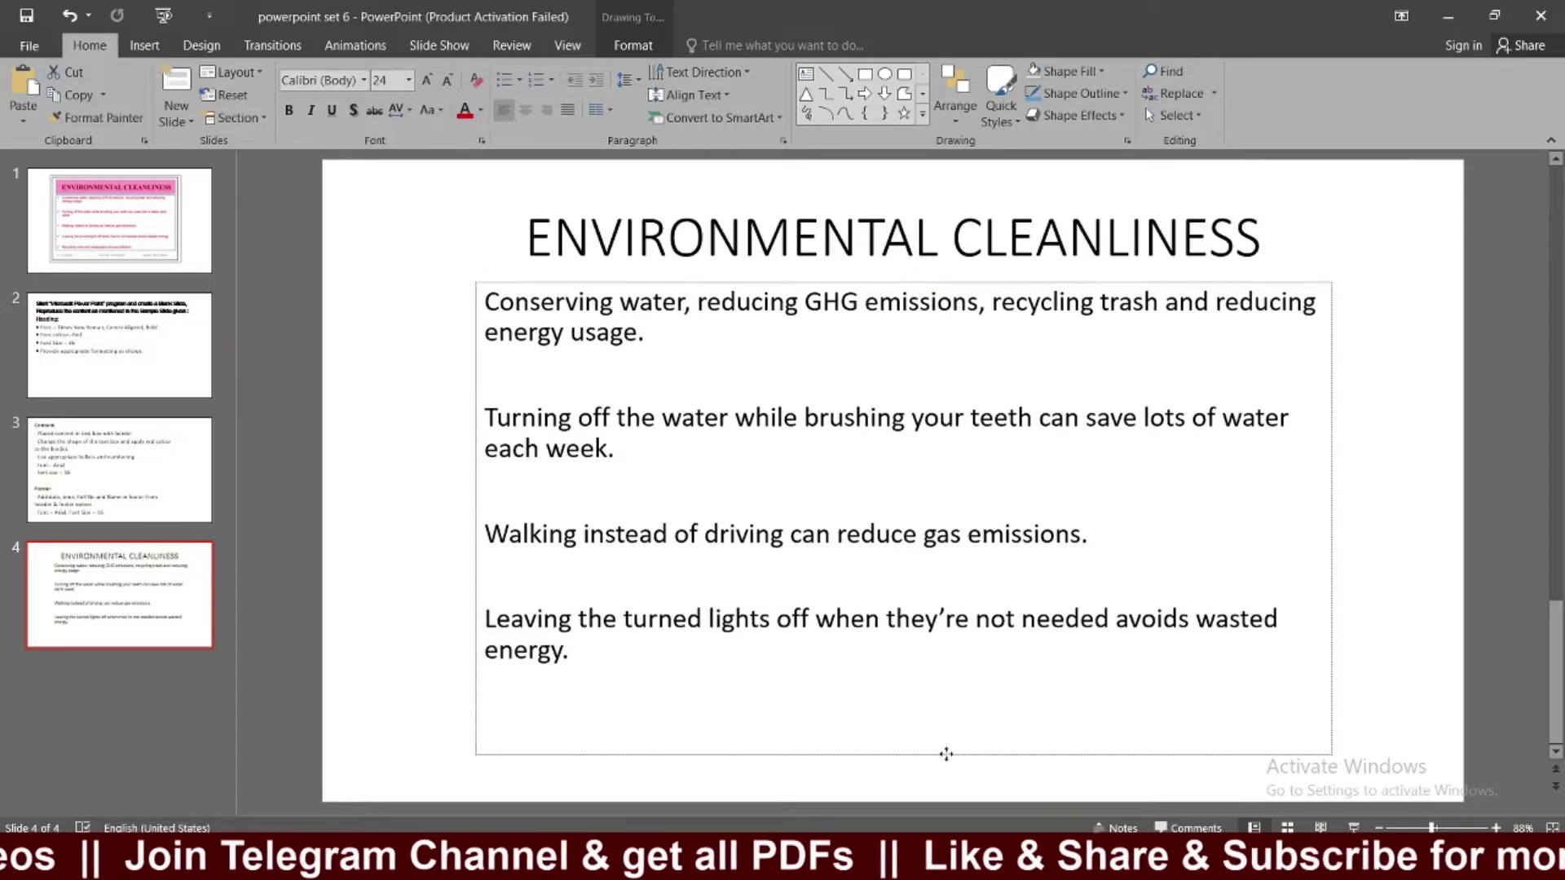
Start the fifth point on a new line with 'Recycling can and newspaper'.
{"action": "left_click", "coordinate": [204, 261]}
{"action": "left_click", "coordinate": [139, 599]}
{"action": "left_click", "coordinate": [707, 699]}
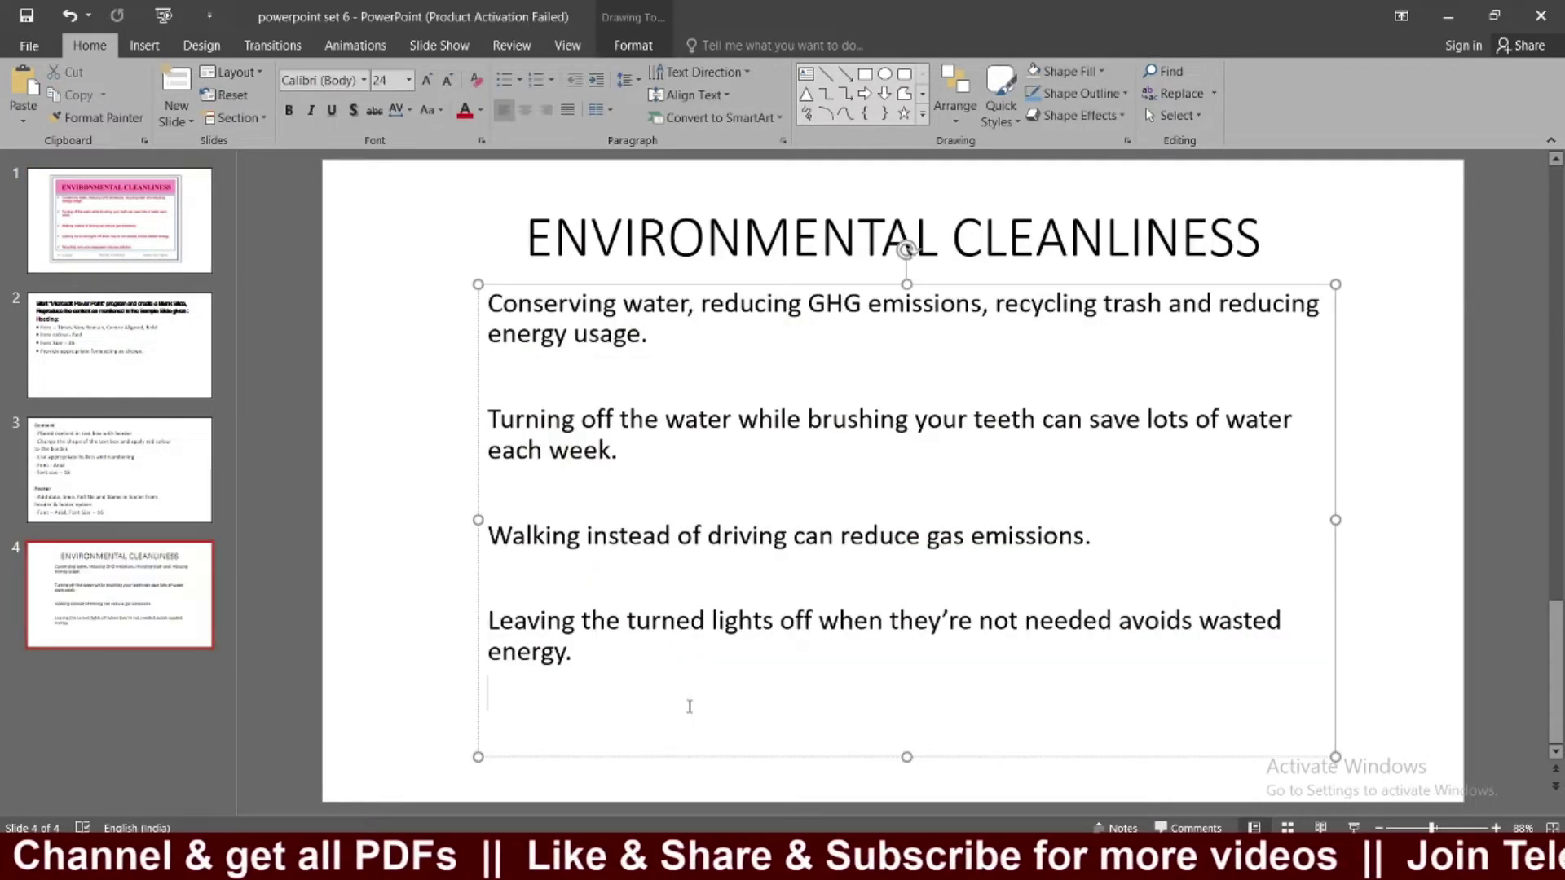
{"action": "key", "text": "Return"}
{"action": "type", "text": "Recycling can and newspaper"}
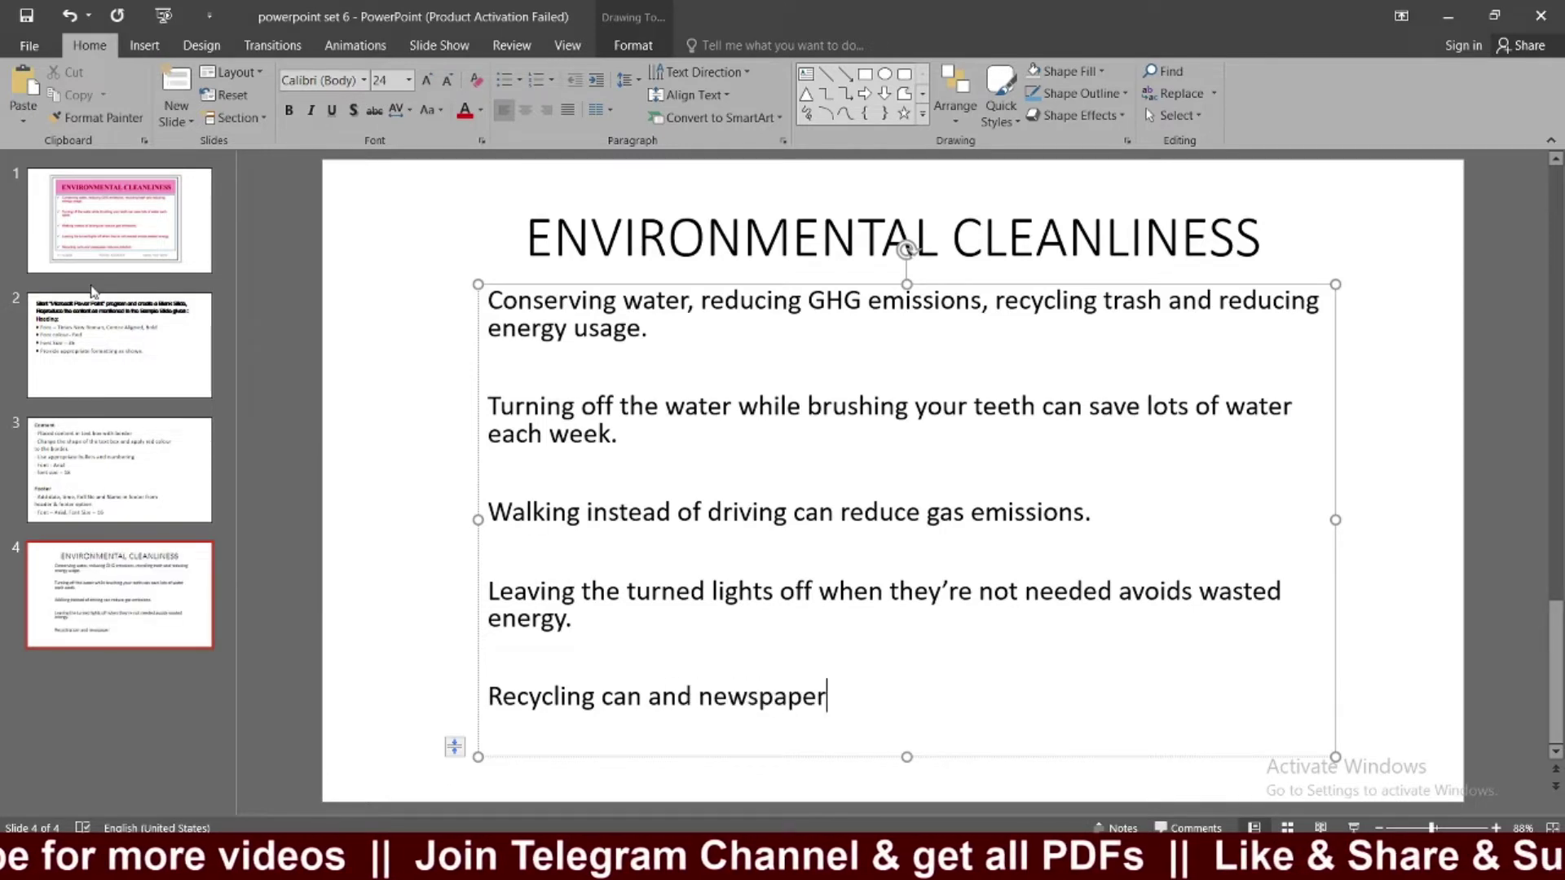
Finish the fifth point with 'reduces pollution.' and nudge the body box right and down.
{"action": "left_click", "coordinate": [115, 238]}
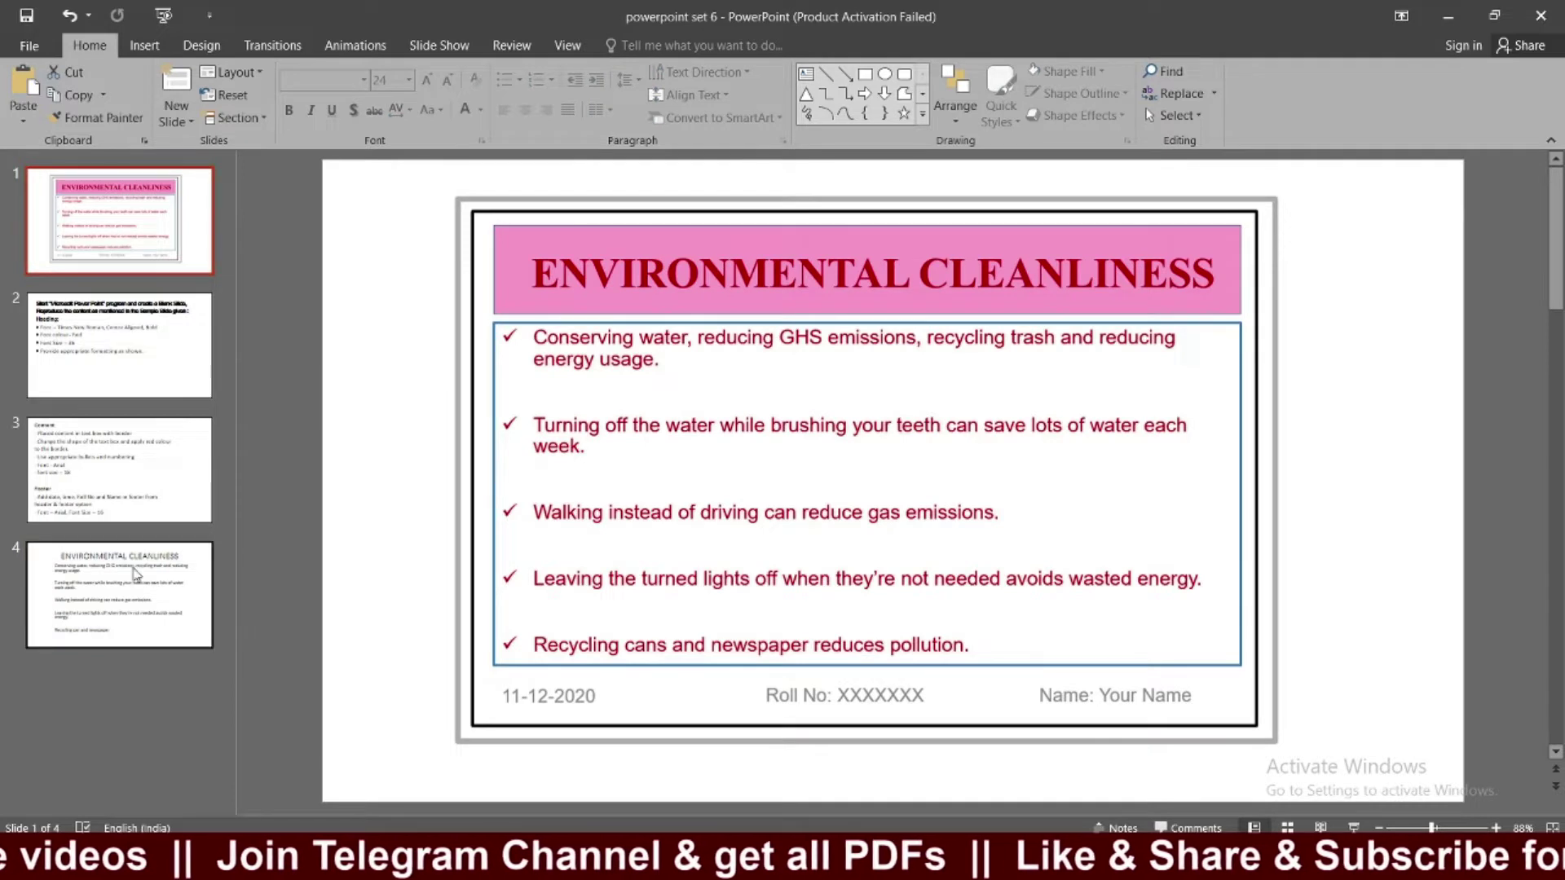
{"action": "left_click", "coordinate": [155, 582]}
{"action": "left_click", "coordinate": [842, 693]}
{"action": "type", "text": "reduces poll"}
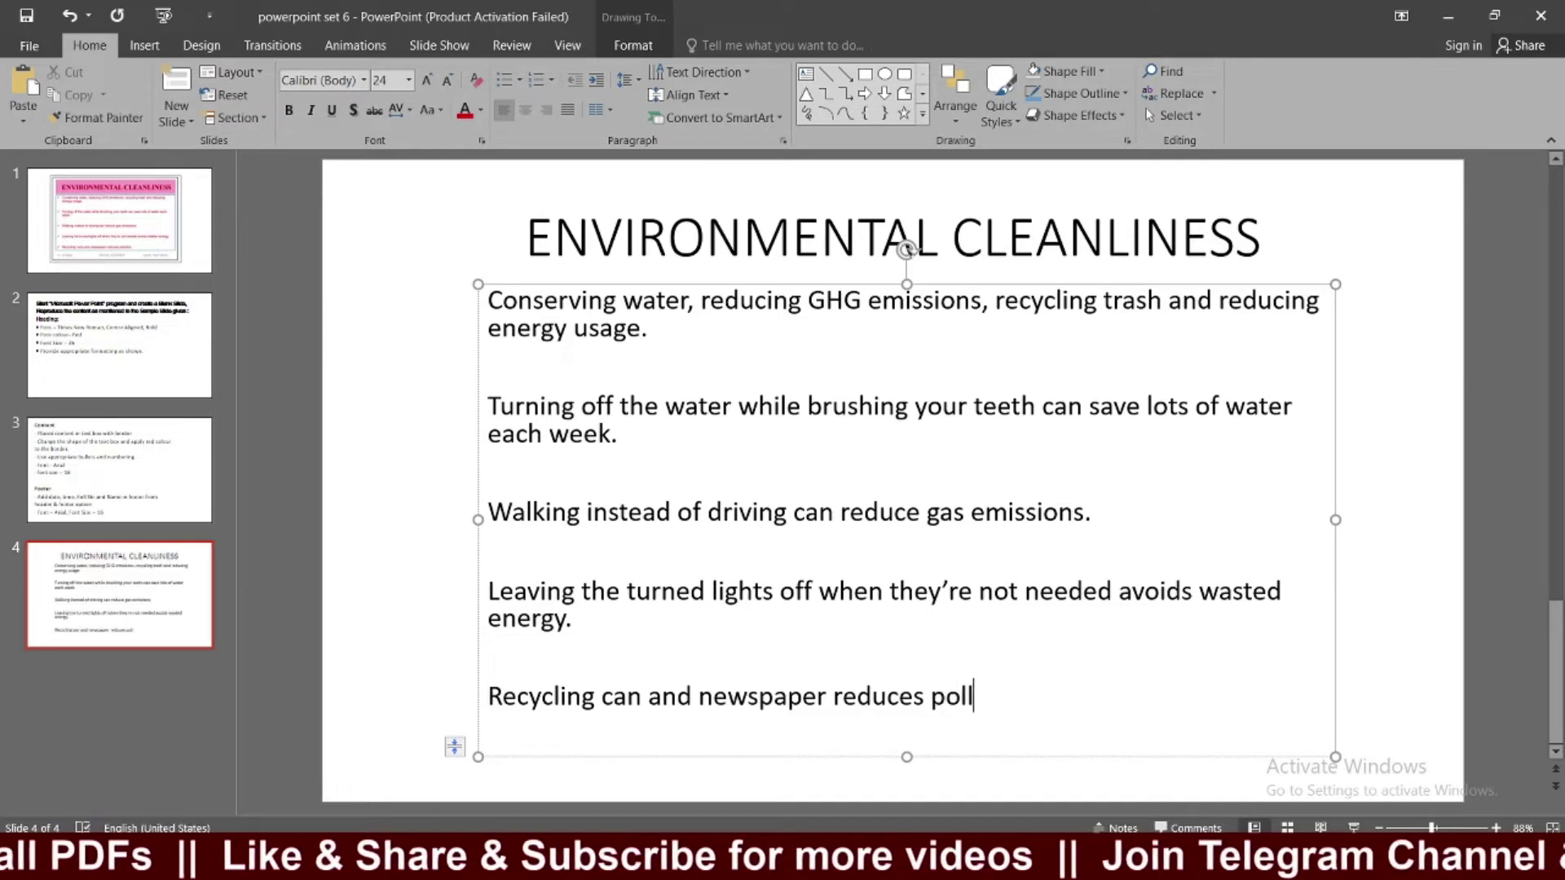
{"action": "type", "text": "ution."}
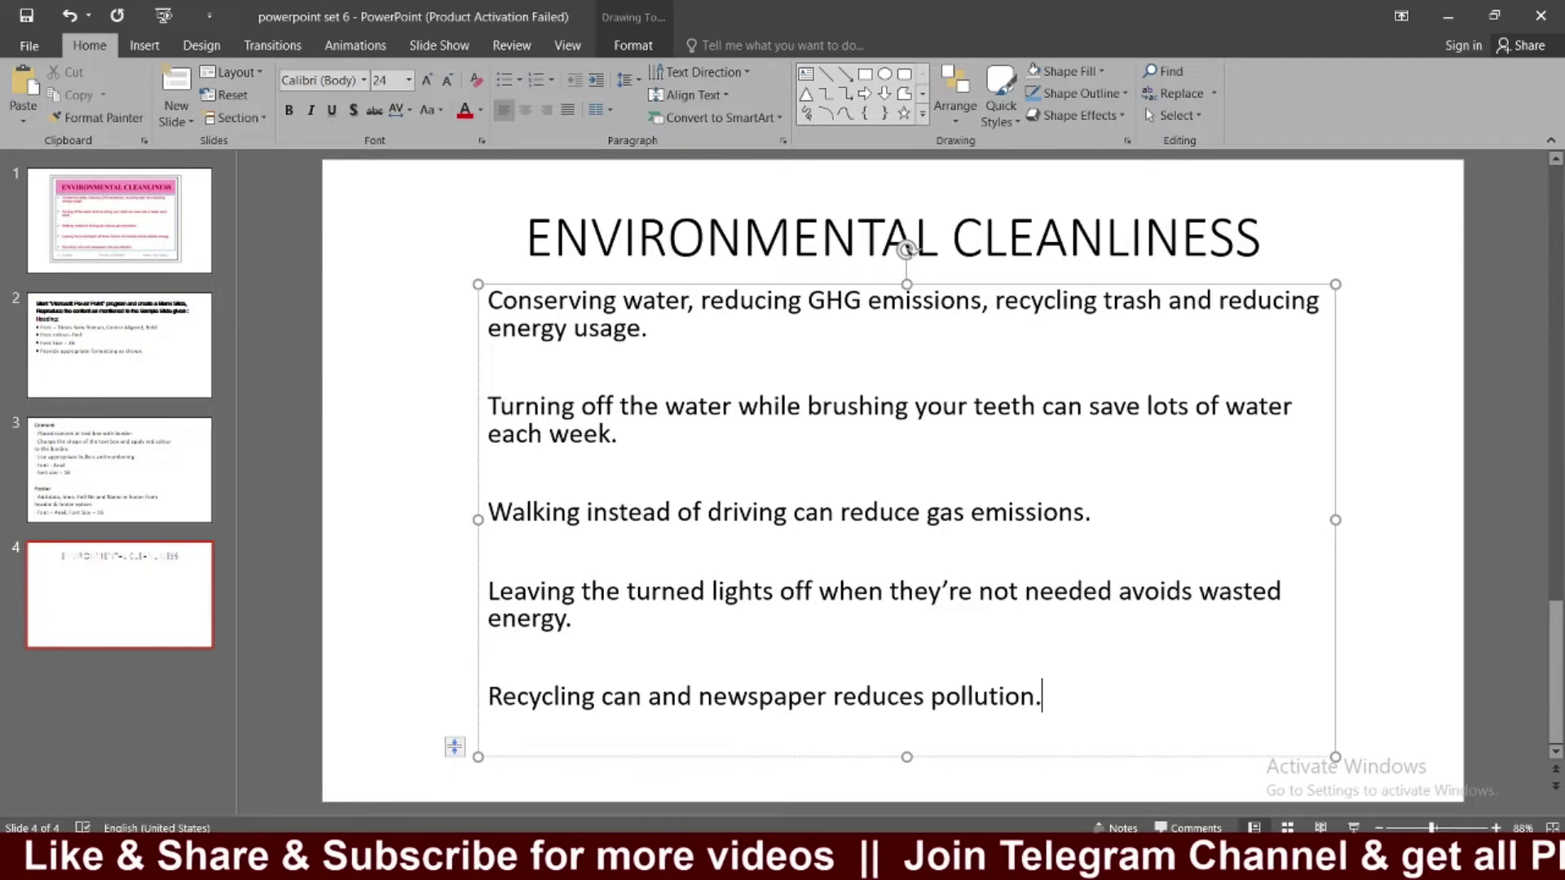
{"action": "left_click", "coordinate": [62, 188]}
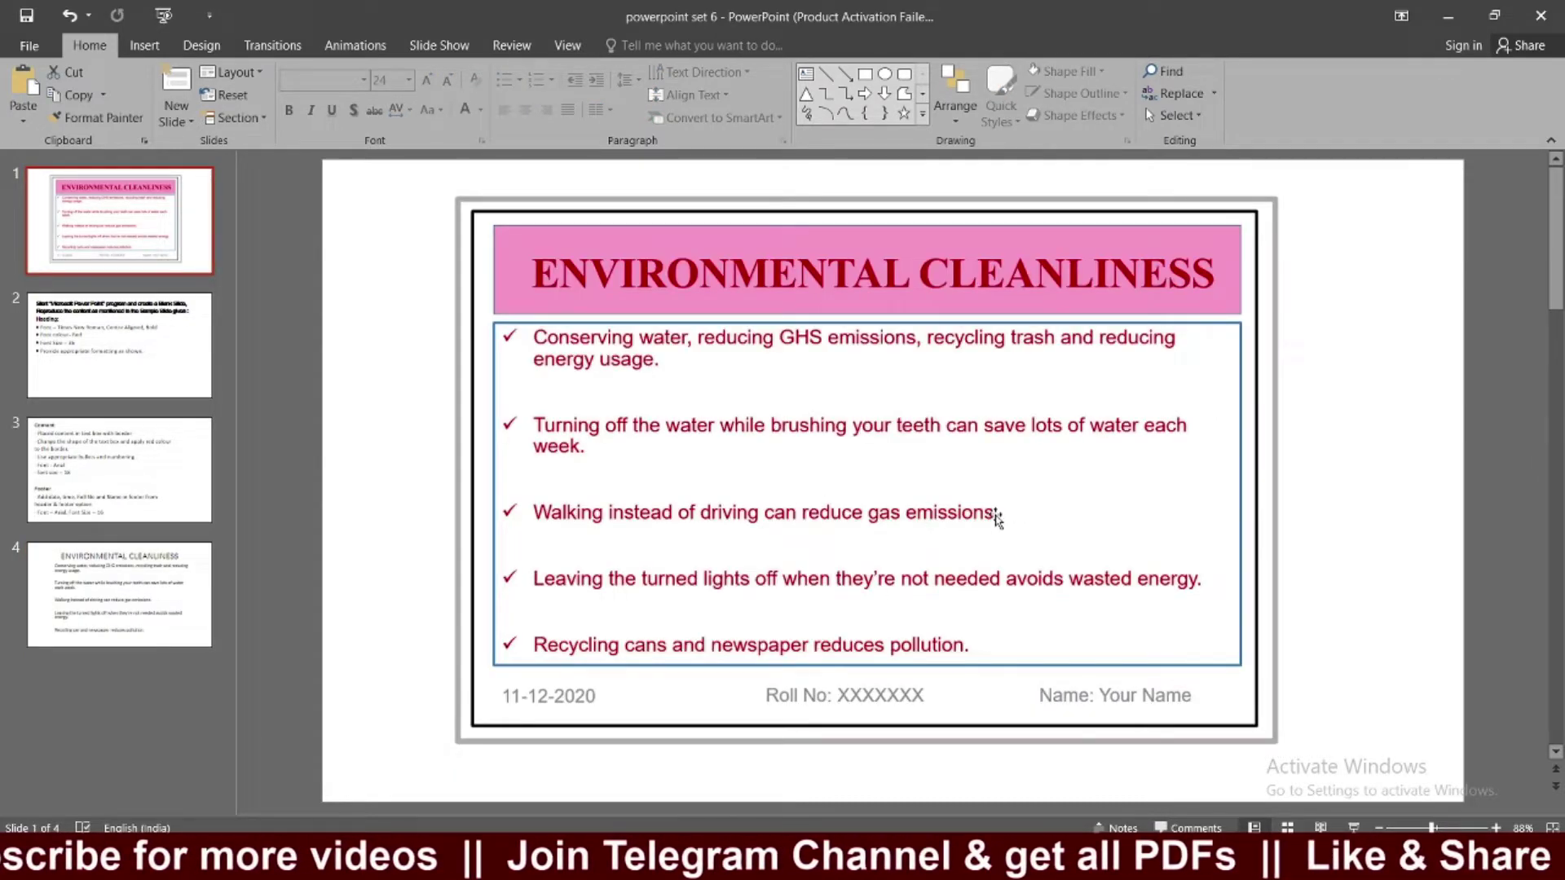
{"action": "left_click", "coordinate": [175, 582]}
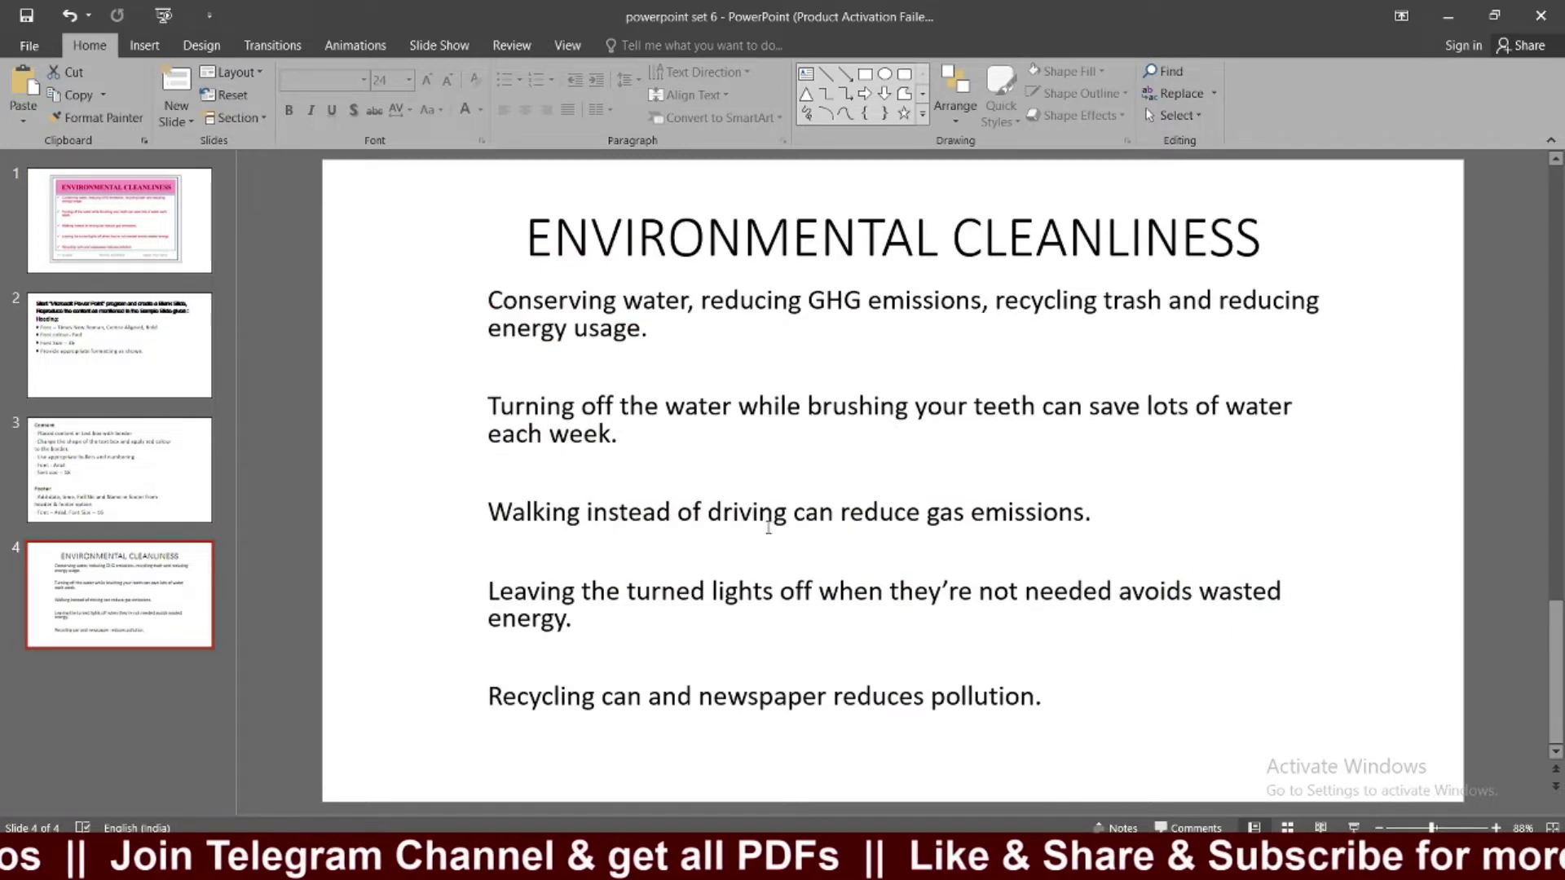
{"action": "left_click", "coordinate": [775, 704]}
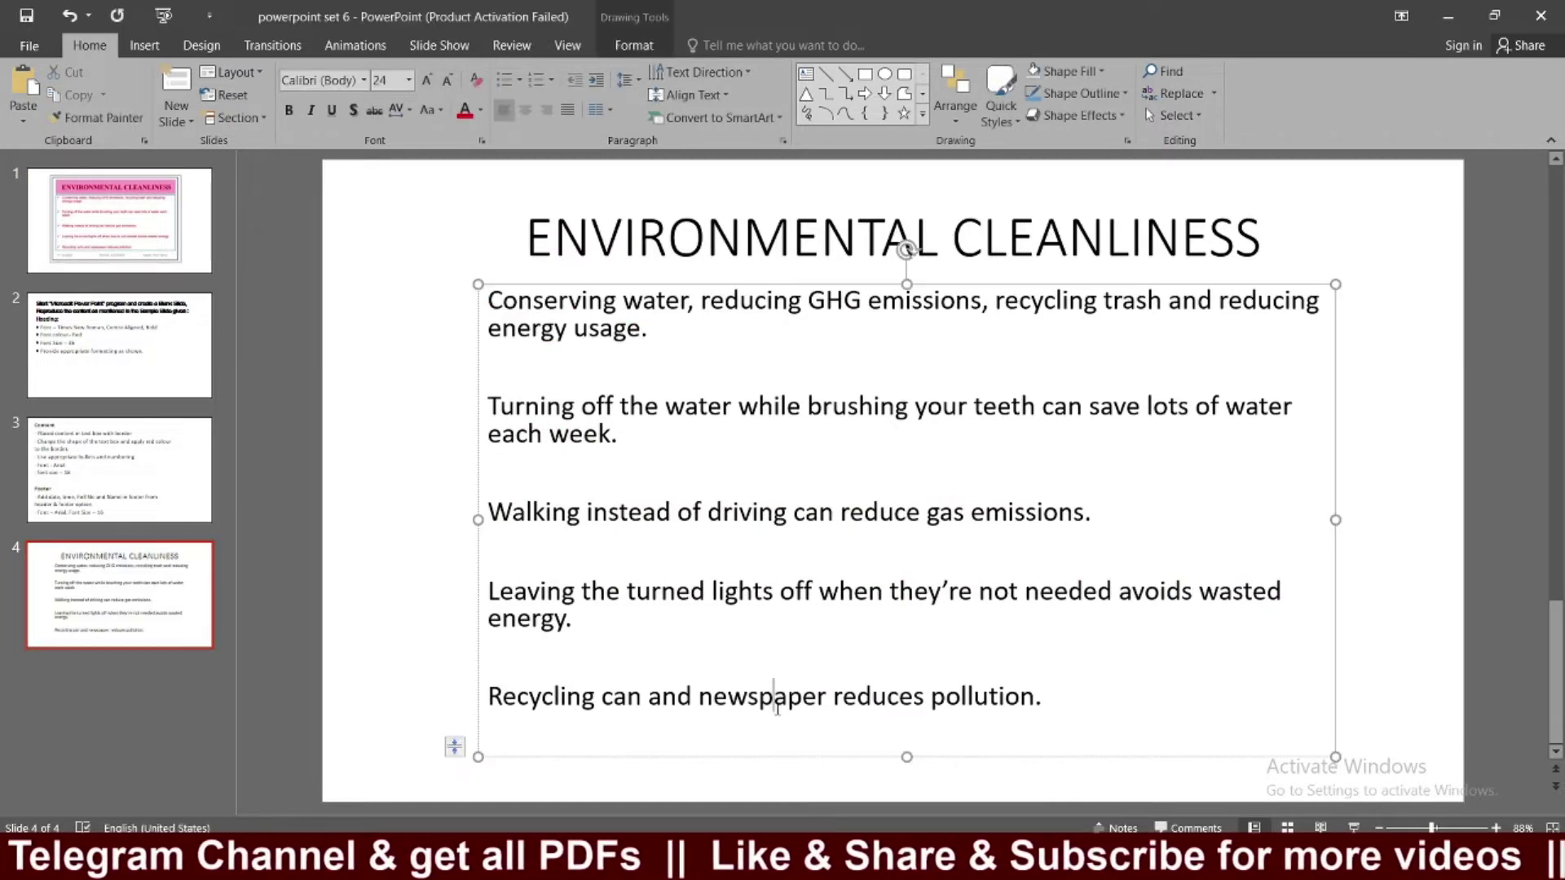
{"action": "left_click_drag", "start_coordinate": [787, 738], "coordinate": [809, 753]}
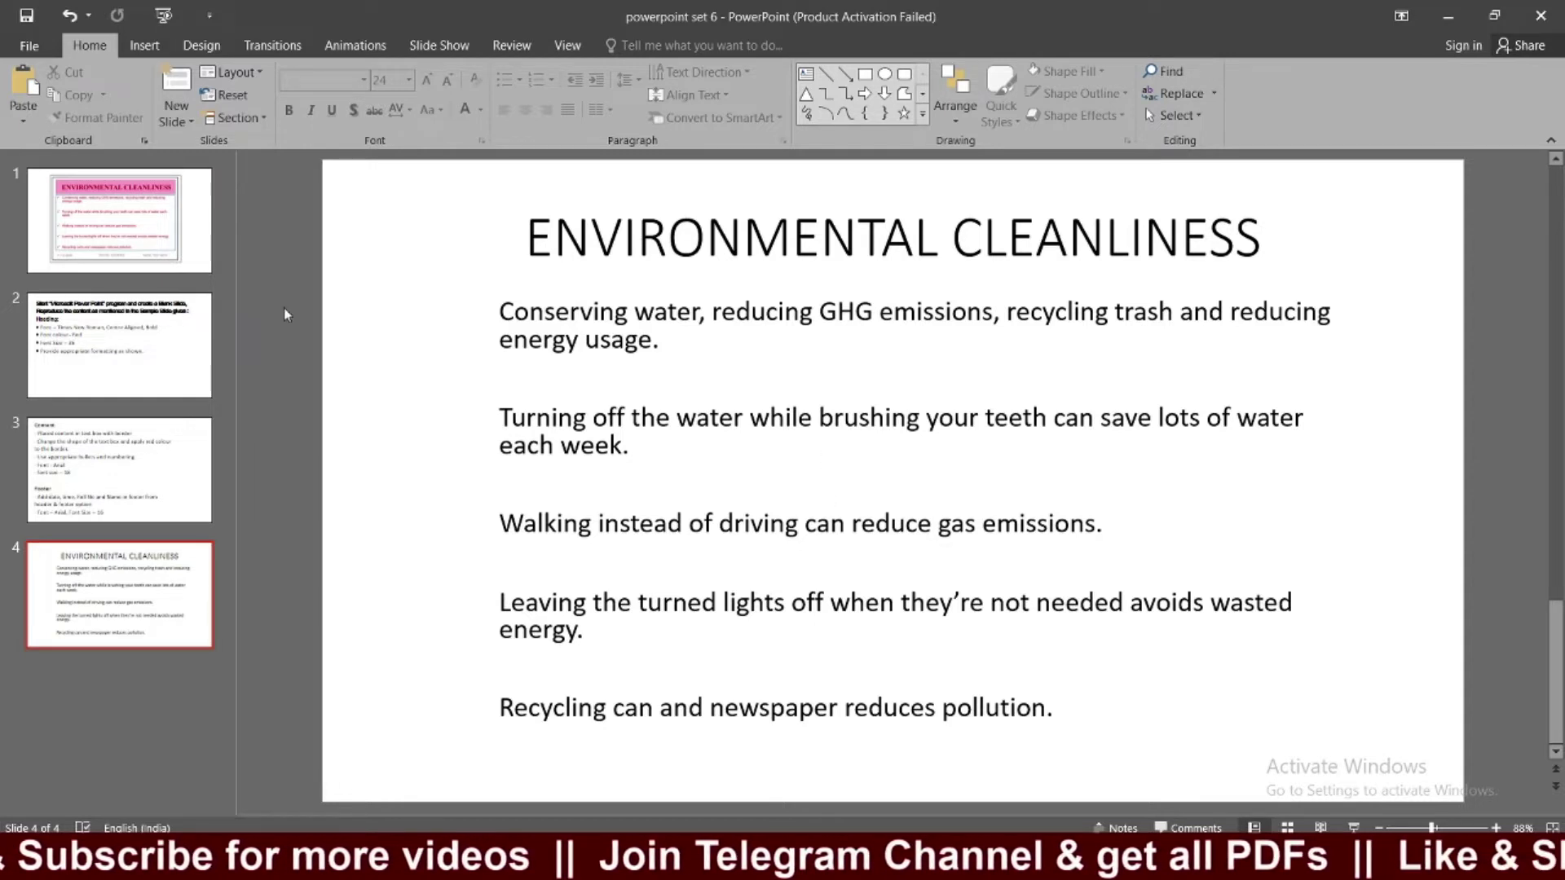
Review the heading requirements on the instructions slide, then select all of slide 4's heading text.
{"action": "key", "text": "Home"}
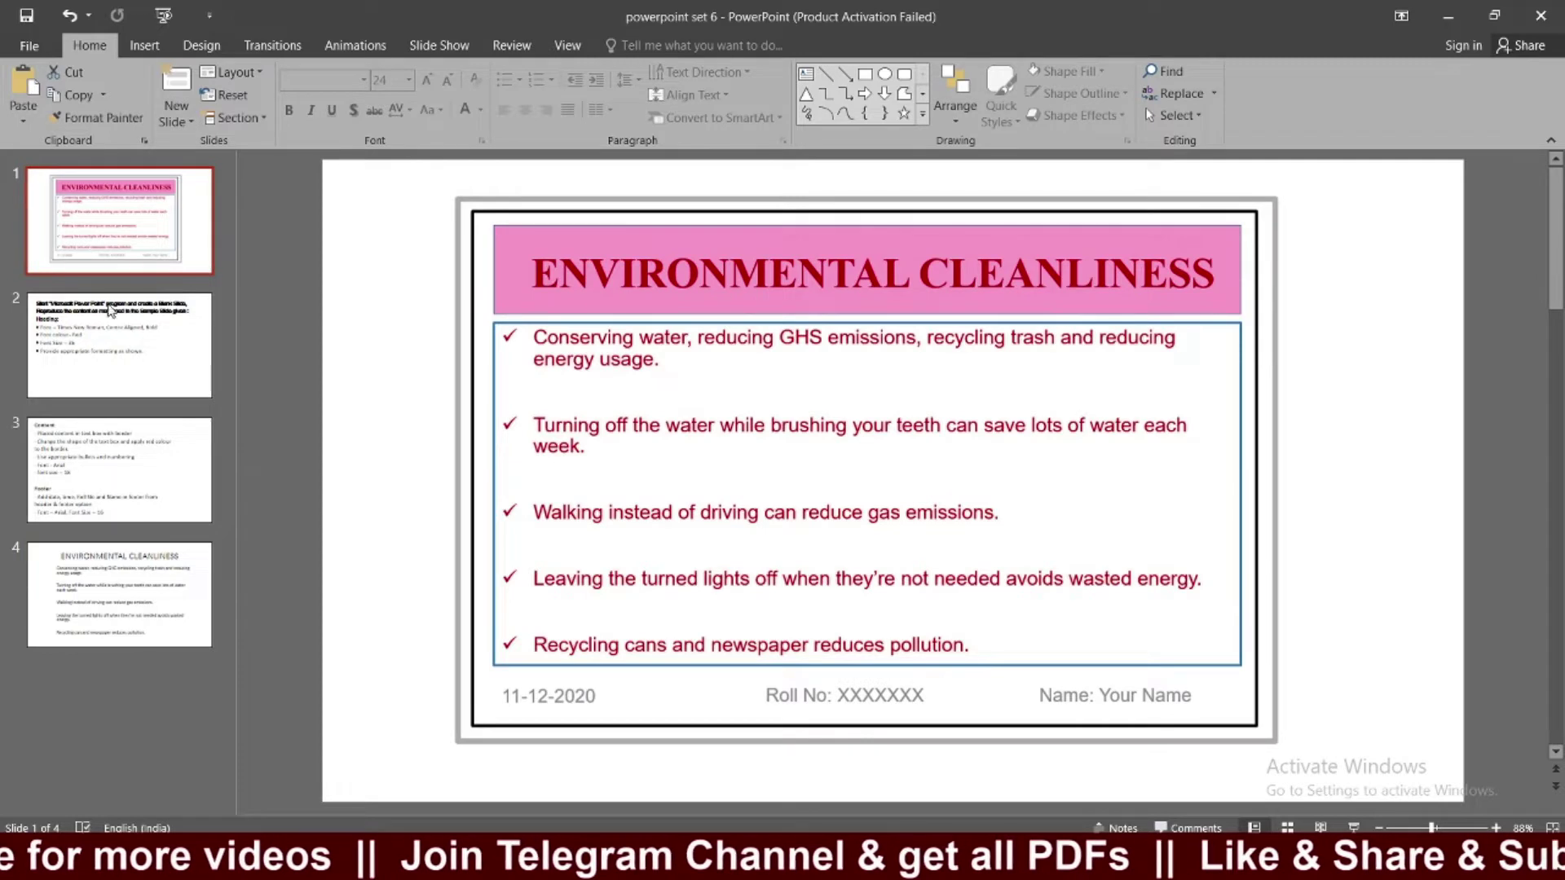
{"action": "left_click", "coordinate": [110, 310]}
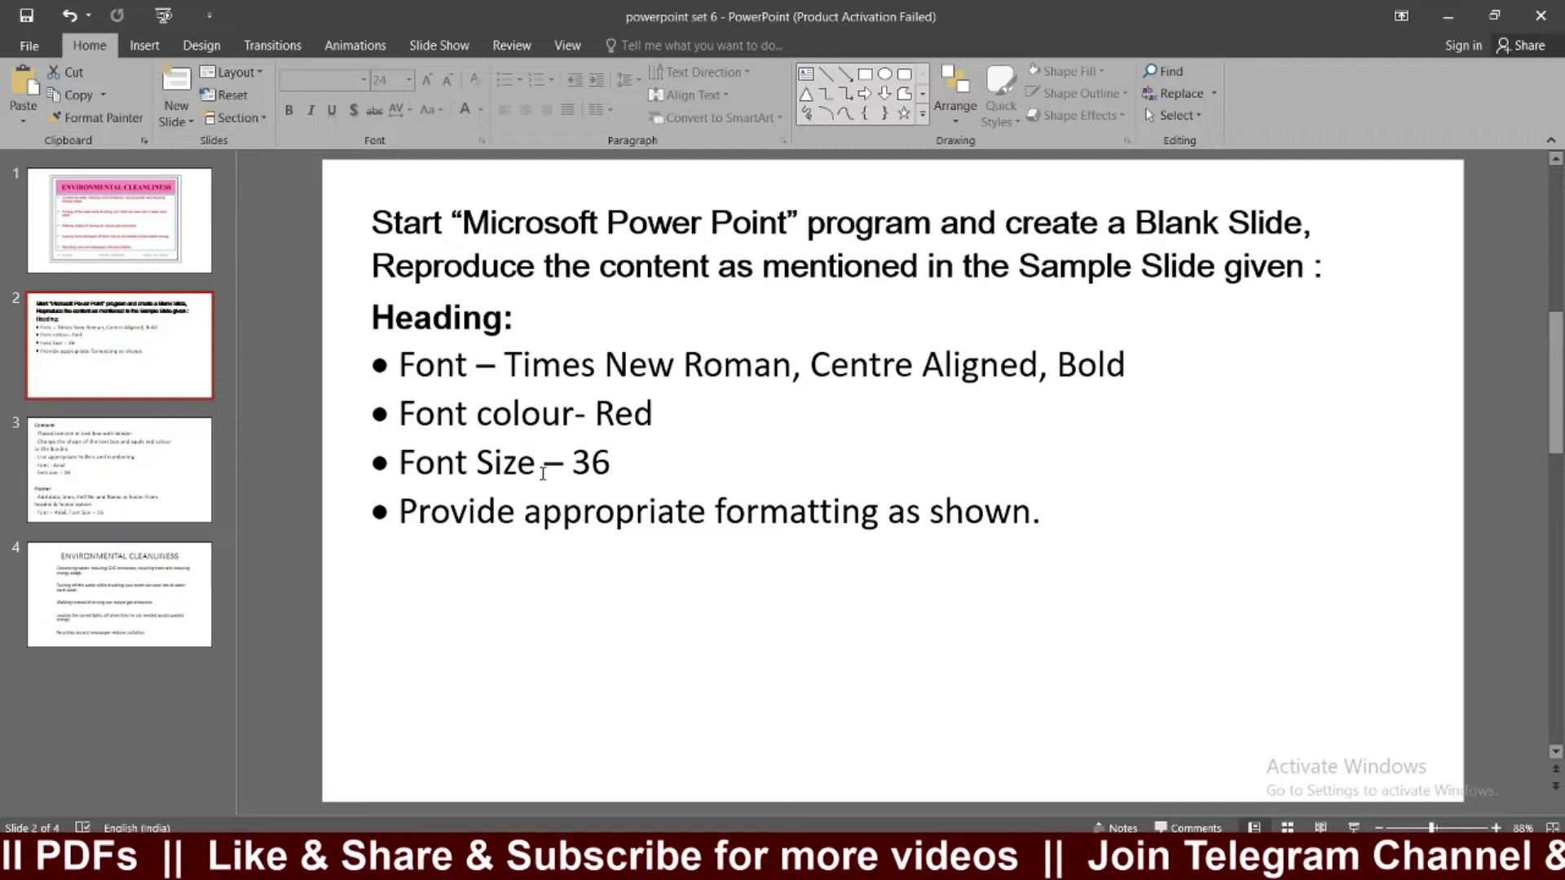
{"action": "key", "text": "Down"}
{"action": "key", "text": "Down"}
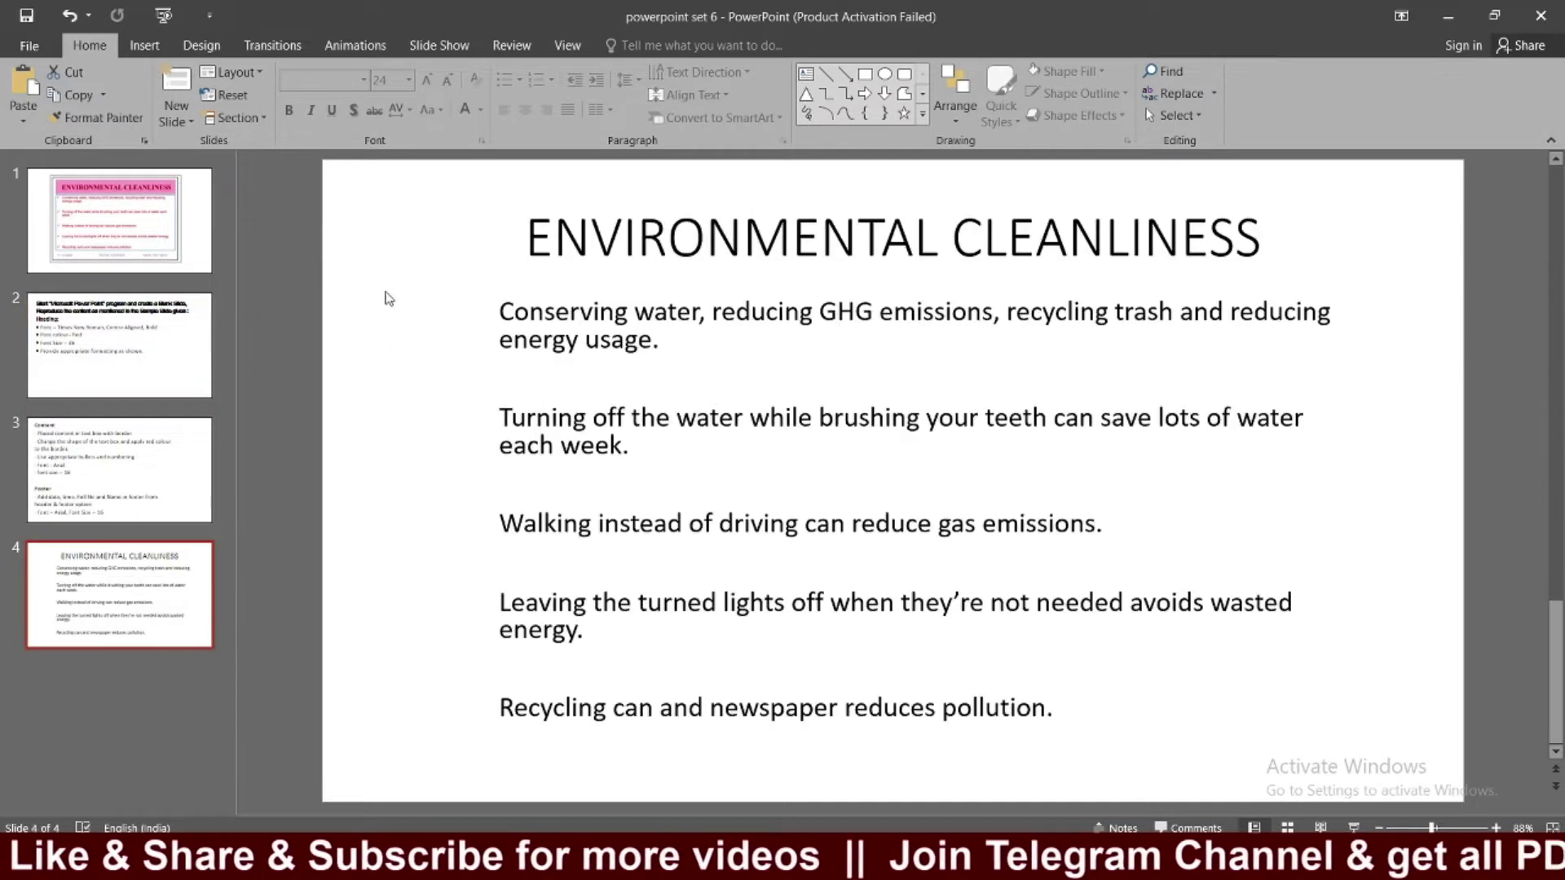
{"action": "left_click", "coordinate": [776, 256]}
{"action": "key", "text": "ctrl+a"}
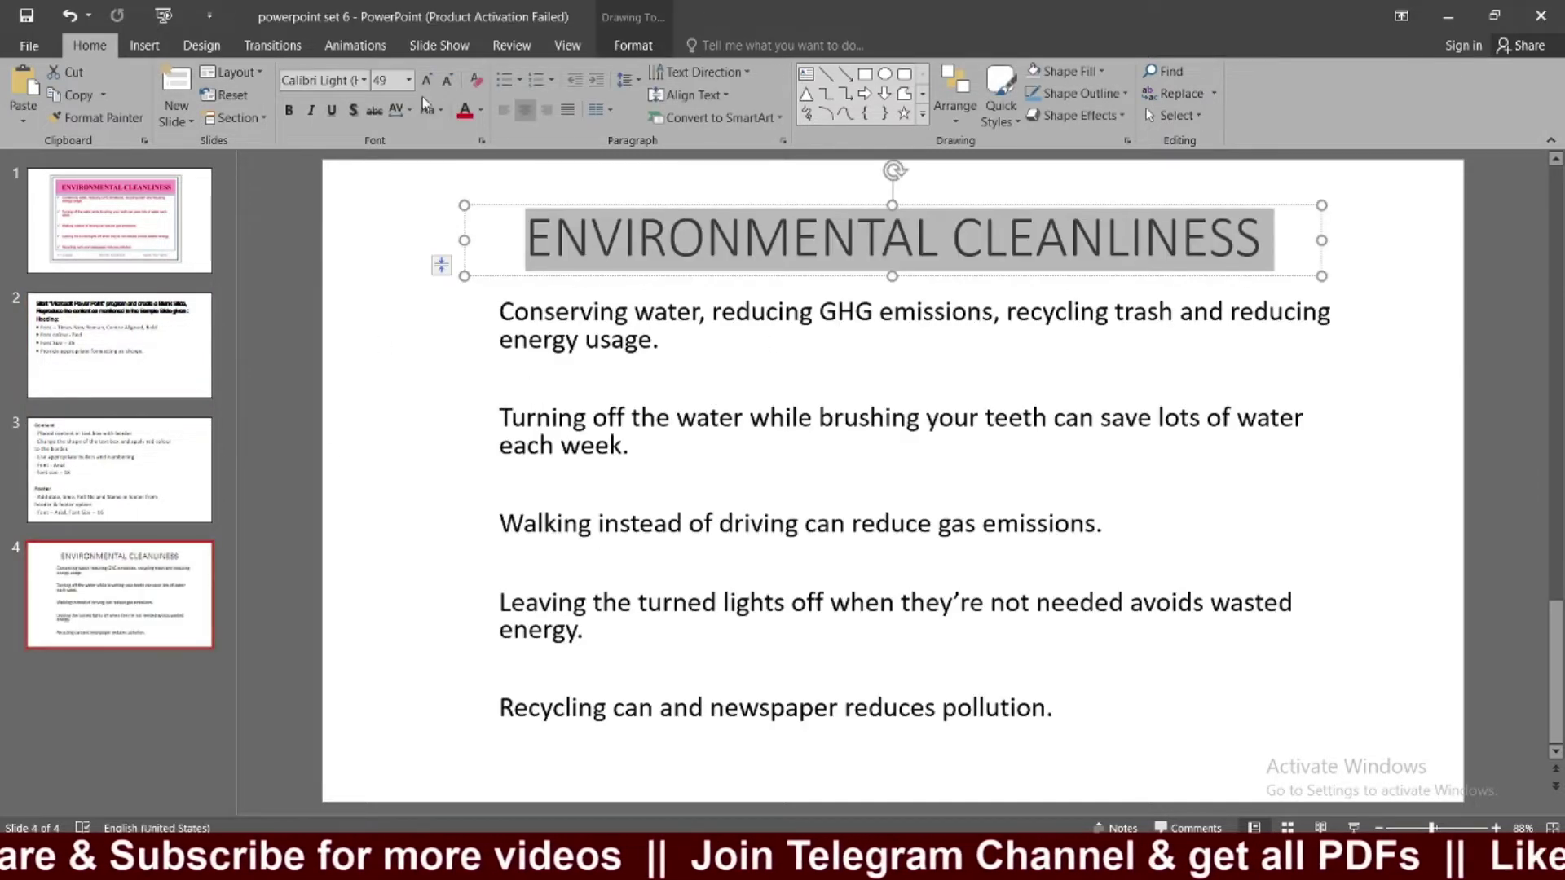
Check the sample and slide 2 requirements, then set the slide 4 heading to Times New Roman.
{"action": "left_click", "coordinate": [384, 77]}
{"action": "left_click", "coordinate": [135, 259]}
{"action": "left_click", "coordinate": [150, 377]}
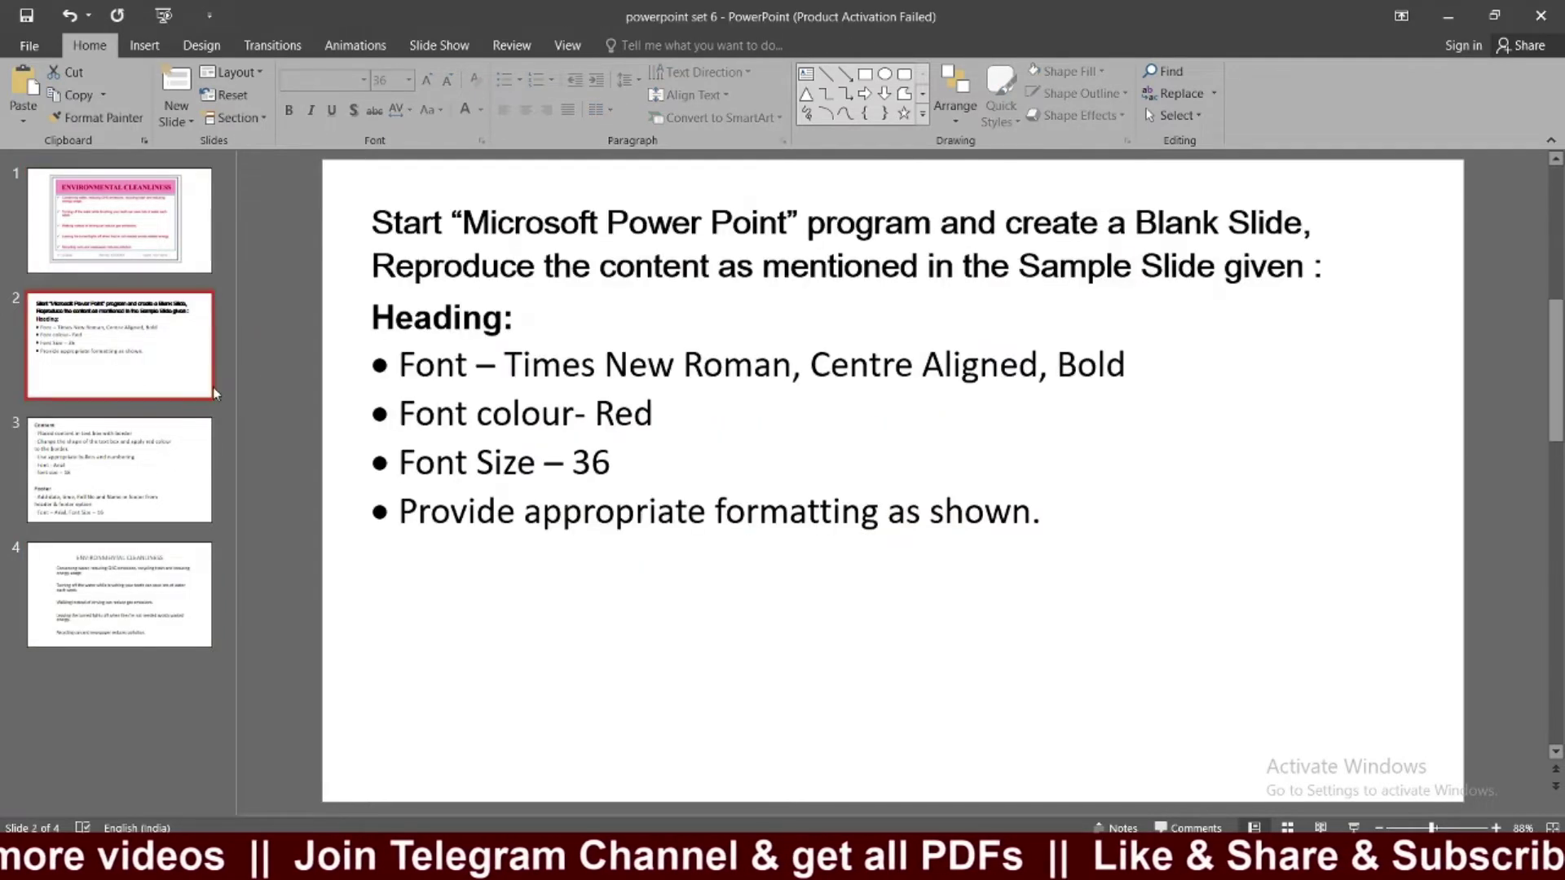
{"action": "left_click", "coordinate": [120, 609]}
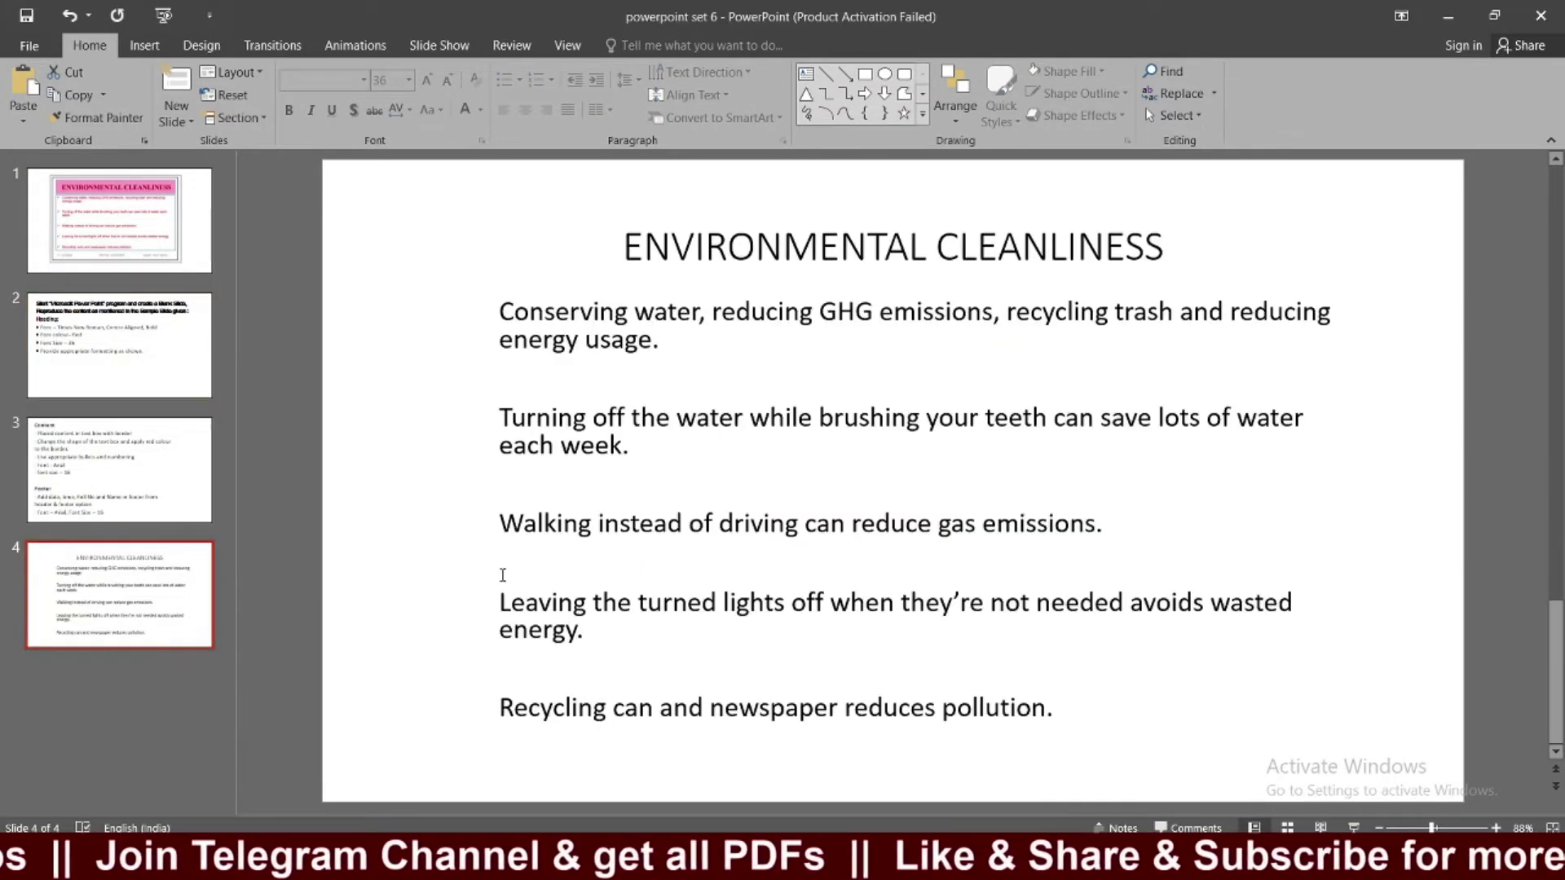
{"action": "left_click", "coordinate": [753, 262]}
{"action": "triple_click", "coordinate": [754, 263]}
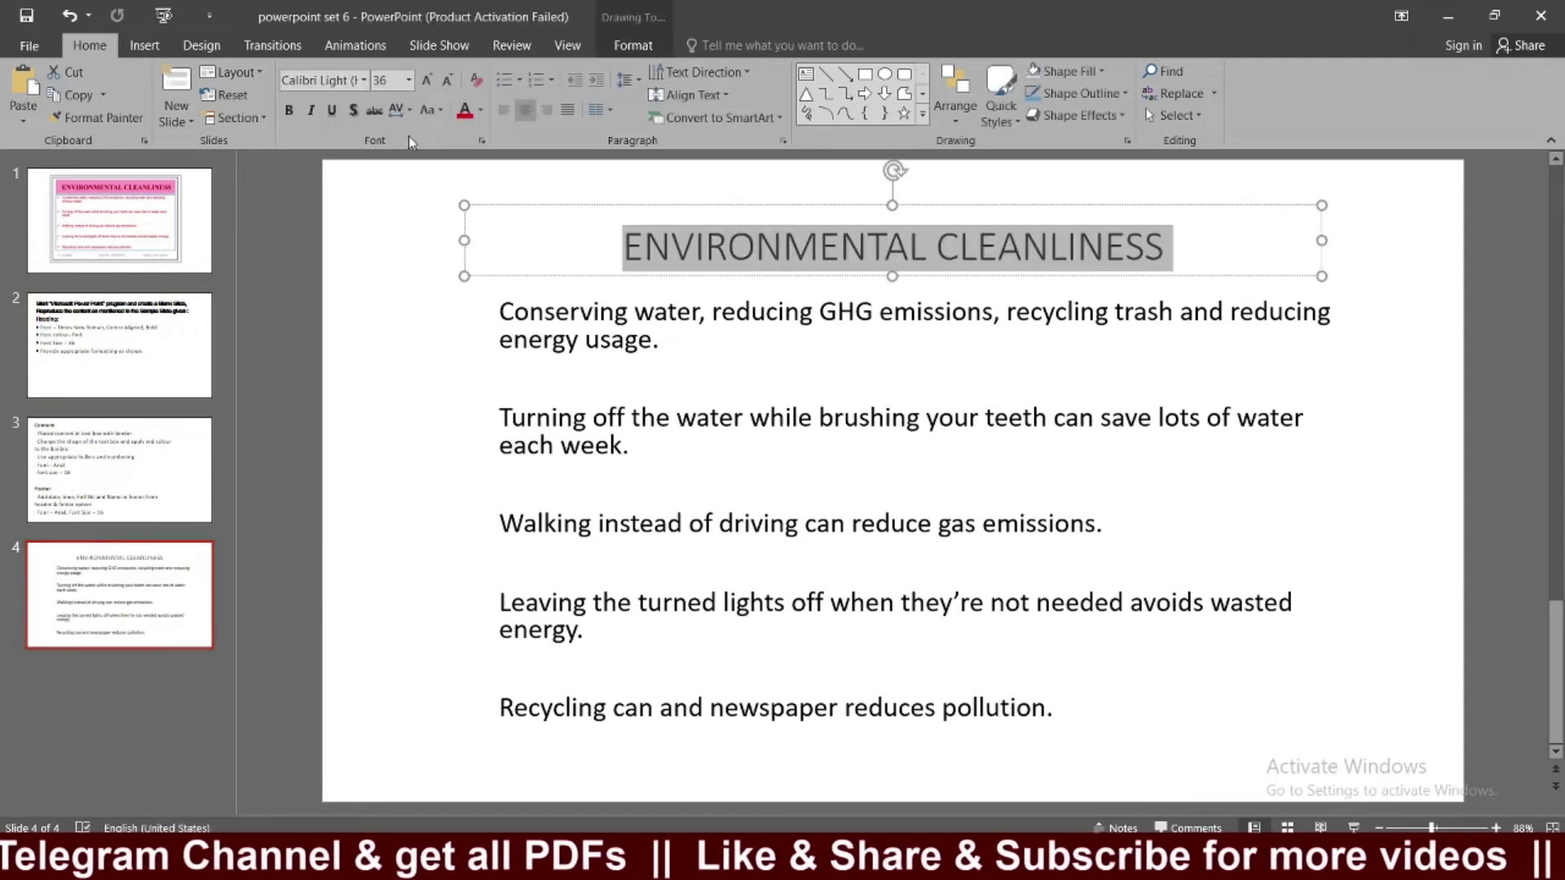
{"action": "type", "text": "Times New Roman"}
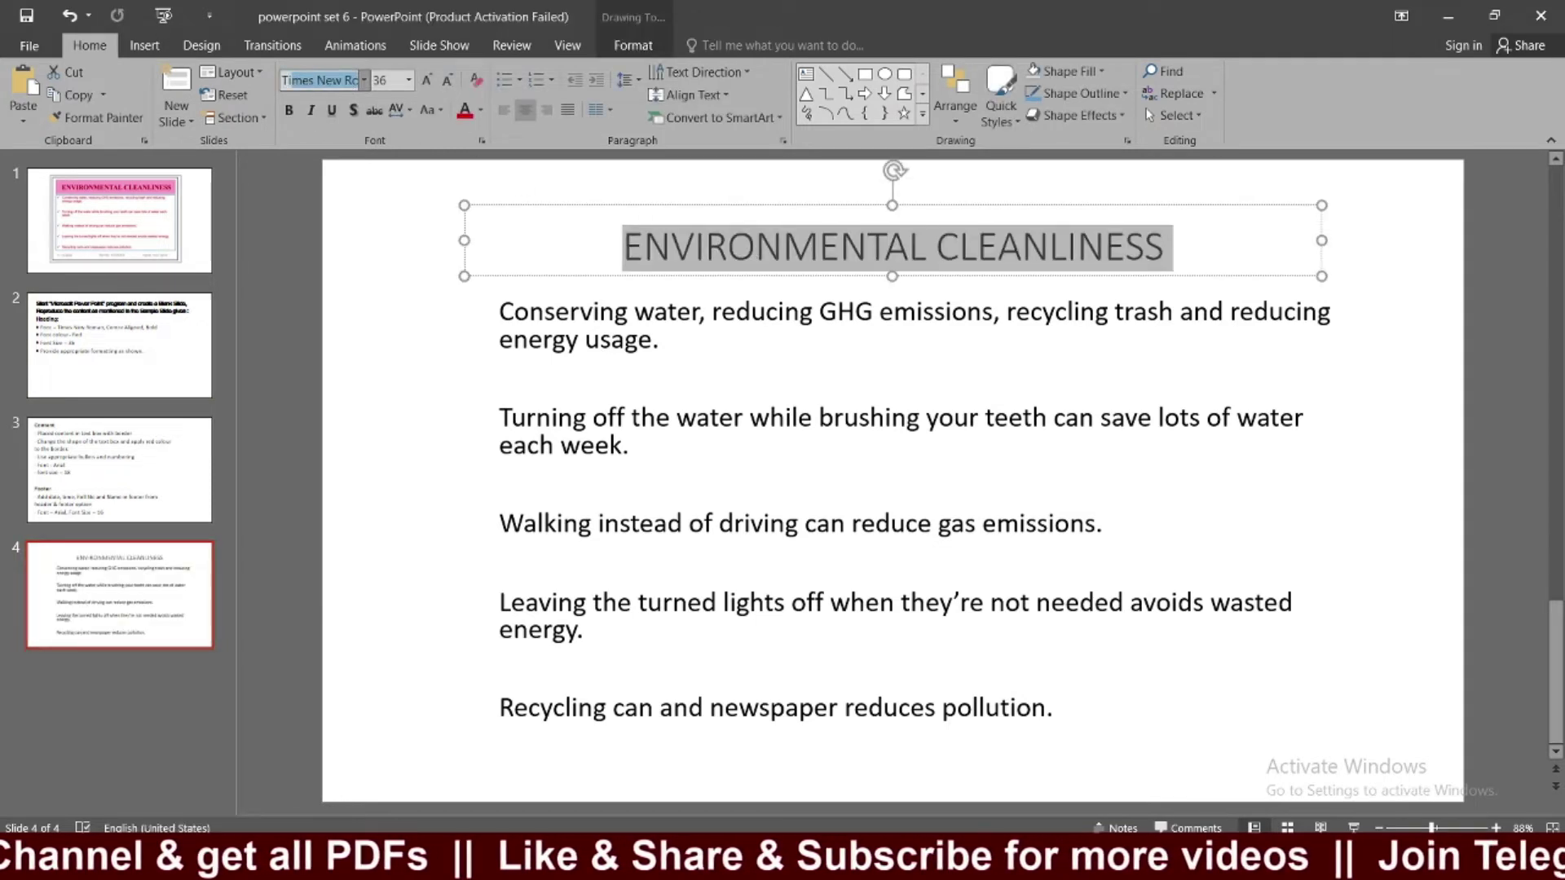
{"action": "key", "text": "Return"}
Make the ENVIRONMENTAL CLEANLINESS heading bold and keep it centre aligned.
{"action": "left_click", "coordinate": [143, 352]}
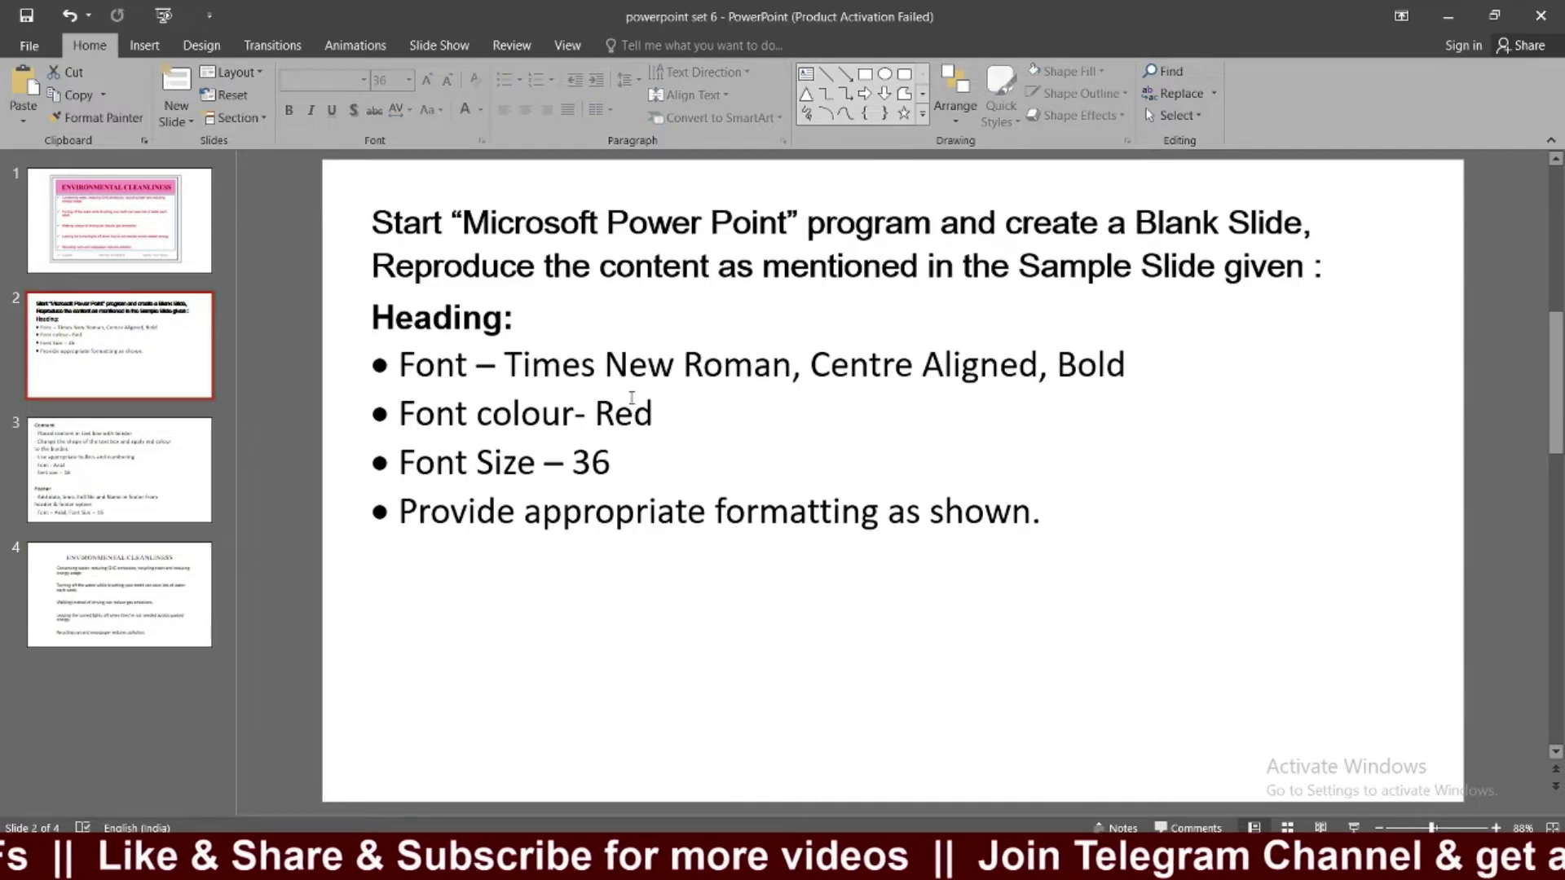
{"action": "left_click", "coordinate": [163, 587]}
{"action": "left_click", "coordinate": [721, 253]}
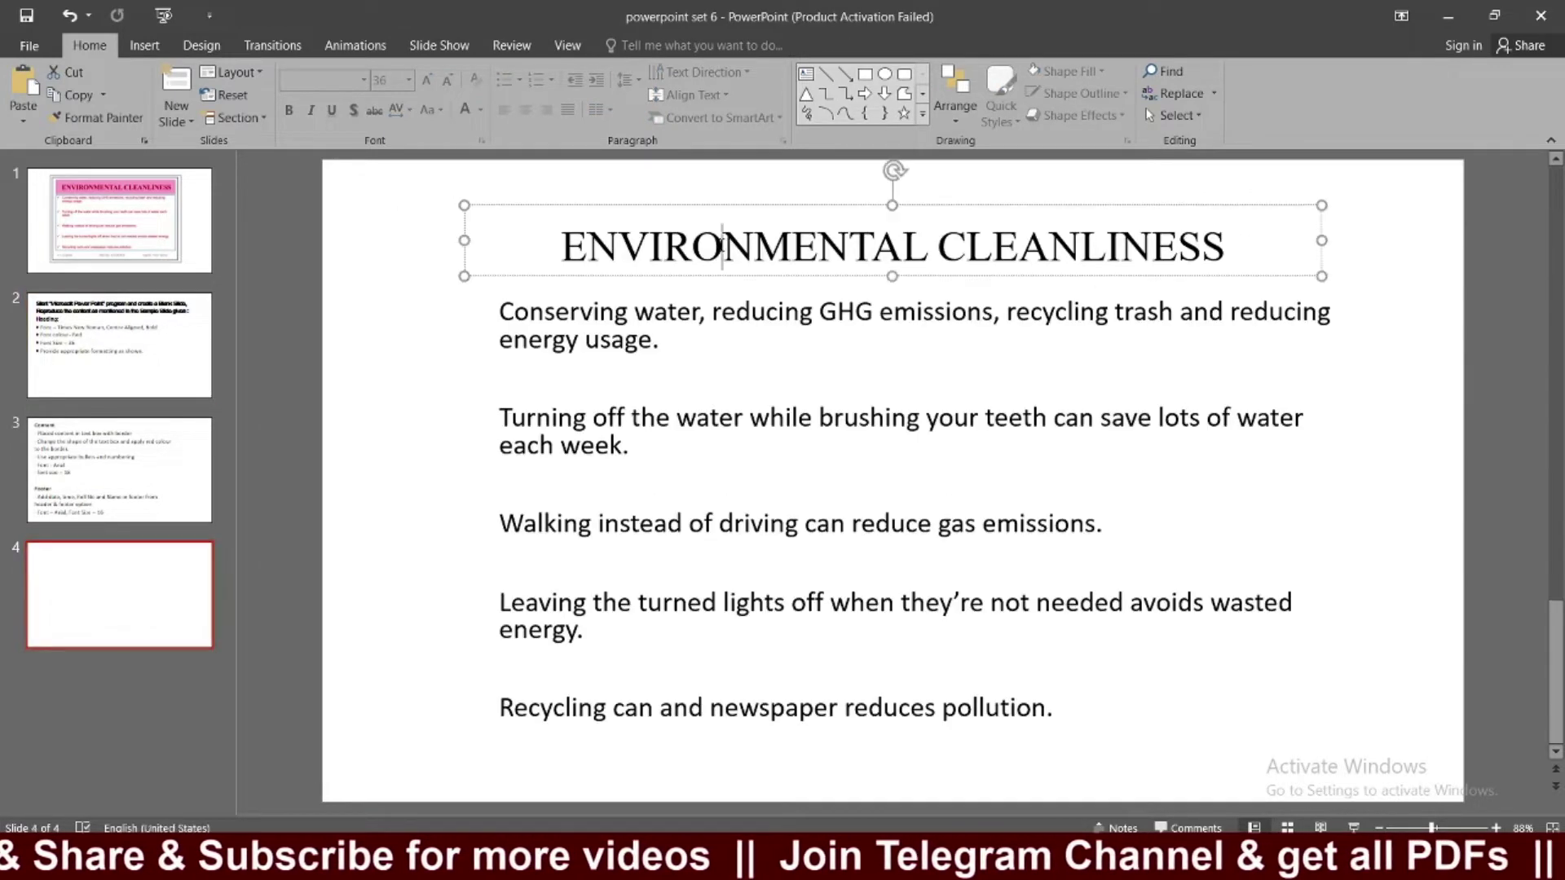
{"action": "triple_click", "coordinate": [720, 253]}
{"action": "left_click", "coordinate": [288, 110]}
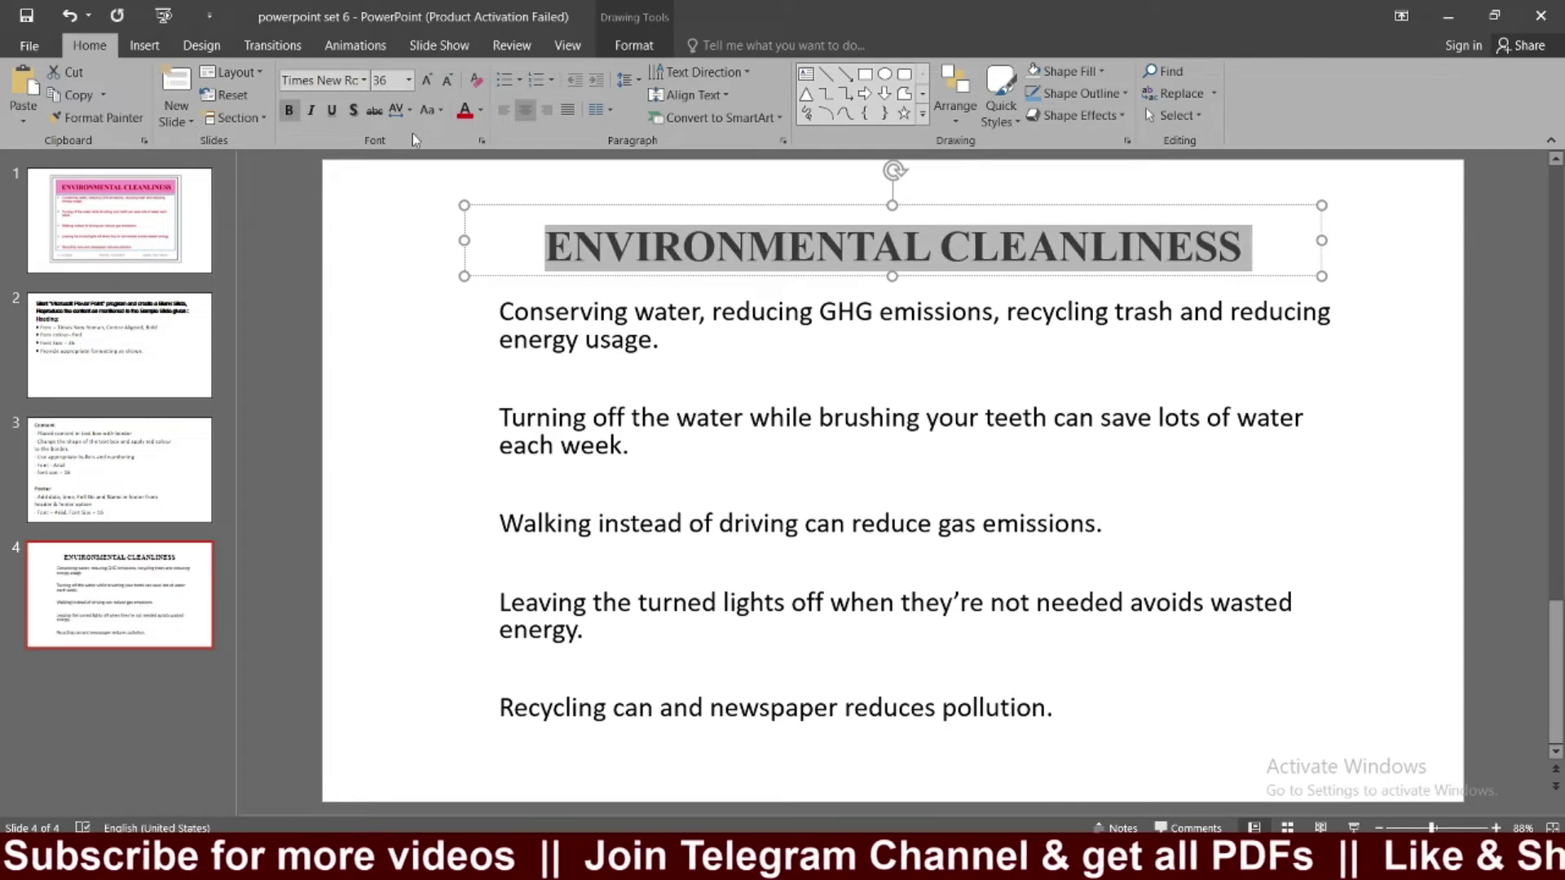
{"action": "left_click", "coordinate": [526, 111]}
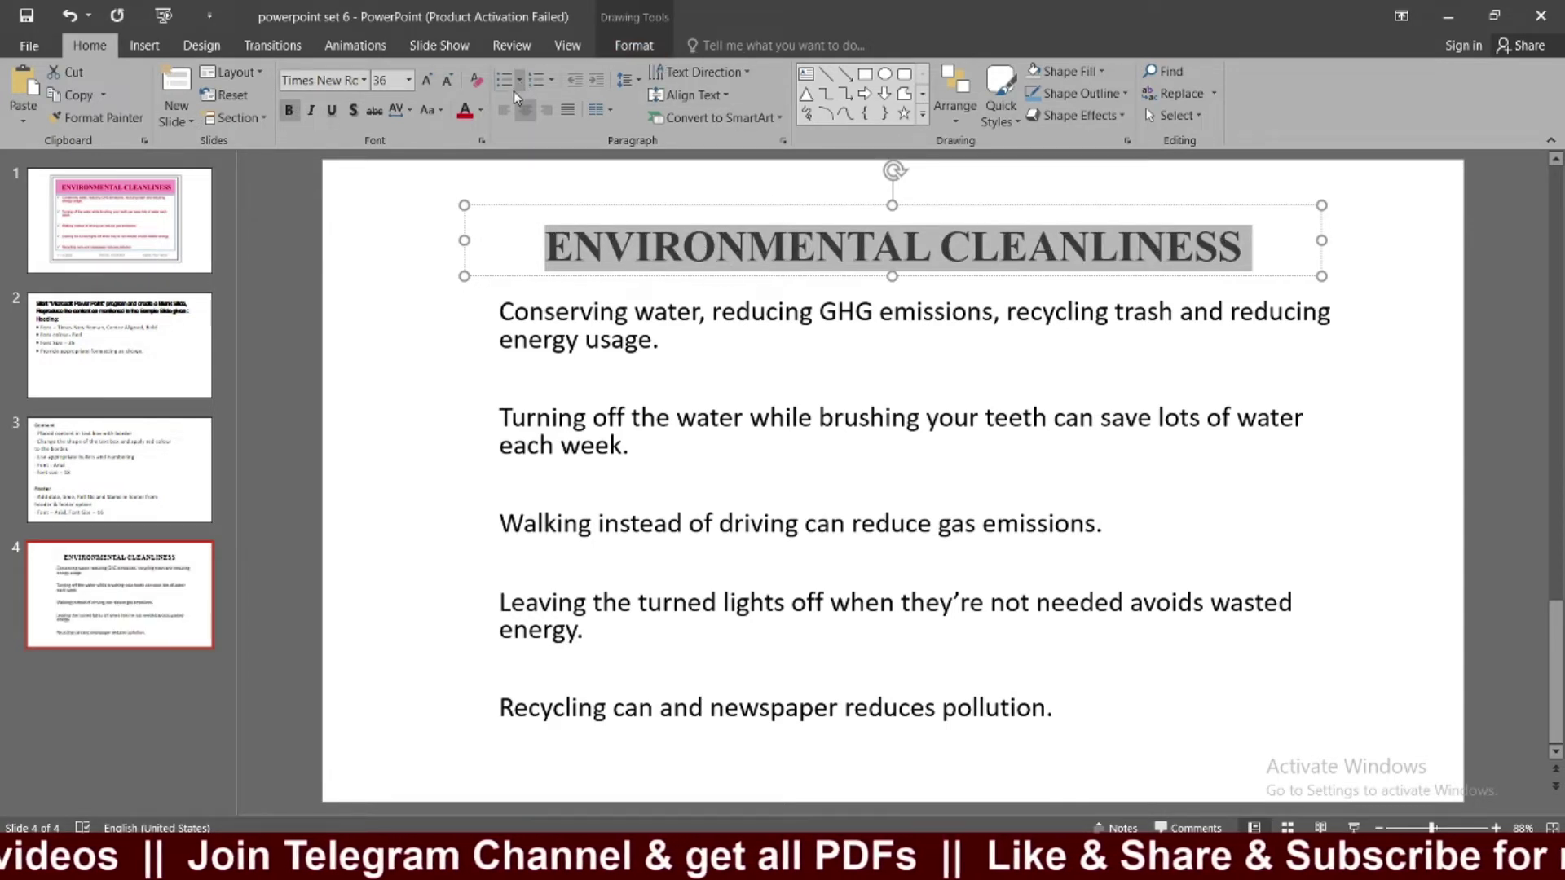
Compare against the sample and instructions, then reselect all of the heading text.
{"action": "left_click", "coordinate": [181, 222]}
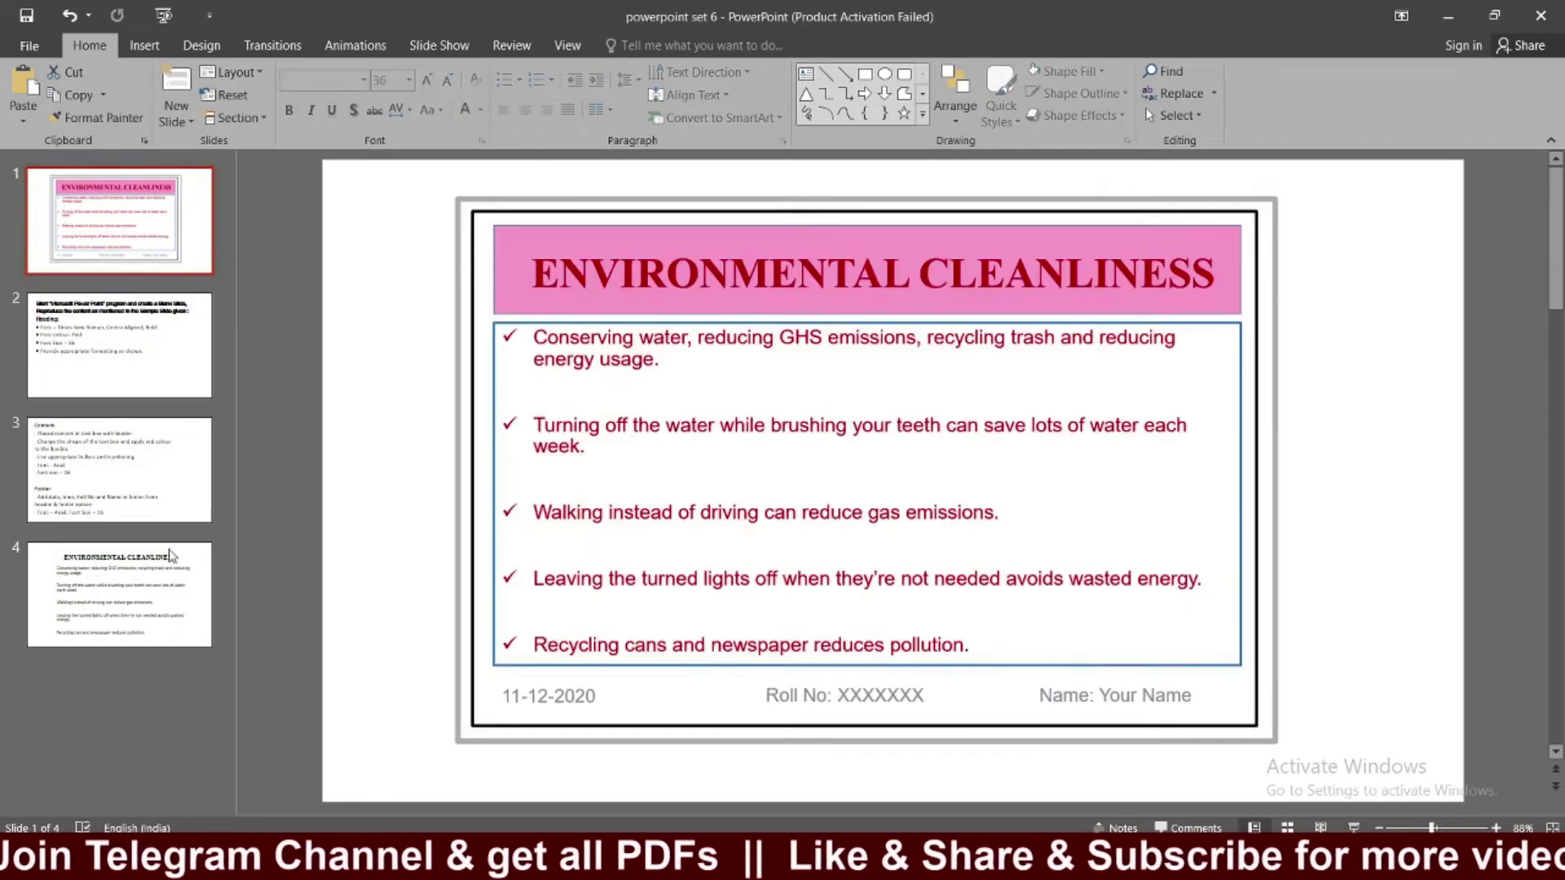
{"action": "left_click", "coordinate": [124, 366]}
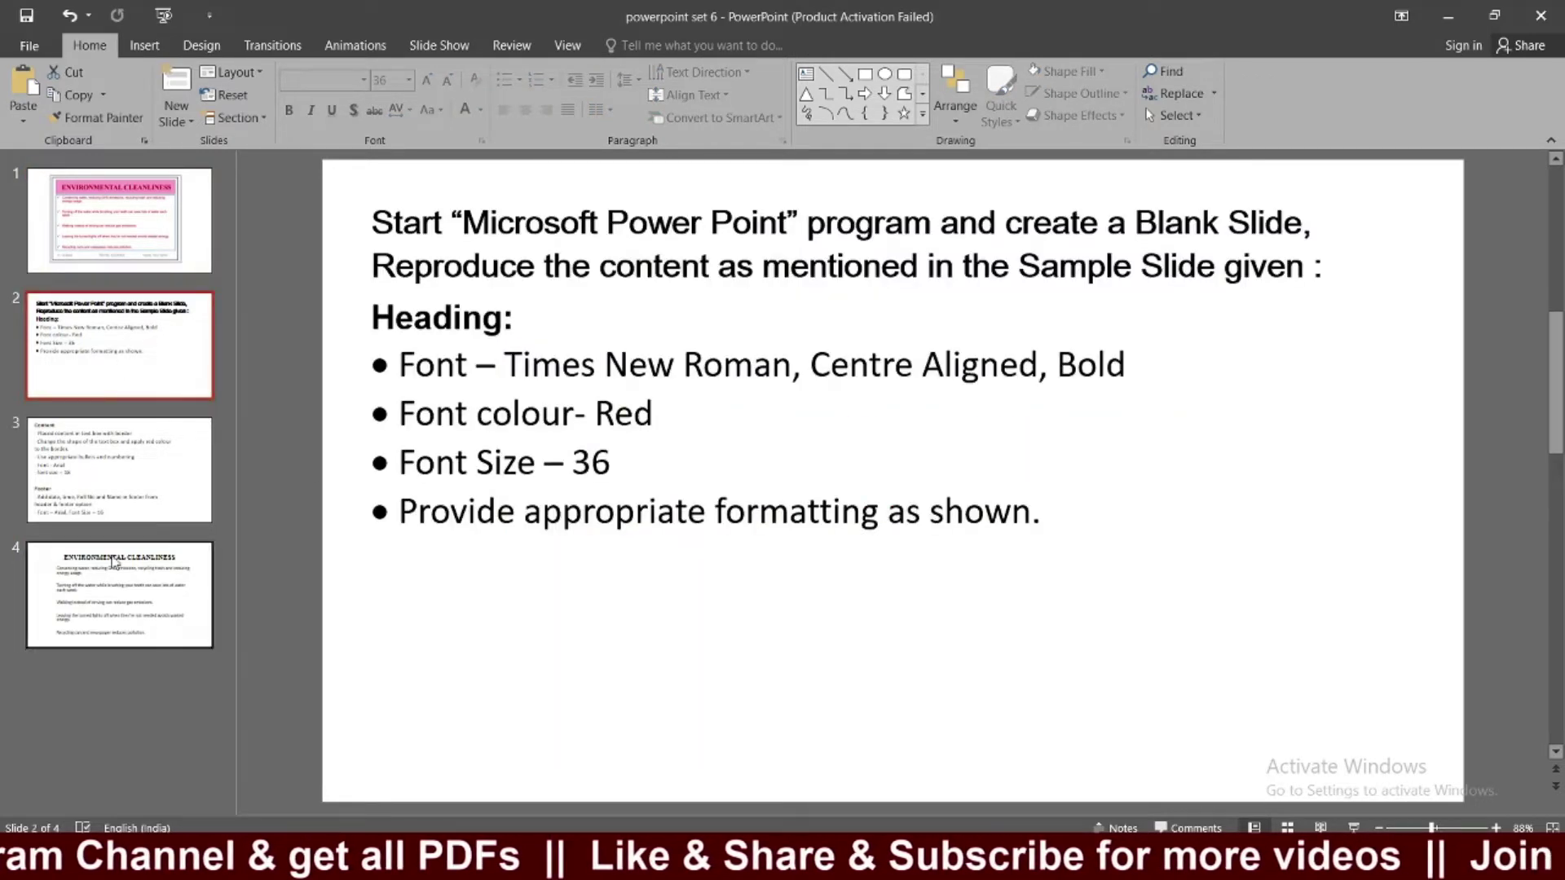
{"action": "left_click", "coordinate": [120, 594]}
{"action": "left_click", "coordinate": [639, 246]}
{"action": "triple_click", "coordinate": [646, 246]}
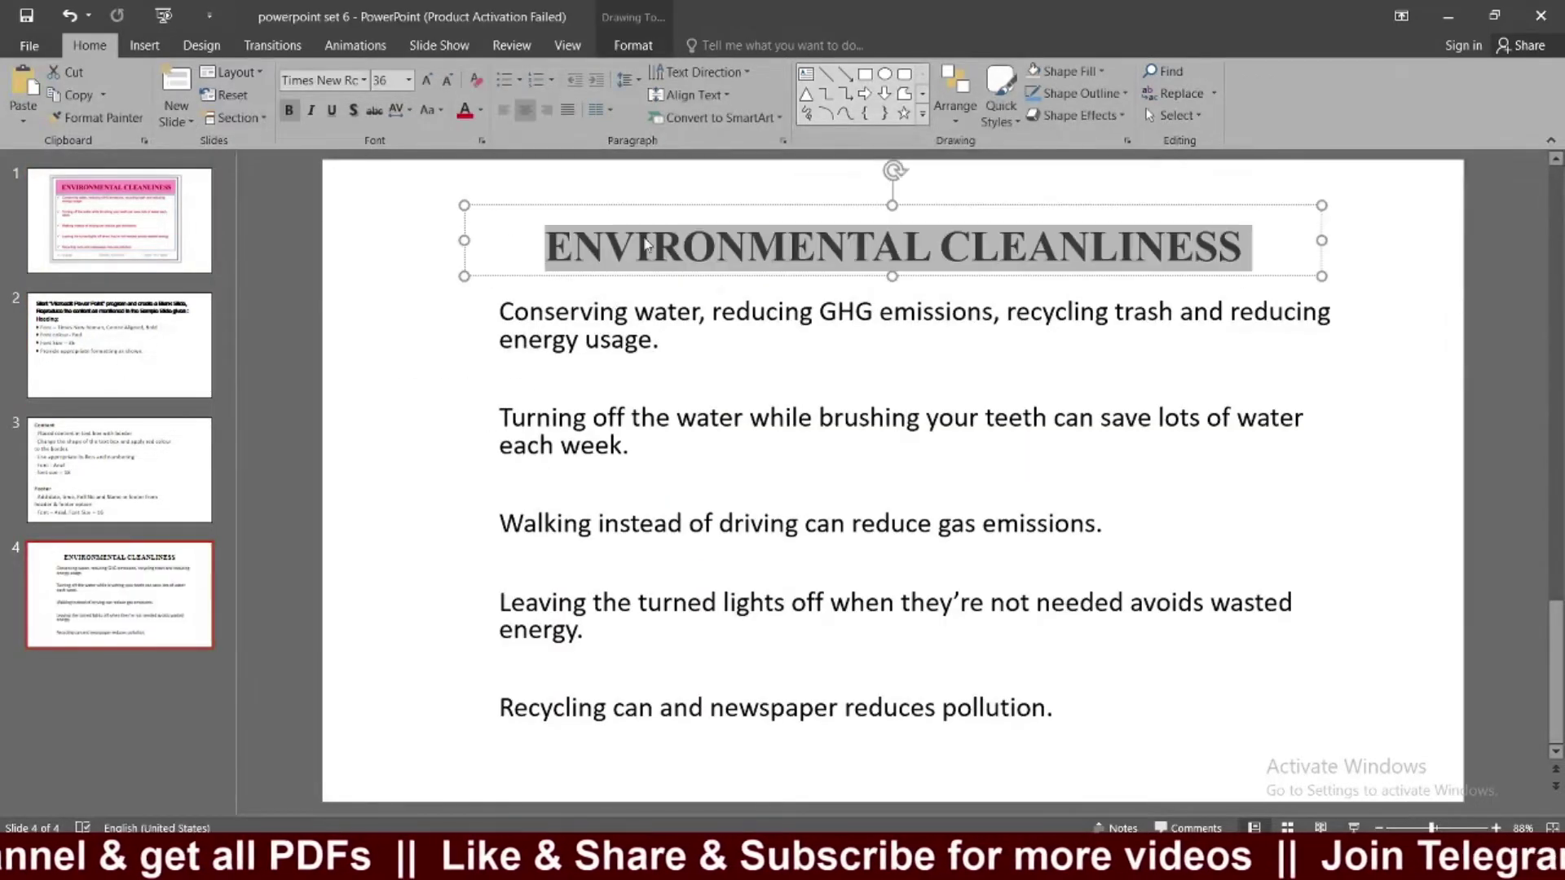
{"action": "left_click", "coordinate": [633, 45]}
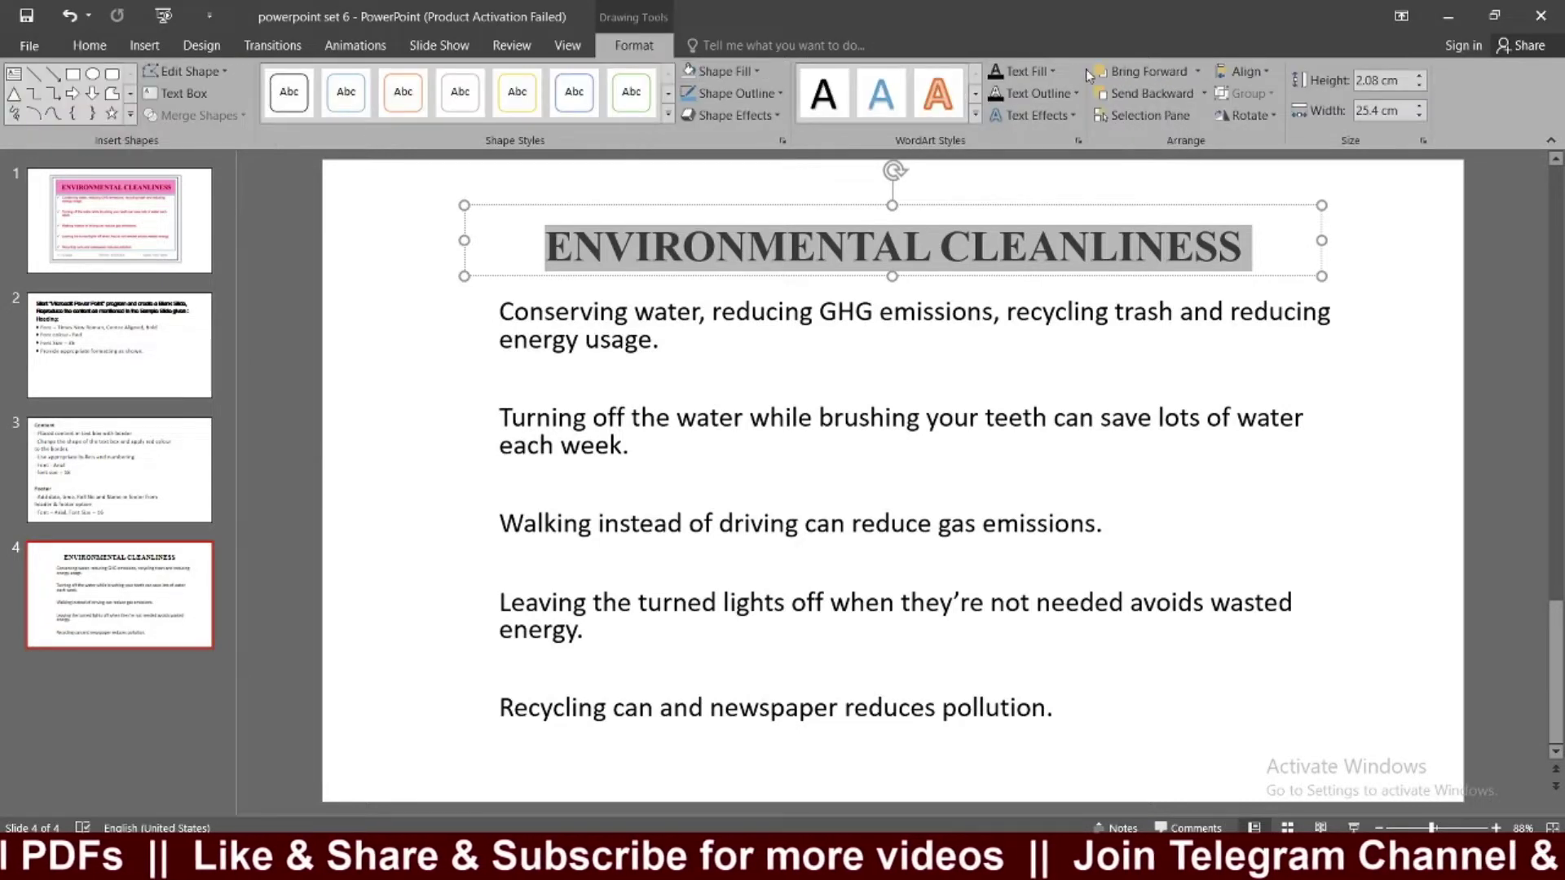
Colour the heading text dark red and nudge the heading box slightly up and right.
{"action": "left_click", "coordinate": [1046, 71]}
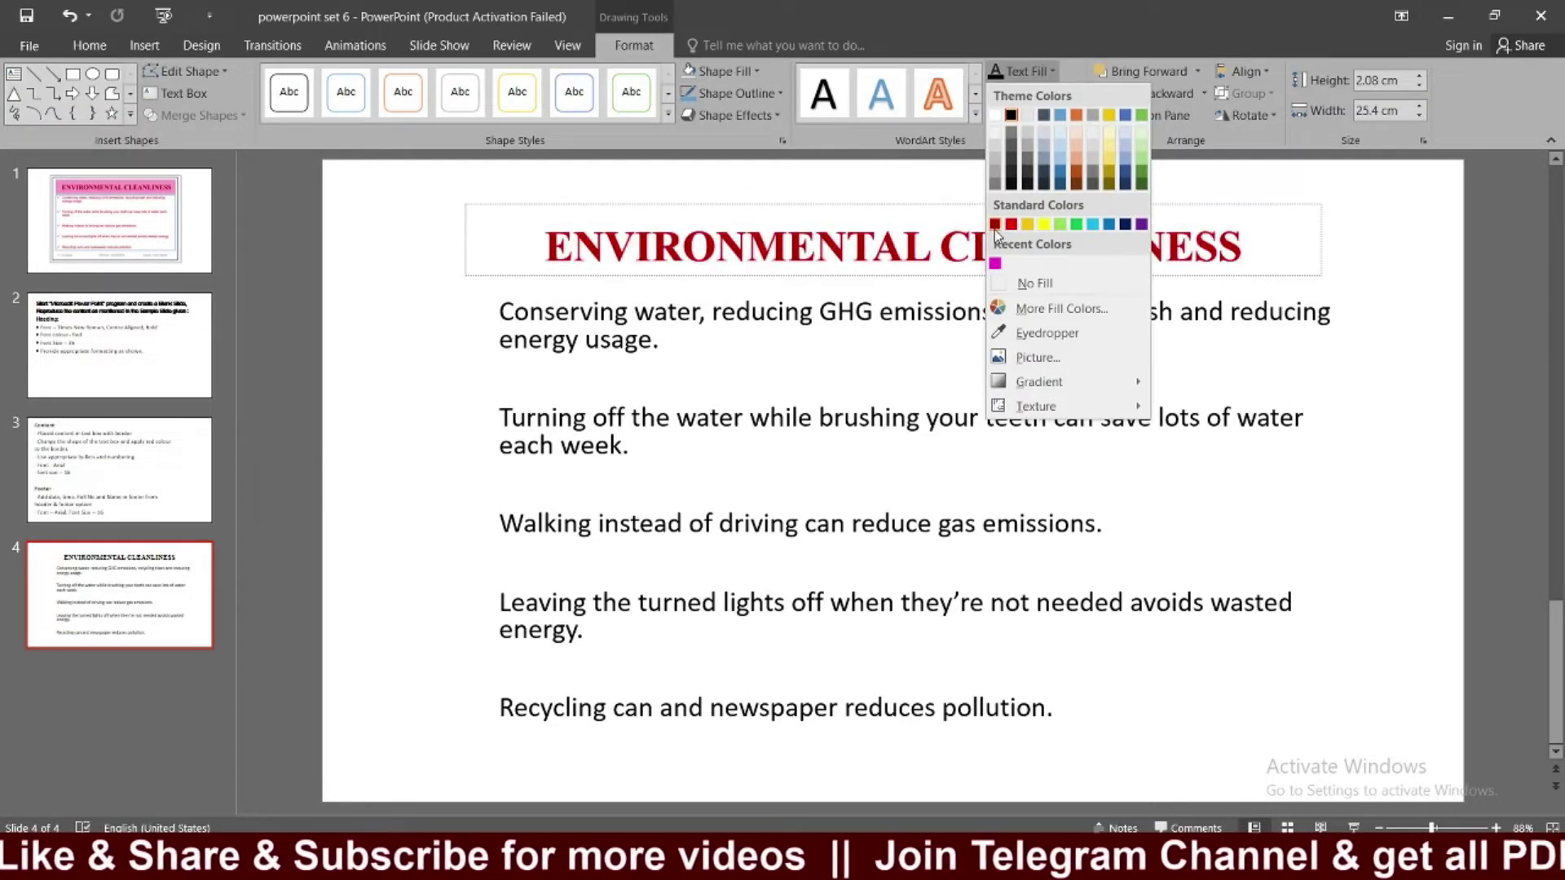
{"action": "left_click", "coordinate": [996, 229]}
{"action": "left_click", "coordinate": [471, 414]}
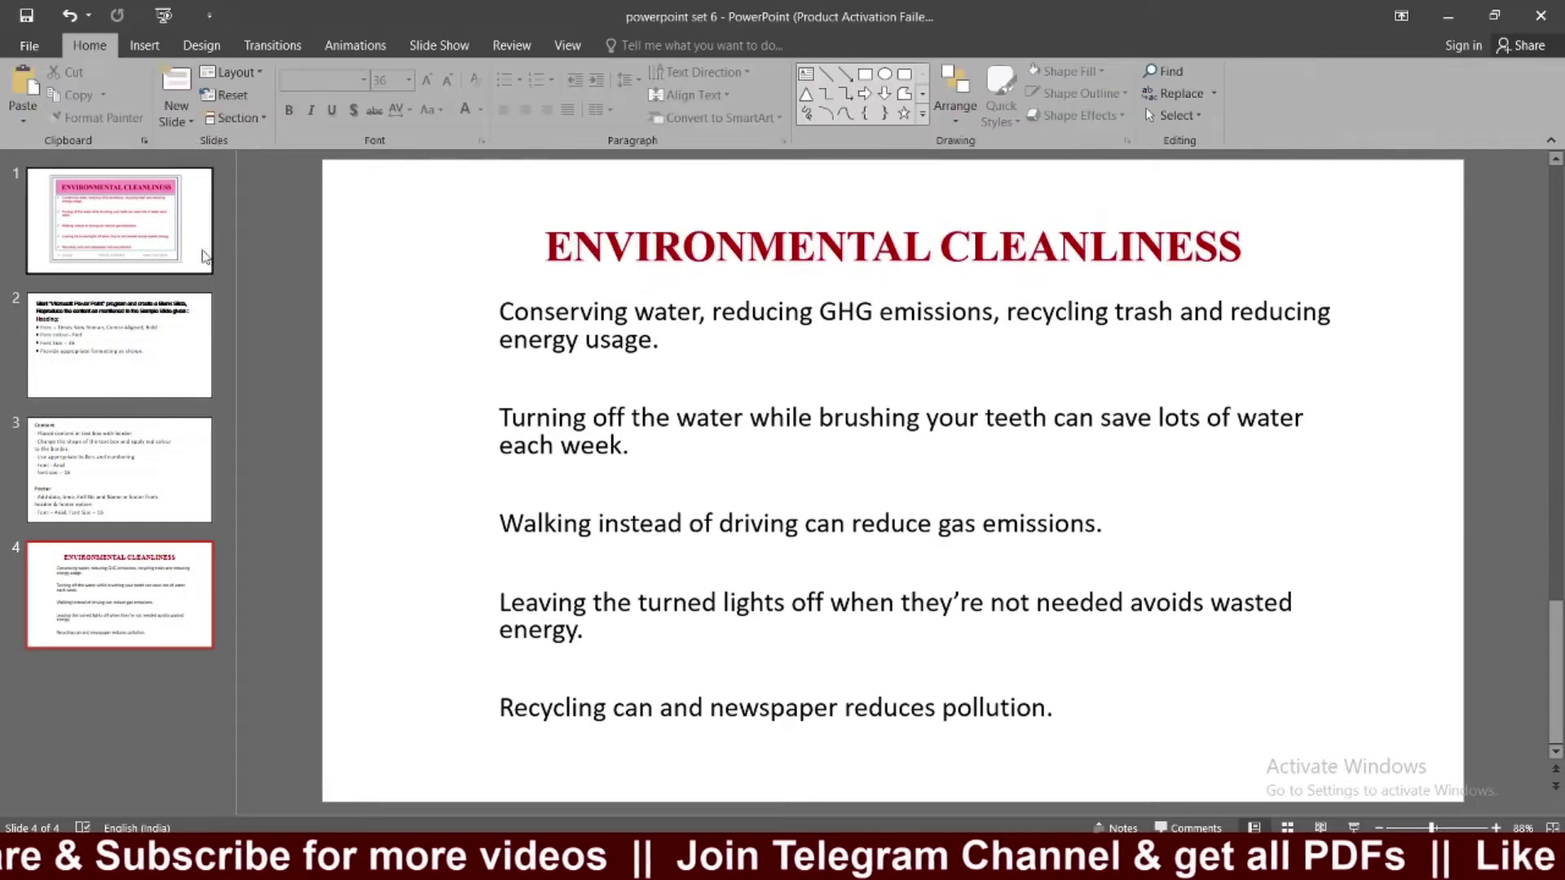
{"action": "key", "text": "Home"}
{"action": "left_click", "coordinate": [176, 571]}
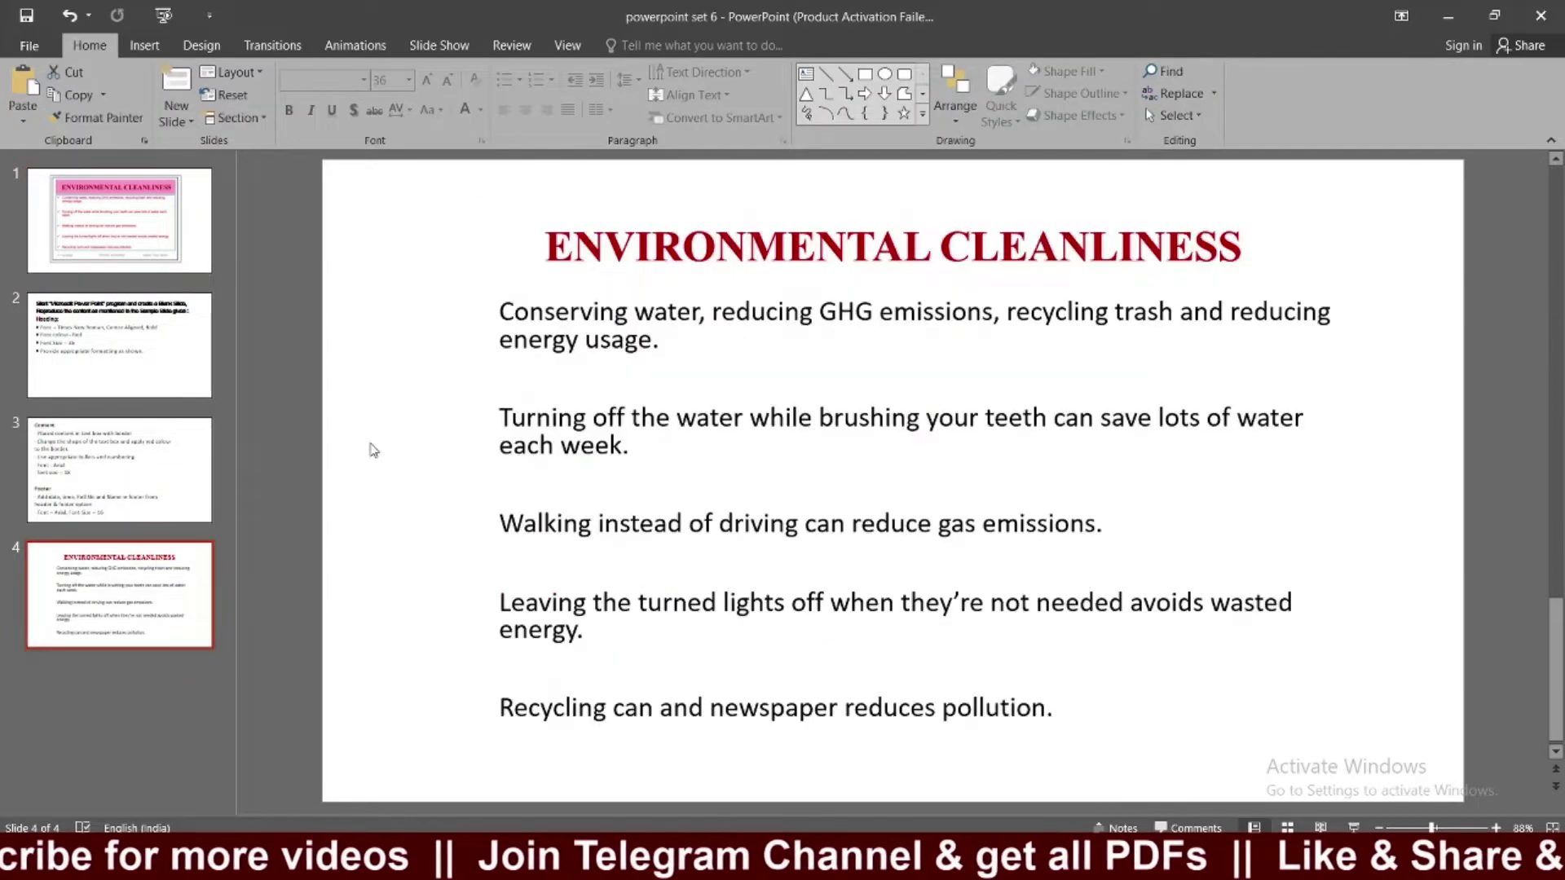
{"action": "left_click", "coordinate": [716, 246]}
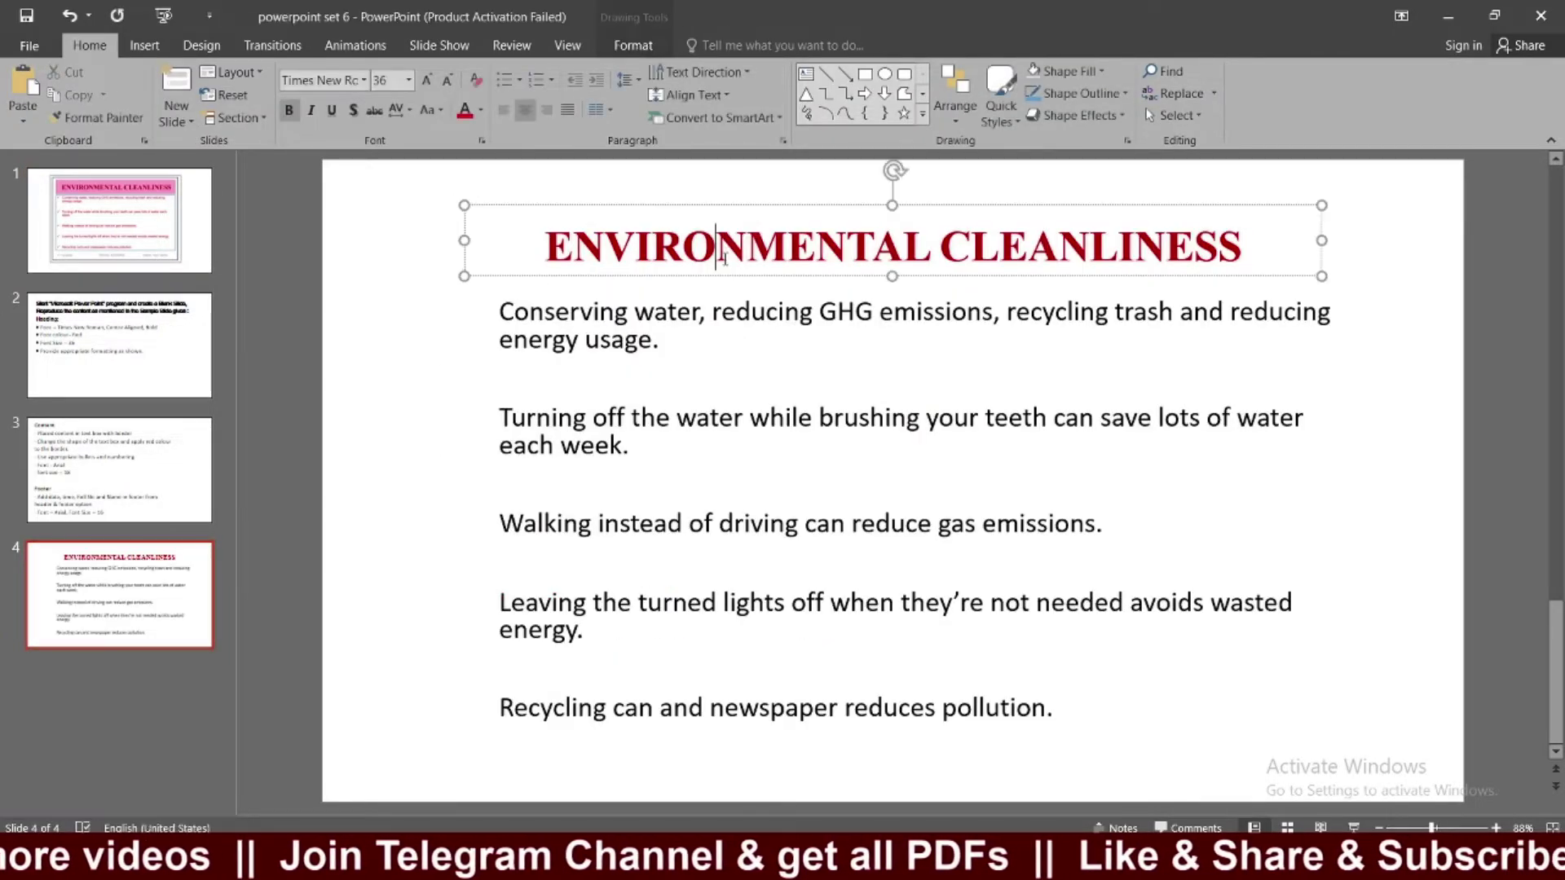
{"action": "left_click_drag", "start_coordinate": [731, 281], "coordinate": [738, 279]}
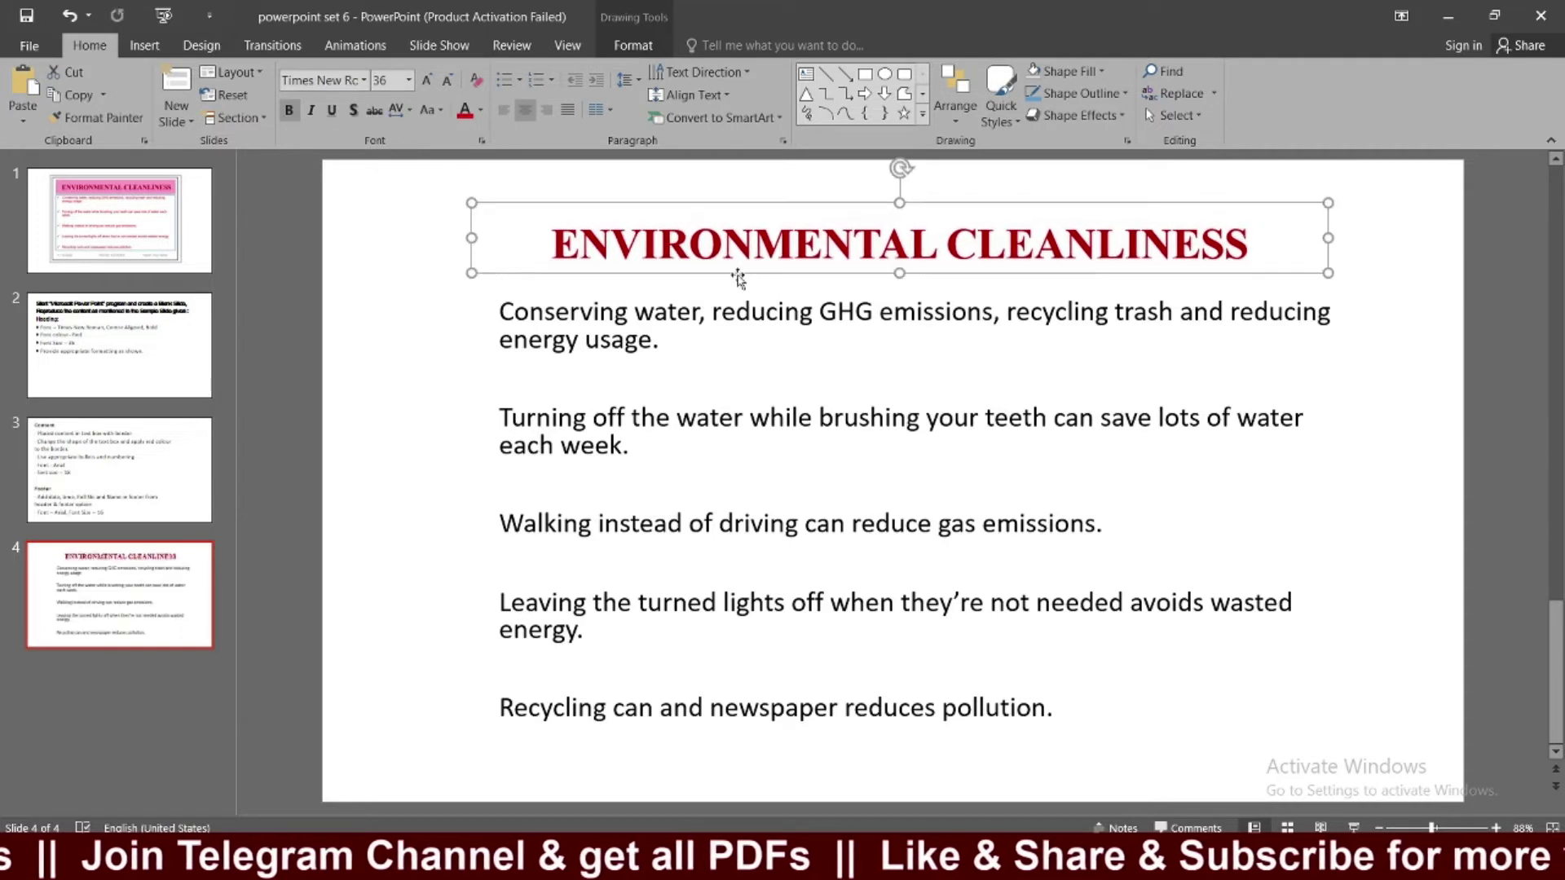
Fill the heading box with magenta and drag its bottom edge down to make it taller.
{"action": "left_click", "coordinate": [635, 47]}
{"action": "left_click", "coordinate": [722, 71]}
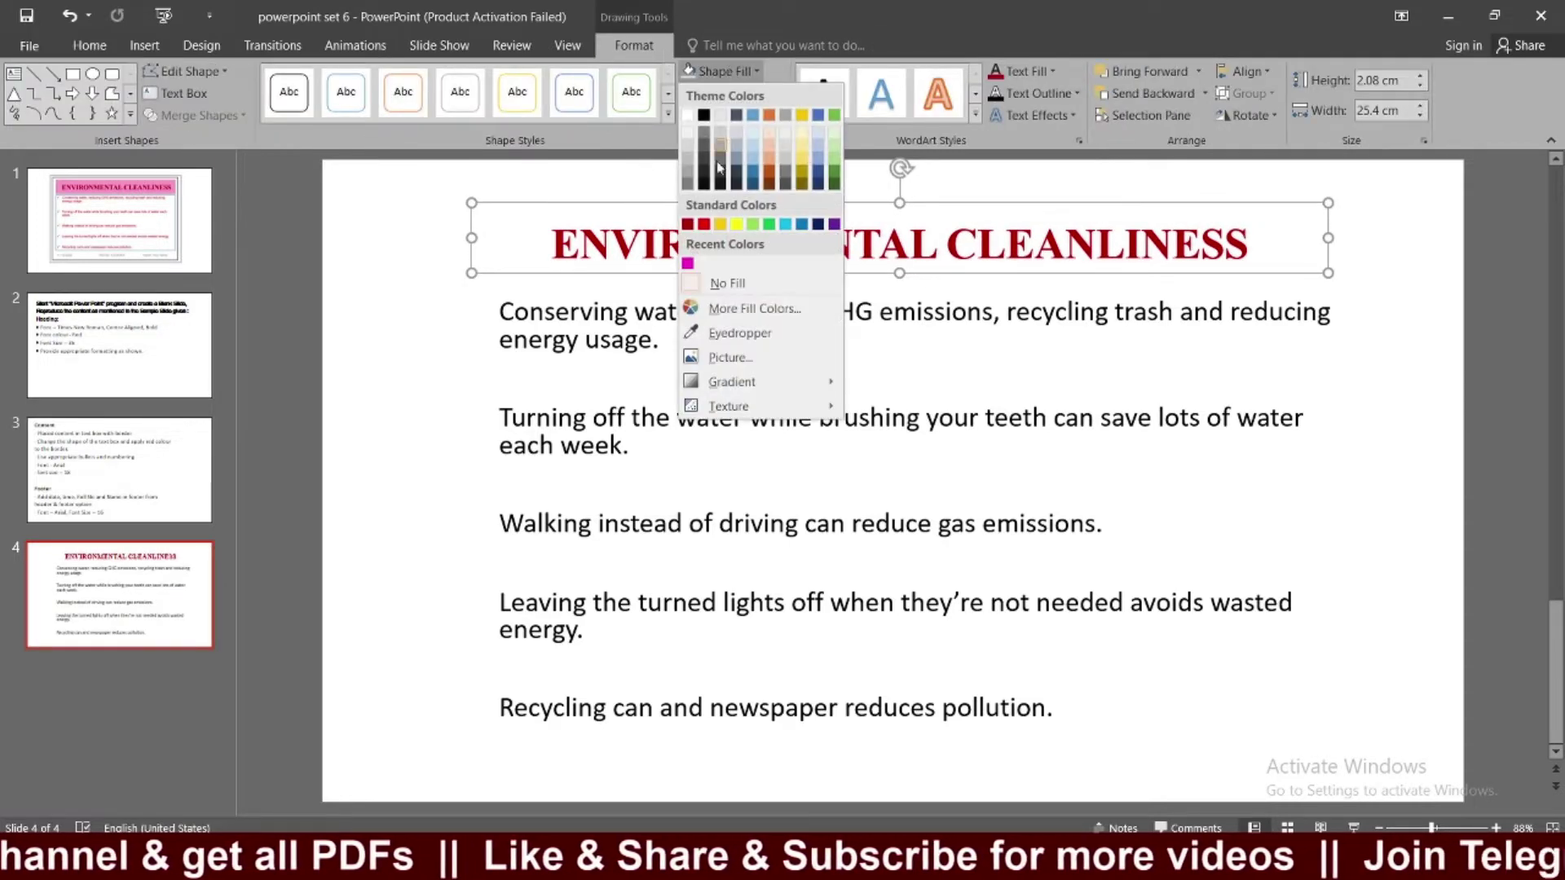
{"action": "left_click", "coordinate": [689, 263]}
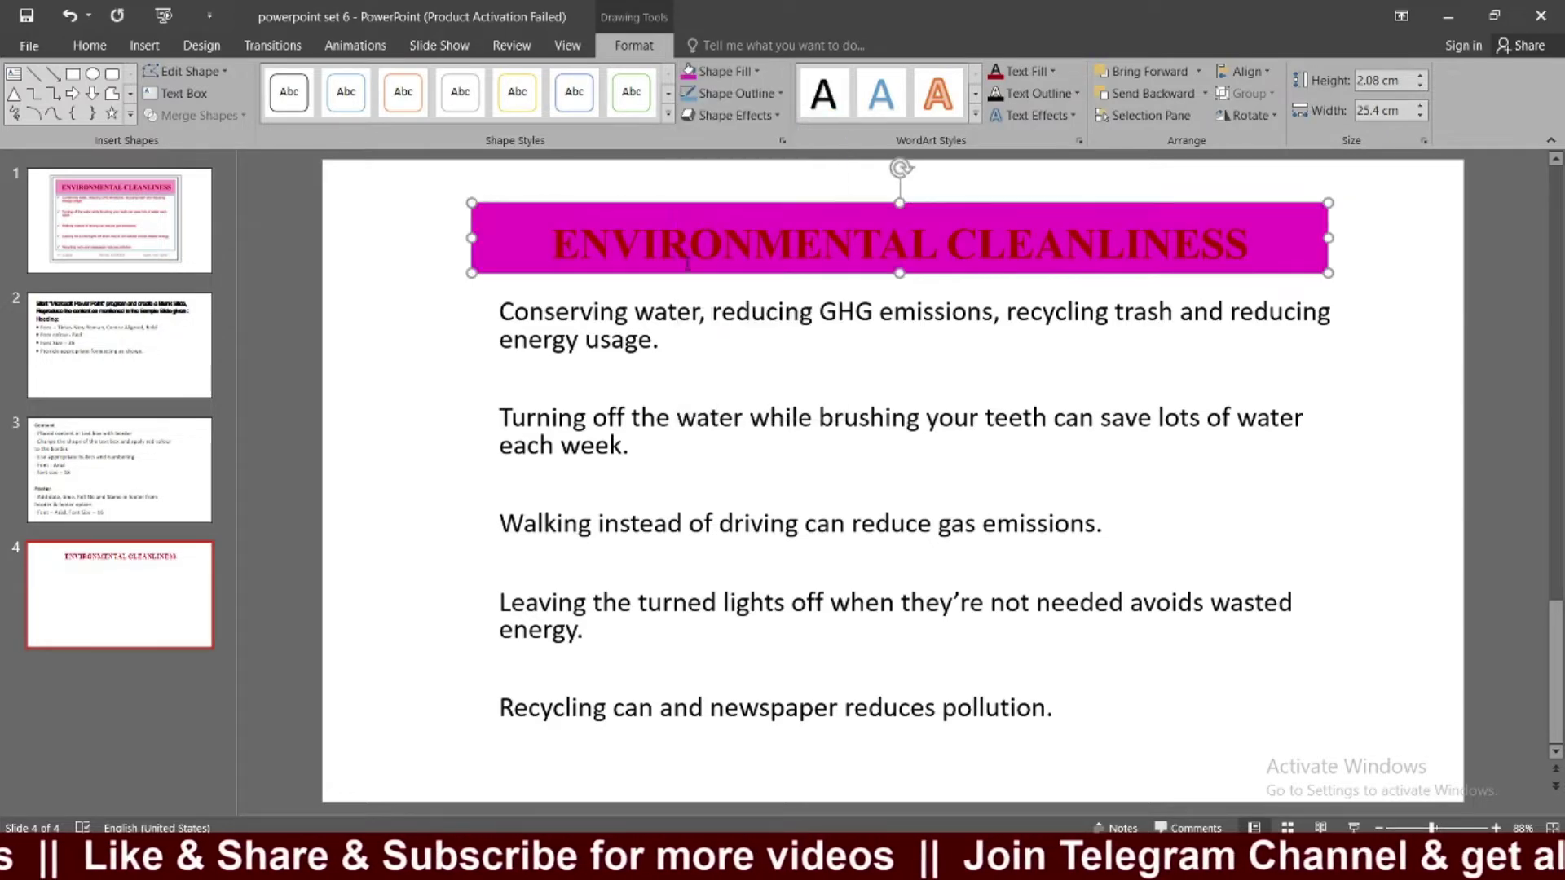
{"action": "left_click", "coordinate": [120, 220]}
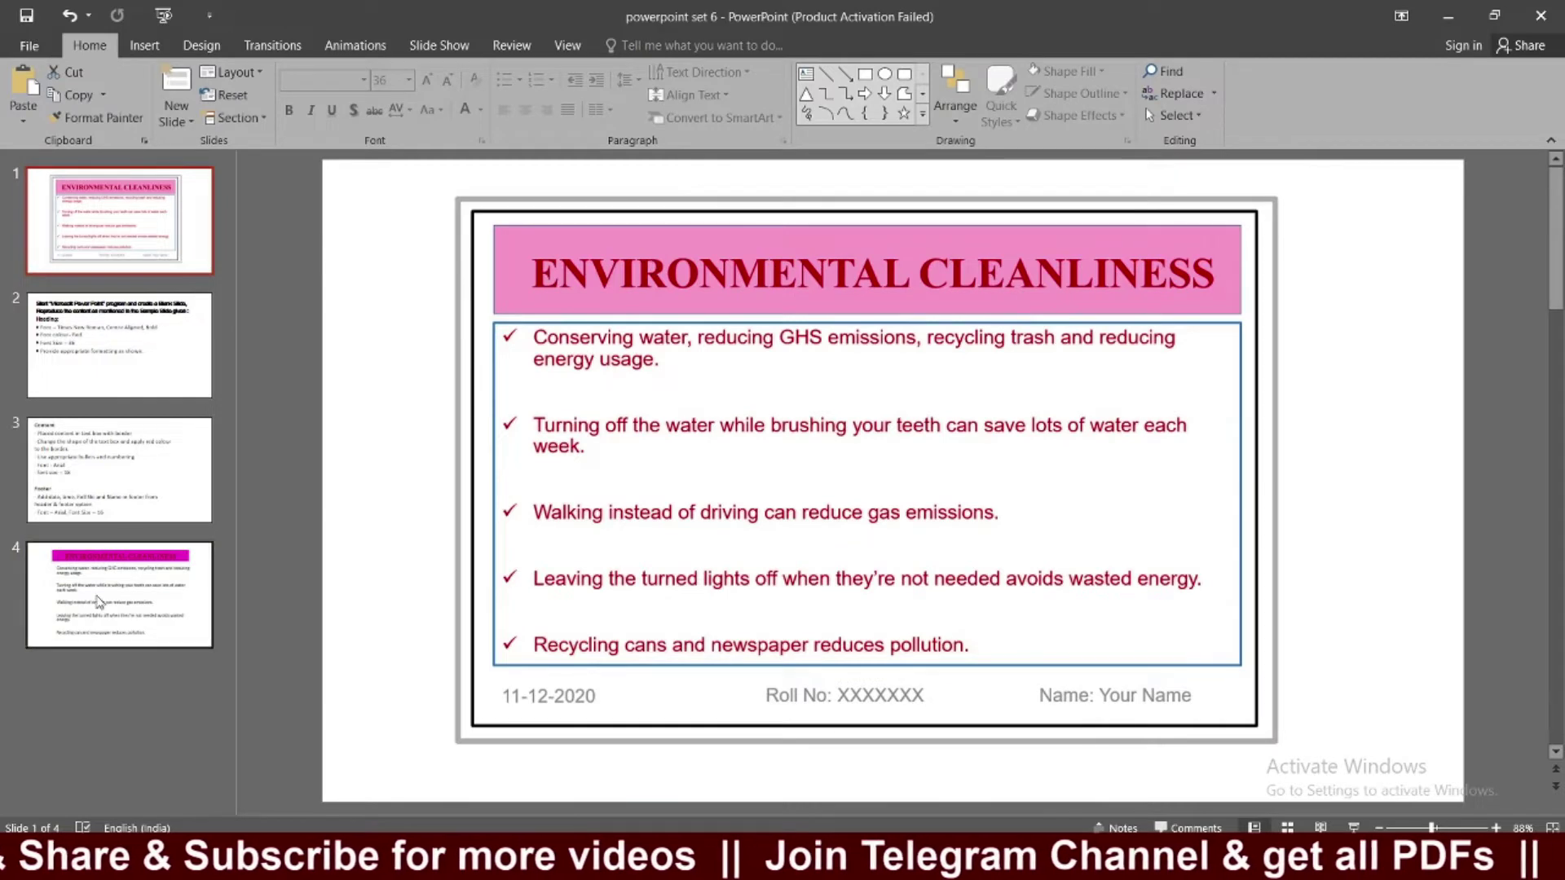
{"action": "left_click", "coordinate": [120, 593]}
{"action": "left_click", "coordinate": [627, 211]}
{"action": "left_click_drag", "start_coordinate": [899, 273], "coordinate": [899, 289]}
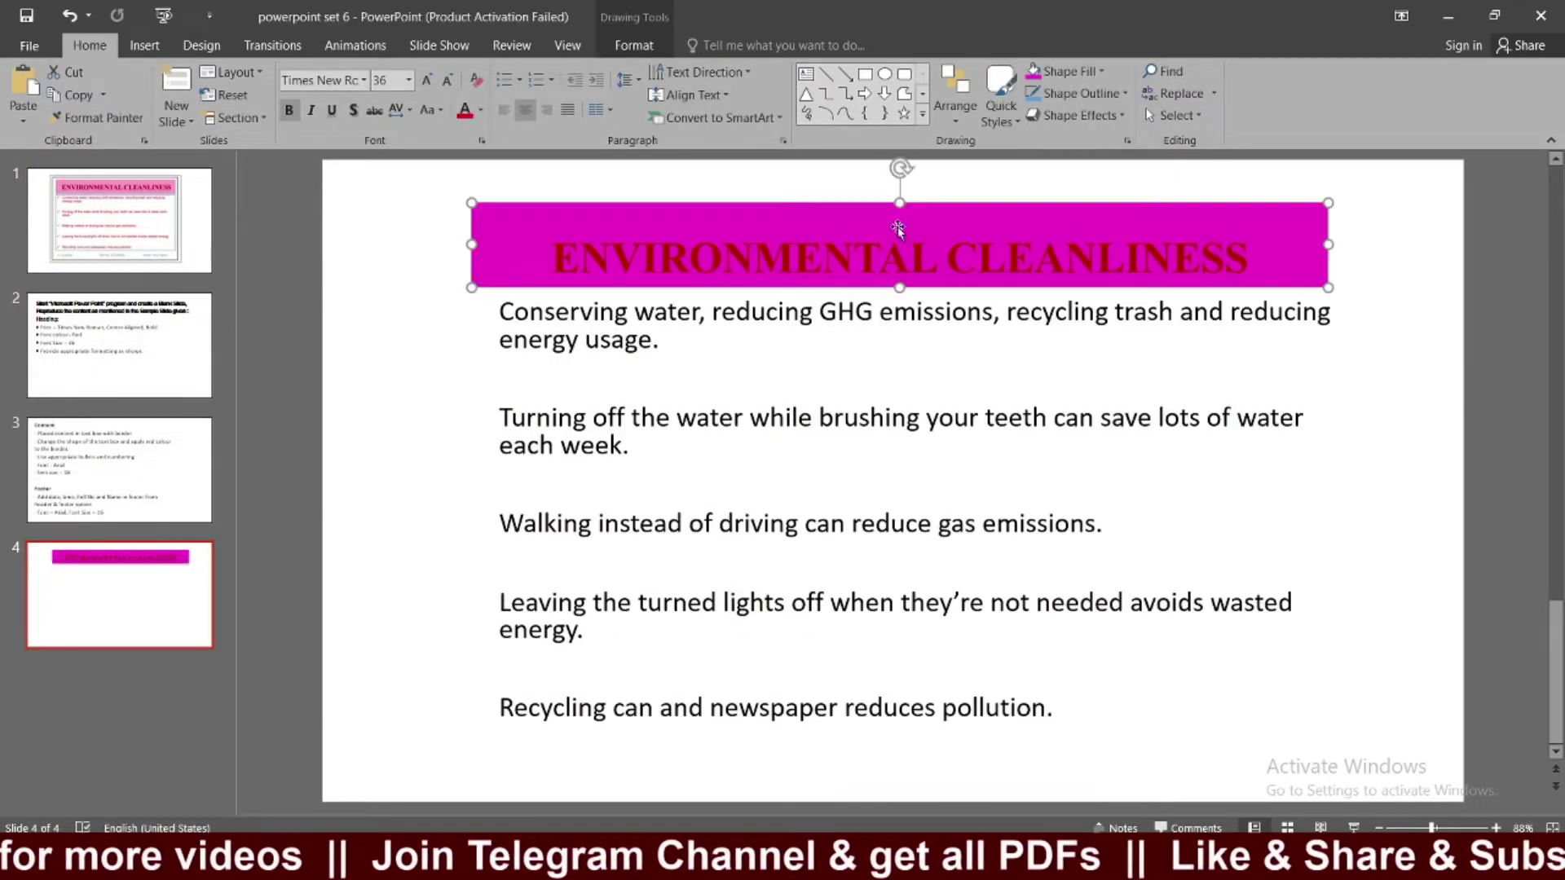
{"action": "left_click_drag", "start_coordinate": [900, 202], "coordinate": [900, 202]}
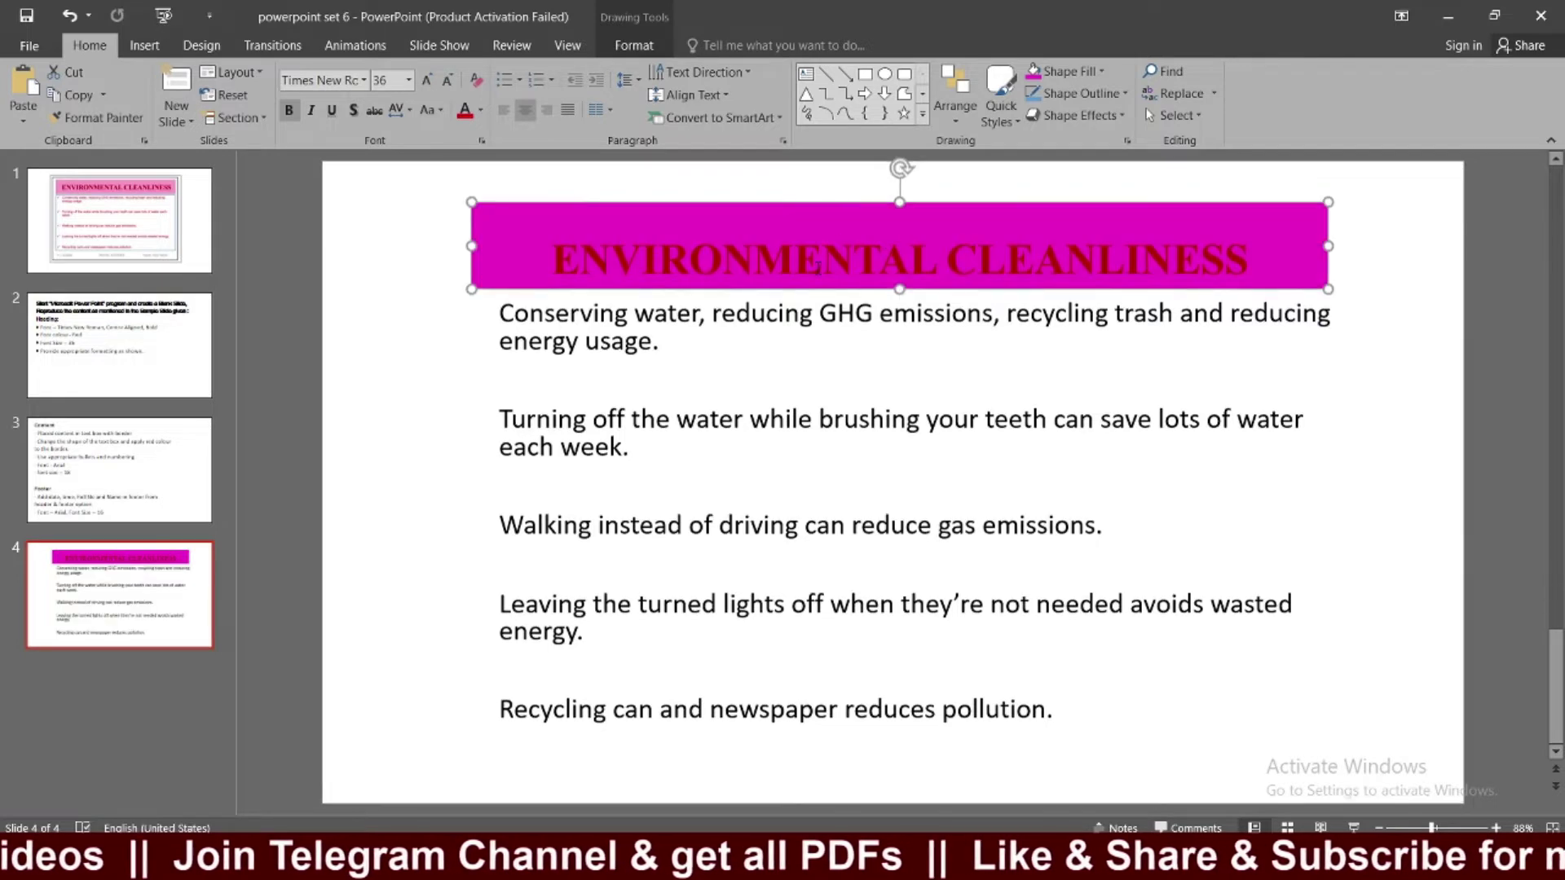
Set the heading box's fill to No Fill and shorten the box.
{"action": "left_click", "coordinate": [634, 45]}
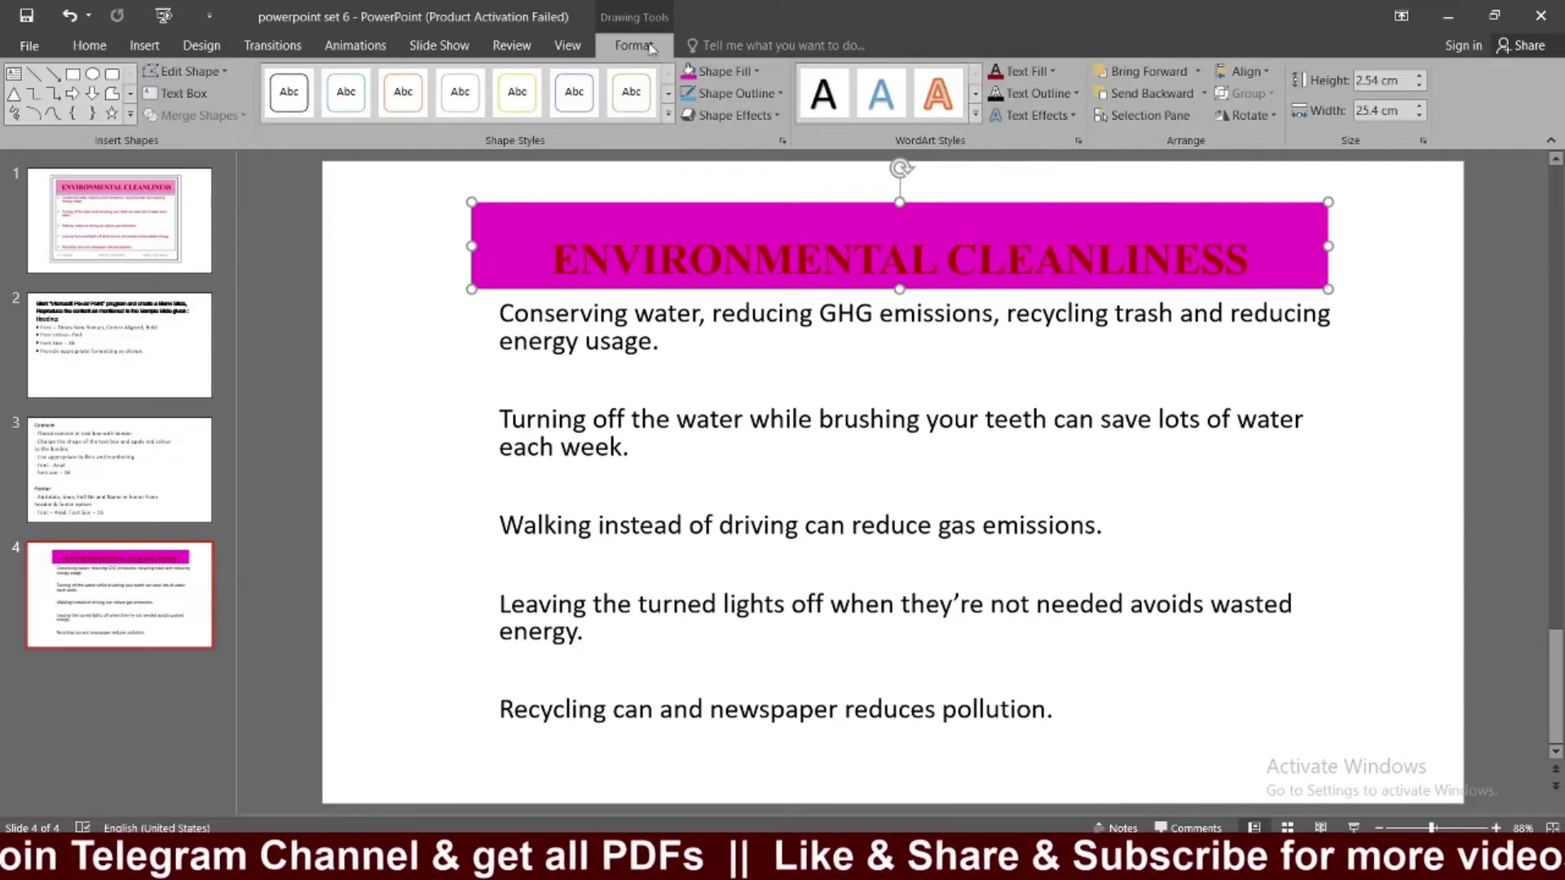
{"action": "left_click", "coordinate": [729, 70]}
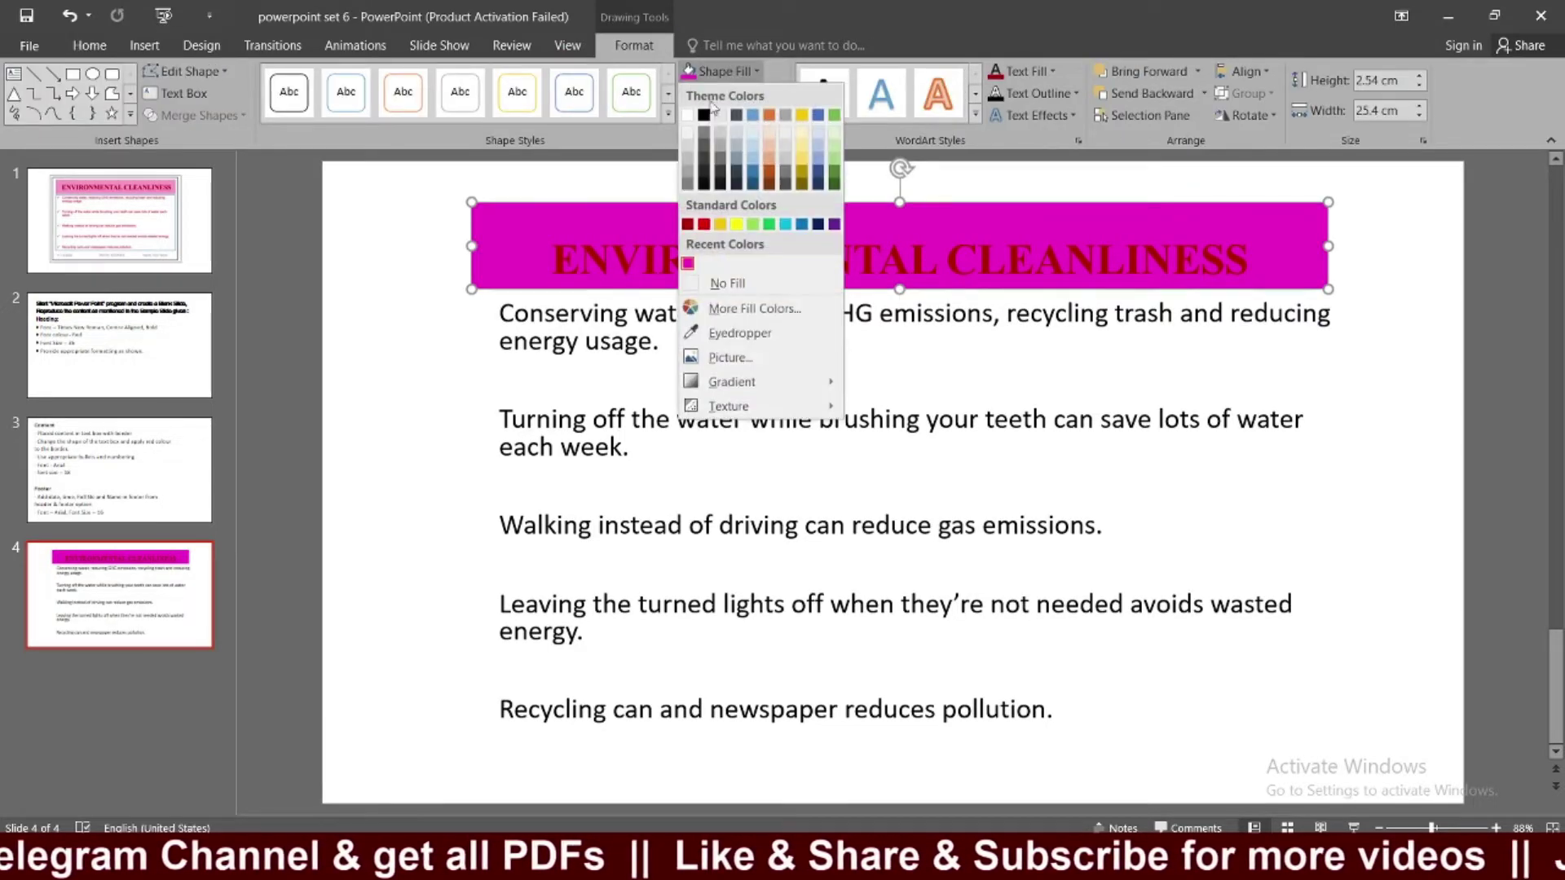
{"action": "left_click", "coordinate": [713, 282]}
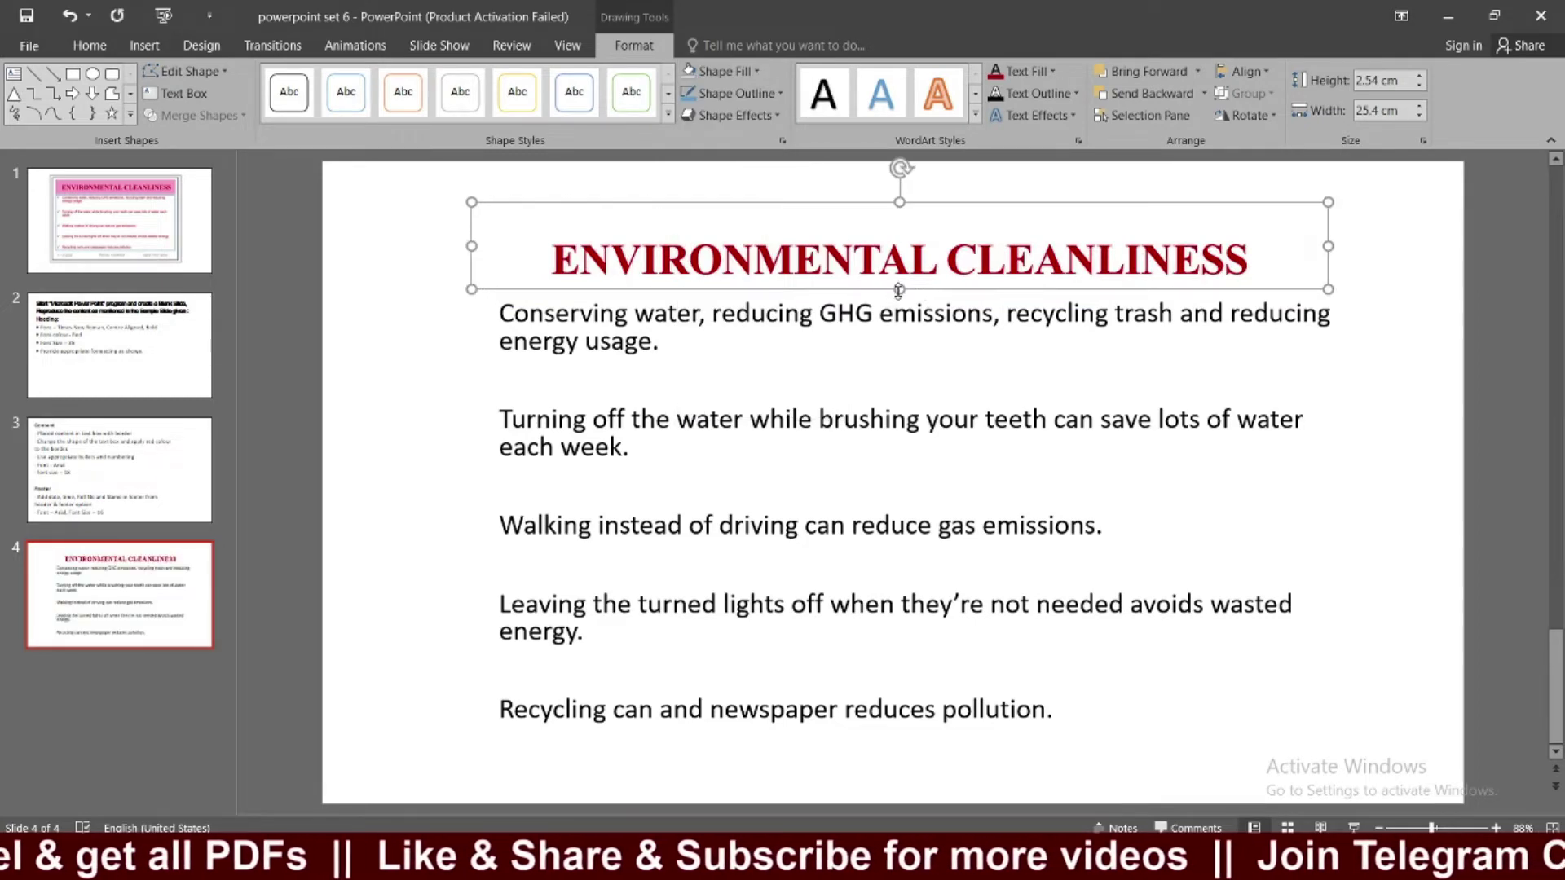
{"action": "left_click_drag", "start_coordinate": [898, 291], "coordinate": [898, 254]}
Move the five-point body text box lower and slightly left.
{"action": "double_click", "coordinate": [908, 314]}
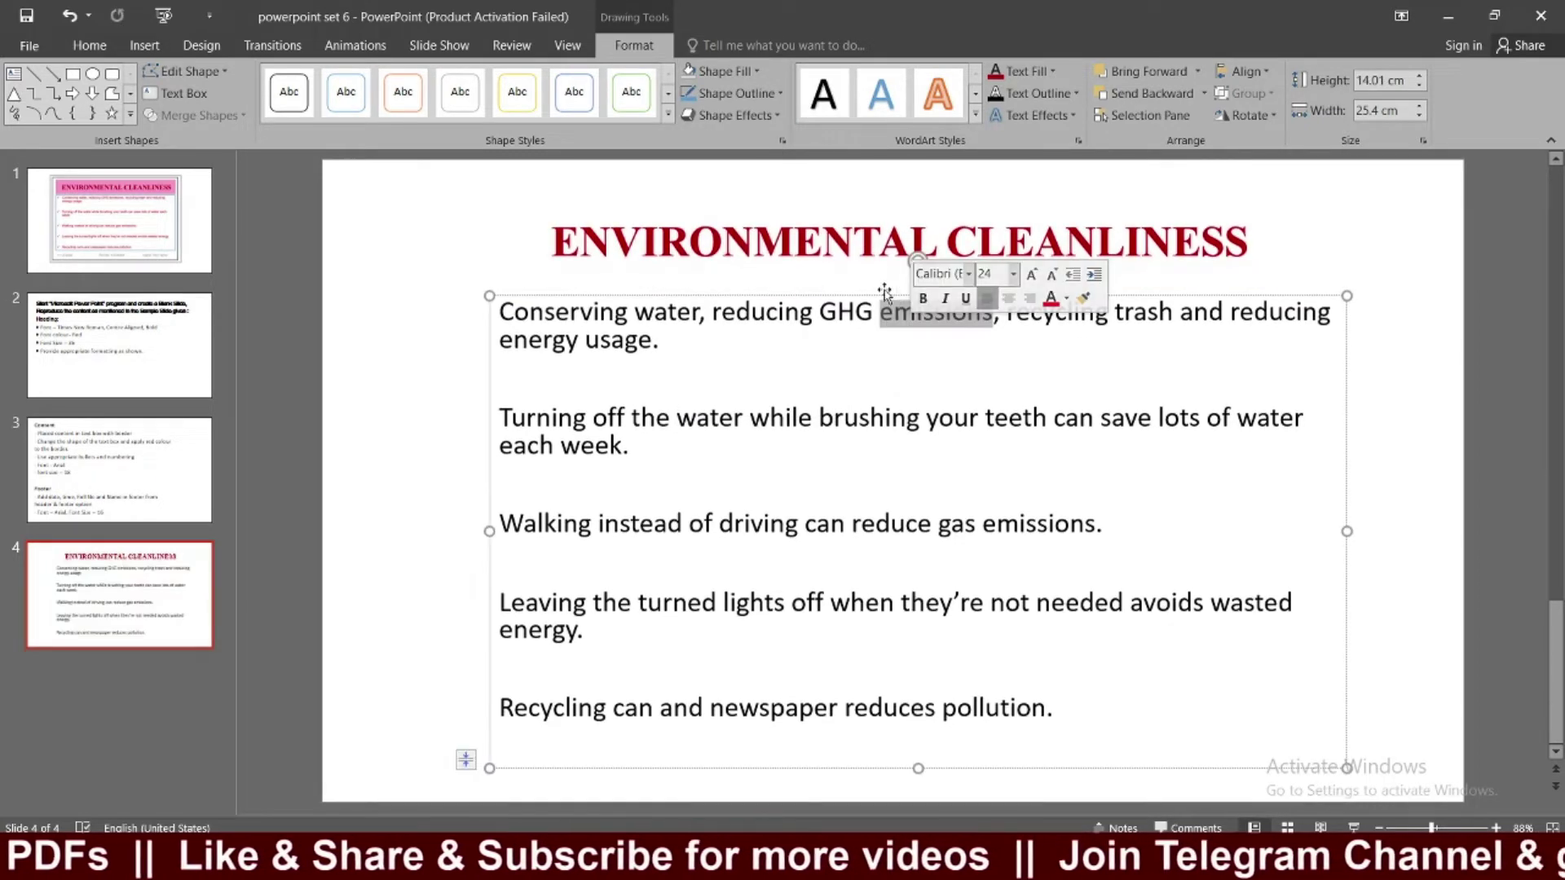
{"action": "left_click_drag", "start_coordinate": [884, 291], "coordinate": [866, 326]}
{"action": "left_click", "coordinate": [380, 202]}
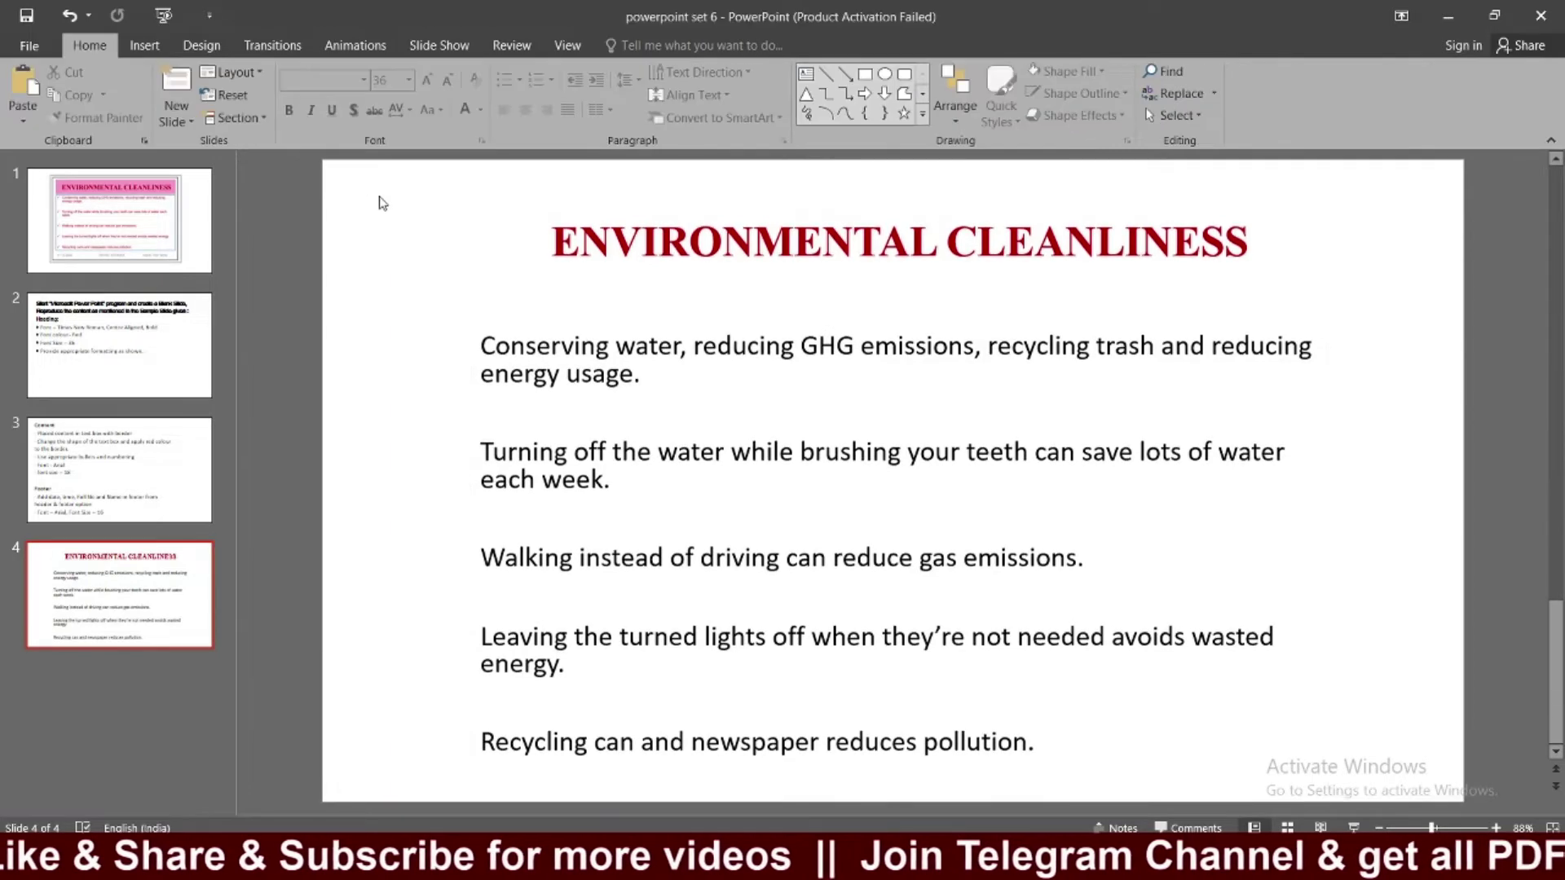
Draw a 3.07 × 24.02 cm rectangle across slide 4's top covering the heading.
{"action": "left_click", "coordinate": [144, 45]}
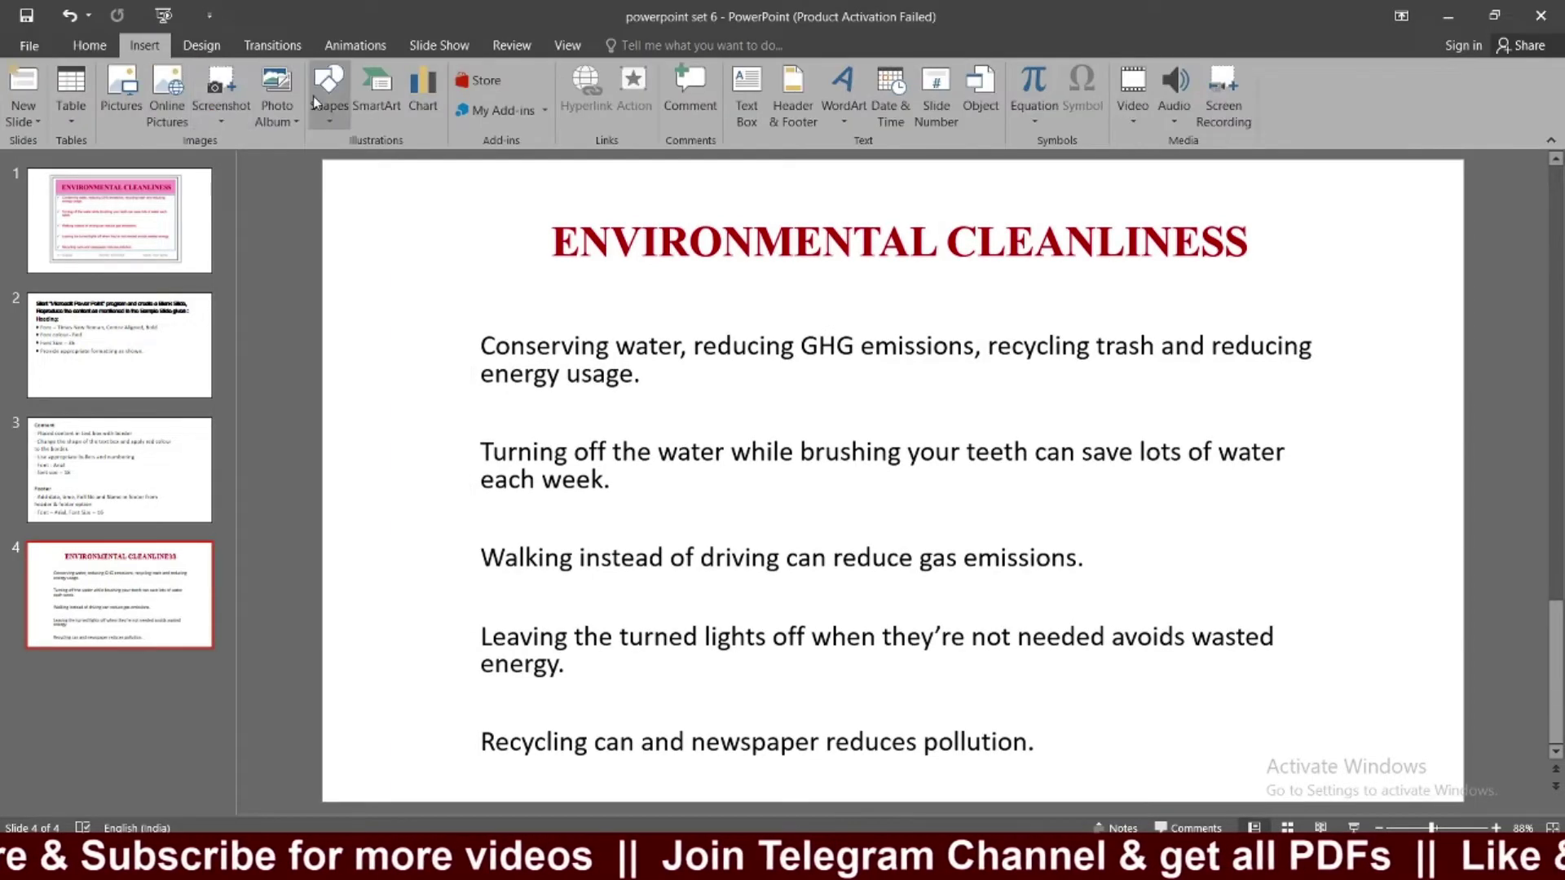
{"action": "left_click", "coordinate": [329, 89]}
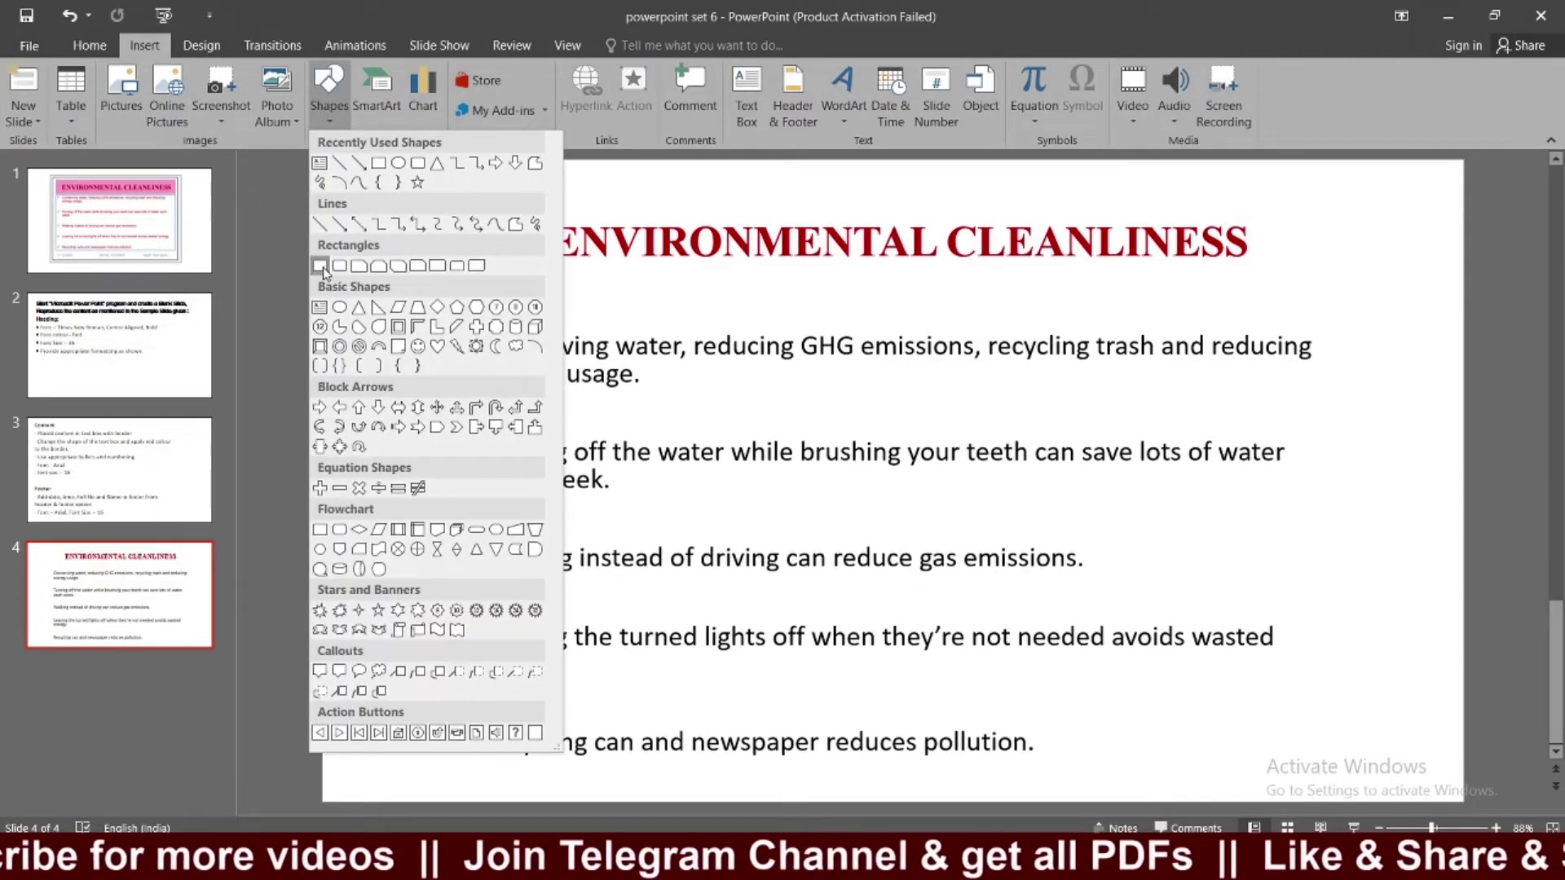
{"action": "left_click", "coordinate": [320, 266]}
{"action": "left_click_drag", "start_coordinate": [478, 187], "coordinate": [1288, 291]}
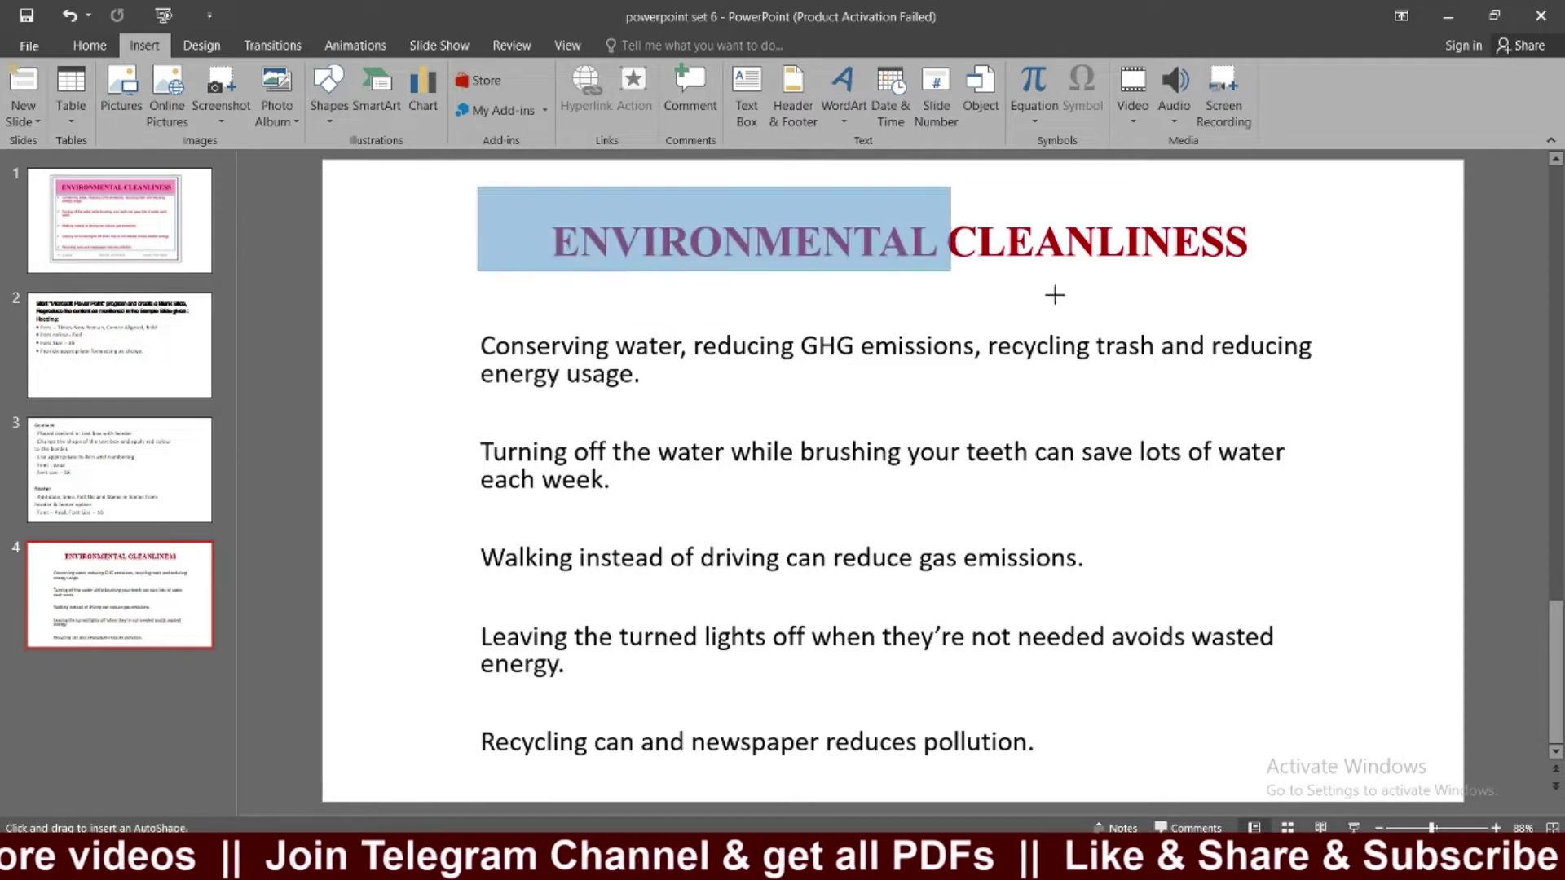
{"action": "left_click_drag", "start_coordinate": [1127, 253], "coordinate": [1125, 260]}
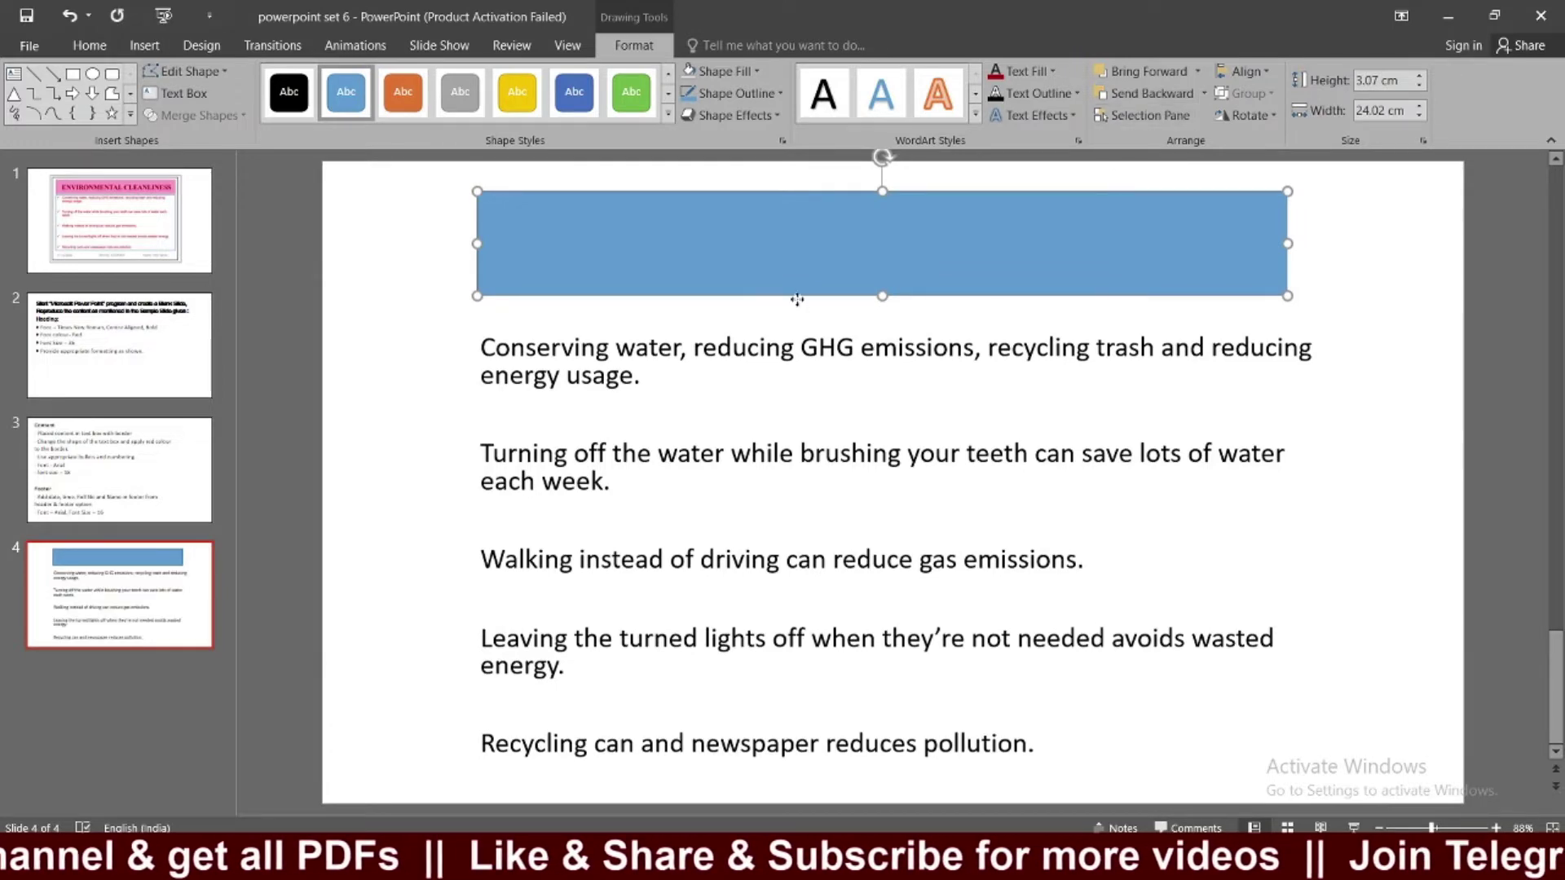
{"action": "left_click", "coordinate": [196, 245]}
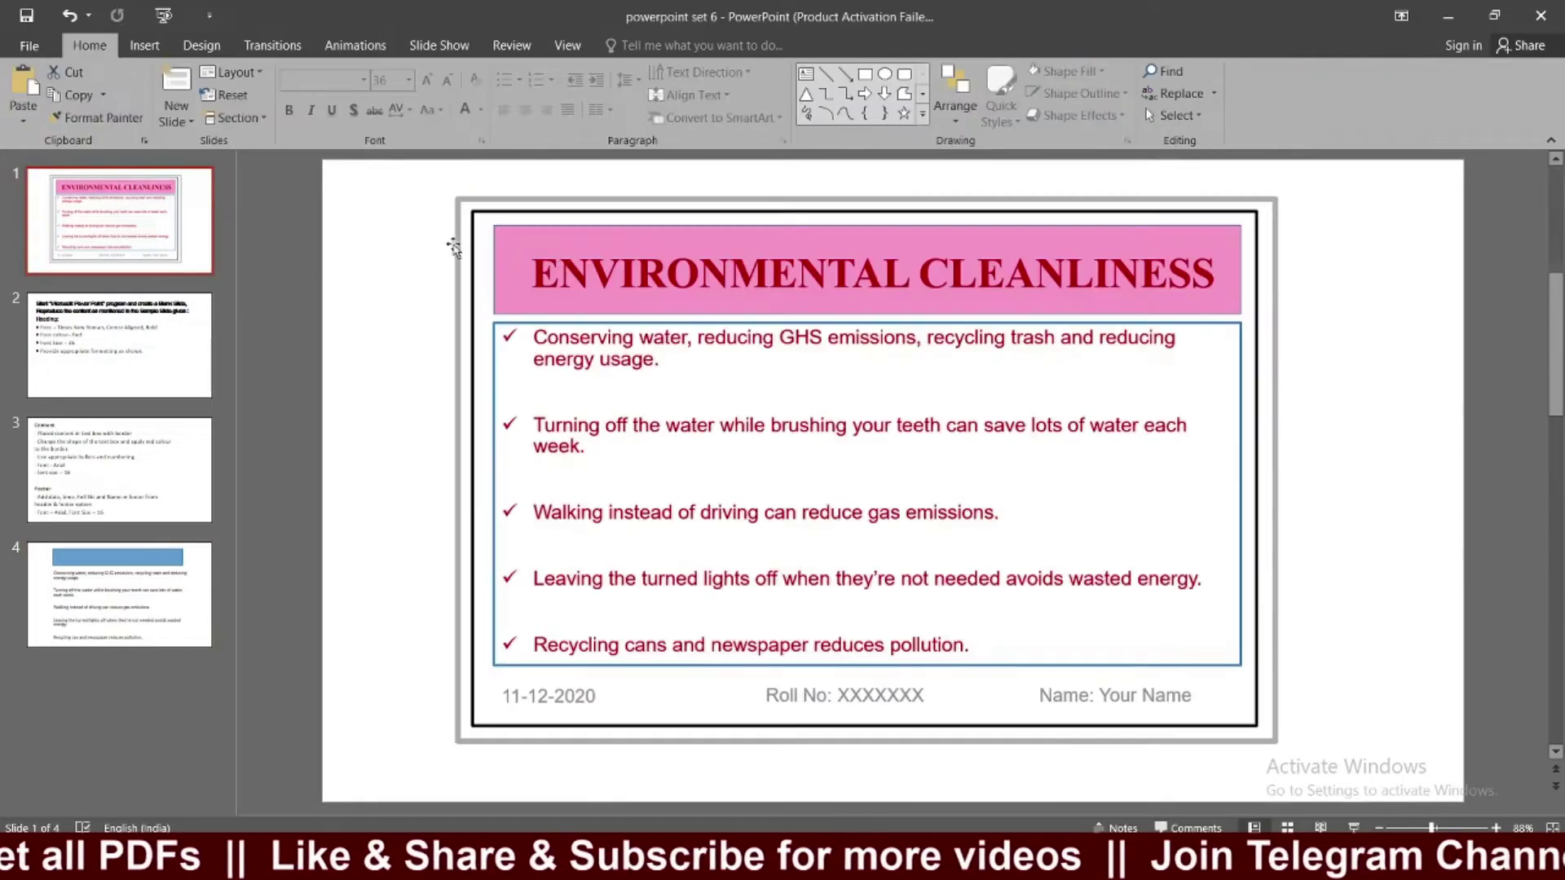
Change the rectangle's fill from blue to a custom purple via More Fill Colors.
{"action": "left_click", "coordinate": [121, 605]}
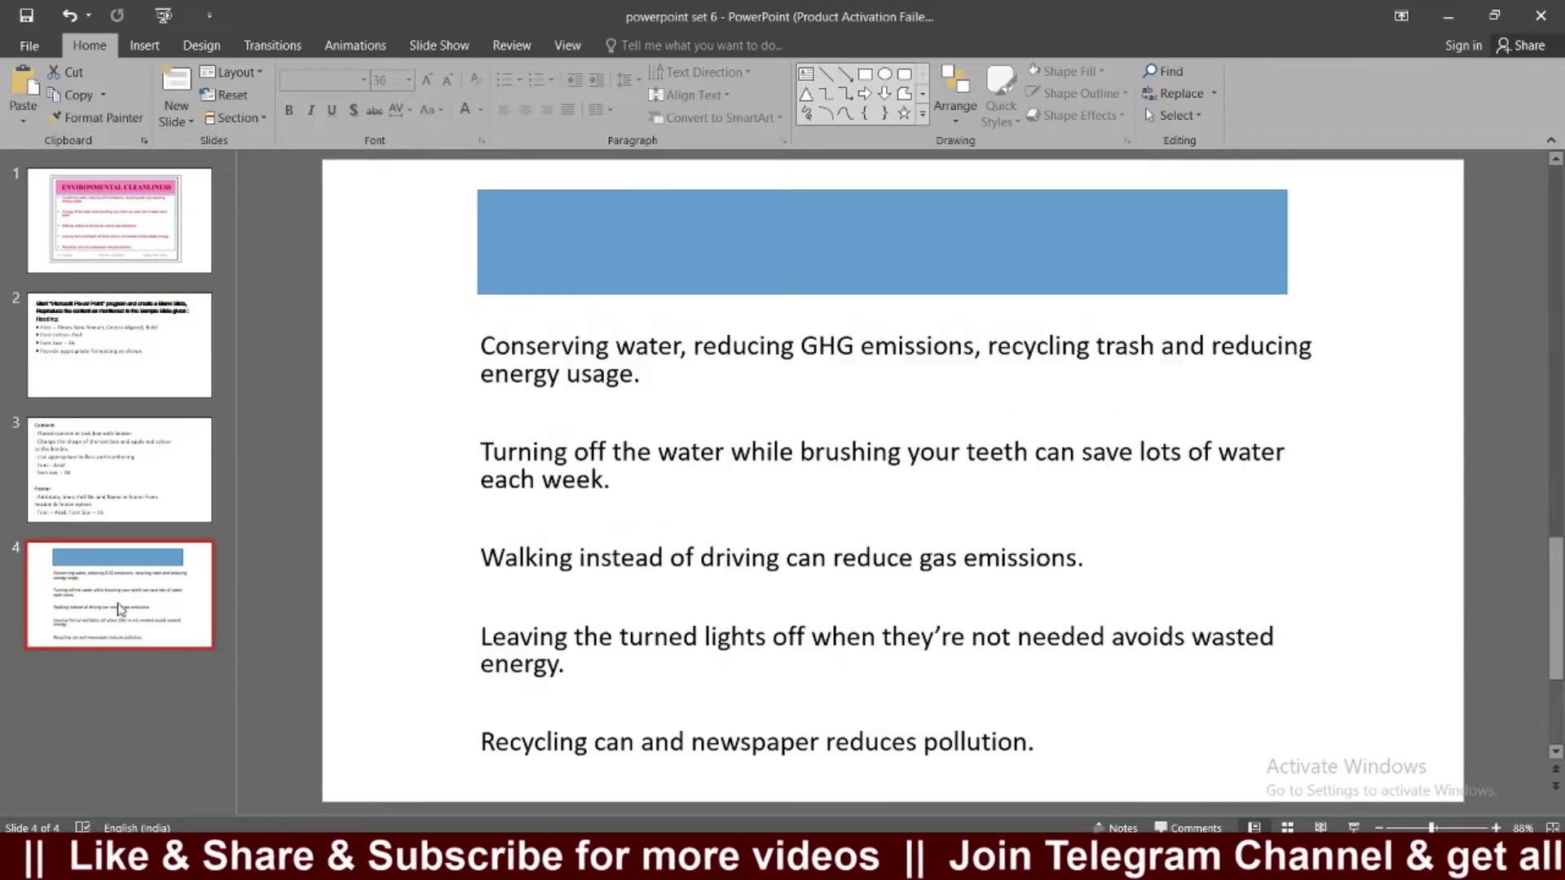
{"action": "left_click", "coordinate": [637, 205]}
{"action": "left_click", "coordinate": [633, 45]}
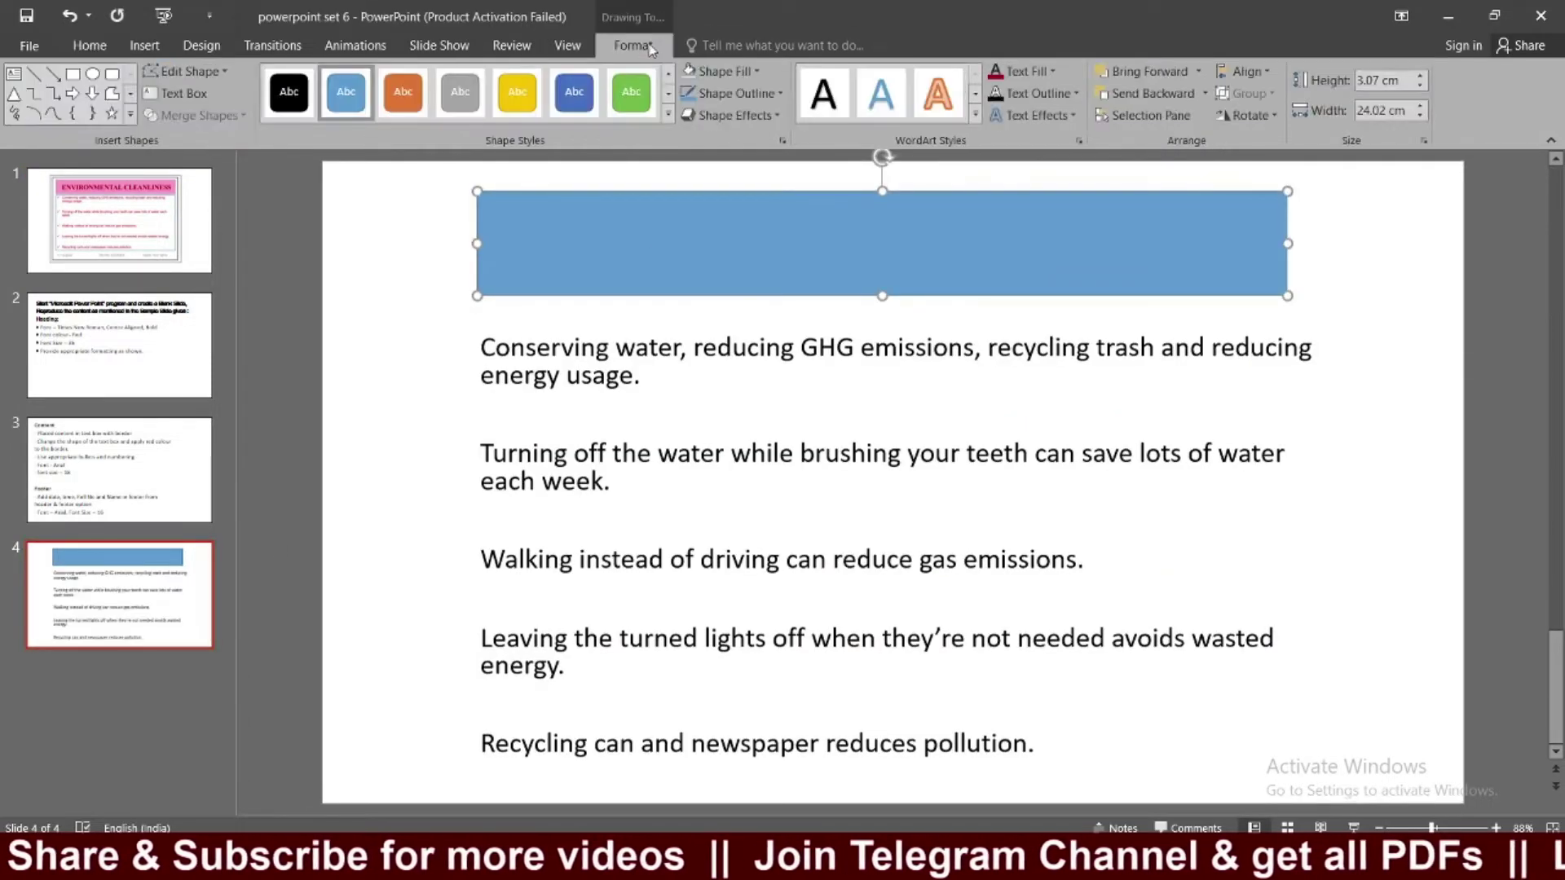
{"action": "left_click", "coordinate": [746, 74]}
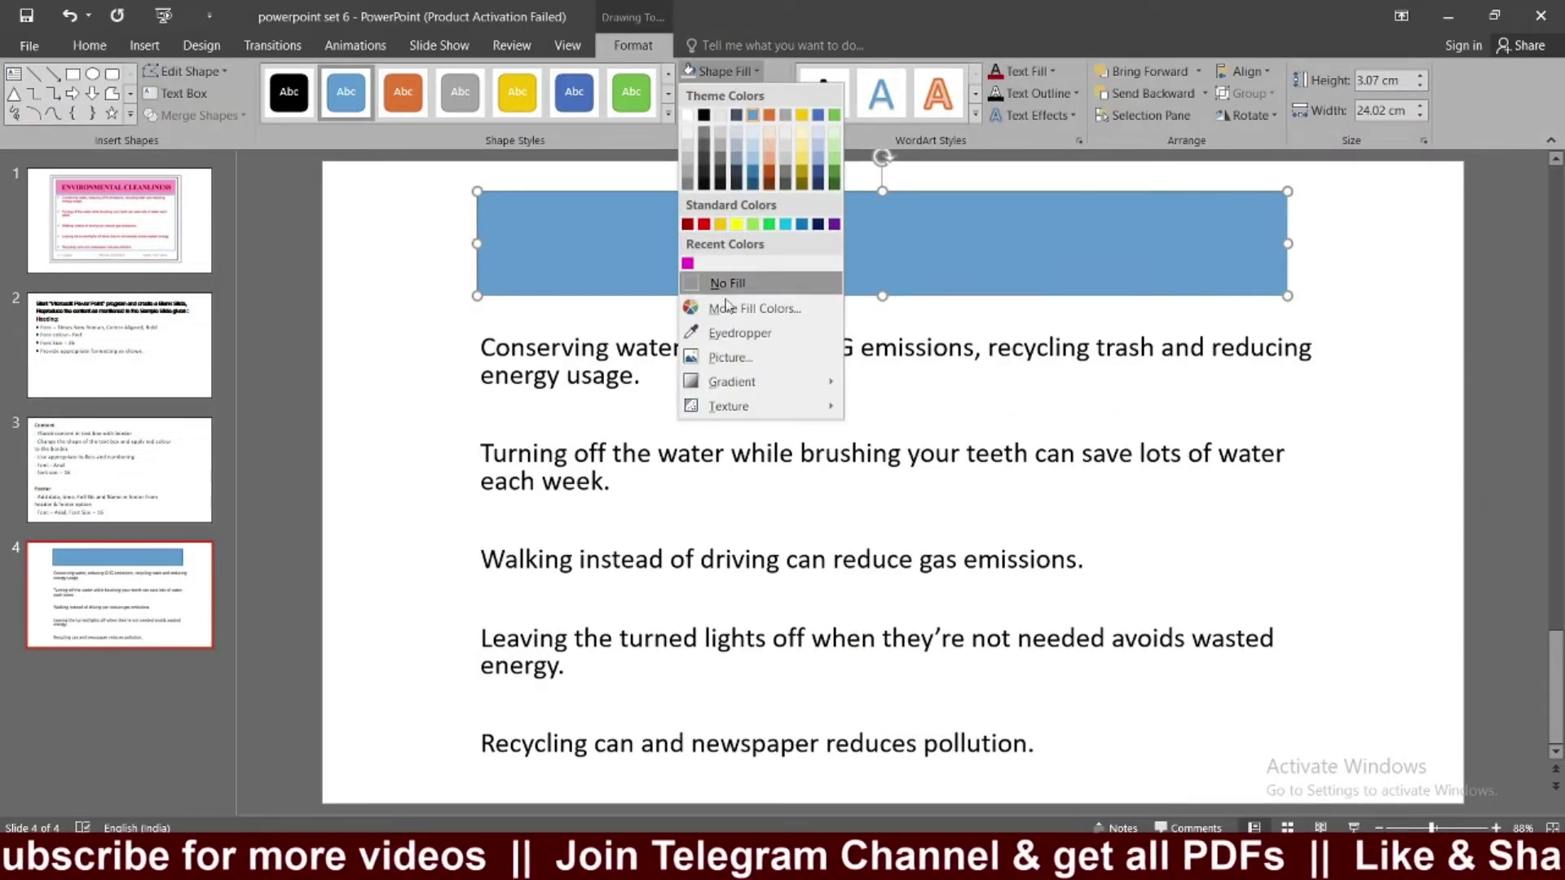
{"action": "left_click", "coordinate": [790, 305]}
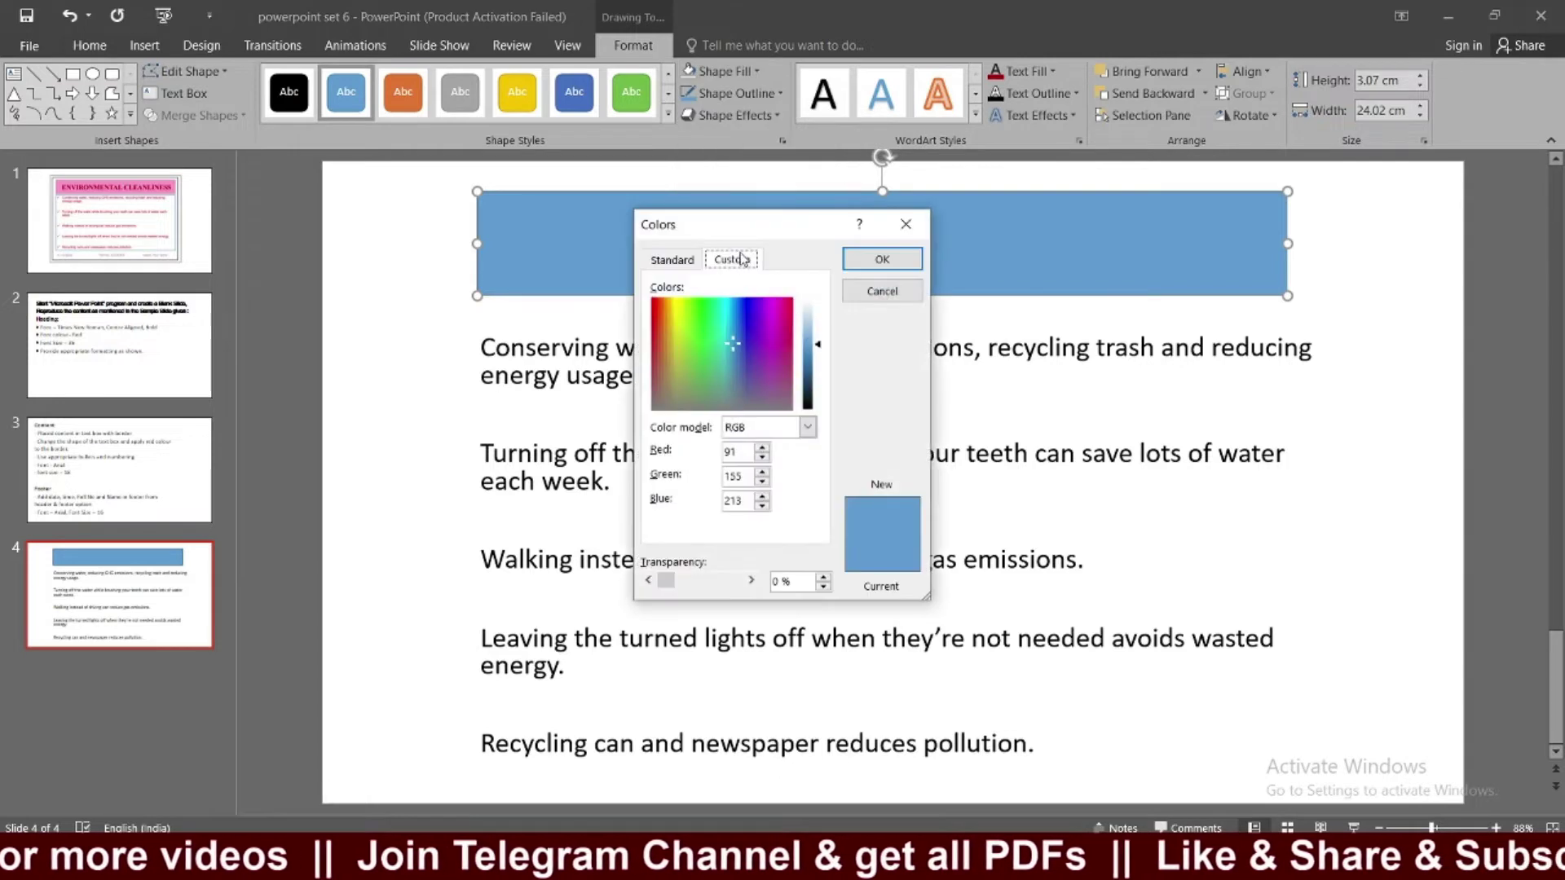
{"action": "left_click", "coordinate": [768, 349]}
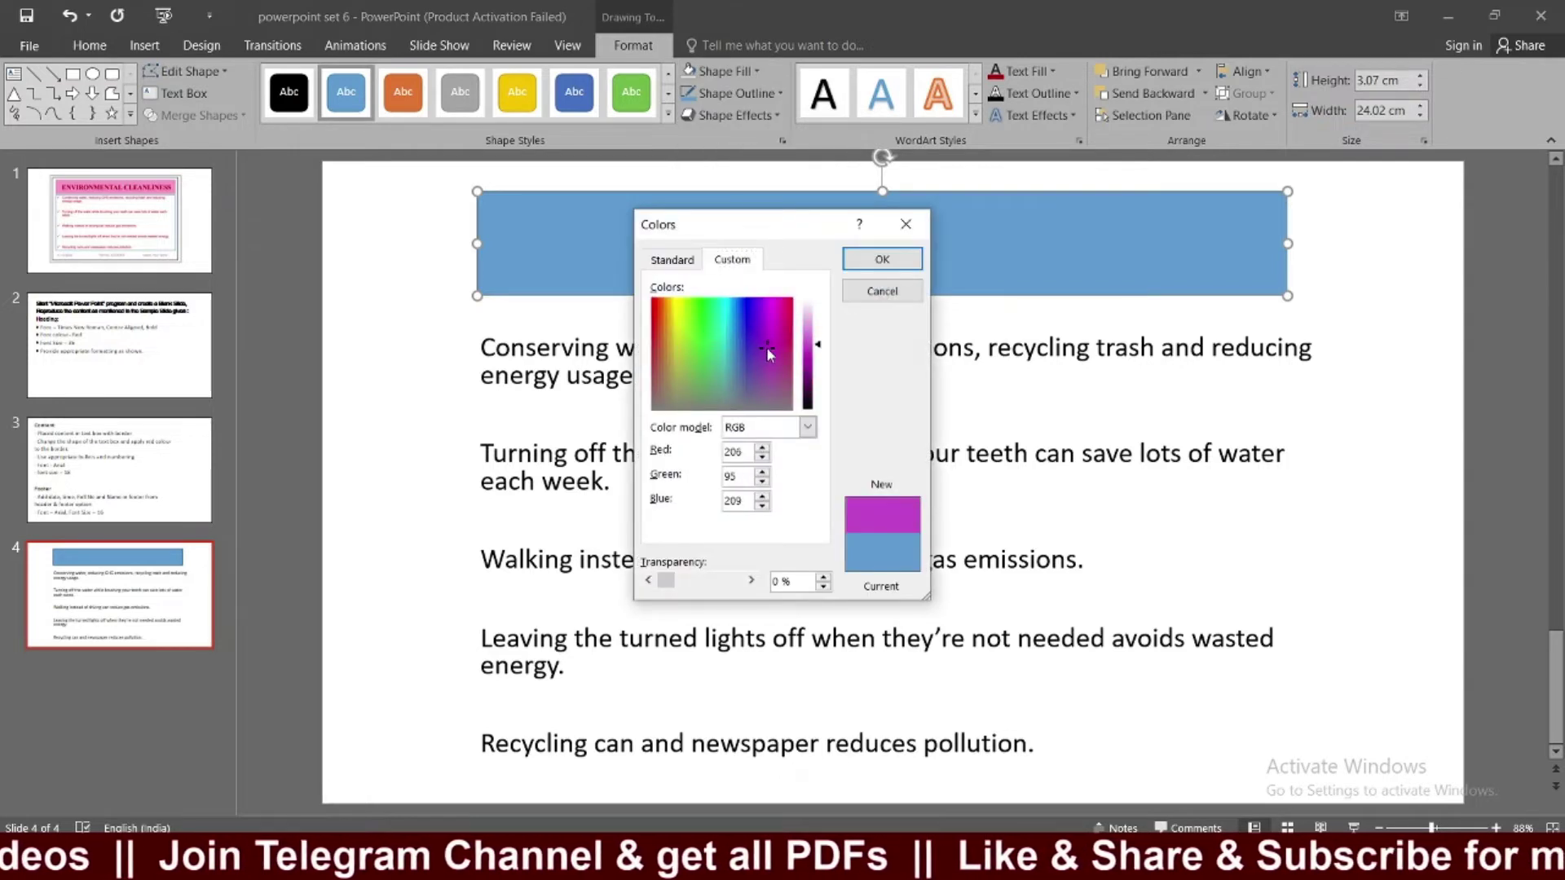
{"action": "left_click", "coordinate": [766, 352]}
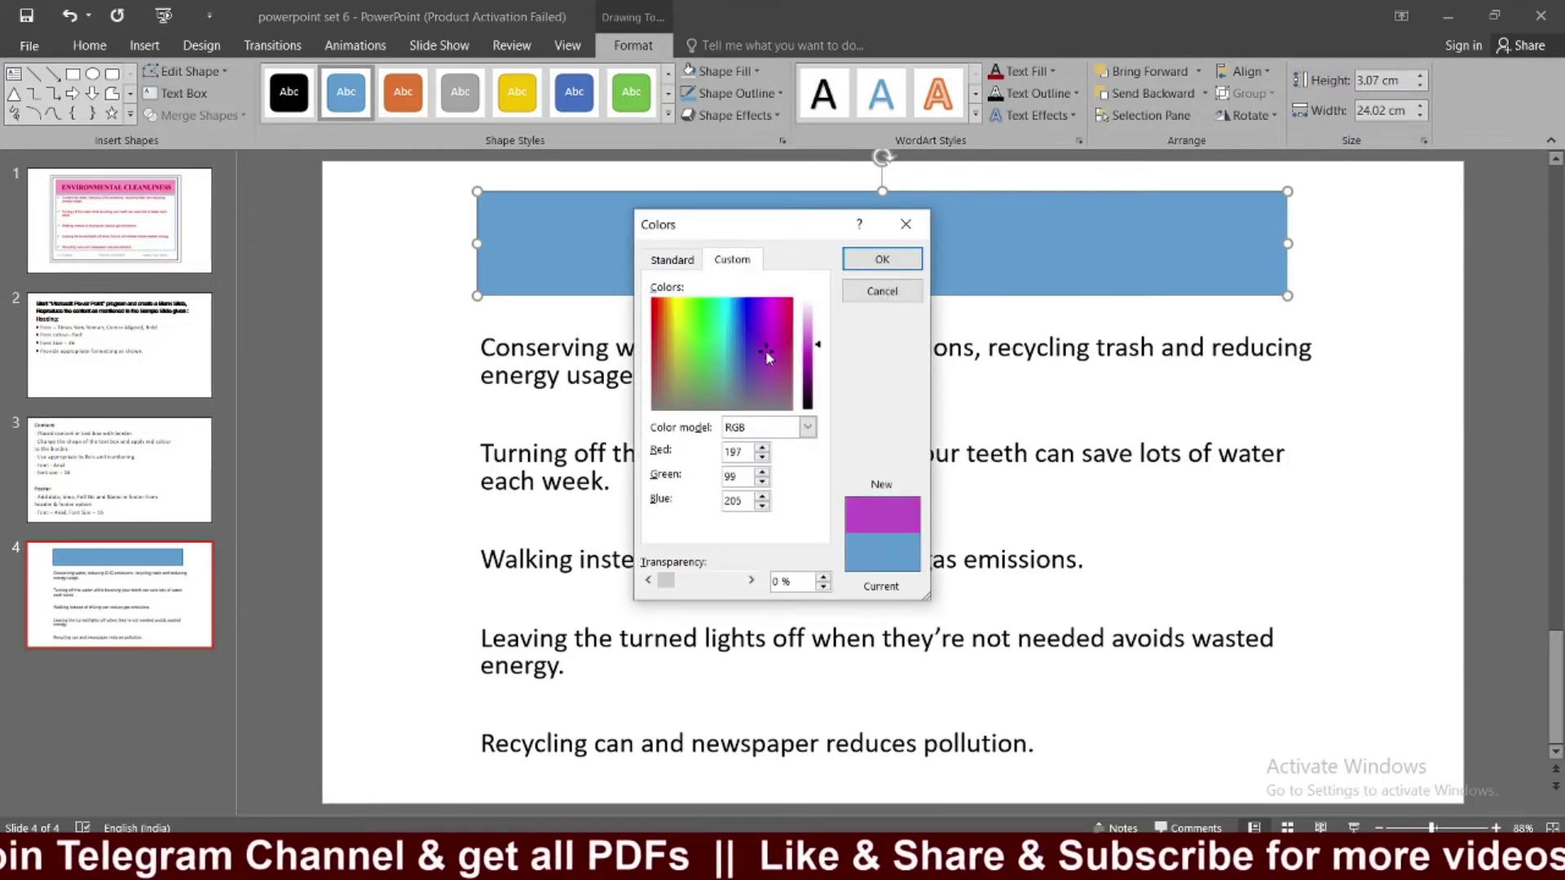
{"action": "left_click", "coordinate": [882, 259]}
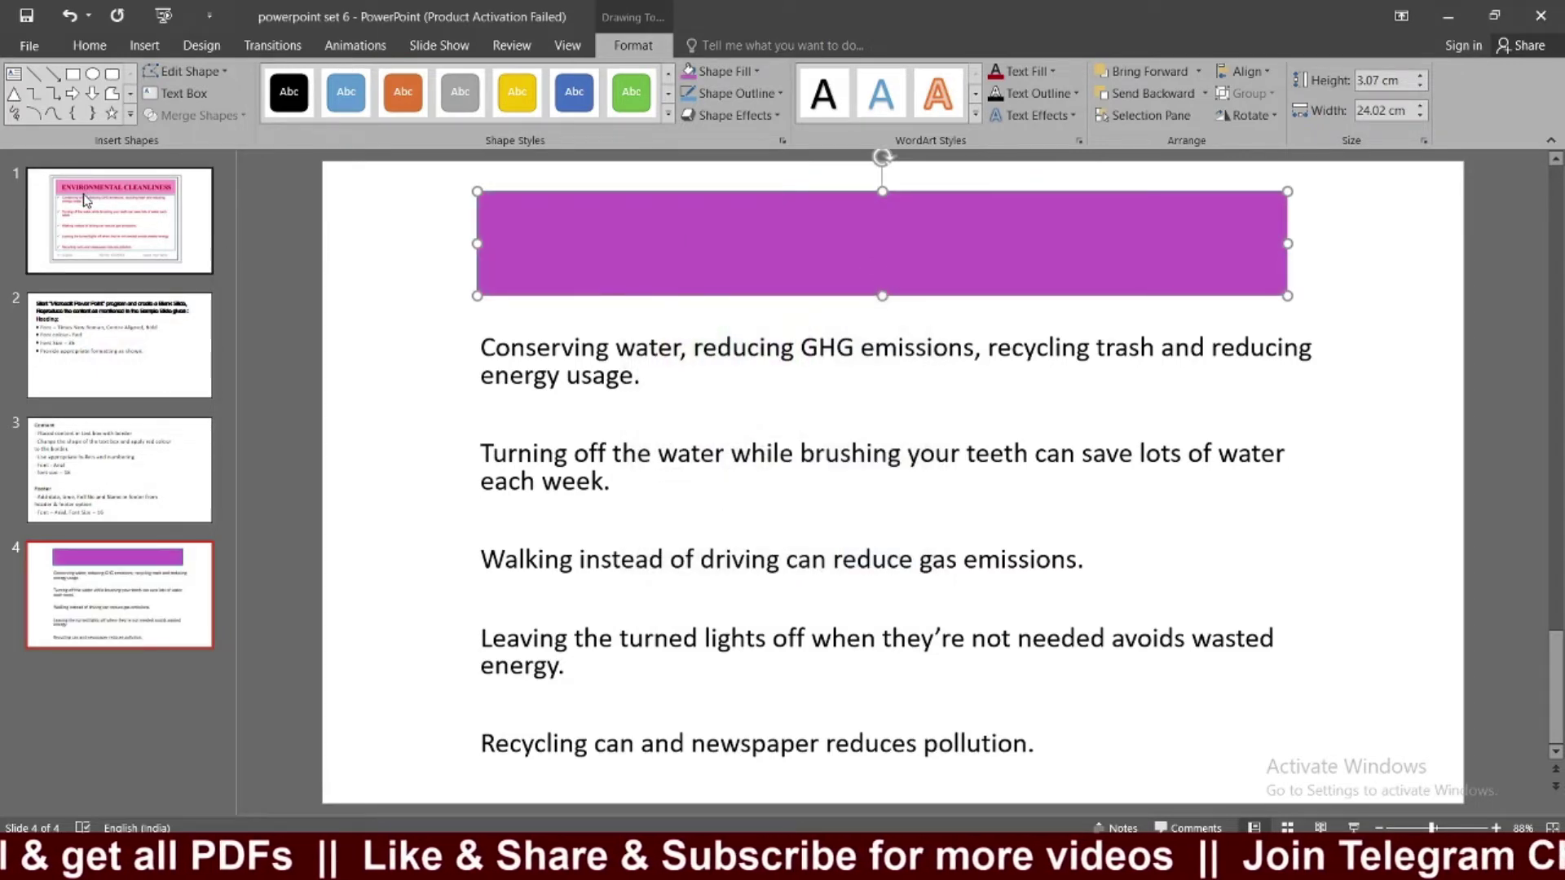
Compare with sample slide 1, then reselect the rectangle and reopen its fill colours.
{"action": "left_click", "coordinate": [129, 207]}
{"action": "scroll", "coordinate": [815, 448], "scroll_direction": "down", "scroll_amount": 2}
{"action": "scroll", "coordinate": [815, 448], "scroll_direction": "down", "scroll_amount": 1}
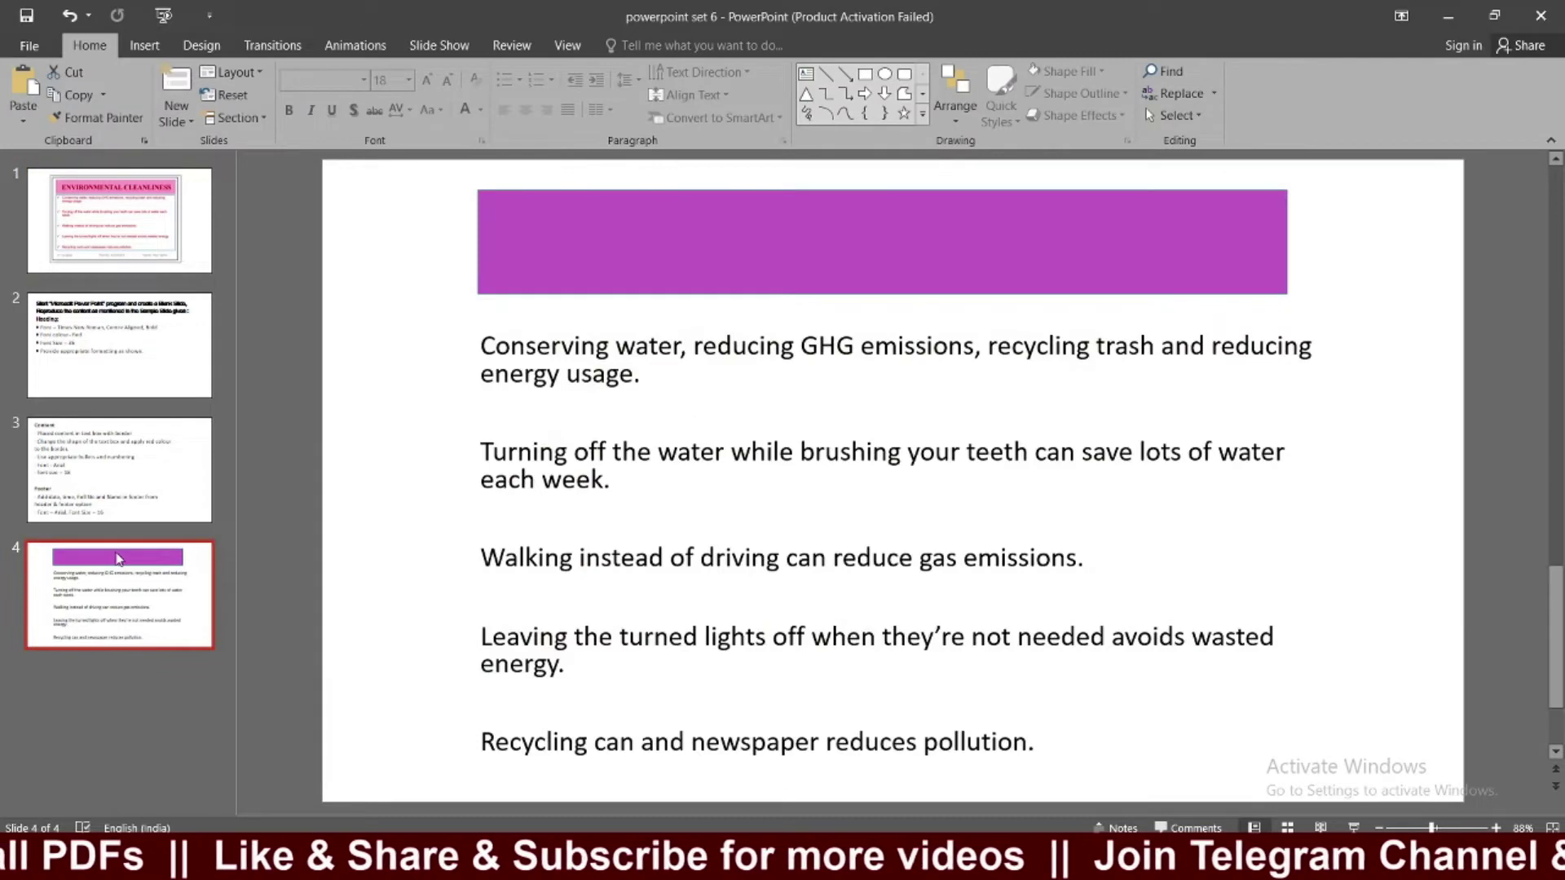
{"action": "left_click", "coordinate": [590, 247]}
{"action": "left_click", "coordinate": [634, 46]}
{"action": "left_click", "coordinate": [711, 79]}
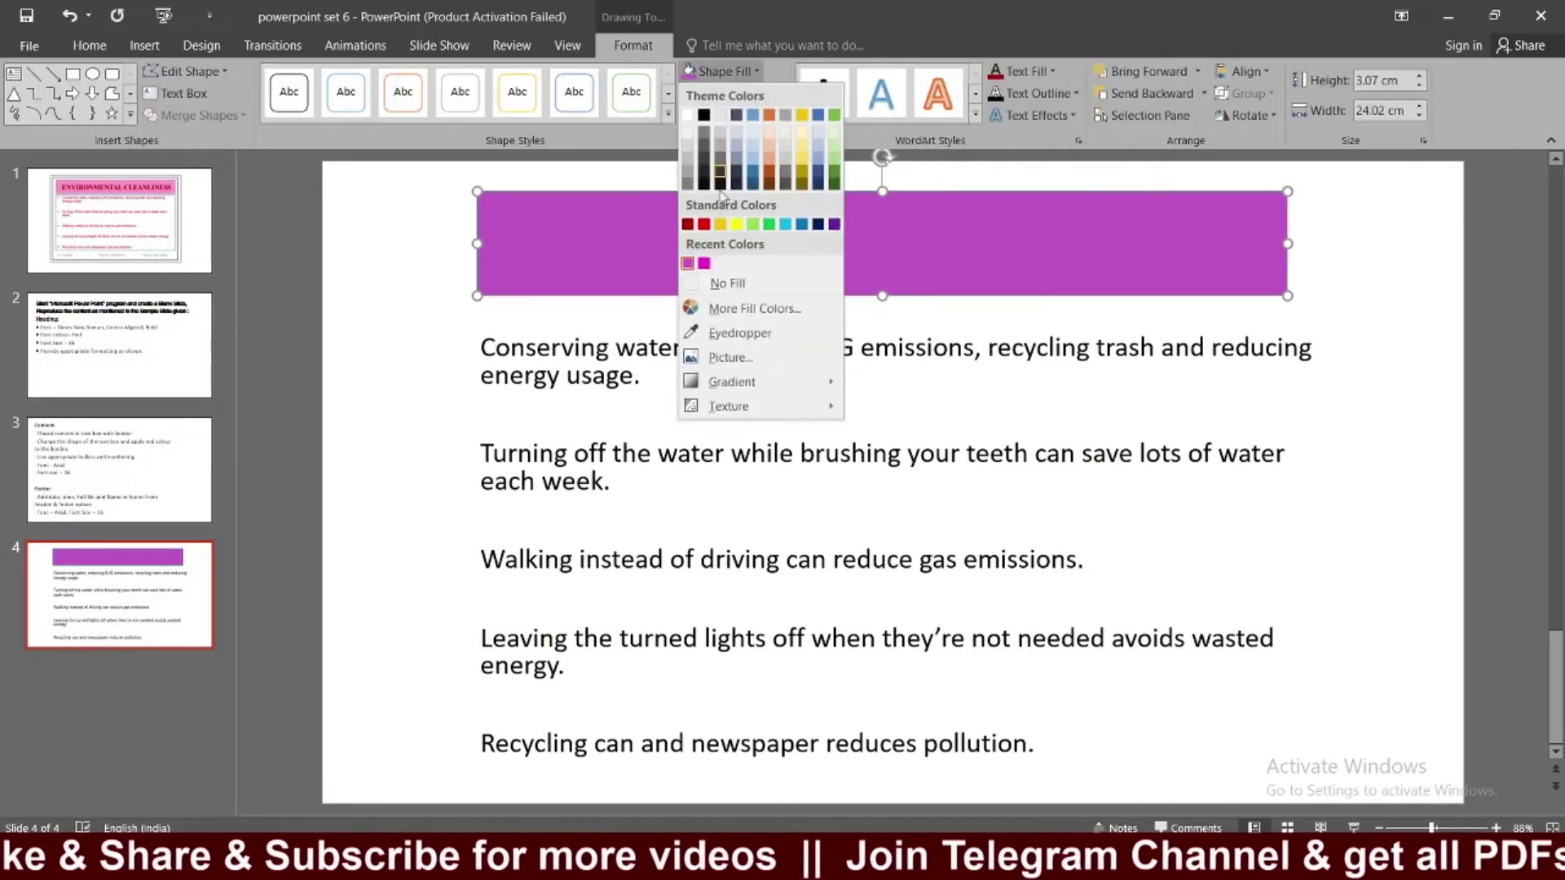
Switch the rectangle's fill to a brighter, pinker custom magenta and compare with the sample.
{"action": "left_click", "coordinate": [754, 405]}
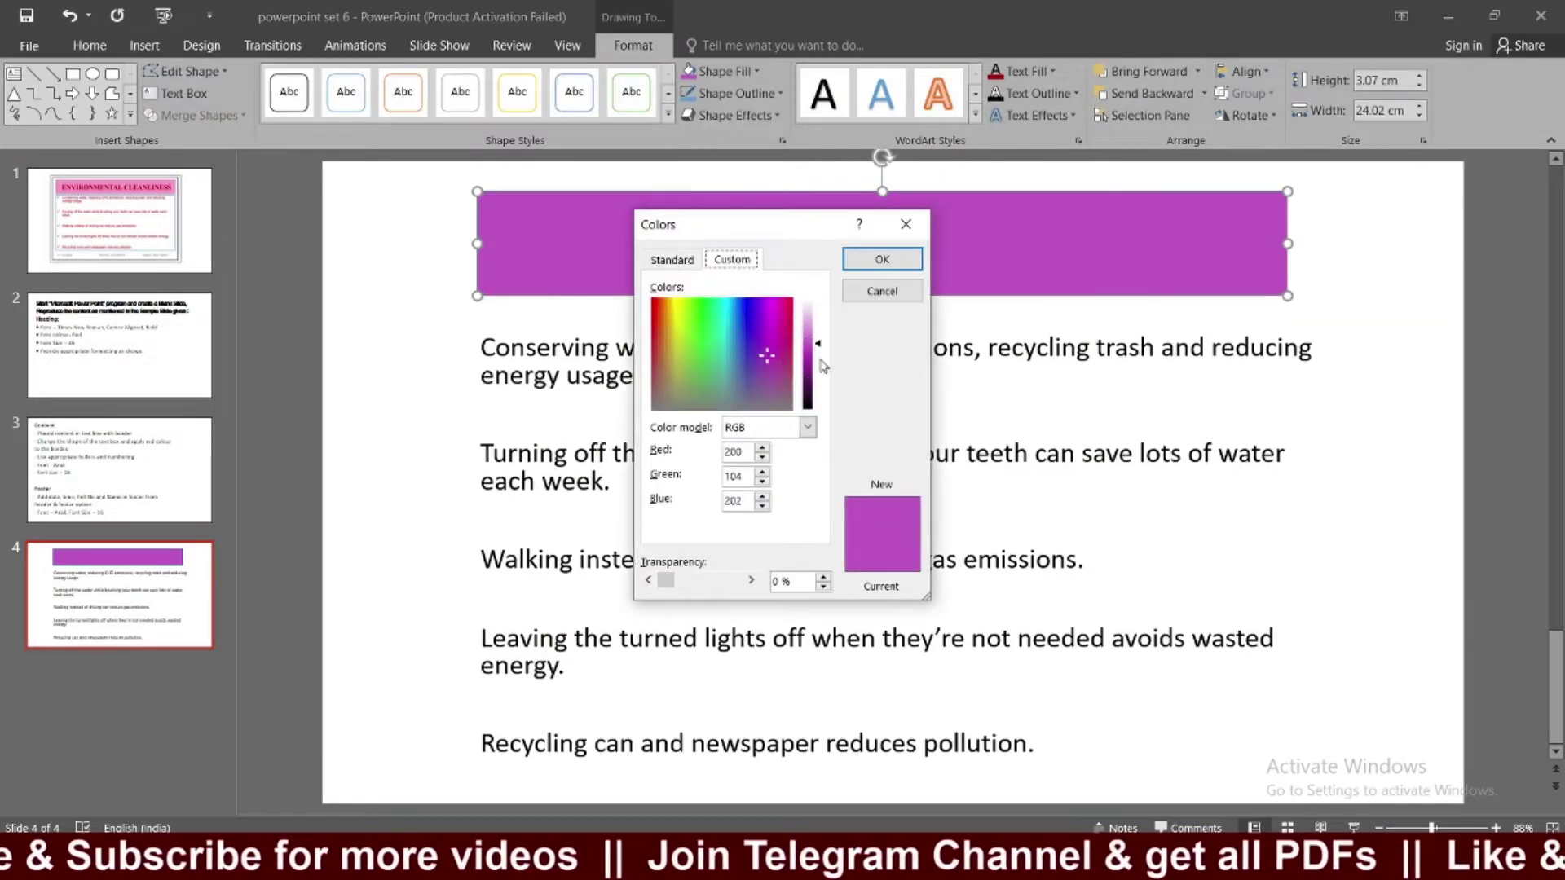
{"action": "left_click_drag", "start_coordinate": [819, 352], "coordinate": [818, 357]}
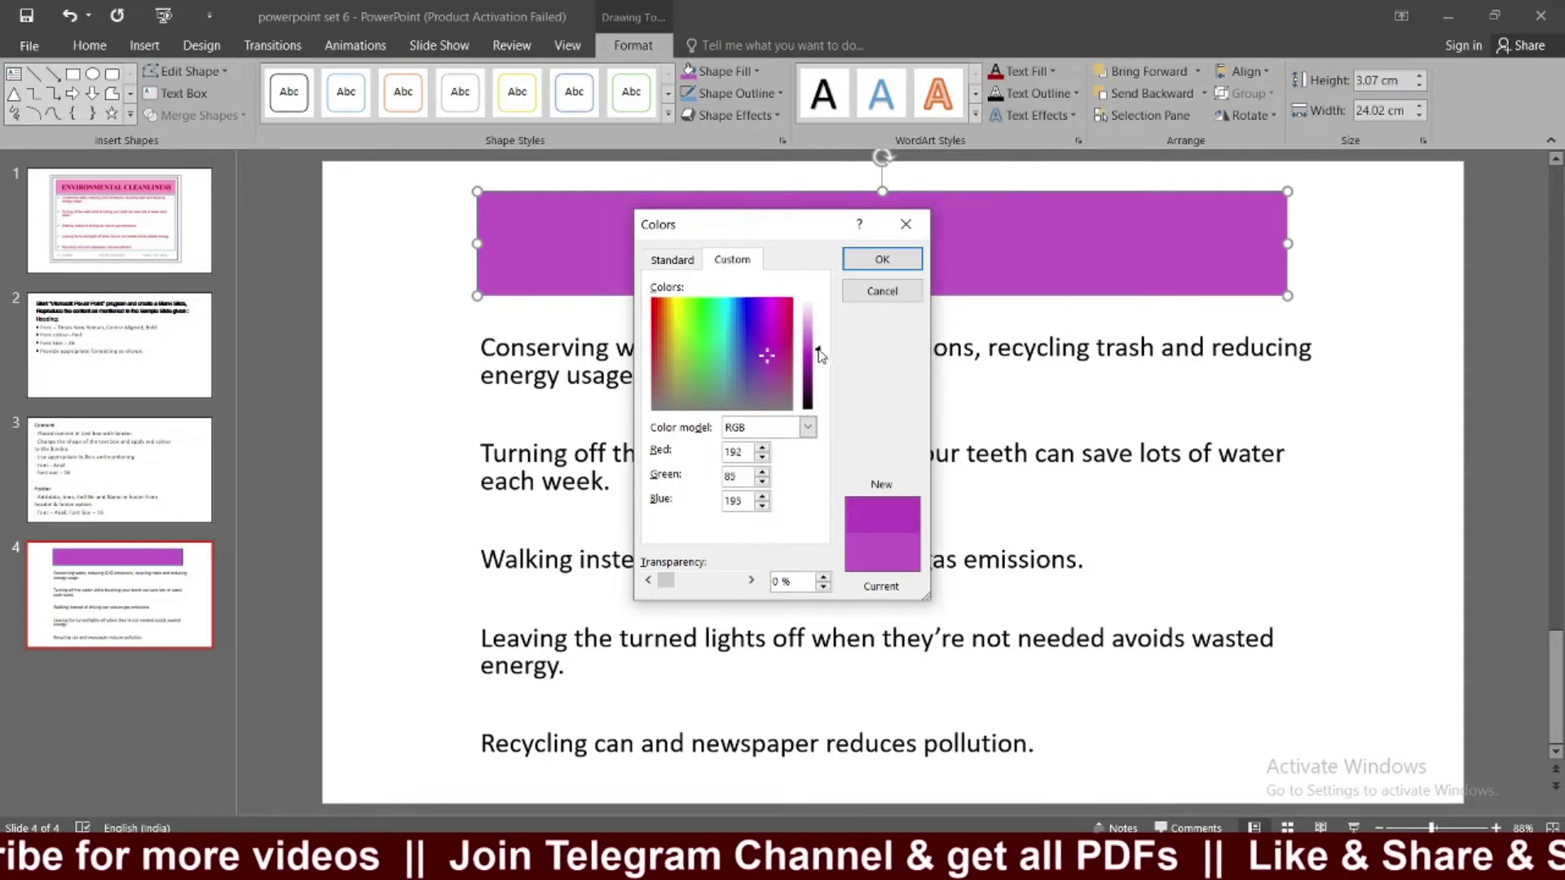
{"action": "left_click", "coordinate": [767, 326]}
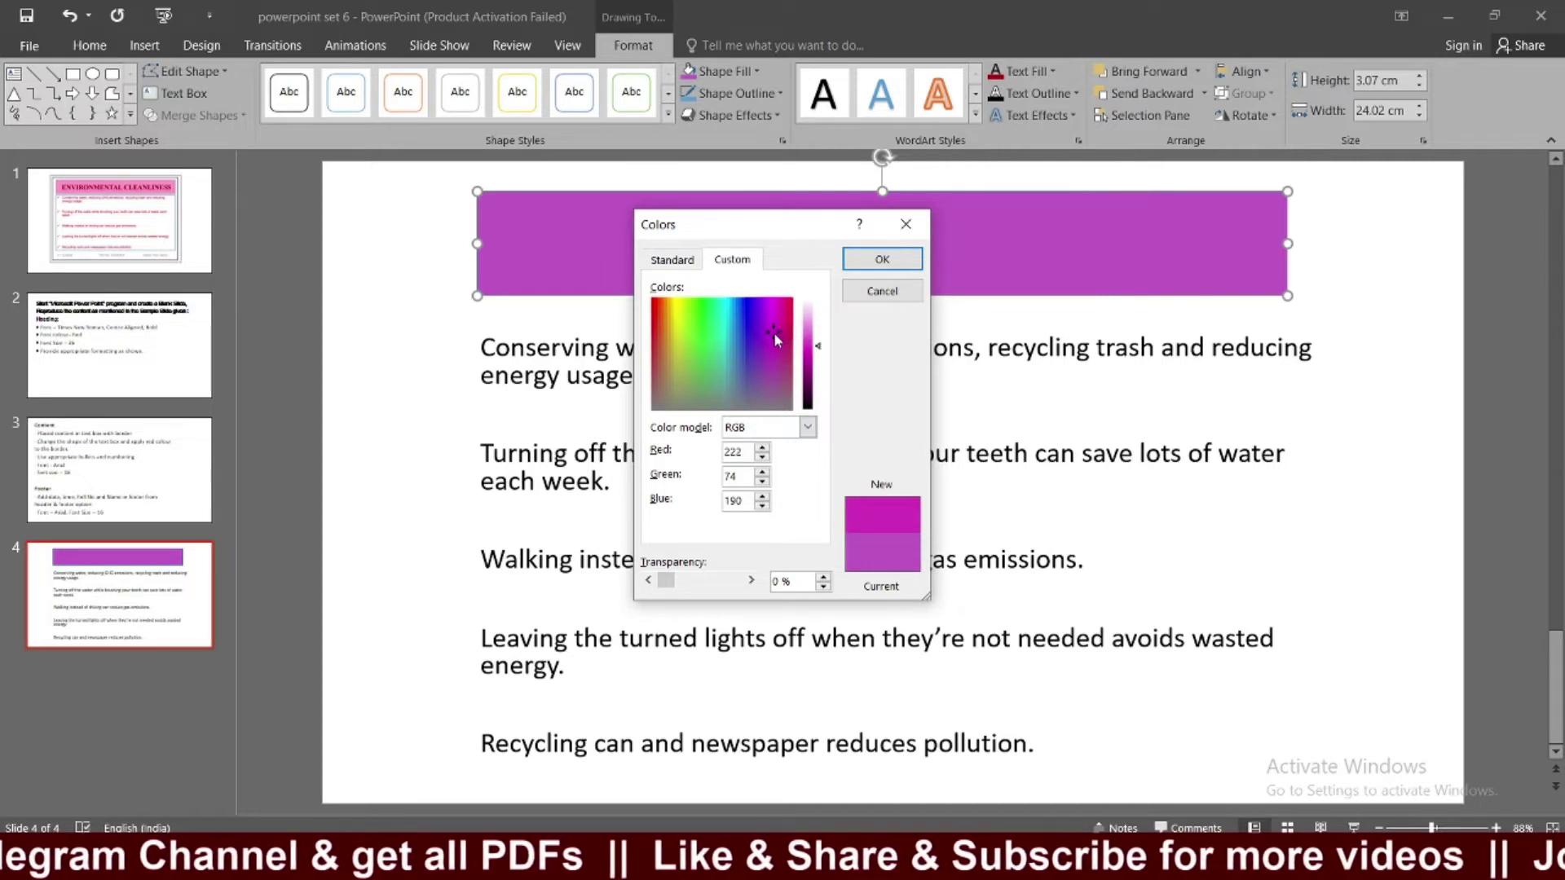
{"action": "left_click", "coordinate": [774, 339]}
{"action": "left_click", "coordinate": [887, 269]}
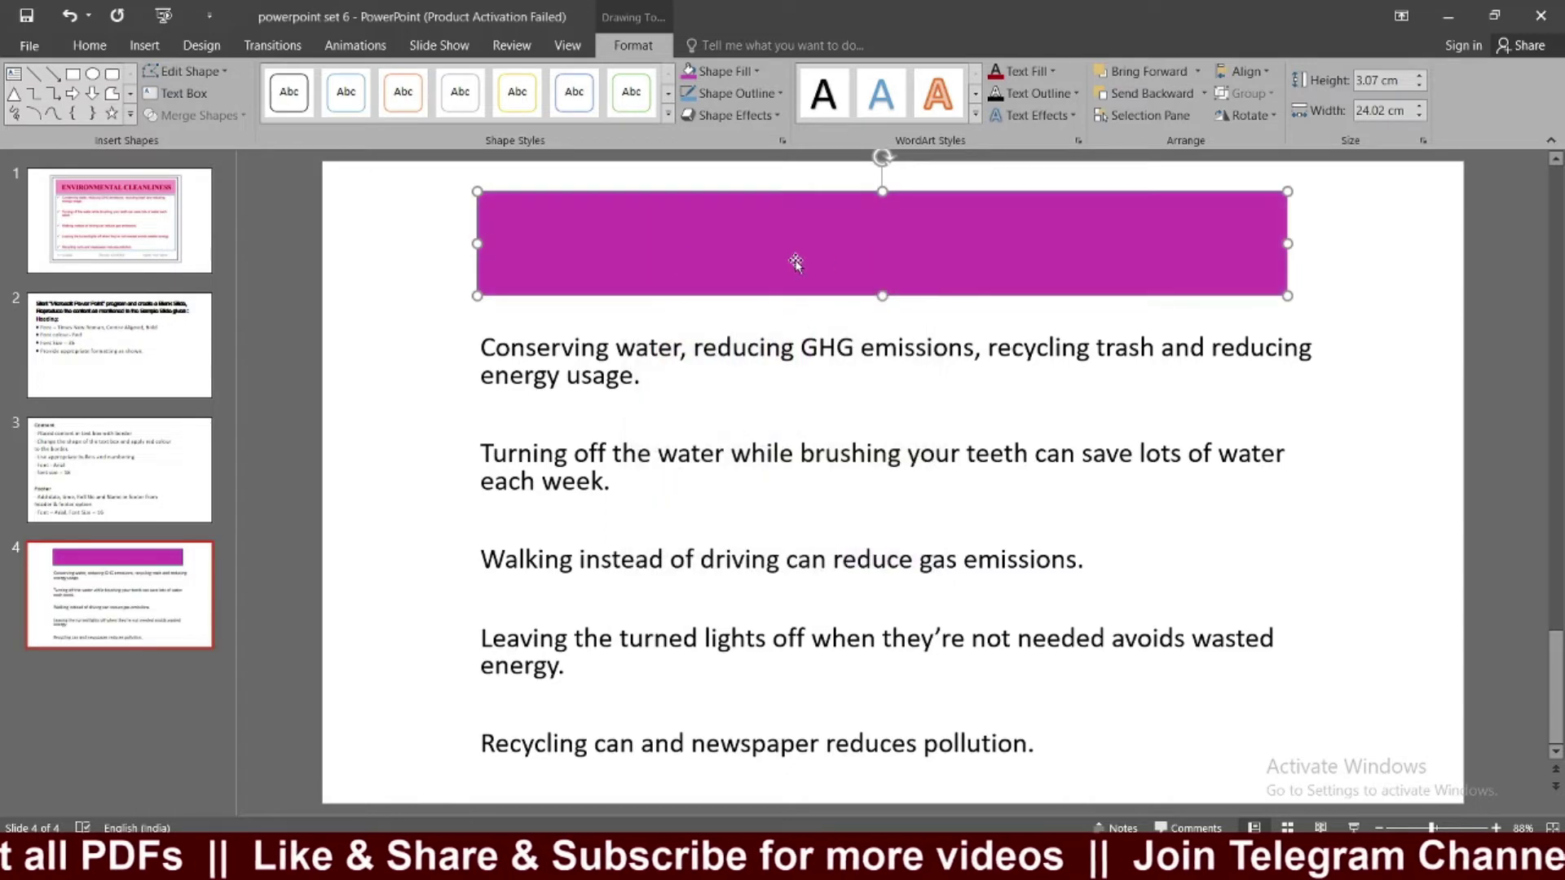
{"action": "left_click", "coordinate": [171, 233]}
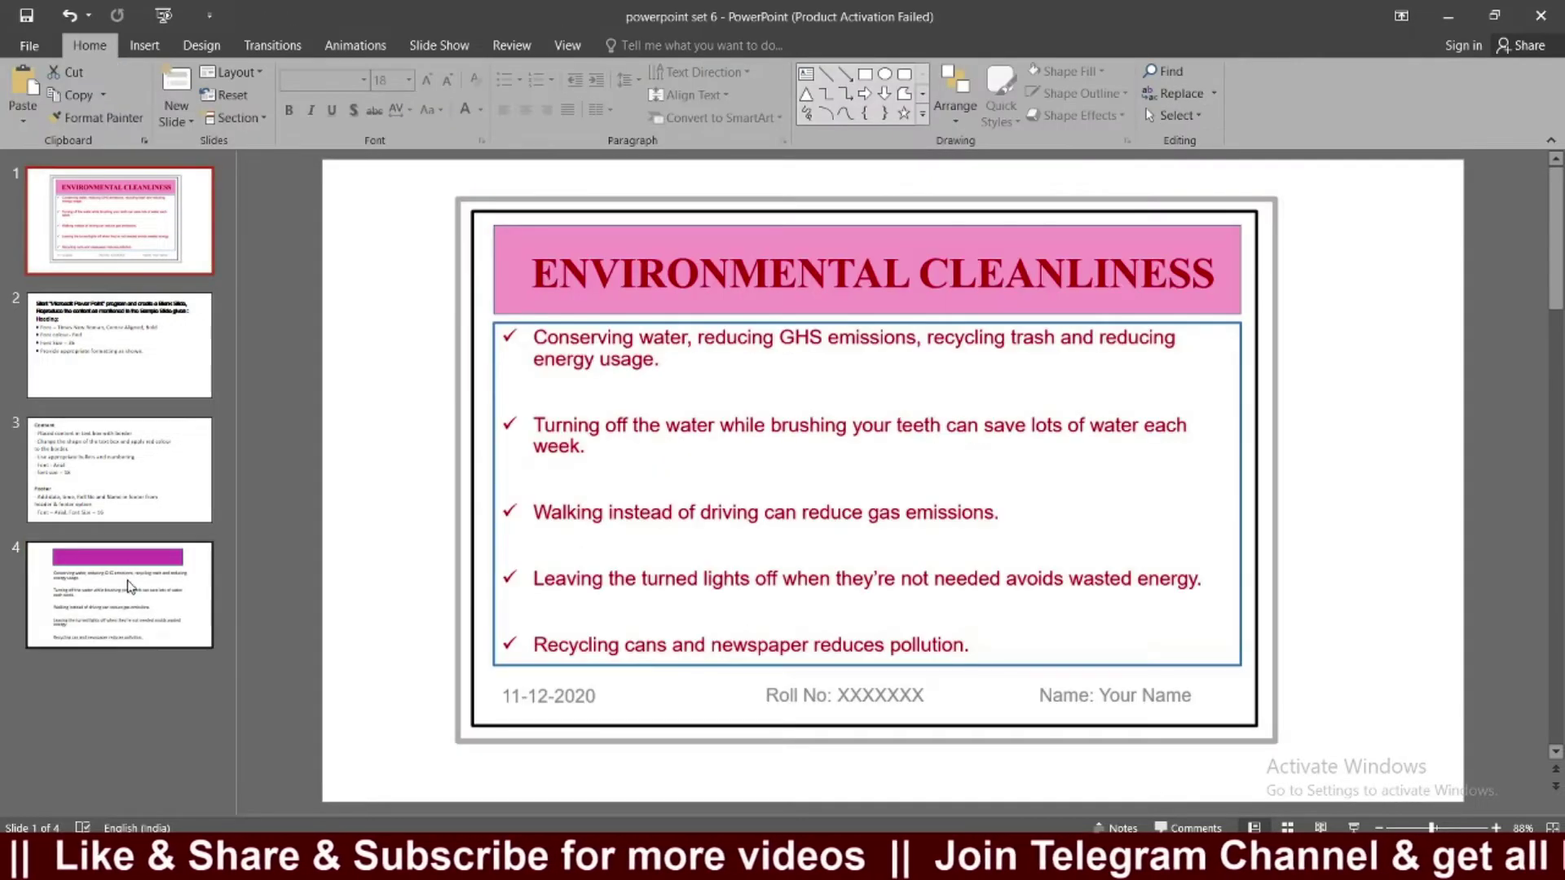
{"action": "left_click", "coordinate": [130, 587]}
Lighten the rectangle's magenta fill with the custom colour luminance slider.
{"action": "left_click", "coordinate": [577, 239]}
{"action": "left_click", "coordinate": [633, 45]}
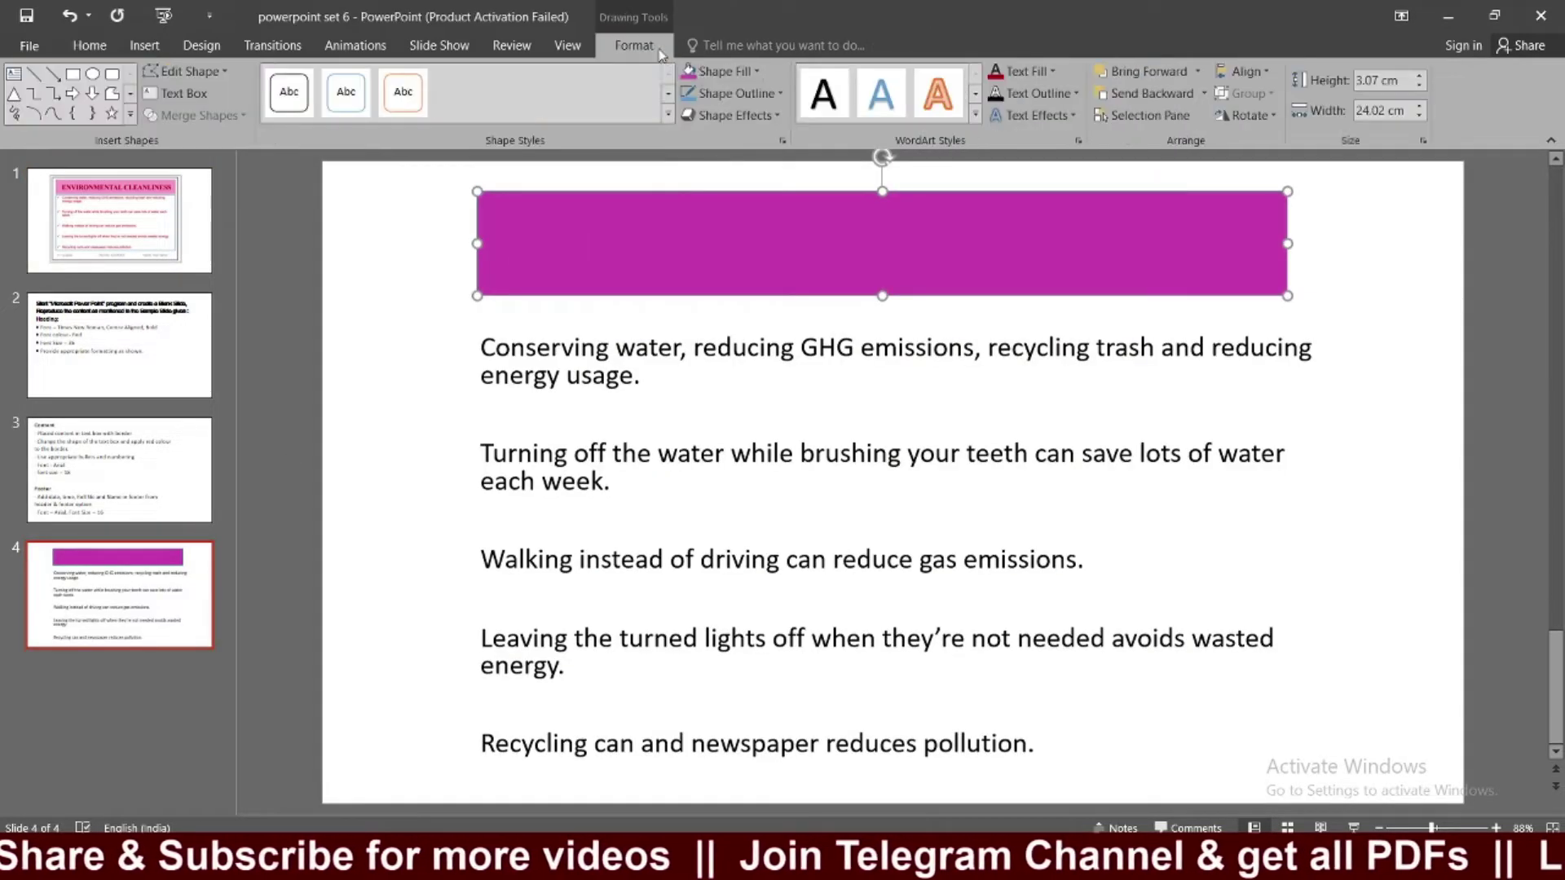
{"action": "left_click", "coordinate": [721, 71]}
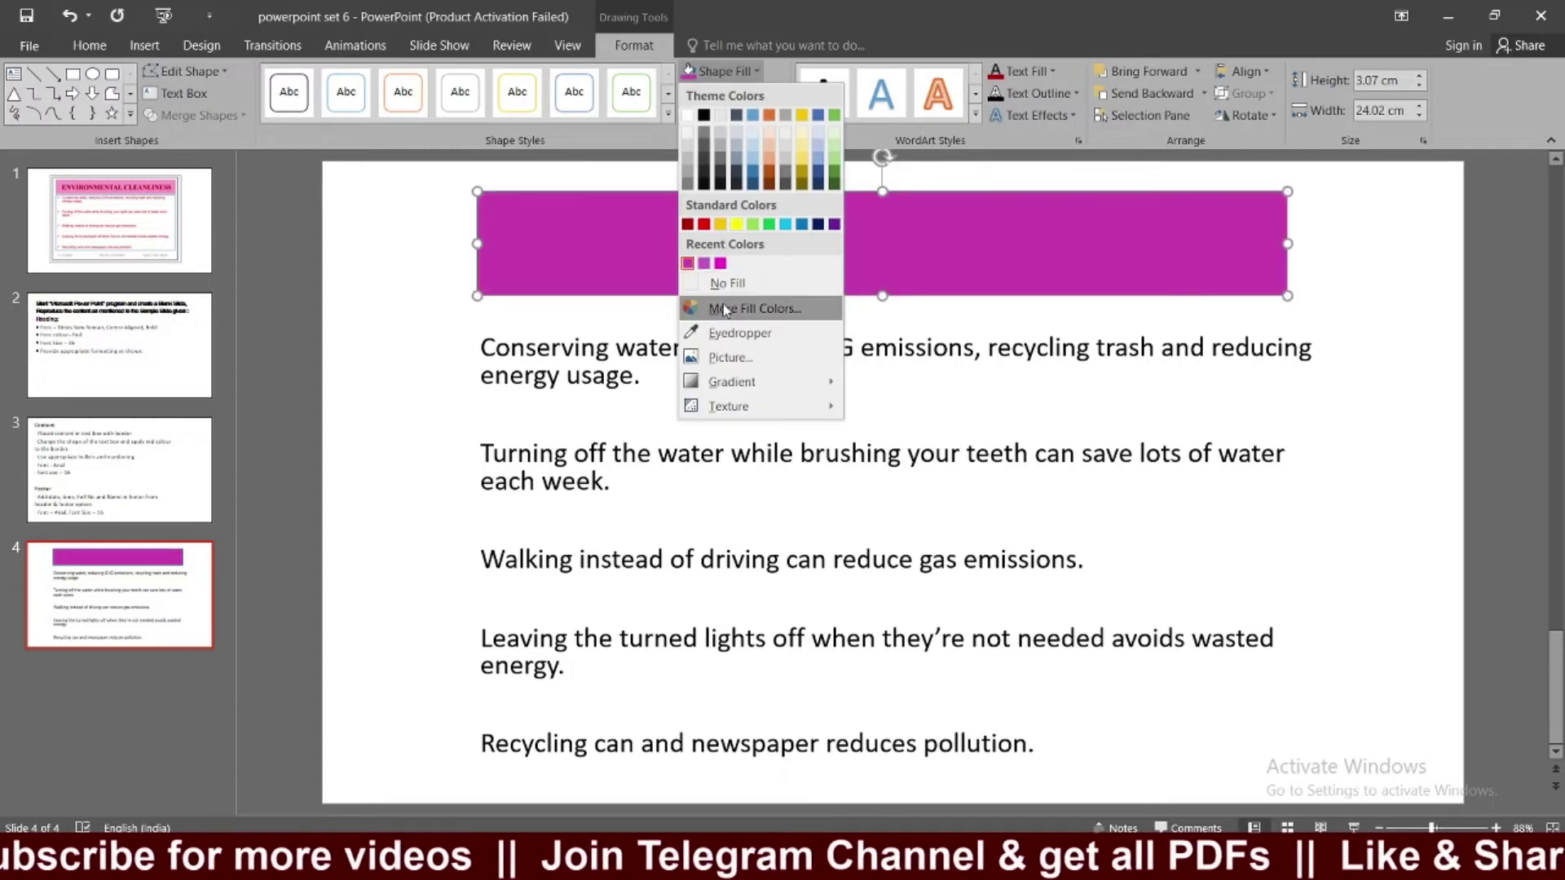
{"action": "left_click", "coordinate": [746, 308]}
{"action": "left_click_drag", "start_coordinate": [819, 350], "coordinate": [820, 343]}
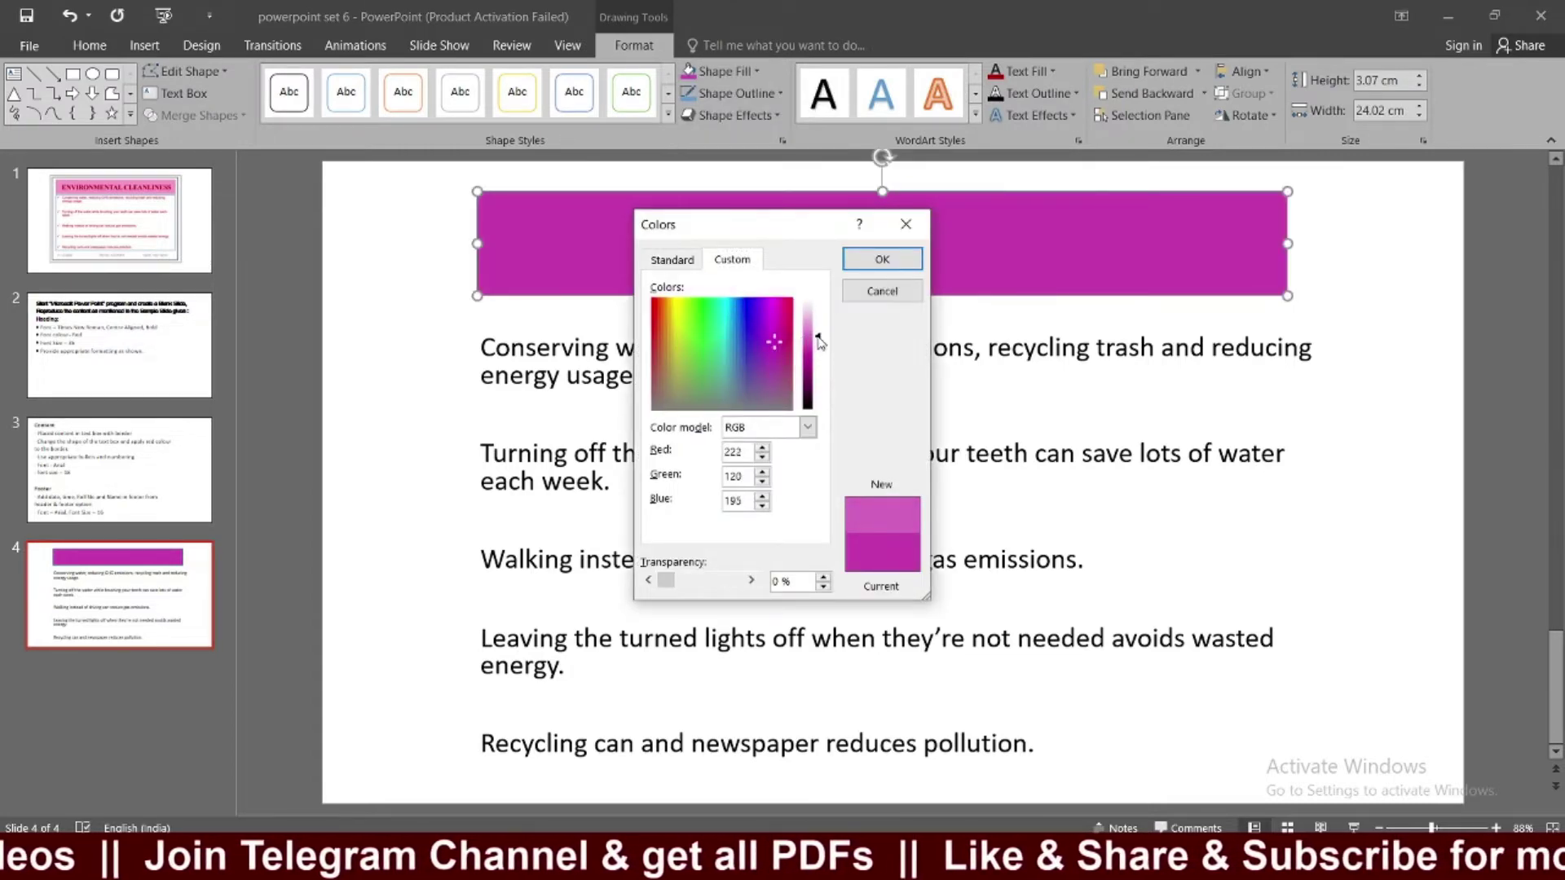
{"action": "left_click", "coordinate": [869, 265]}
{"action": "left_click", "coordinate": [204, 234]}
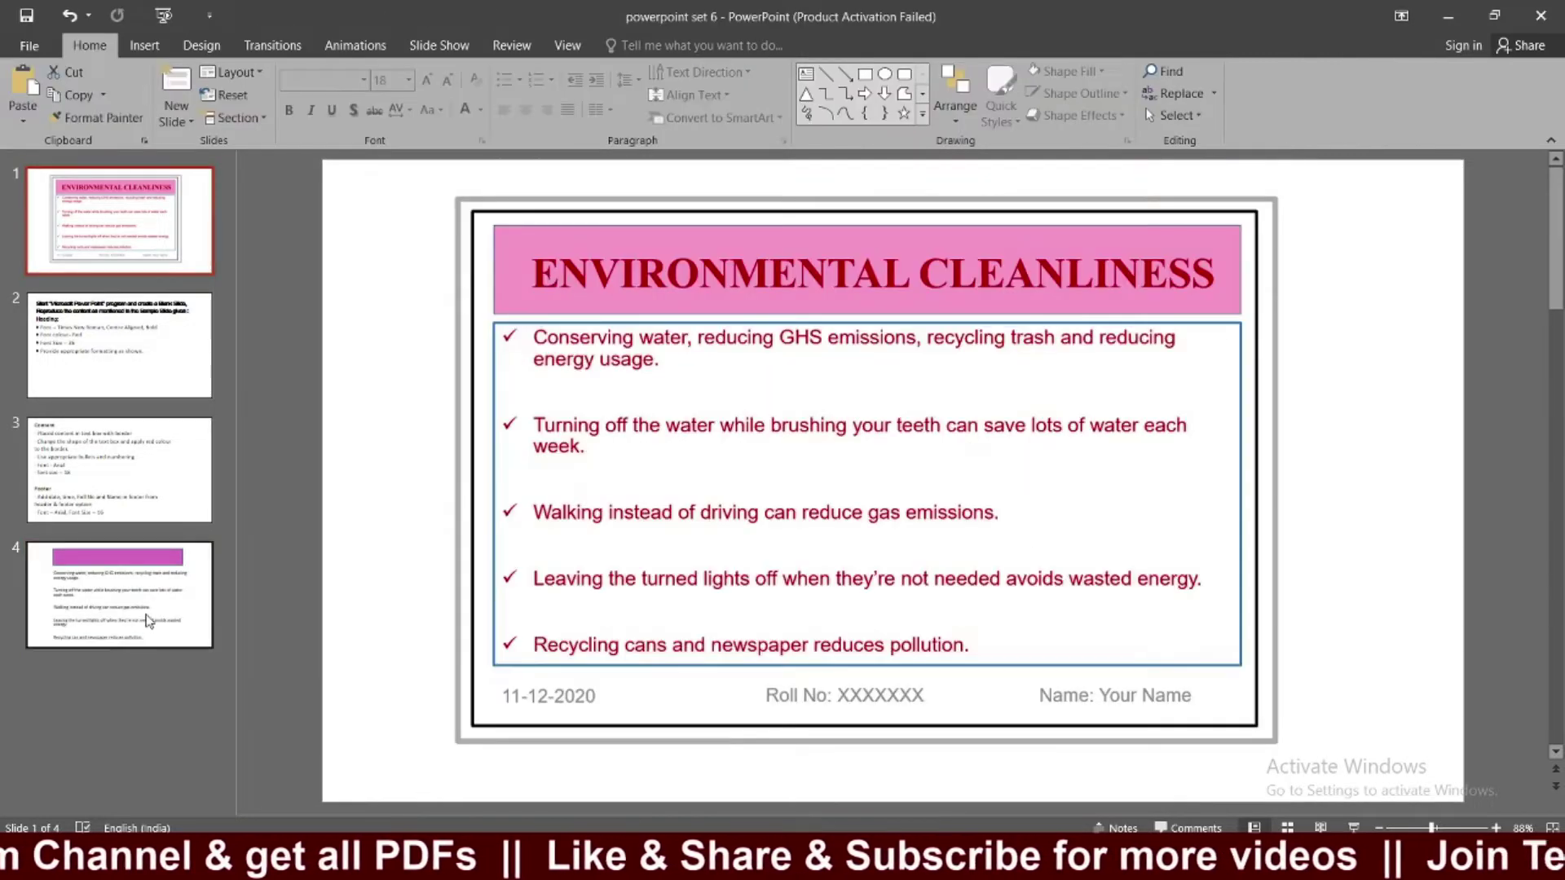
{"action": "left_click", "coordinate": [147, 611]}
Lighten the fill further to pink RGB 225, 131, 200 and check it against the sample.
{"action": "left_click", "coordinate": [638, 236]}
{"action": "left_click", "coordinate": [634, 46]}
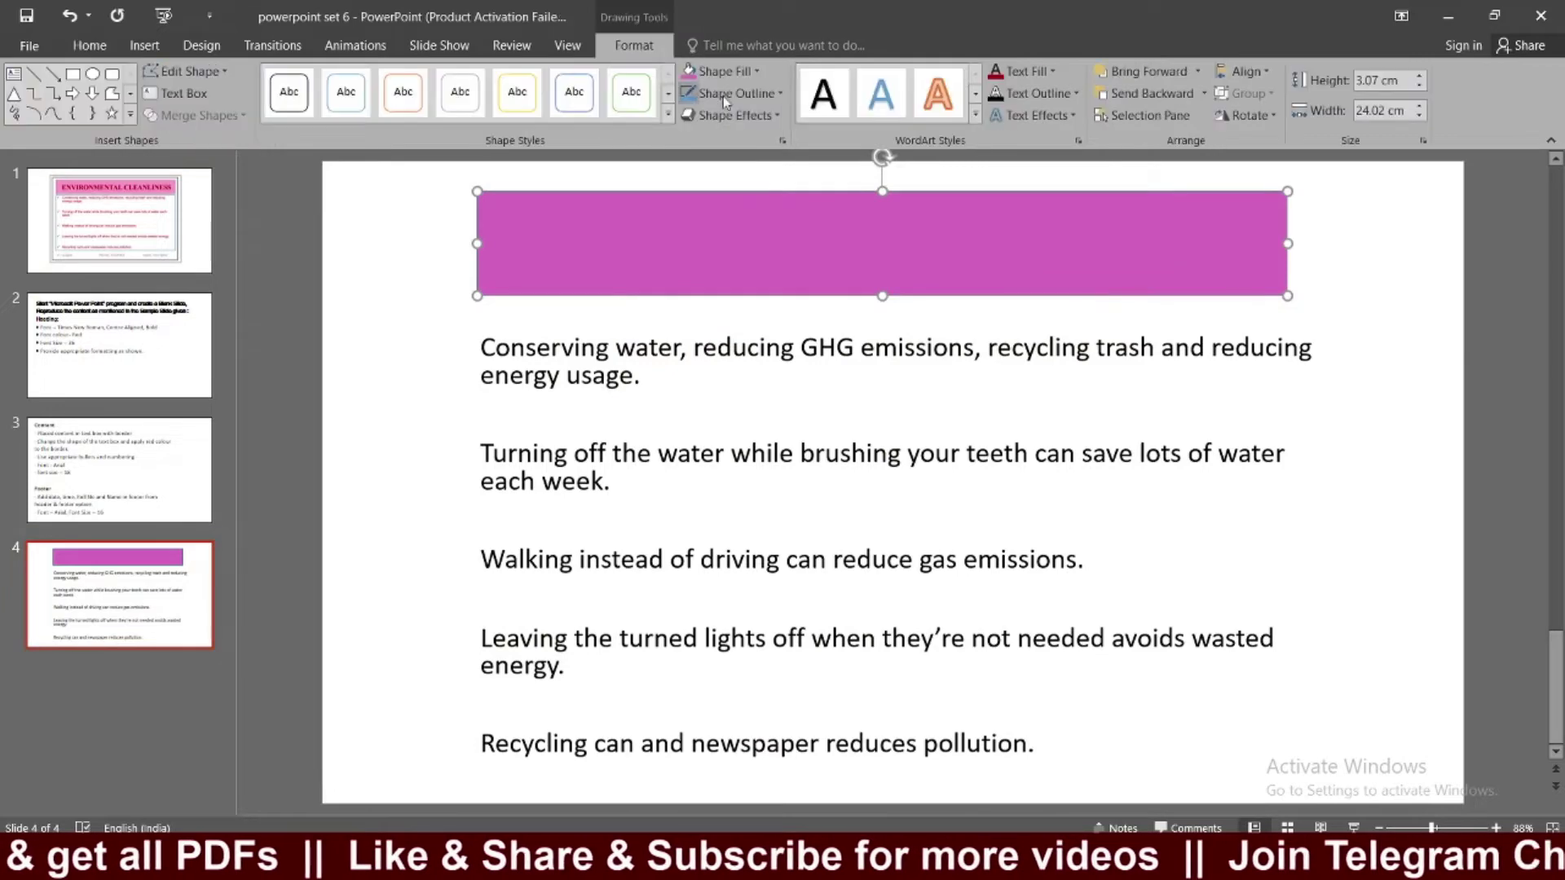
{"action": "left_click", "coordinate": [728, 71]}
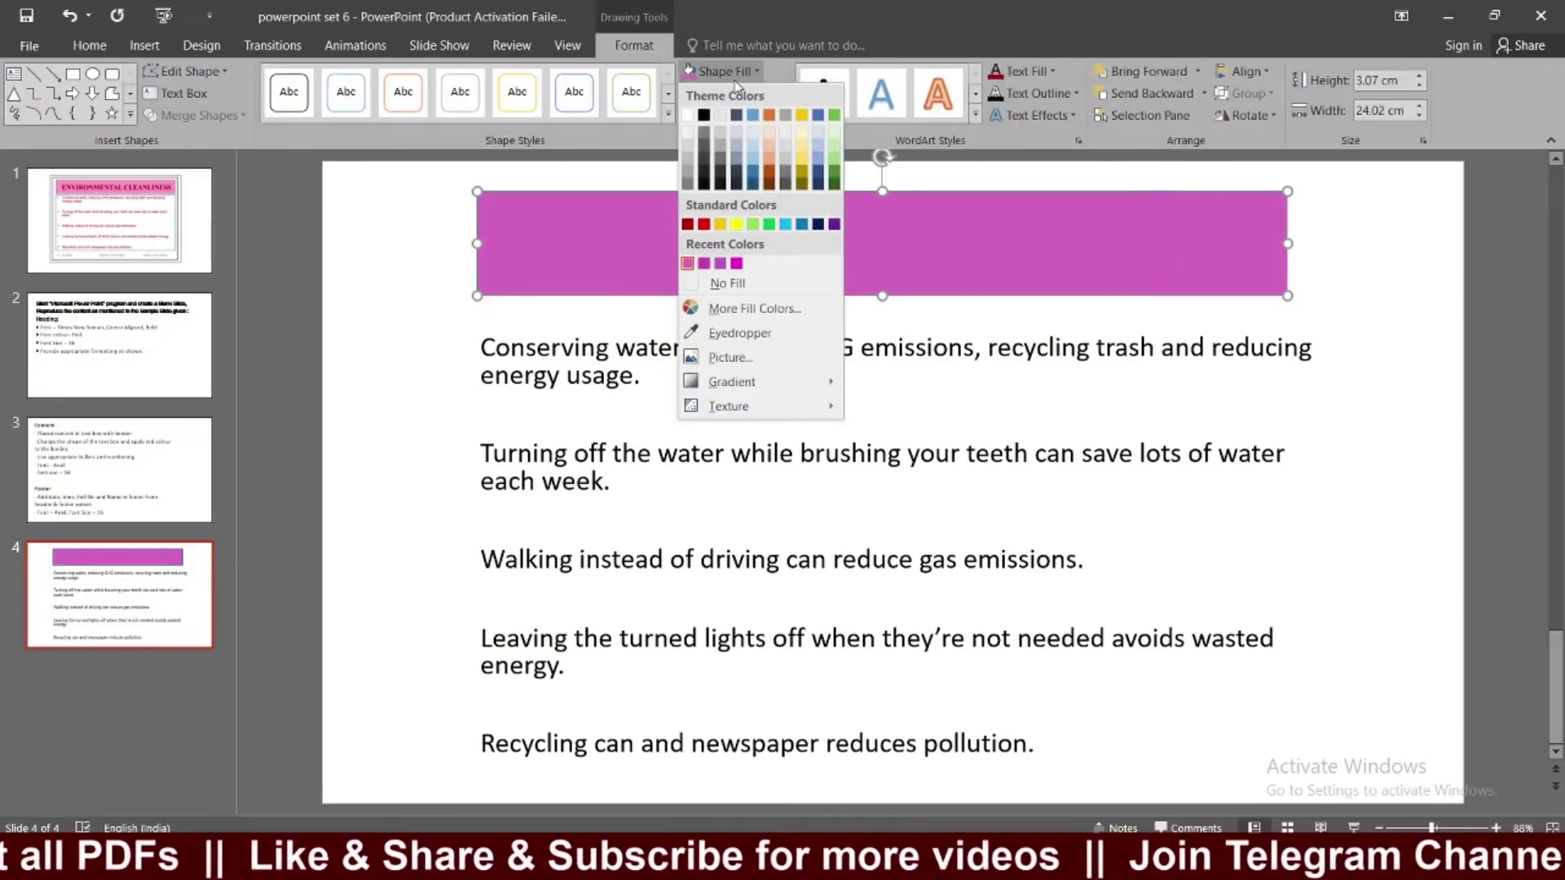
{"action": "left_click", "coordinate": [738, 308]}
{"action": "left_click_drag", "start_coordinate": [815, 341], "coordinate": [817, 327]}
{"action": "left_click", "coordinate": [880, 259]}
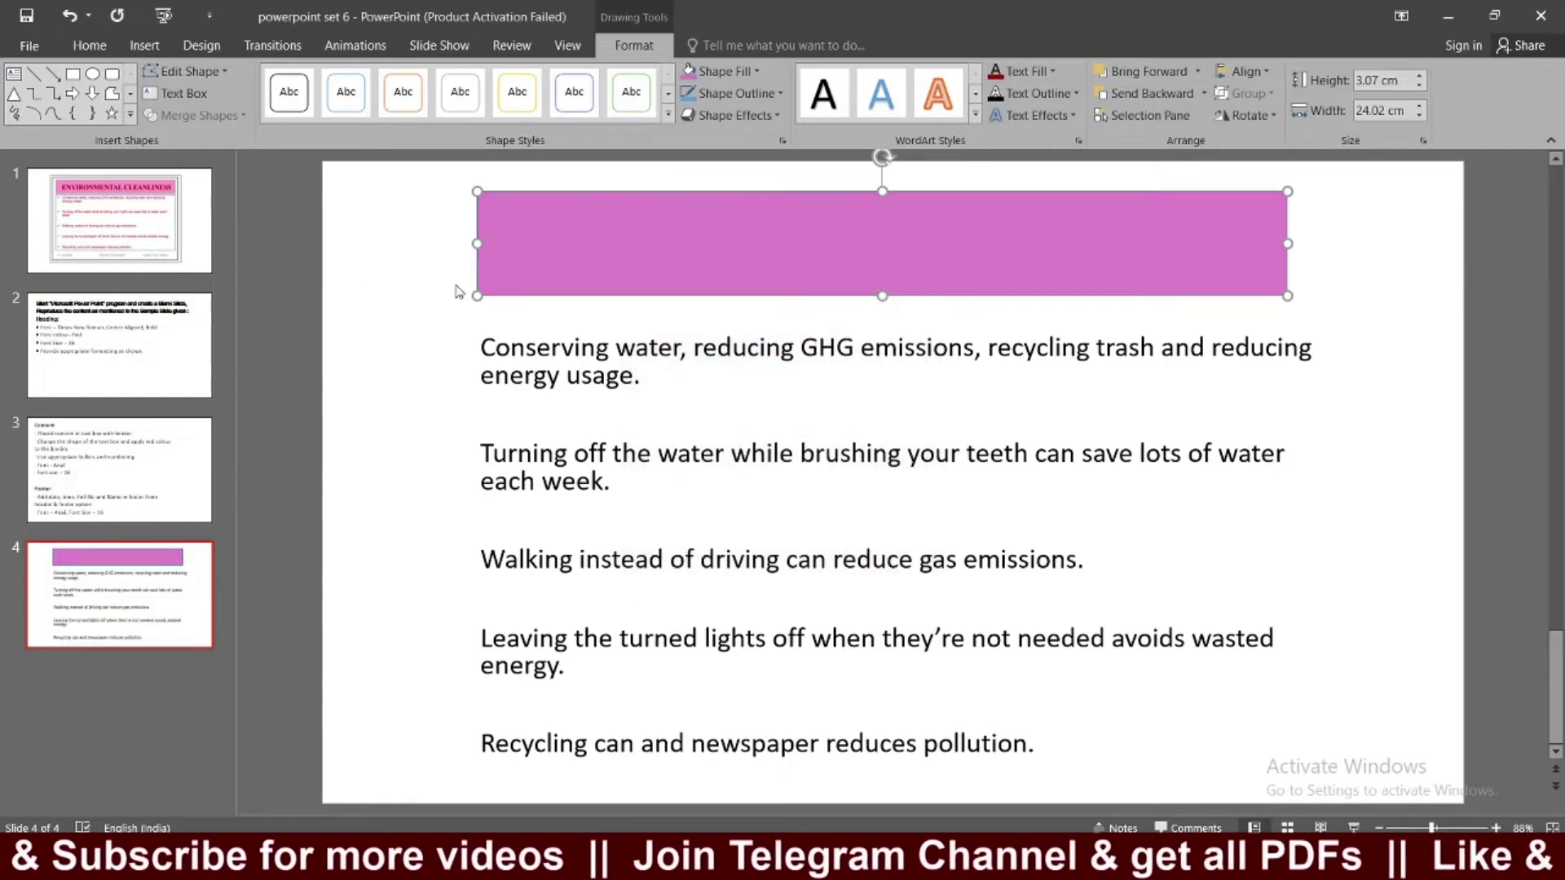
{"action": "left_click", "coordinate": [134, 237]}
{"action": "left_click", "coordinate": [135, 580]}
{"action": "left_click", "coordinate": [106, 239]}
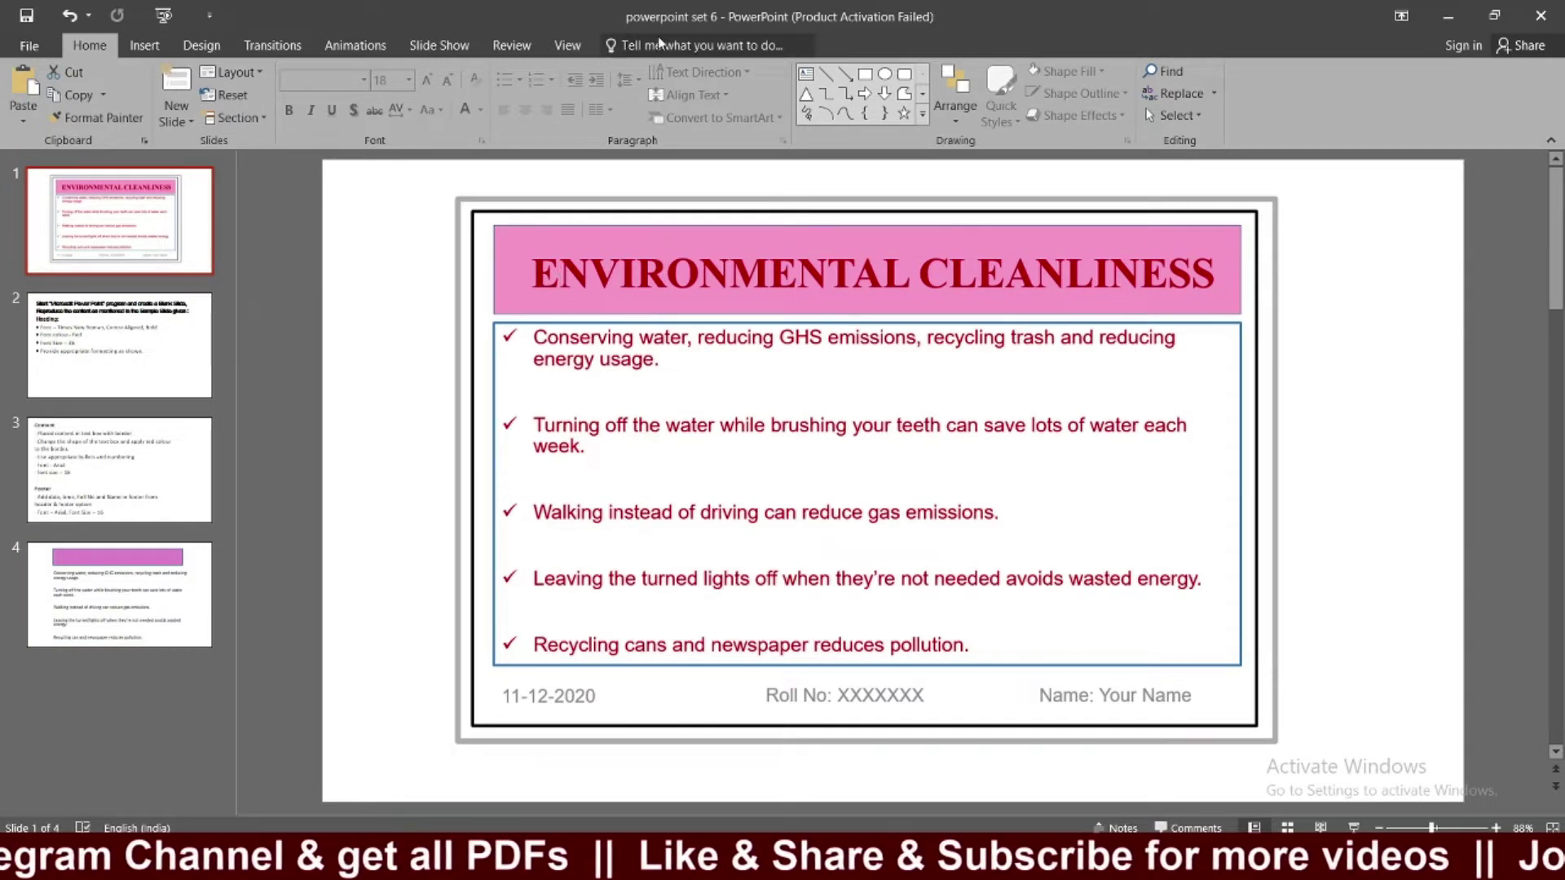
Move the pink bar aside and use Bring Forward to put the heading box in front.
{"action": "left_click", "coordinate": [135, 591]}
{"action": "left_click", "coordinate": [622, 233]}
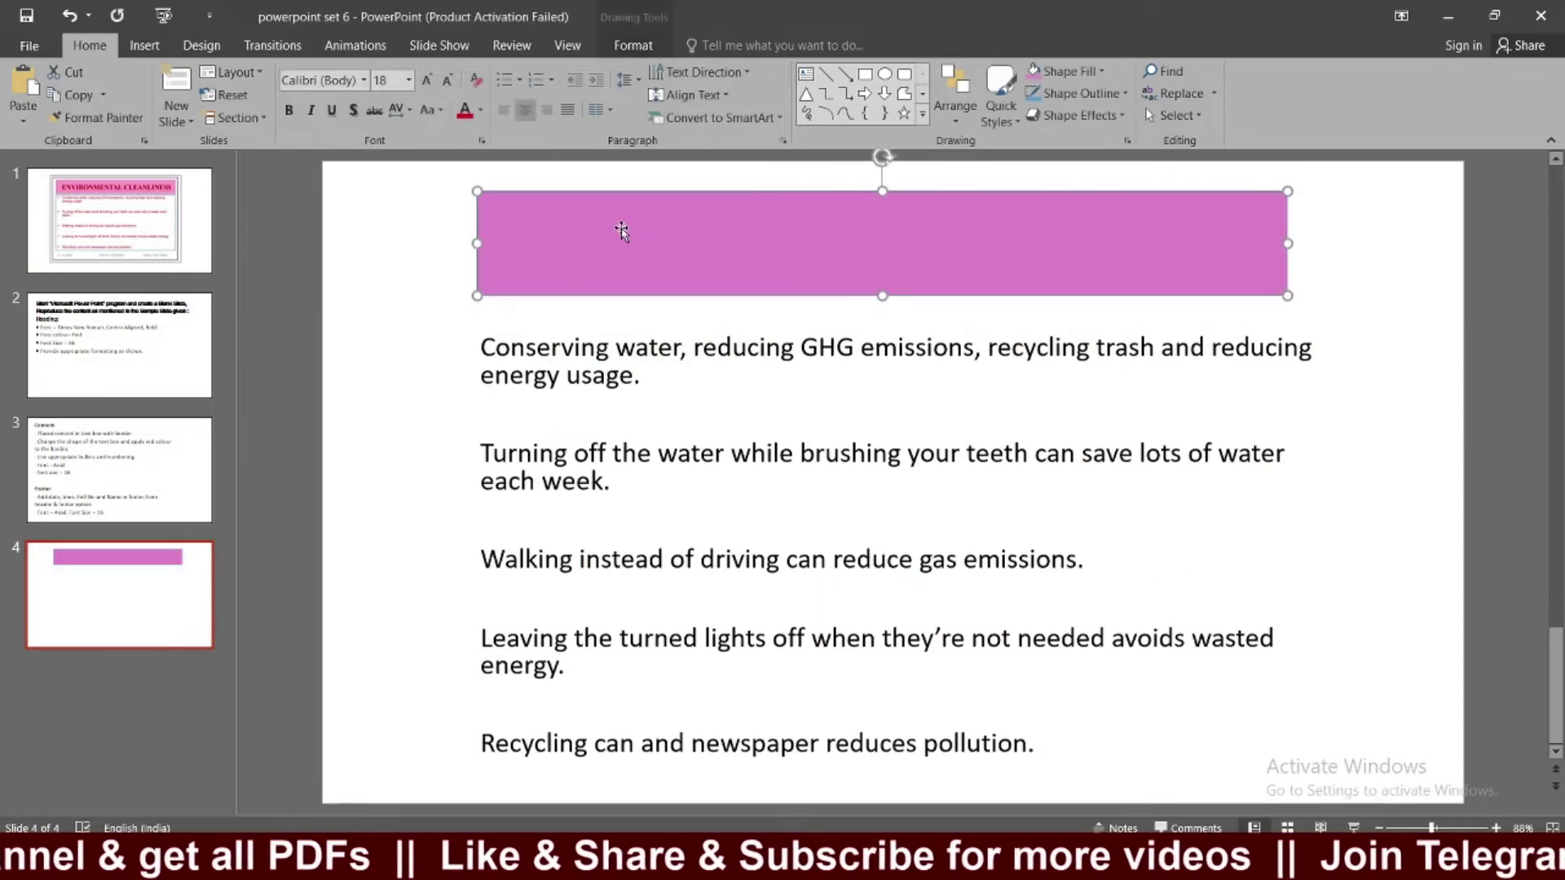
{"action": "left_click", "coordinate": [170, 205]}
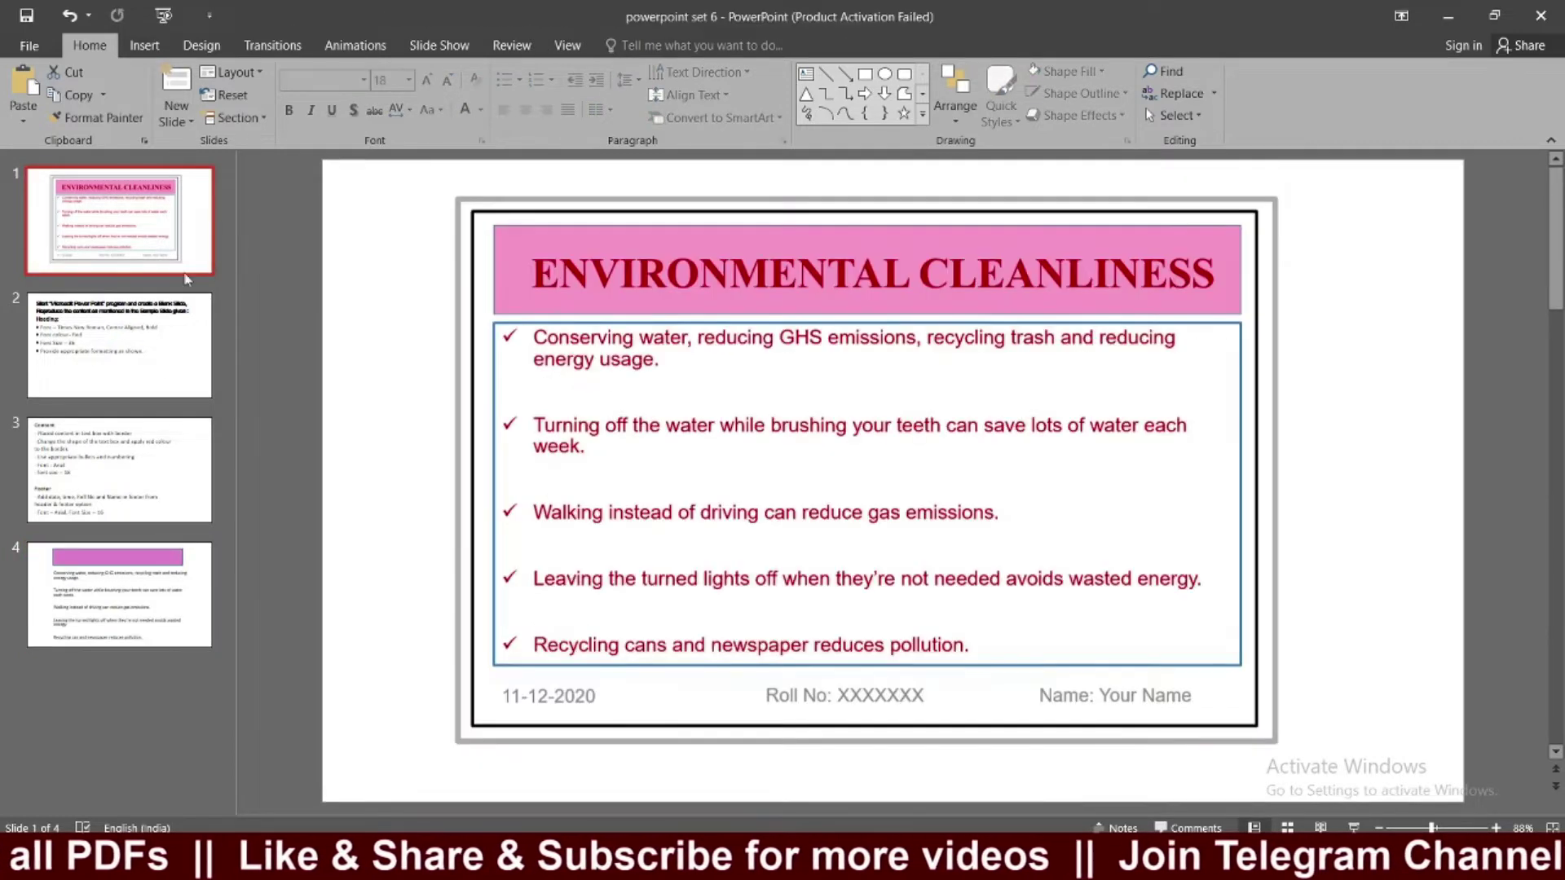
{"action": "left_click", "coordinate": [138, 571]}
{"action": "left_click", "coordinate": [522, 289]}
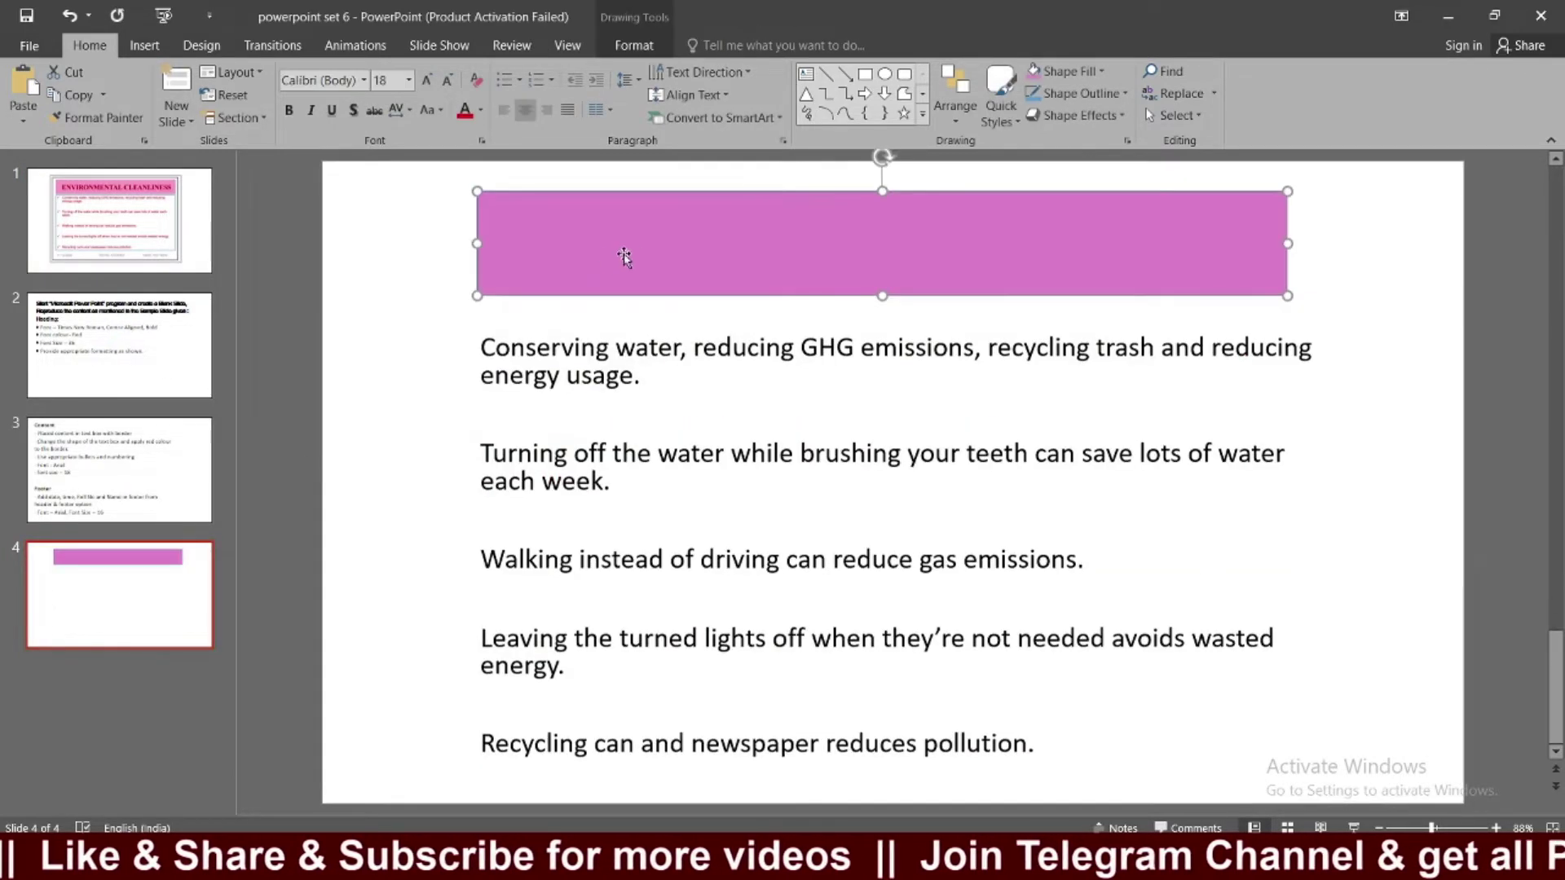
{"action": "left_click_drag", "start_coordinate": [716, 262], "coordinate": [700, 304]}
{"action": "left_click", "coordinate": [762, 211]}
{"action": "left_click", "coordinate": [768, 201]}
{"action": "left_click", "coordinate": [634, 45]}
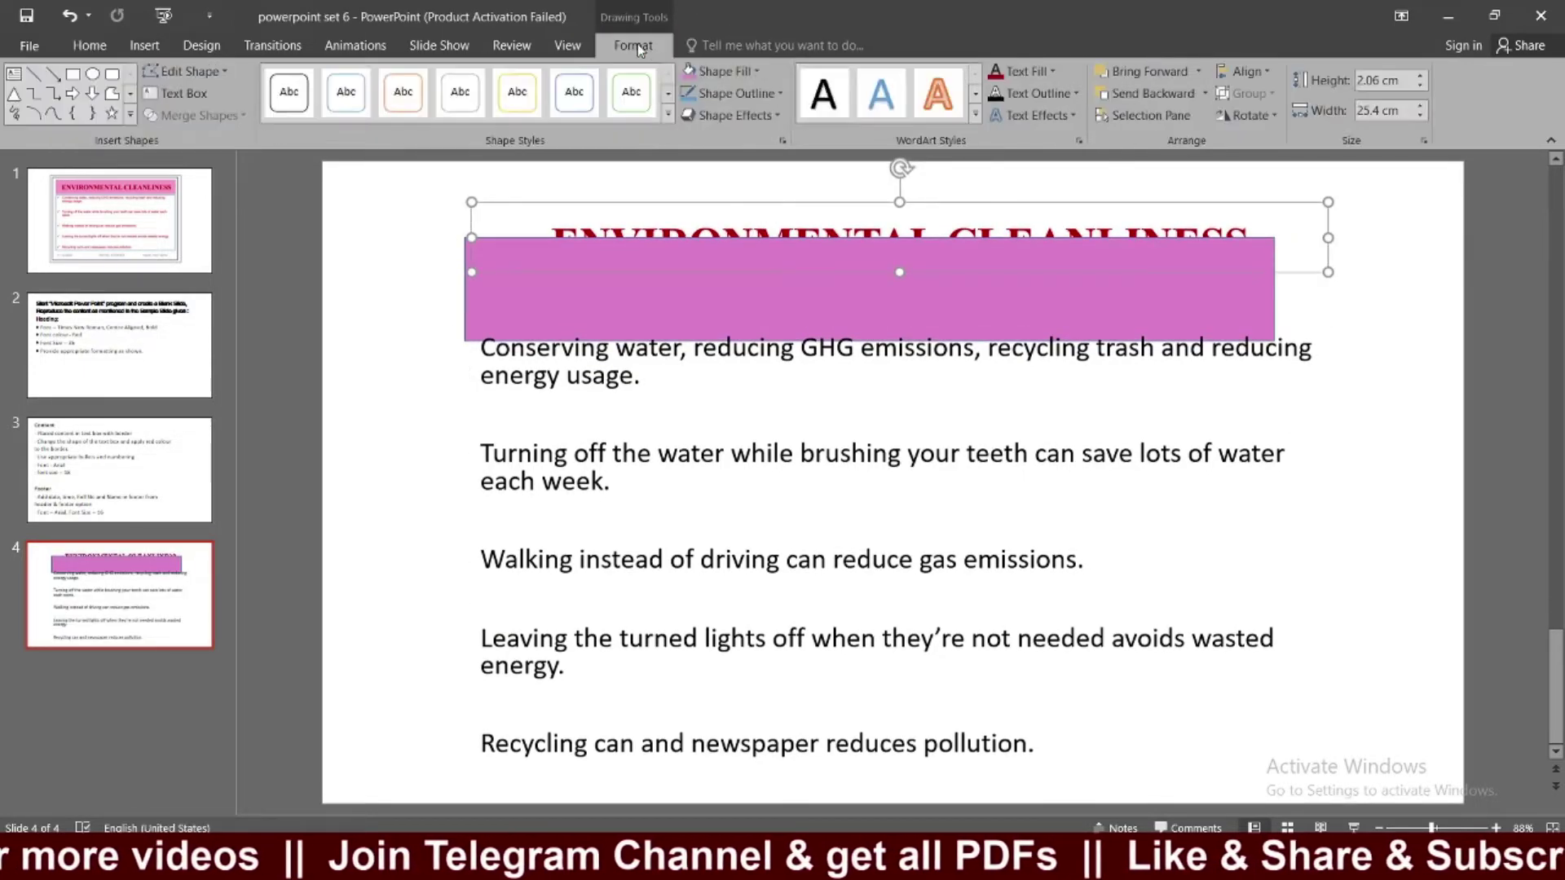
{"action": "left_click", "coordinate": [1146, 72]}
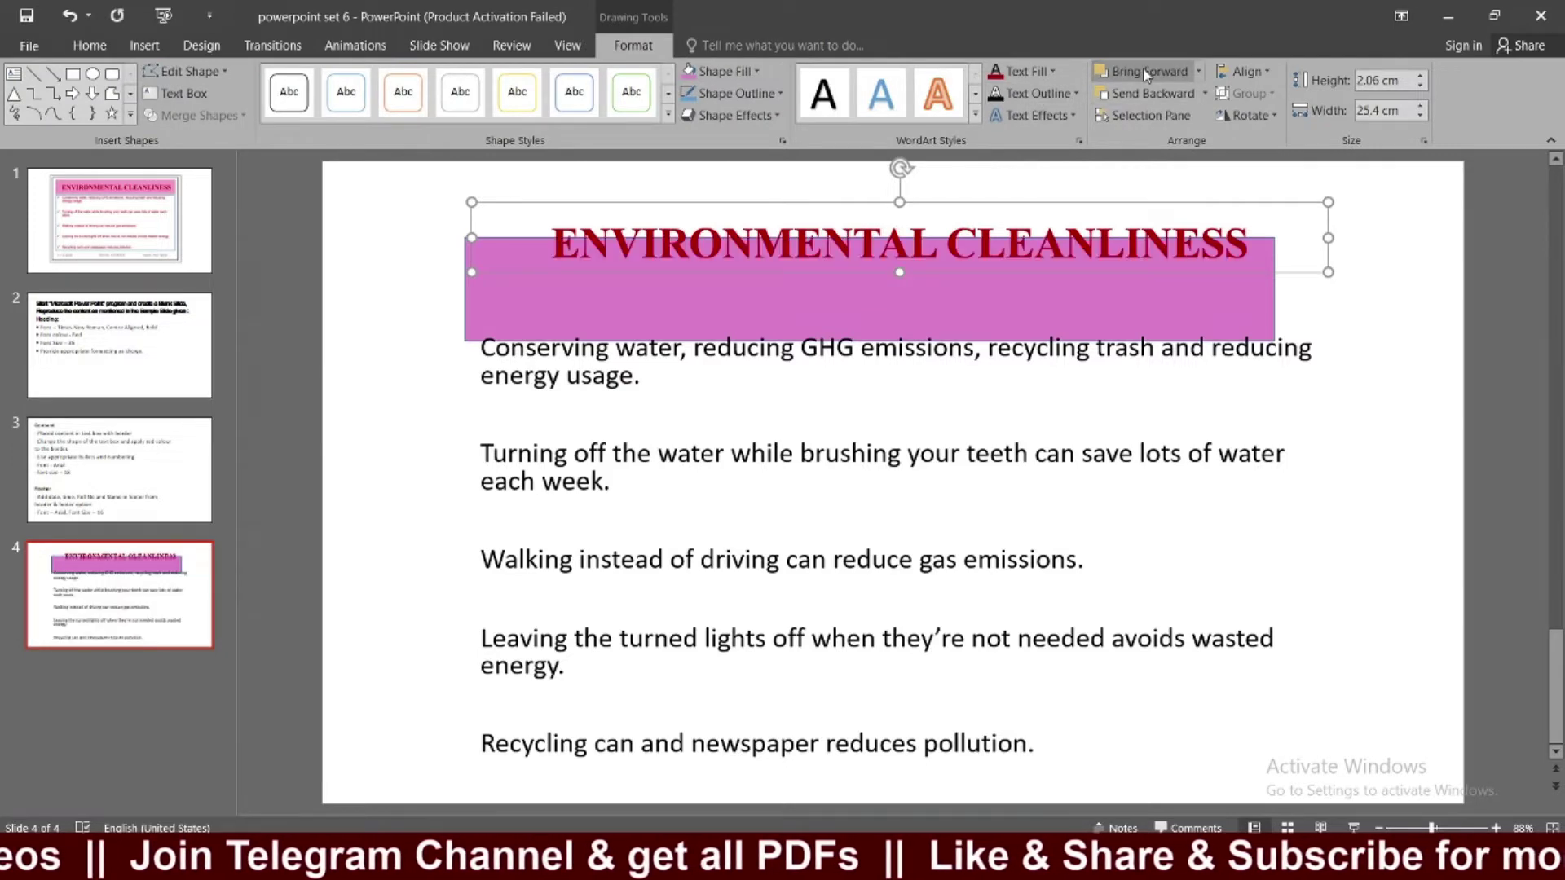
Slide the magenta bar up behind the heading and line the heading text up over it.
{"action": "left_click_drag", "start_coordinate": [940, 320], "coordinate": [954, 270]}
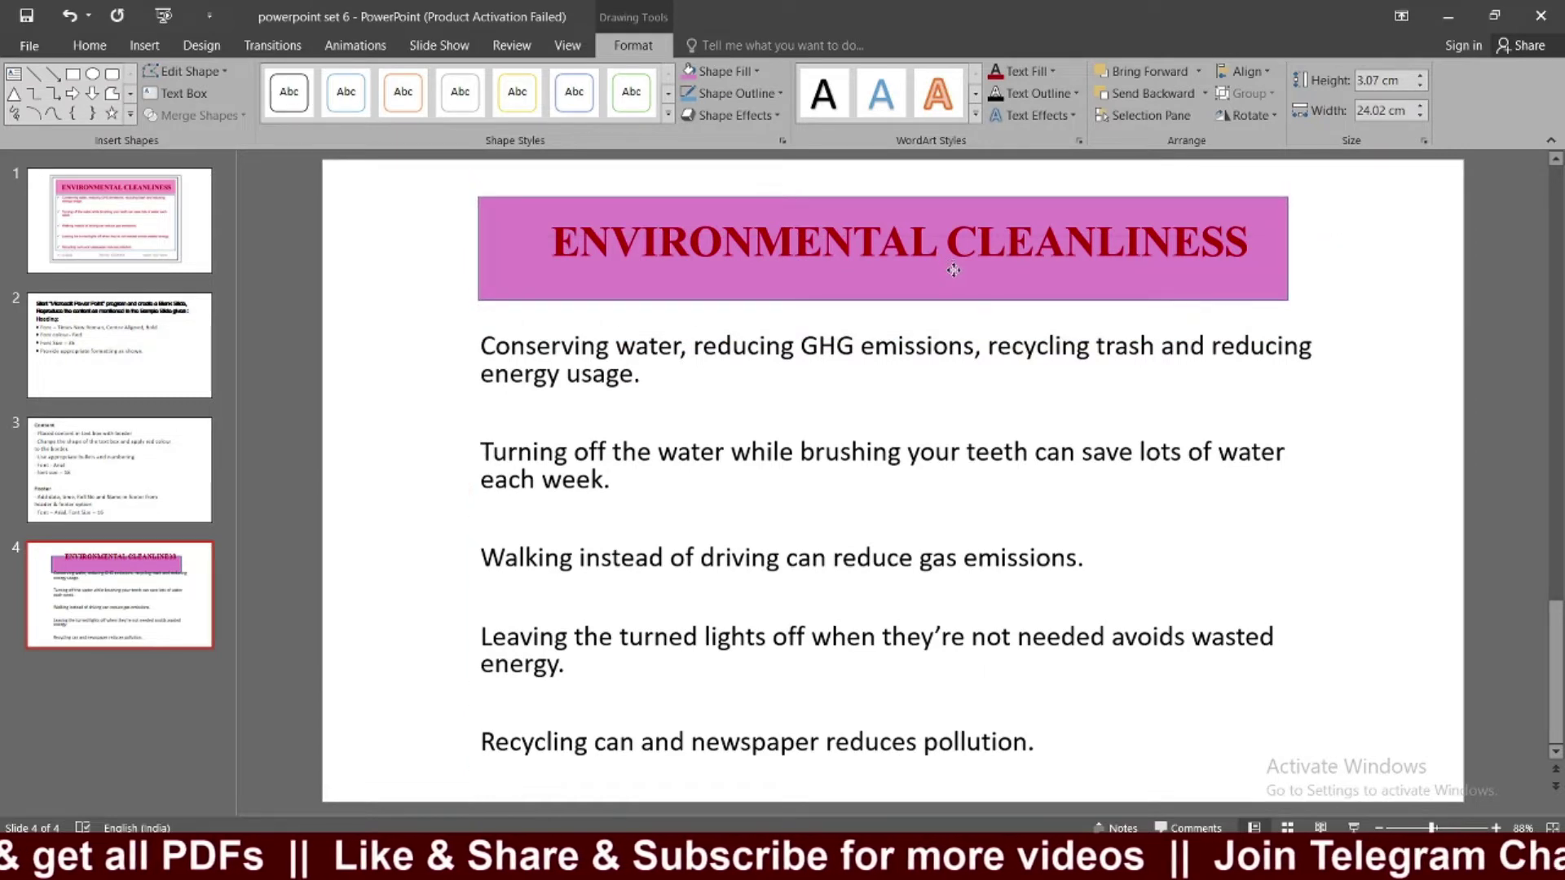
{"action": "left_click", "coordinate": [953, 269]}
{"action": "left_click_drag", "start_coordinate": [962, 274], "coordinate": [954, 275]}
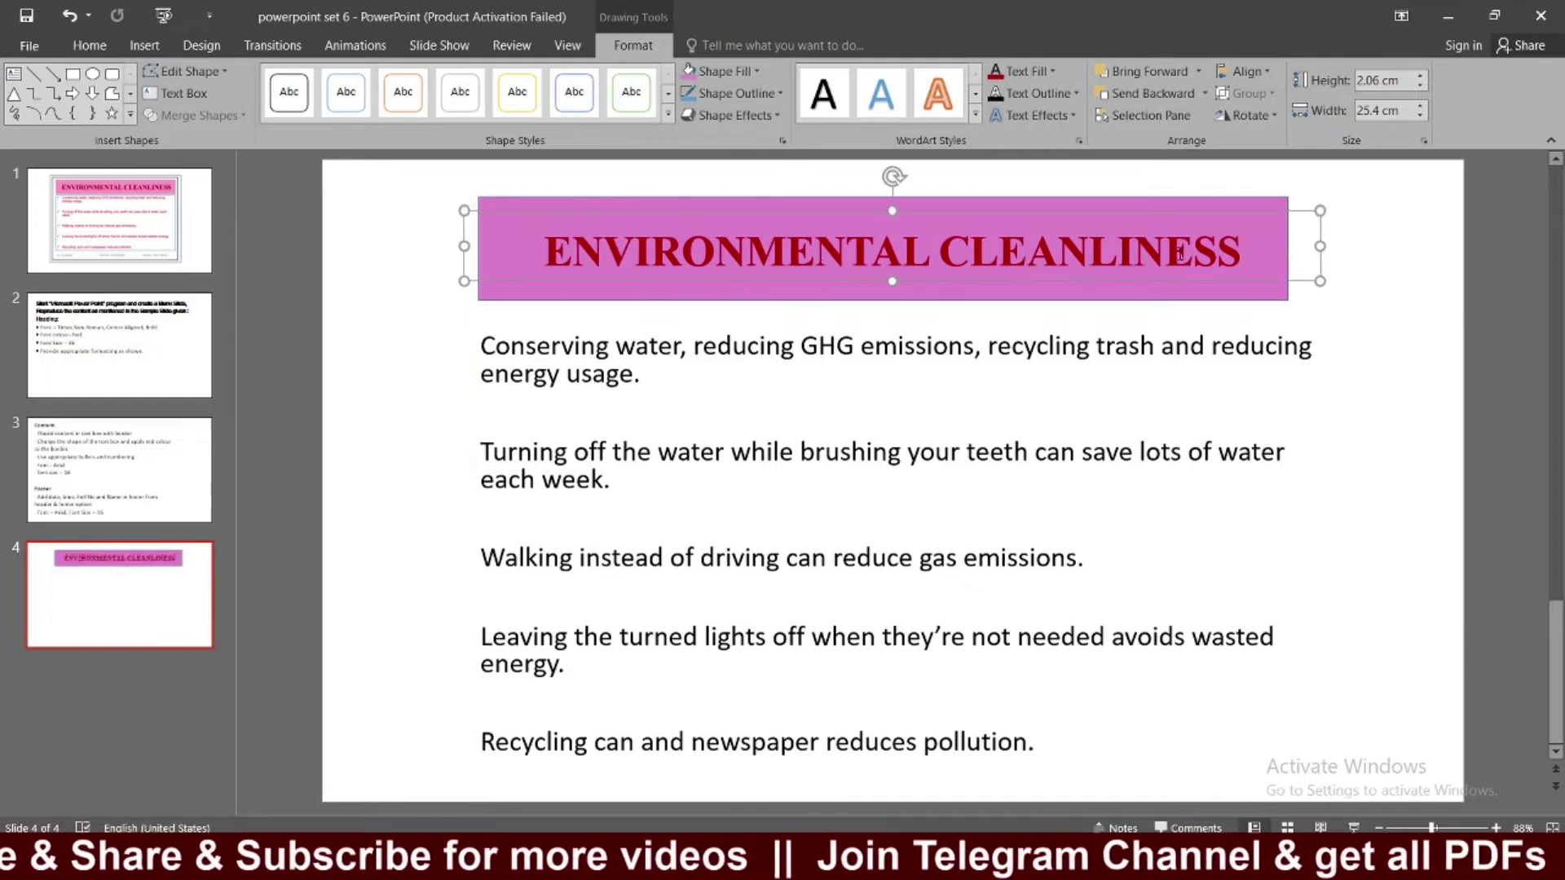
Narrow the heading text box to 22.16 cm so the red heading sits centred in the bar.
{"action": "mouse_move", "coordinate": [1321, 244]}
{"action": "left_mouse_down"}
{"action": "mouse_move", "coordinate": [1226, 244]}
{"action": "mouse_move", "coordinate": [1189, 269]}
{"action": "left_mouse_up"}
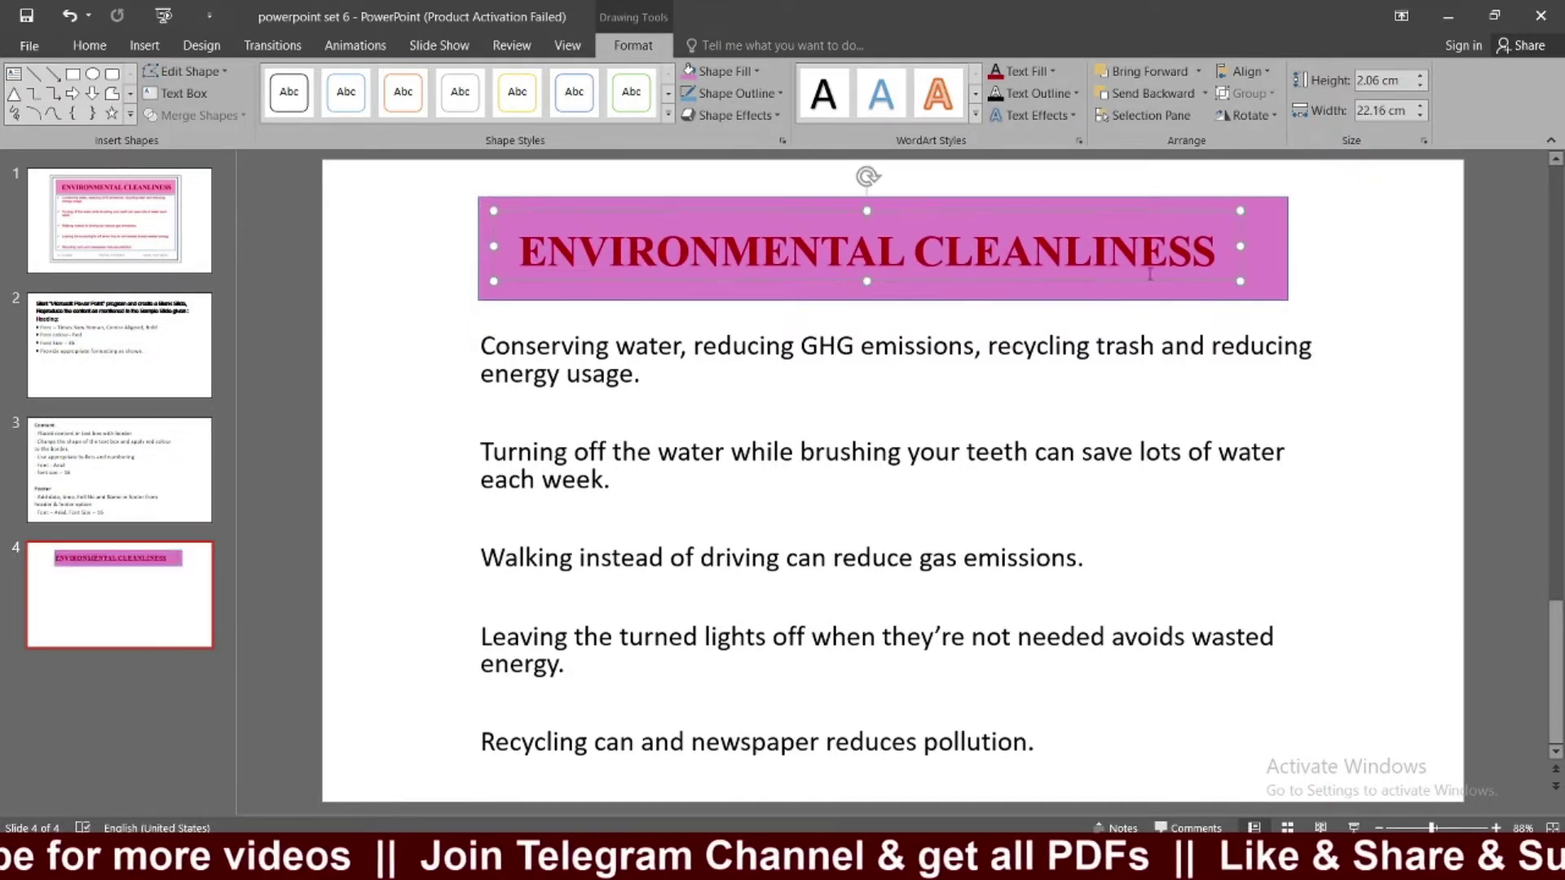
{"action": "left_click", "coordinate": [208, 224]}
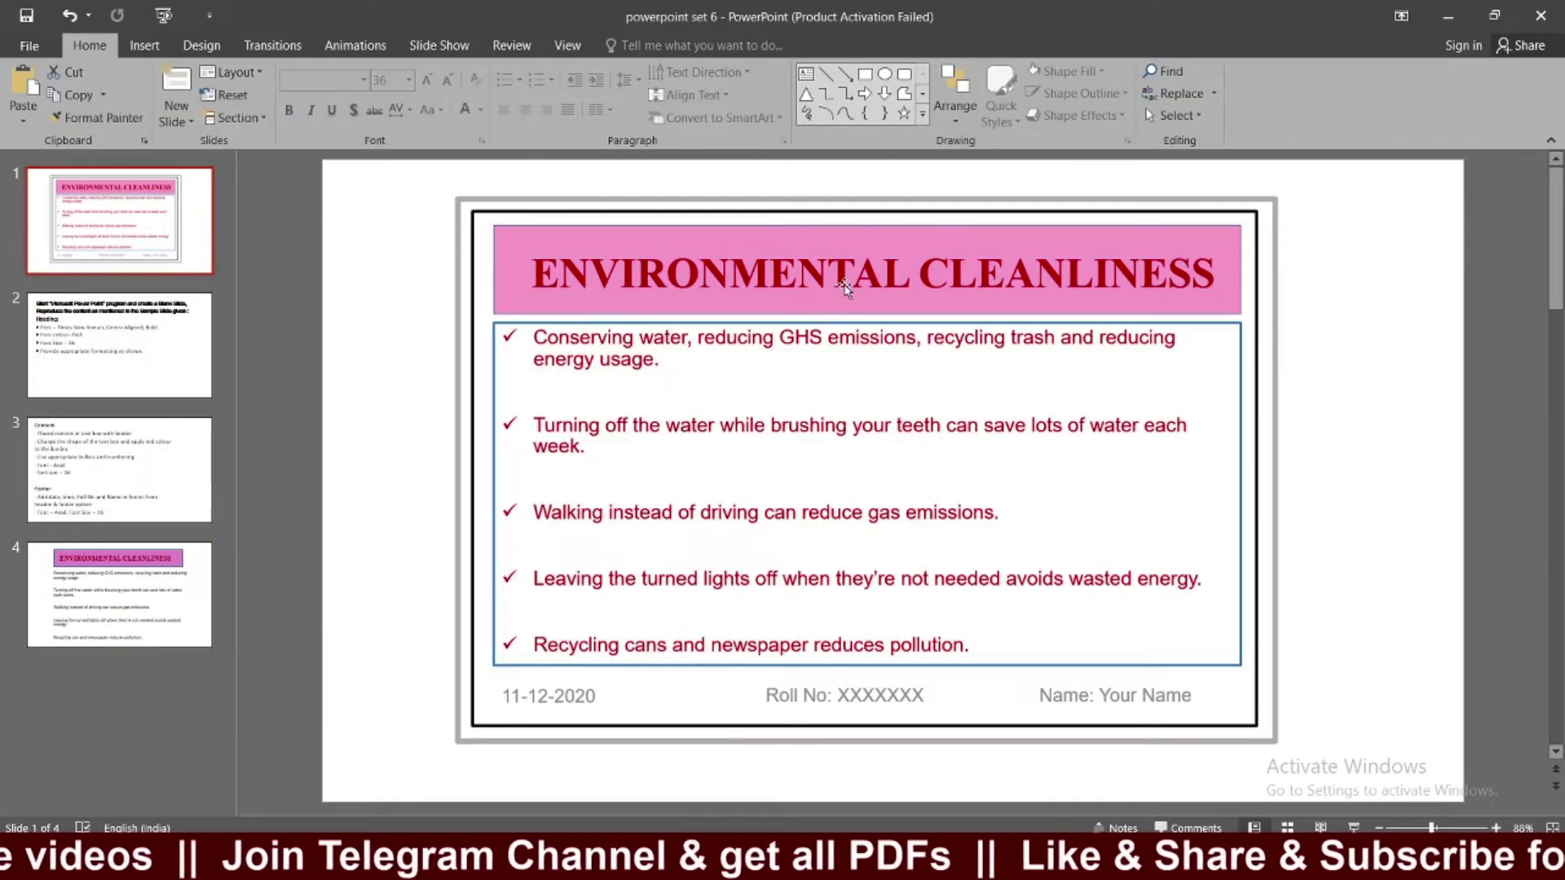
{"action": "left_click", "coordinate": [159, 613]}
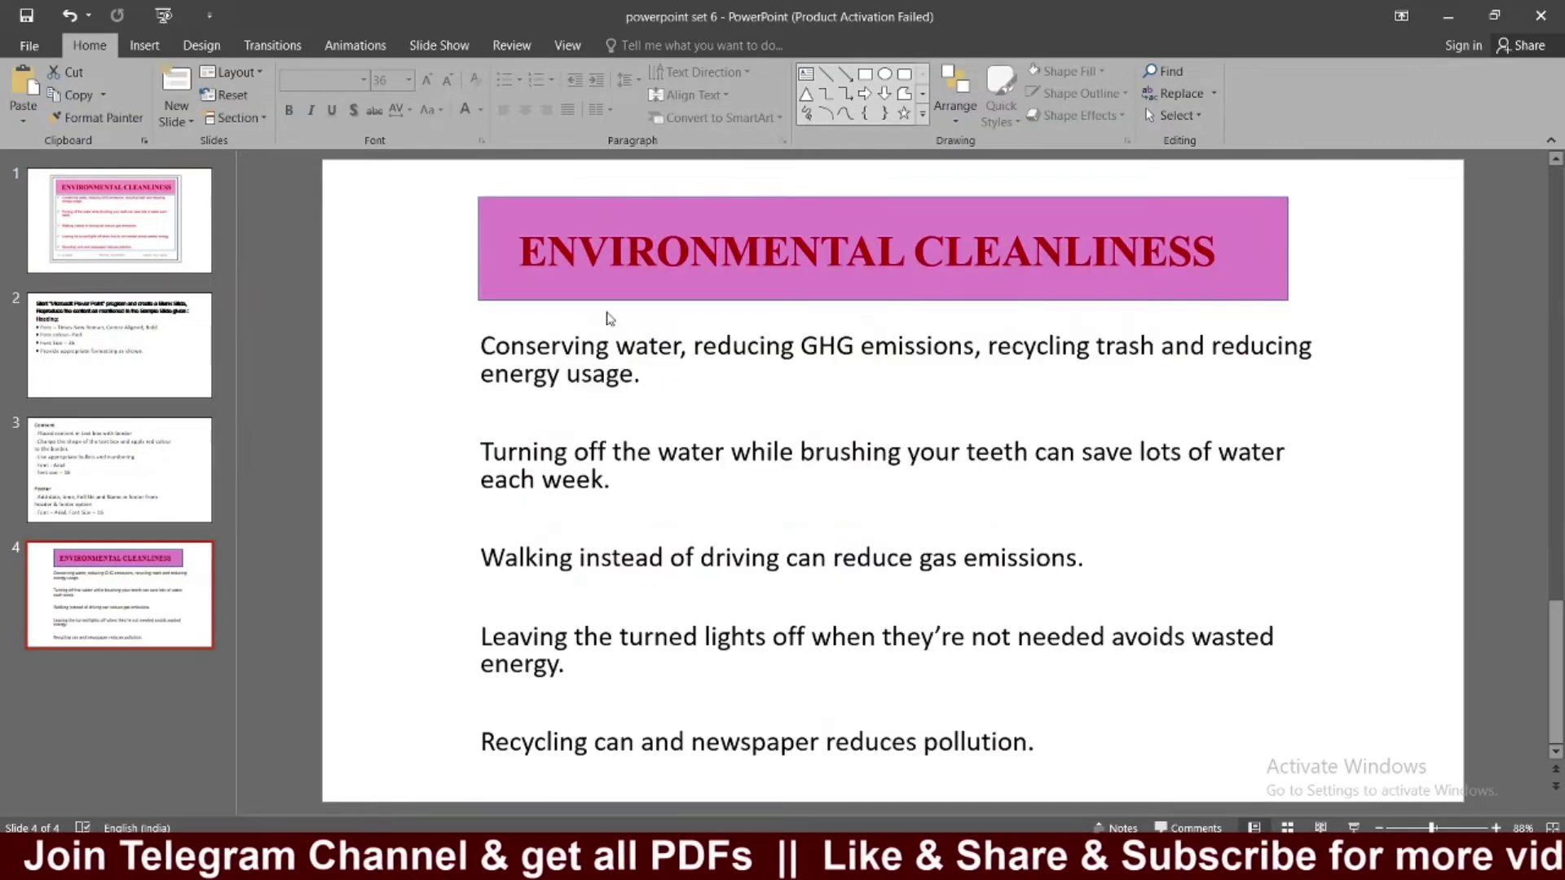
{"action": "left_click_drag", "start_coordinate": [821, 290], "coordinate": [819, 285]}
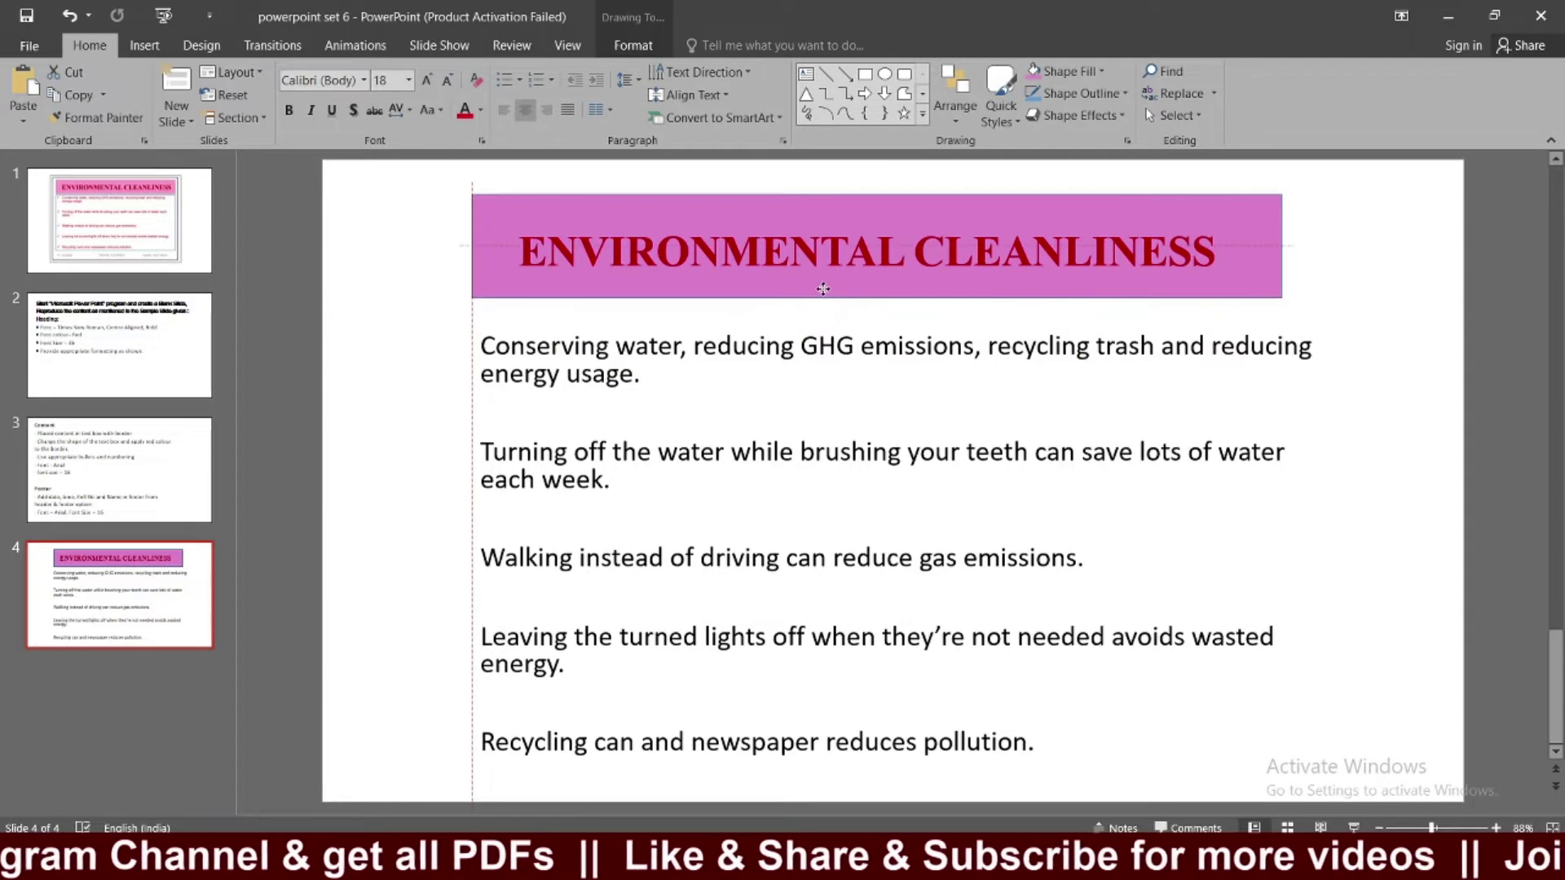
{"action": "left_click", "coordinate": [830, 281]}
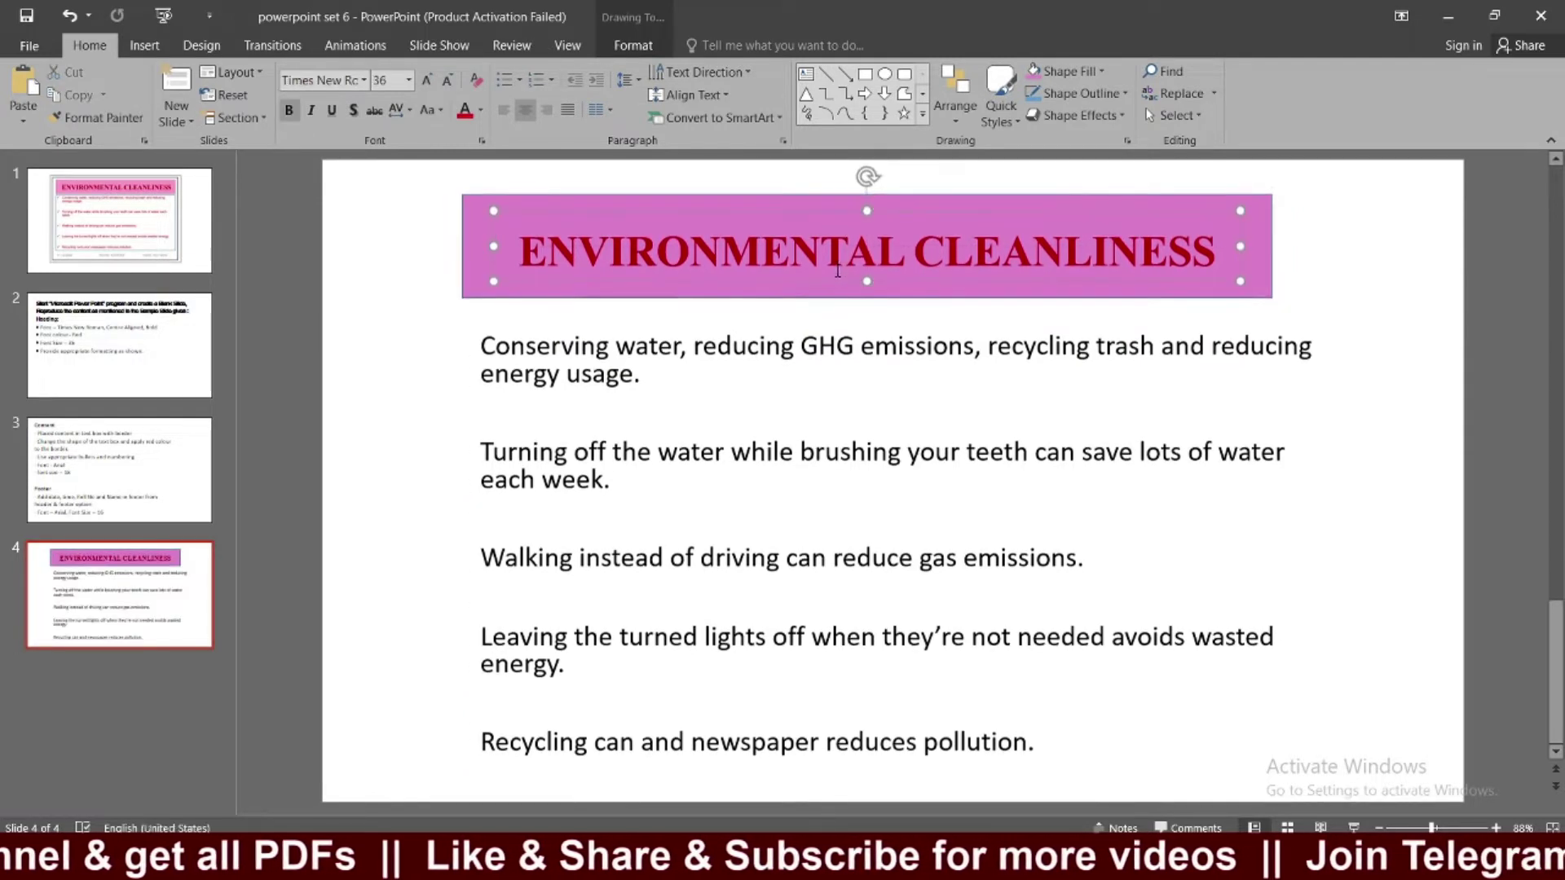
{"action": "left_click", "coordinate": [1352, 261]}
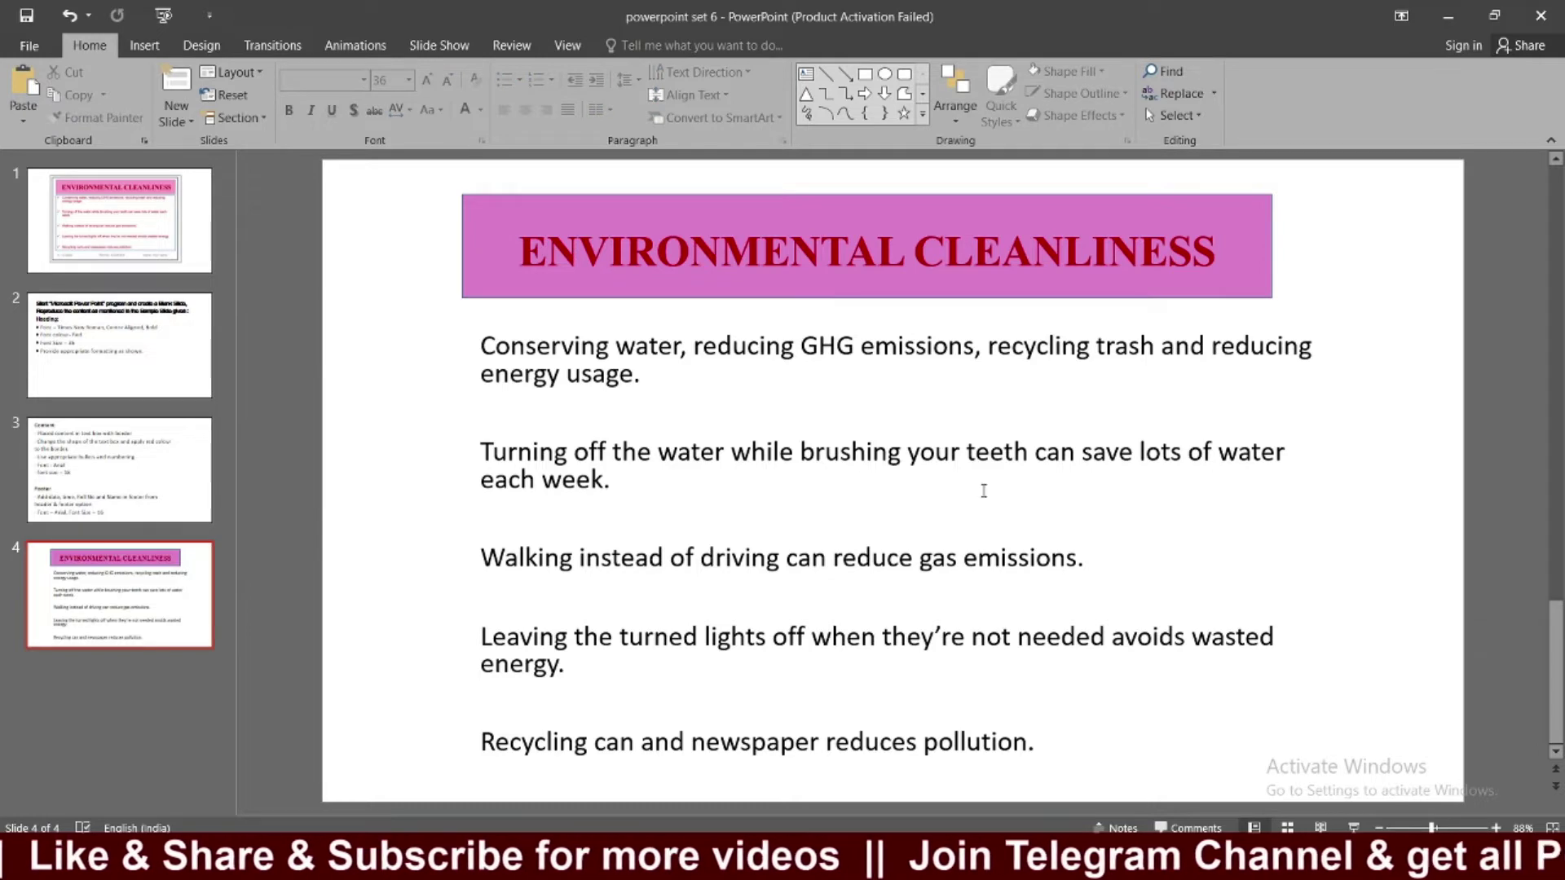
{"action": "left_click", "coordinate": [105, 309]}
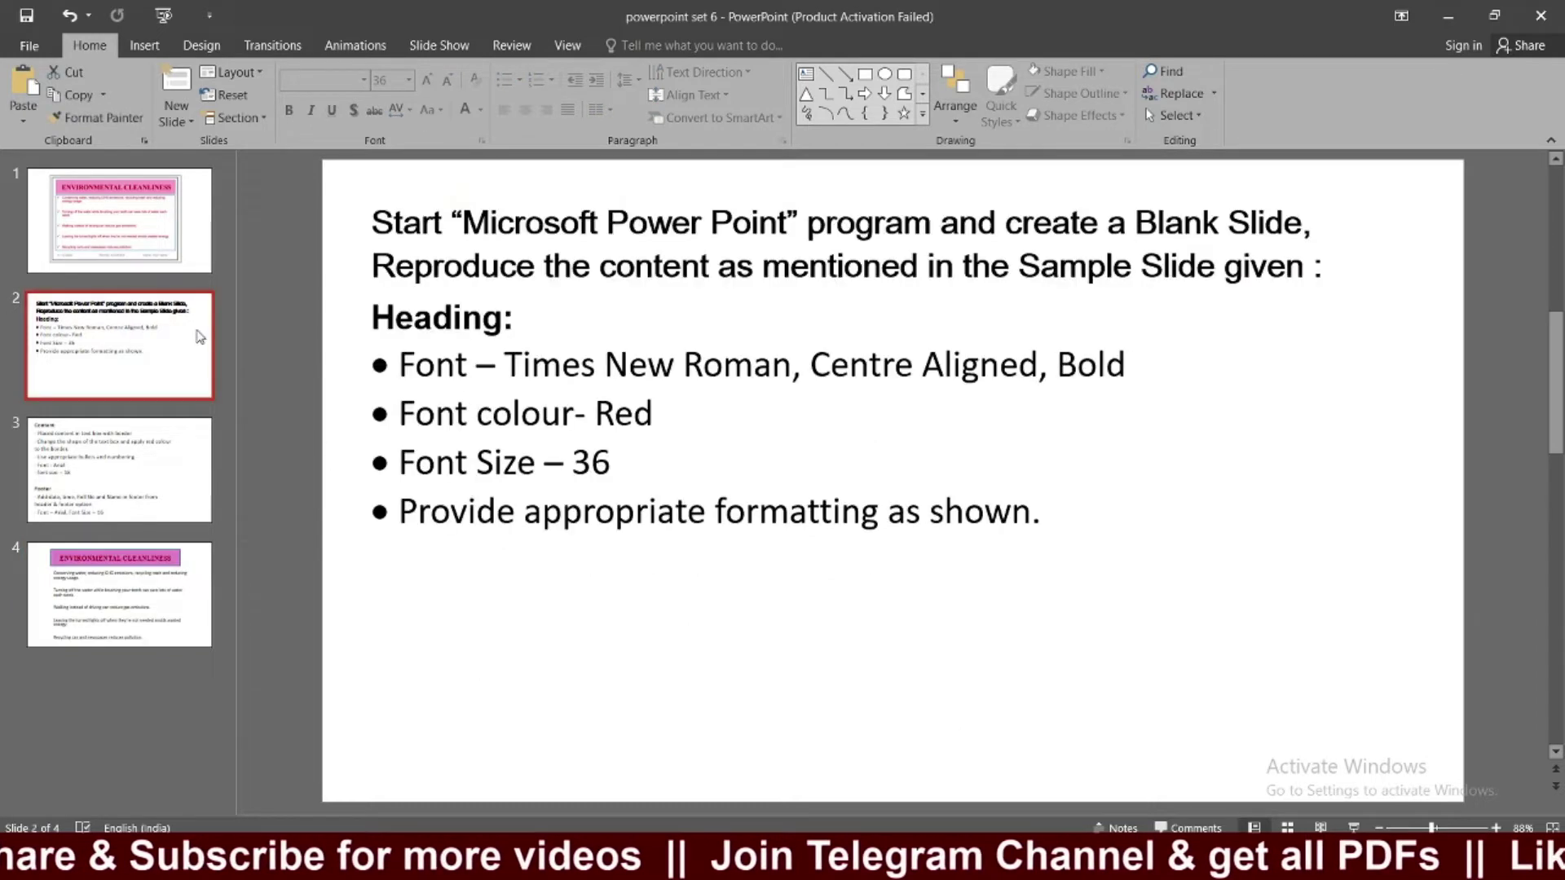
Go to slide 3's requirements: red-bordered box, bullets, Arial 18 body, Arial 16 footer.
{"action": "left_click", "coordinate": [140, 249]}
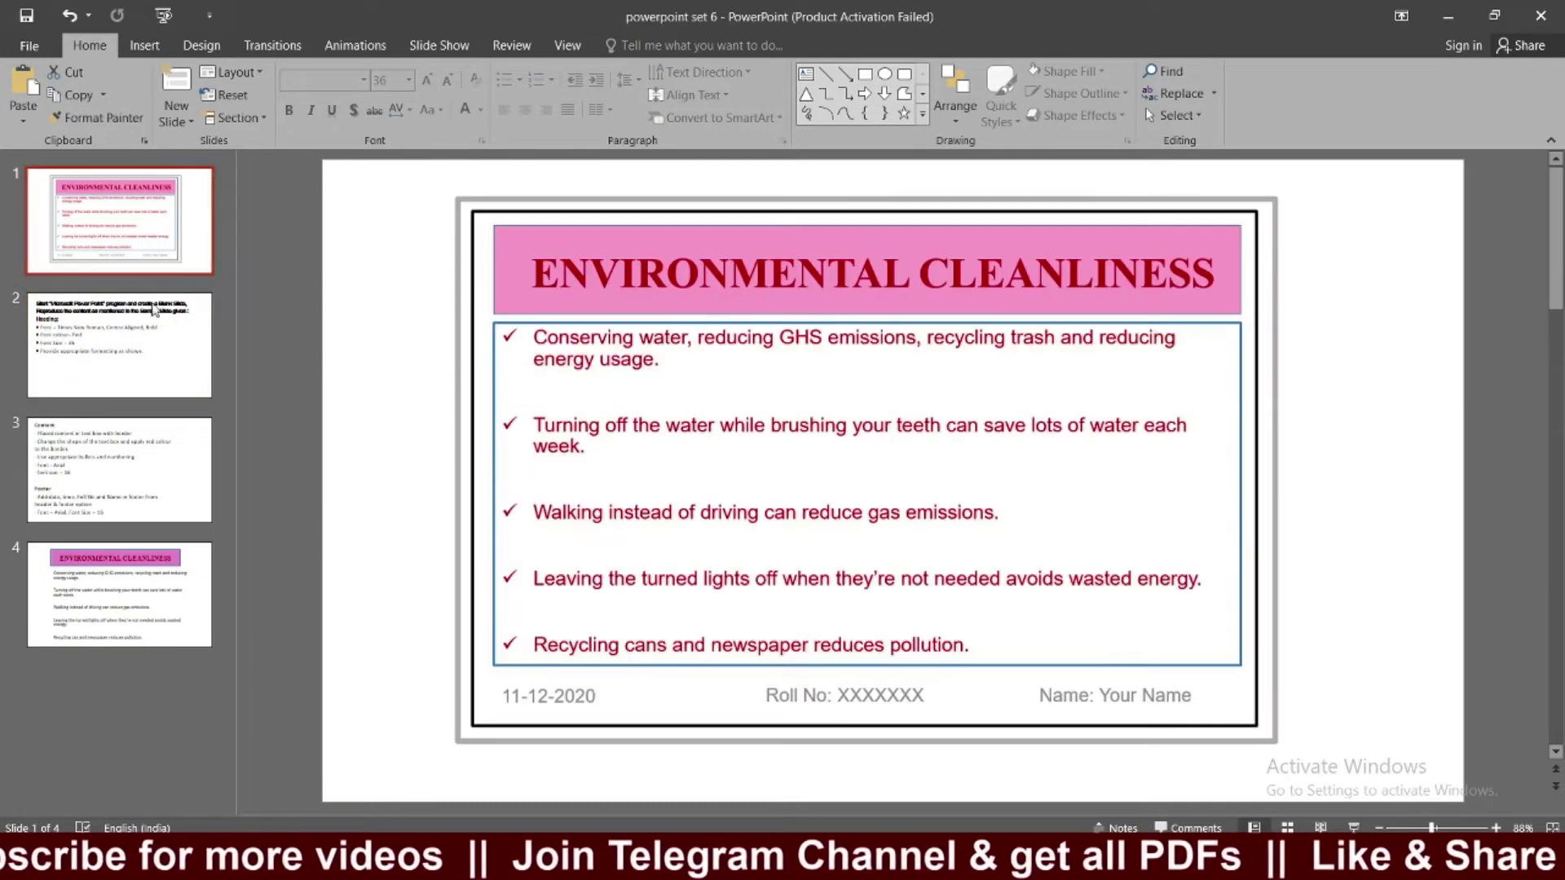
{"action": "key", "text": "Down"}
{"action": "key", "text": "Down"}
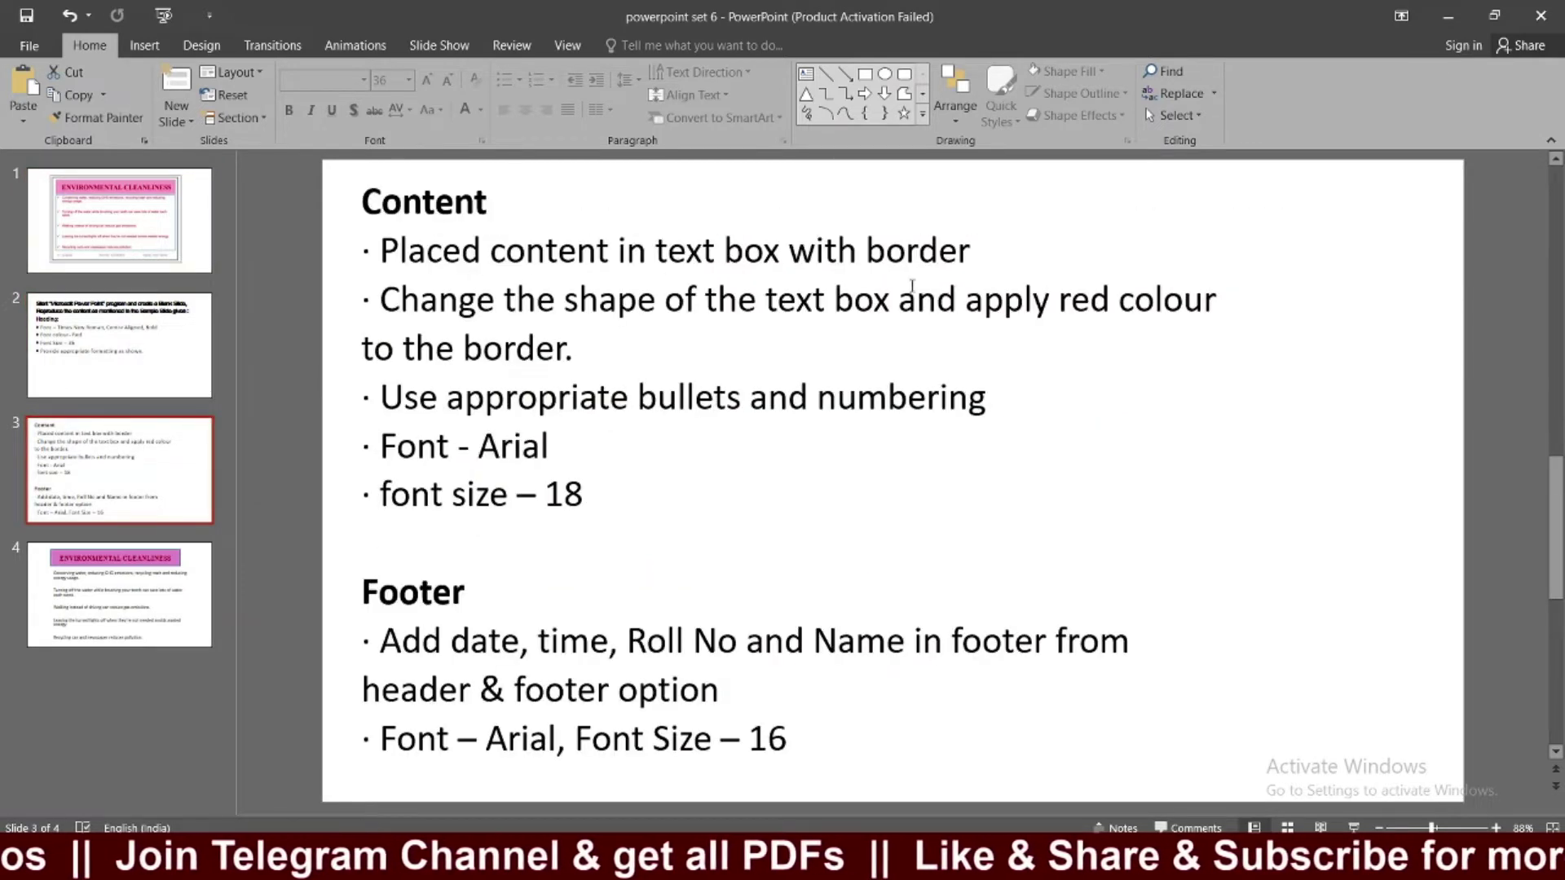
{"action": "key", "text": "Up"}
{"action": "key", "text": "Up"}
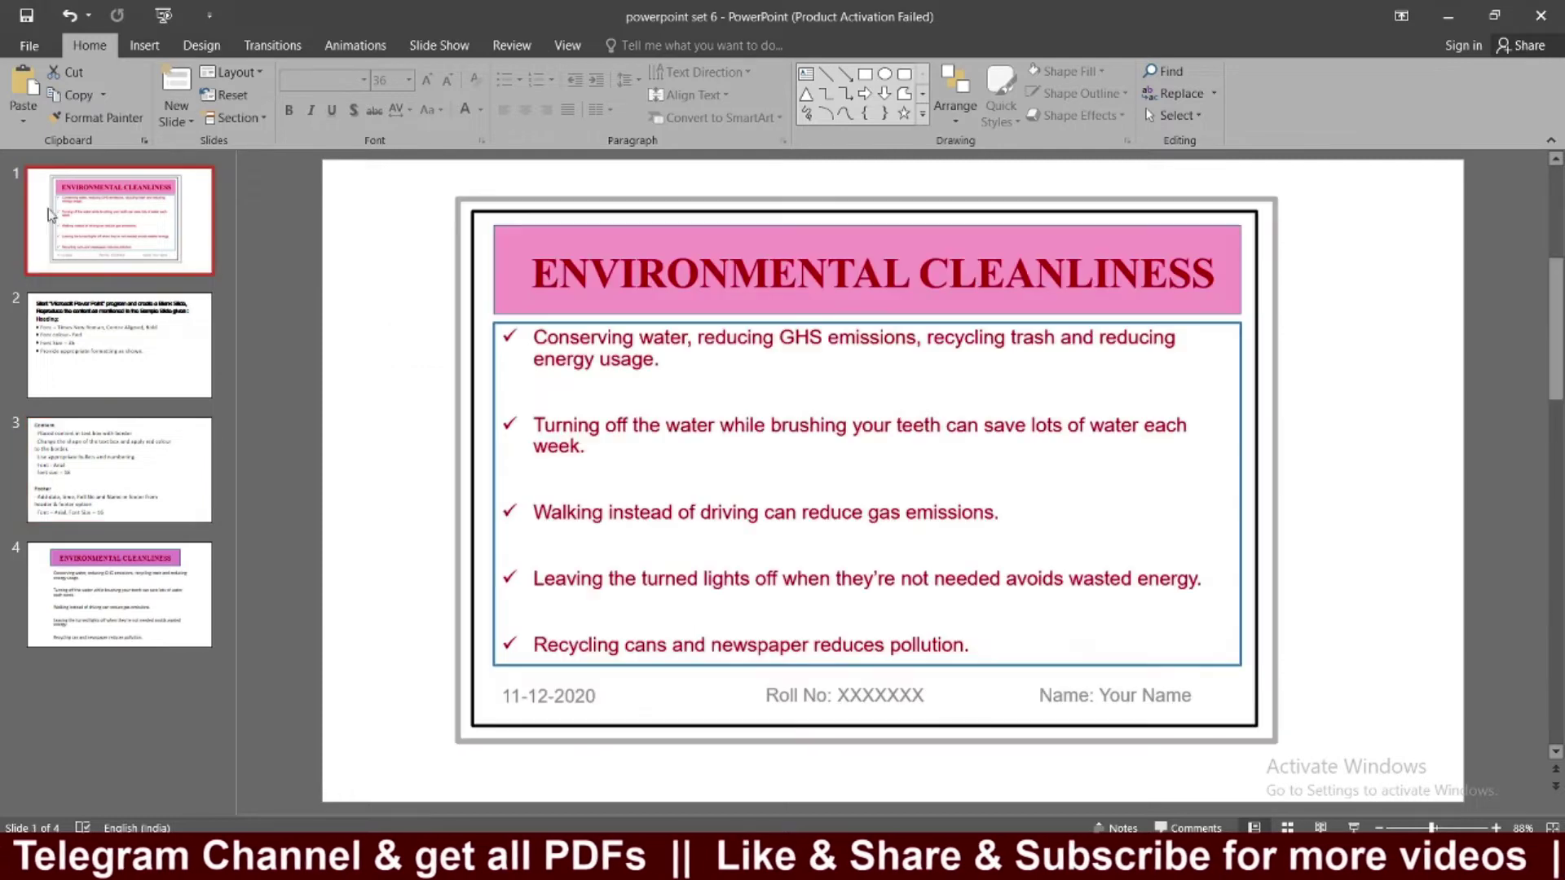
{"action": "key", "text": "Down"}
{"action": "key", "text": "Down"}
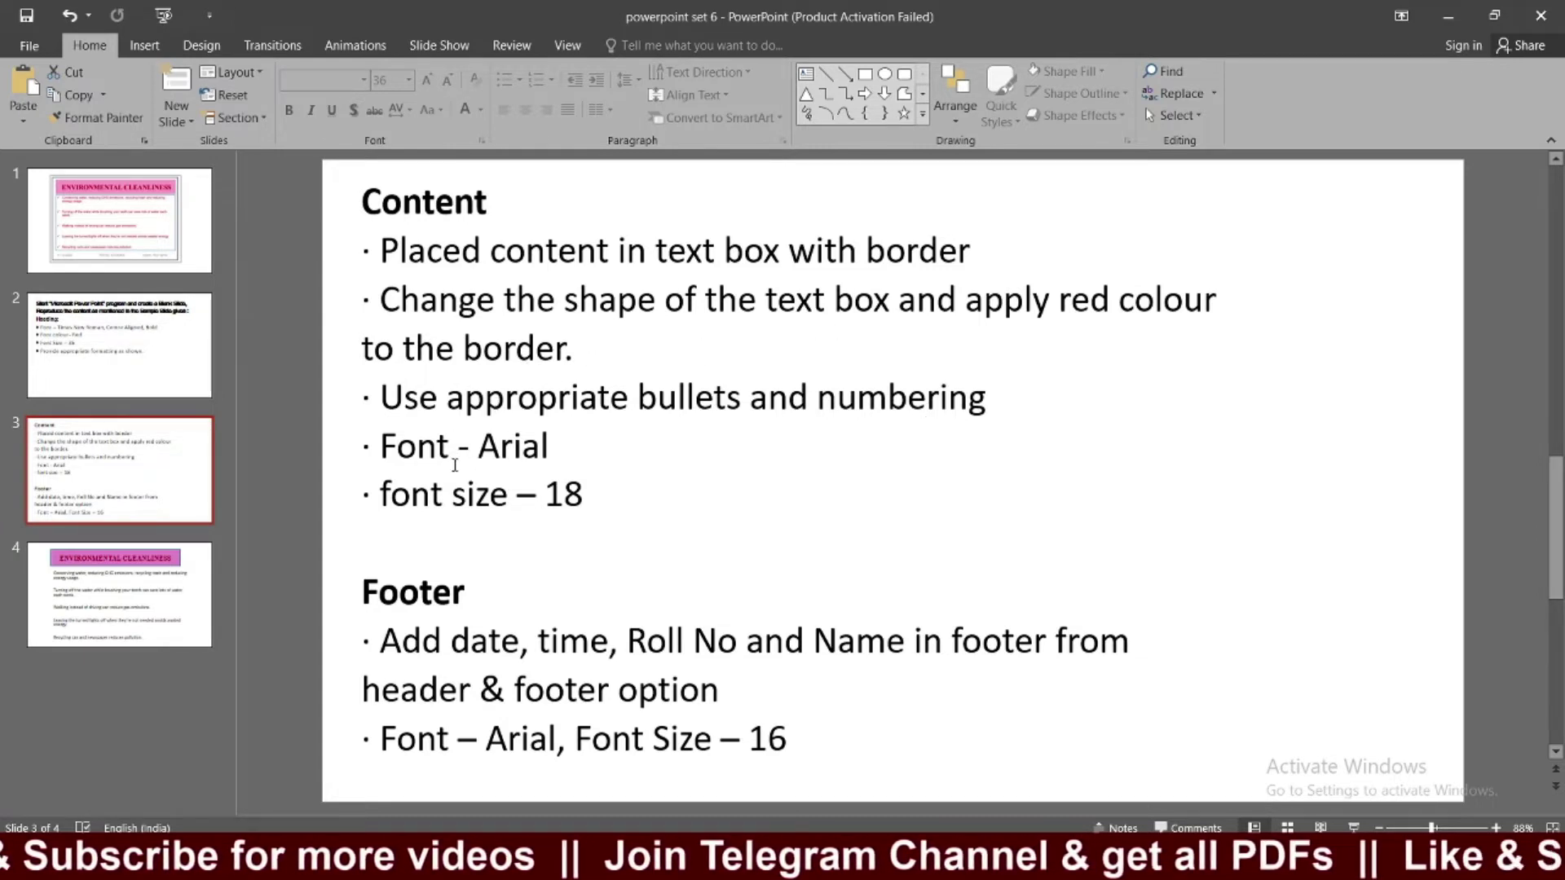
Set all five body points on slide 4 to Arial, size 18.
{"action": "left_click", "coordinate": [120, 593]}
{"action": "left_click", "coordinate": [501, 499]}
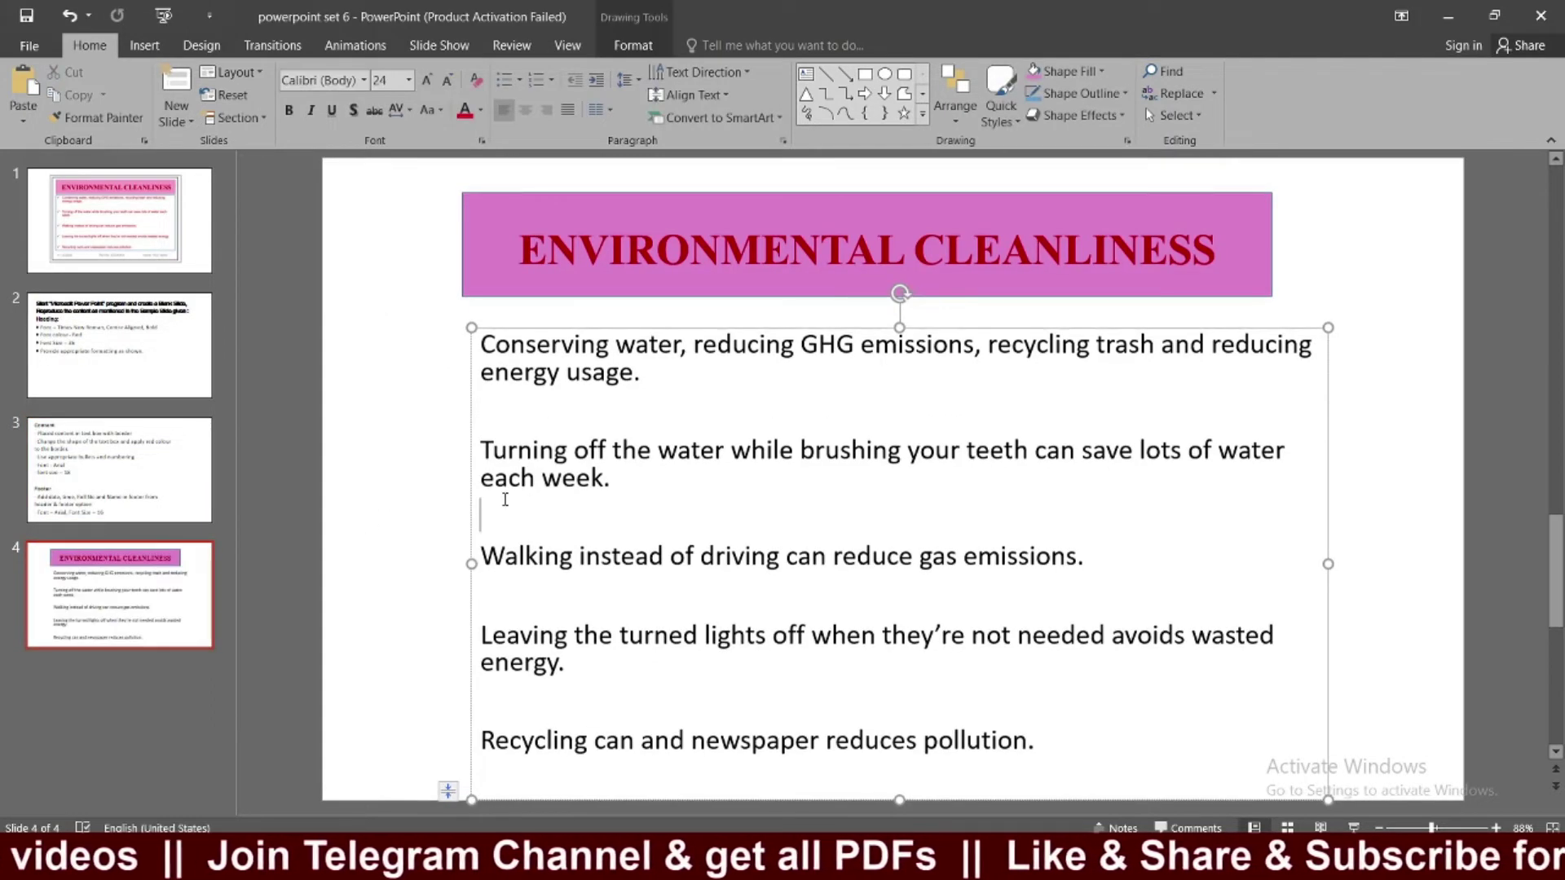
{"action": "key", "text": "ctrl+a"}
{"action": "left_click", "coordinate": [394, 82]}
{"action": "key", "text": "Return"}
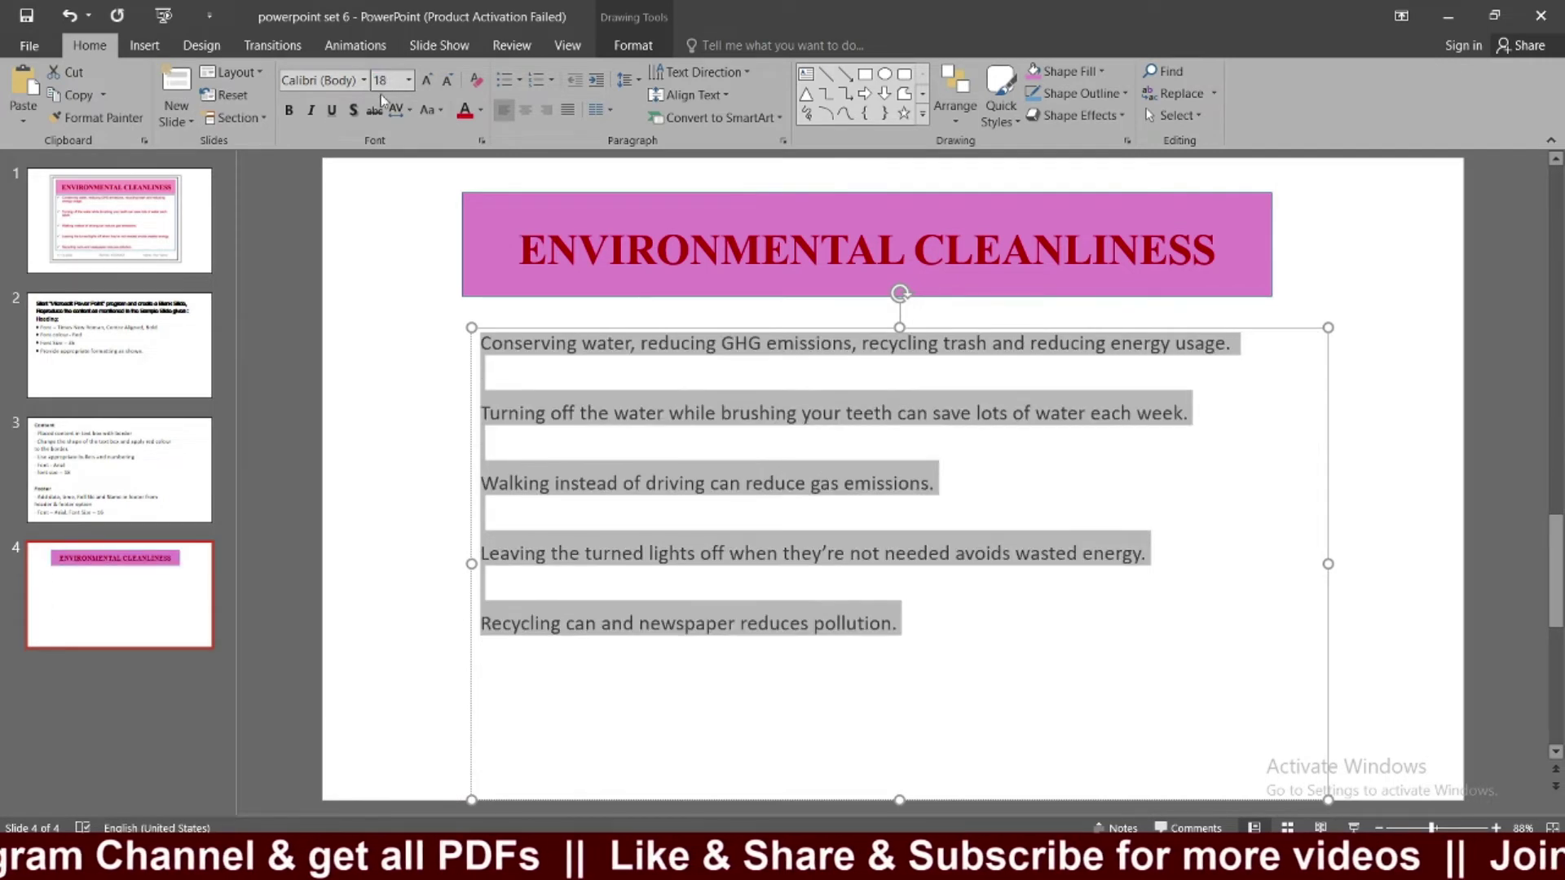
{"action": "left_click", "coordinate": [337, 79]}
{"action": "type", "text": "a"}
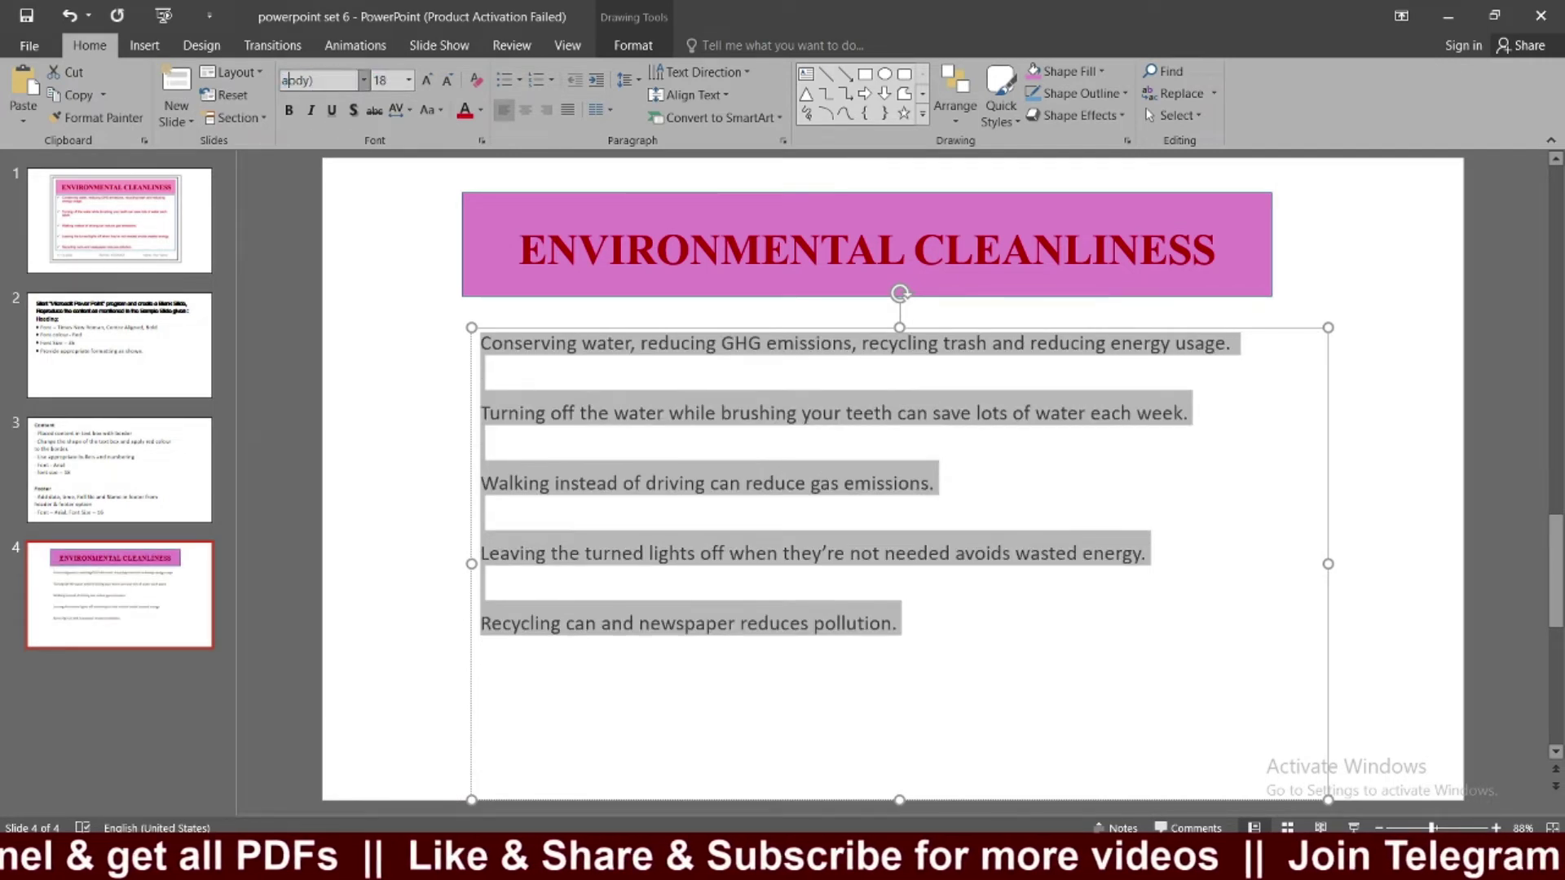
{"action": "type", "text": "rial"}
{"action": "key", "text": "Return"}
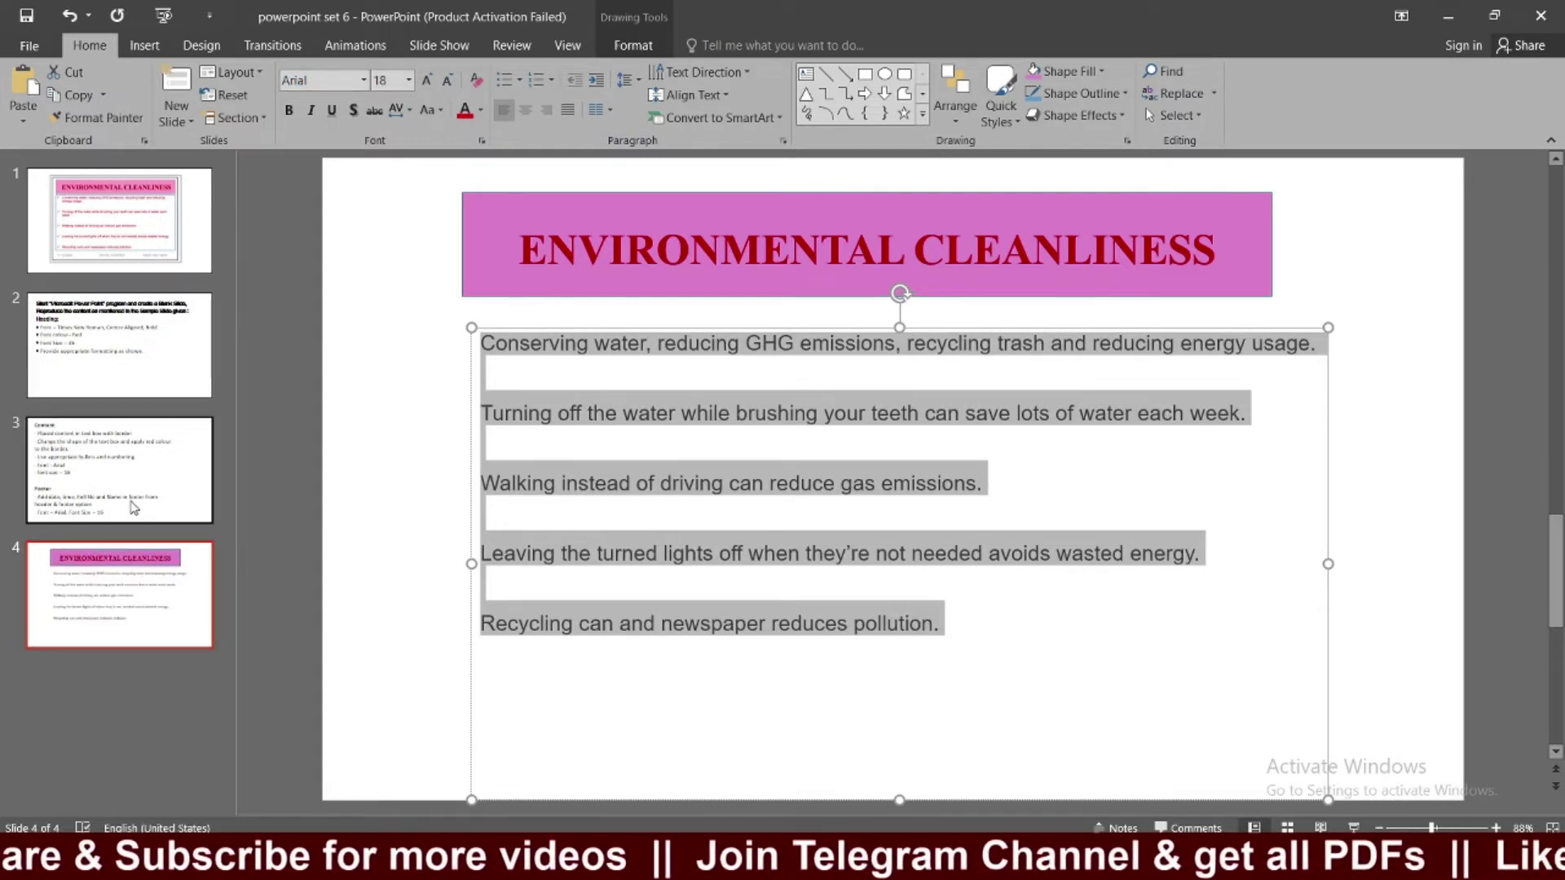
Check slide 3's content instructions and the sample, then reselect all of slide 4's body text.
{"action": "left_click", "coordinate": [119, 452]}
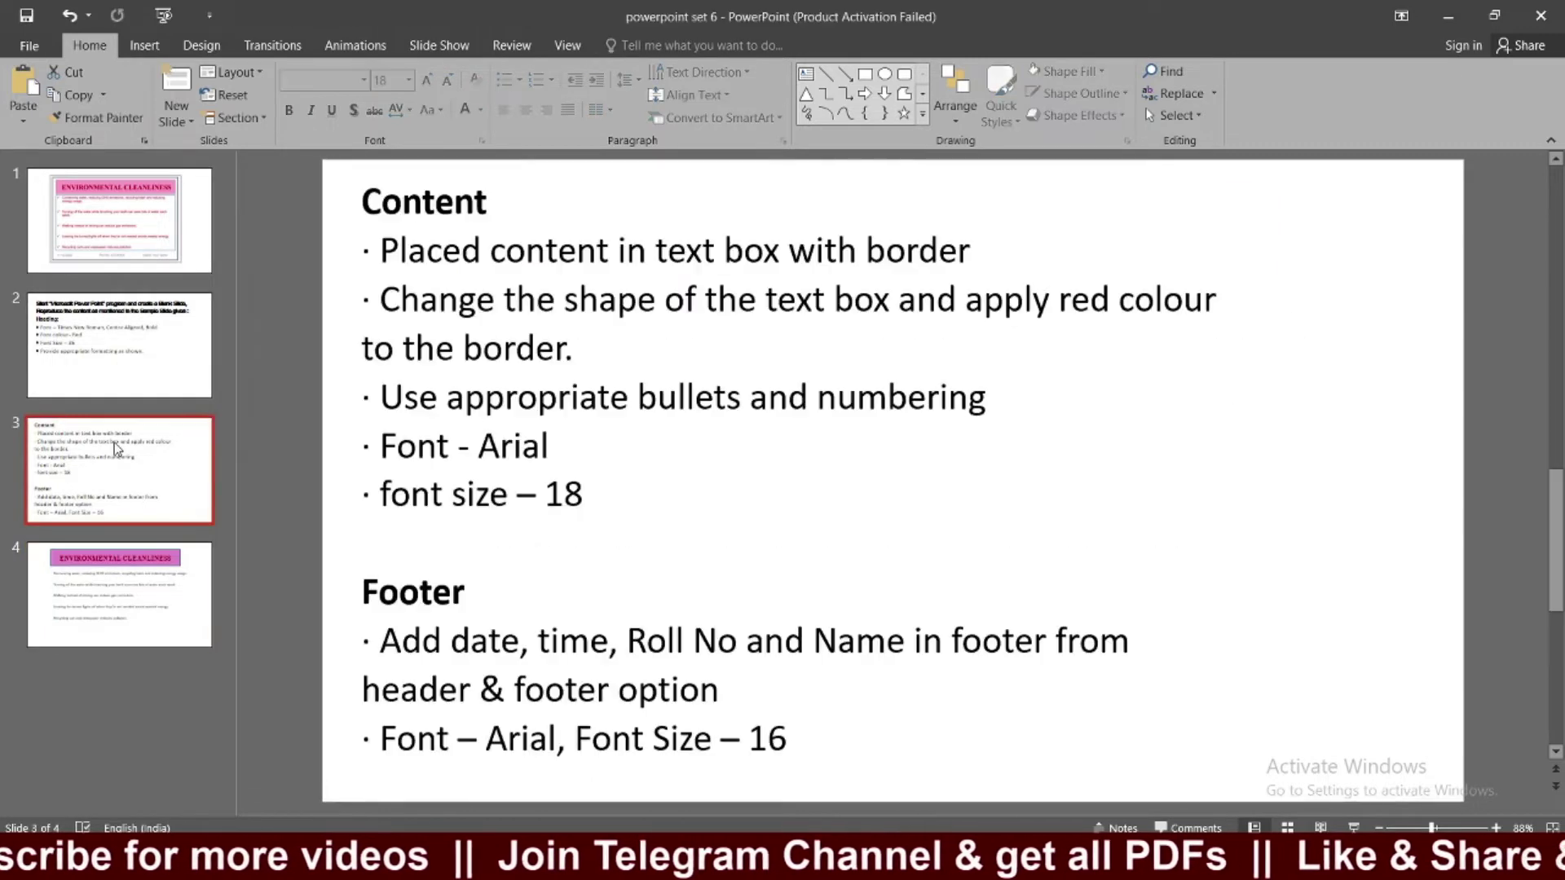
{"action": "left_click", "coordinate": [119, 220]}
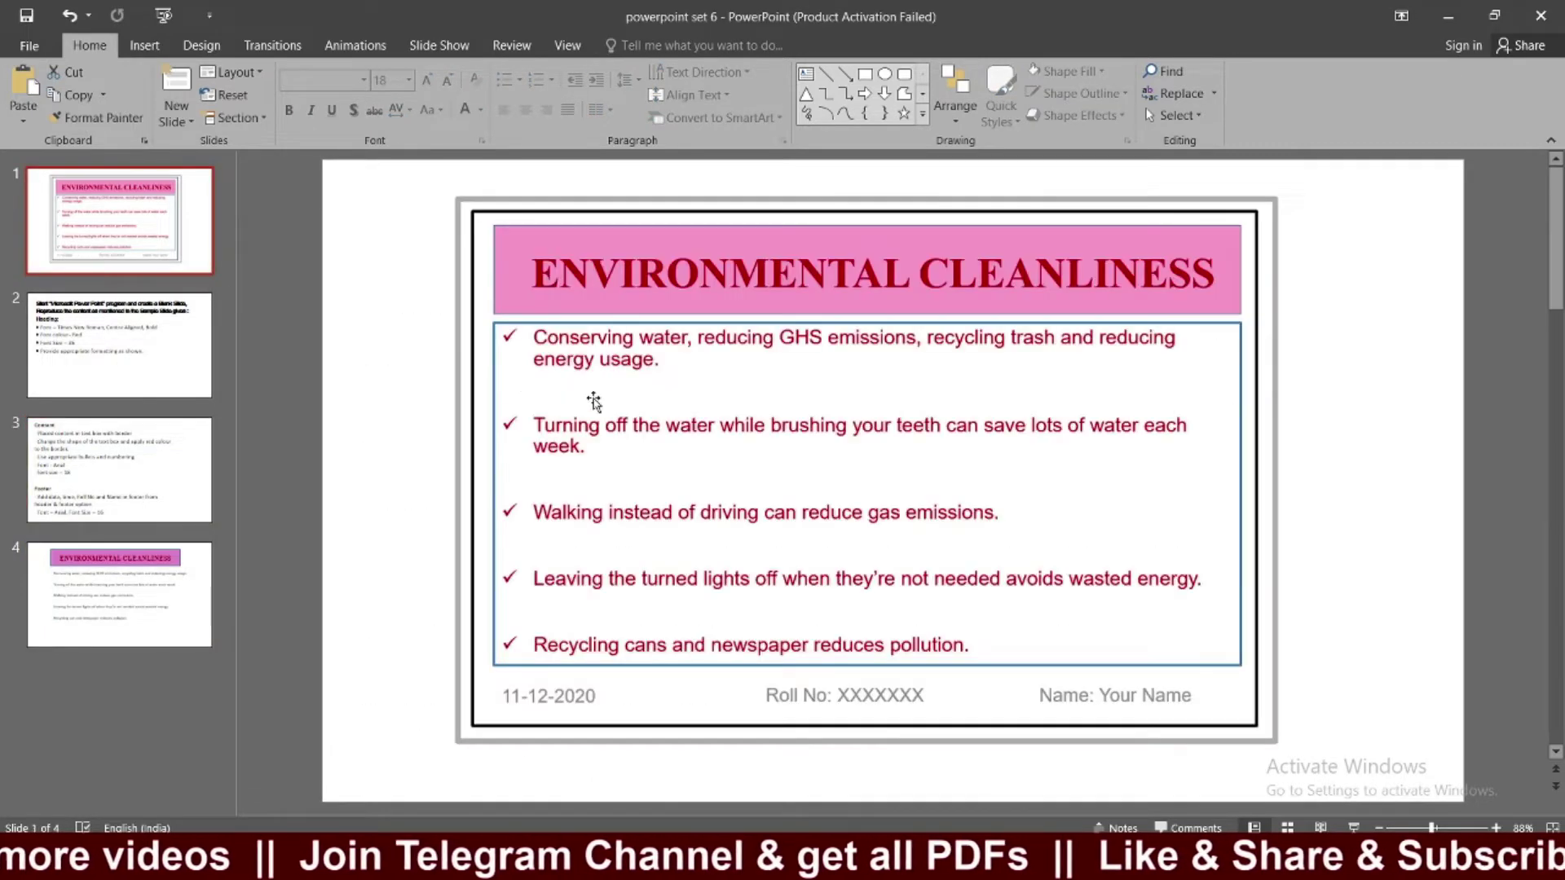
{"action": "left_click", "coordinate": [139, 607]}
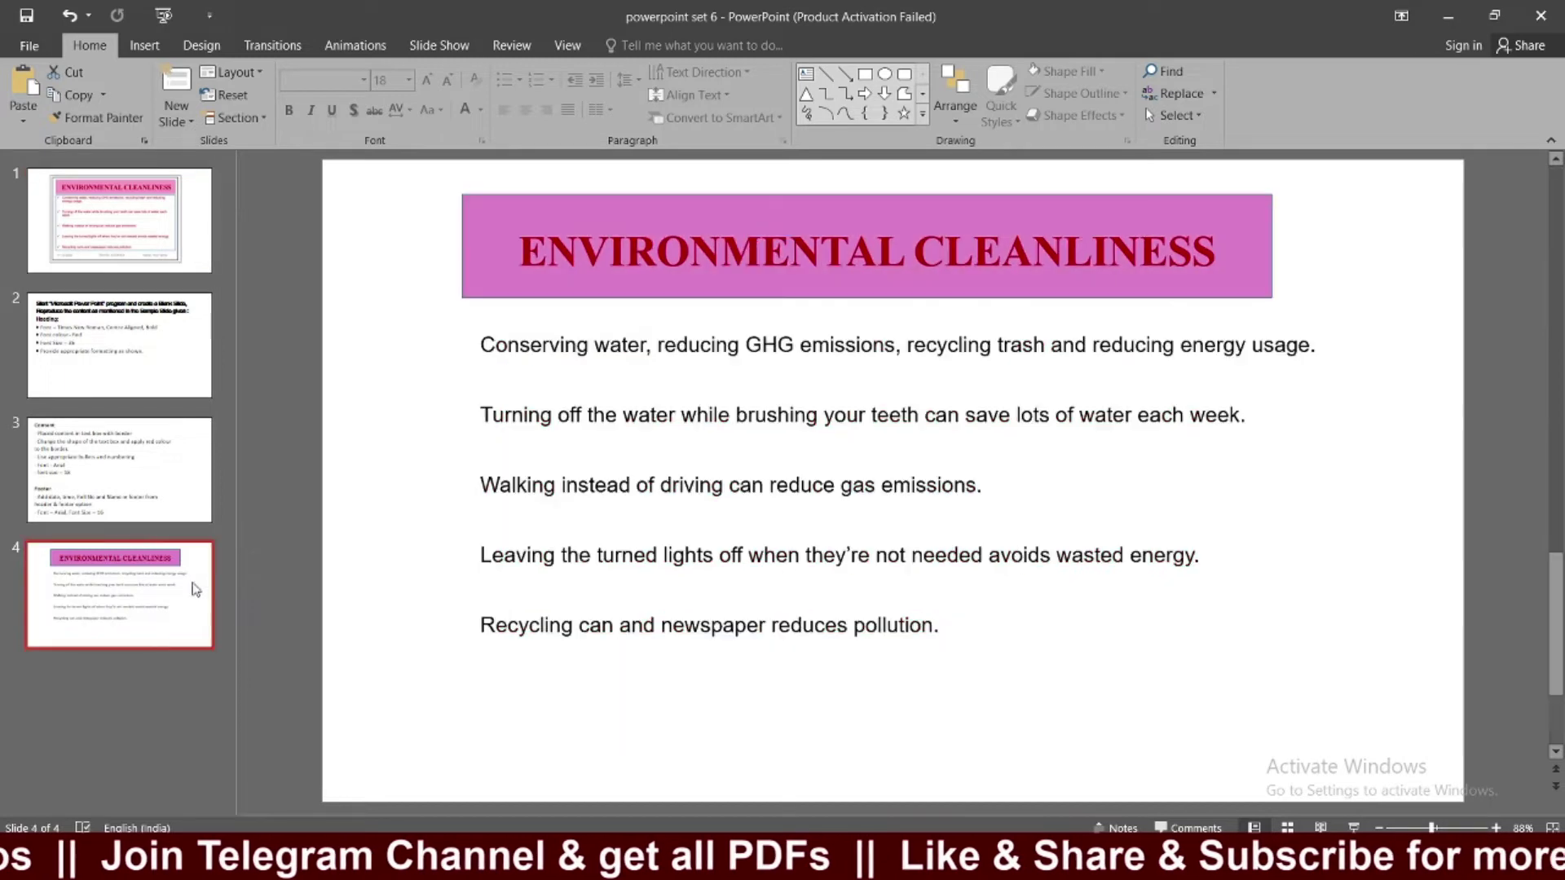
{"action": "left_click", "coordinate": [581, 488]}
{"action": "key", "text": "ctrl+a"}
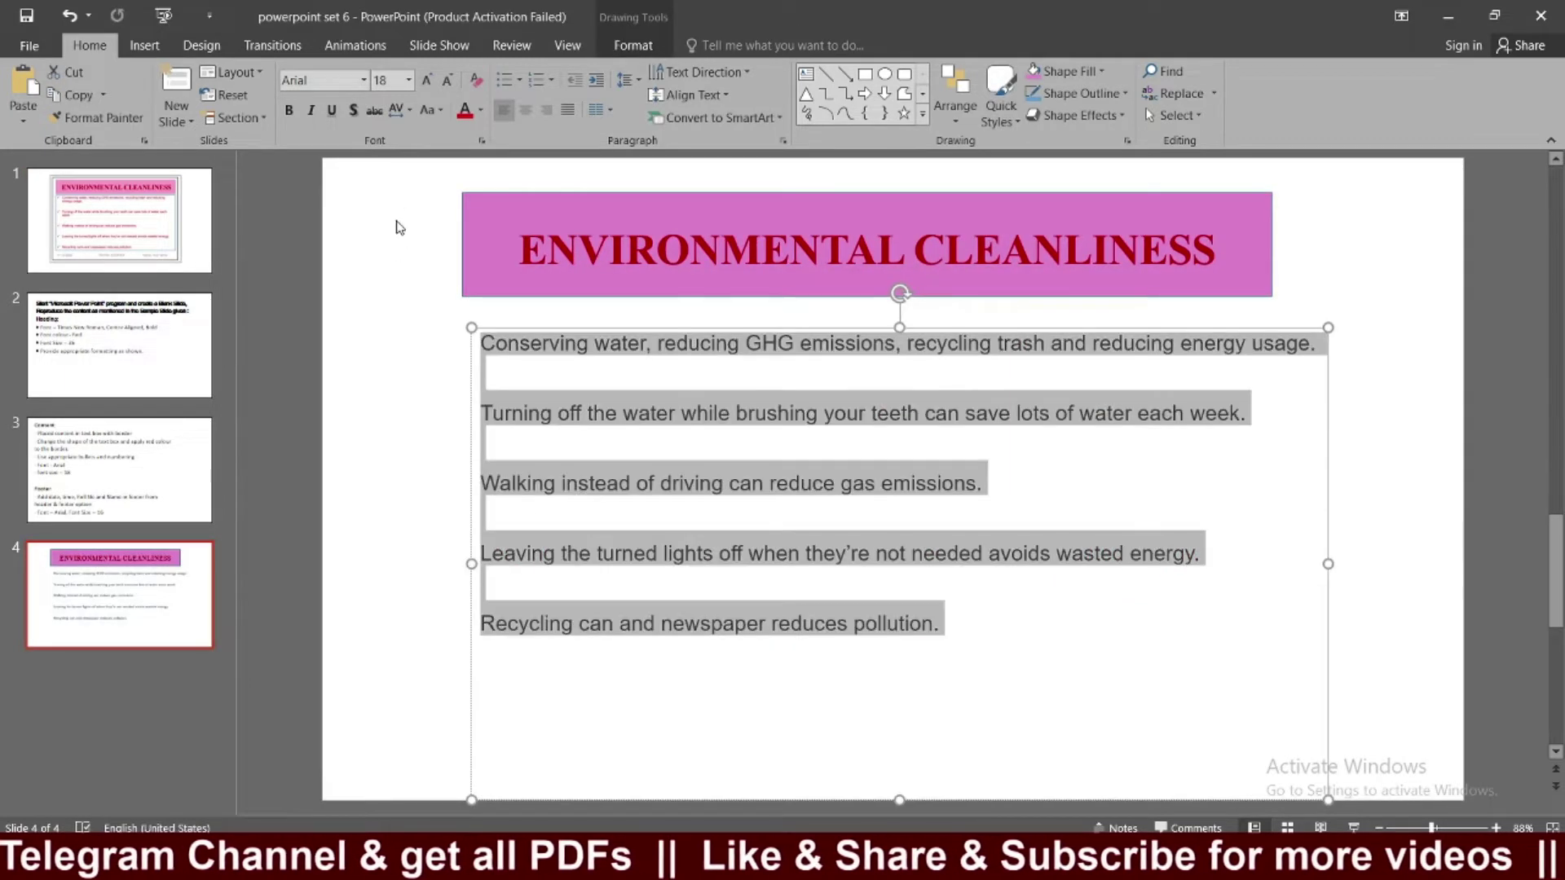
Apply check-mark bullets to the five body lines and fit the box under the heading bar.
{"action": "left_click", "coordinate": [519, 80]}
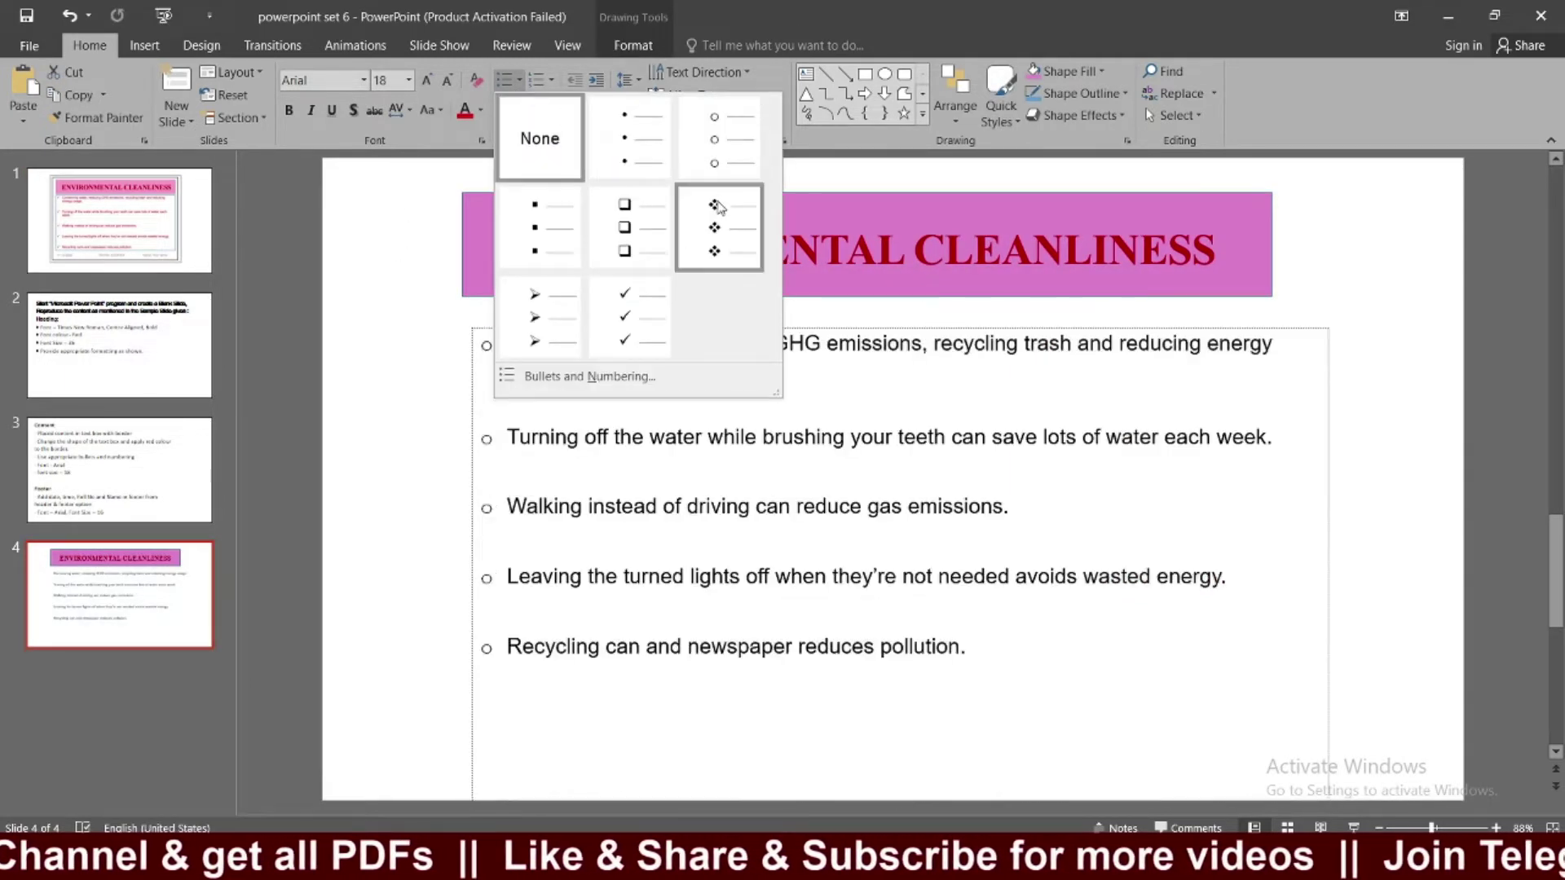
{"action": "left_click", "coordinate": [599, 324]}
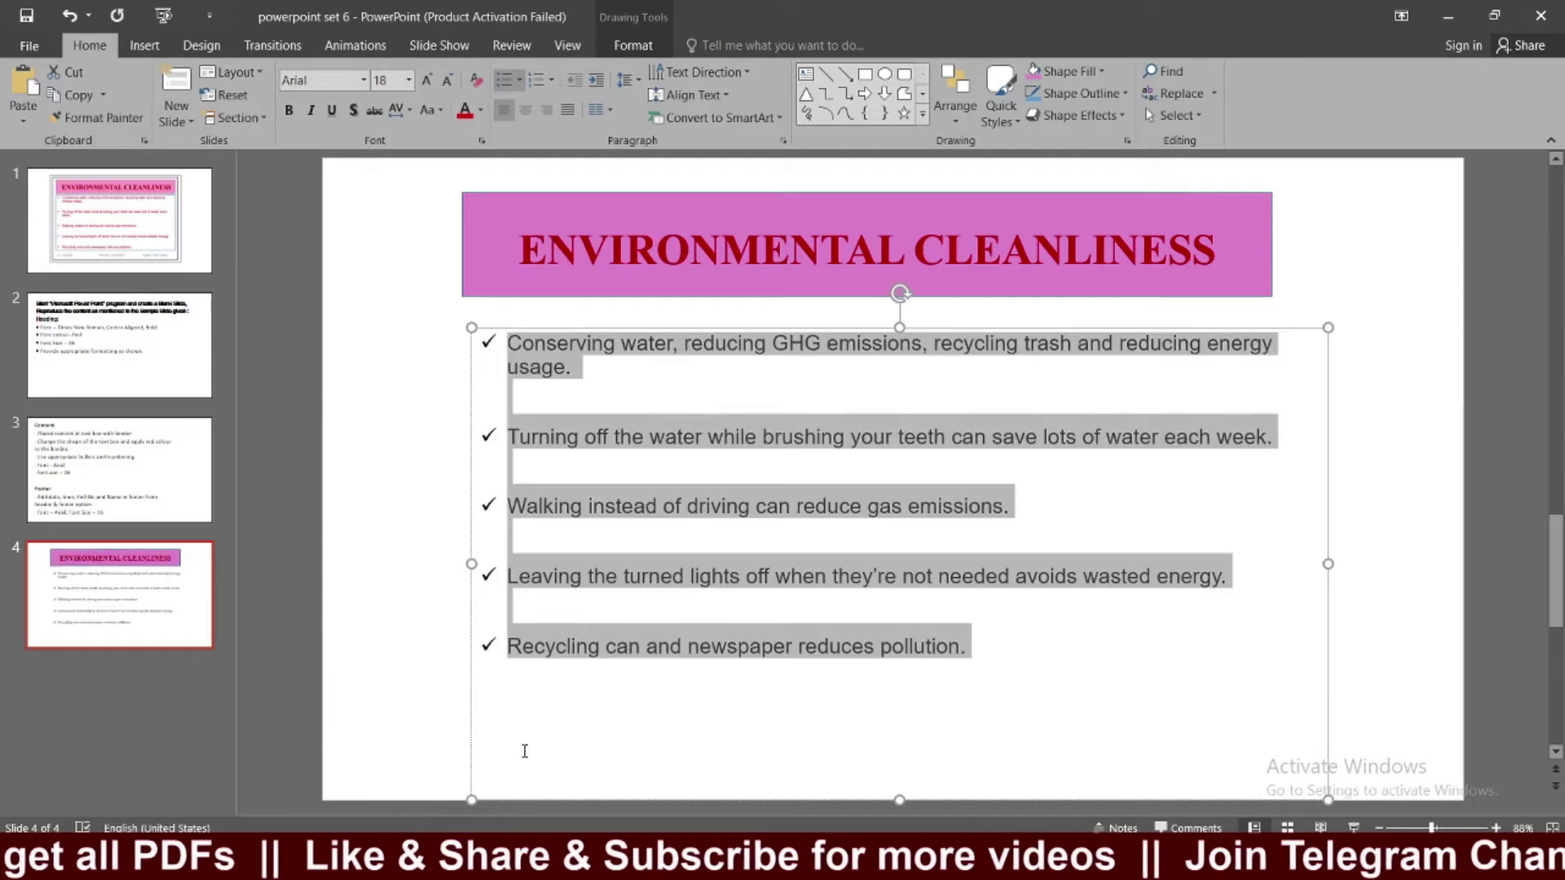
{"action": "left_click_drag", "start_coordinate": [895, 801], "coordinate": [929, 678]}
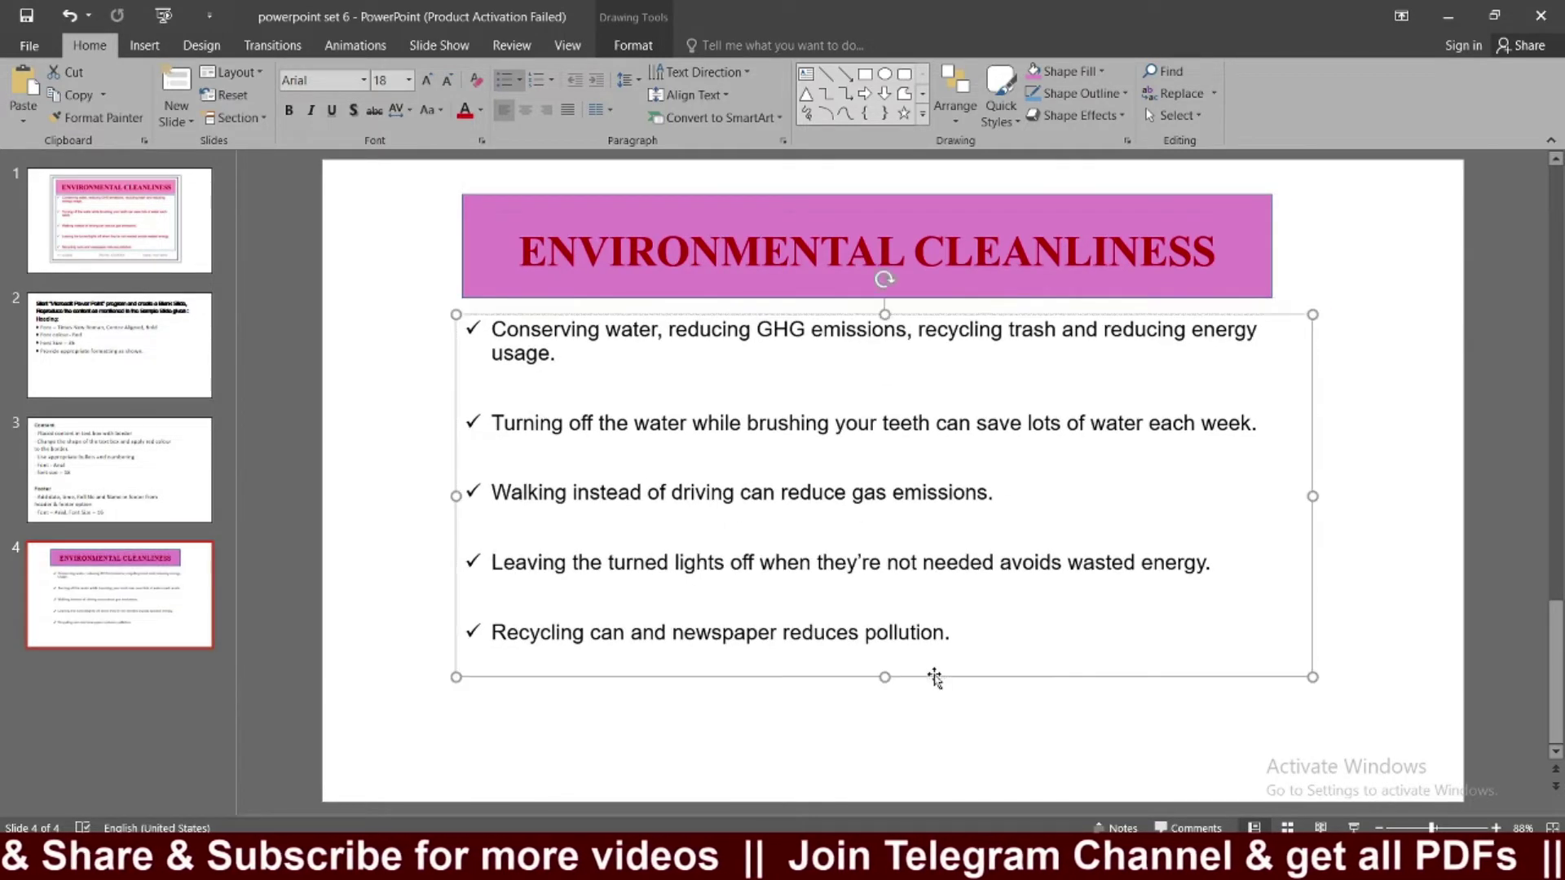
{"action": "mouse_move", "coordinate": [1312, 496]}
{"action": "left_mouse_down"}
{"action": "mouse_move", "coordinate": [1274, 523]}
{"action": "mouse_move", "coordinate": [1272, 486]}
{"action": "left_mouse_up"}
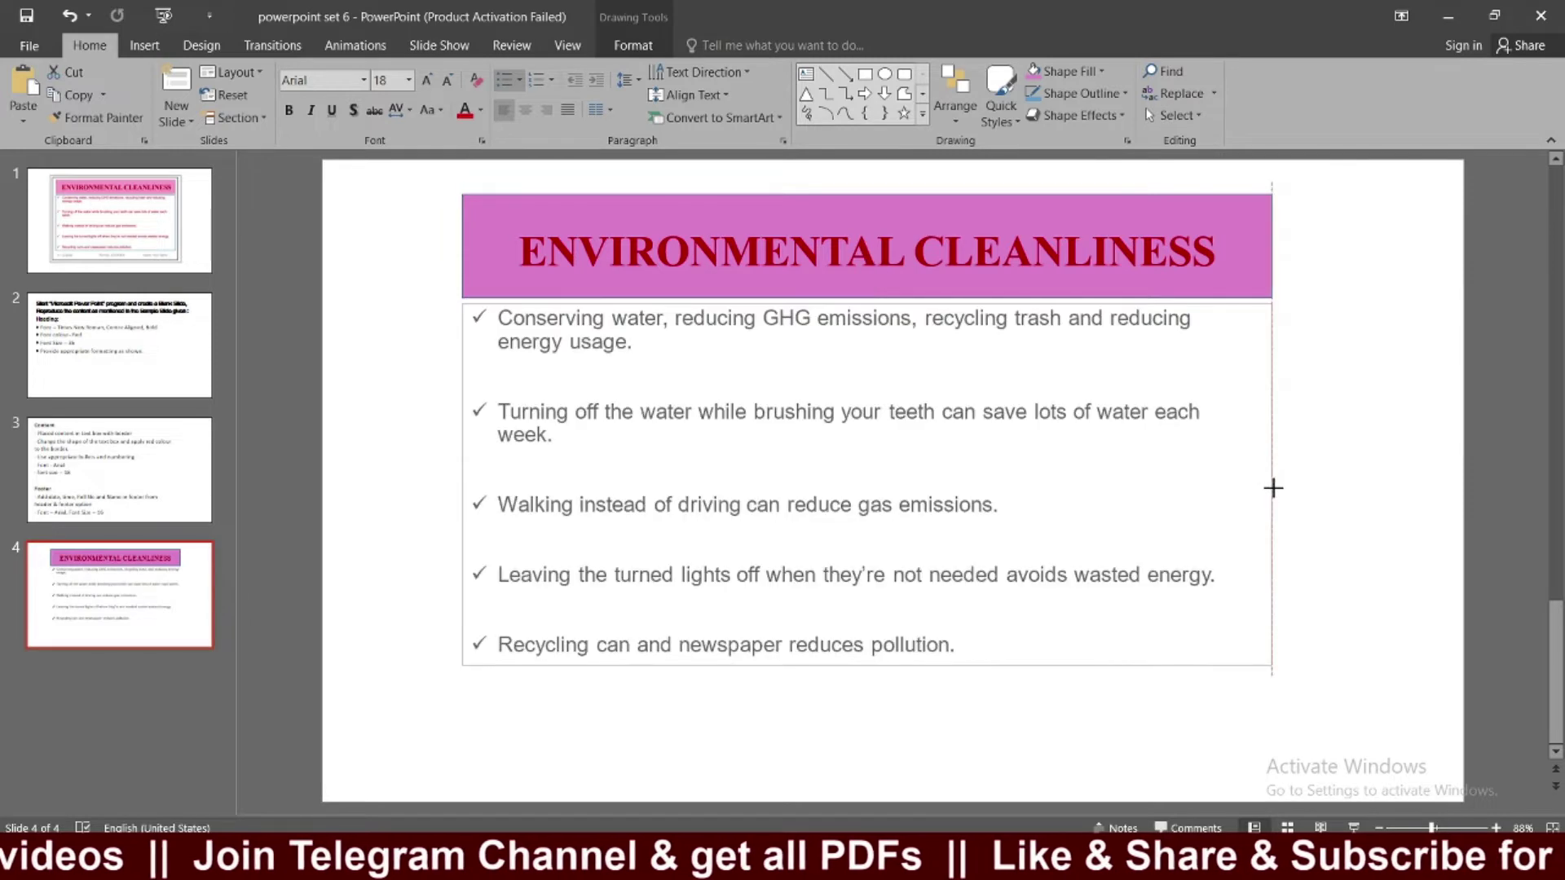
{"action": "left_click_drag", "start_coordinate": [1118, 674], "coordinate": [1118, 675]}
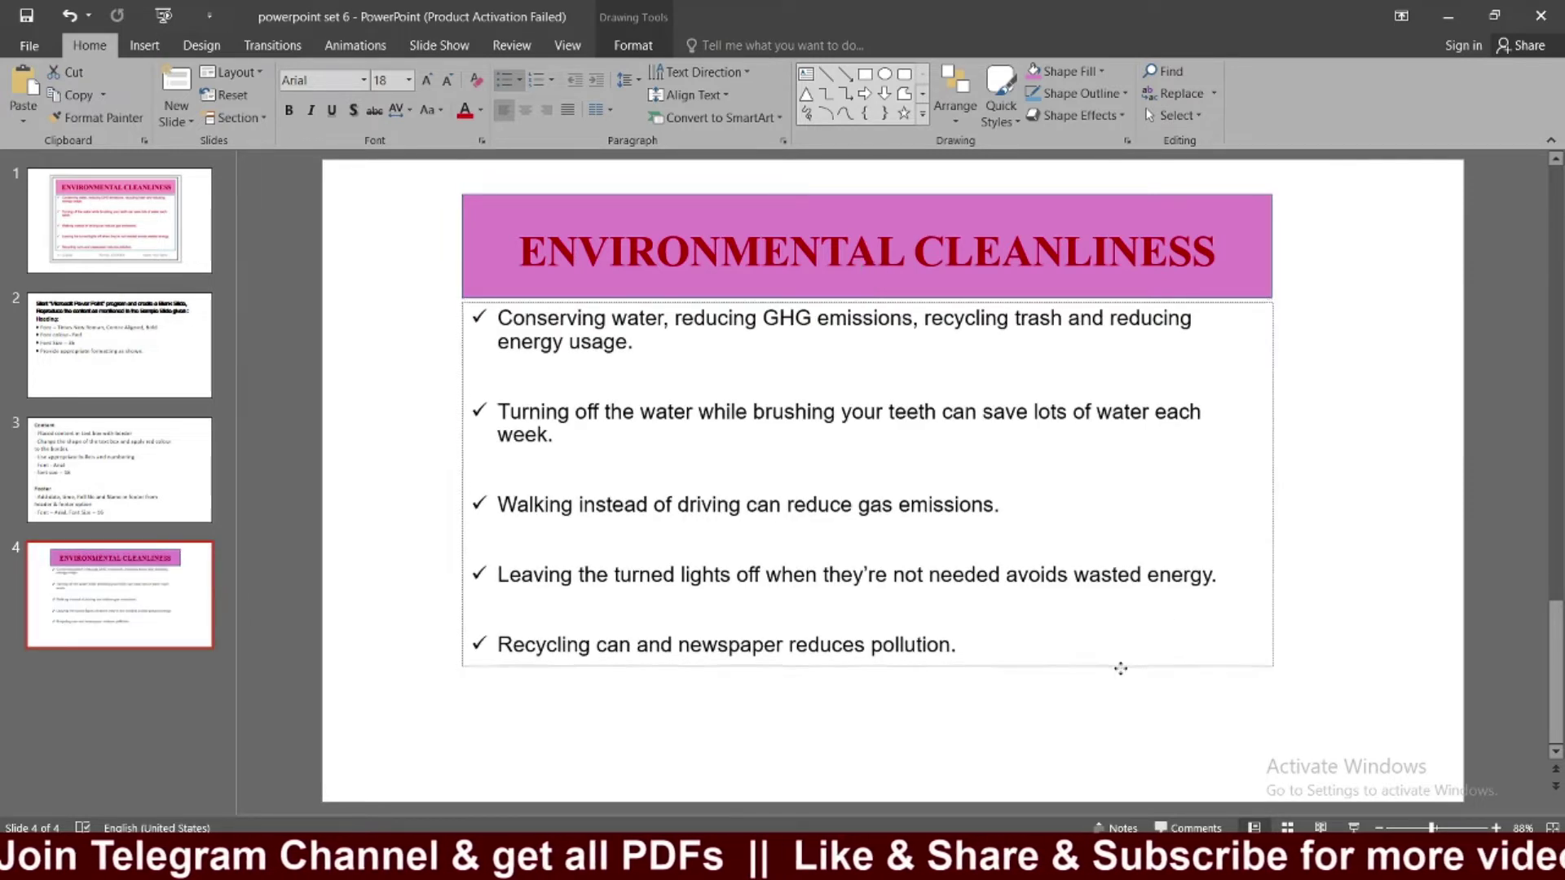
{"action": "left_click", "coordinate": [1117, 693]}
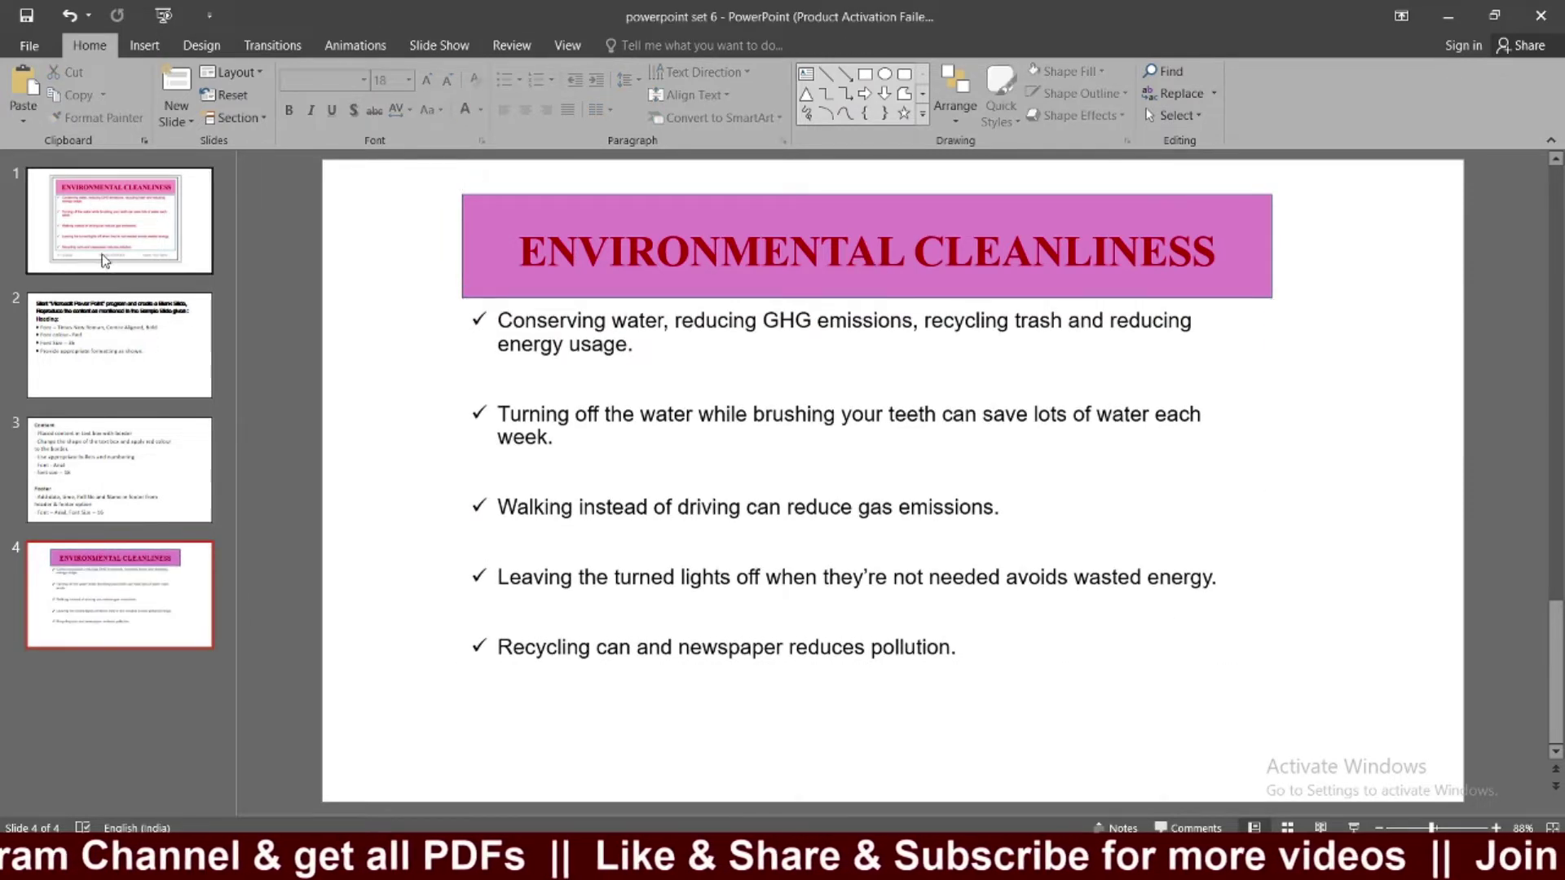
Compare with the sample on slide 1, then select slide 4's bulleted text box.
{"action": "left_click", "coordinate": [119, 220]}
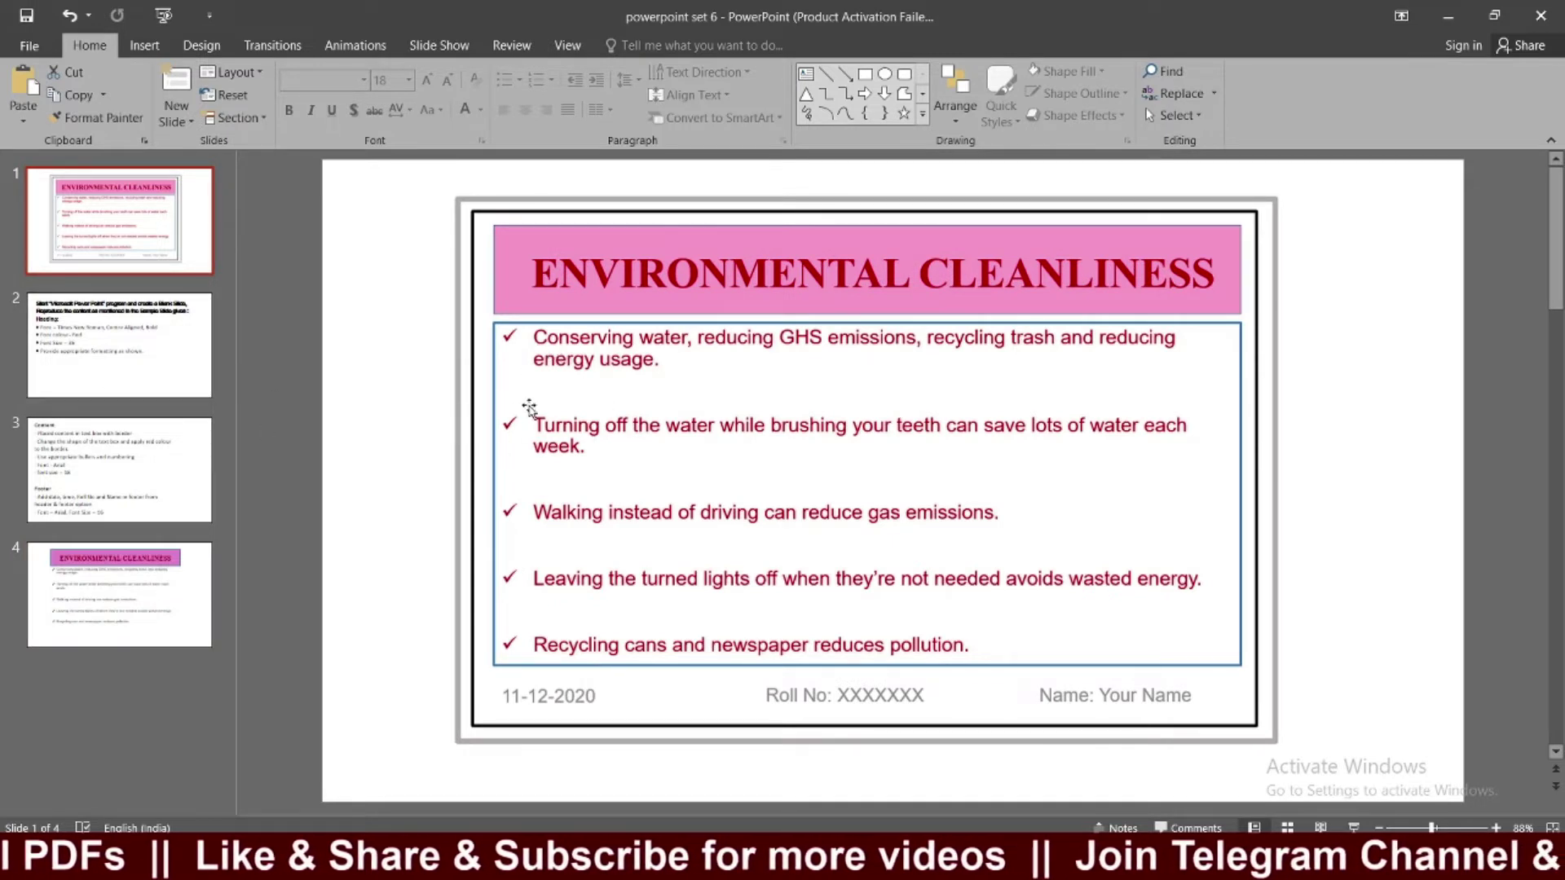
{"action": "left_click", "coordinate": [167, 578]}
{"action": "left_click", "coordinate": [453, 405]}
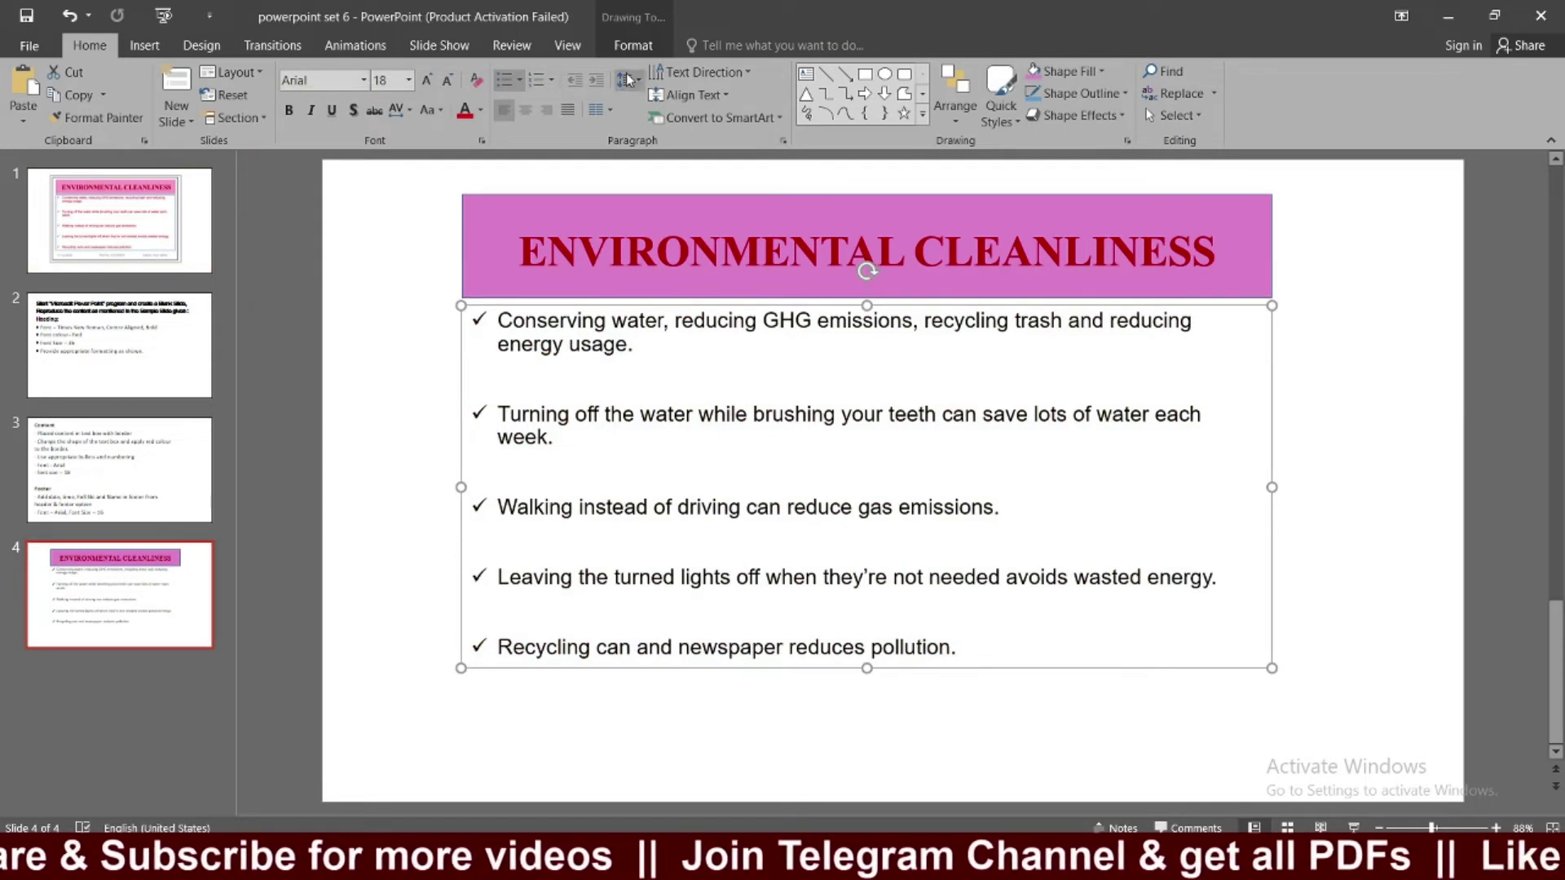
Give the bulleted box a blue, heavier-weight outline and check it against sample slide 1.
{"action": "left_click", "coordinate": [647, 42]}
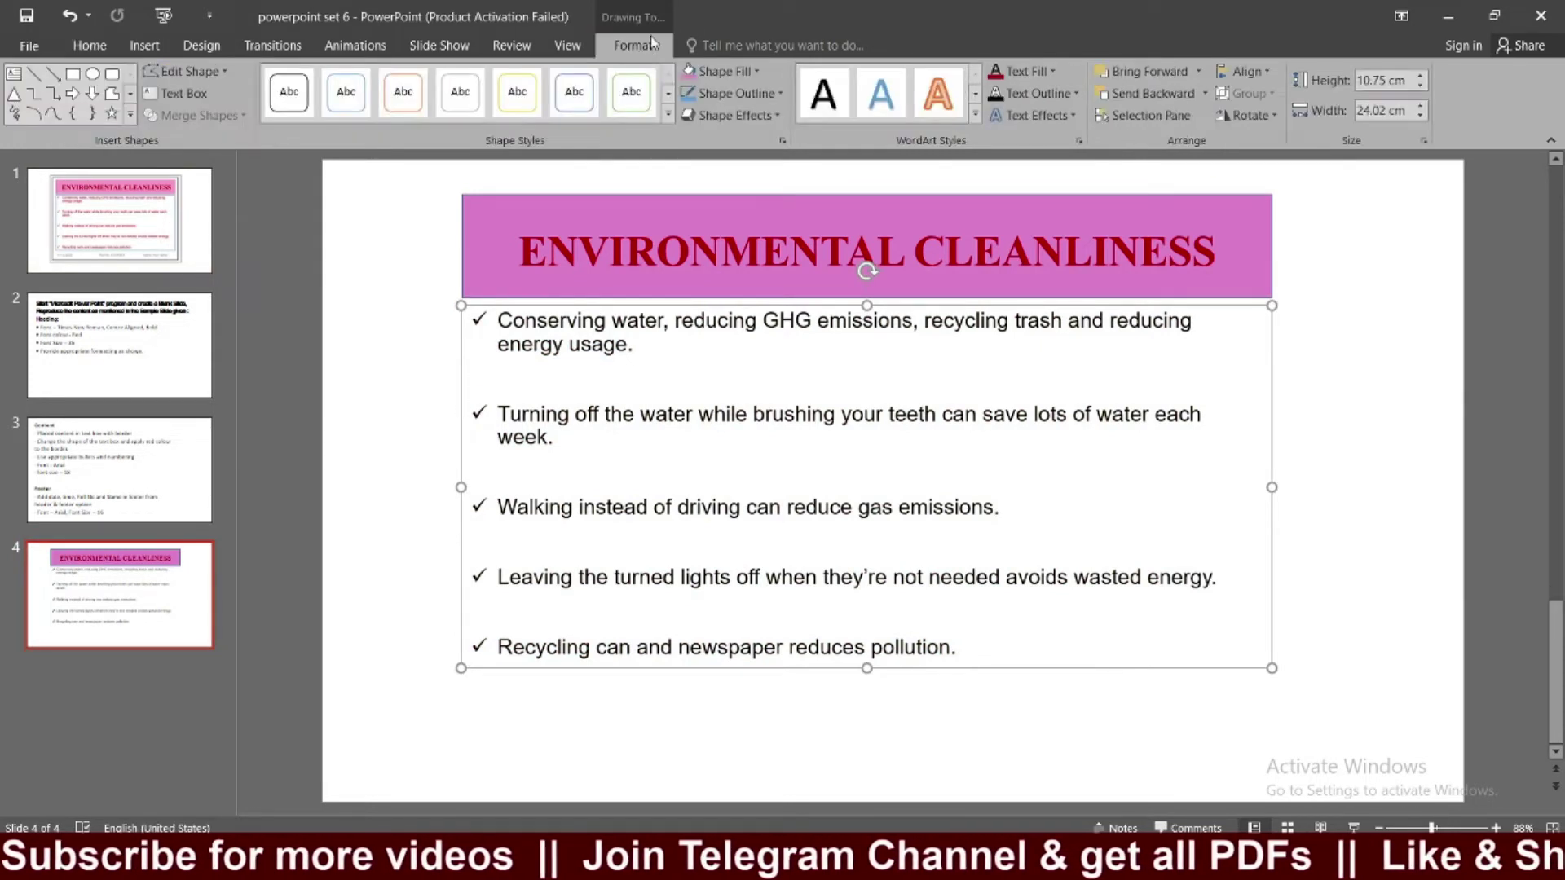
{"action": "left_click", "coordinate": [754, 96]}
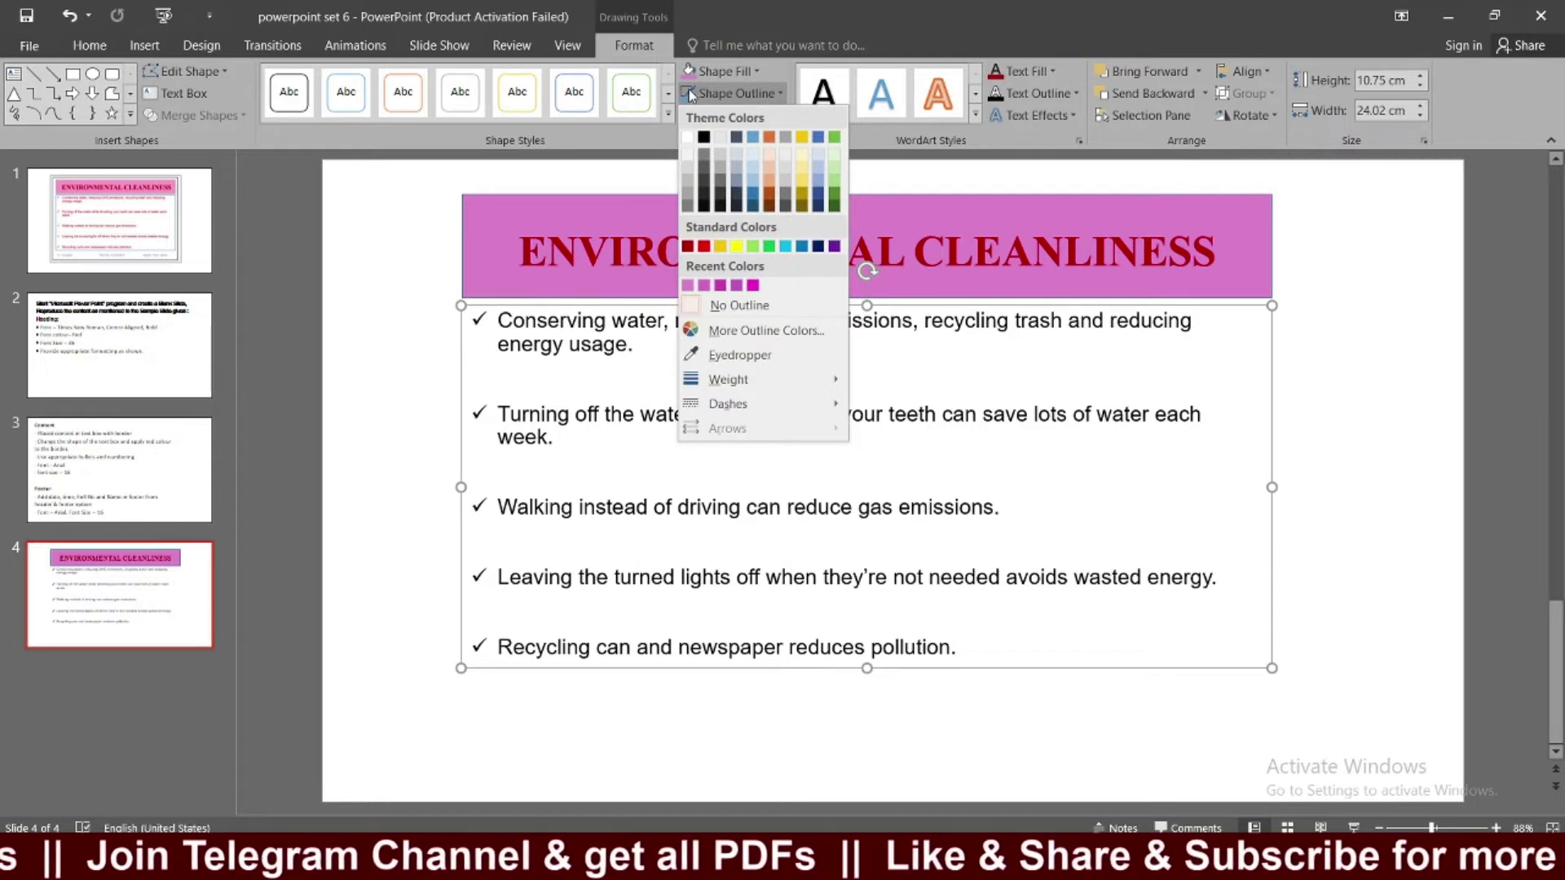
{"action": "left_click", "coordinate": [689, 93]}
{"action": "left_click", "coordinate": [723, 96]}
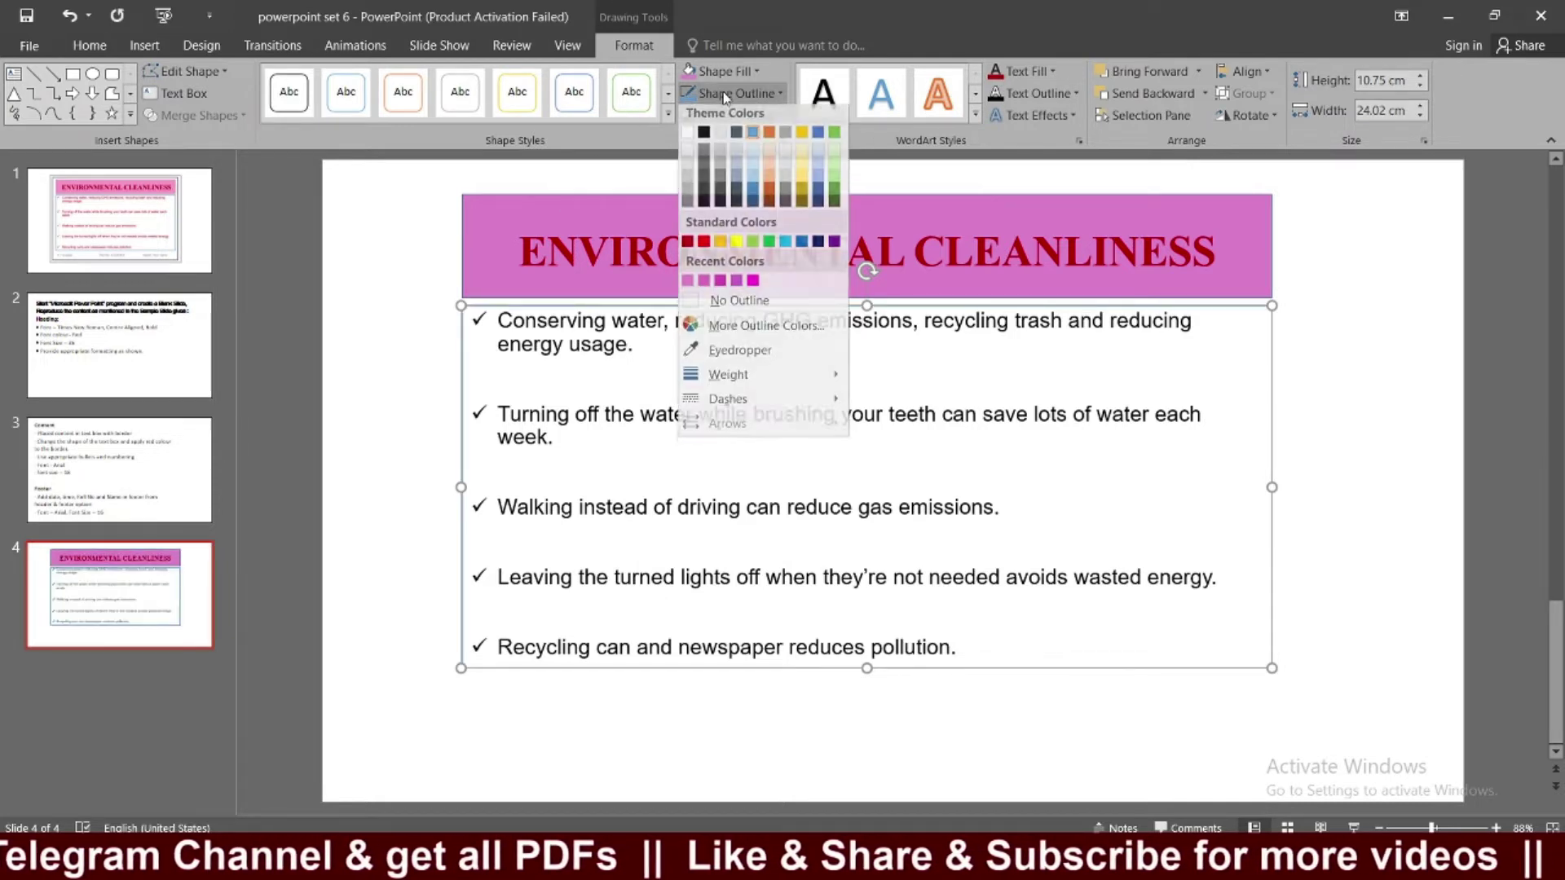
{"action": "mouse_move", "coordinate": [728, 379]}
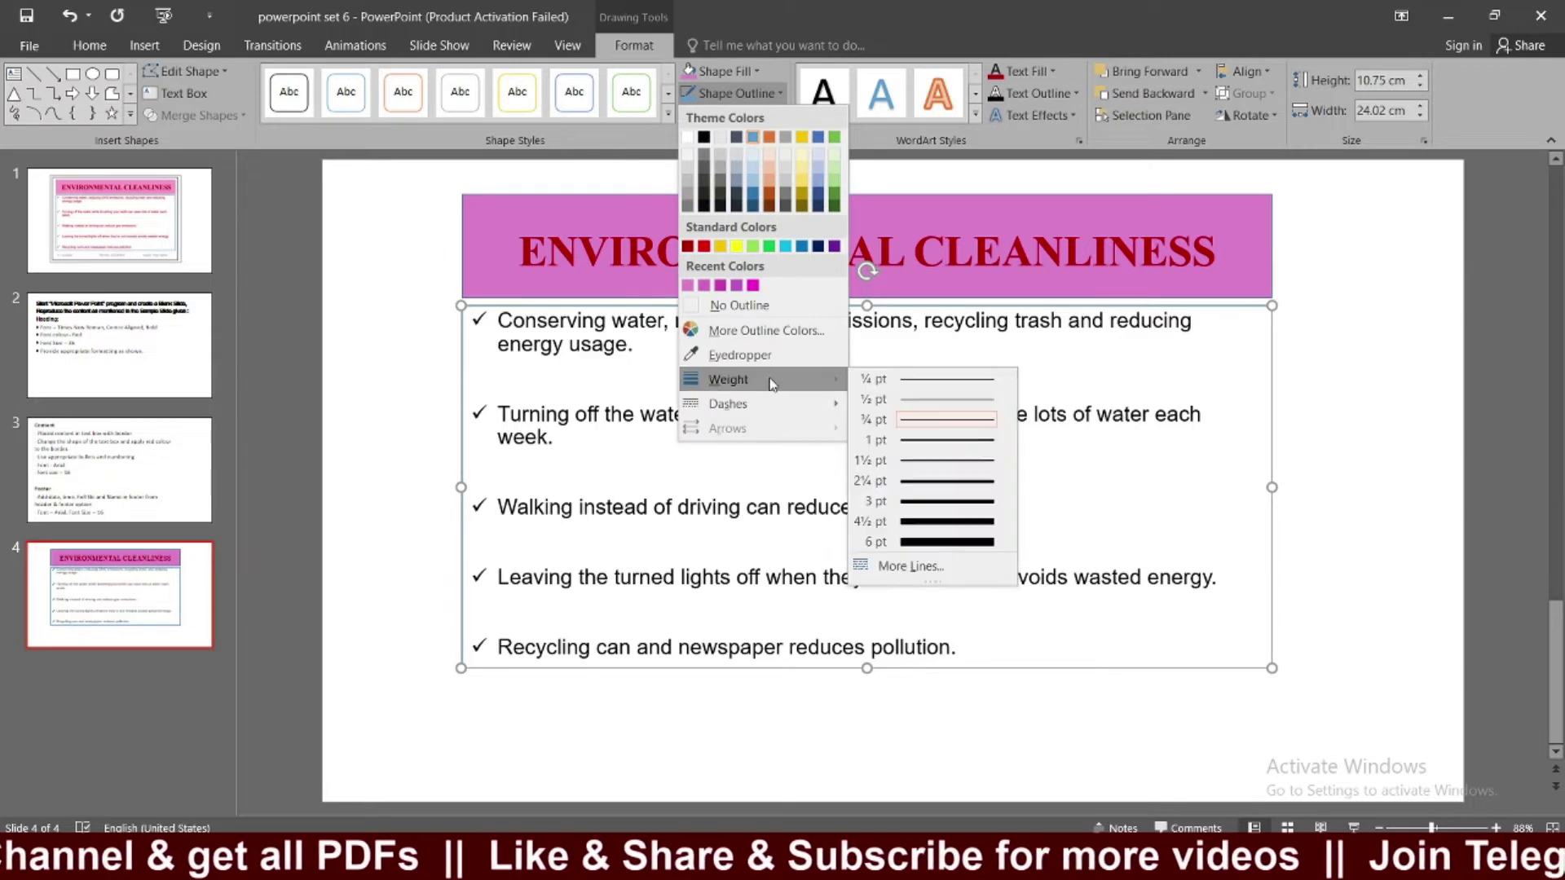
{"action": "left_click", "coordinate": [966, 475]}
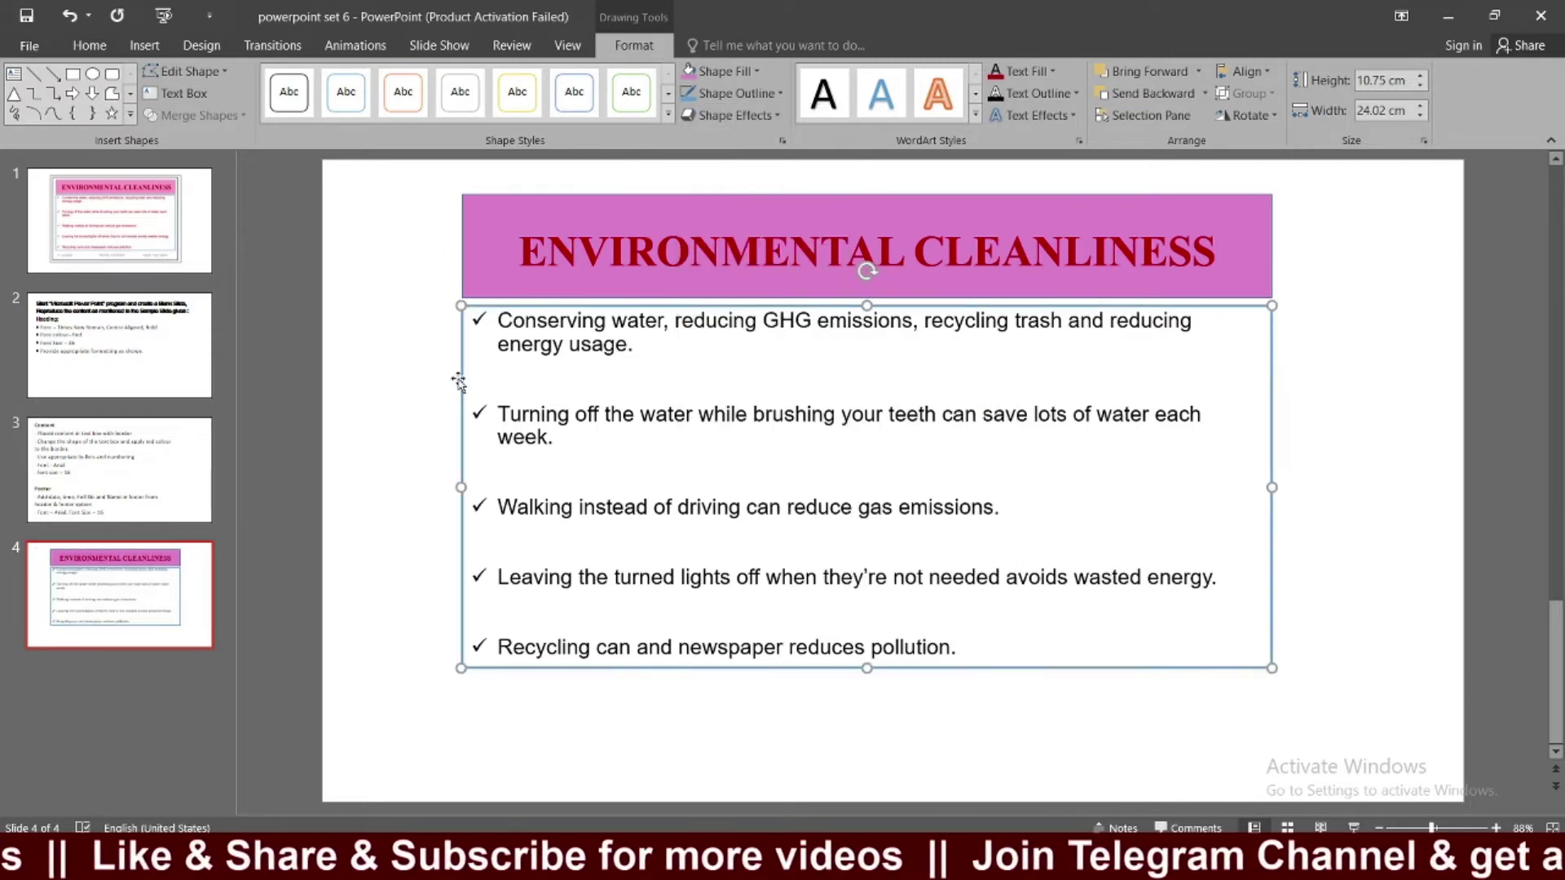
{"action": "left_click", "coordinate": [413, 376]}
{"action": "left_click", "coordinate": [142, 230]}
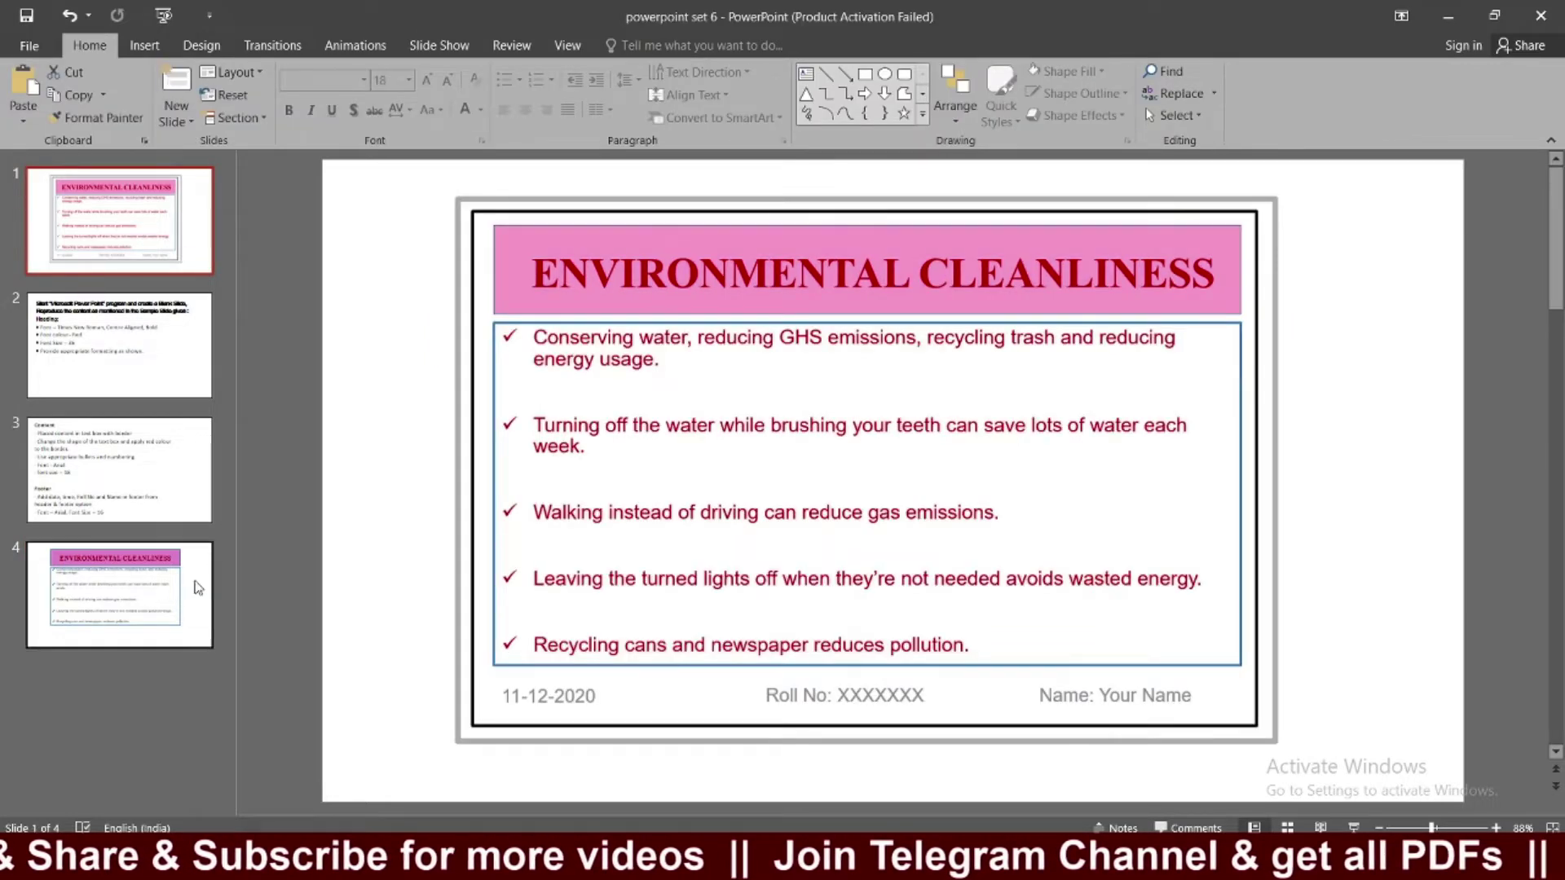
Flip between slide 4 and the sample on slide 1 to compare layouts.
{"action": "left_click", "coordinate": [198, 587]}
{"action": "left_click", "coordinate": [196, 251]}
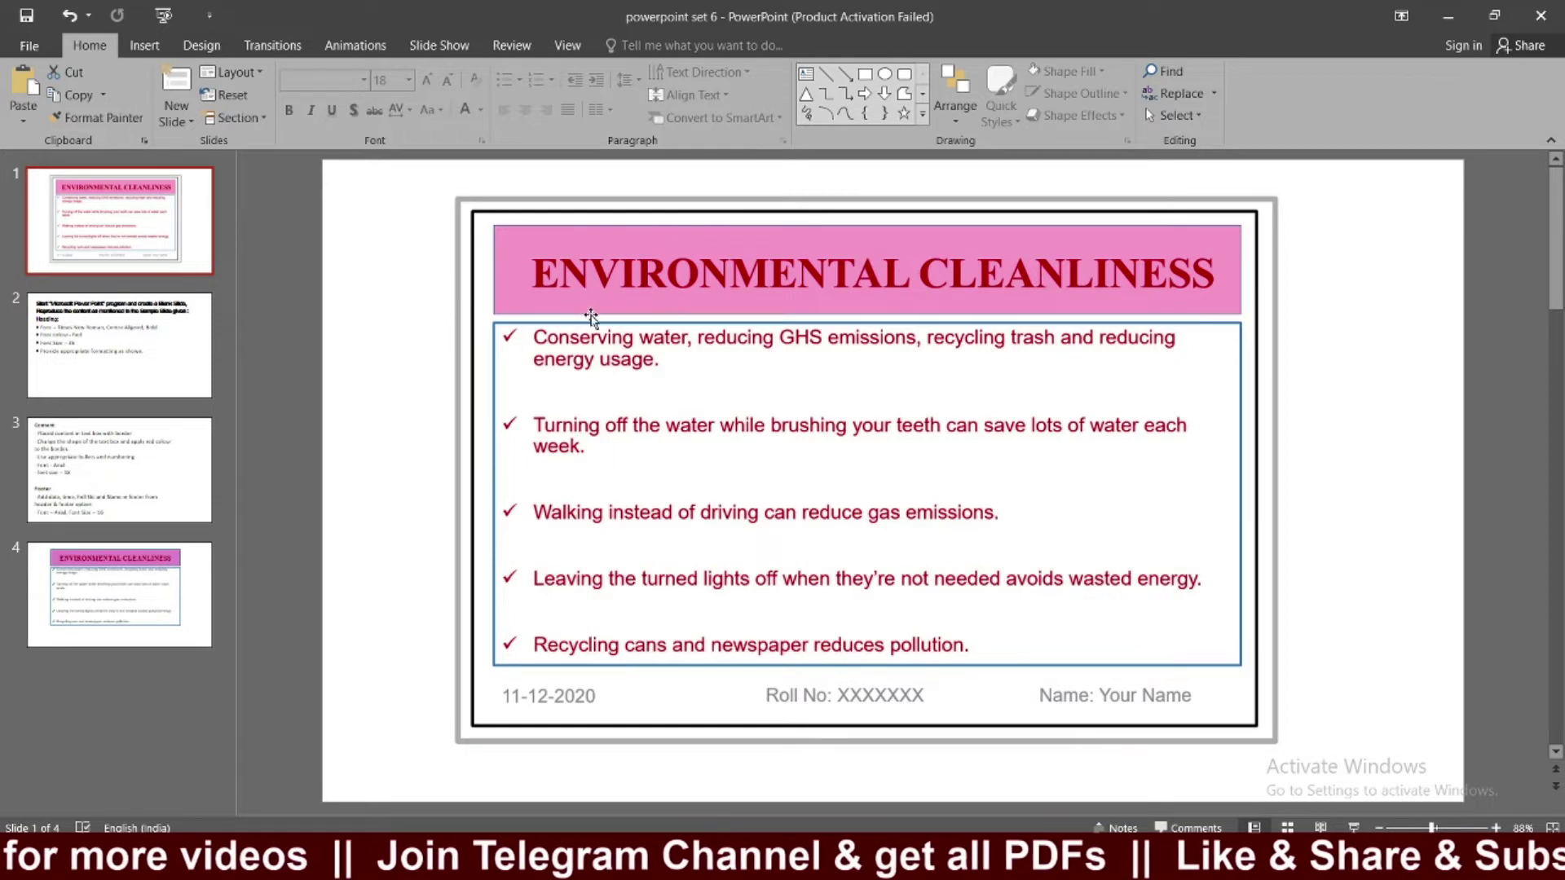
{"action": "left_click", "coordinate": [115, 593]}
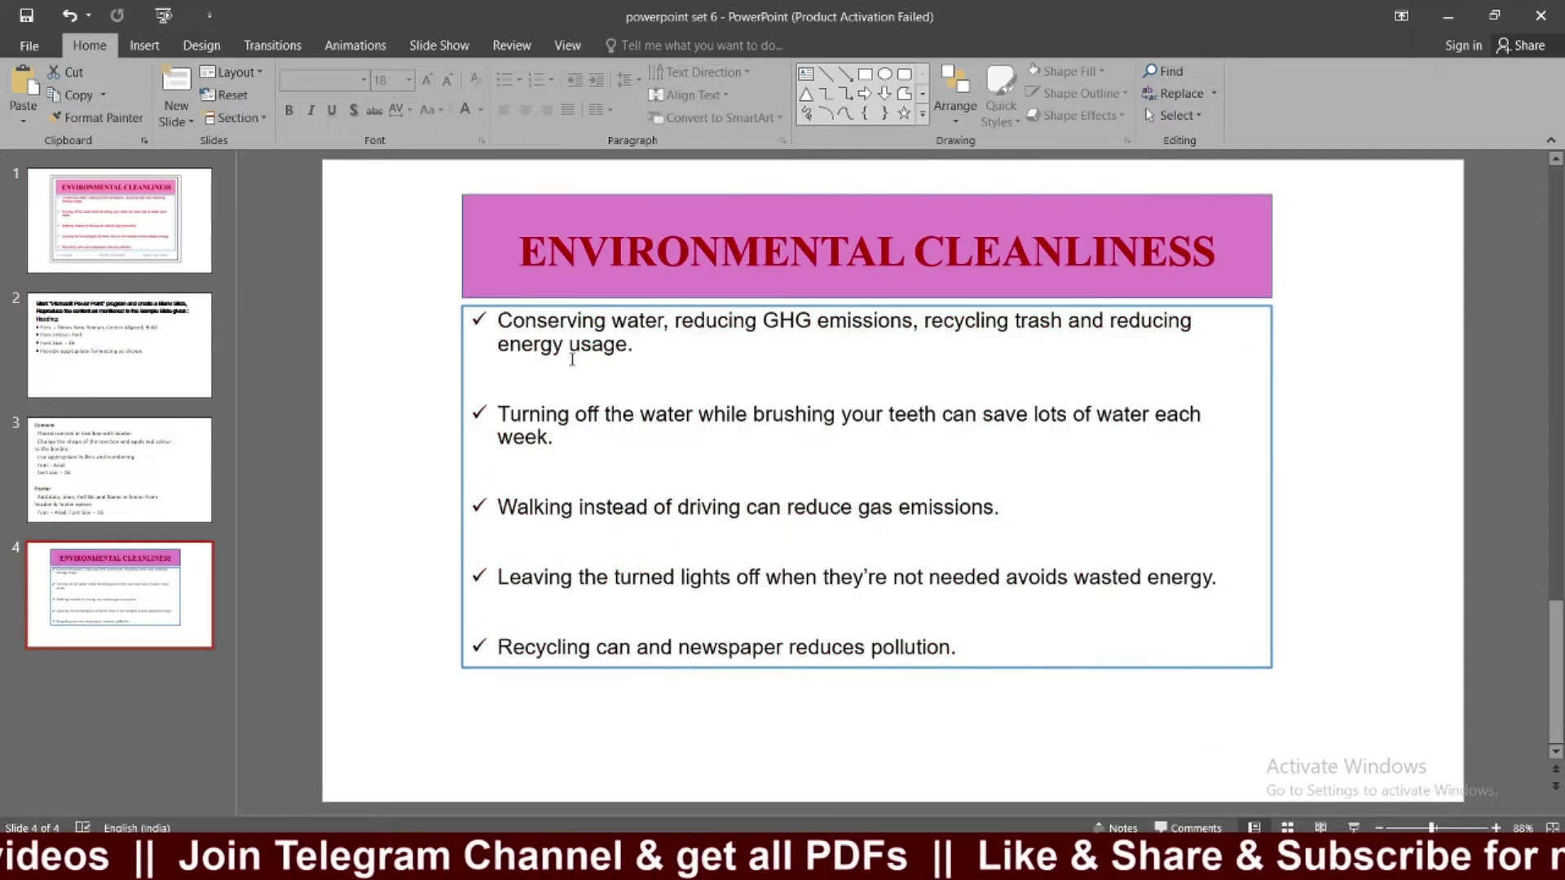
{"action": "key", "text": "Home"}
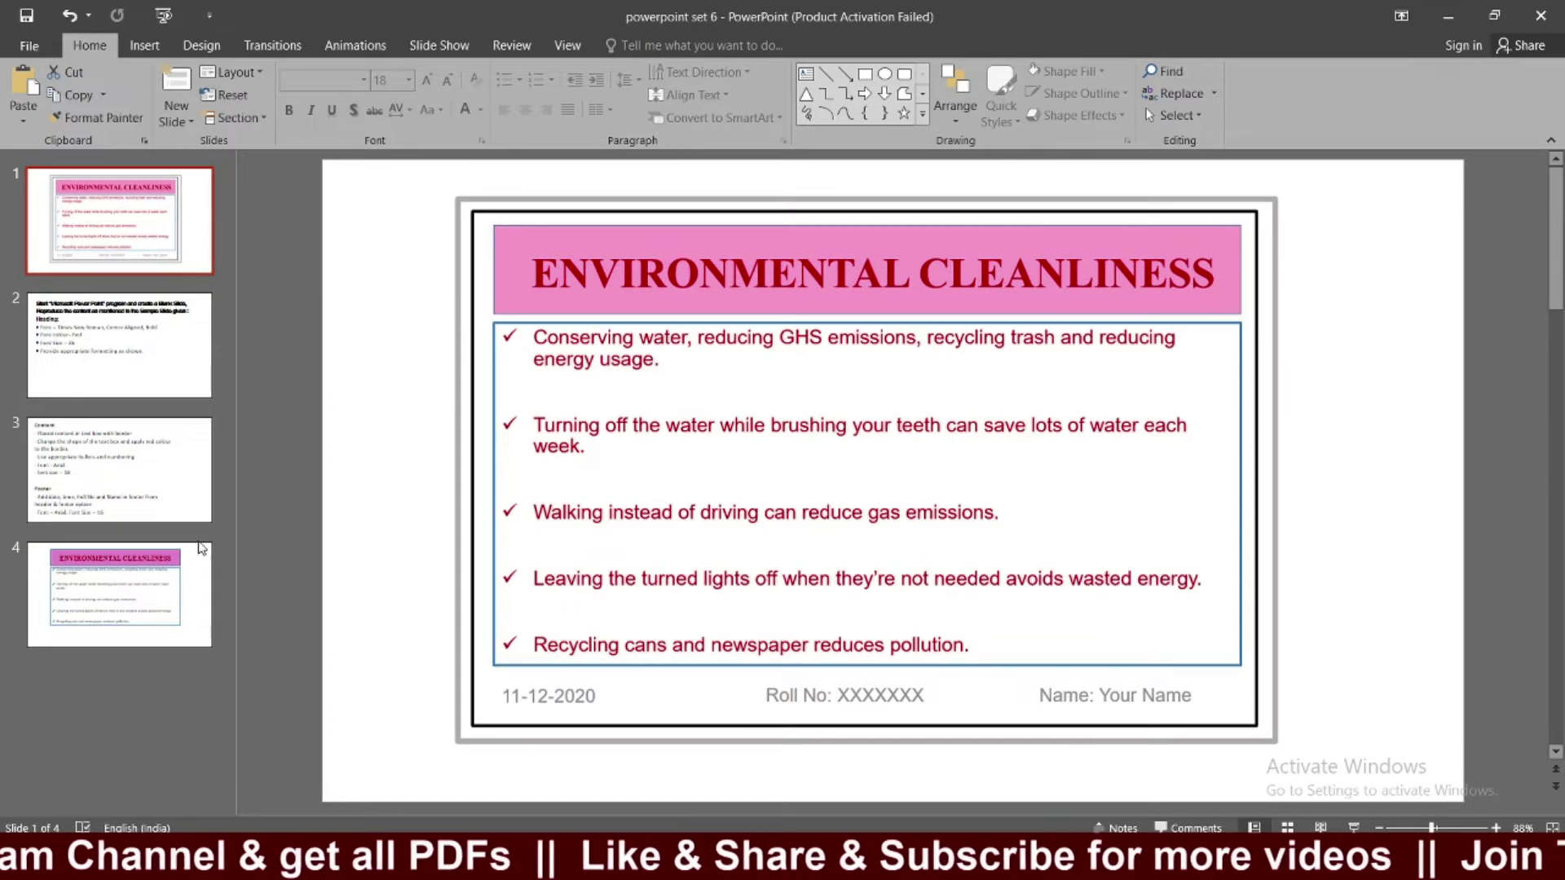
{"action": "key", "text": "End"}
Narrow the bulleted box and pink heading bar so their right edges align, rechecking the sample.
{"action": "left_click", "coordinate": [1273, 512]}
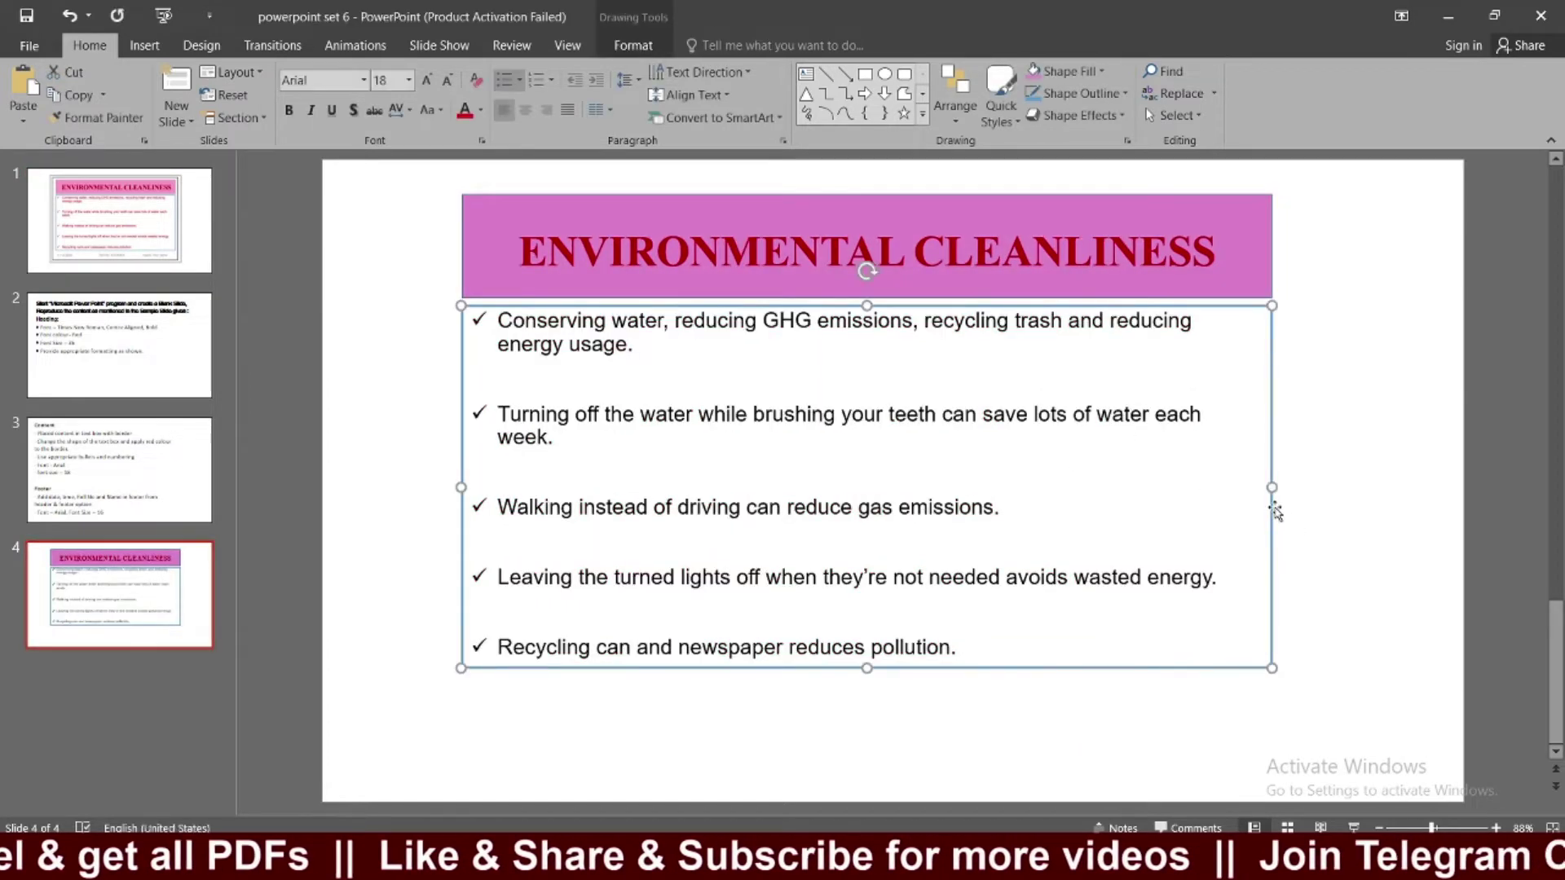
{"action": "left_click_drag", "start_coordinate": [1272, 487], "coordinate": [1248, 500]}
{"action": "left_click", "coordinate": [1222, 300]}
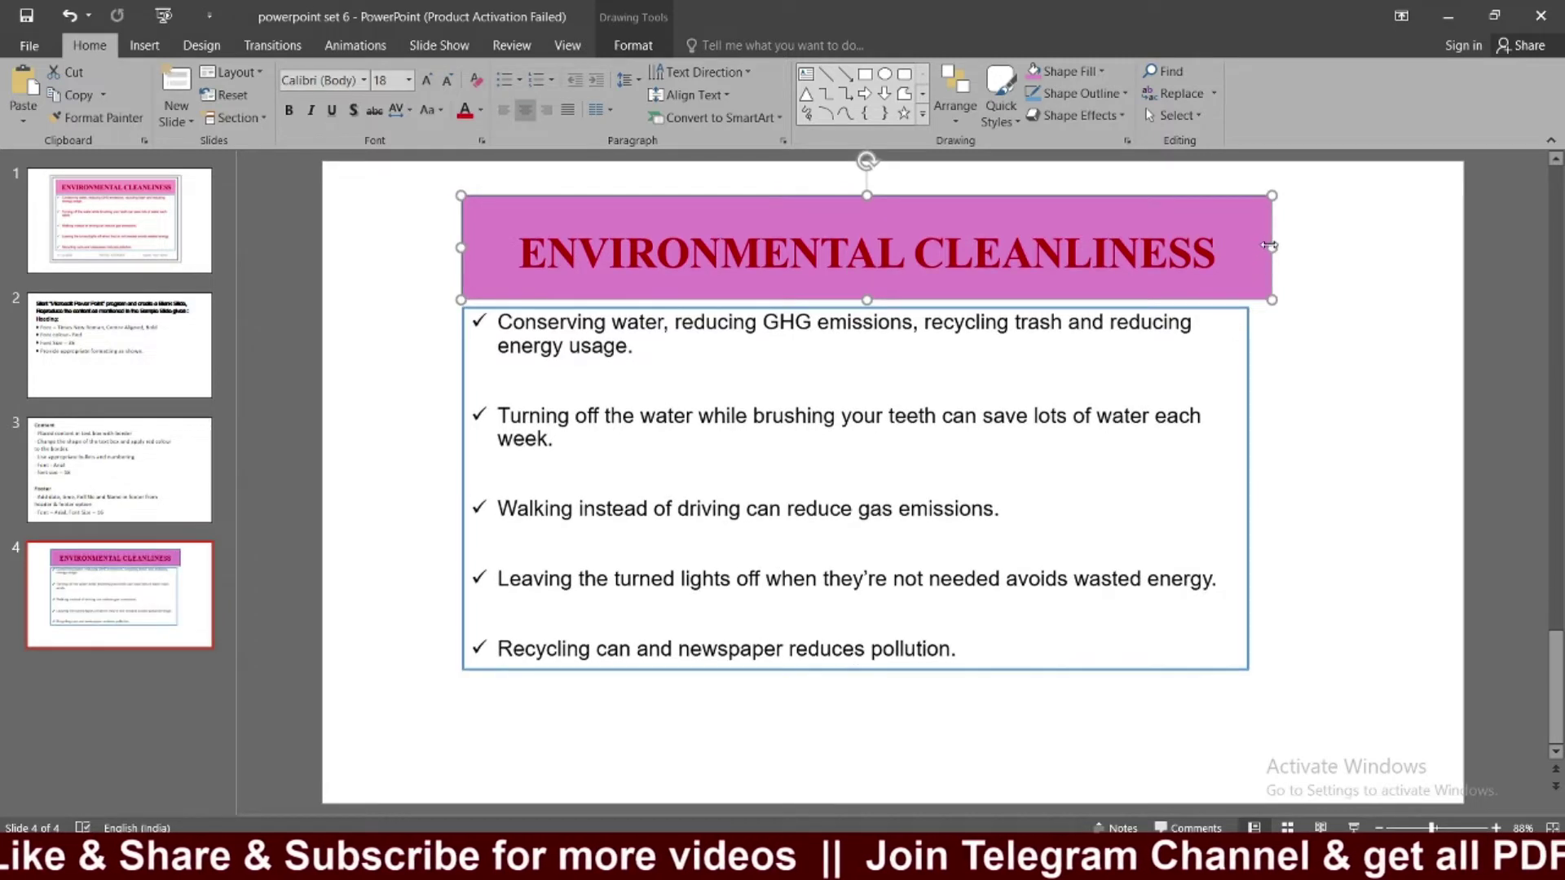
{"action": "left_click_drag", "start_coordinate": [1269, 245], "coordinate": [1248, 251]}
{"action": "left_click", "coordinate": [1293, 353]}
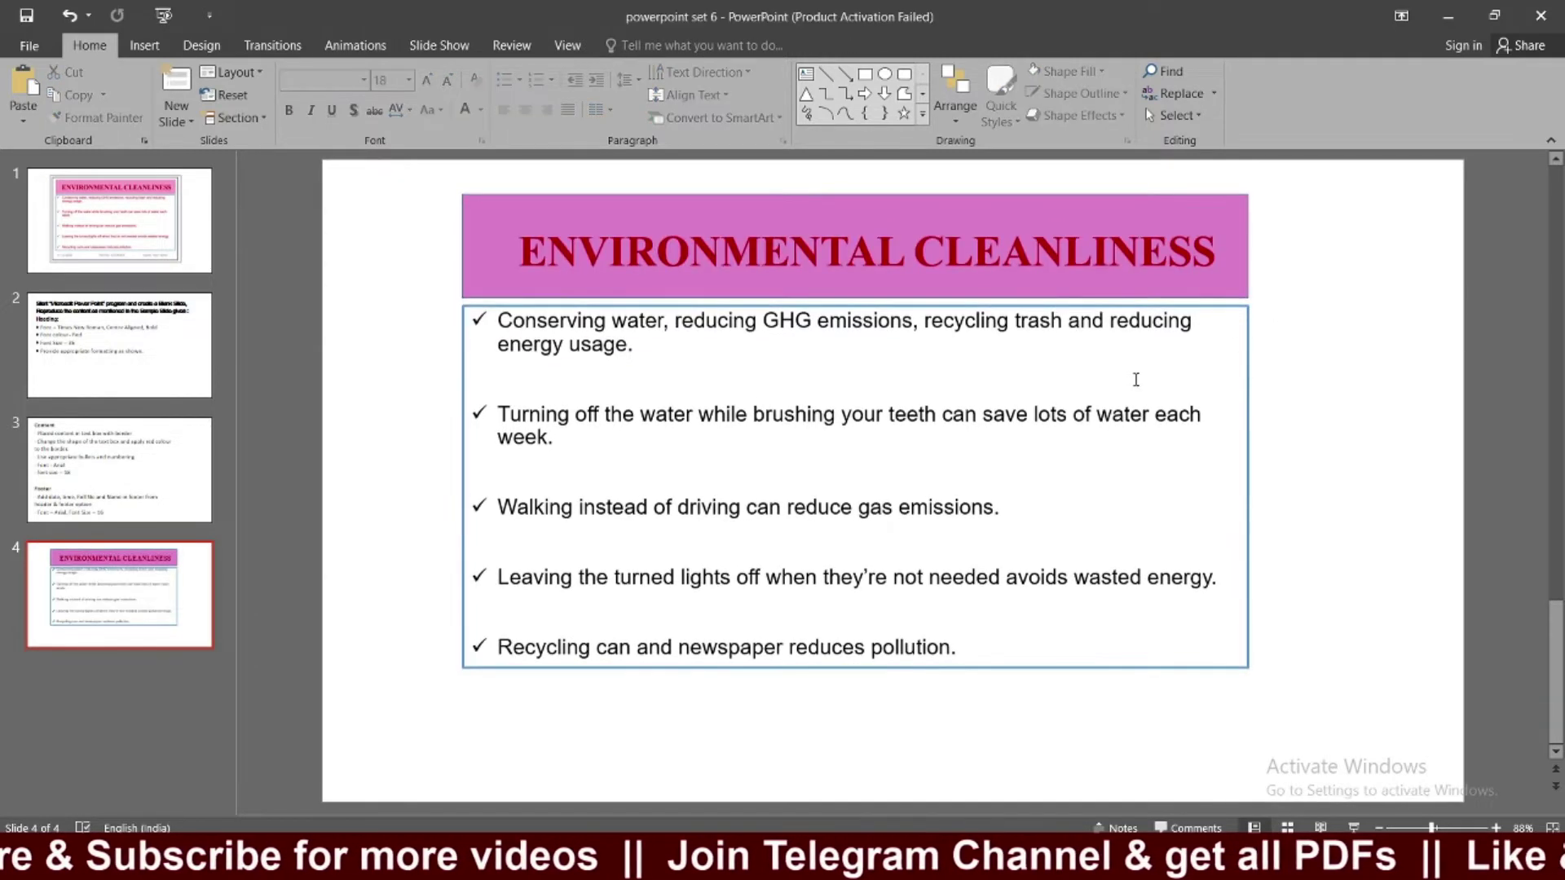
{"action": "left_click", "coordinate": [128, 261]}
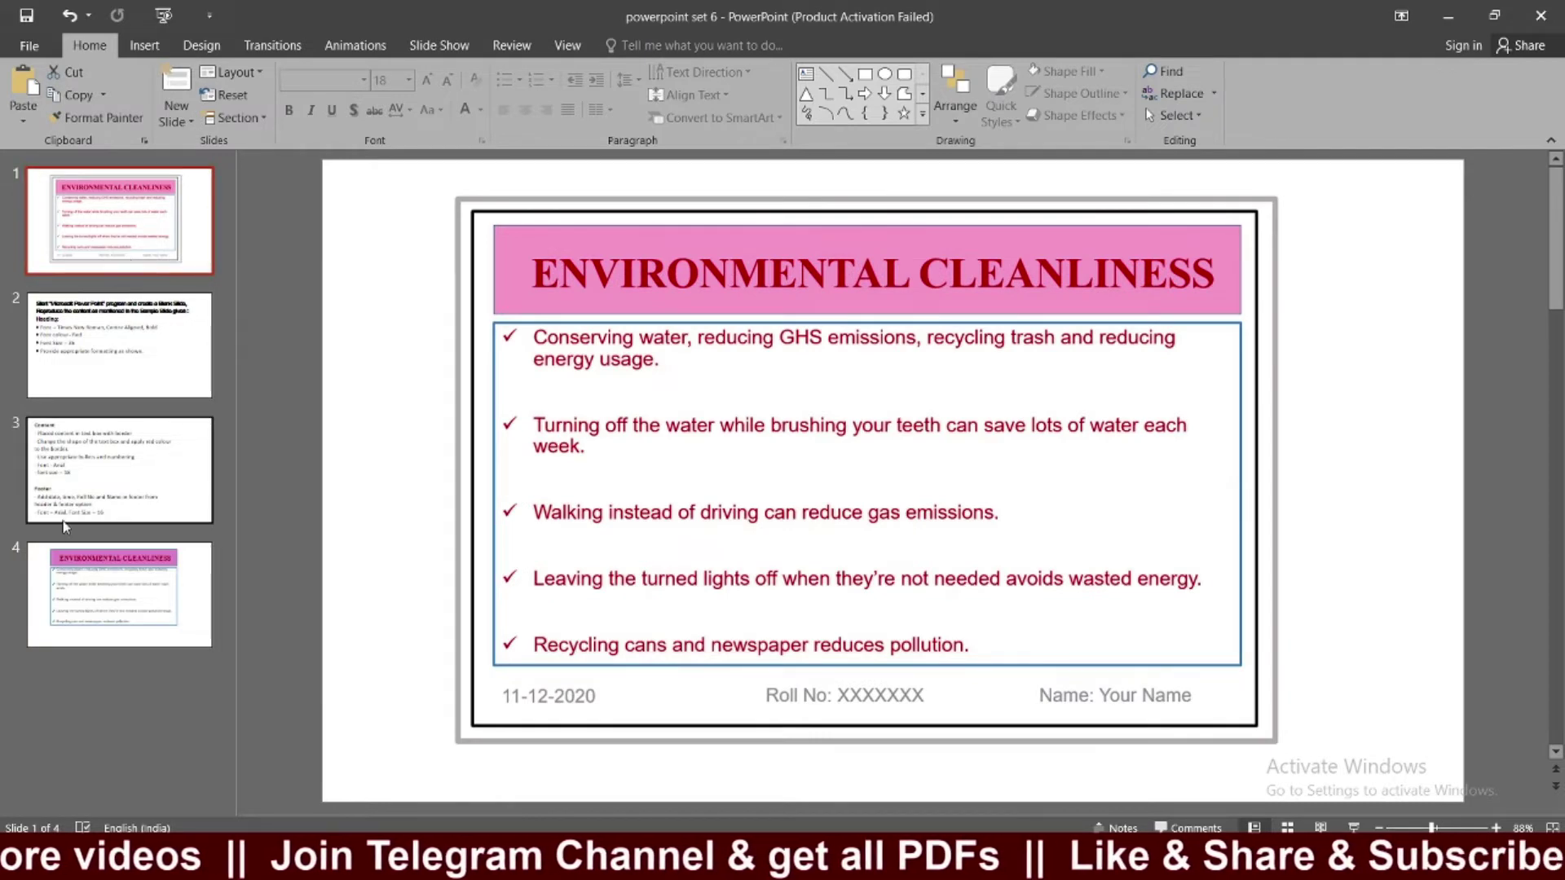
{"action": "left_click", "coordinate": [122, 595]}
{"action": "key", "text": "Home"}
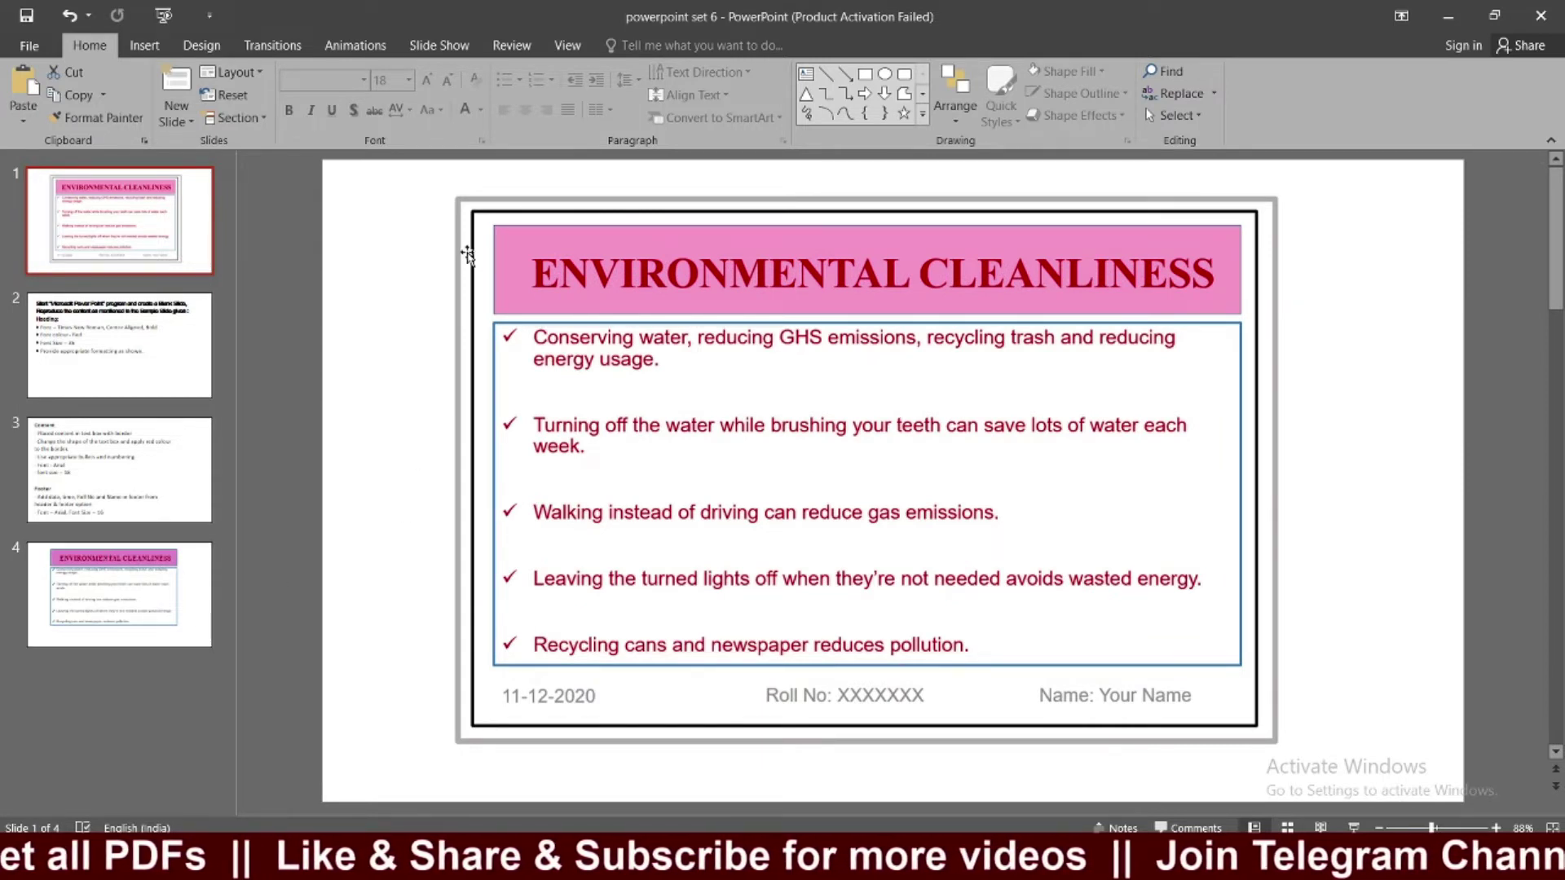
{"action": "left_click", "coordinate": [196, 585]}
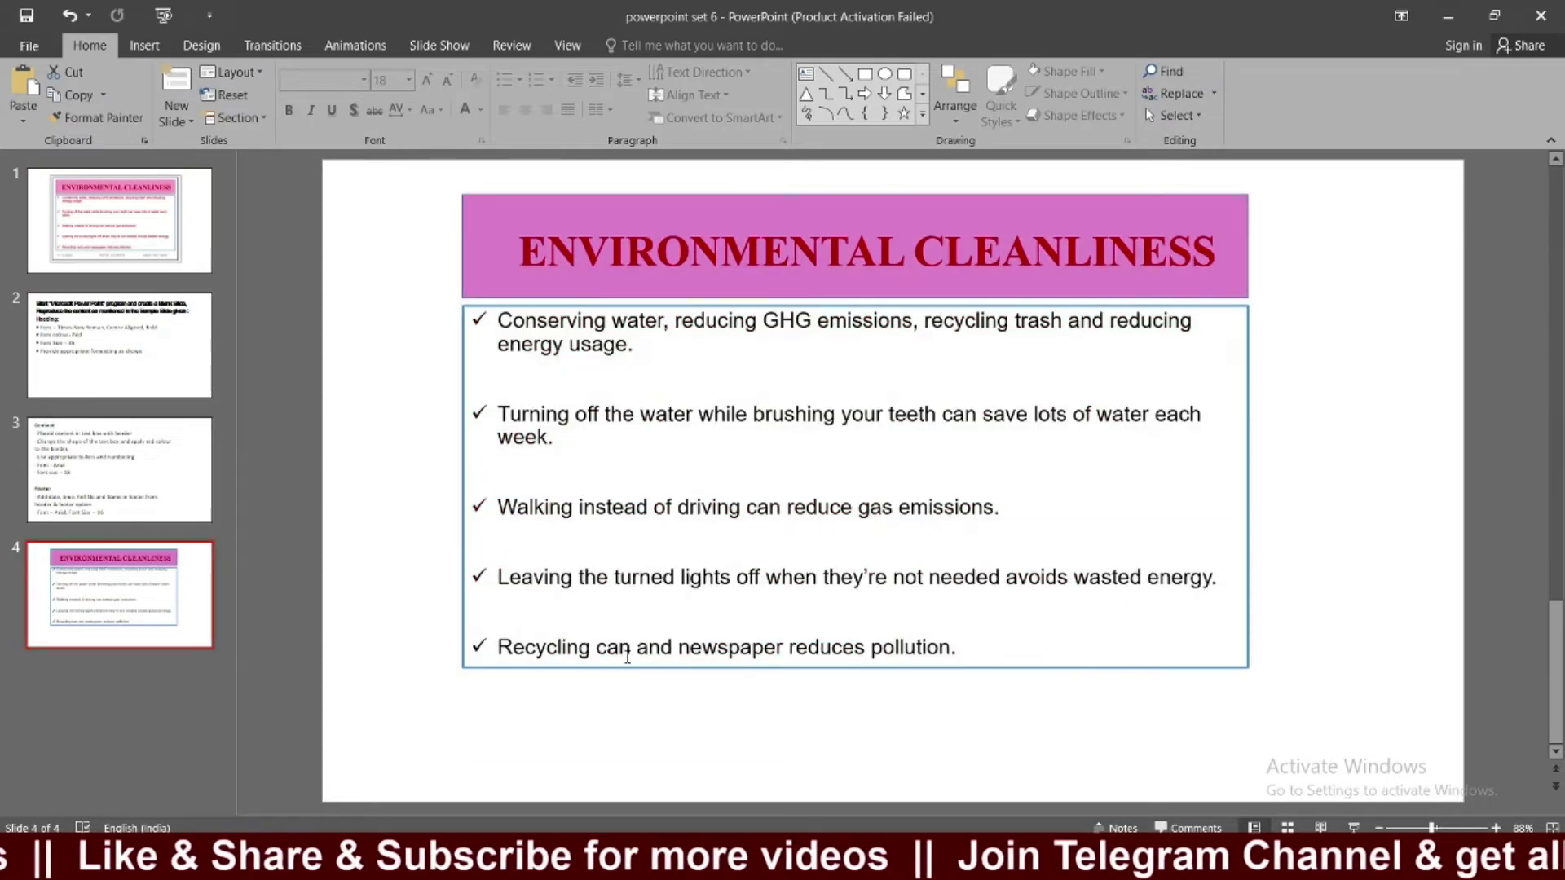
Lower the bulleted box and heading bar until they meet, re-centring the red heading in the bar.
{"action": "left_click_drag", "start_coordinate": [698, 681], "coordinate": [691, 706]}
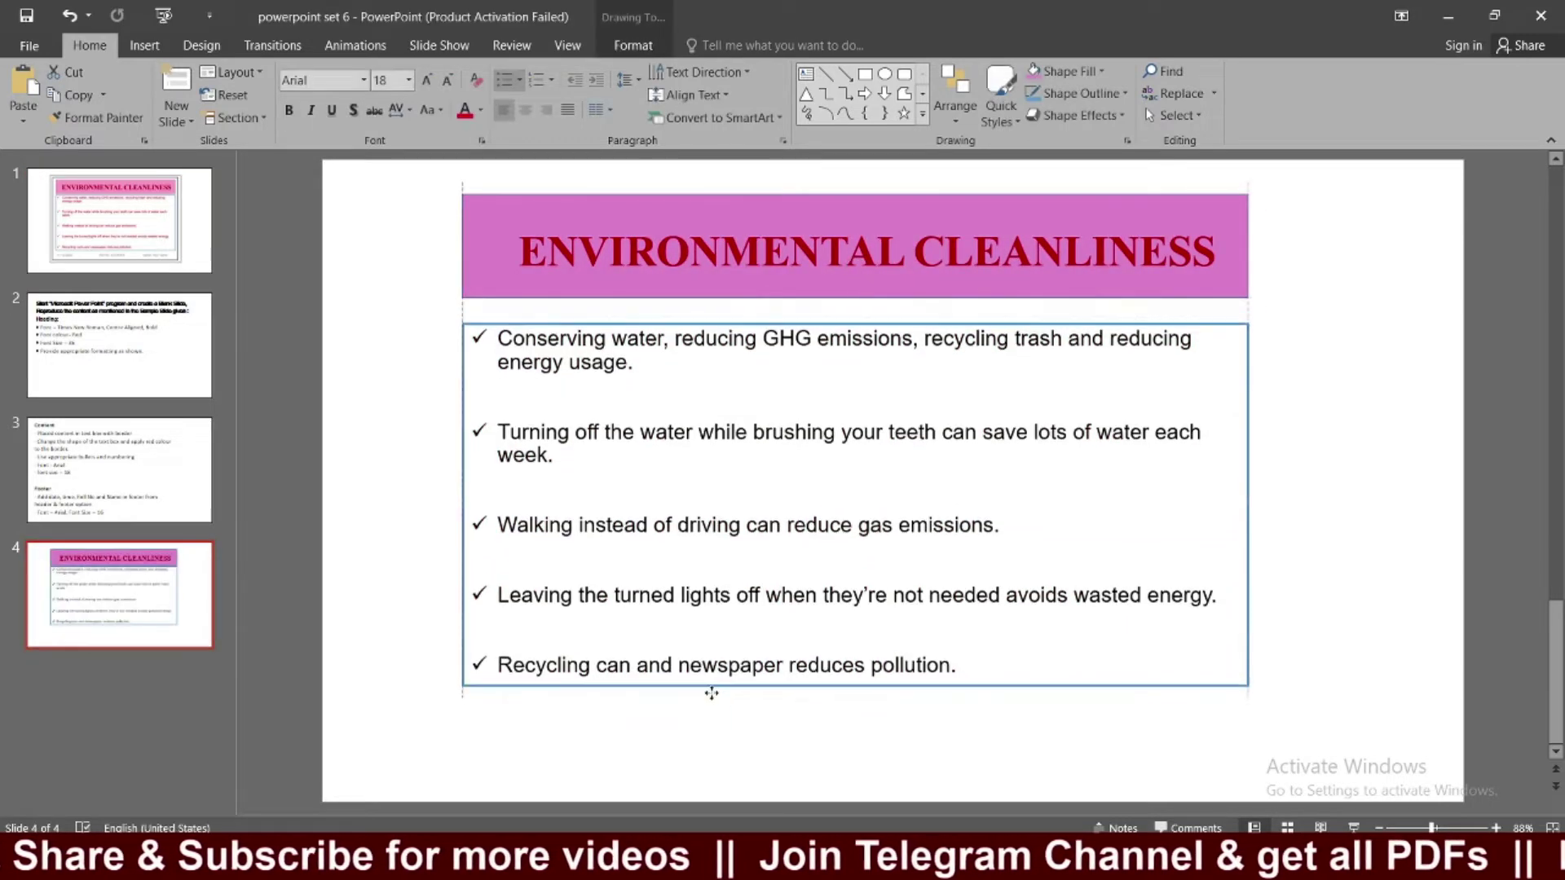
{"action": "left_click_drag", "start_coordinate": [775, 328], "coordinate": [794, 317]}
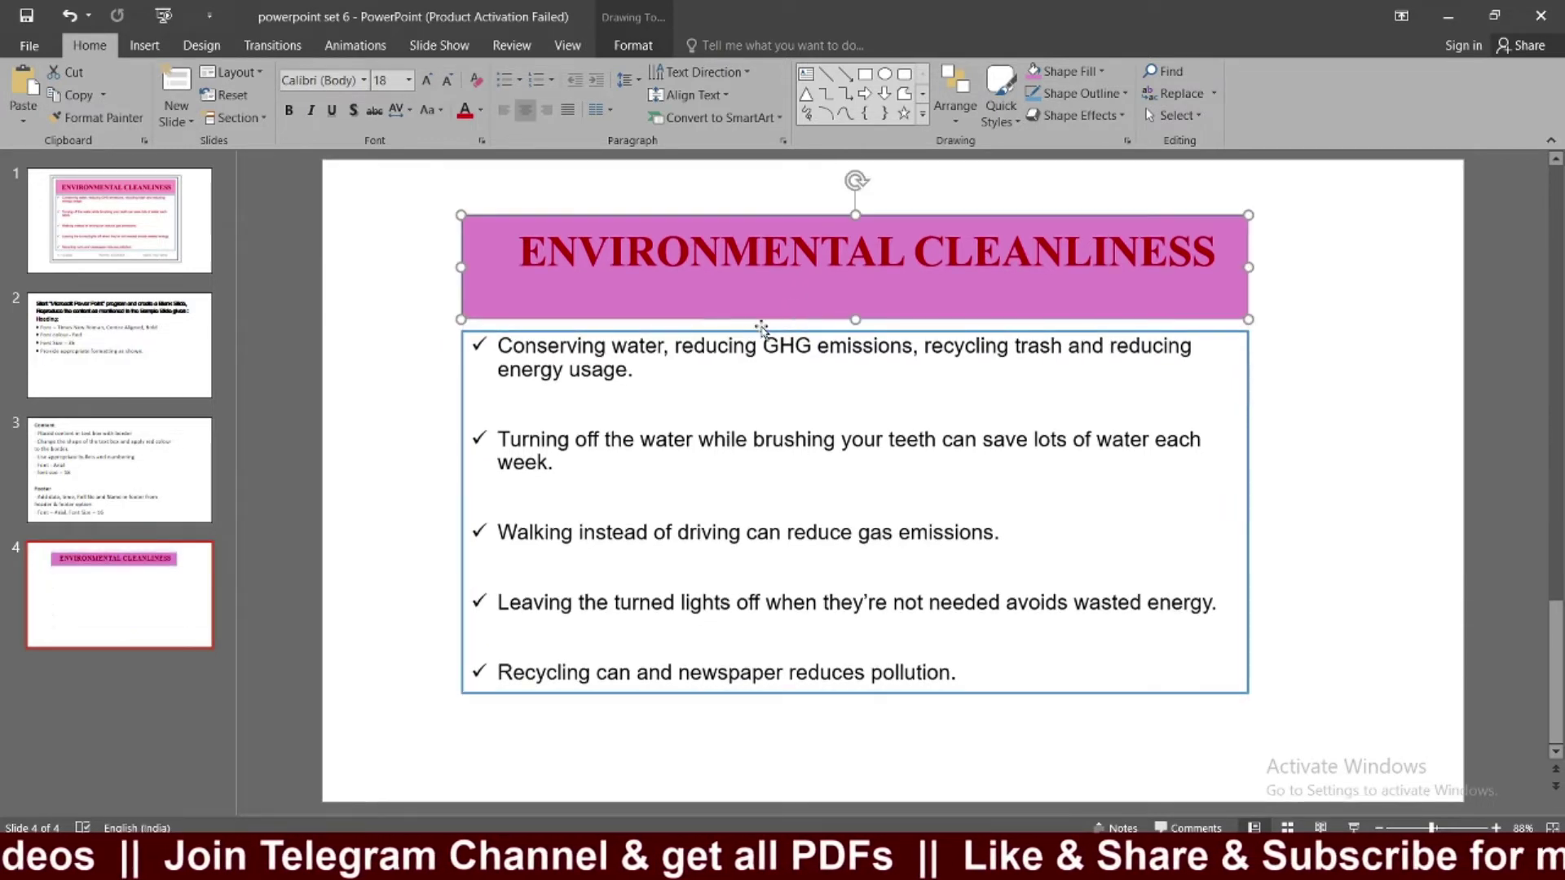
{"action": "key", "text": "ctrl+Down"}
{"action": "key", "text": "ctrl+Down"}
{"action": "left_click", "coordinate": [874, 252]}
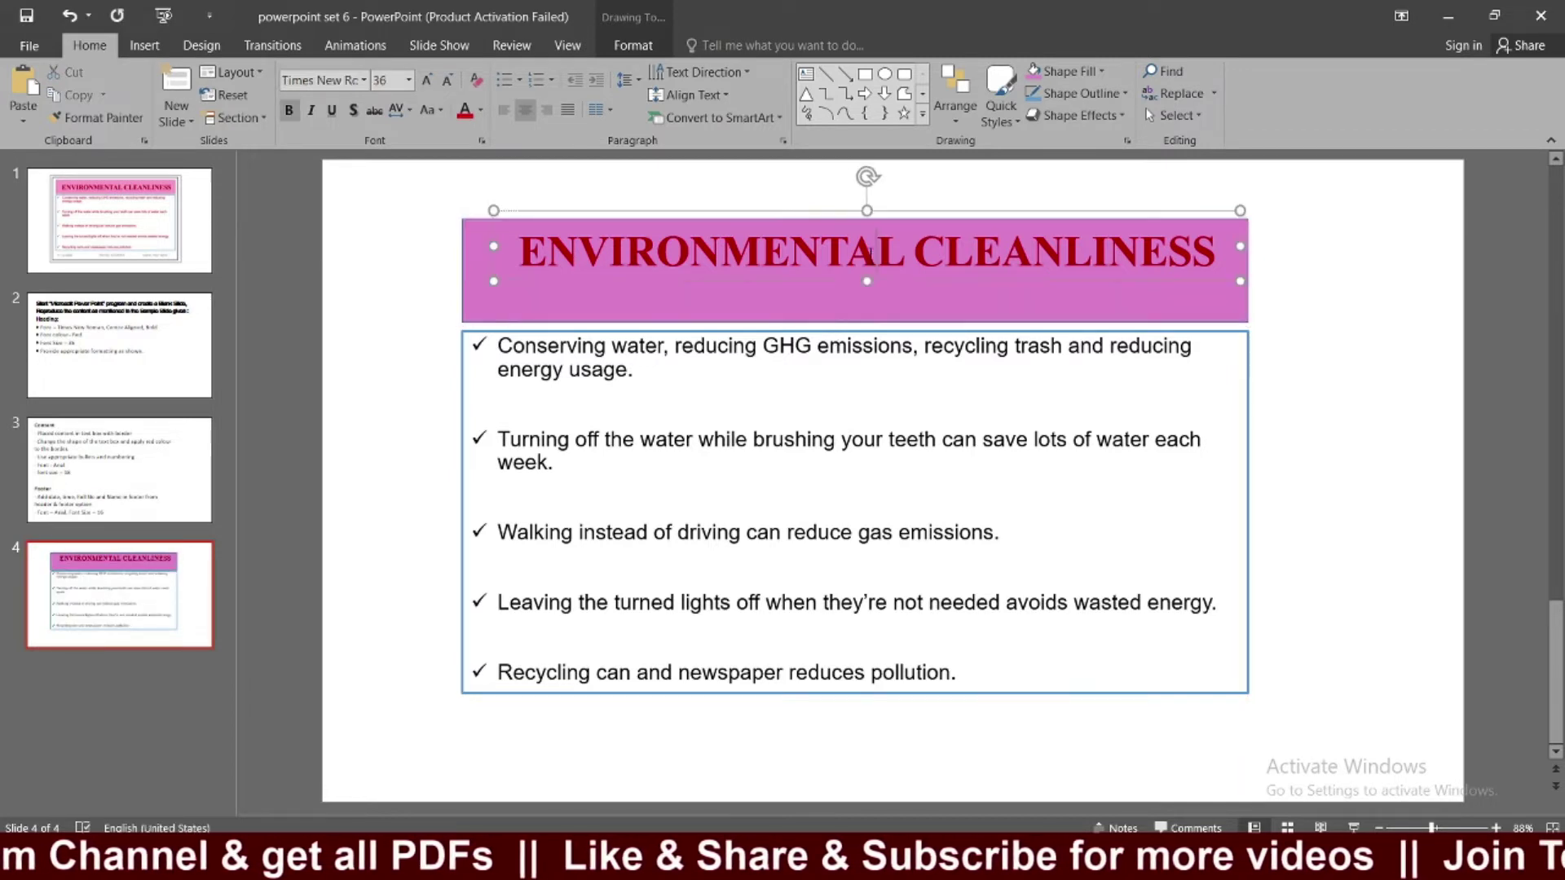
{"action": "left_click_drag", "start_coordinate": [878, 280], "coordinate": [867, 299]}
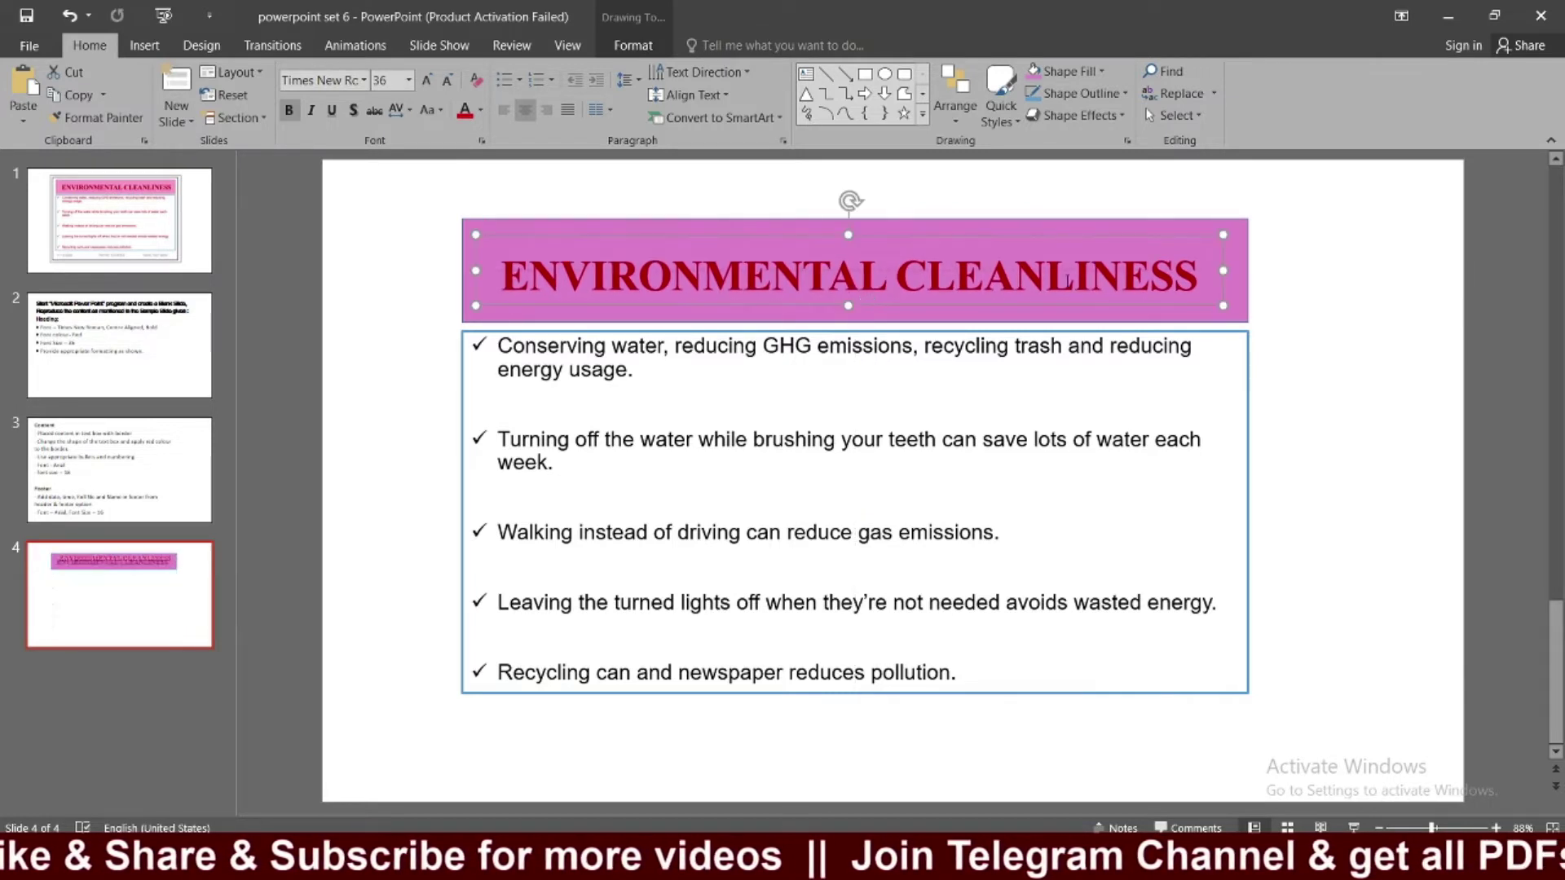
{"action": "left_click", "coordinate": [1351, 347]}
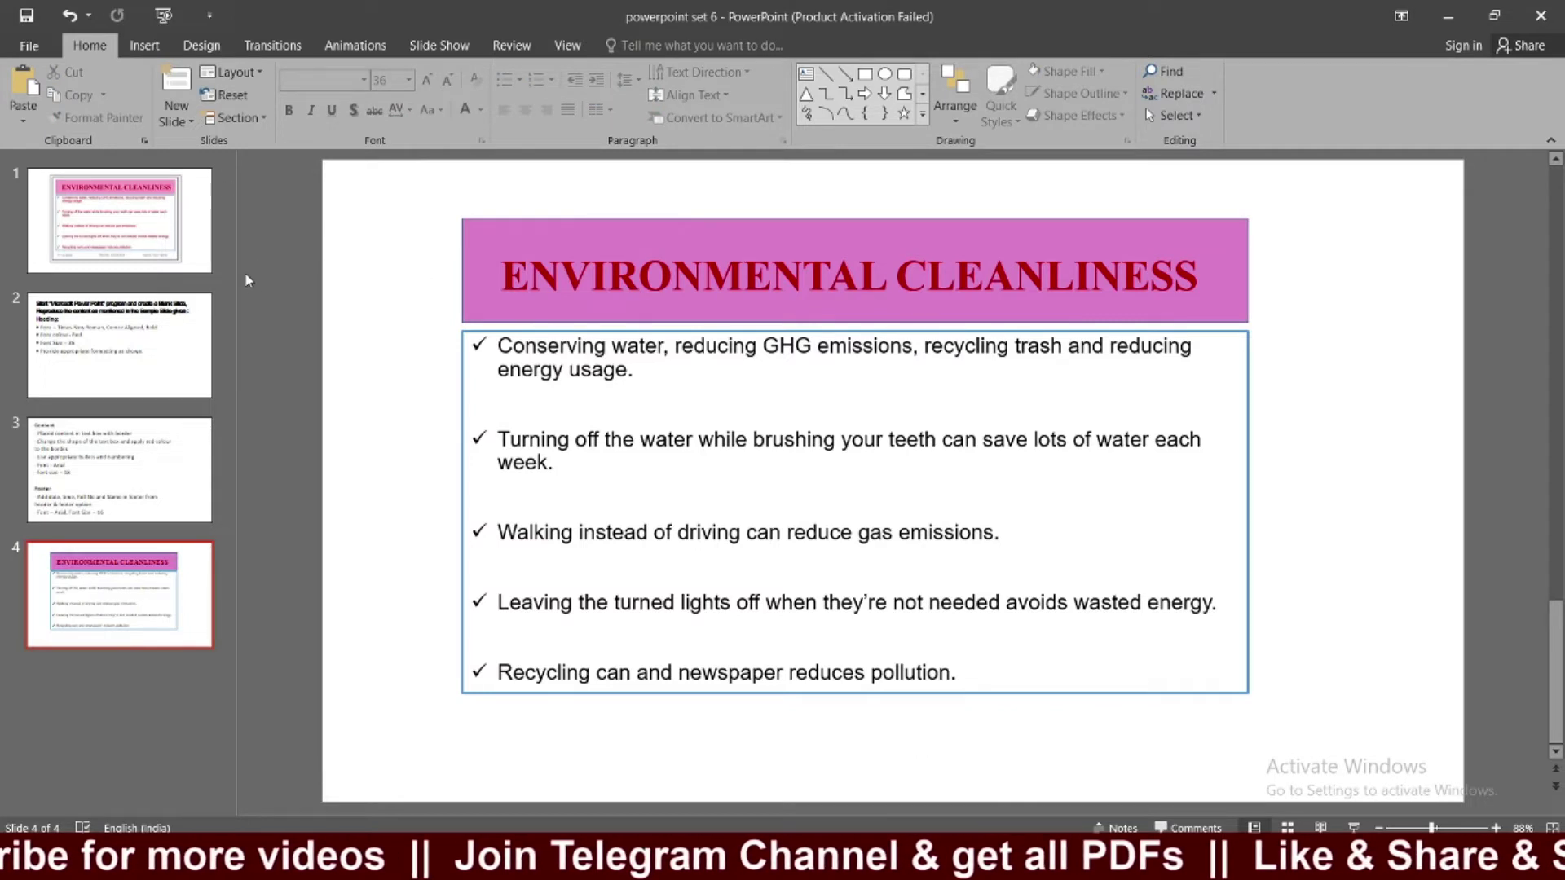
Turn on the slide date and time and the footer in the Header and Footer settings.
{"action": "left_click", "coordinate": [144, 45]}
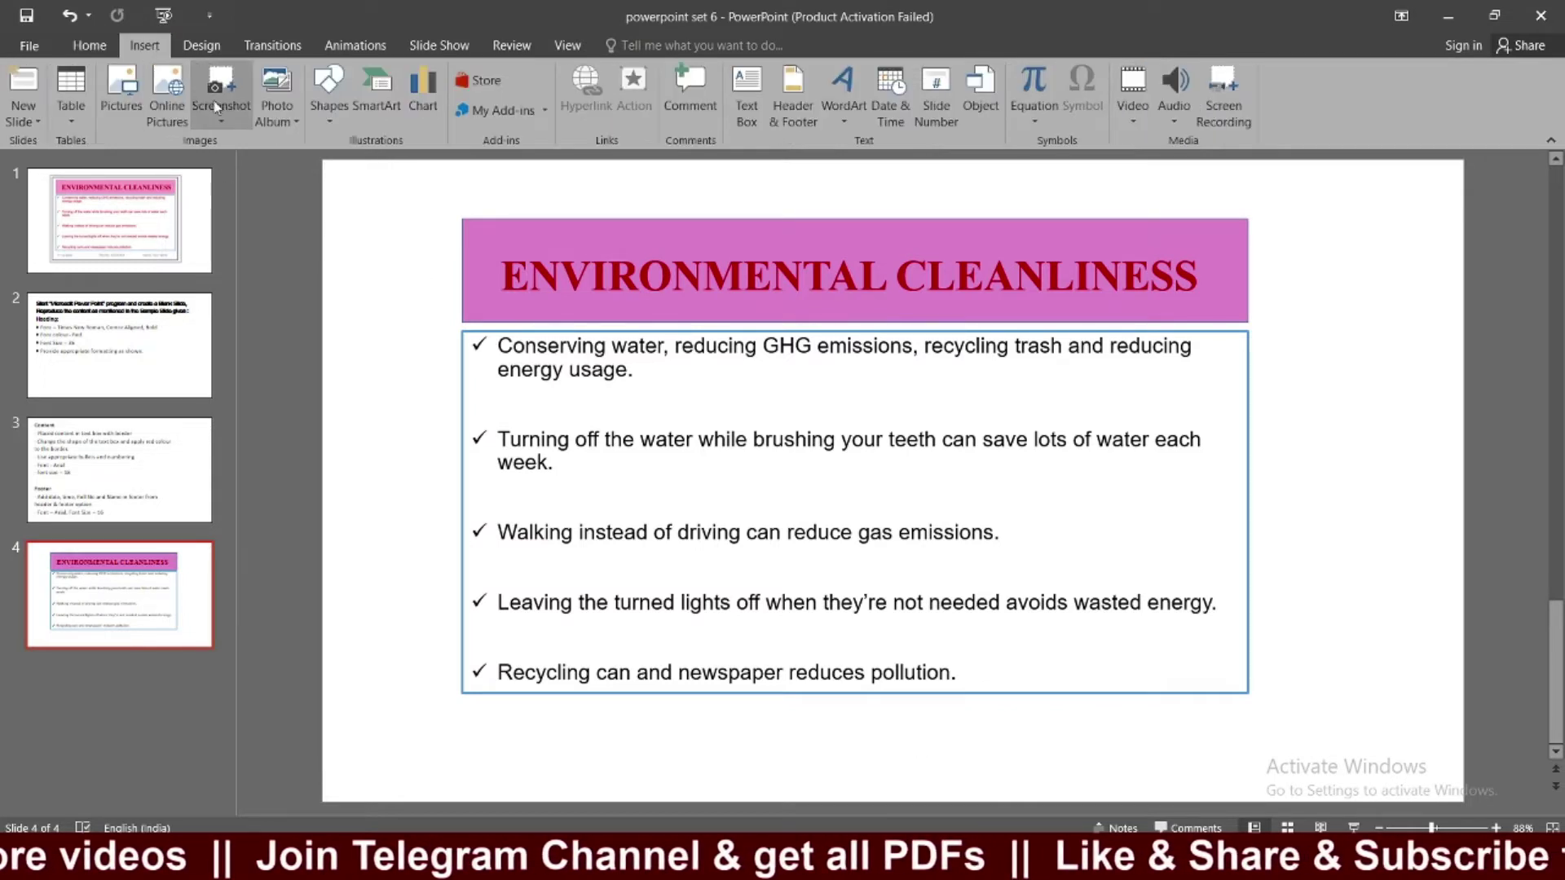
{"action": "left_click", "coordinate": [805, 110]}
{"action": "left_click", "coordinate": [533, 312]}
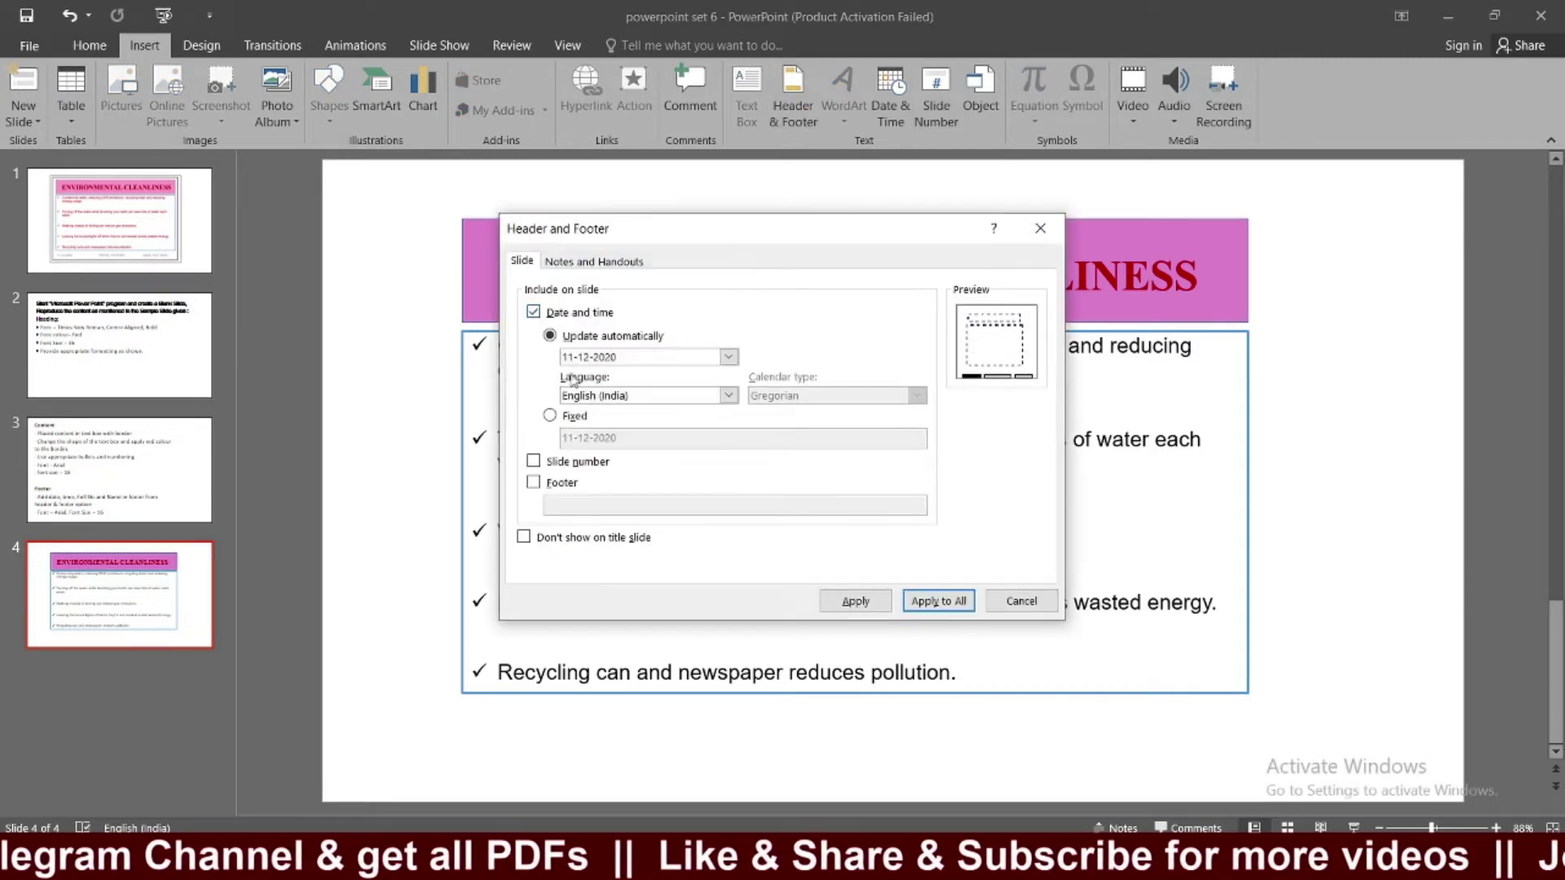
{"action": "left_click", "coordinate": [533, 483]}
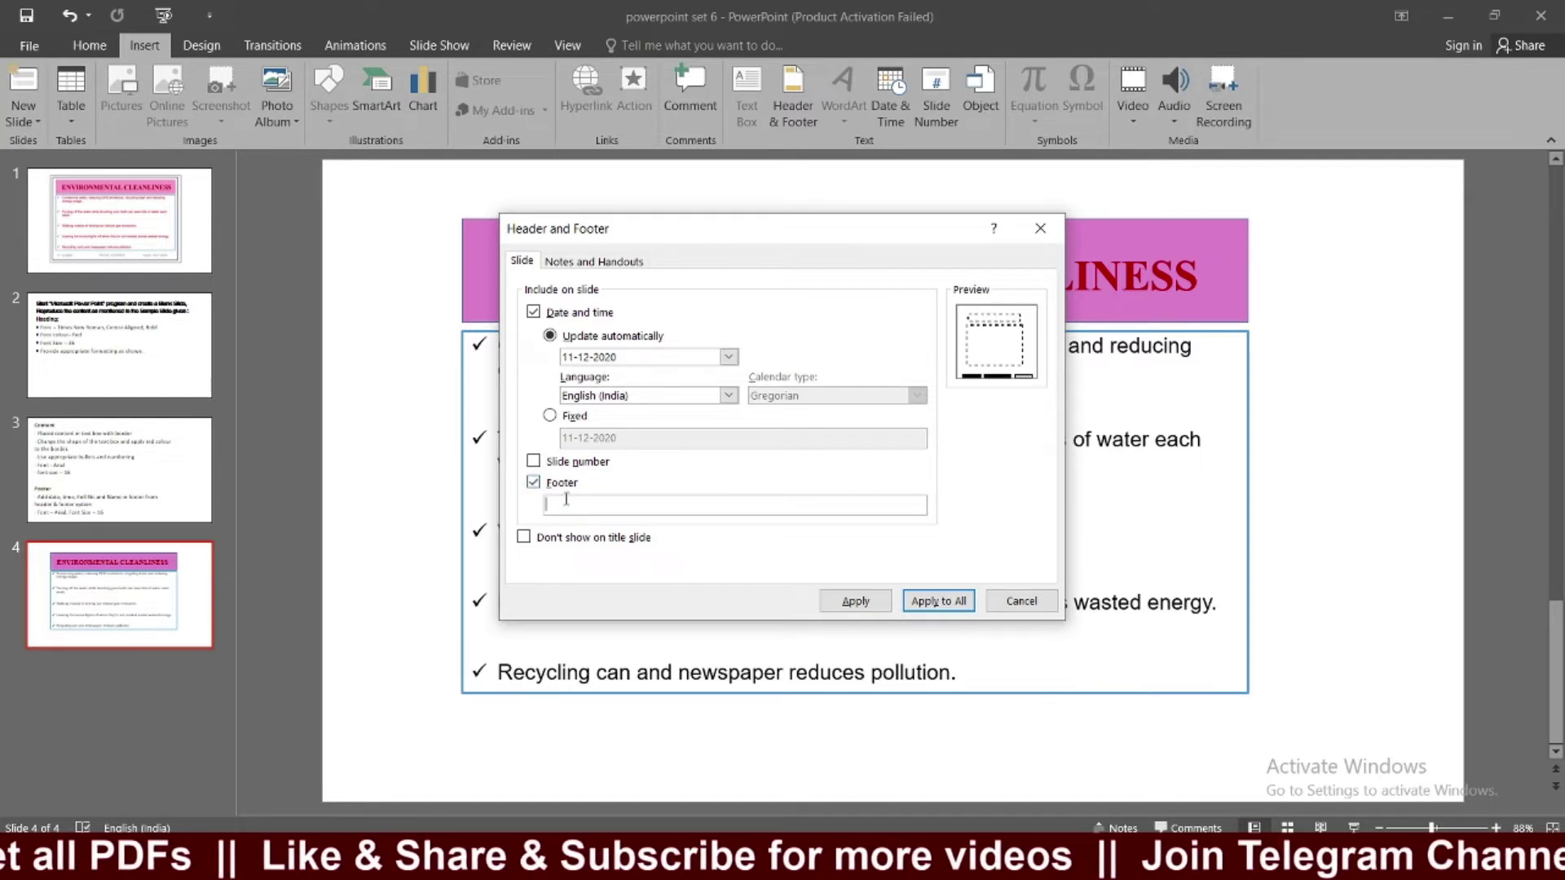
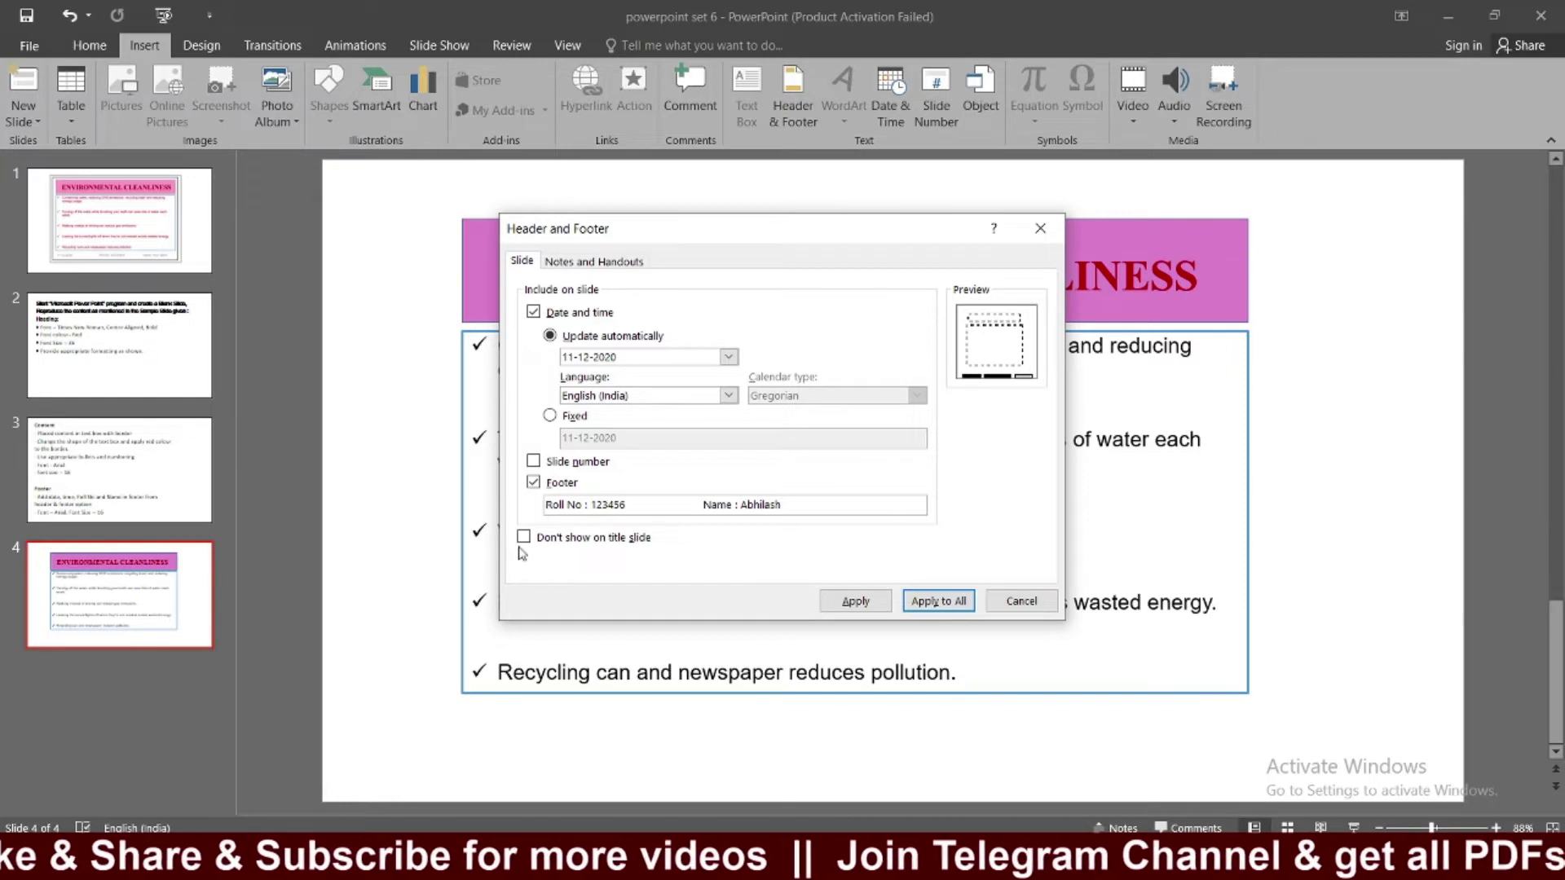
Apply the 11-12-2020 date and roll-number/name footers, moving the roll-number footer under the bullet box.
{"action": "left_click", "coordinate": [854, 601]}
{"action": "left_click", "coordinate": [778, 771]}
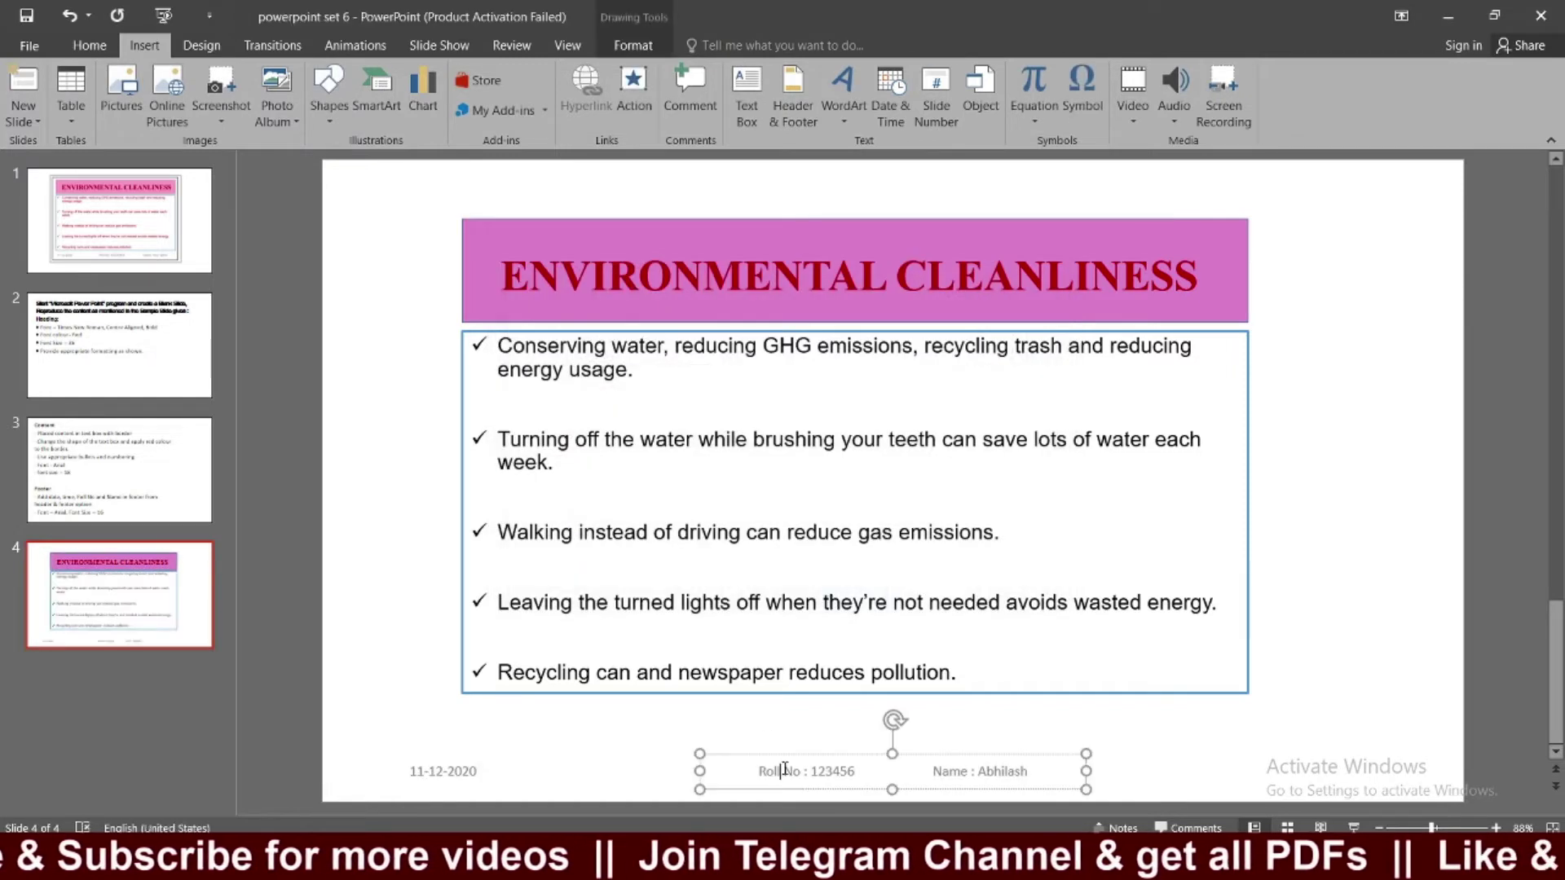
{"action": "left_click_drag", "start_coordinate": [792, 755], "coordinate": [941, 720]}
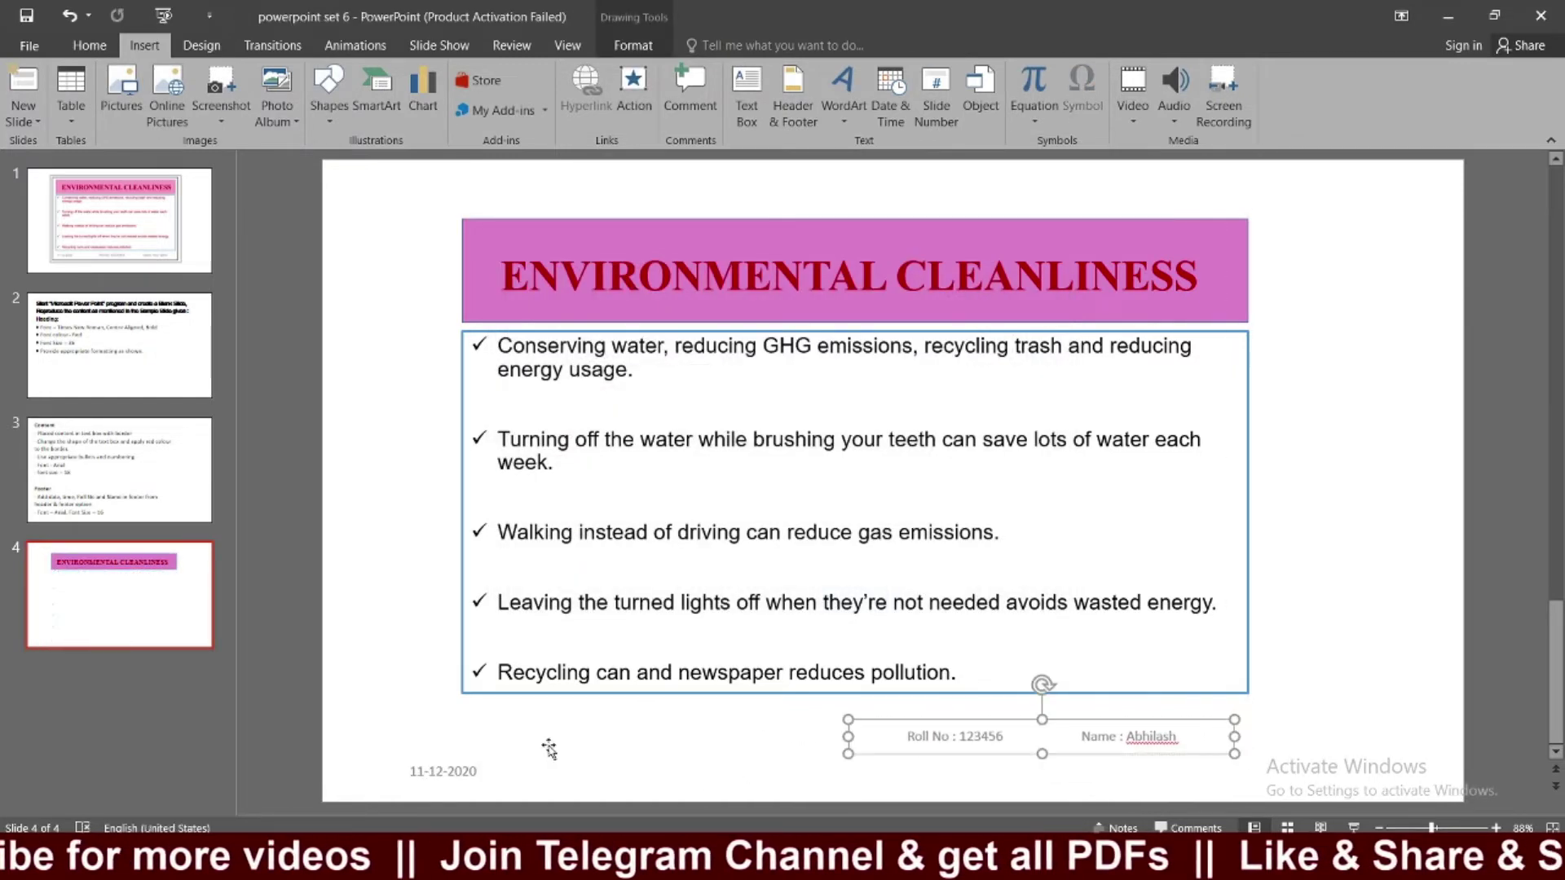
Move the date footer up near the bullet box and view reference slide 1.
{"action": "left_click", "coordinate": [504, 766]}
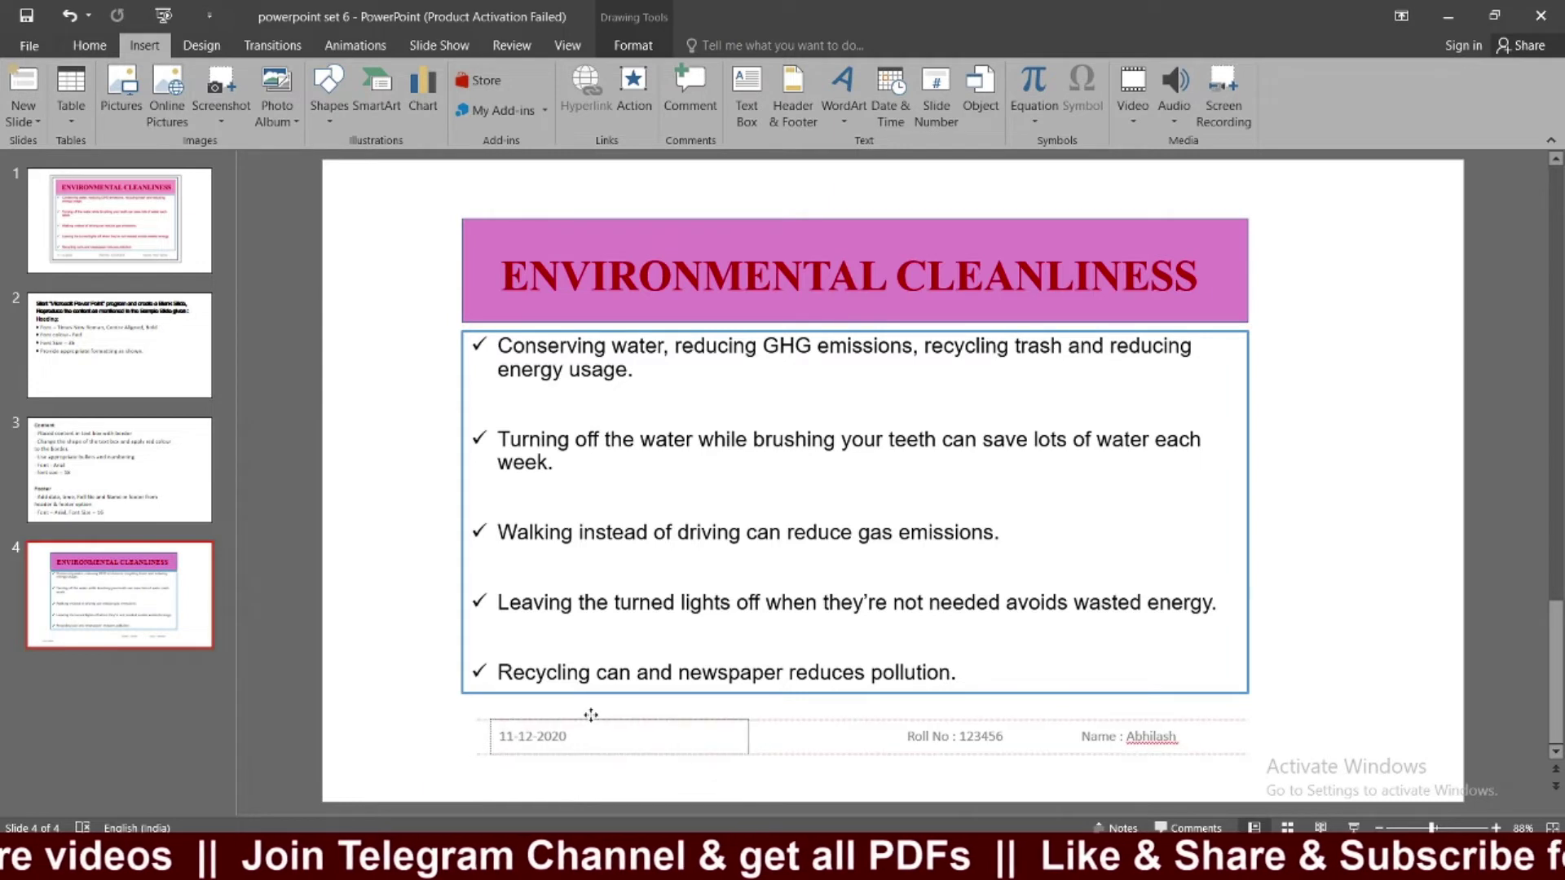
{"action": "left_click_drag", "start_coordinate": [513, 747], "coordinate": [595, 705]}
{"action": "left_click", "coordinate": [172, 253]}
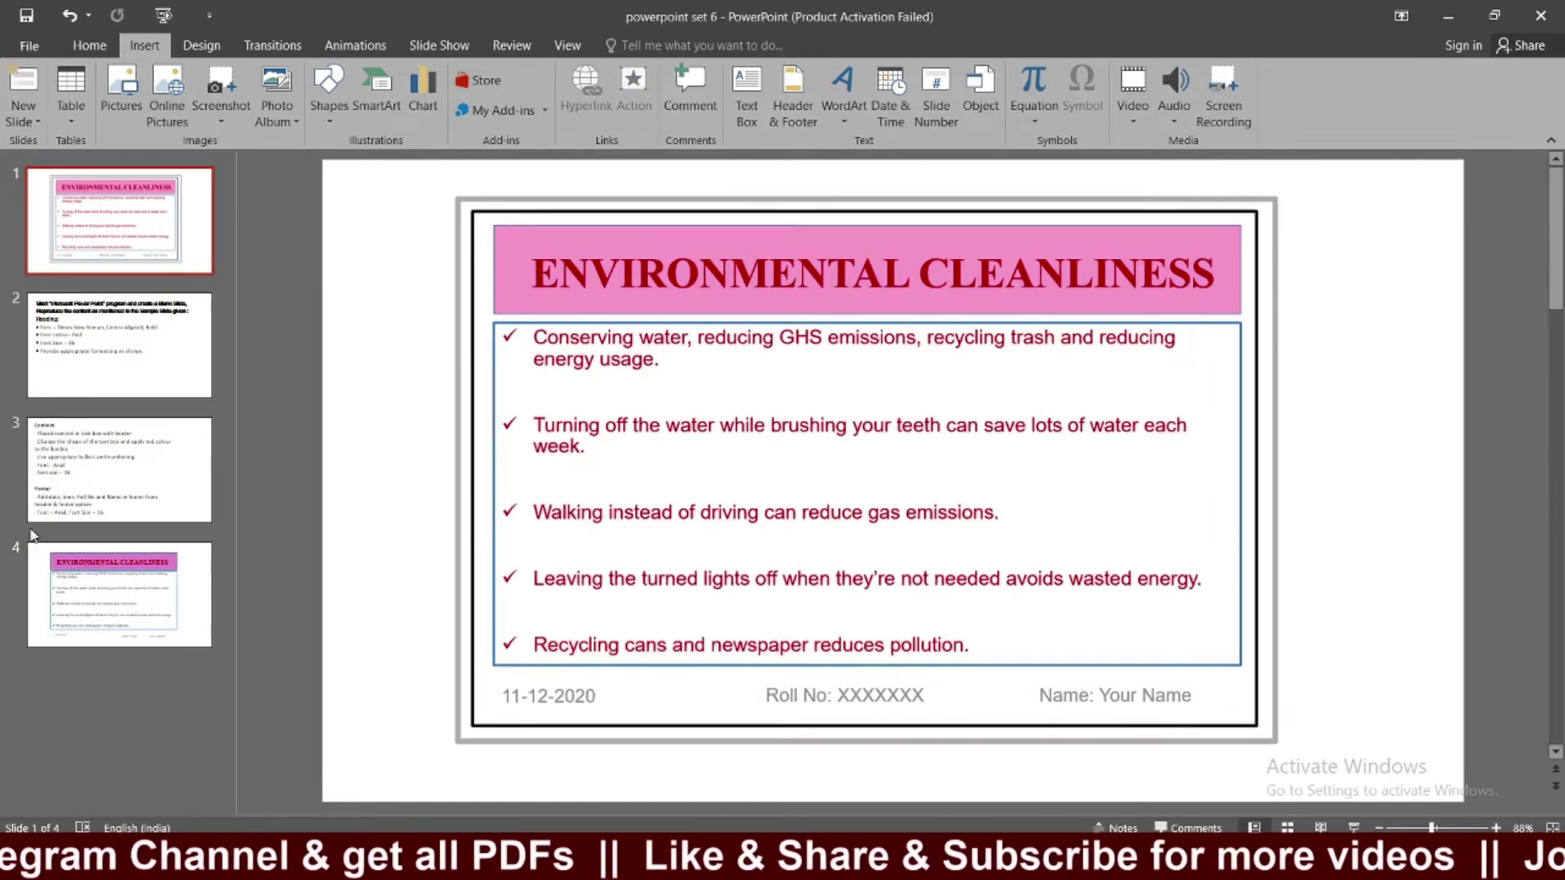
Compare slide 4's bullet text box against reference slide 1 several times.
{"action": "left_click", "coordinate": [92, 587]}
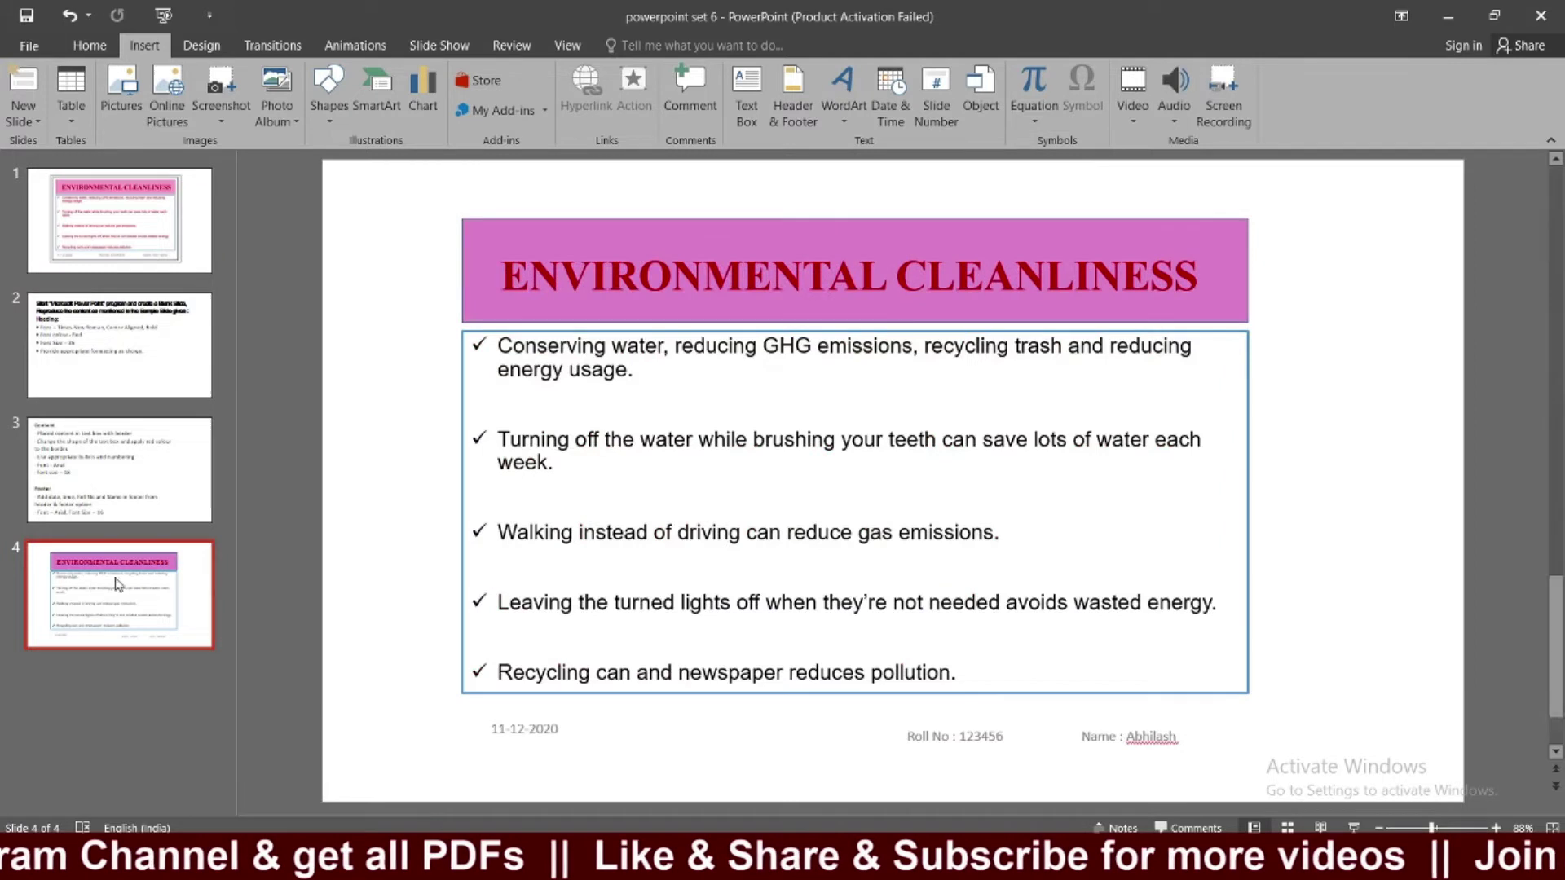
{"action": "left_click", "coordinate": [801, 693]}
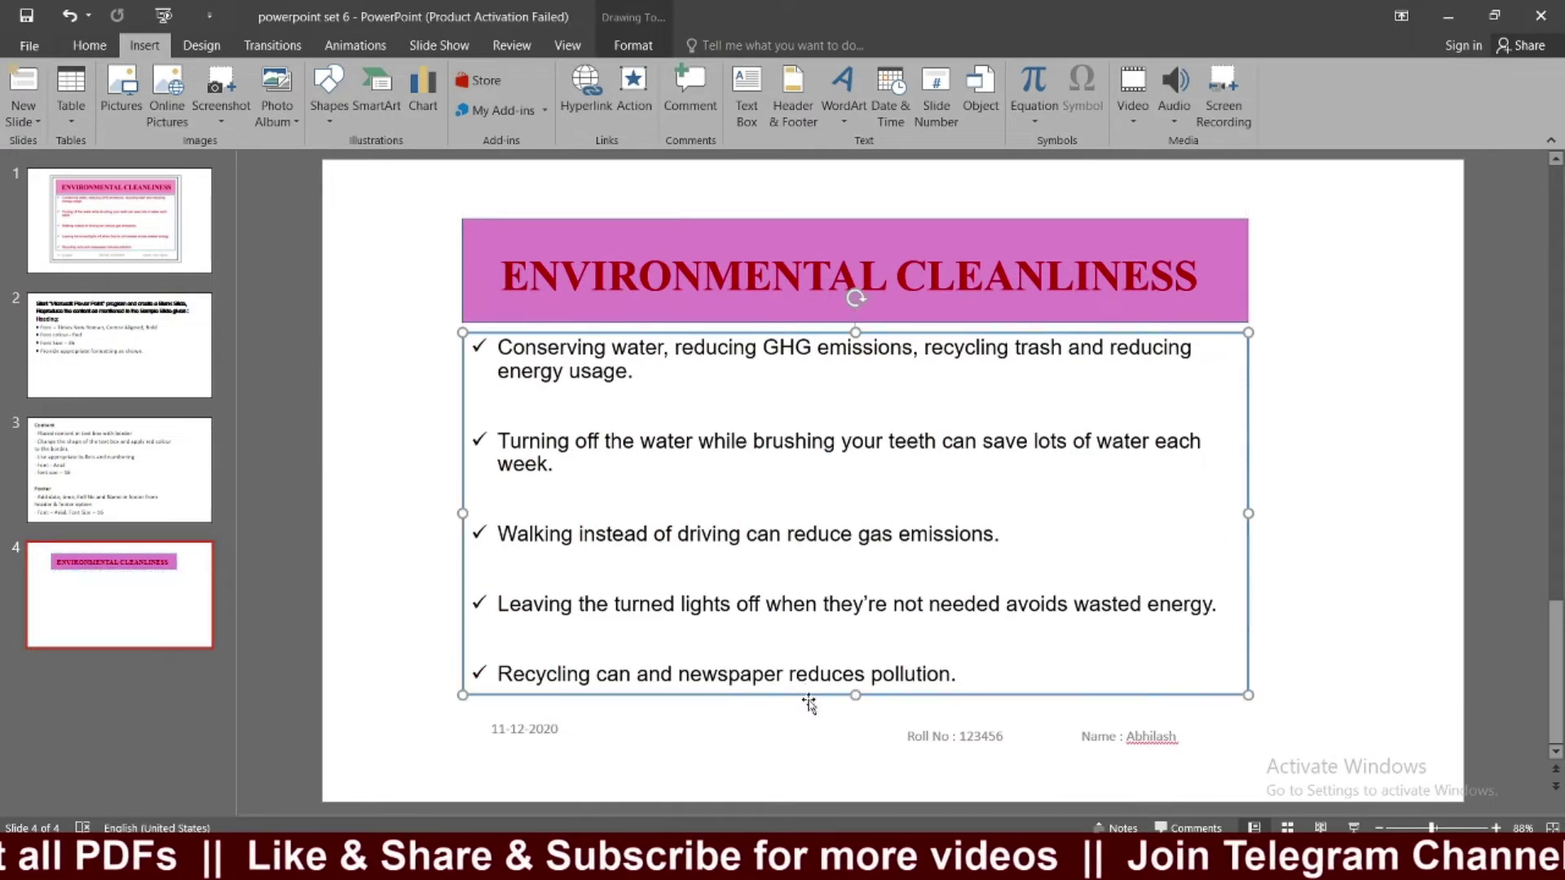
{"action": "key", "text": "ctrl+Home"}
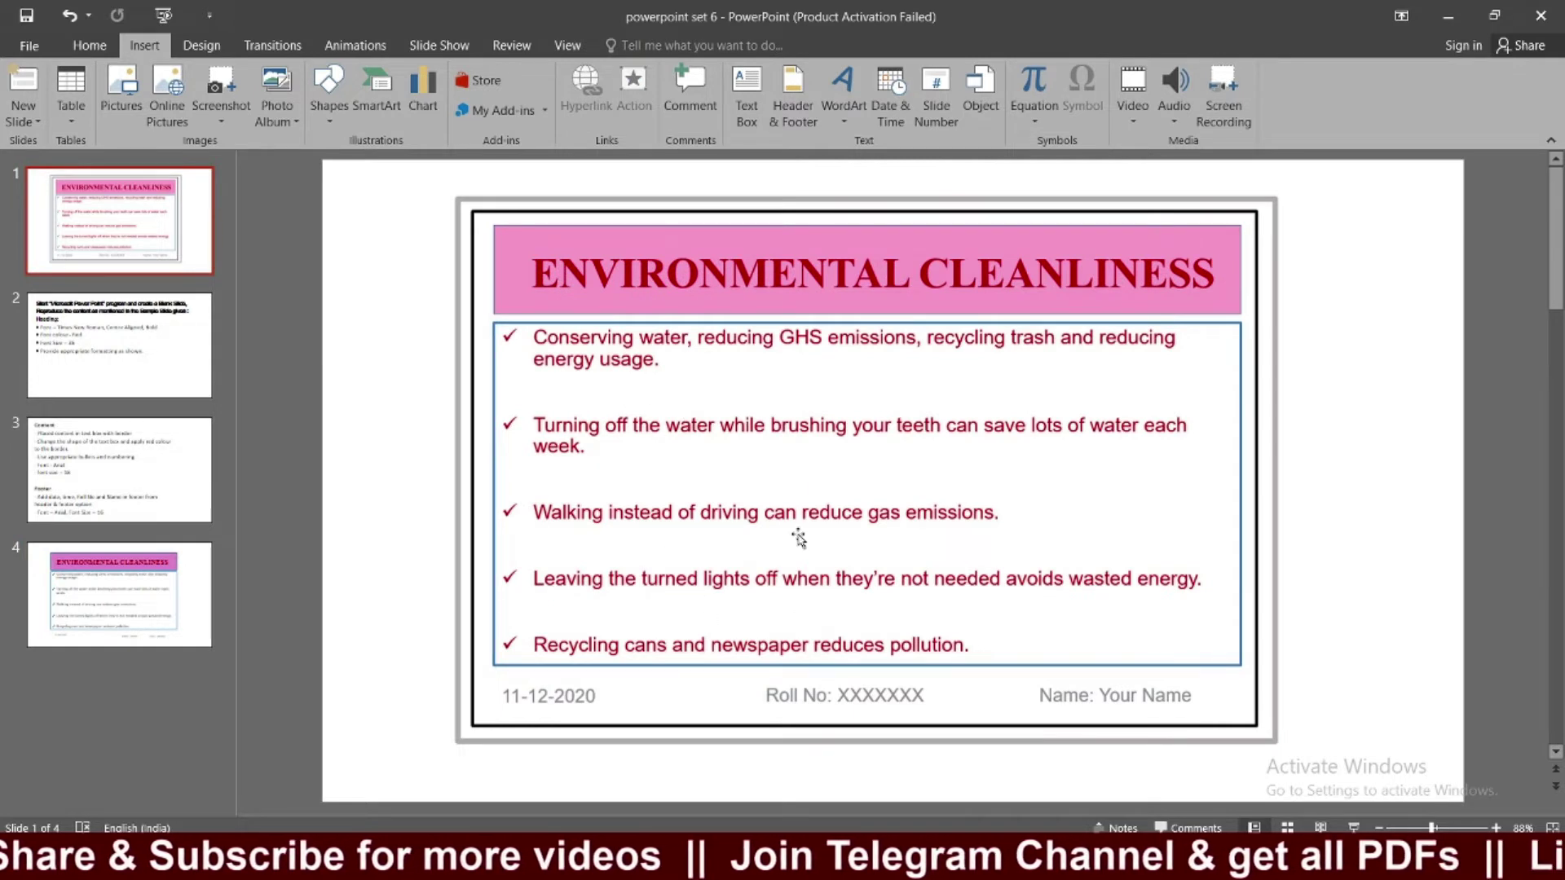
{"action": "left_click", "coordinate": [147, 570]}
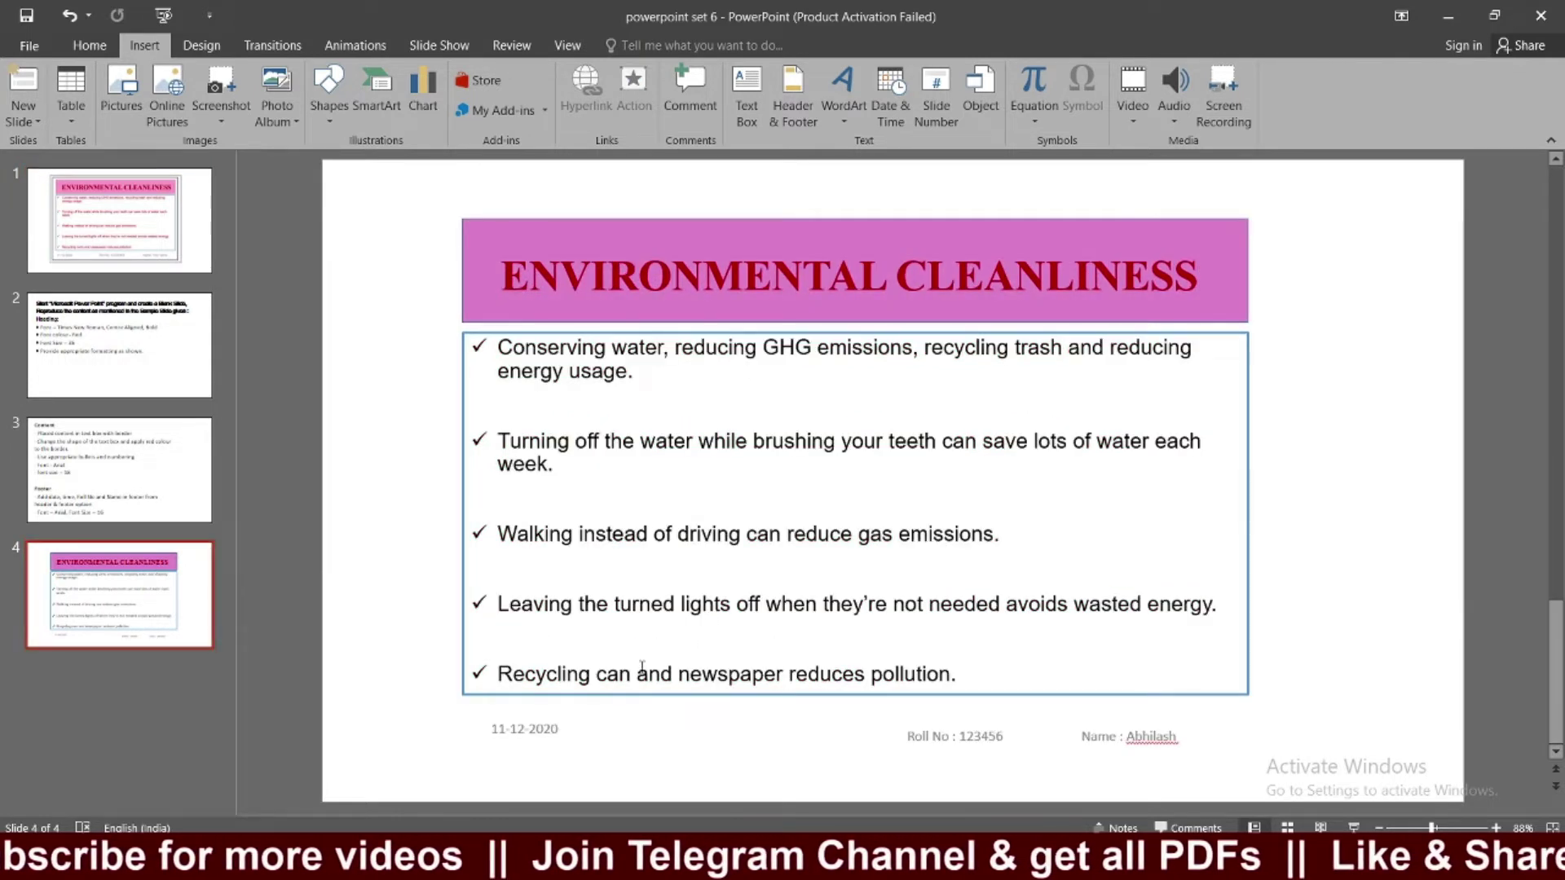
{"action": "left_click", "coordinate": [154, 271]}
{"action": "left_click", "coordinate": [156, 568]}
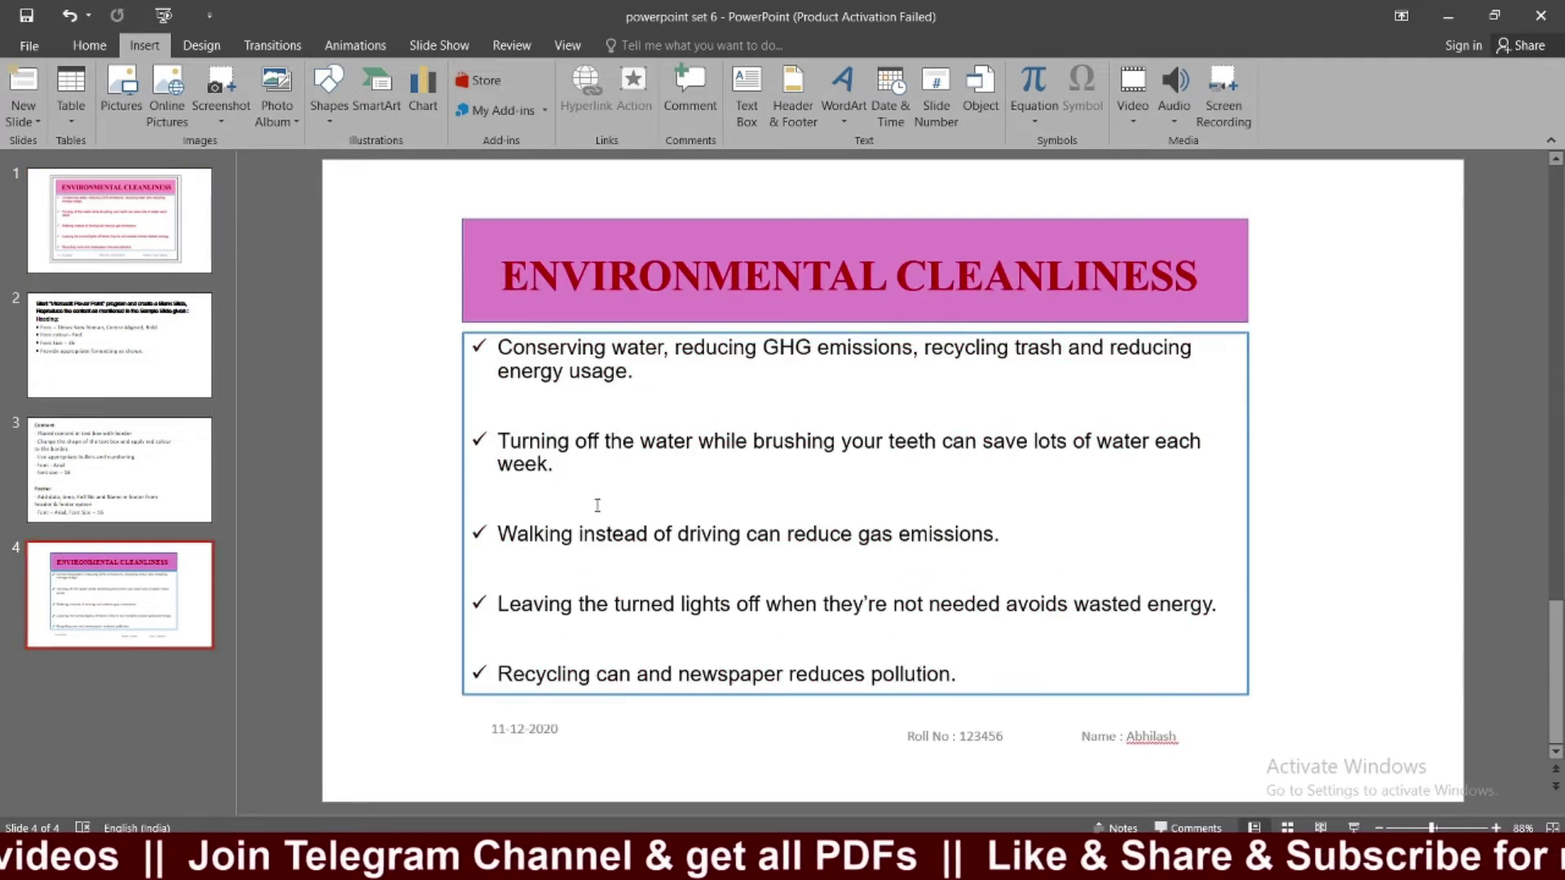
{"action": "left_click", "coordinate": [675, 470]}
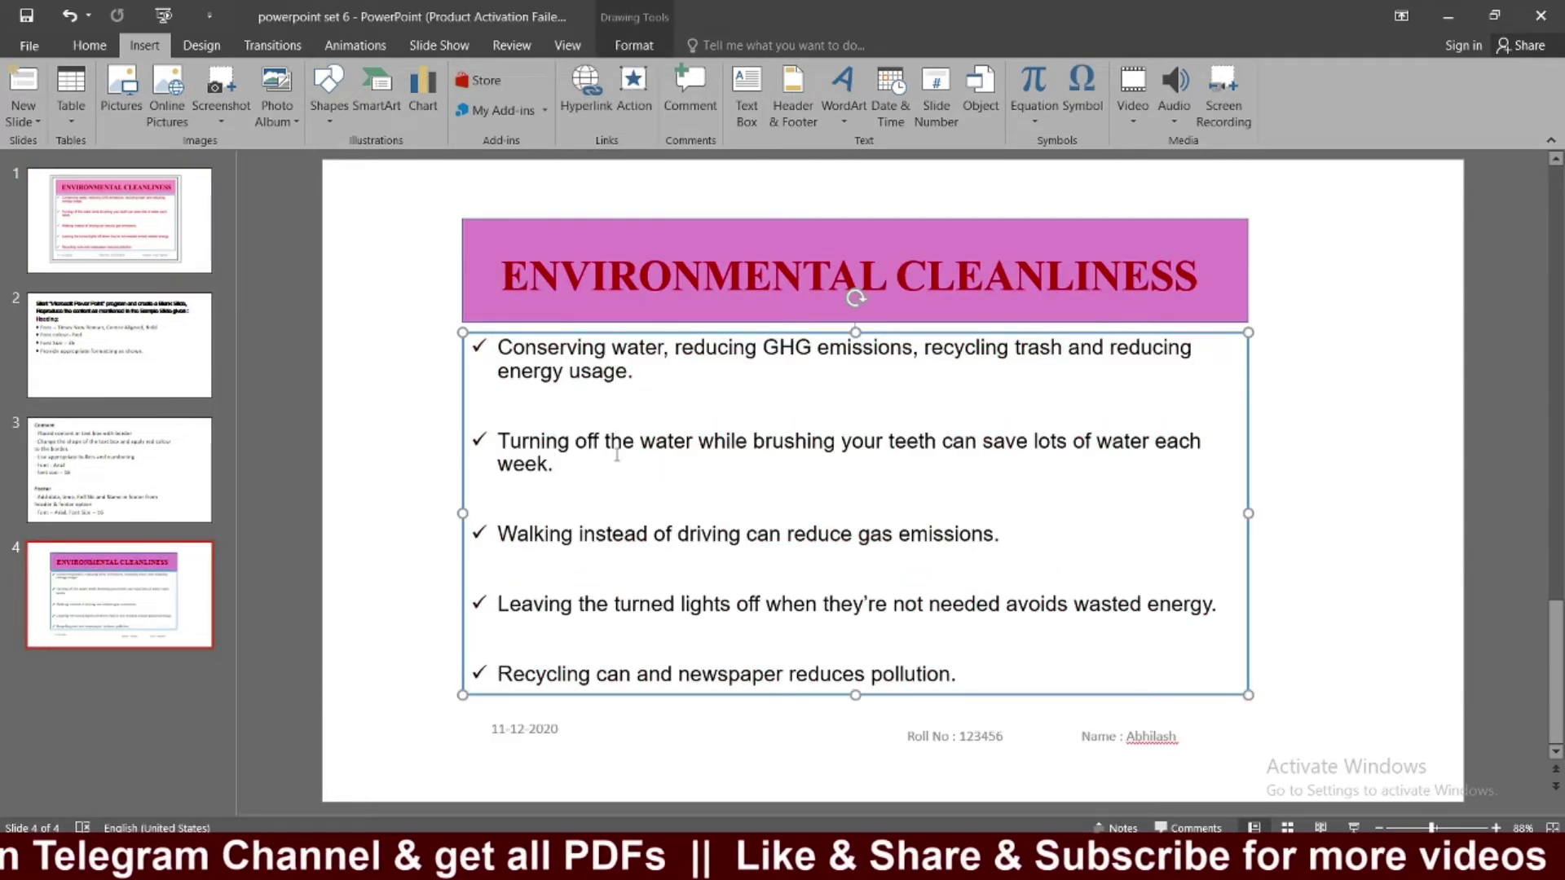
{"action": "left_click", "coordinate": [173, 227]}
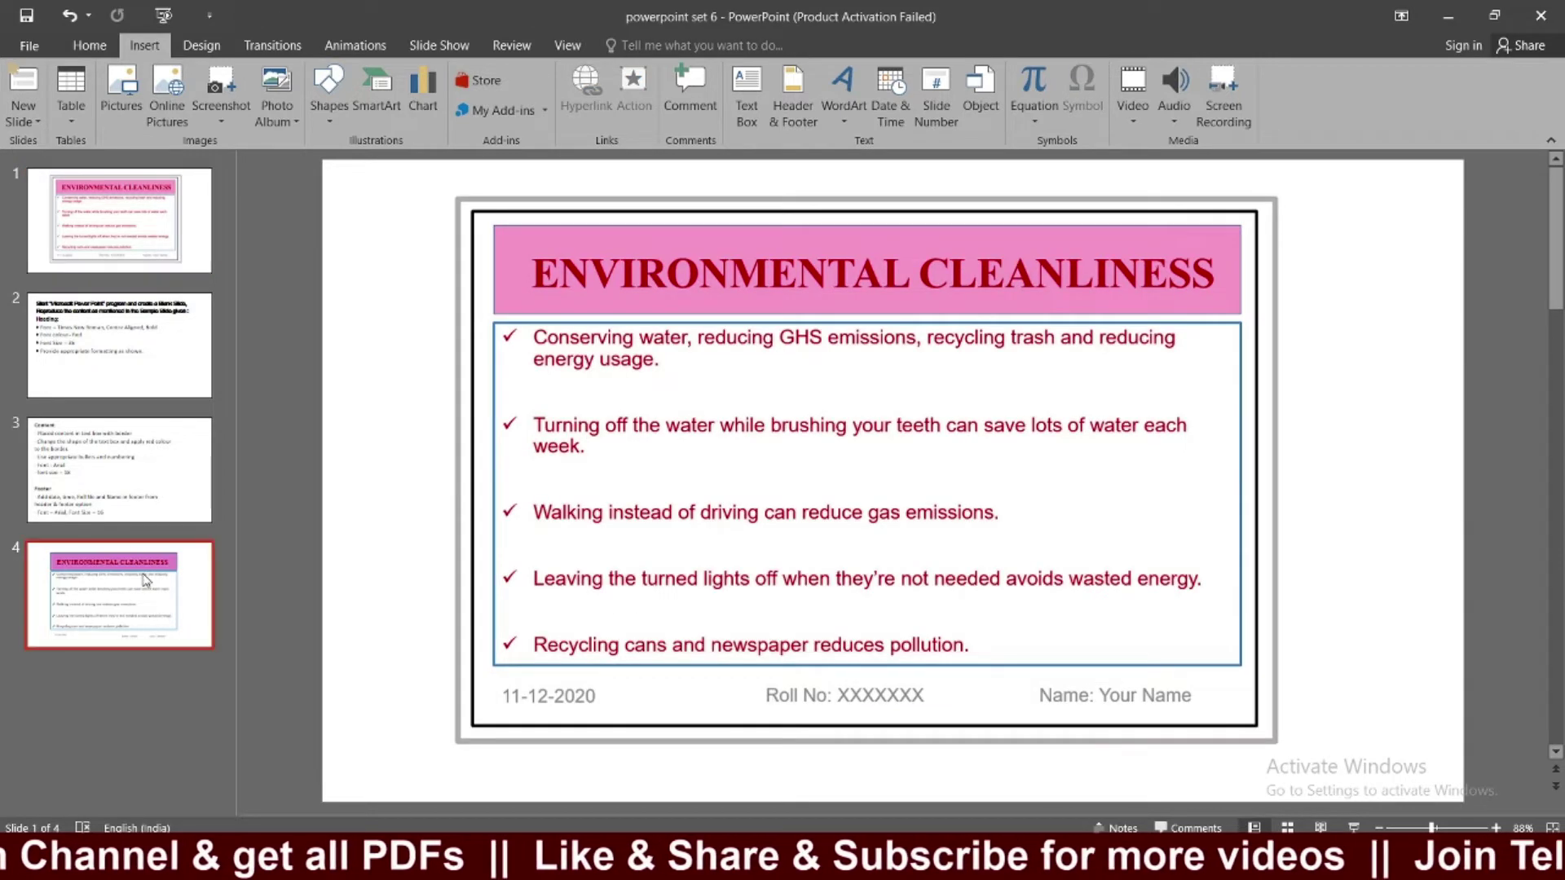
{"action": "left_click", "coordinate": [146, 578]}
Color all of slide 4's bullet text dark red, then check it against slide 1.
{"action": "left_click", "coordinate": [562, 534]}
{"action": "key", "text": "ctrl+a"}
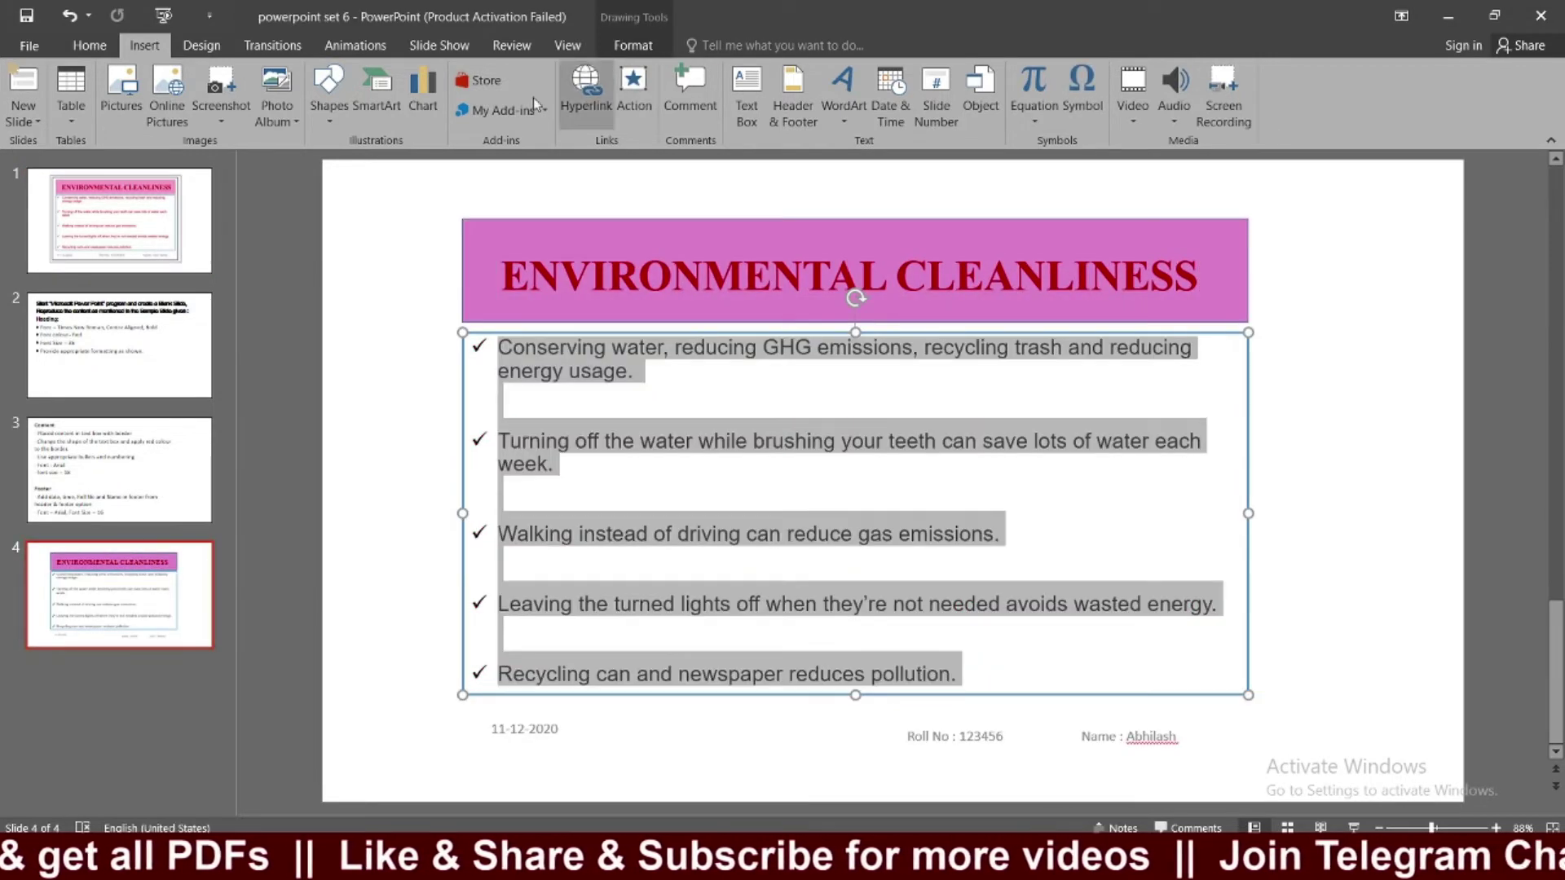
{"action": "left_click", "coordinate": [89, 45]}
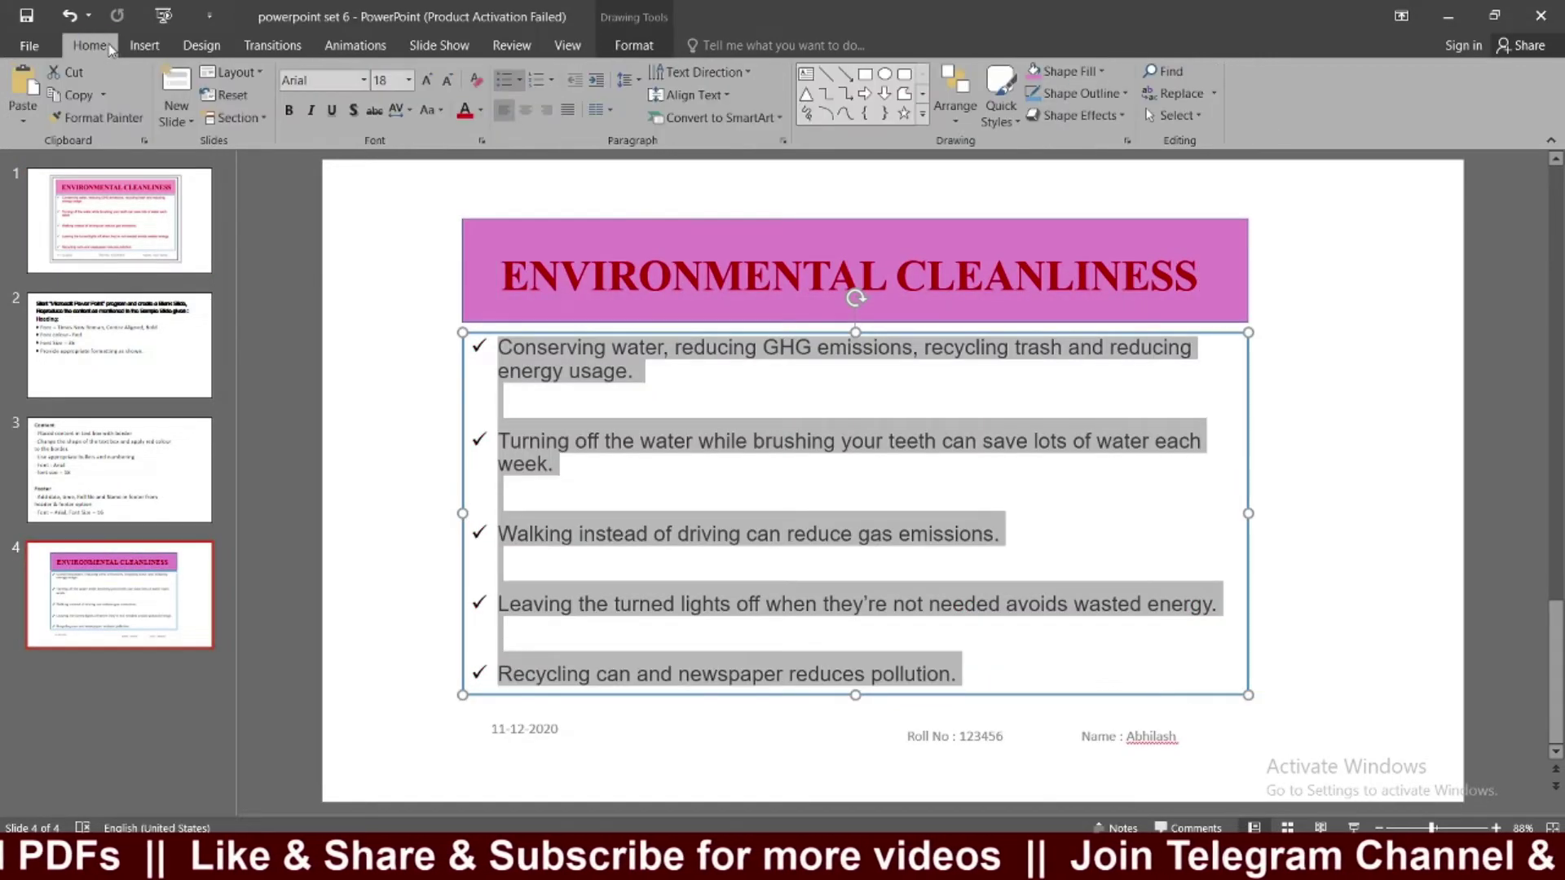
{"action": "left_click", "coordinate": [481, 109]}
{"action": "left_click", "coordinate": [471, 298]}
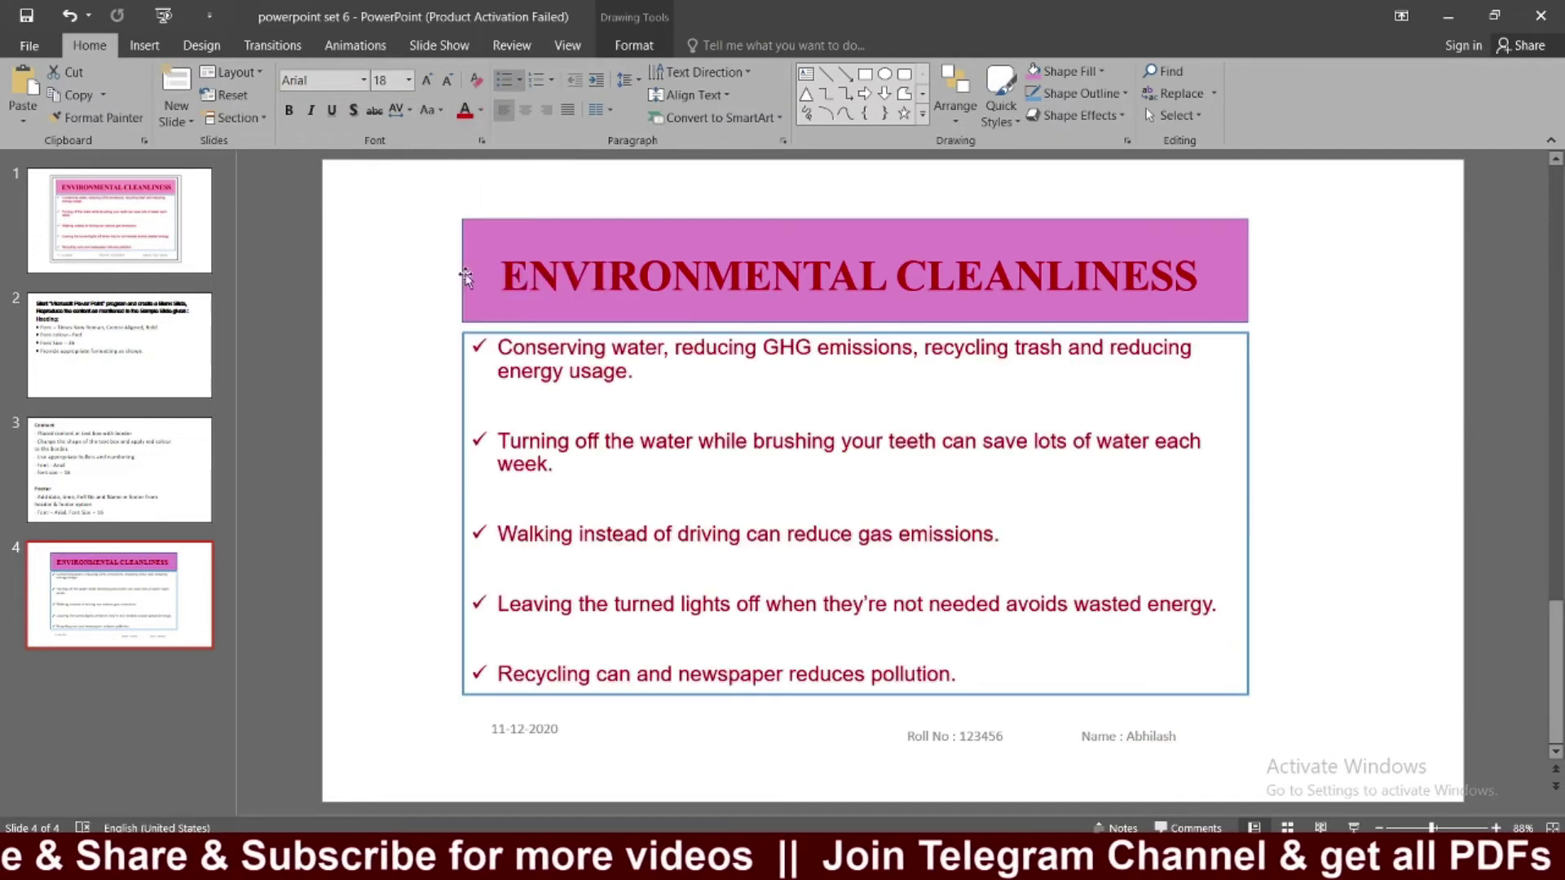
{"action": "left_click", "coordinate": [383, 352]}
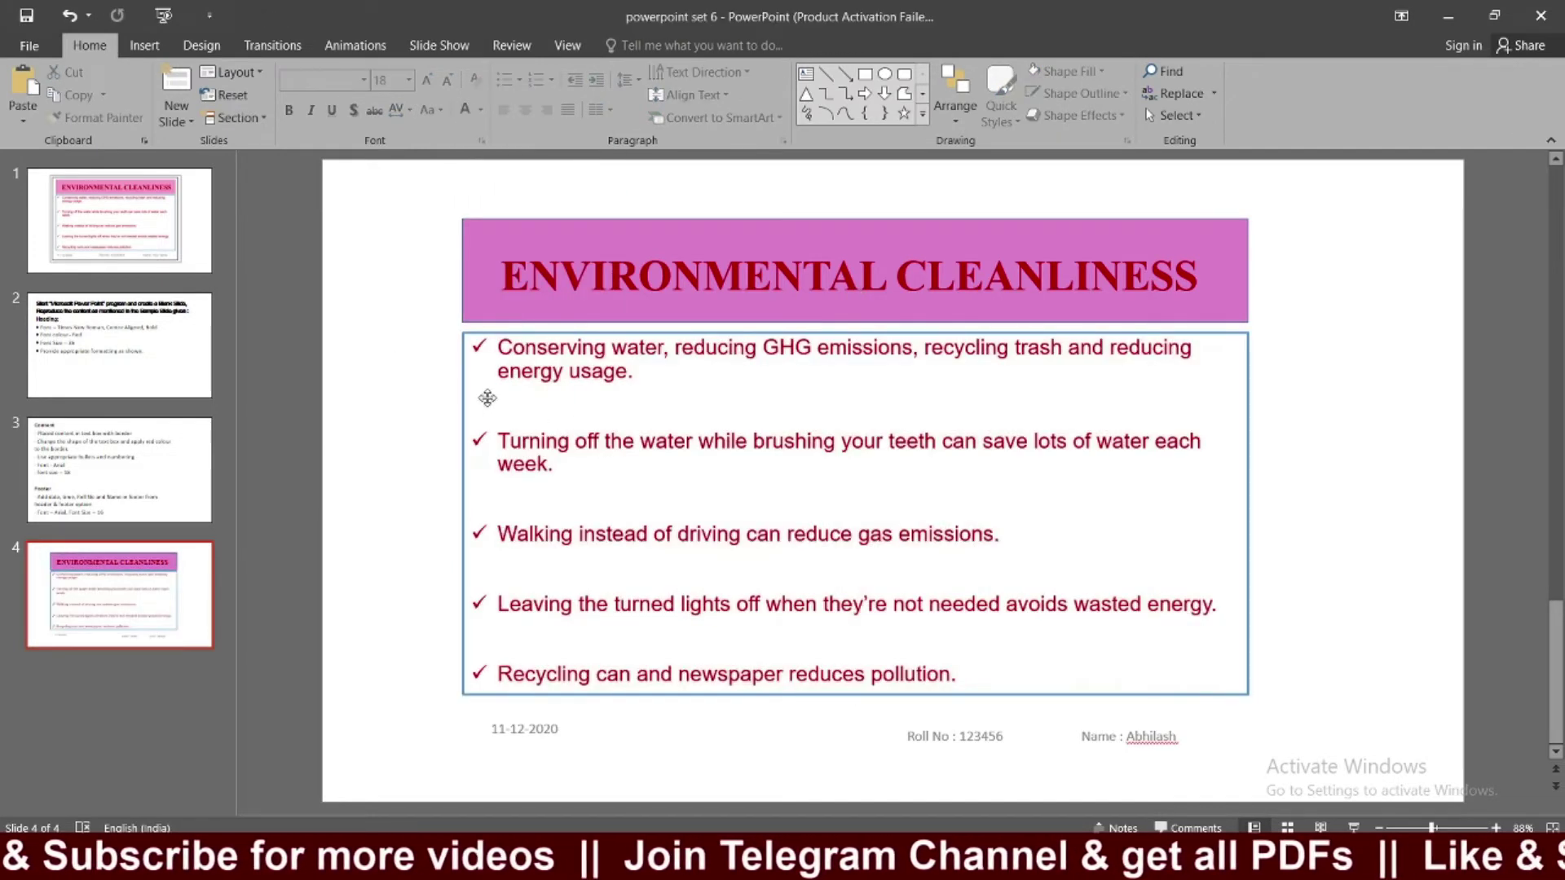
{"action": "key", "text": "Home"}
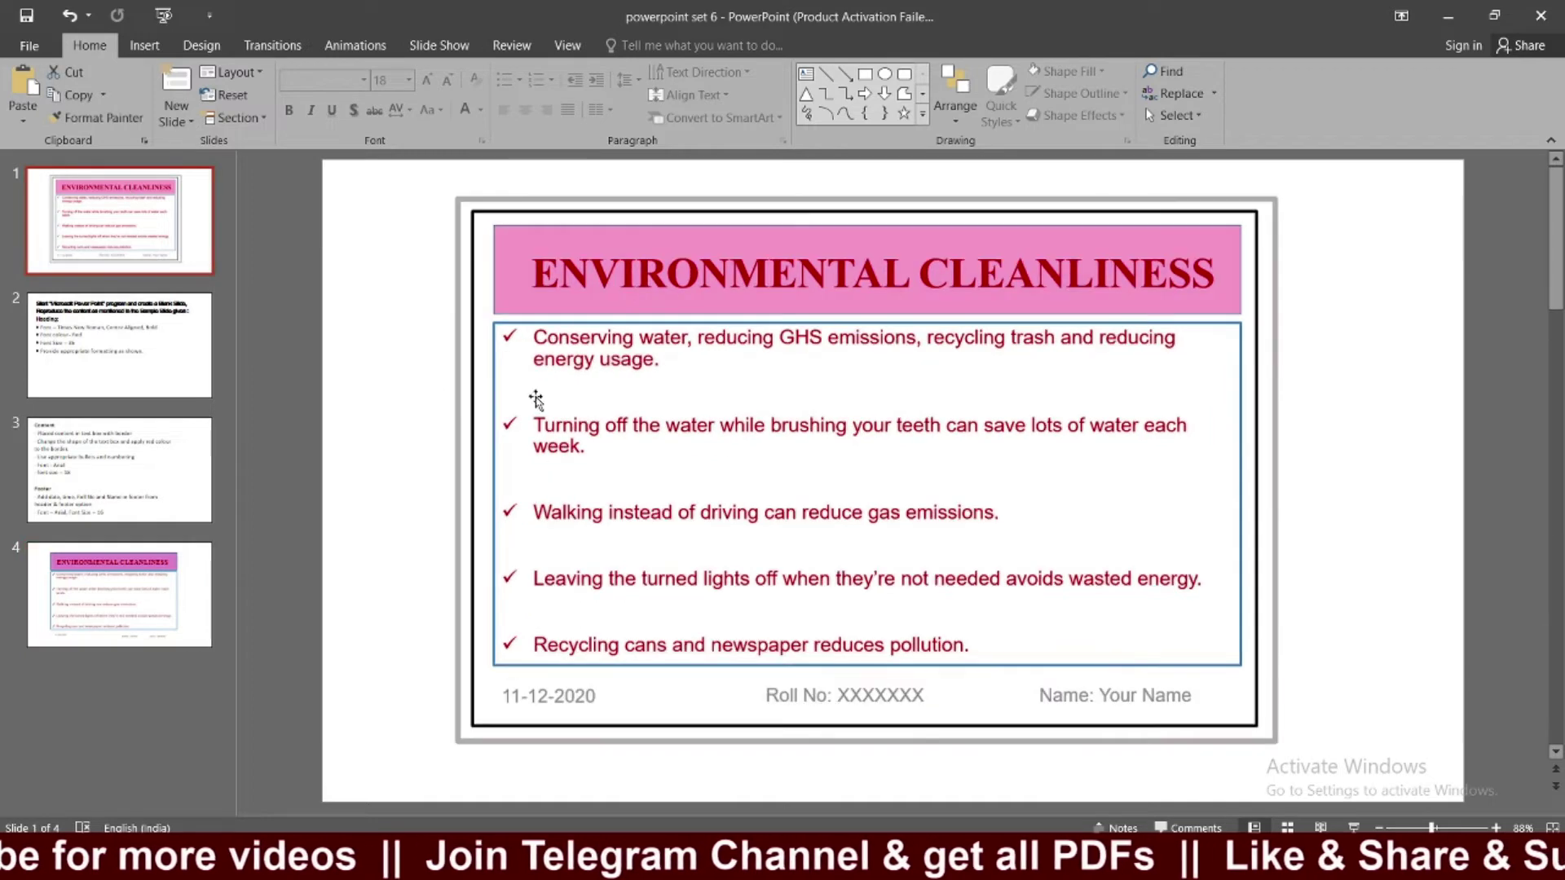
{"action": "key", "text": "End"}
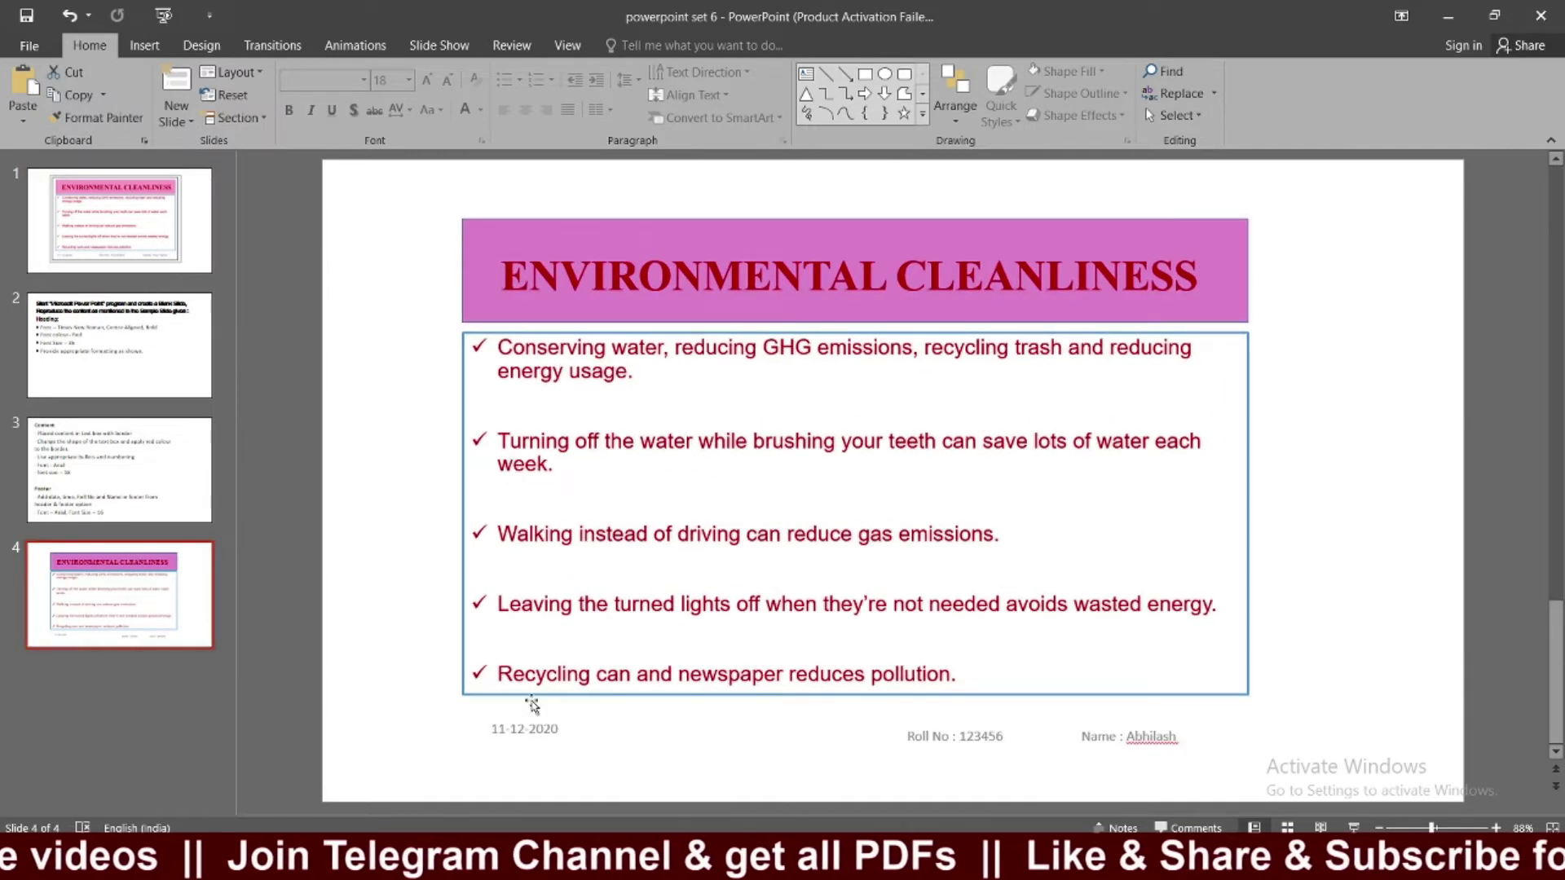
Nudge the date footer slightly left and up, then check slide 3's footer requirements.
{"action": "double_click", "coordinate": [530, 729]}
{"action": "left_click_drag", "start_coordinate": [552, 744], "coordinate": [539, 737]}
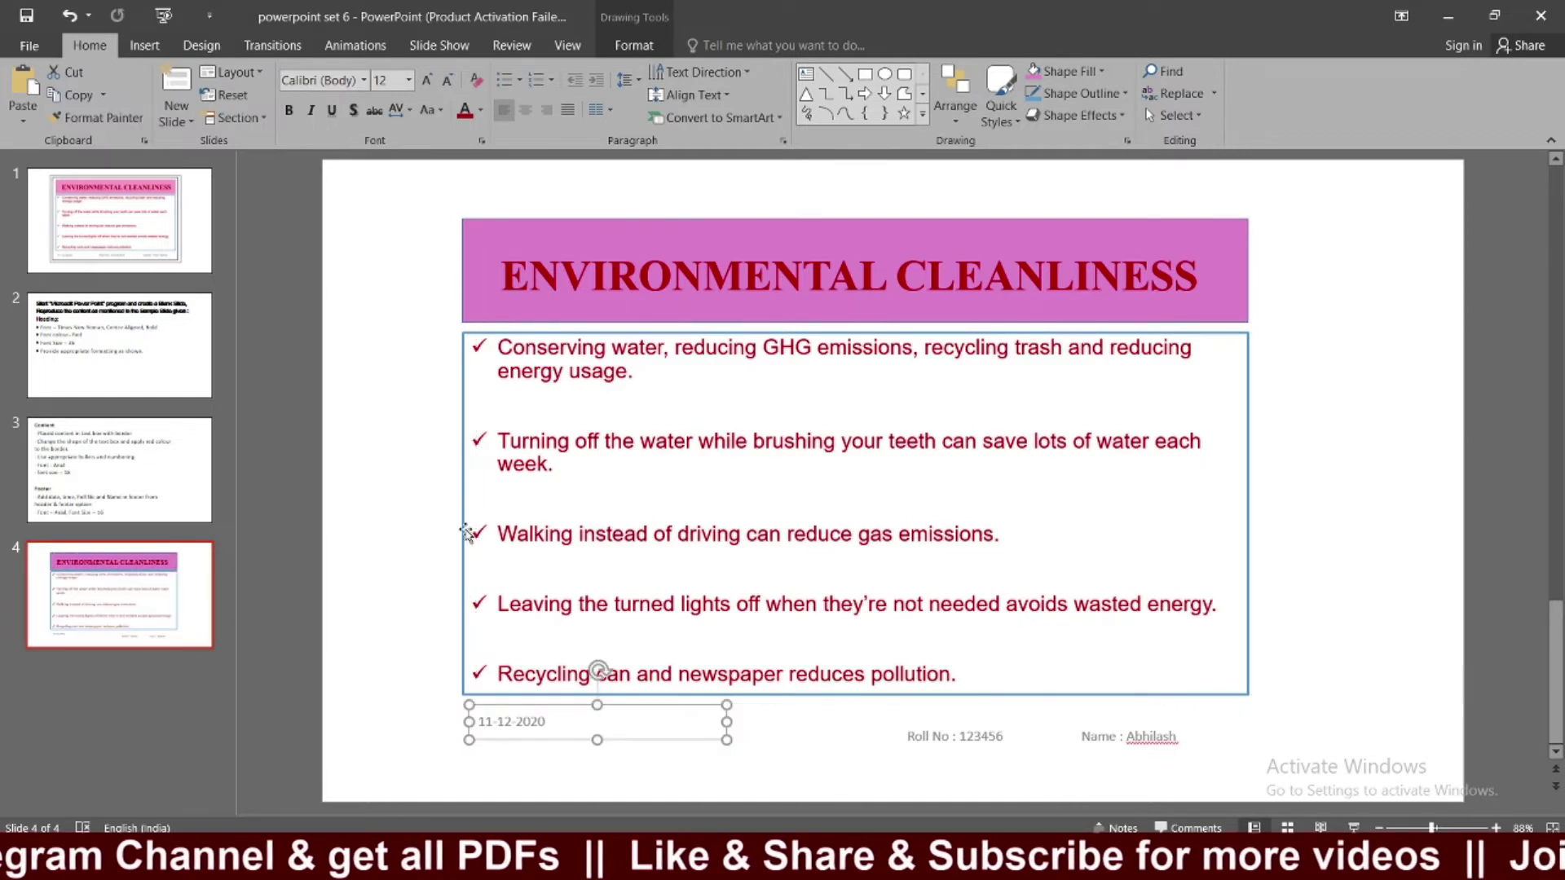
{"action": "left_click", "coordinate": [196, 501]}
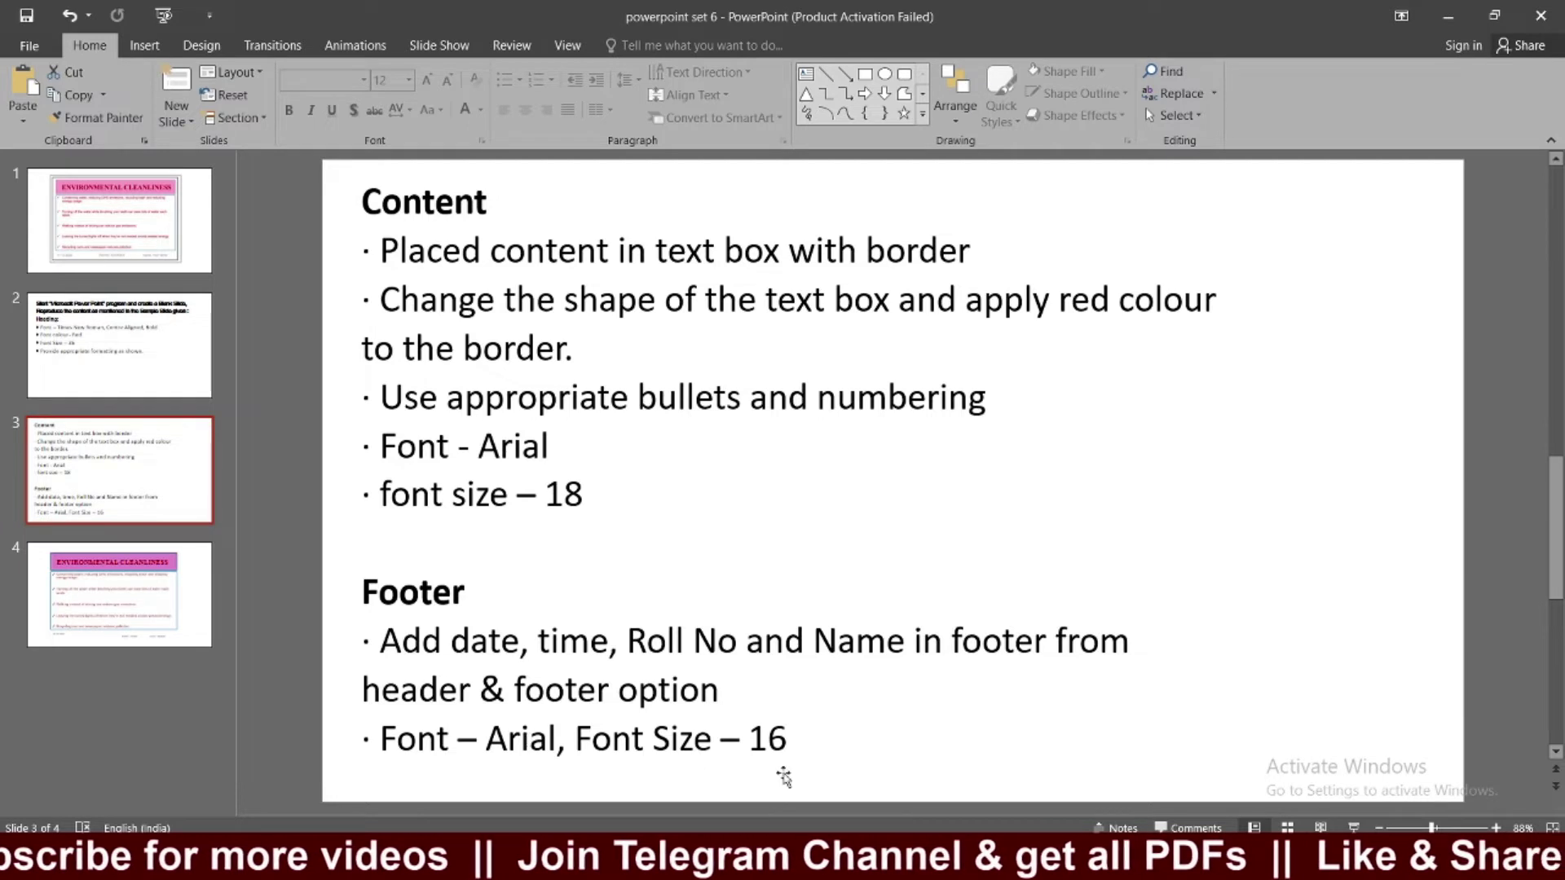
{"action": "left_click", "coordinate": [119, 595]}
Set the 11-12-2020 date footer to Arial, size 16.
{"action": "left_click", "coordinate": [513, 724]}
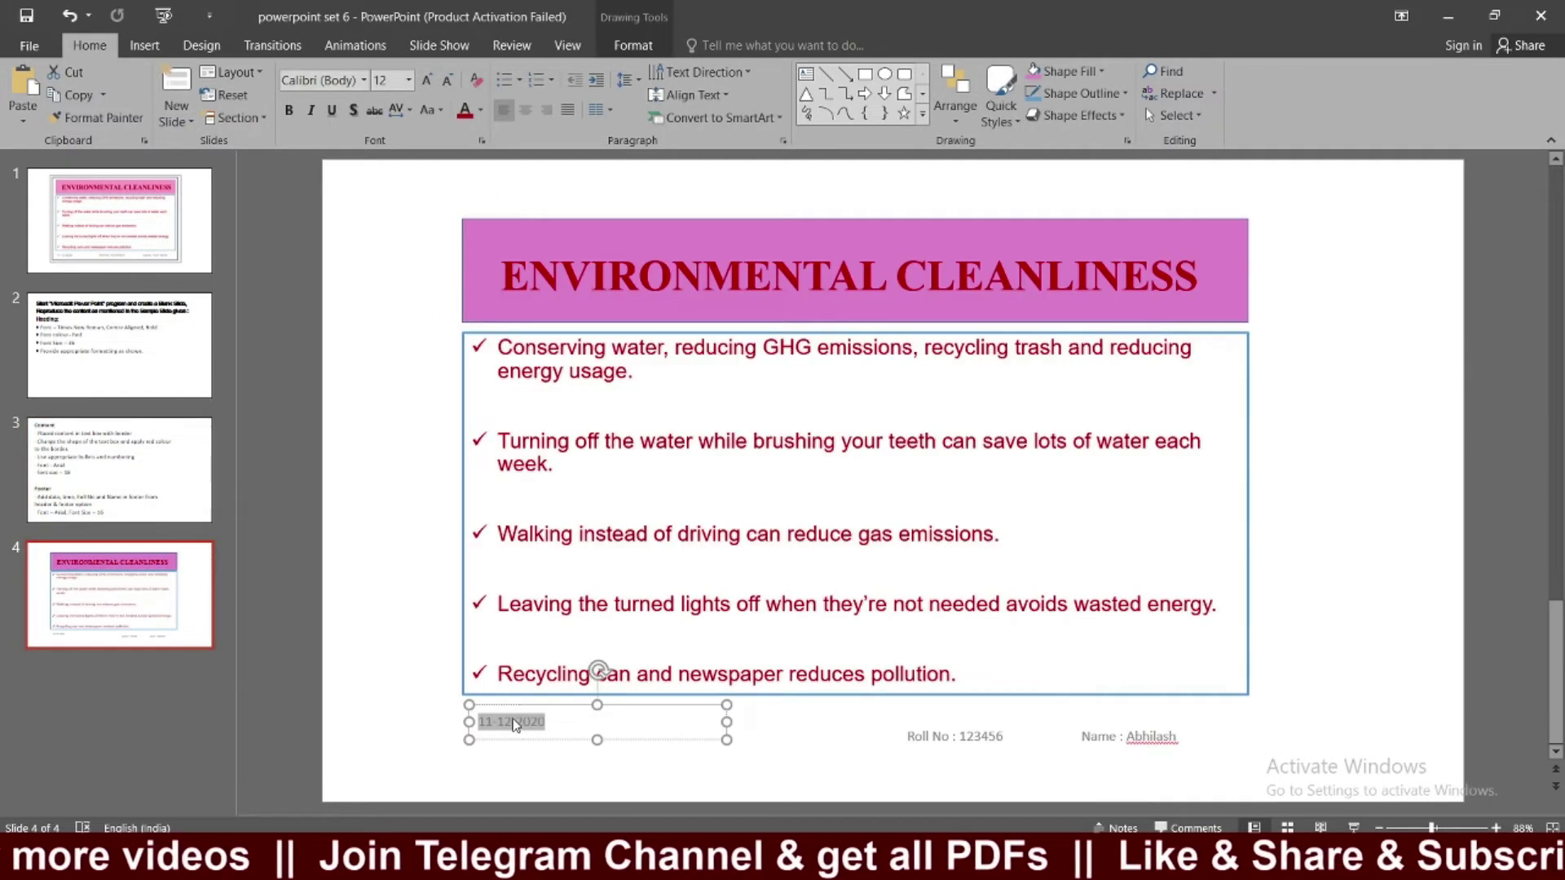
{"action": "left_click", "coordinate": [391, 81]}
{"action": "type", "text": "16"}
{"action": "key", "text": "Return"}
{"action": "left_click", "coordinate": [301, 82]}
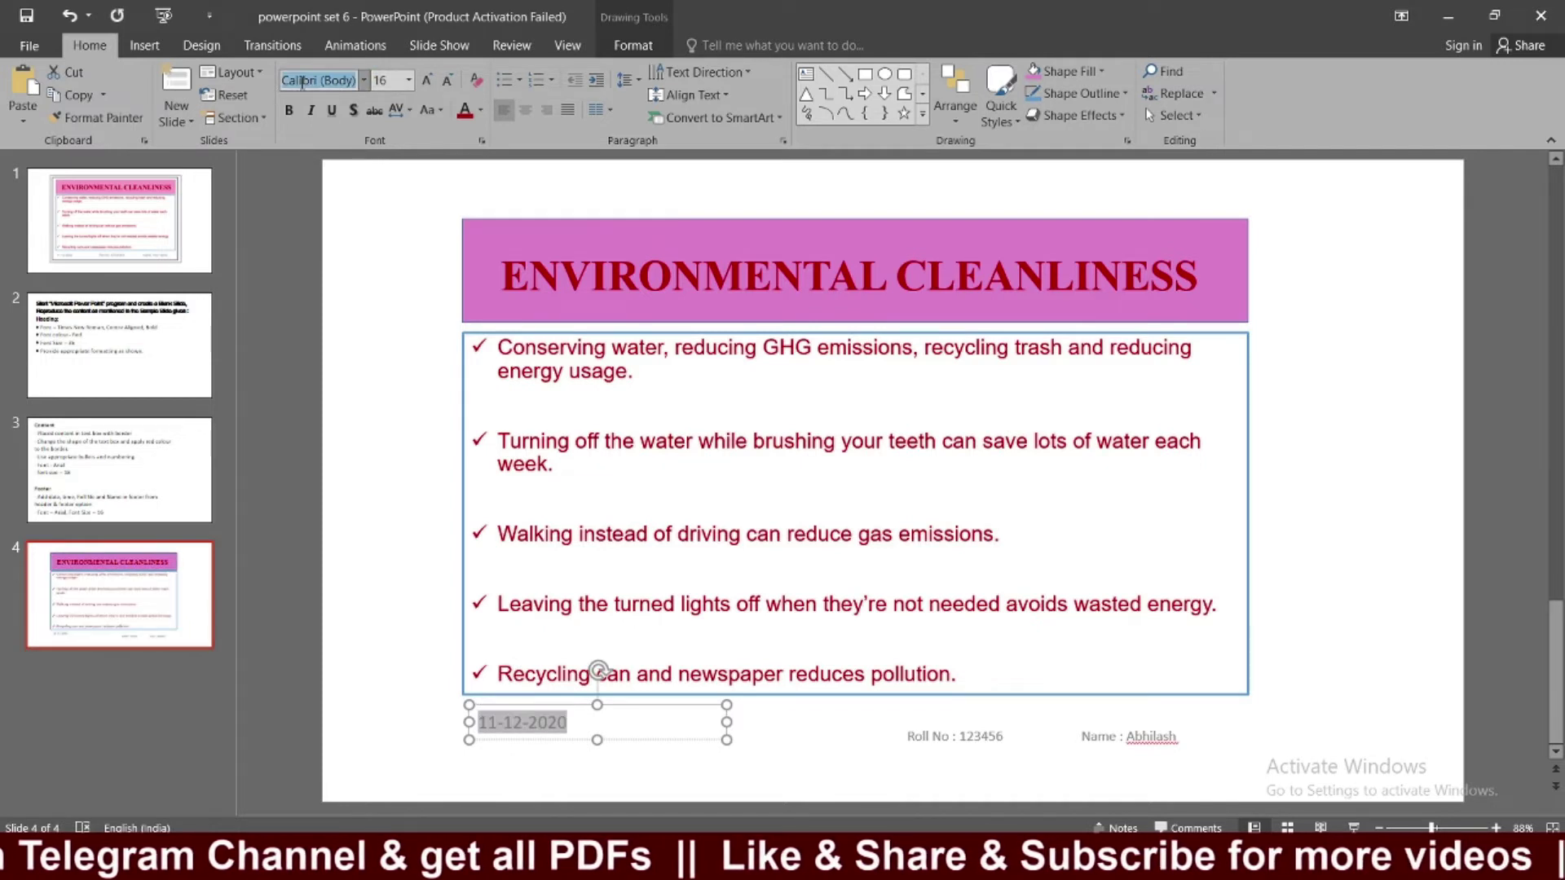
{"action": "type", "text": "Arial"}
{"action": "key", "text": "Return"}
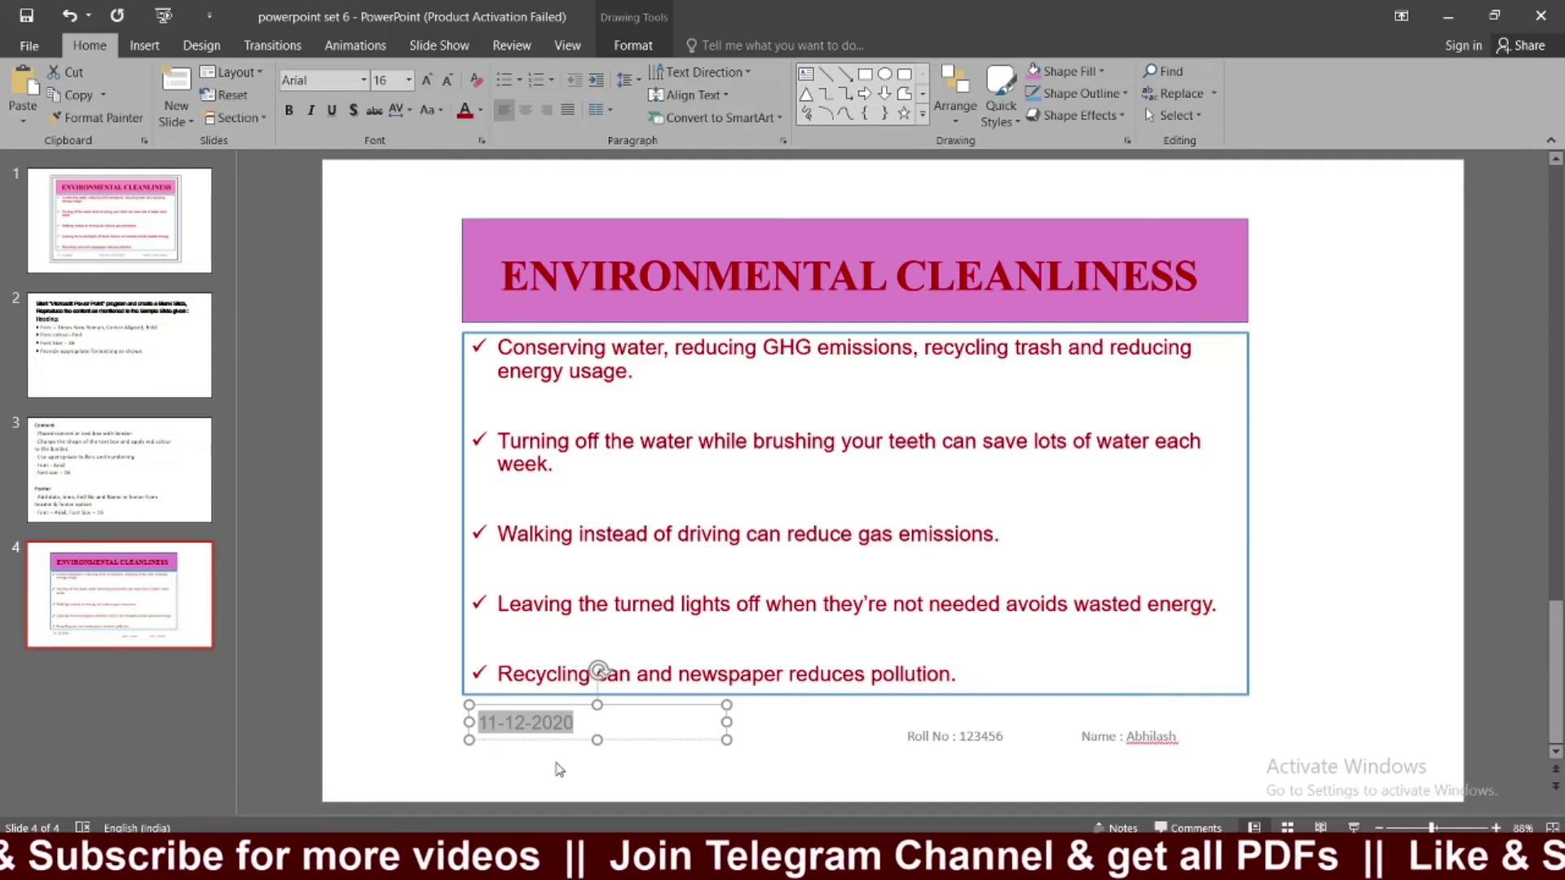
Widen the roll number/name footer leftward and compare with reference slide 1.
{"action": "left_click", "coordinate": [1005, 748]}
{"action": "key", "text": "ctrl+a"}
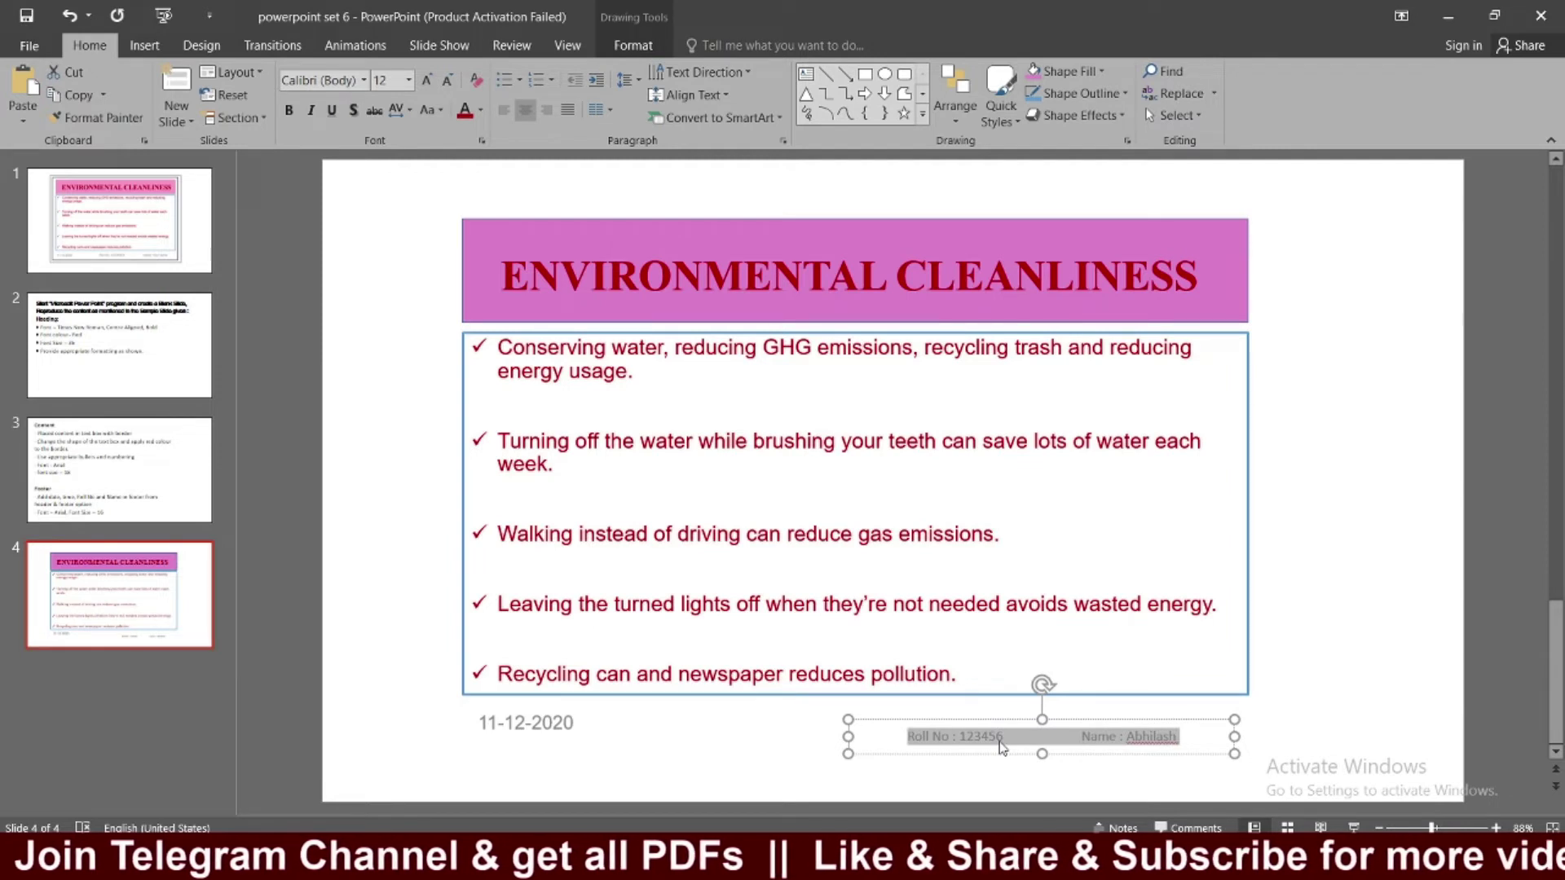
{"action": "left_click_drag", "start_coordinate": [848, 737], "coordinate": [692, 746]}
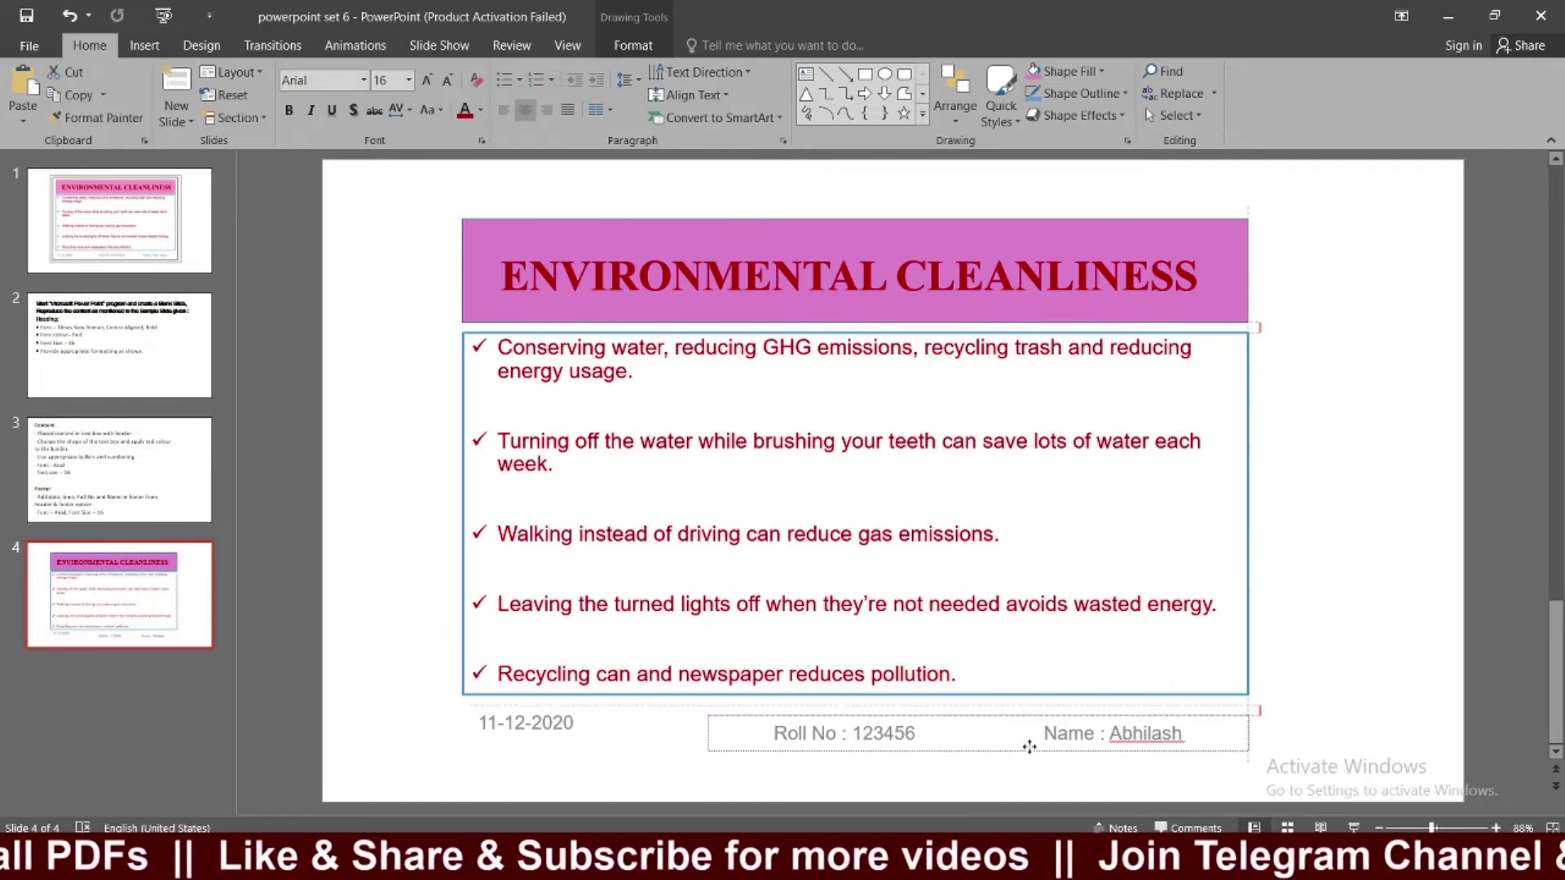
{"action": "left_click", "coordinate": [119, 220]}
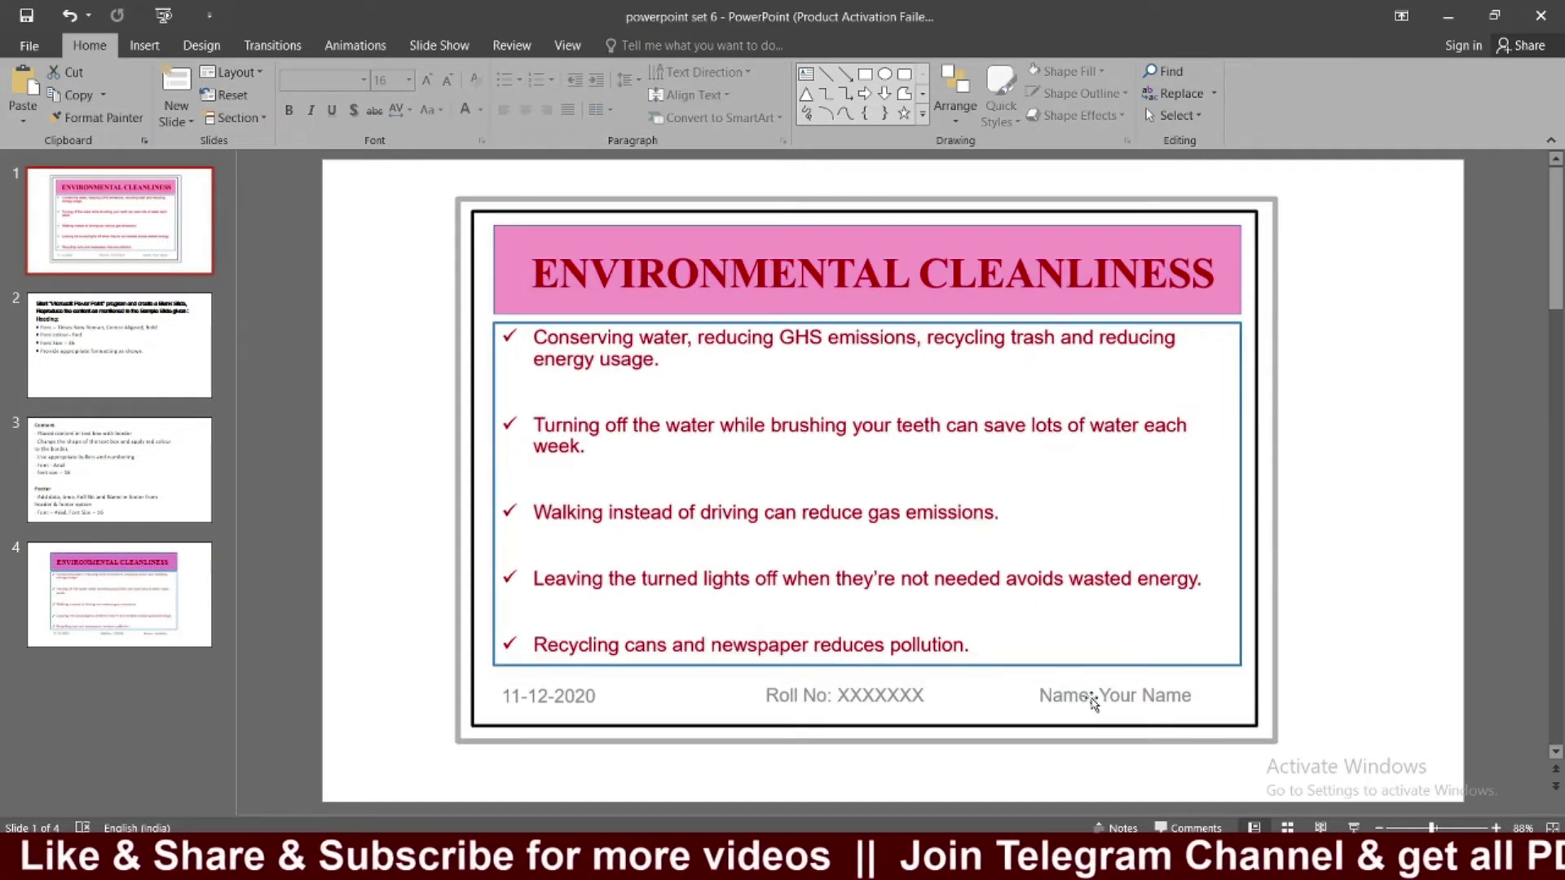
{"action": "left_click", "coordinate": [107, 617]}
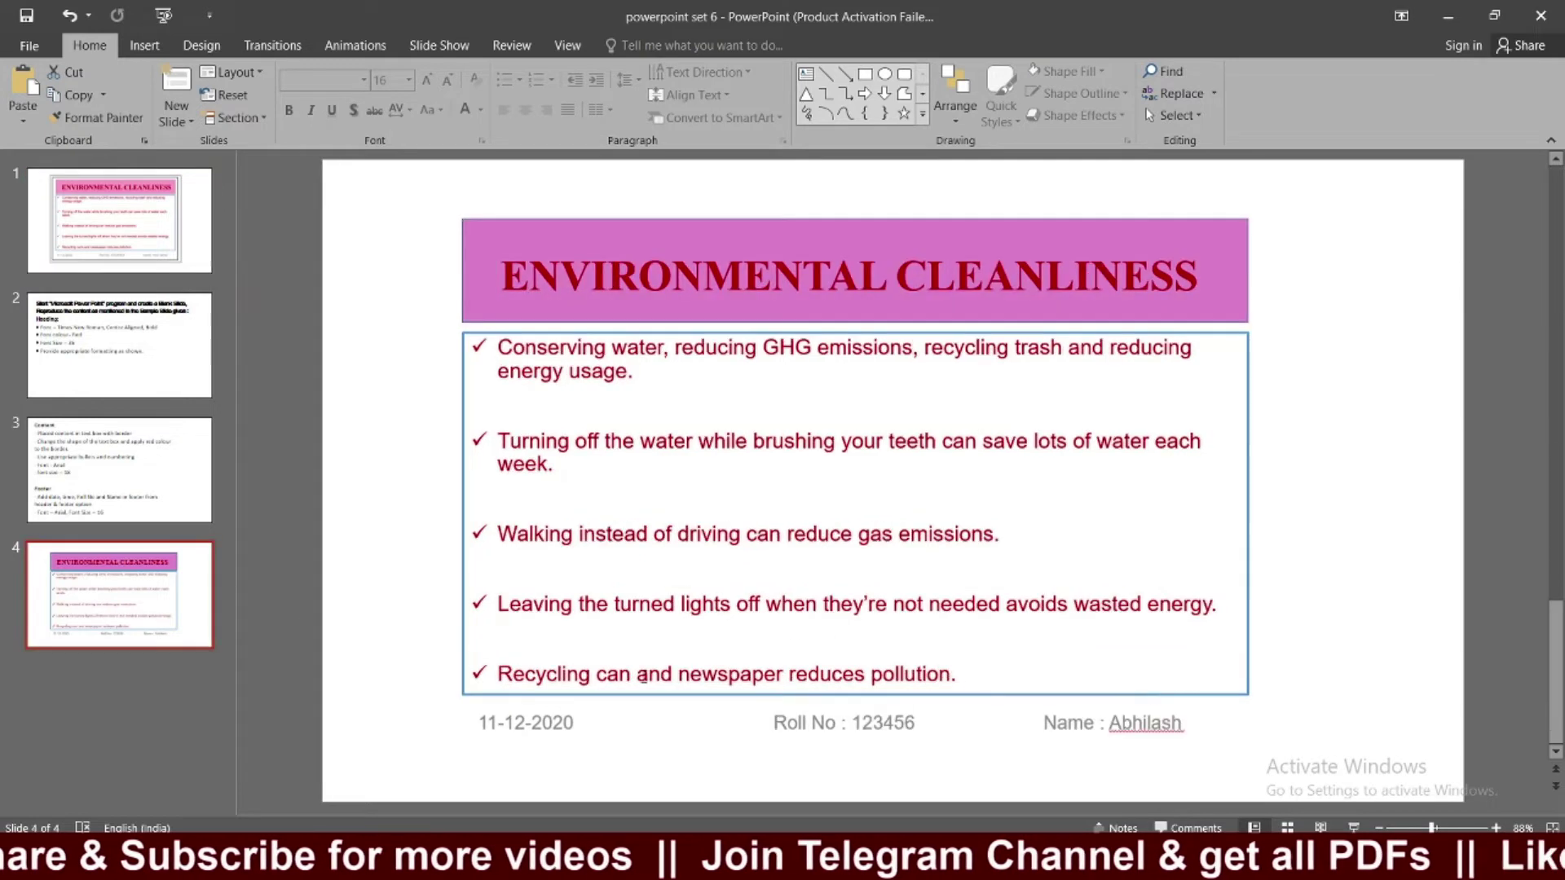
Nudge the roll number/name footer left, right and up into line along the bottom.
{"action": "left_click", "coordinate": [880, 729]}
{"action": "left_click_drag", "start_coordinate": [880, 733], "coordinate": [866, 743]}
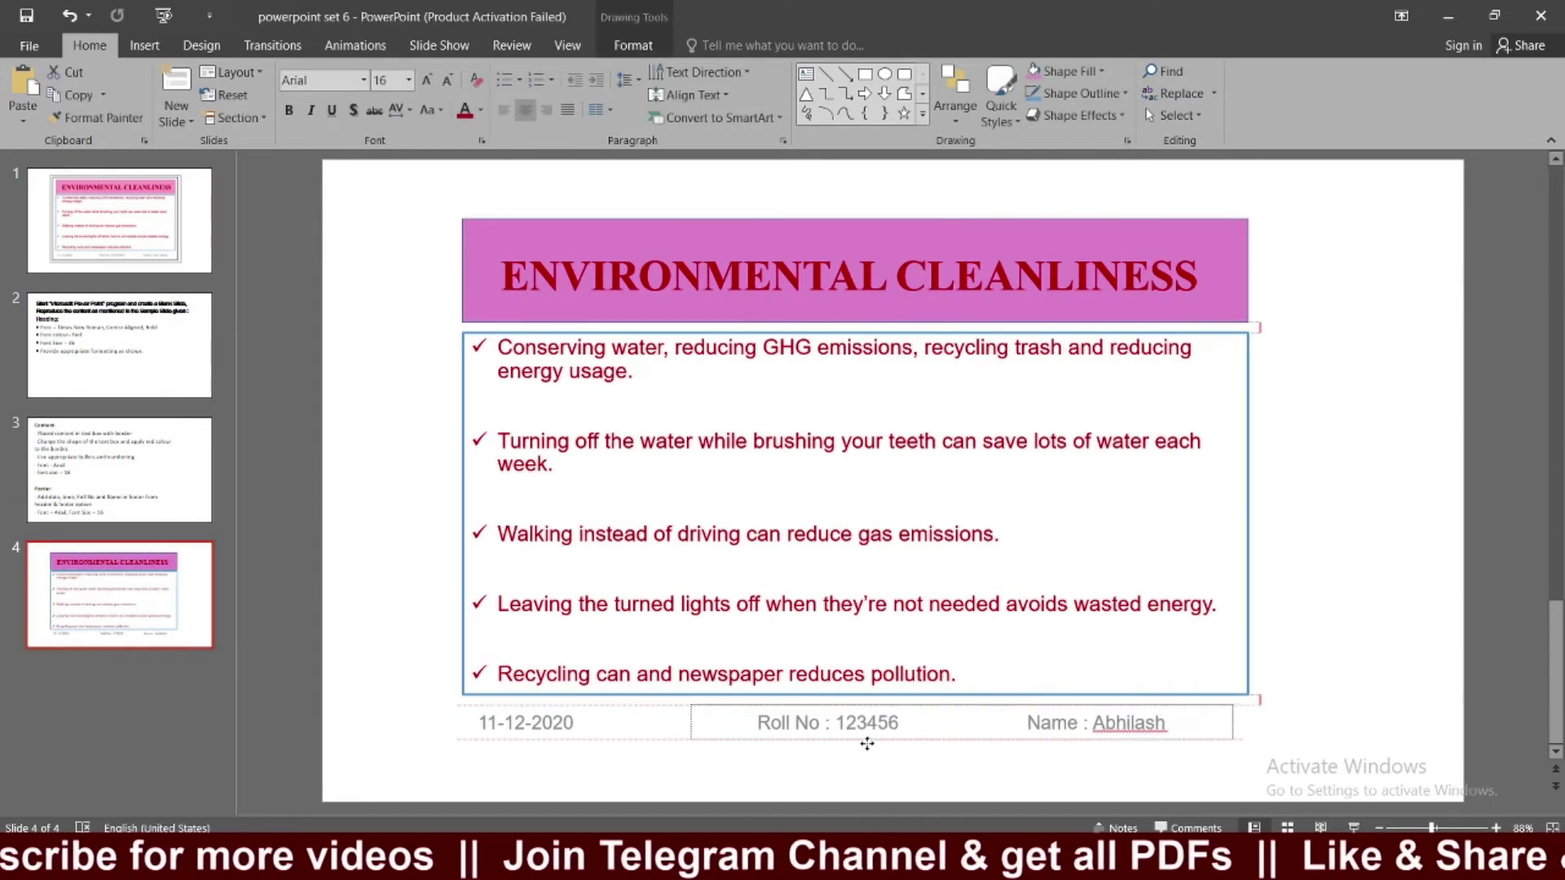
{"action": "left_click", "coordinate": [991, 724]}
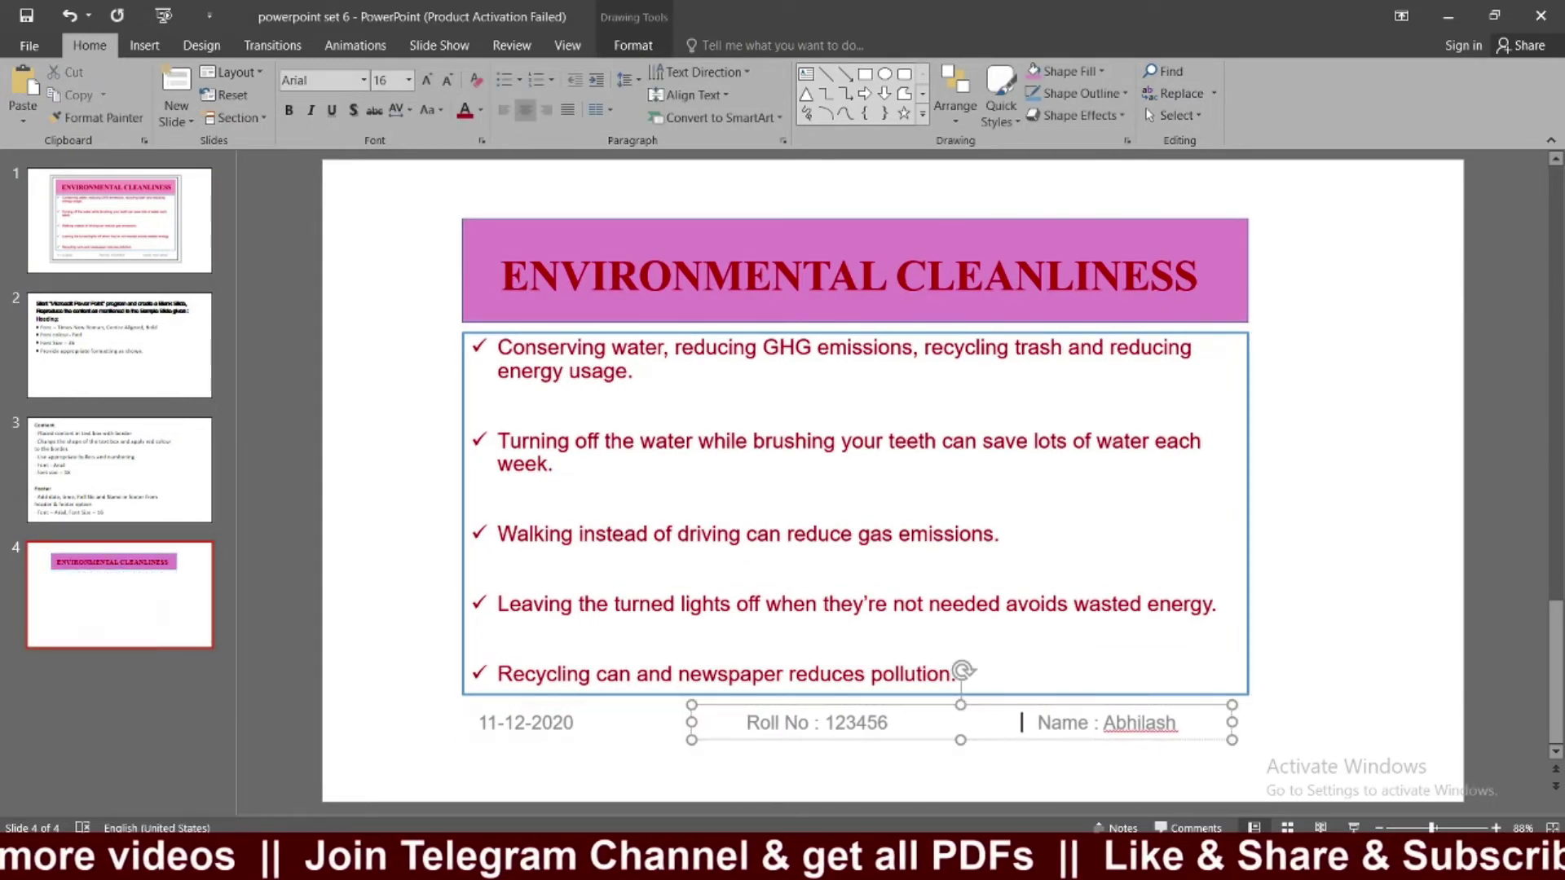
{"action": "left_click_drag", "start_coordinate": [988, 740], "coordinate": [1001, 747]}
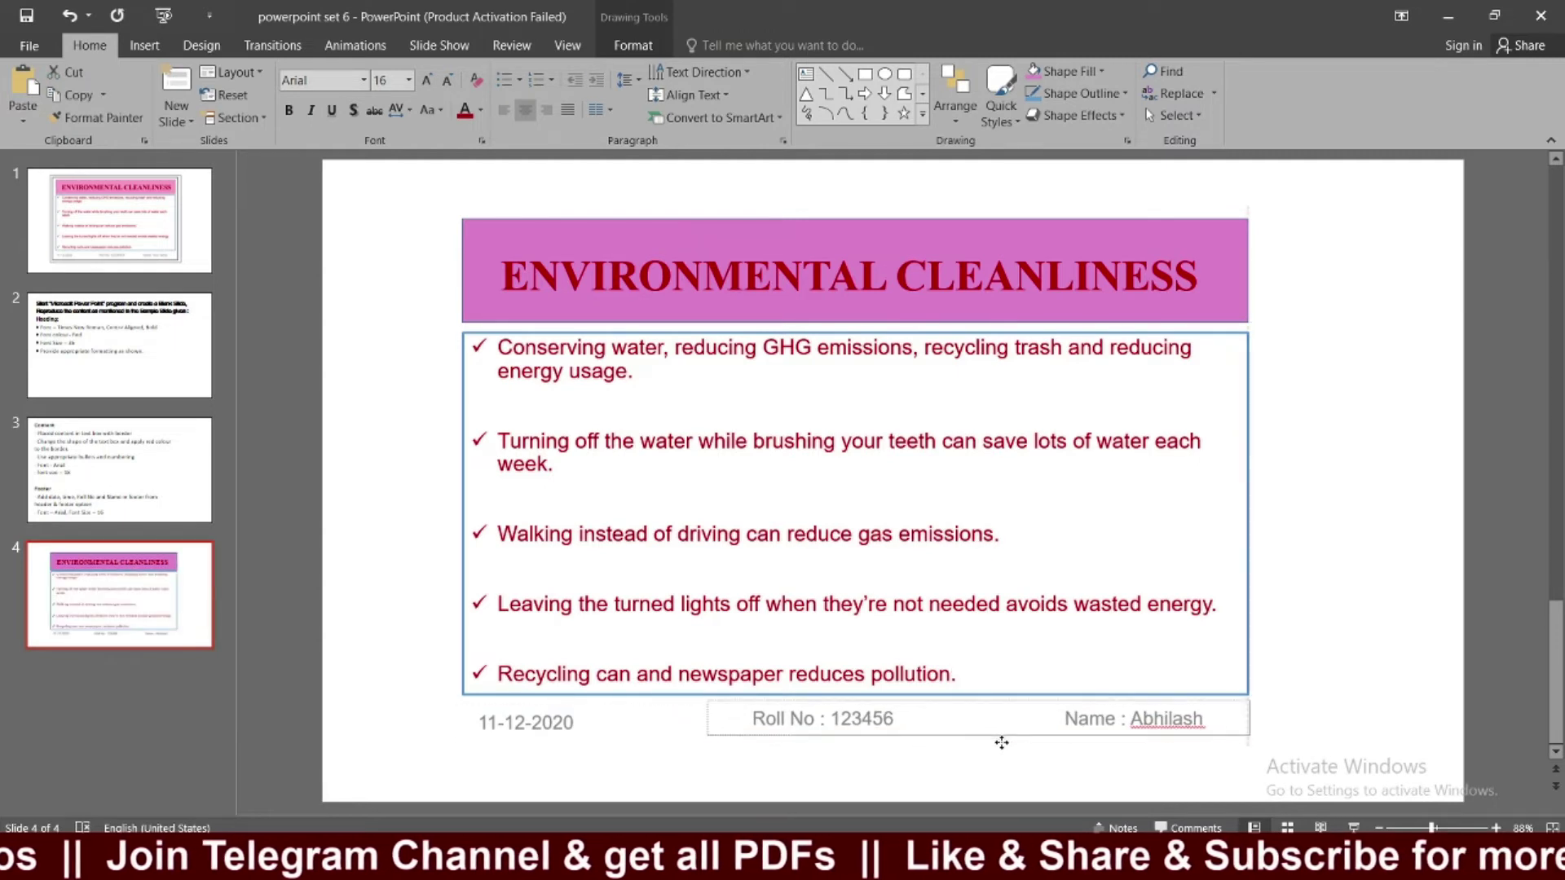
{"action": "left_click_drag", "start_coordinate": [1007, 748], "coordinate": [1003, 748]}
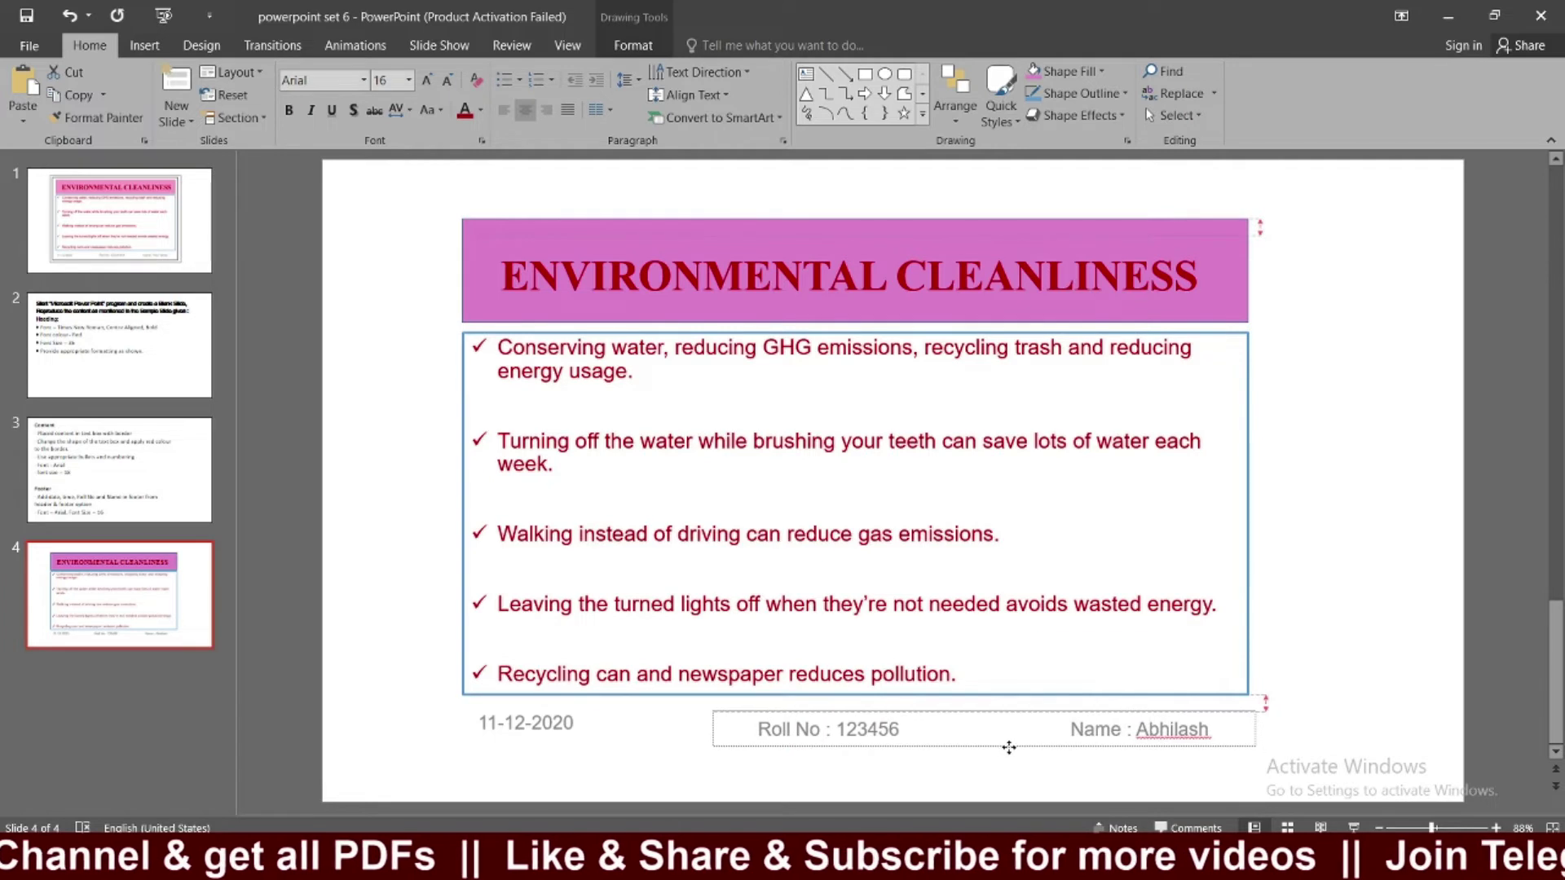
{"action": "left_click", "coordinate": [1308, 668]}
{"action": "left_click", "coordinate": [937, 750]}
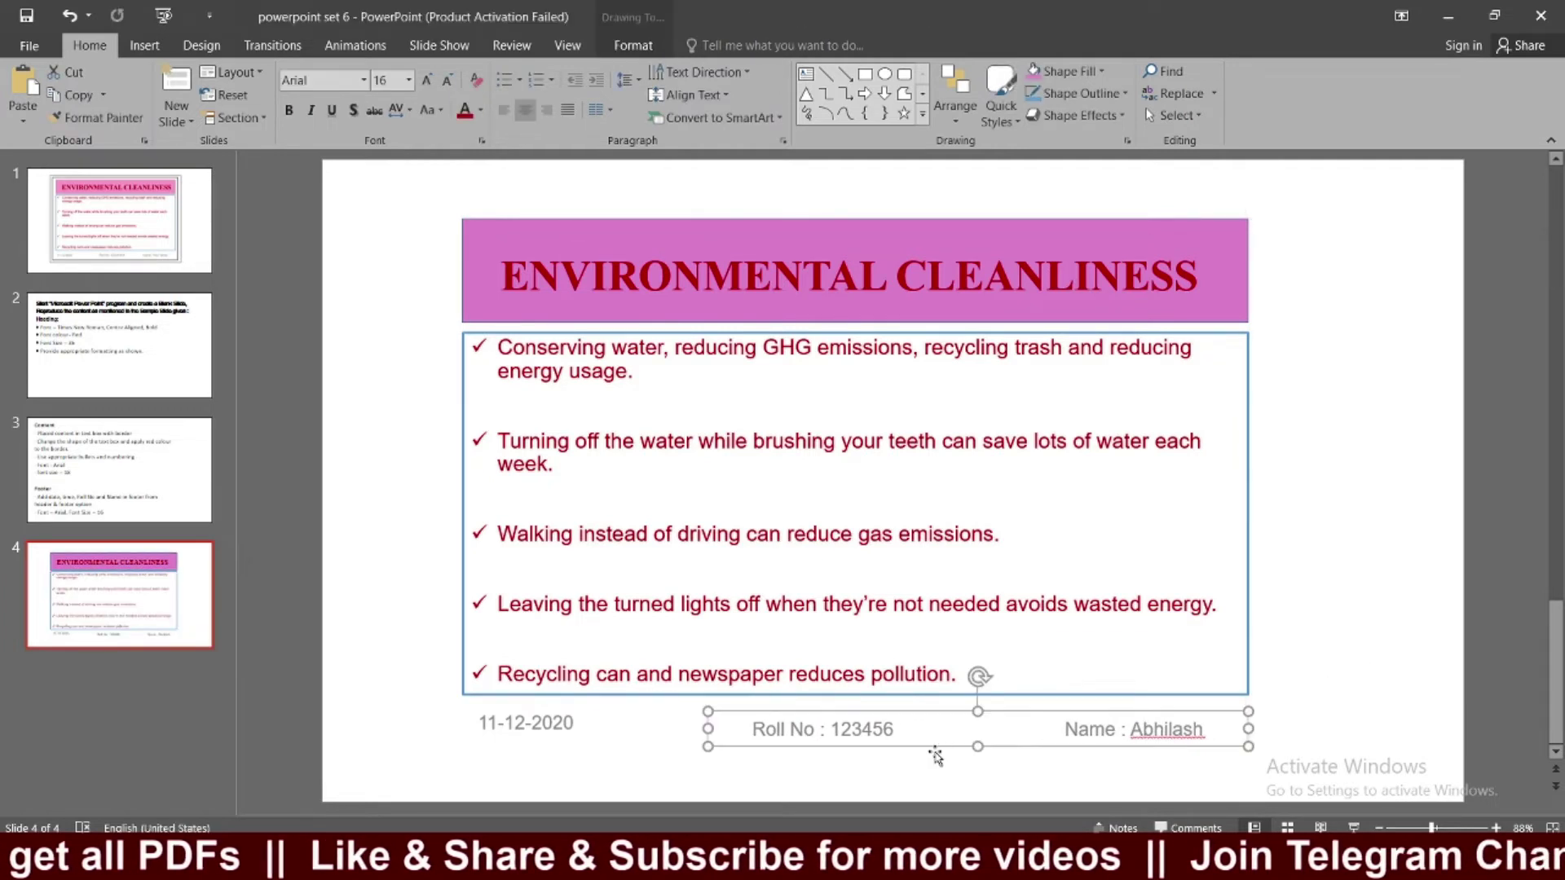
{"action": "left_click_drag", "start_coordinate": [927, 746], "coordinate": [928, 740]}
Line the date footer up with the roll number/name footer and view slide 1.
{"action": "left_click", "coordinate": [599, 724]}
{"action": "left_click_drag", "start_coordinate": [570, 737], "coordinate": [557, 744]}
{"action": "left_click", "coordinate": [423, 589]}
{"action": "left_click", "coordinate": [147, 228]}
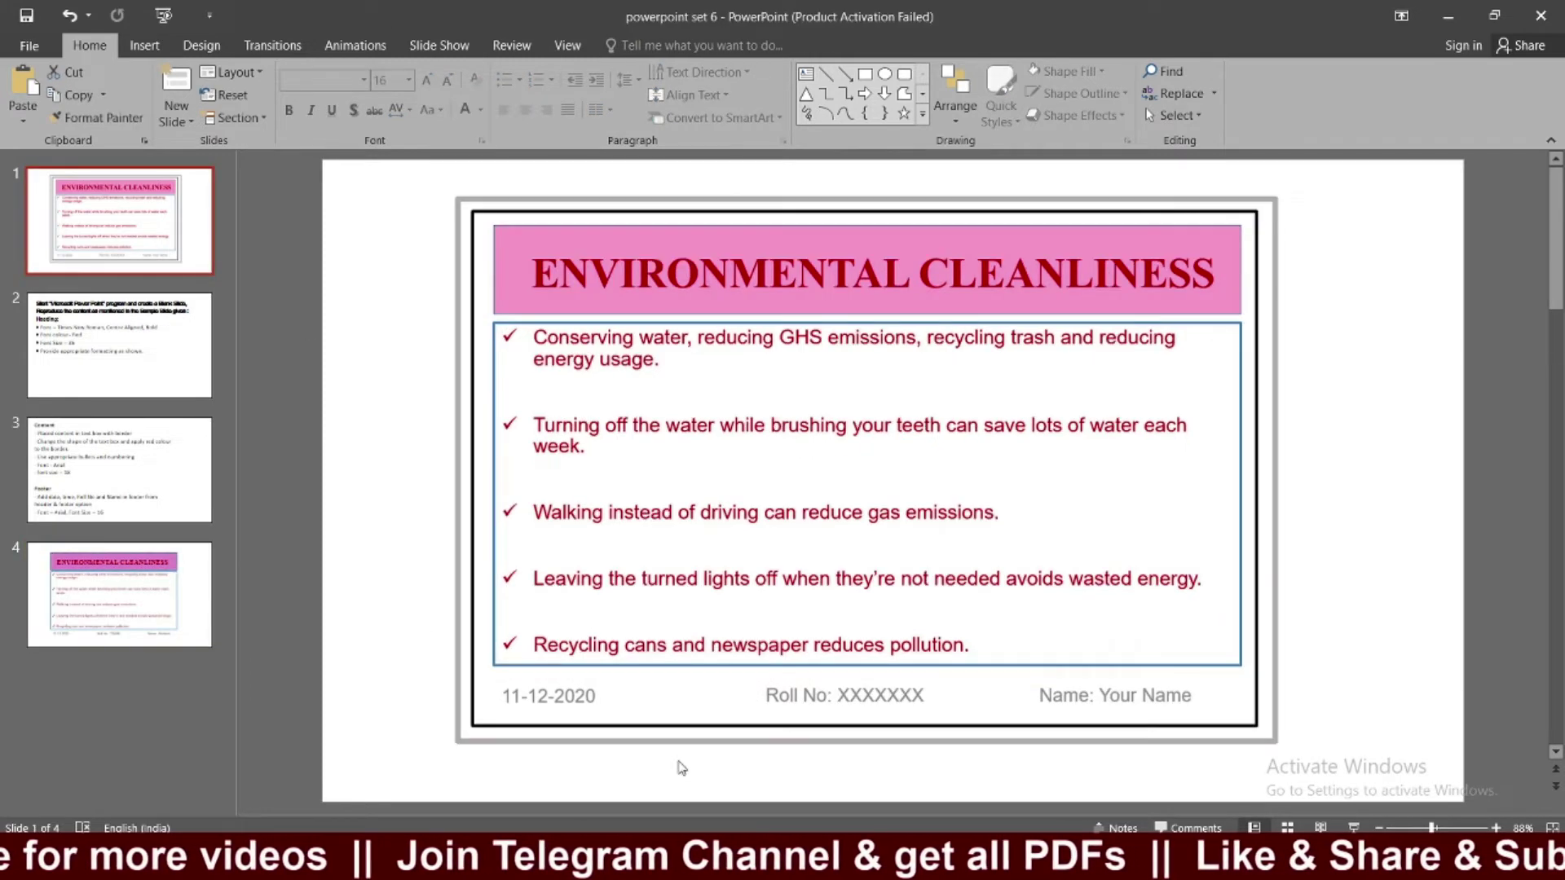
Draw a first box around all slide 4 content, comparing with reference slide 1.
{"action": "left_click", "coordinate": [60, 619]}
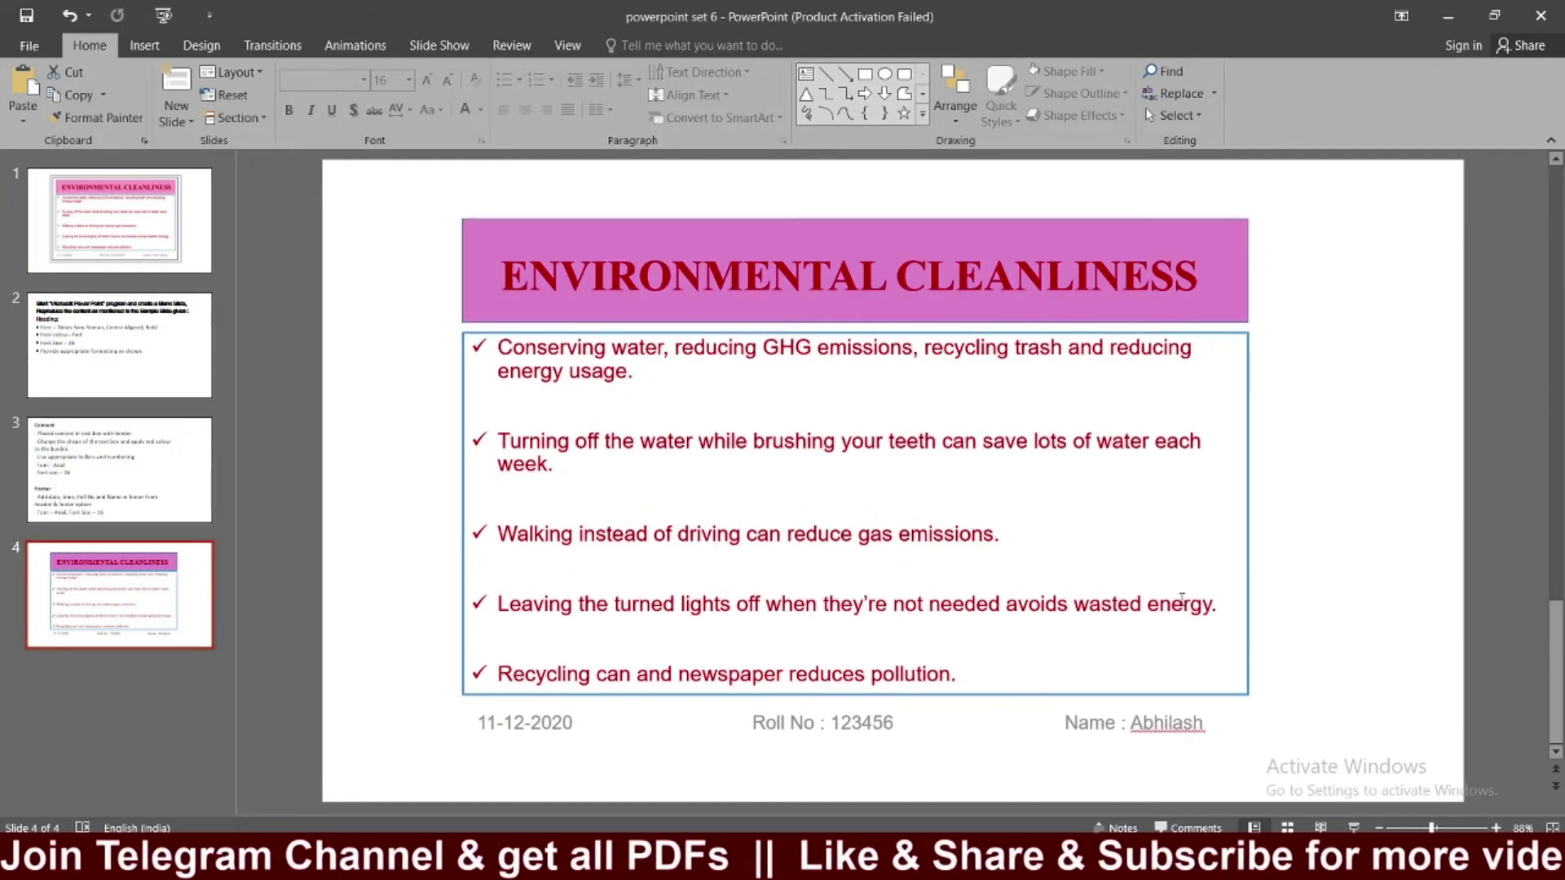
{"action": "left_click", "coordinate": [156, 254]}
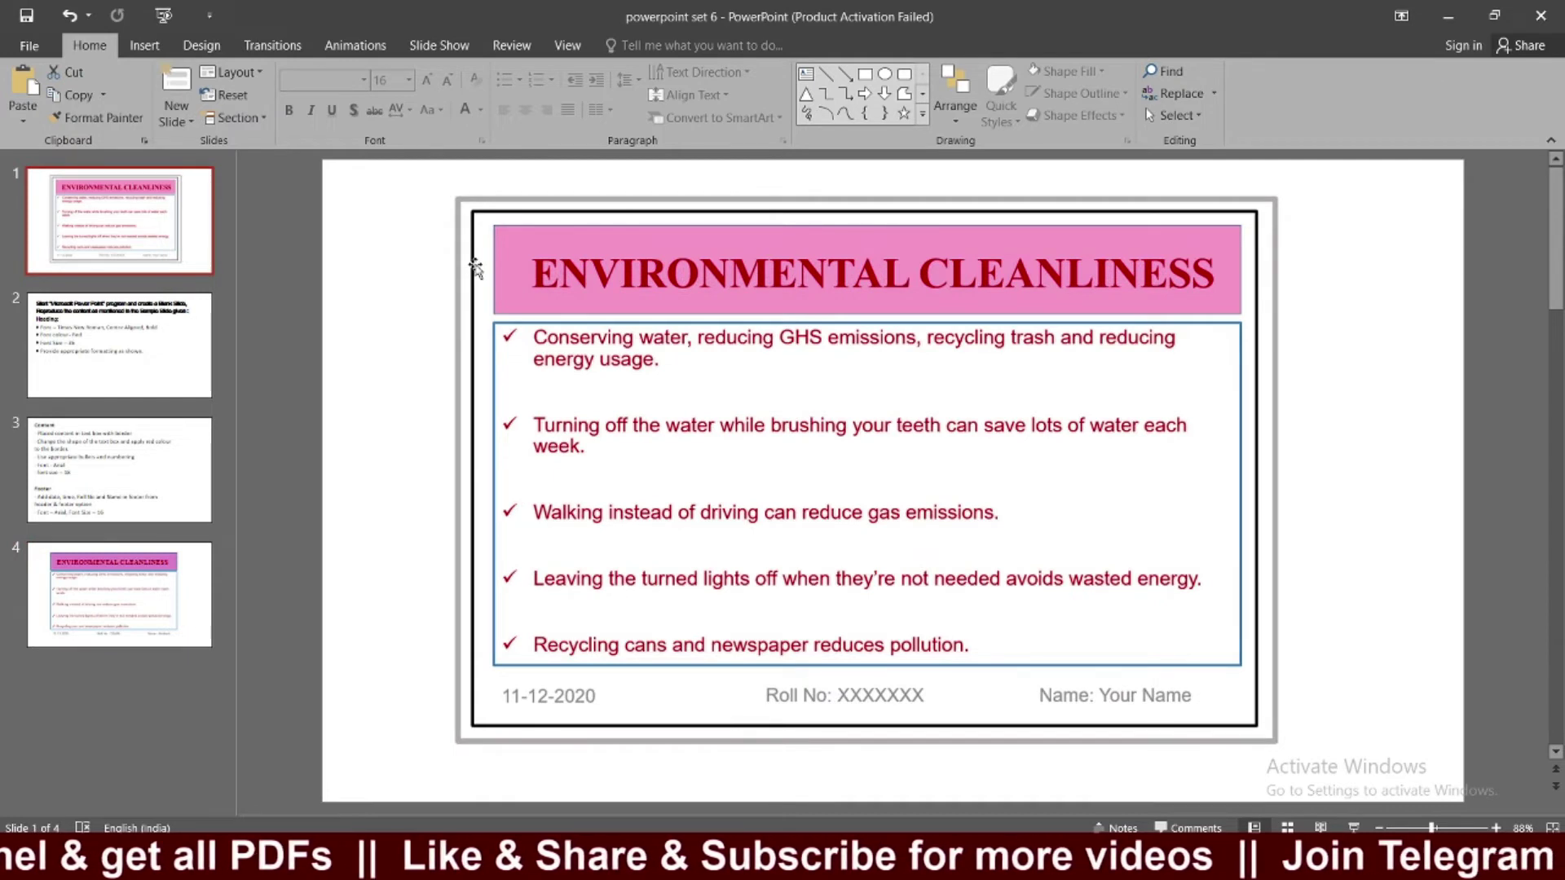
{"action": "left_click", "coordinate": [134, 574]}
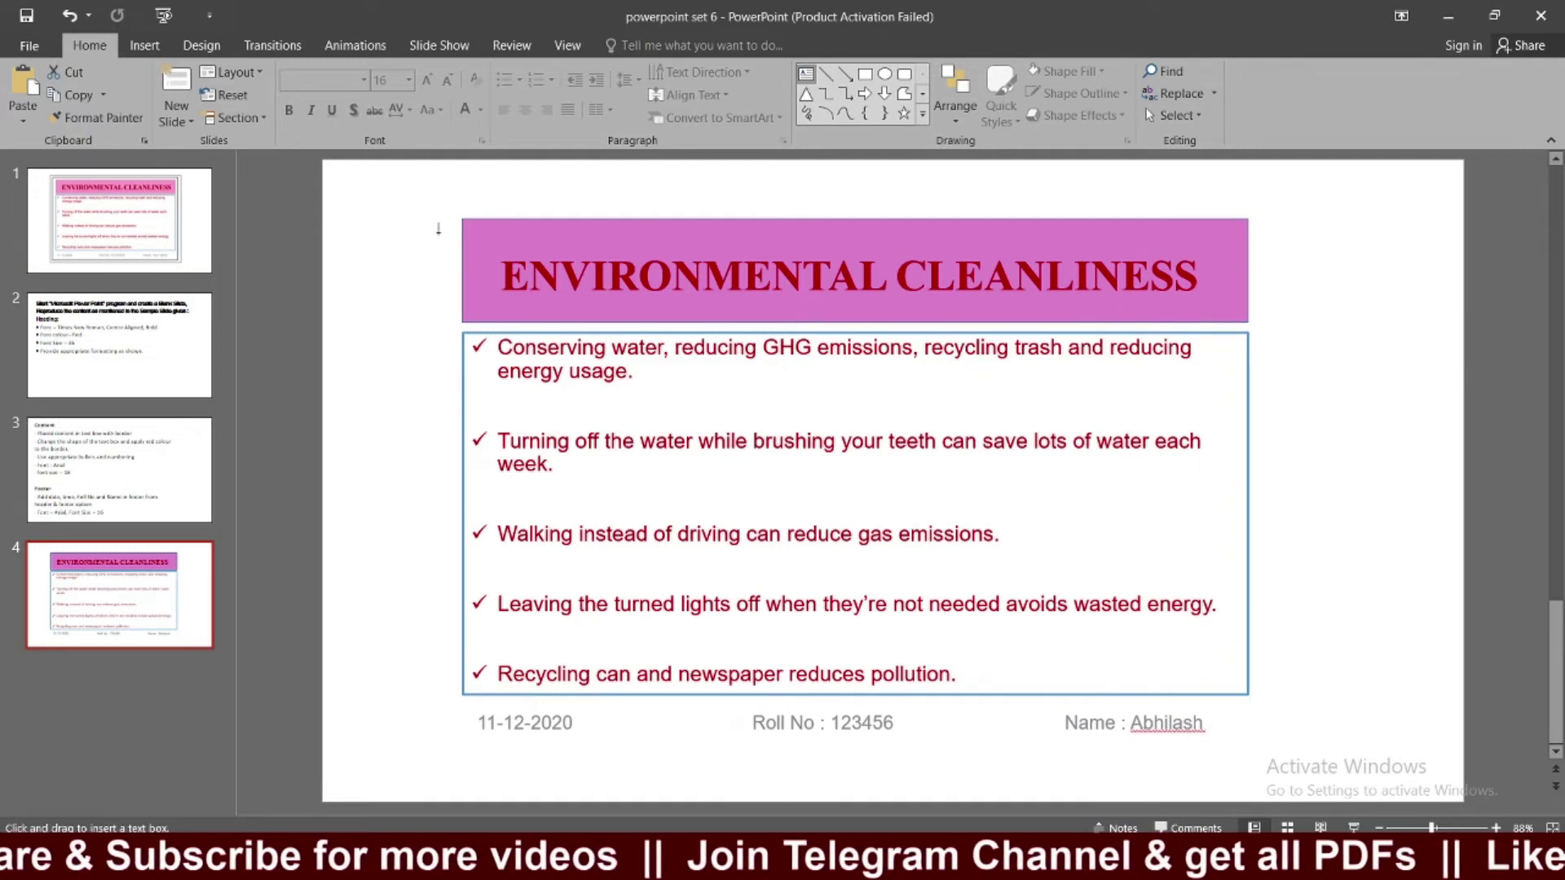
{"action": "left_click_drag", "start_coordinate": [446, 211], "coordinate": [1273, 746]}
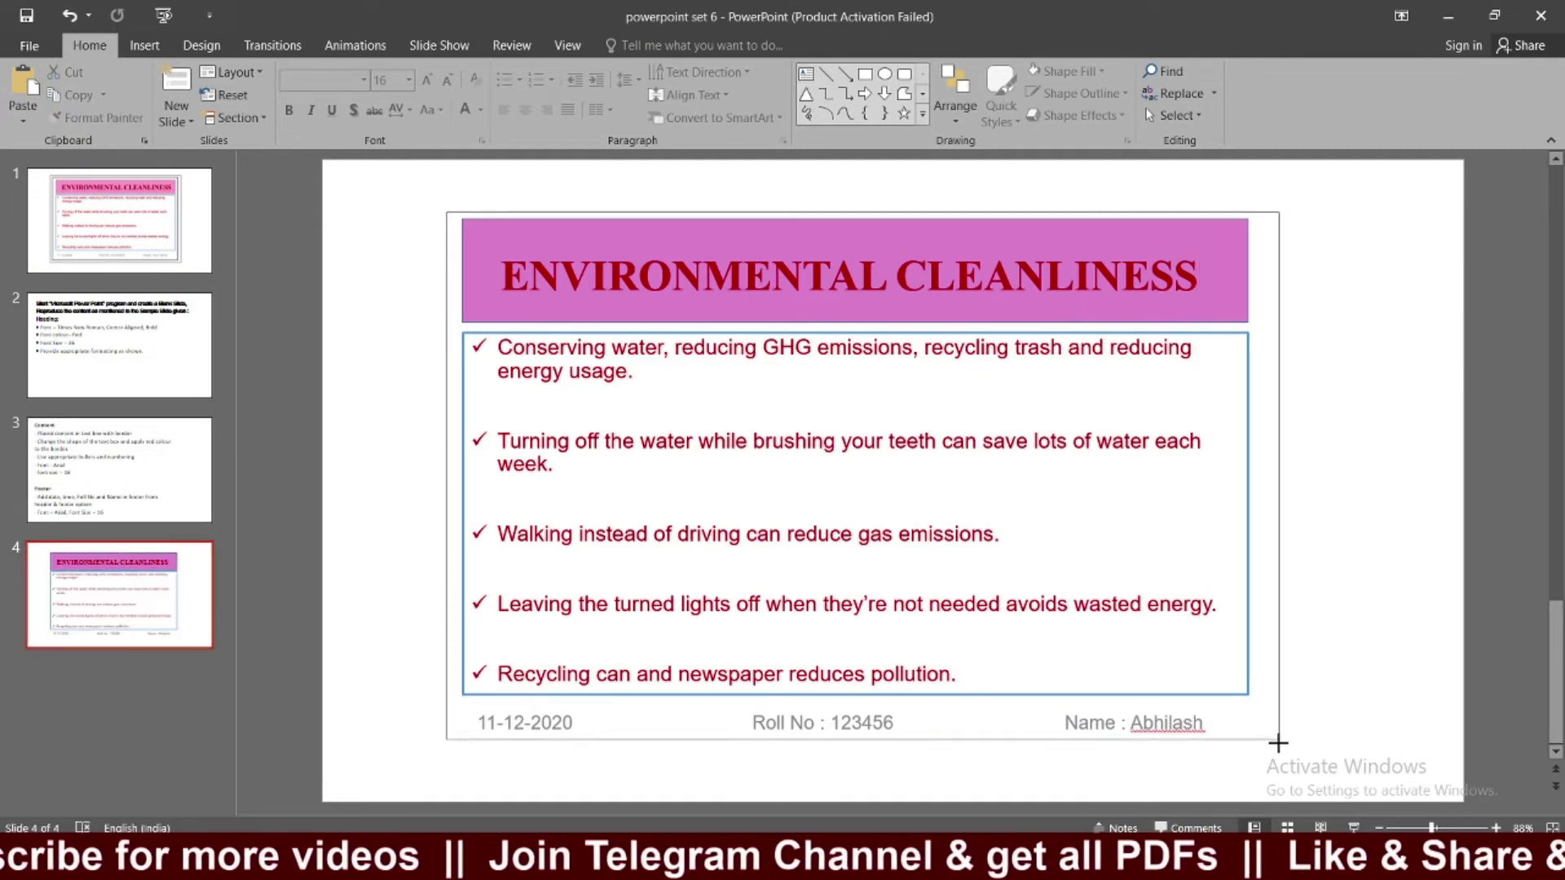
{"action": "left_click_drag", "start_coordinate": [1273, 747], "coordinate": [1276, 747]}
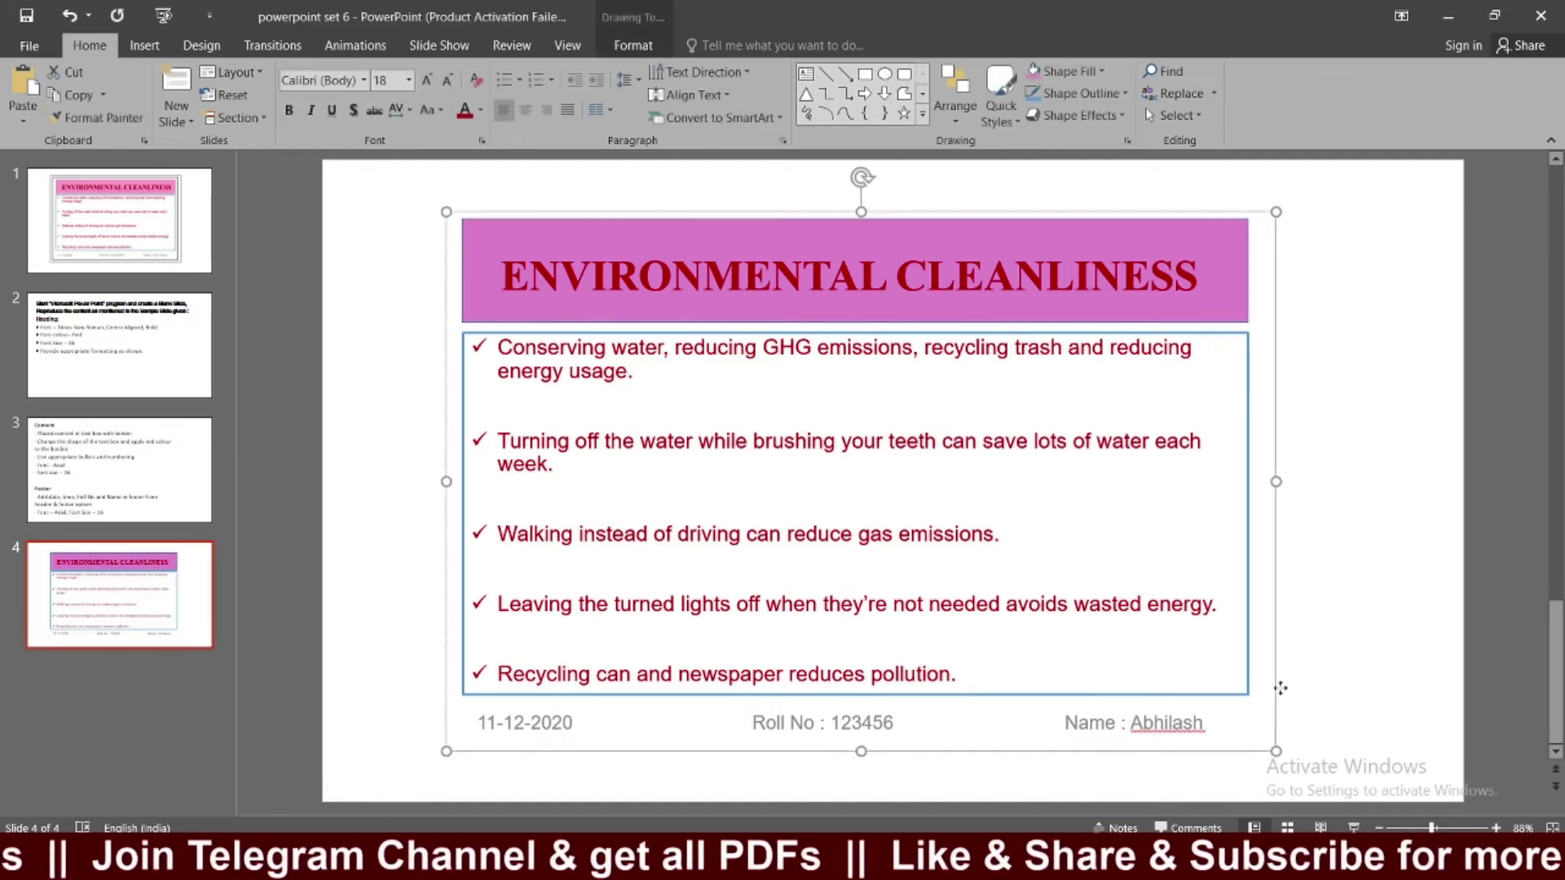
{"action": "left_click", "coordinate": [1281, 687]}
{"action": "left_click", "coordinate": [120, 220]}
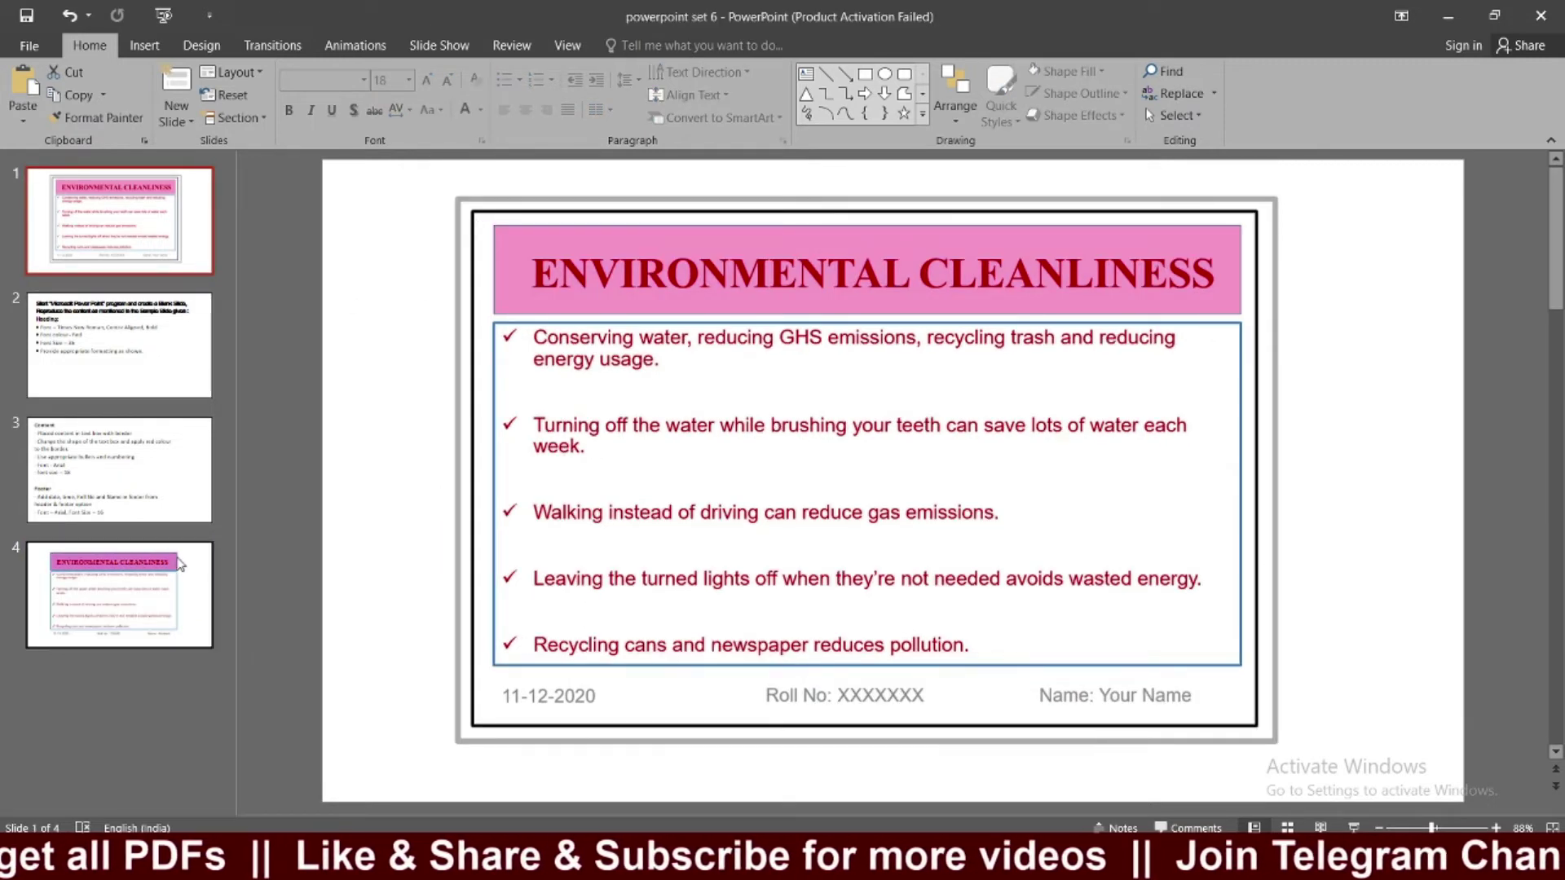
{"action": "left_click", "coordinate": [158, 617]}
Redraw the rectangle around the title, bullets and footers and adjust it to fit.
{"action": "left_click", "coordinate": [421, 542]}
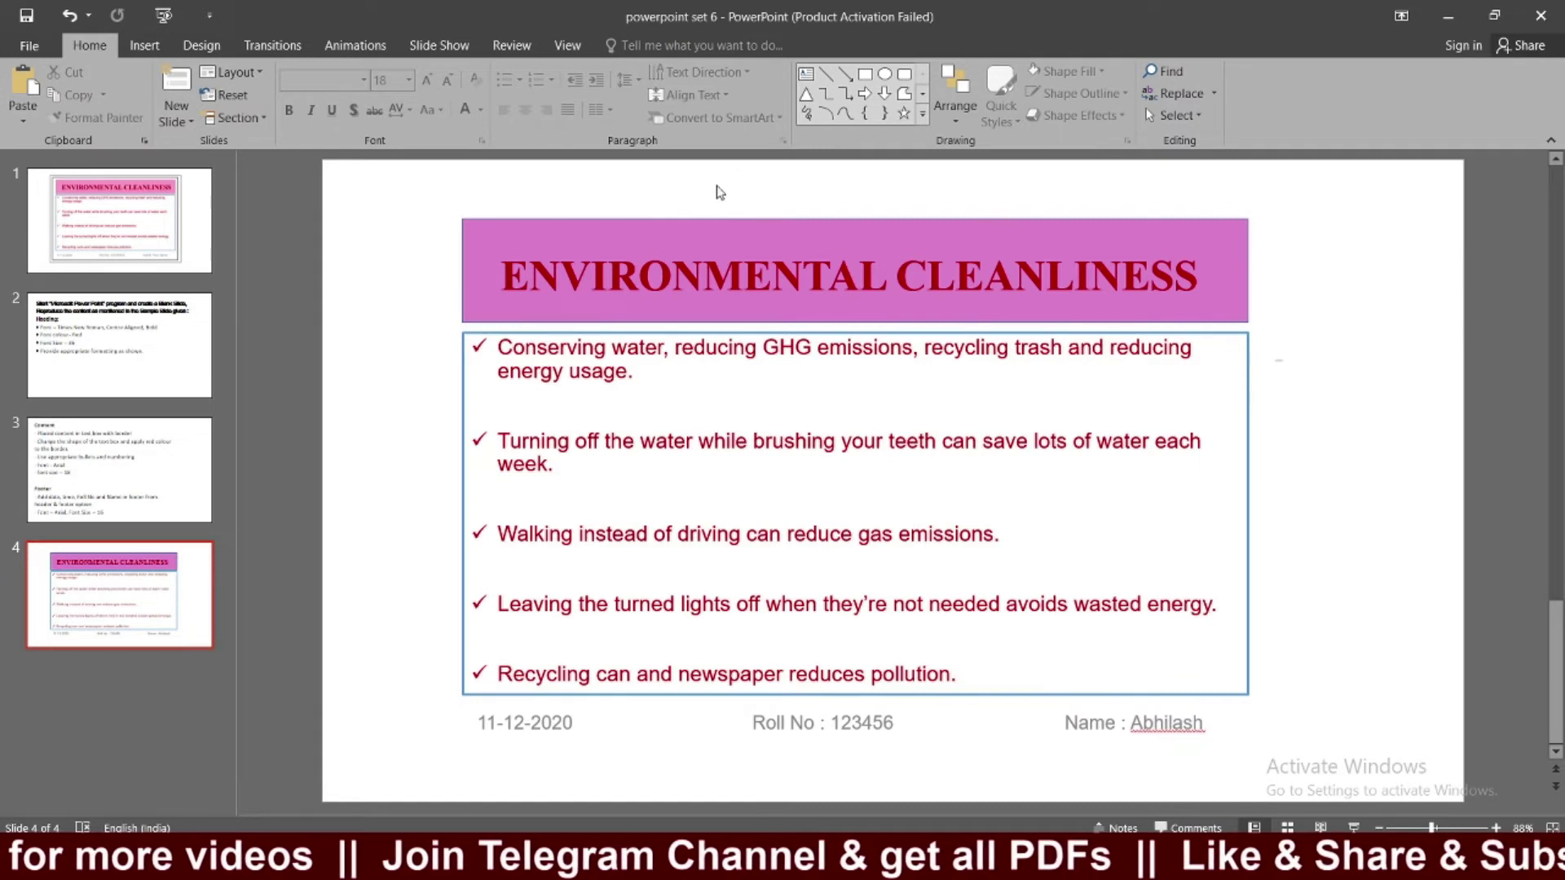
{"action": "left_click_drag", "start_coordinate": [447, 207], "coordinate": [1260, 752]}
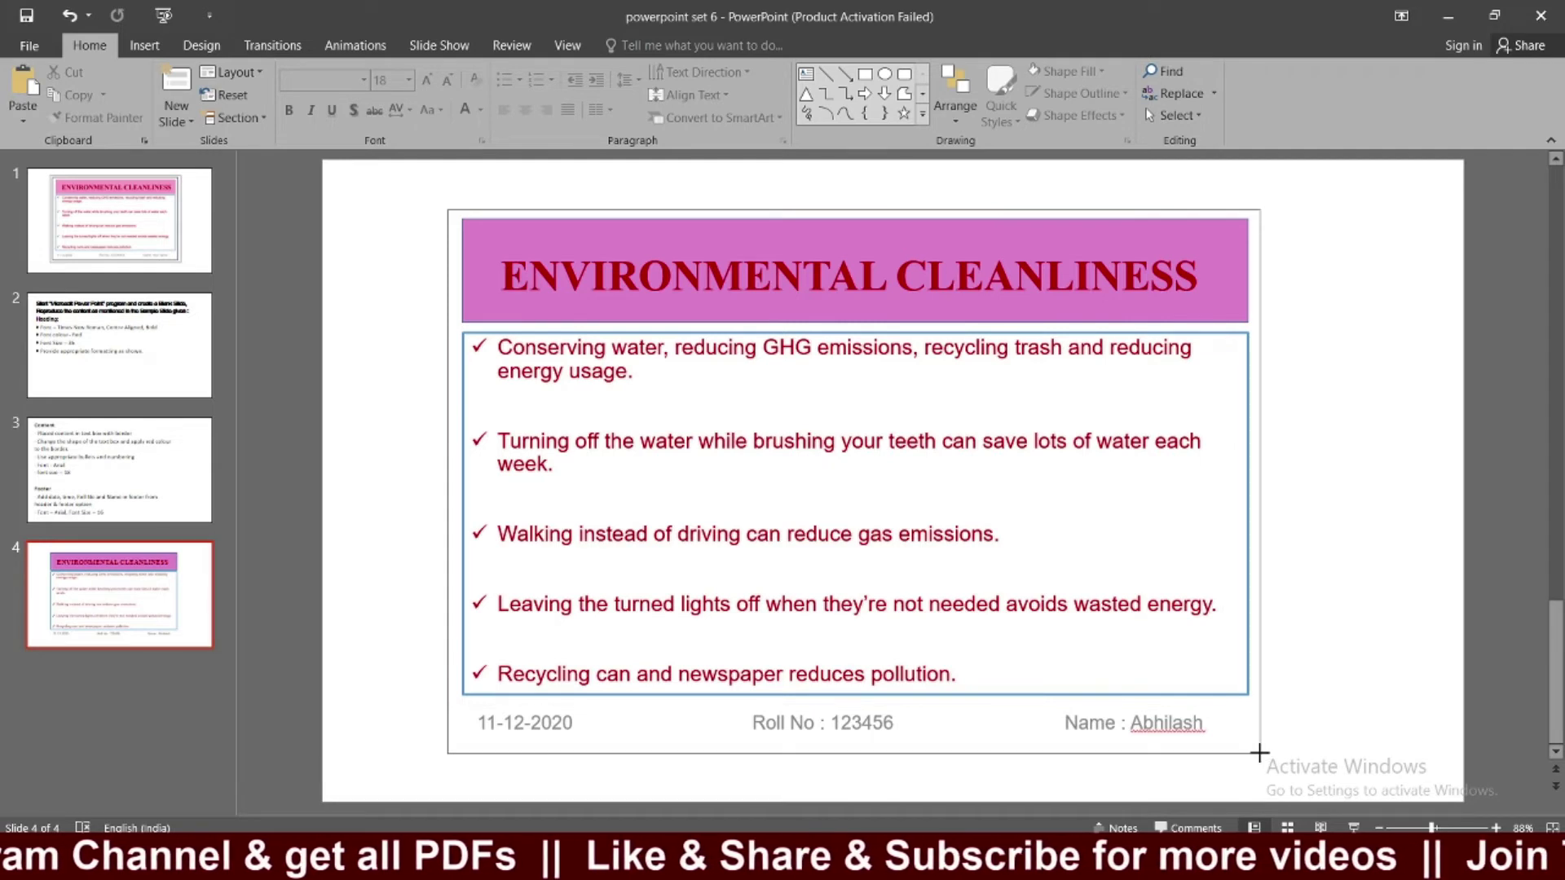
{"action": "left_click_drag", "start_coordinate": [1259, 754], "coordinate": [1265, 751]}
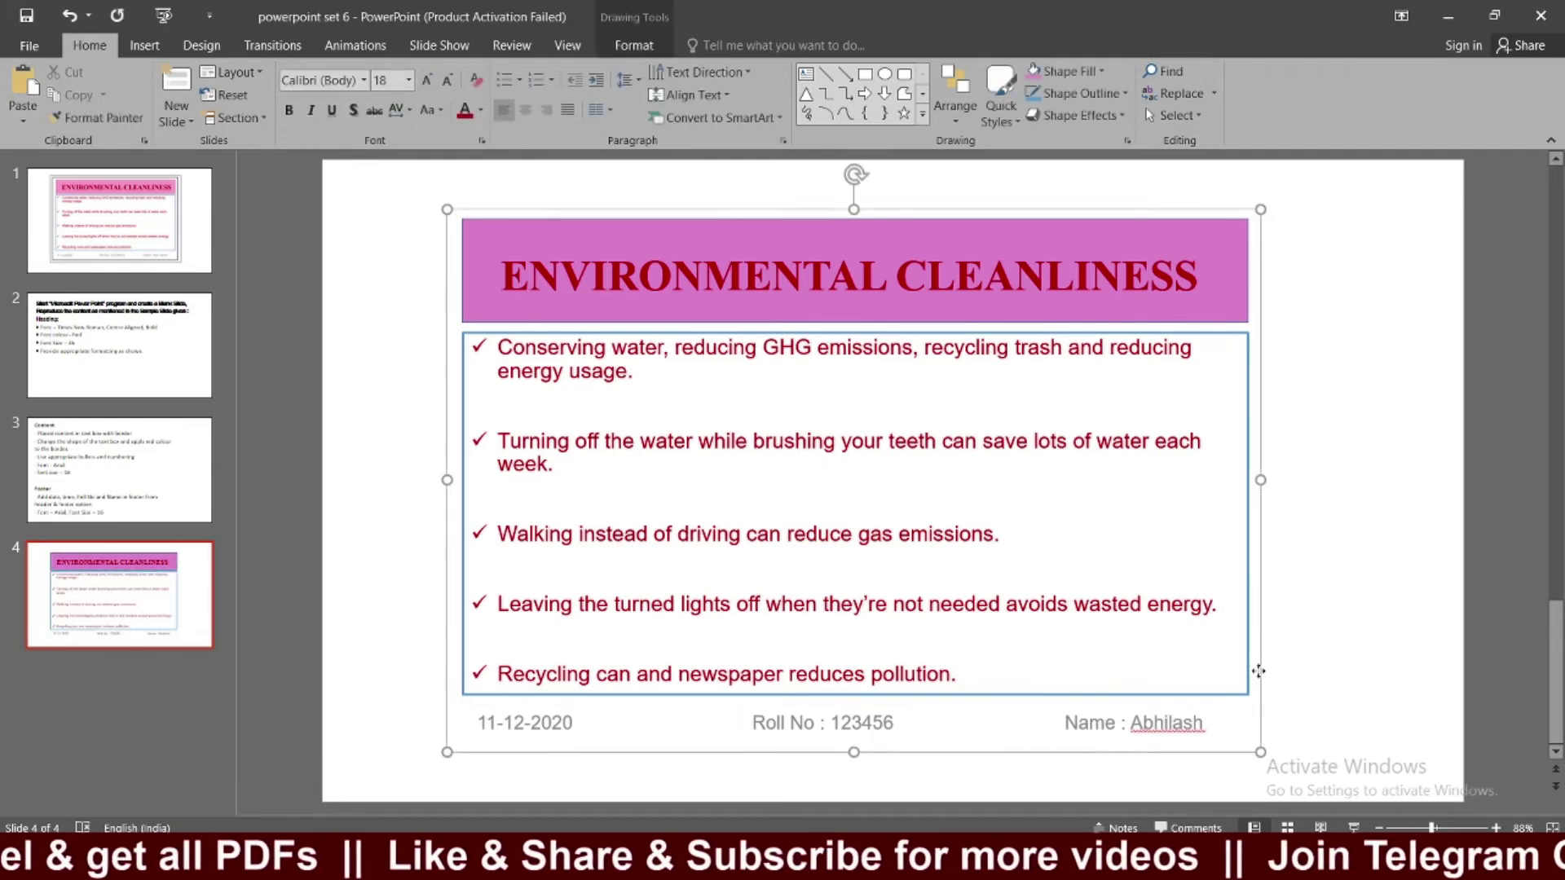
{"action": "left_click_drag", "start_coordinate": [1263, 670], "coordinate": [1259, 669]}
{"action": "left_click_drag", "start_coordinate": [850, 747], "coordinate": [857, 746]}
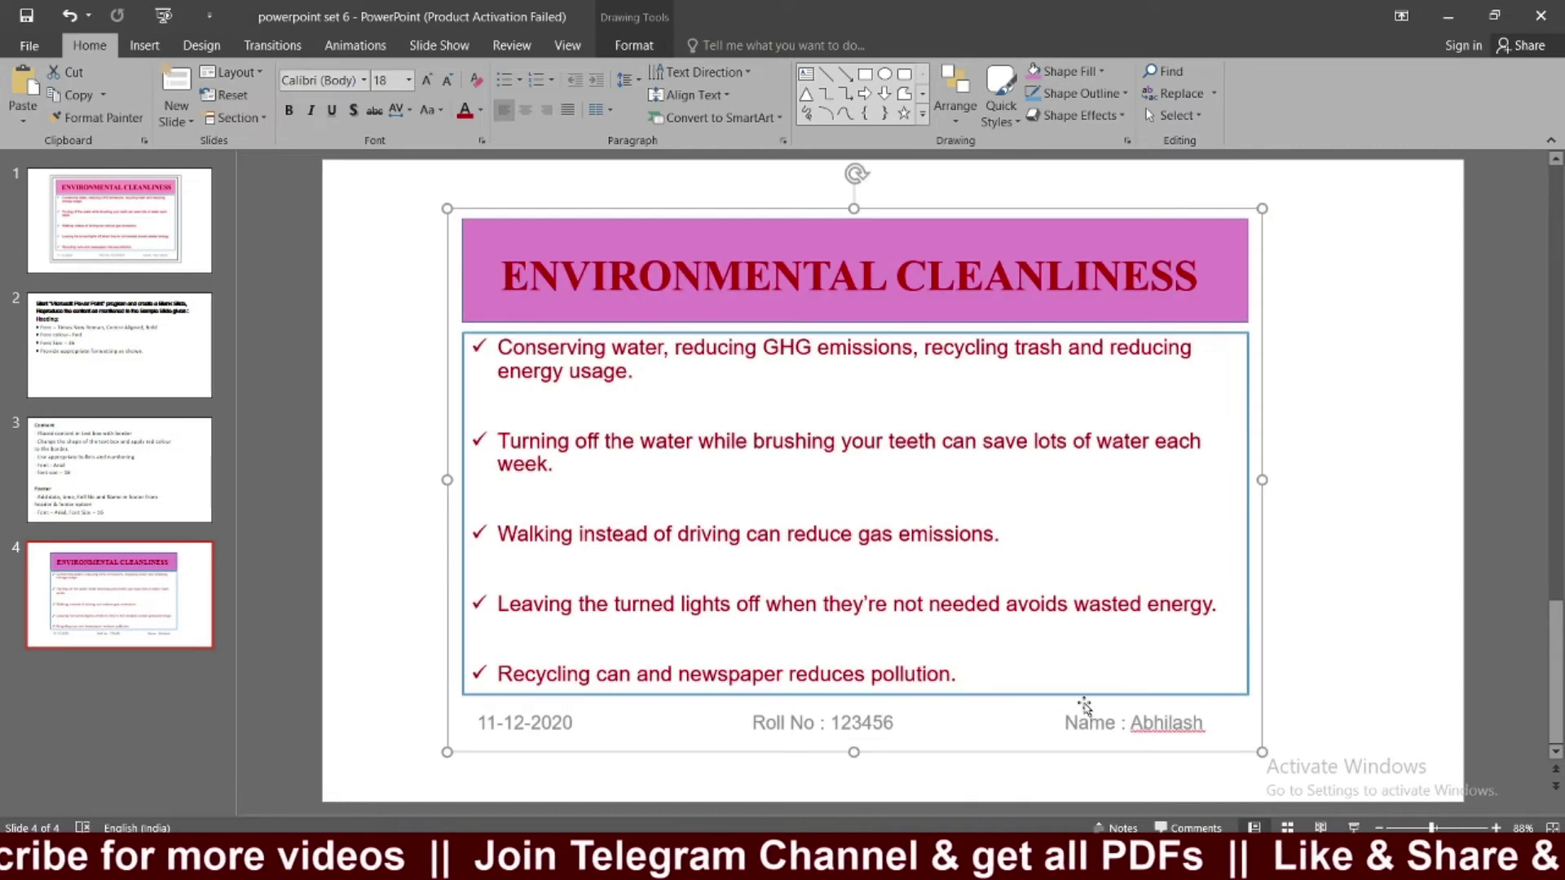
{"action": "left_click_drag", "start_coordinate": [1263, 752], "coordinate": [1270, 746]}
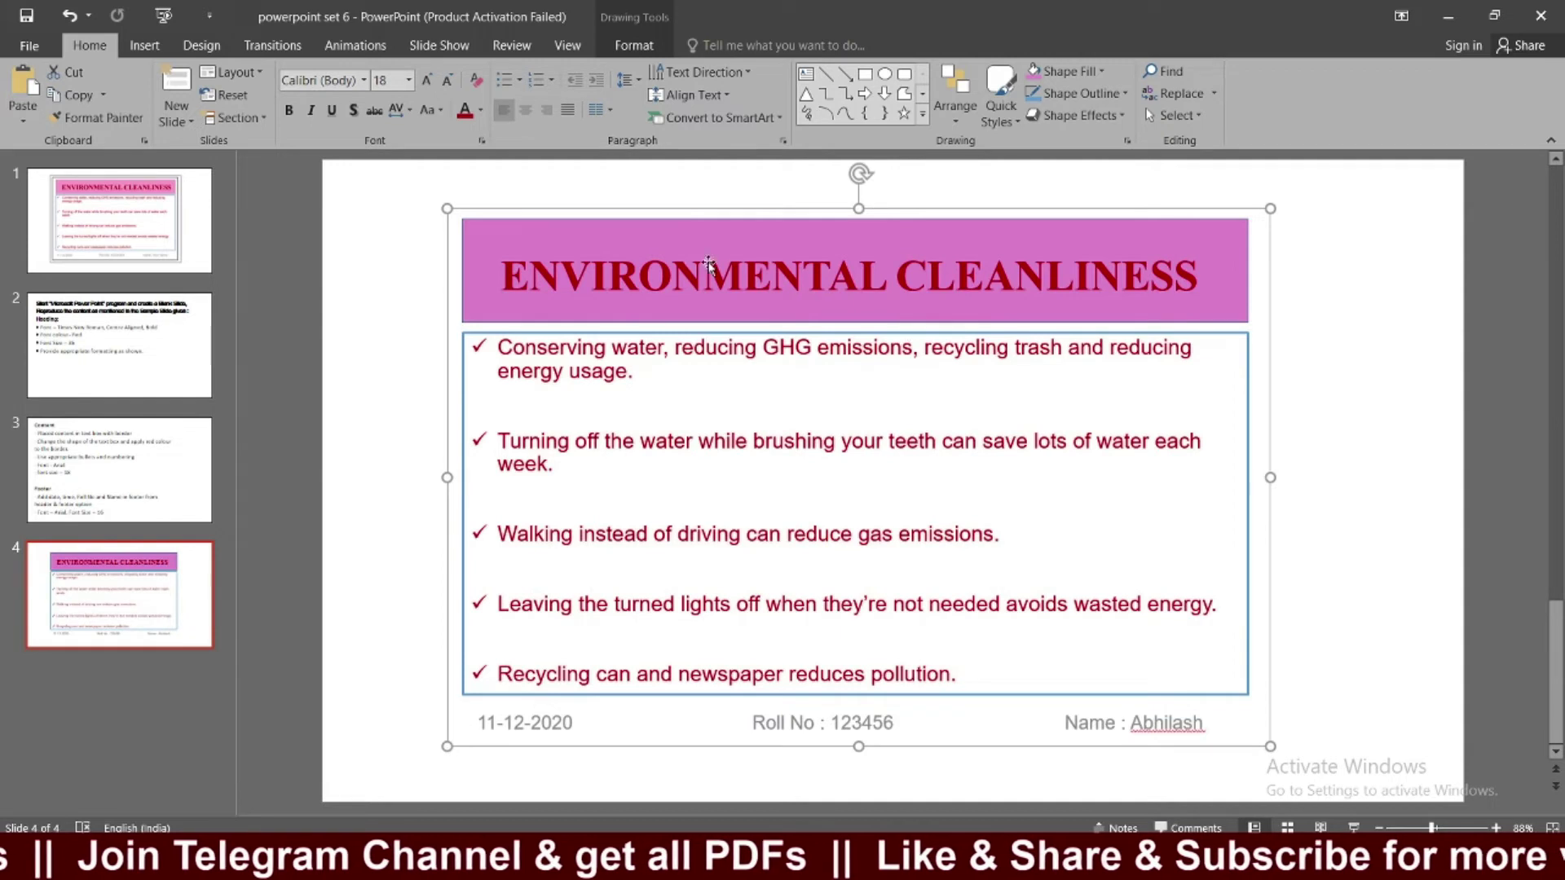
Give the border rectangle a black 3 pt outline and compare with reference slide 1.
{"action": "left_click", "coordinate": [638, 59]}
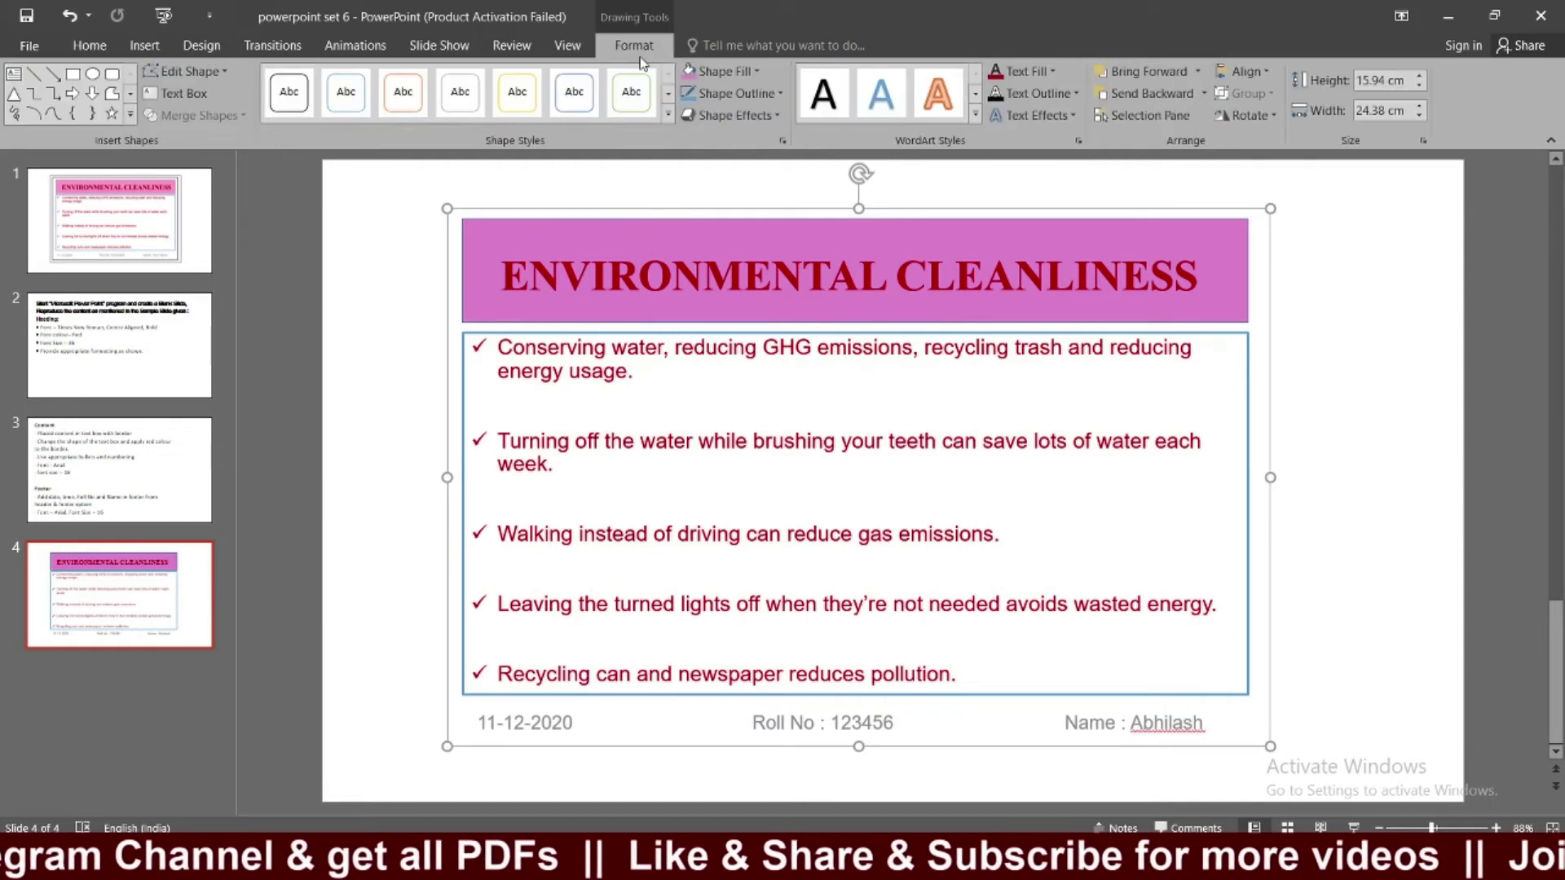
{"action": "left_click", "coordinate": [745, 96]}
{"action": "left_click", "coordinate": [705, 138]}
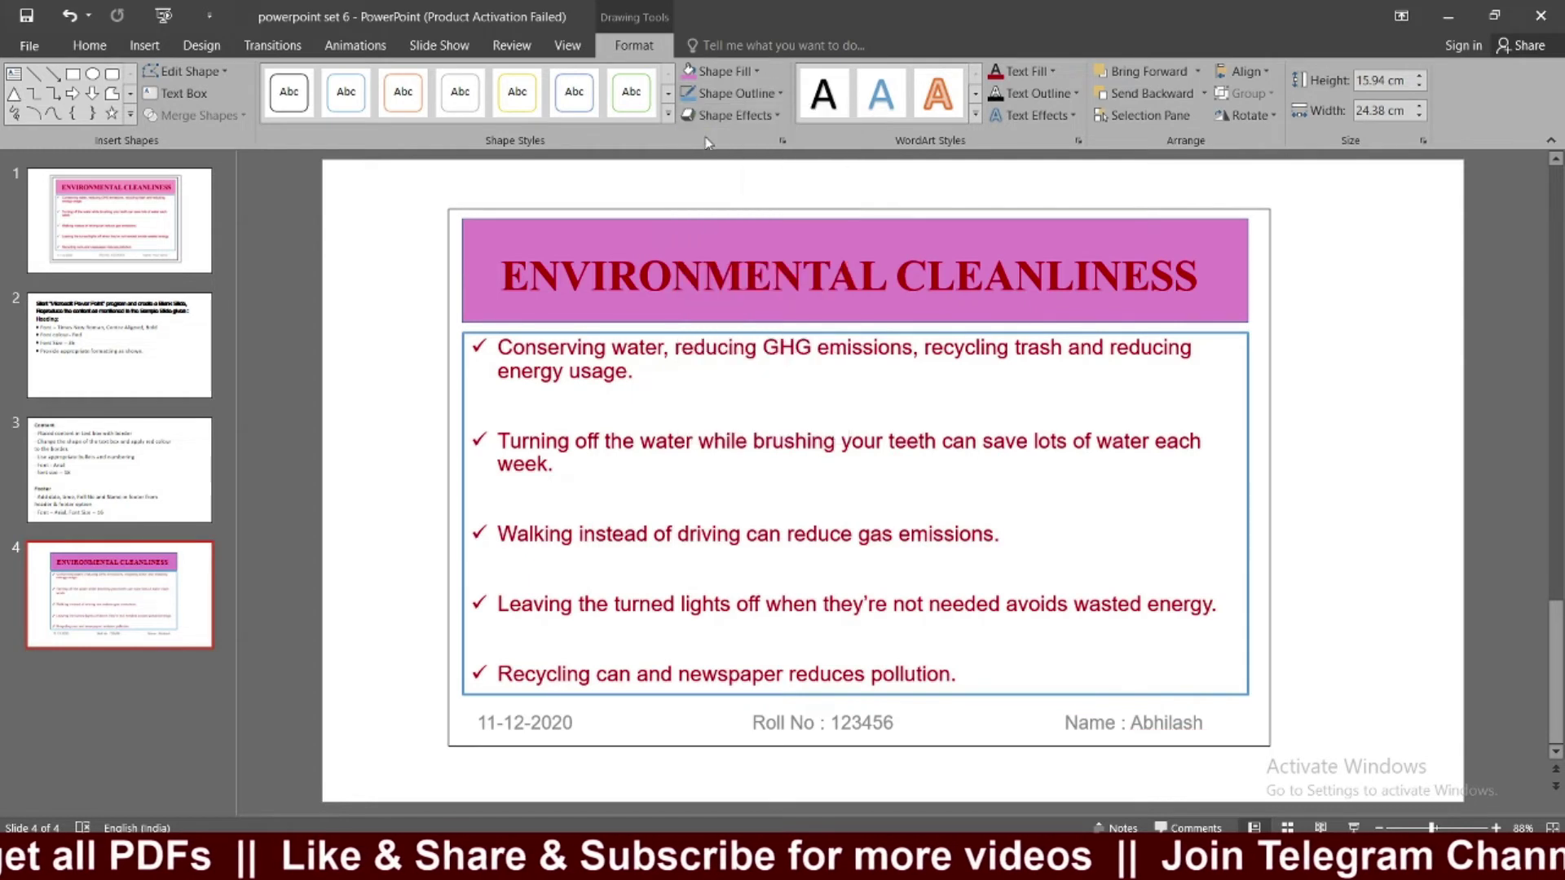
{"action": "left_click", "coordinate": [778, 93]}
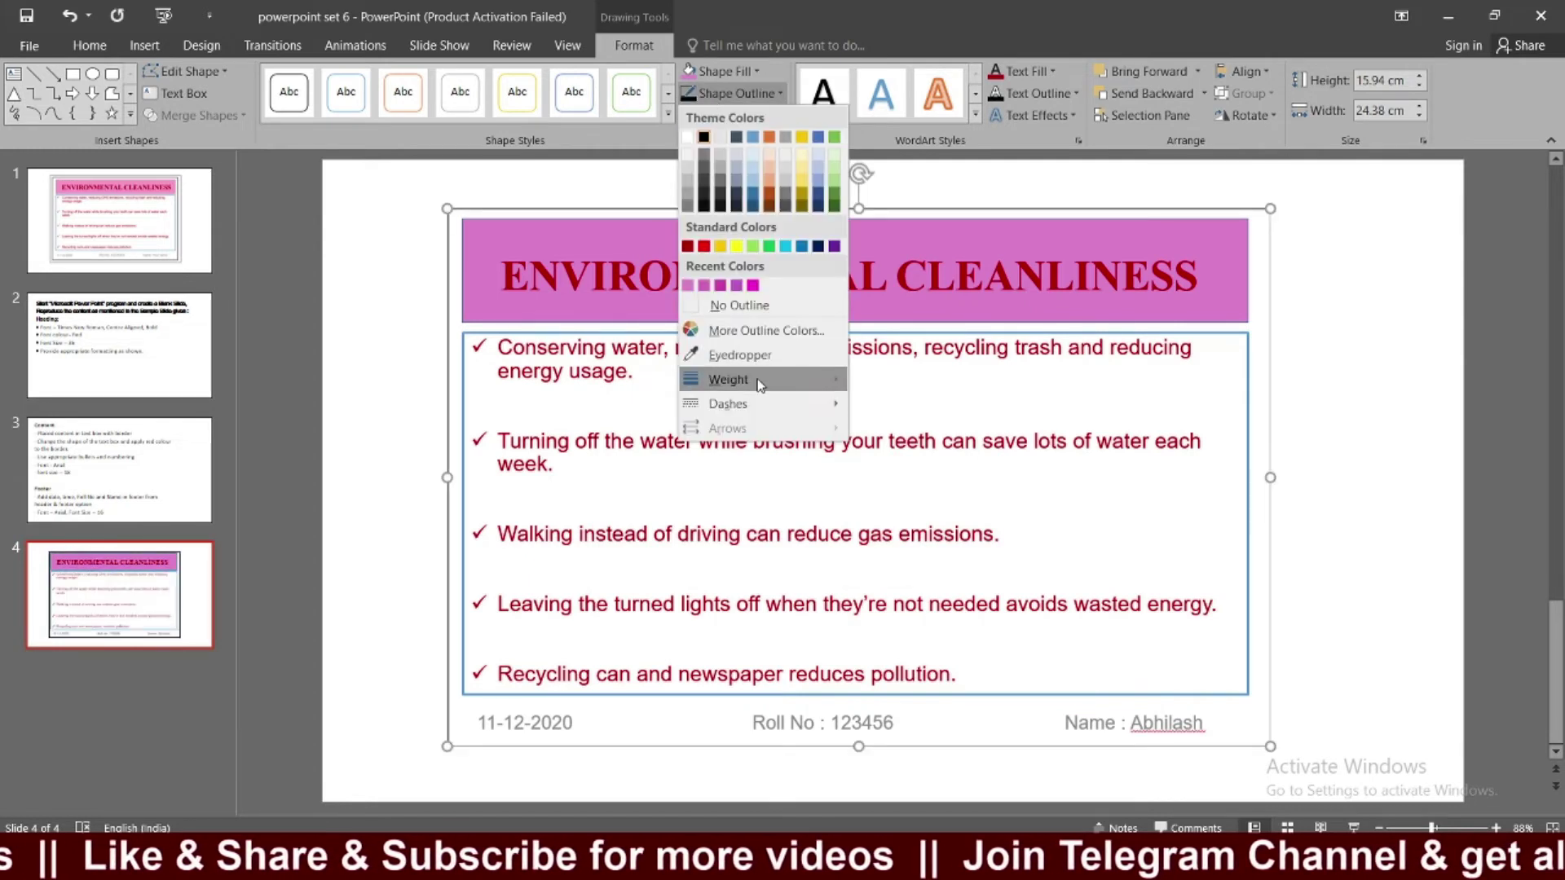
{"action": "mouse_move", "coordinate": [728, 379]}
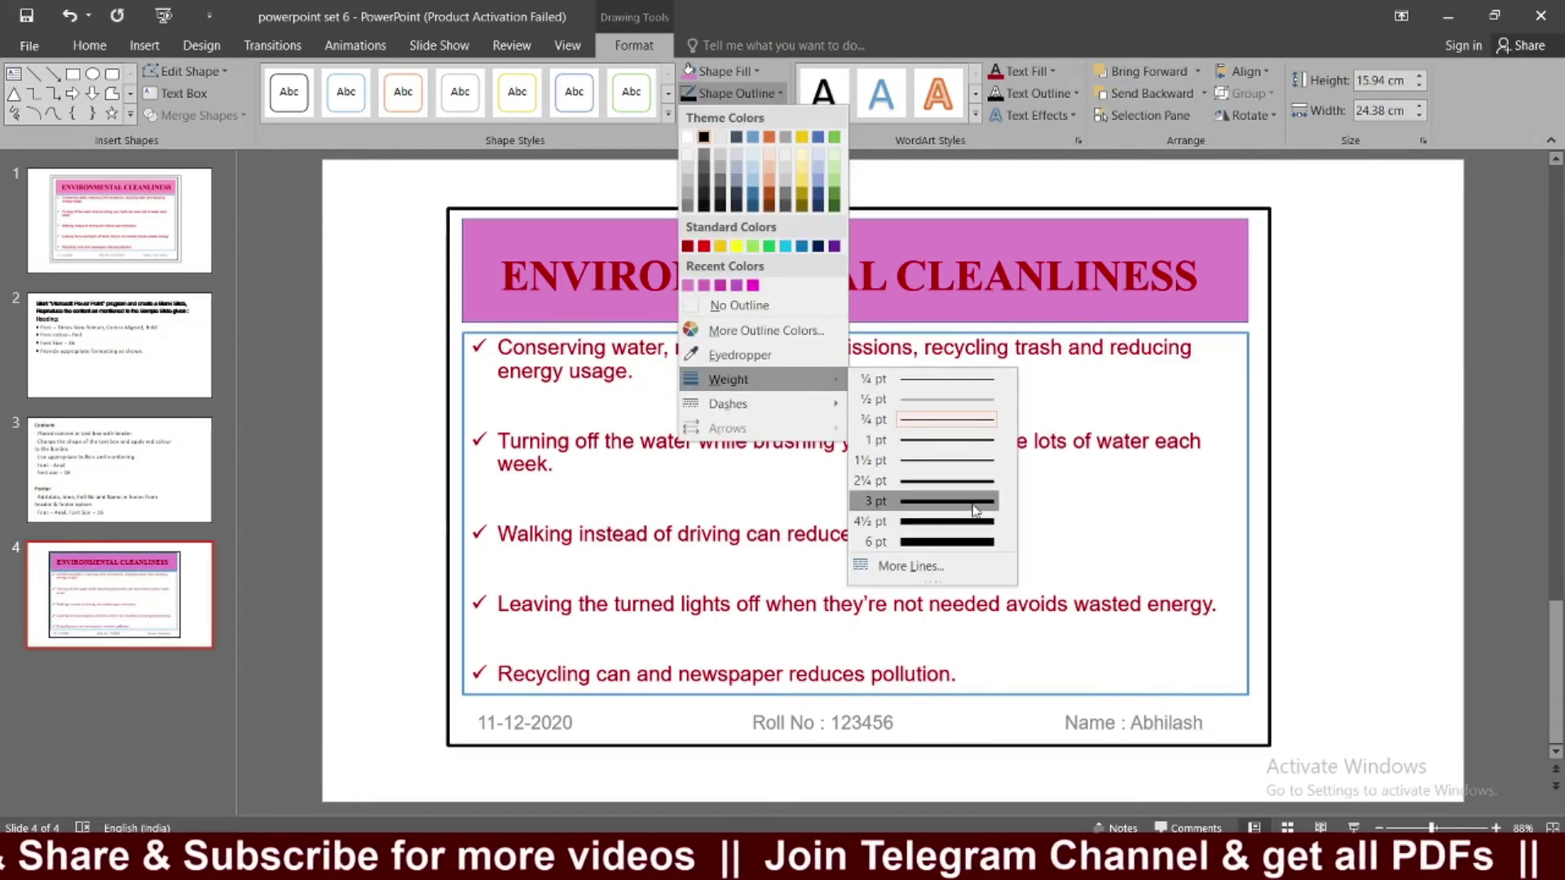
{"action": "left_click", "coordinate": [976, 510]}
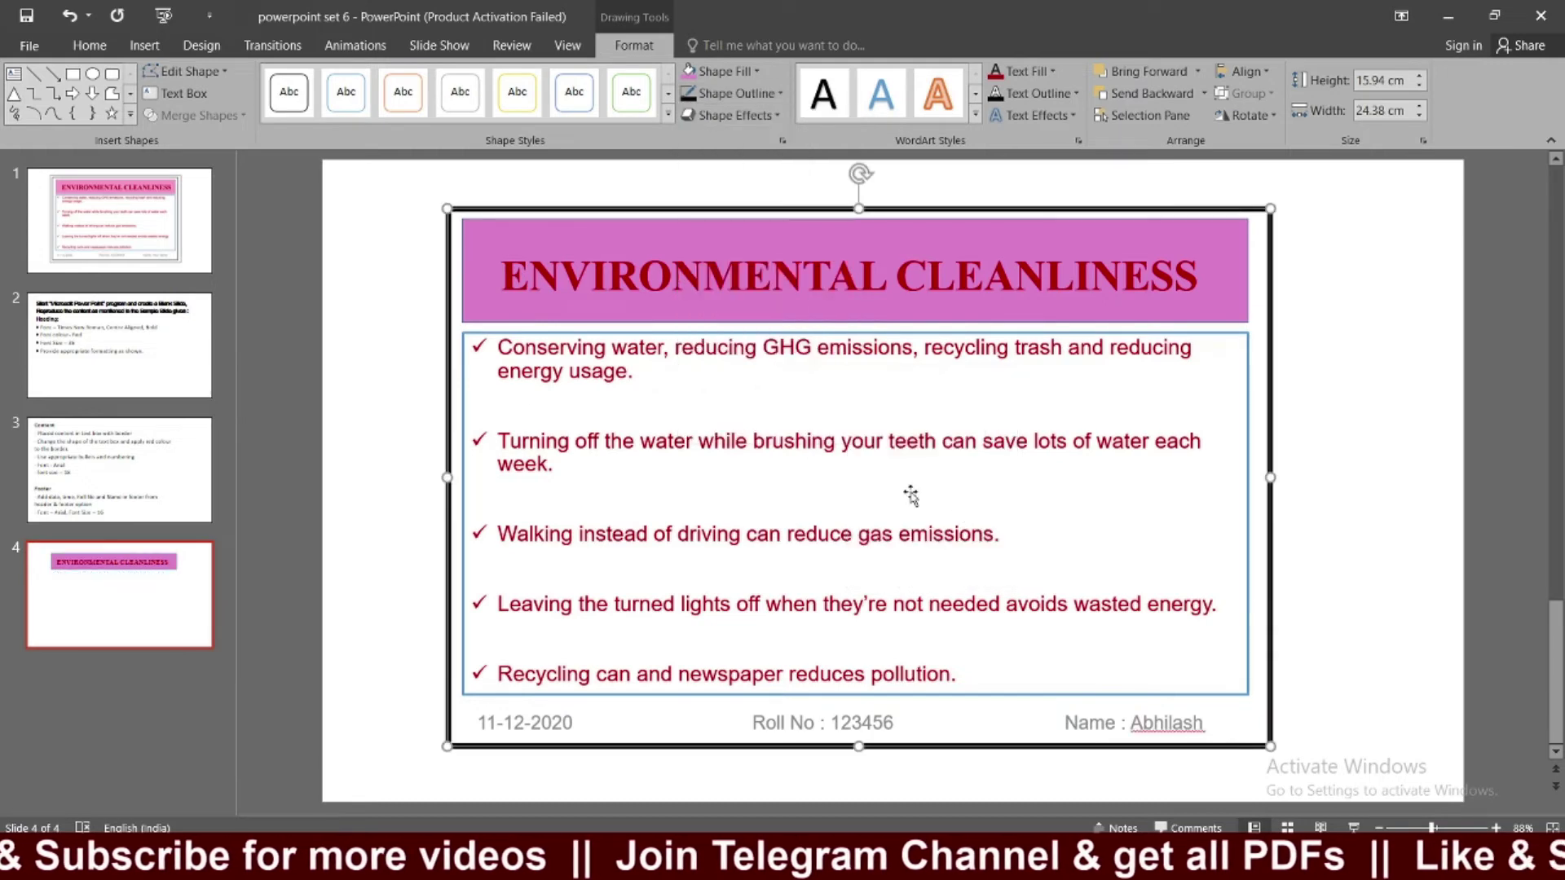
{"action": "left_click", "coordinate": [384, 342]}
{"action": "left_click", "coordinate": [111, 237]}
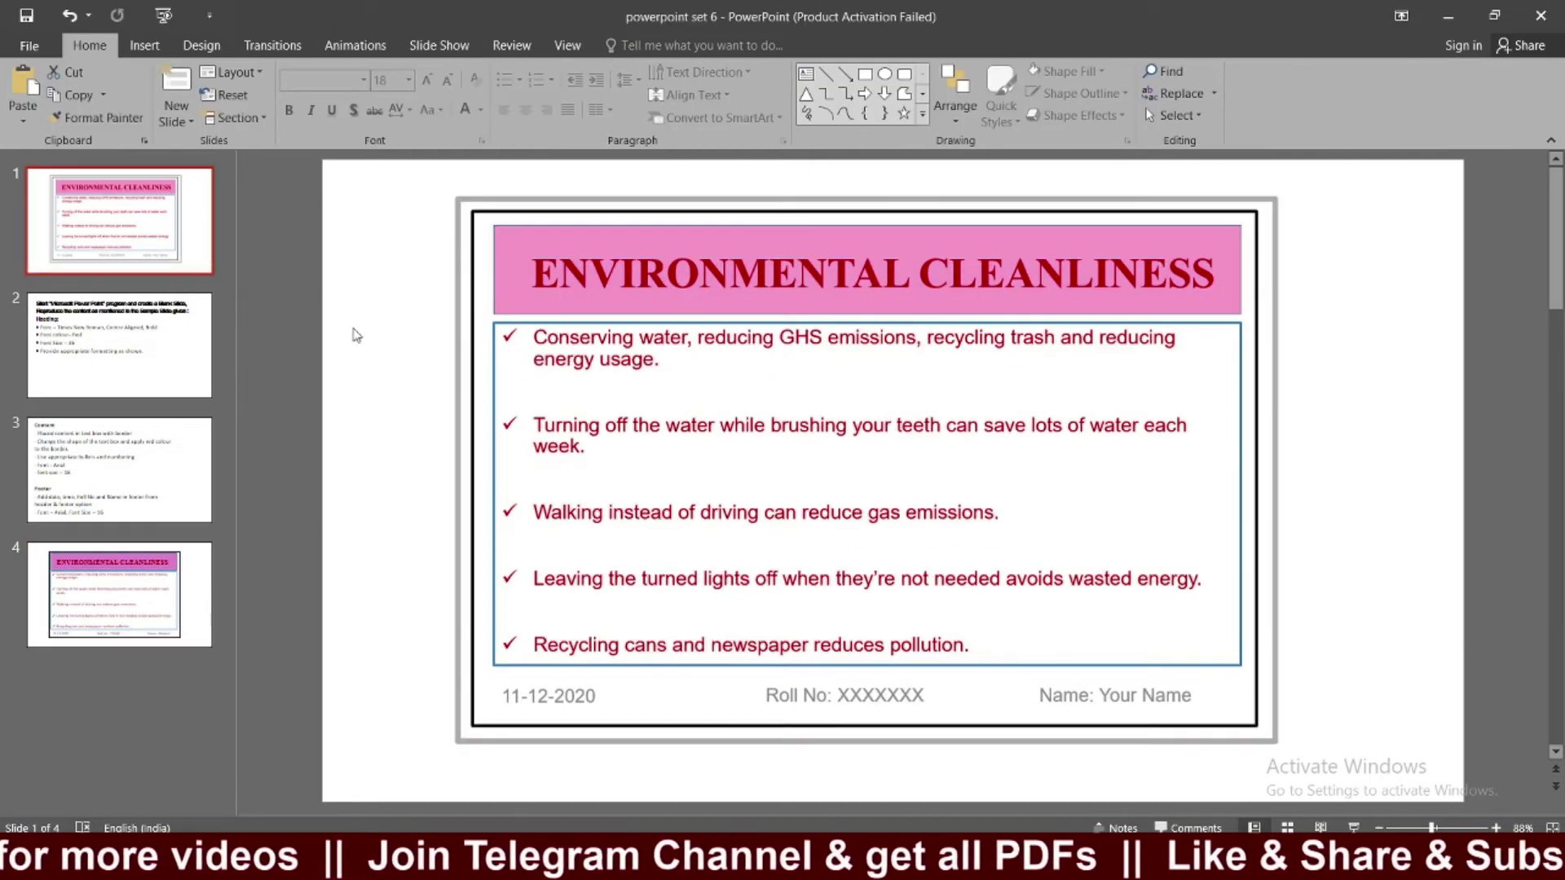
{"action": "left_click", "coordinate": [92, 614]}
Change the border rectangle's outline weight and compare with slide 1 again.
{"action": "left_click", "coordinate": [448, 424]}
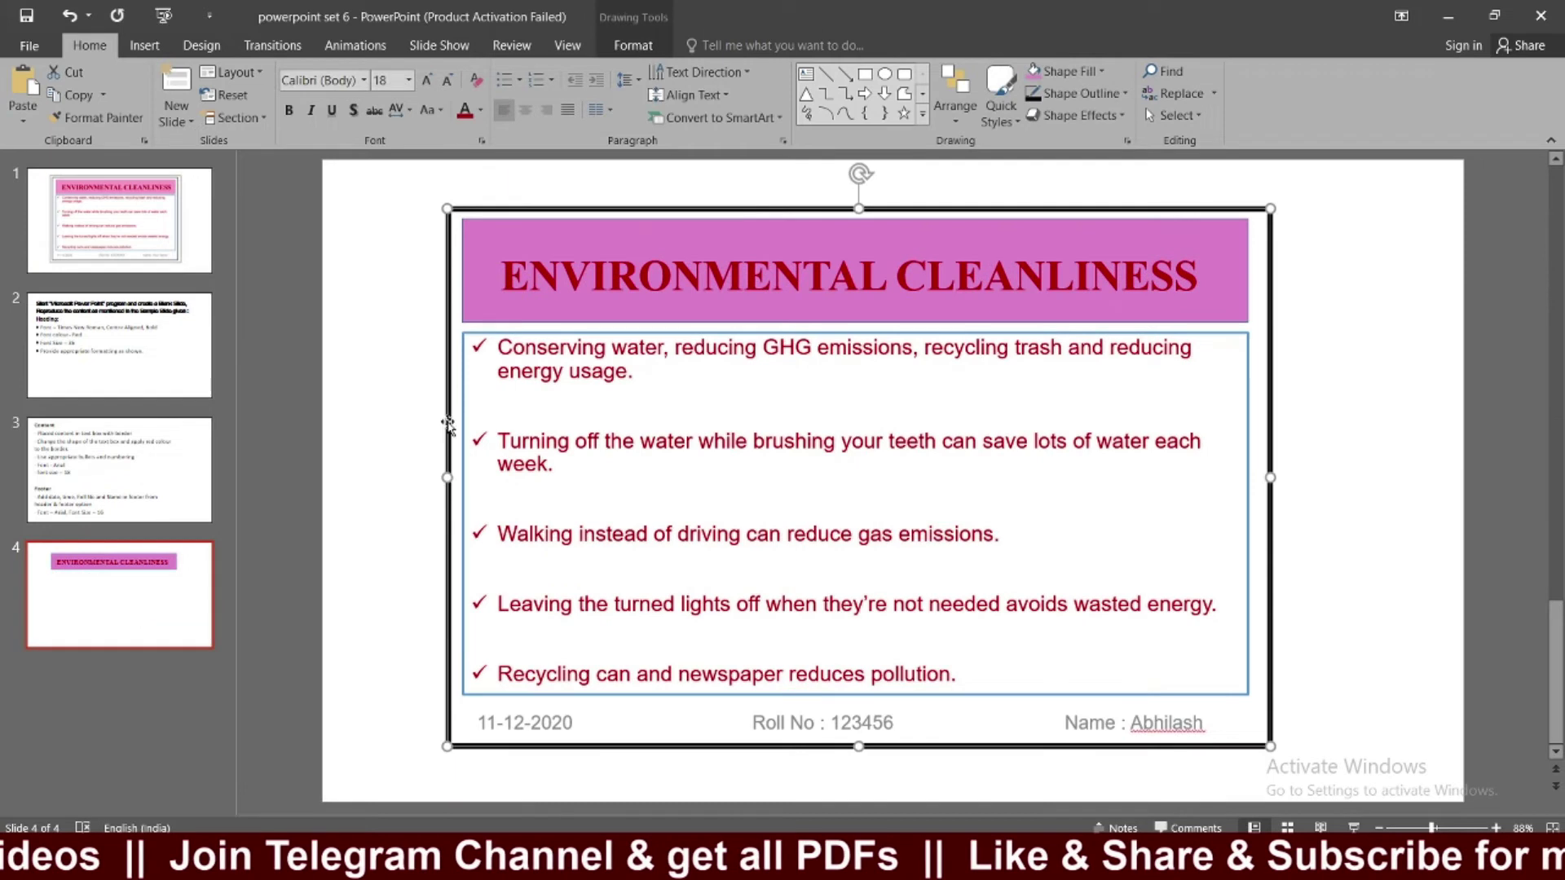
{"action": "left_click", "coordinate": [633, 45]}
{"action": "left_click", "coordinate": [730, 93]}
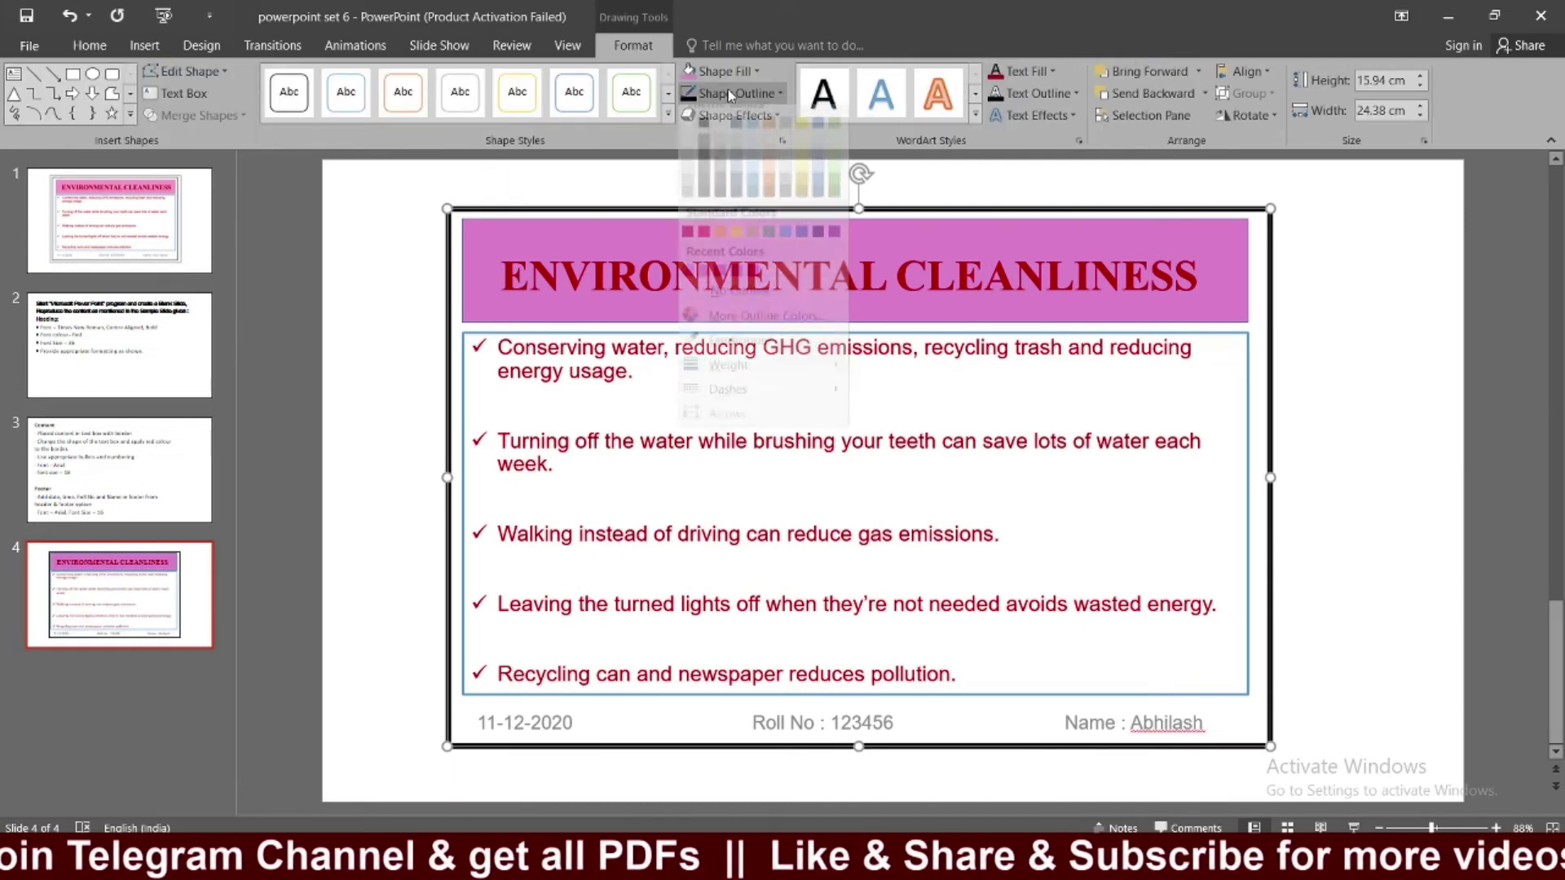
{"action": "mouse_move", "coordinate": [728, 379]}
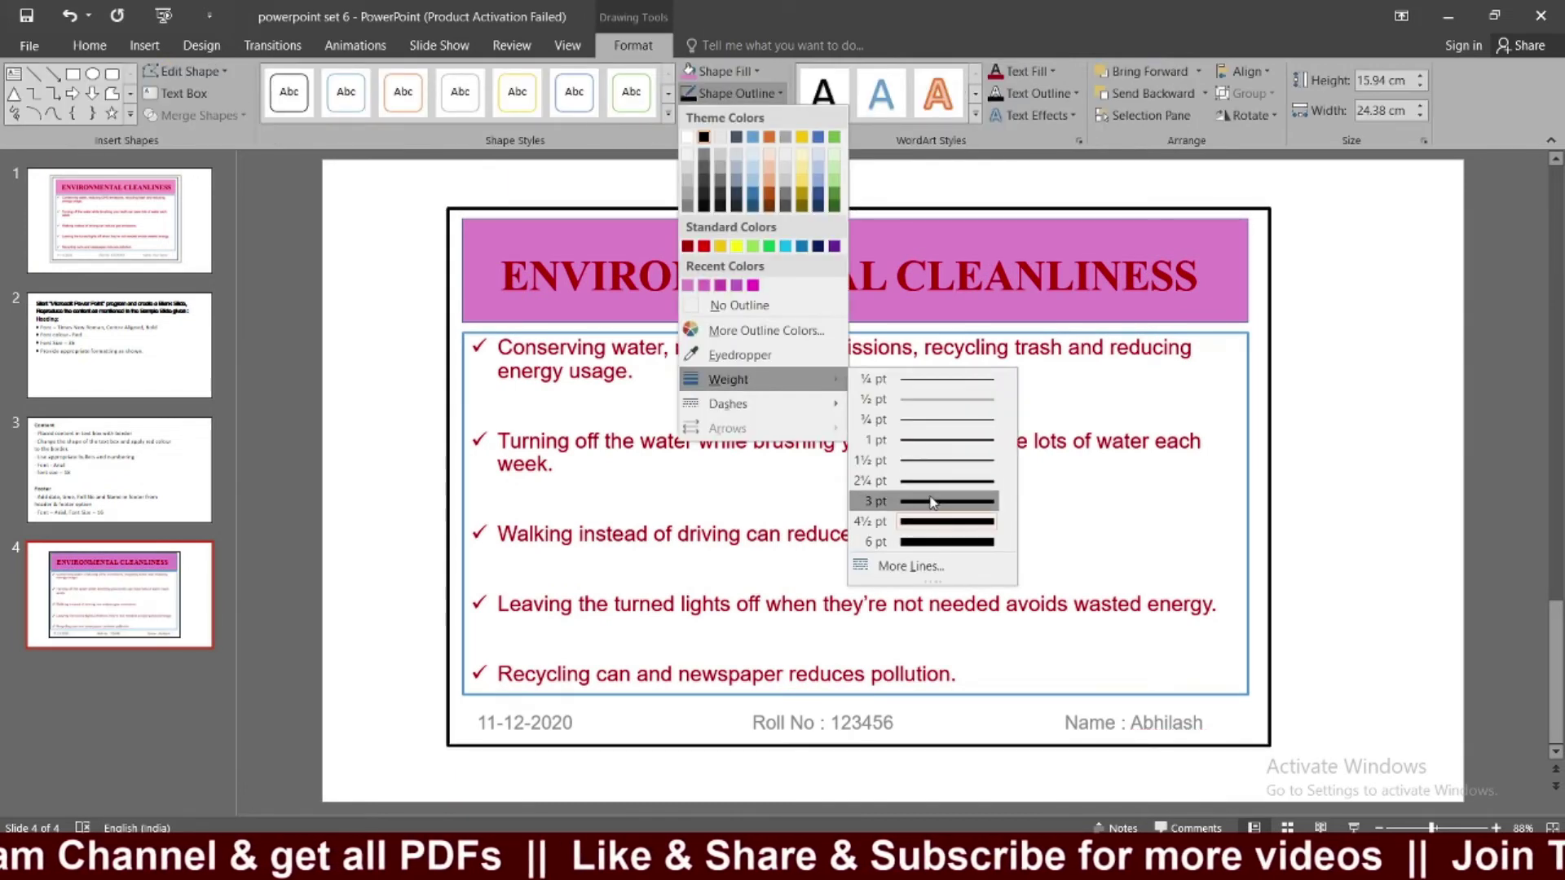
{"action": "left_click", "coordinate": [929, 480]}
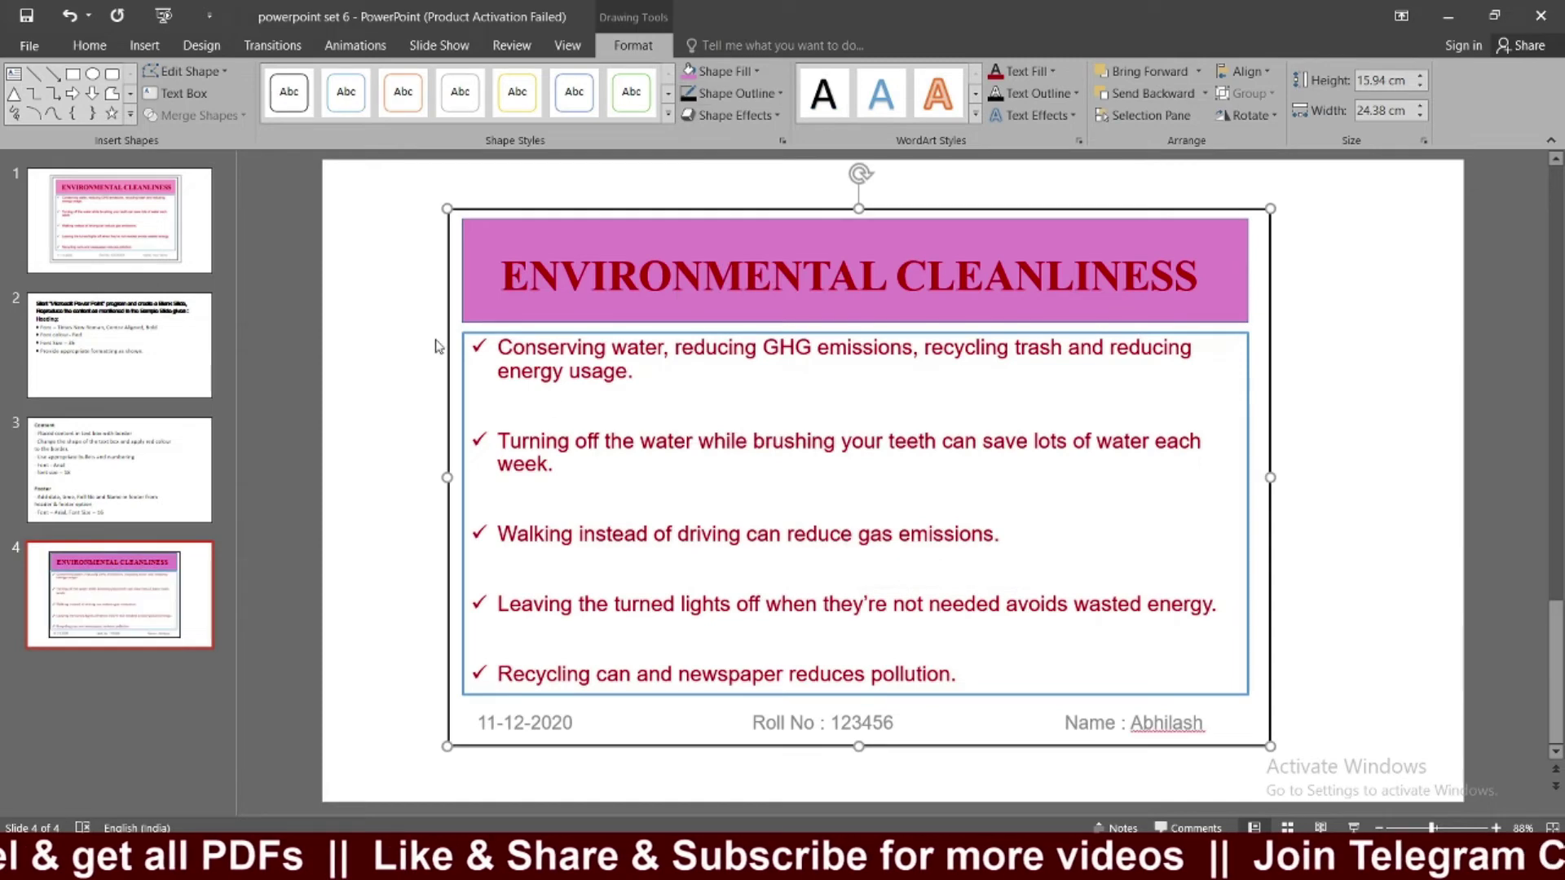
{"action": "left_click", "coordinate": [437, 346]}
{"action": "left_click", "coordinate": [135, 260]}
{"action": "left_click", "coordinate": [91, 551]}
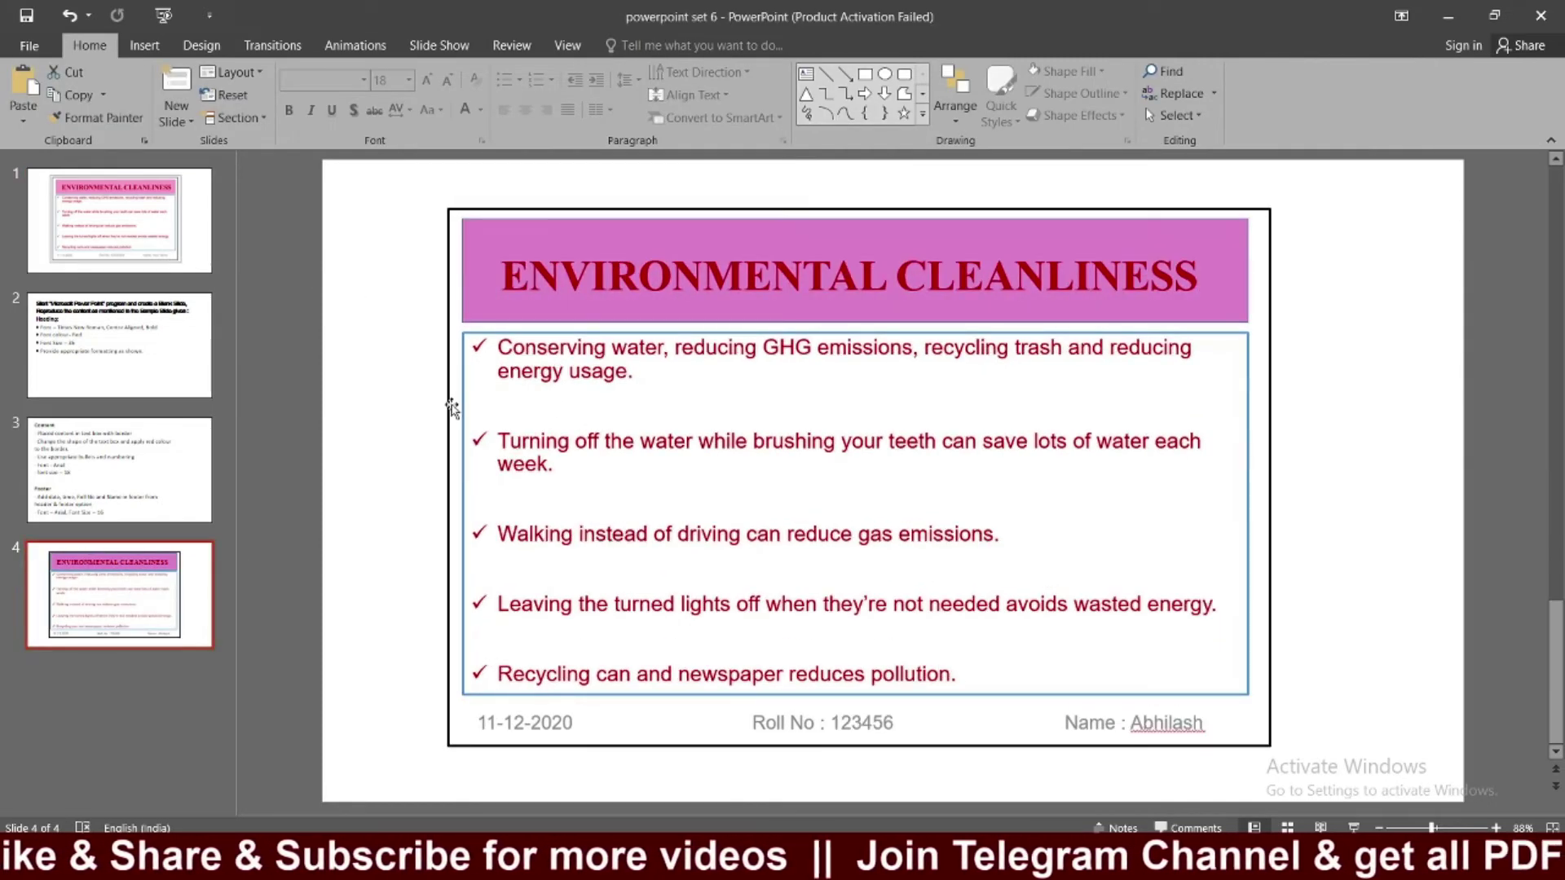
Set the border to 4½ pt, check slide 3's requirements, and reselect the box.
{"action": "left_click", "coordinate": [448, 289]}
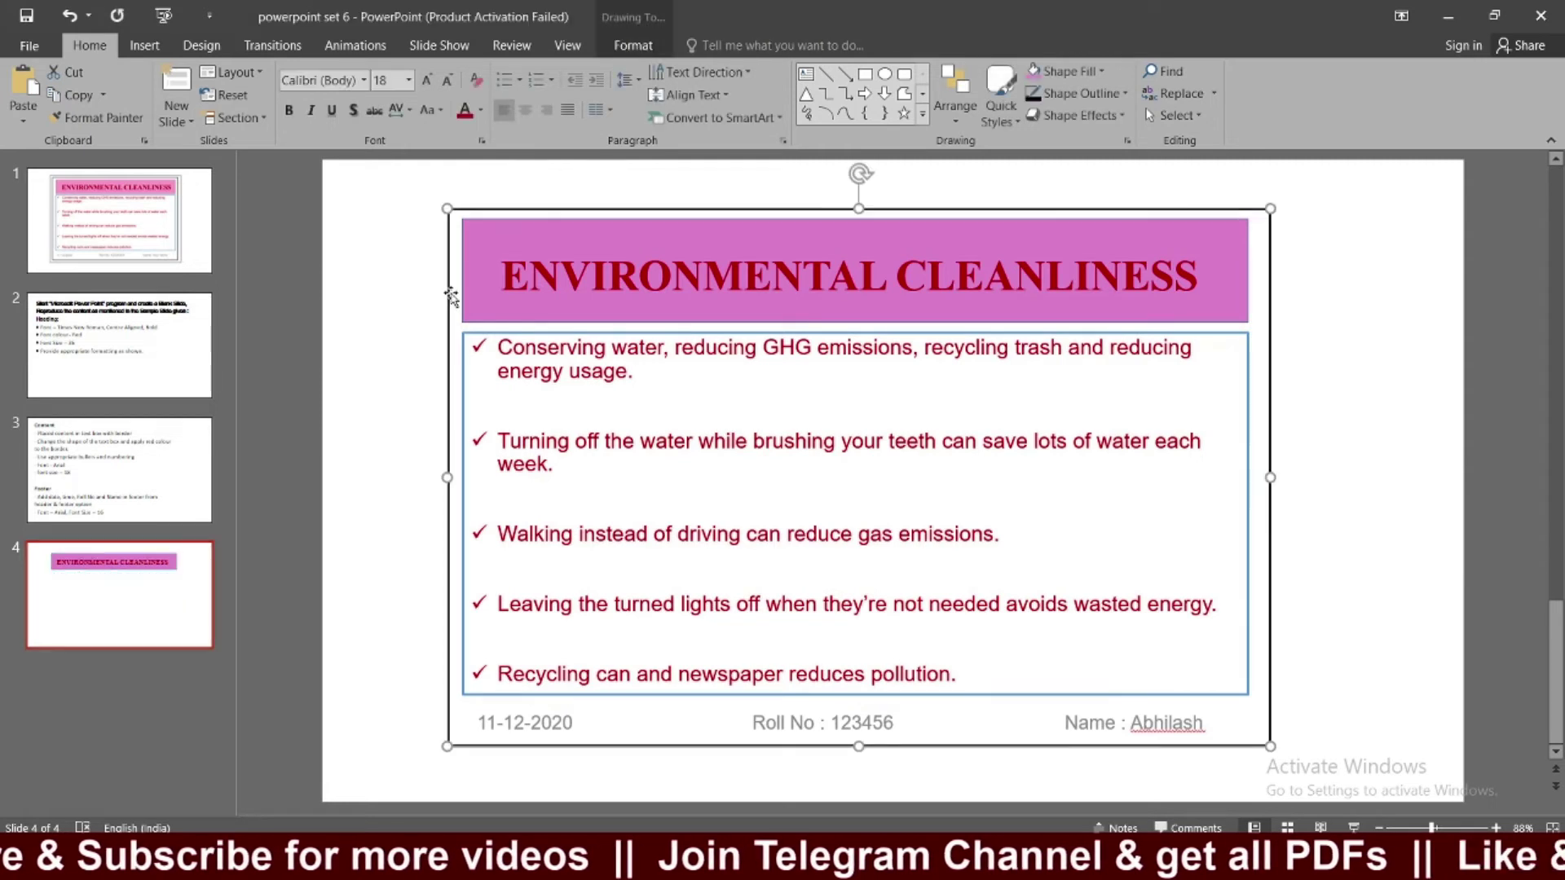
{"action": "left_click", "coordinate": [633, 45]}
{"action": "left_click", "coordinate": [758, 96]}
{"action": "mouse_move", "coordinate": [729, 379]}
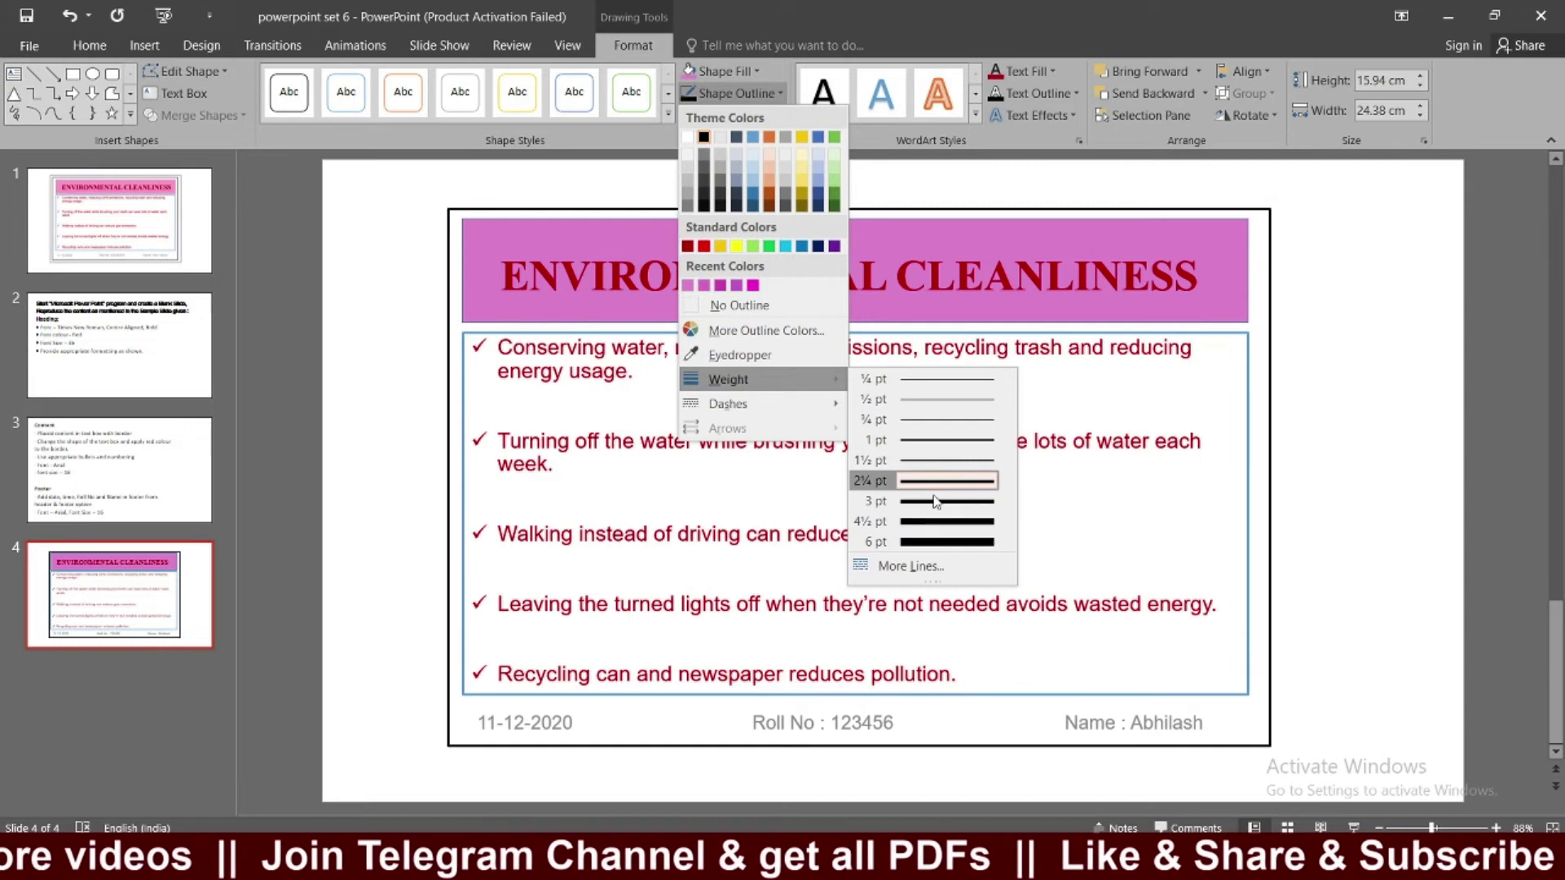
{"action": "left_click", "coordinate": [959, 526]}
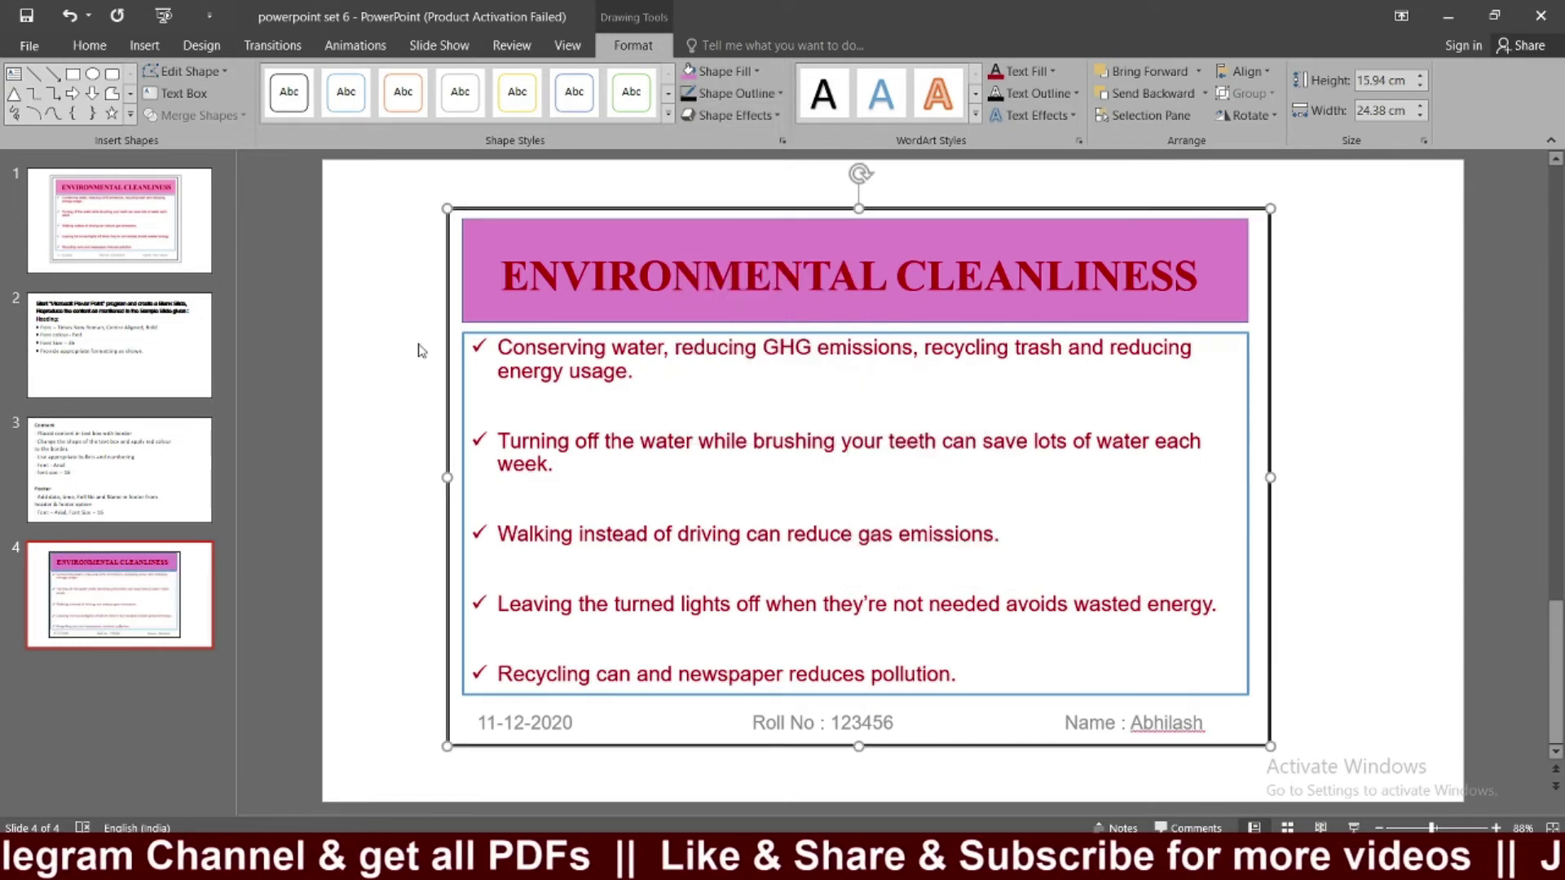
{"action": "left_click", "coordinate": [418, 349]}
{"action": "left_click", "coordinate": [122, 473]}
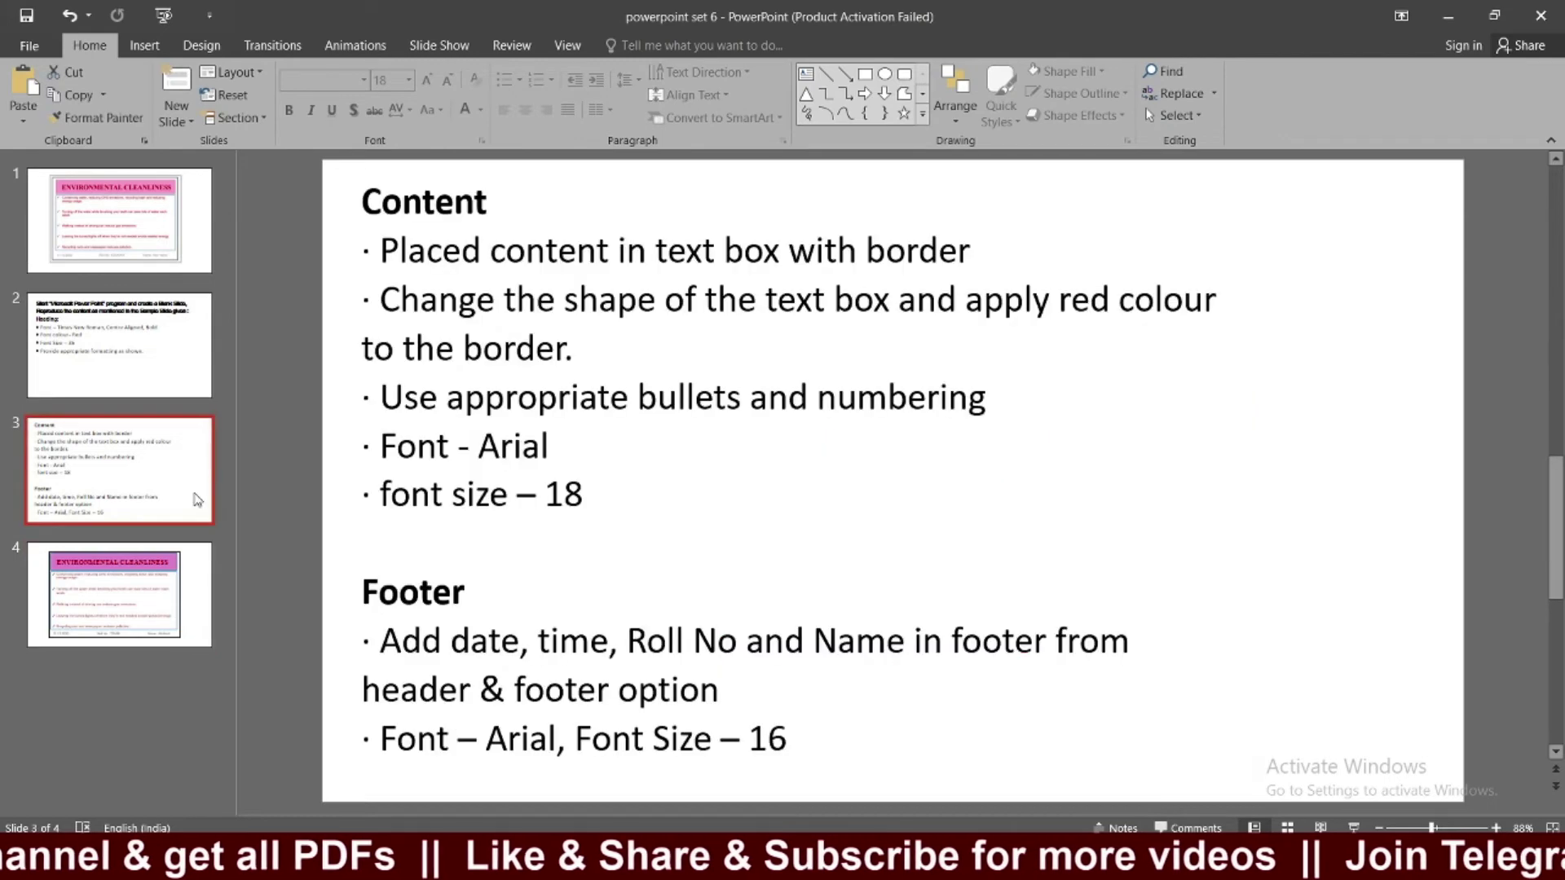
{"action": "left_click", "coordinate": [110, 632]}
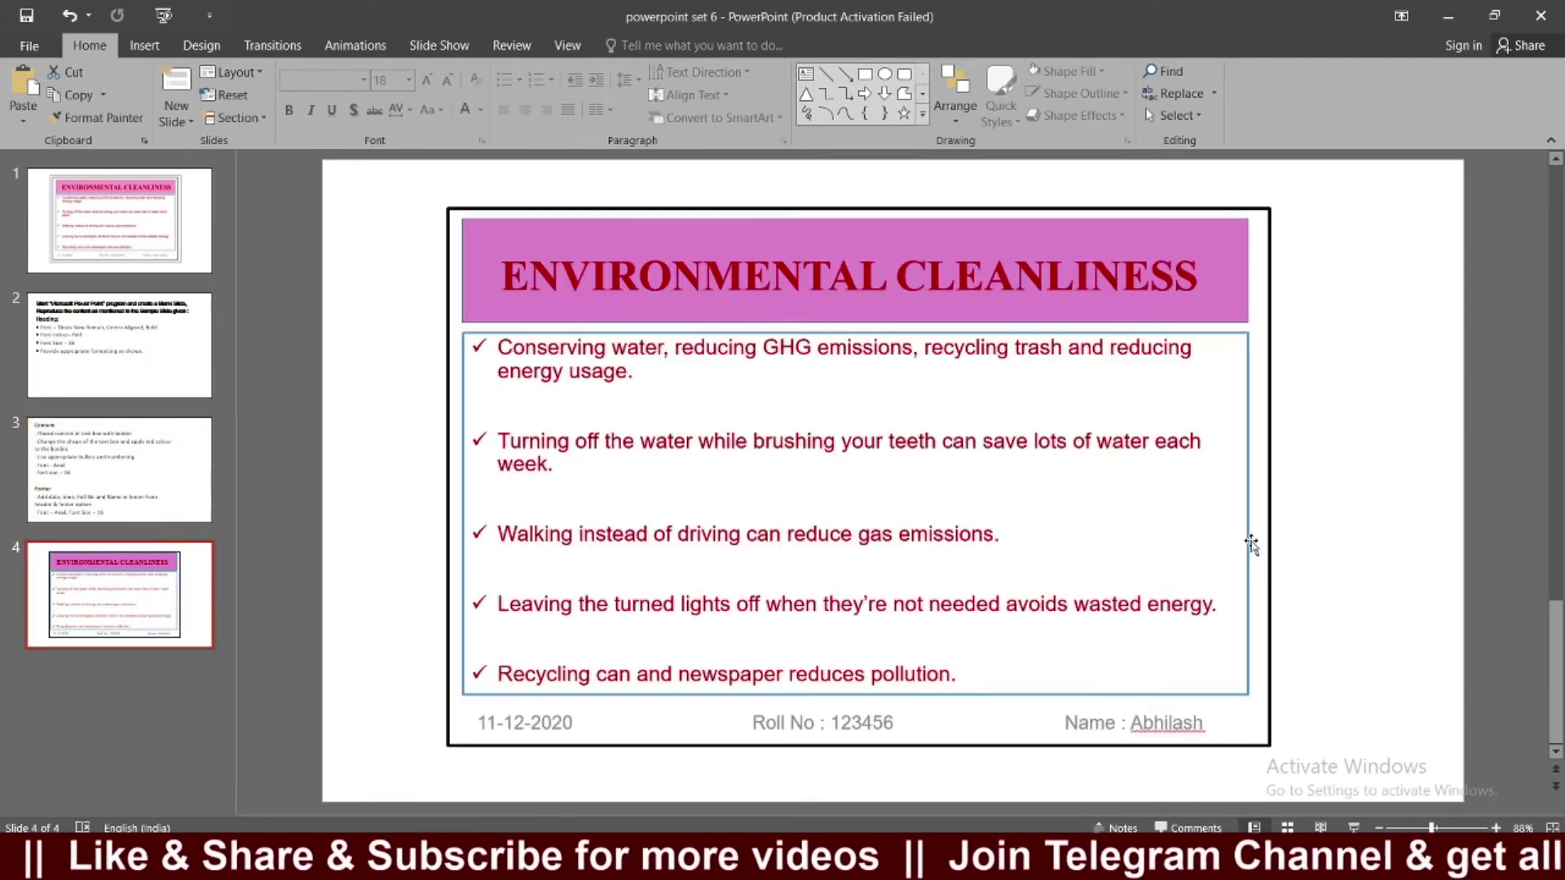
{"action": "left_click", "coordinate": [1271, 709]}
Resize the black-bordered box from its bottom-right corner to enclose the footers, checking slide 1.
{"action": "left_click_drag", "start_coordinate": [1269, 744], "coordinate": [1263, 739]}
{"action": "left_click", "coordinate": [1396, 656]}
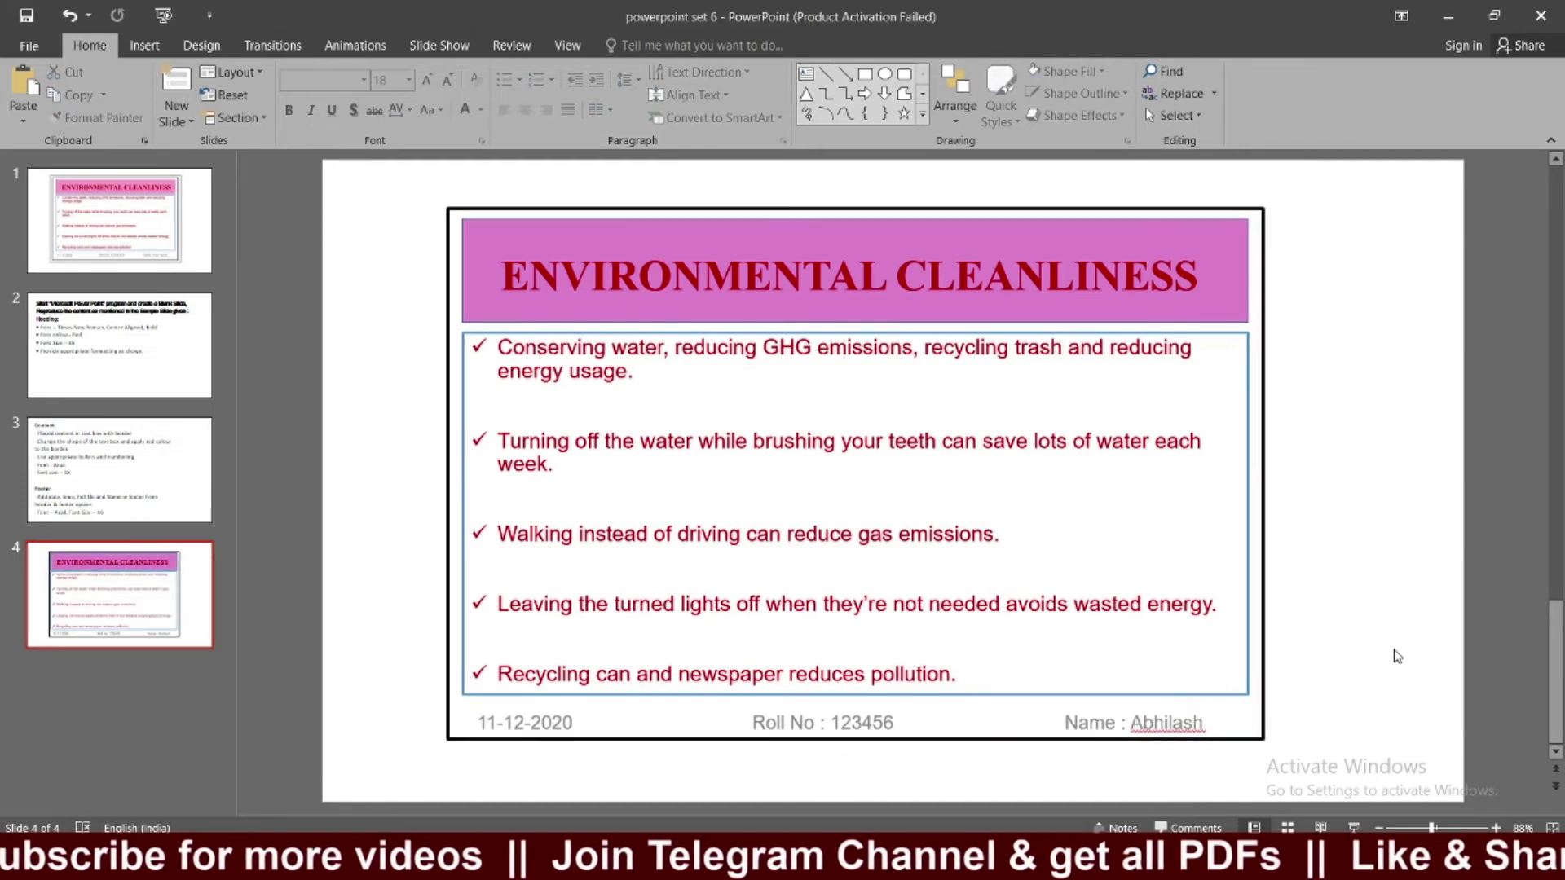
{"action": "left_click", "coordinate": [865, 739]}
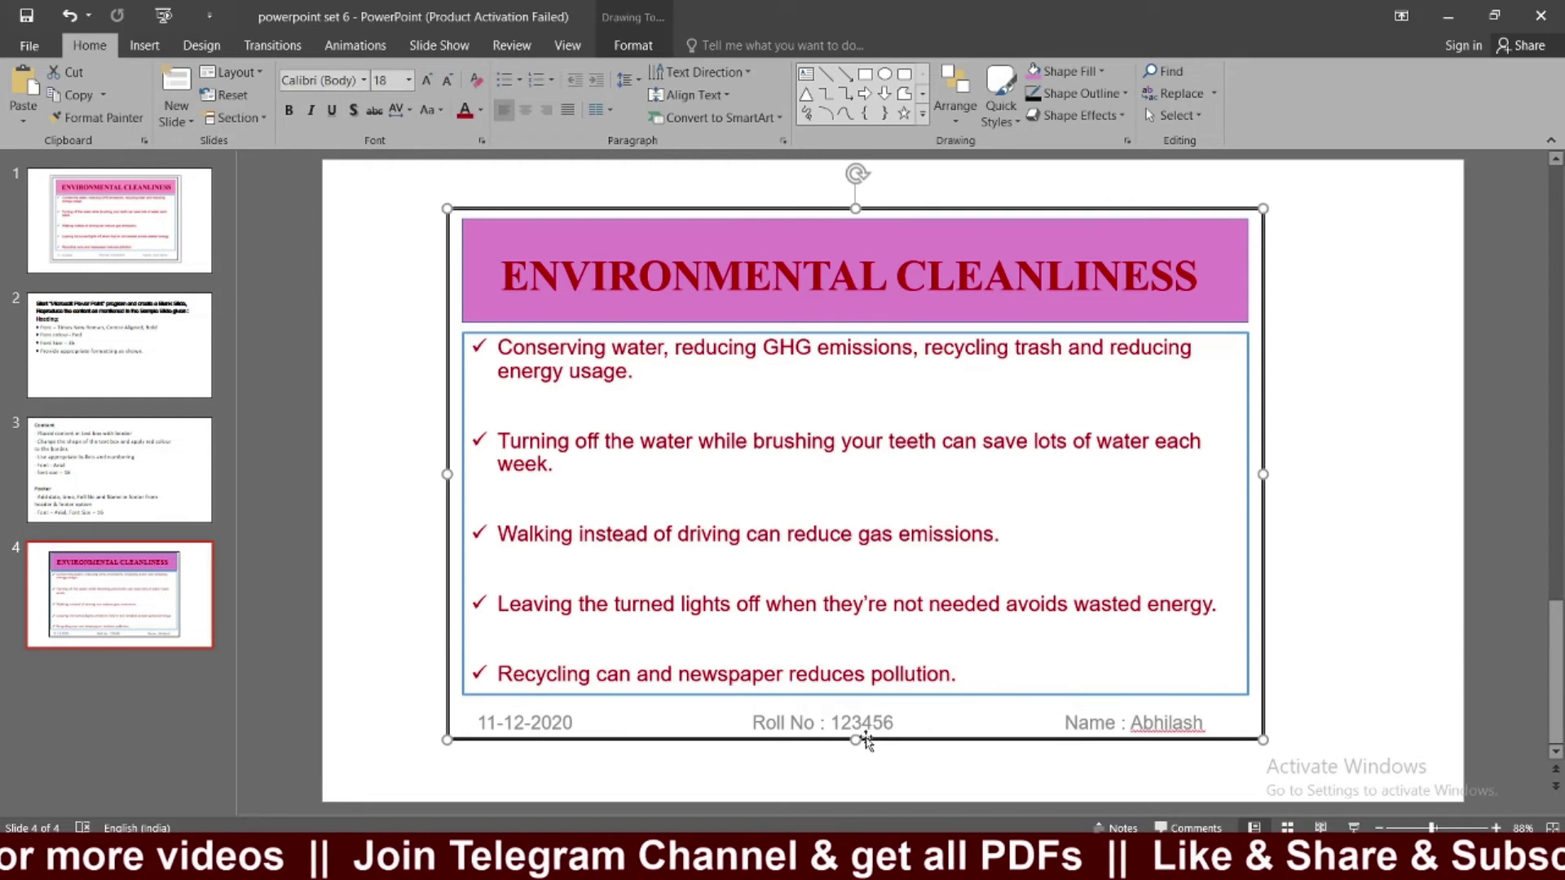
{"action": "left_click_drag", "start_coordinate": [1262, 738], "coordinate": [1260, 745]}
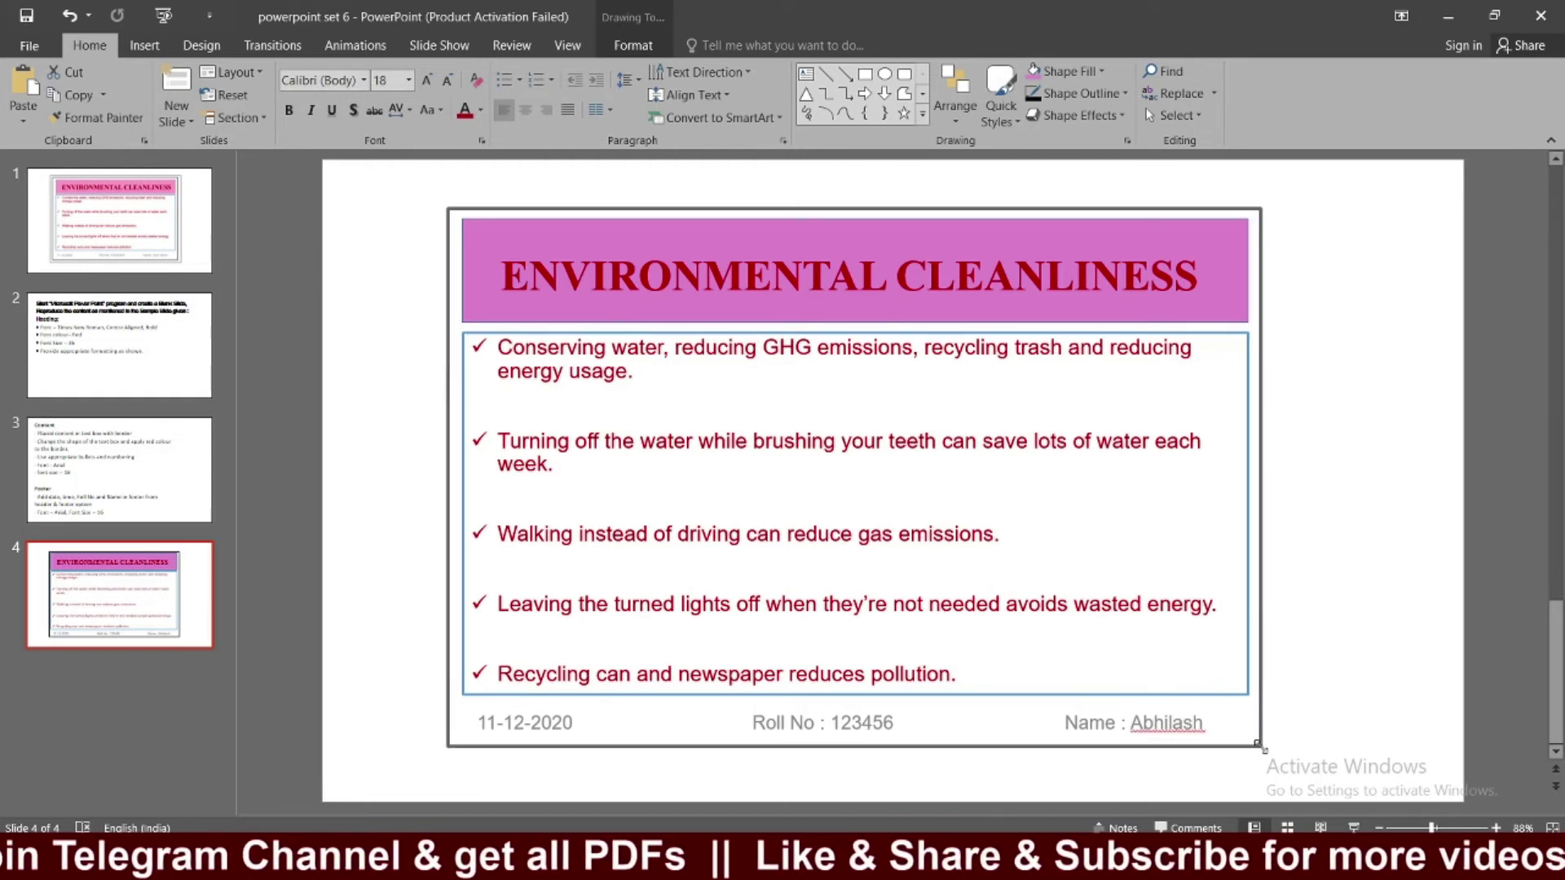
{"action": "left_click", "coordinate": [1367, 664]}
{"action": "left_click", "coordinate": [120, 220]}
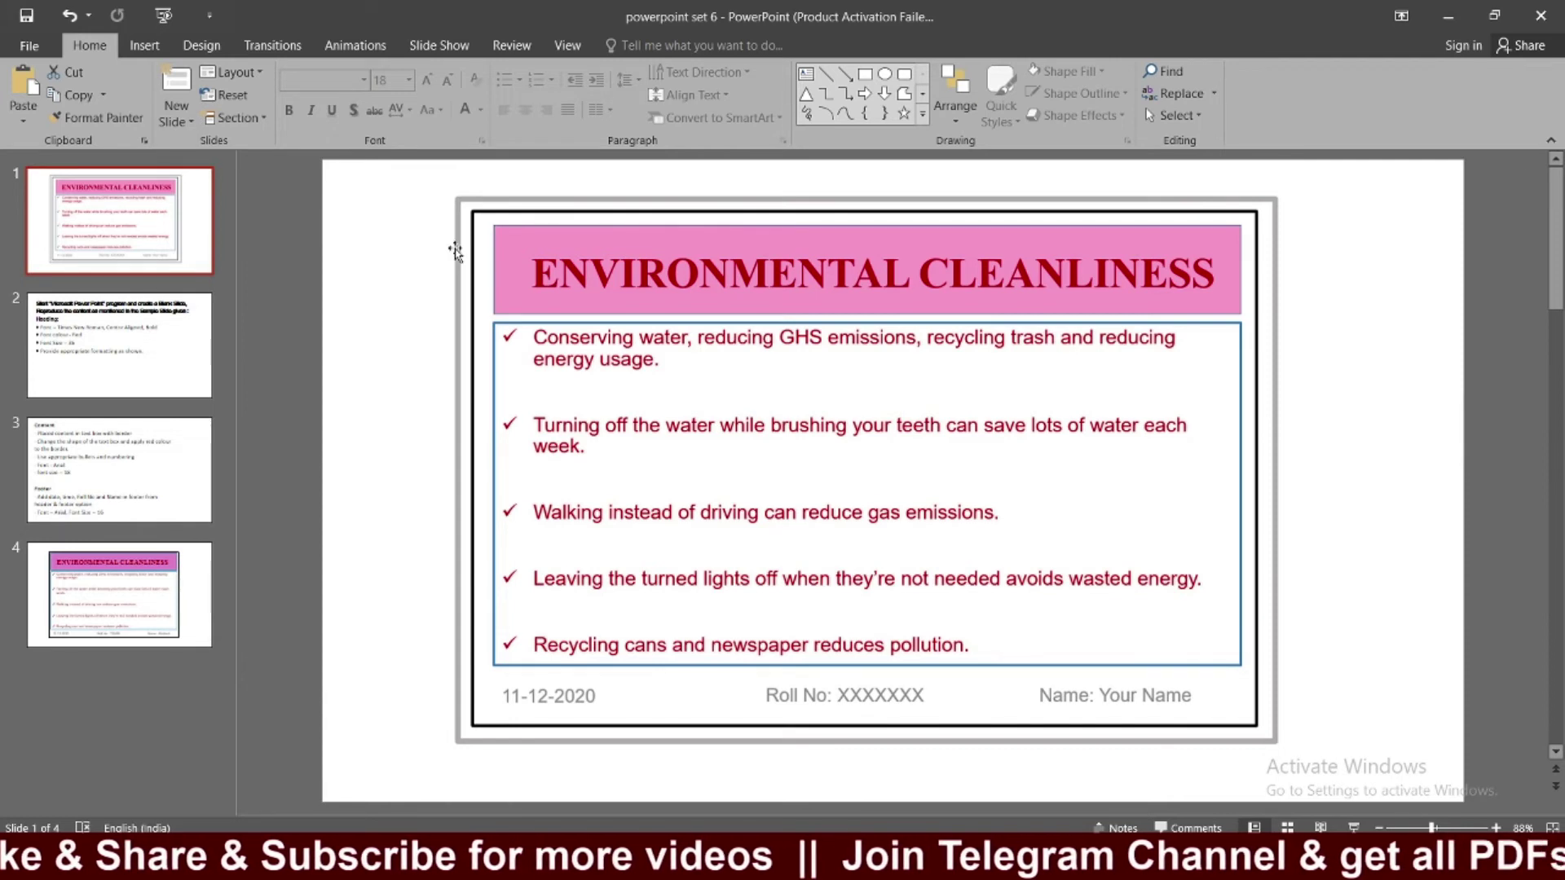
{"action": "left_click", "coordinate": [124, 583]}
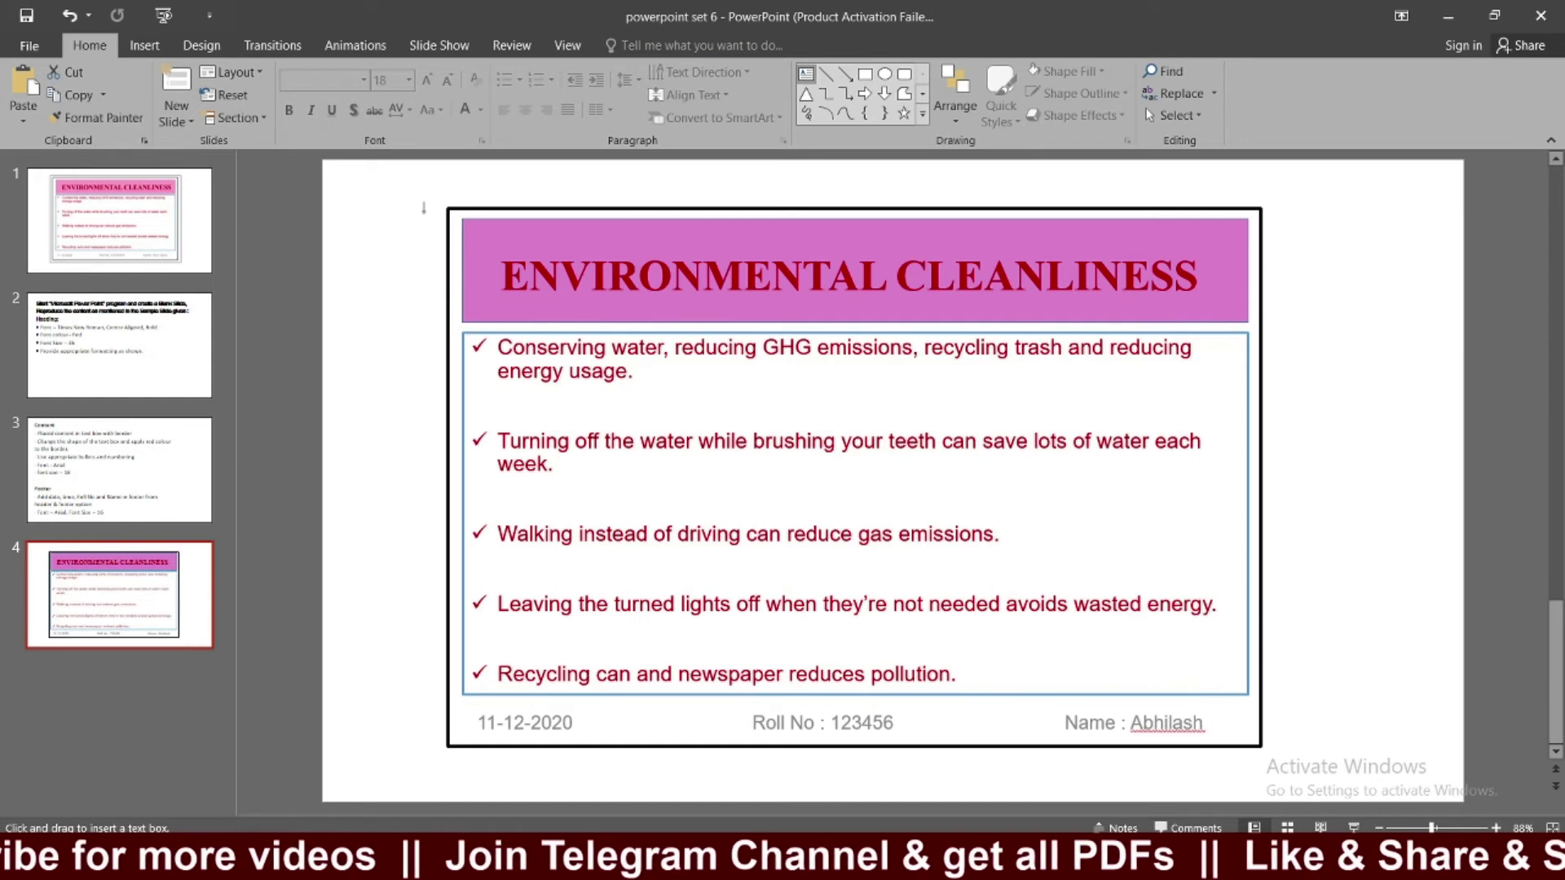
Draw a second, larger box around the black-bordered content and trim its right edge.
{"action": "left_click_drag", "start_coordinate": [424, 191], "coordinate": [1293, 764]}
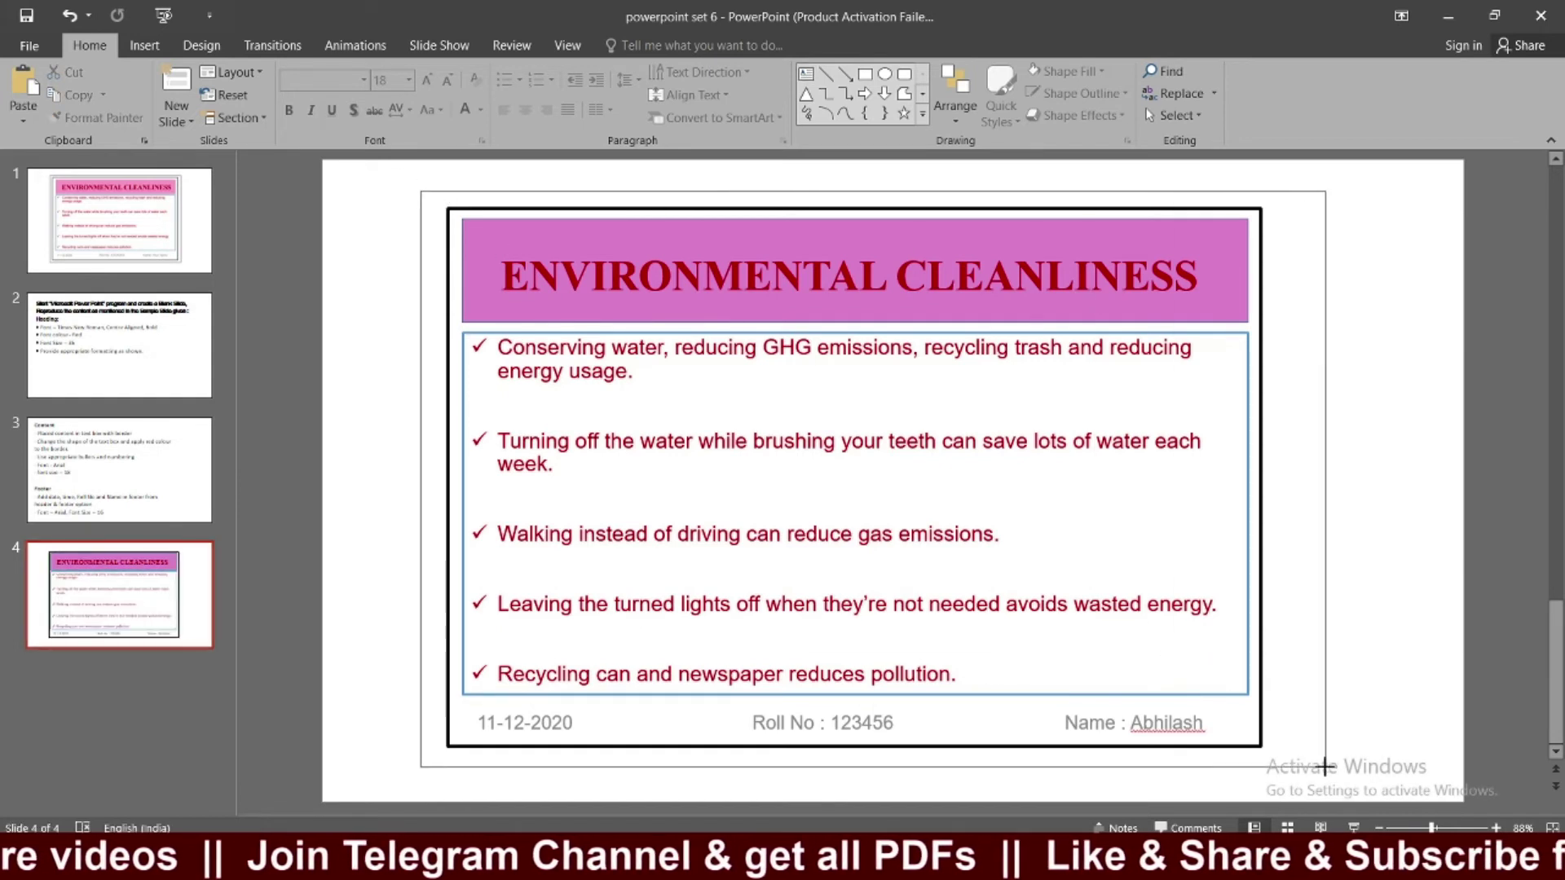
{"action": "left_click_drag", "start_coordinate": [1293, 764], "coordinate": [1281, 763]}
{"action": "left_click_drag", "start_coordinate": [1276, 650], "coordinate": [1296, 638]}
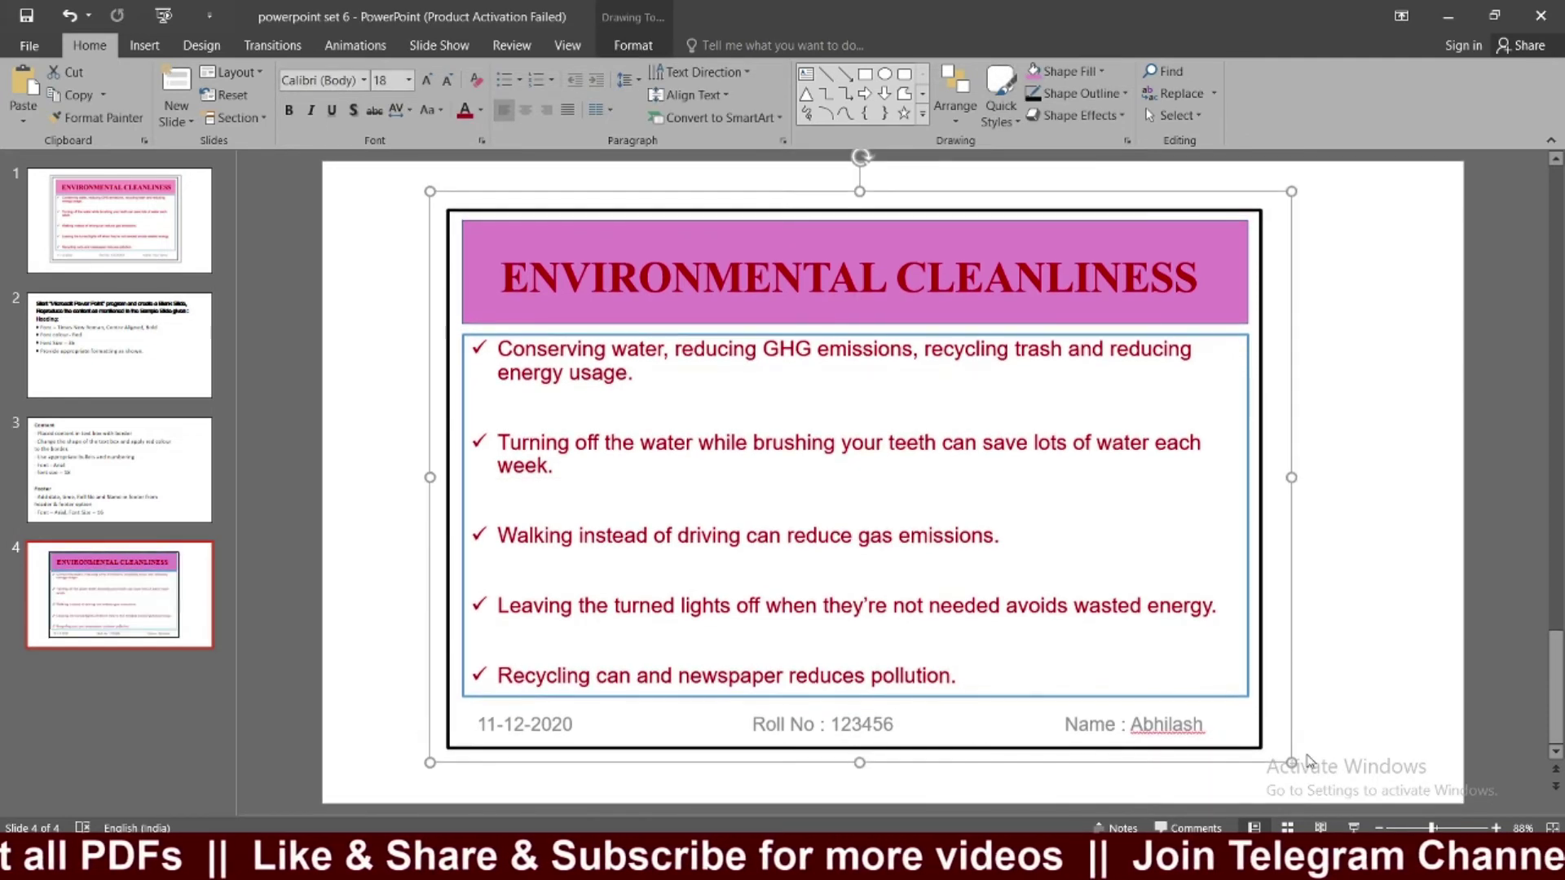
{"action": "left_click_drag", "start_coordinate": [1291, 760], "coordinate": [1277, 760]}
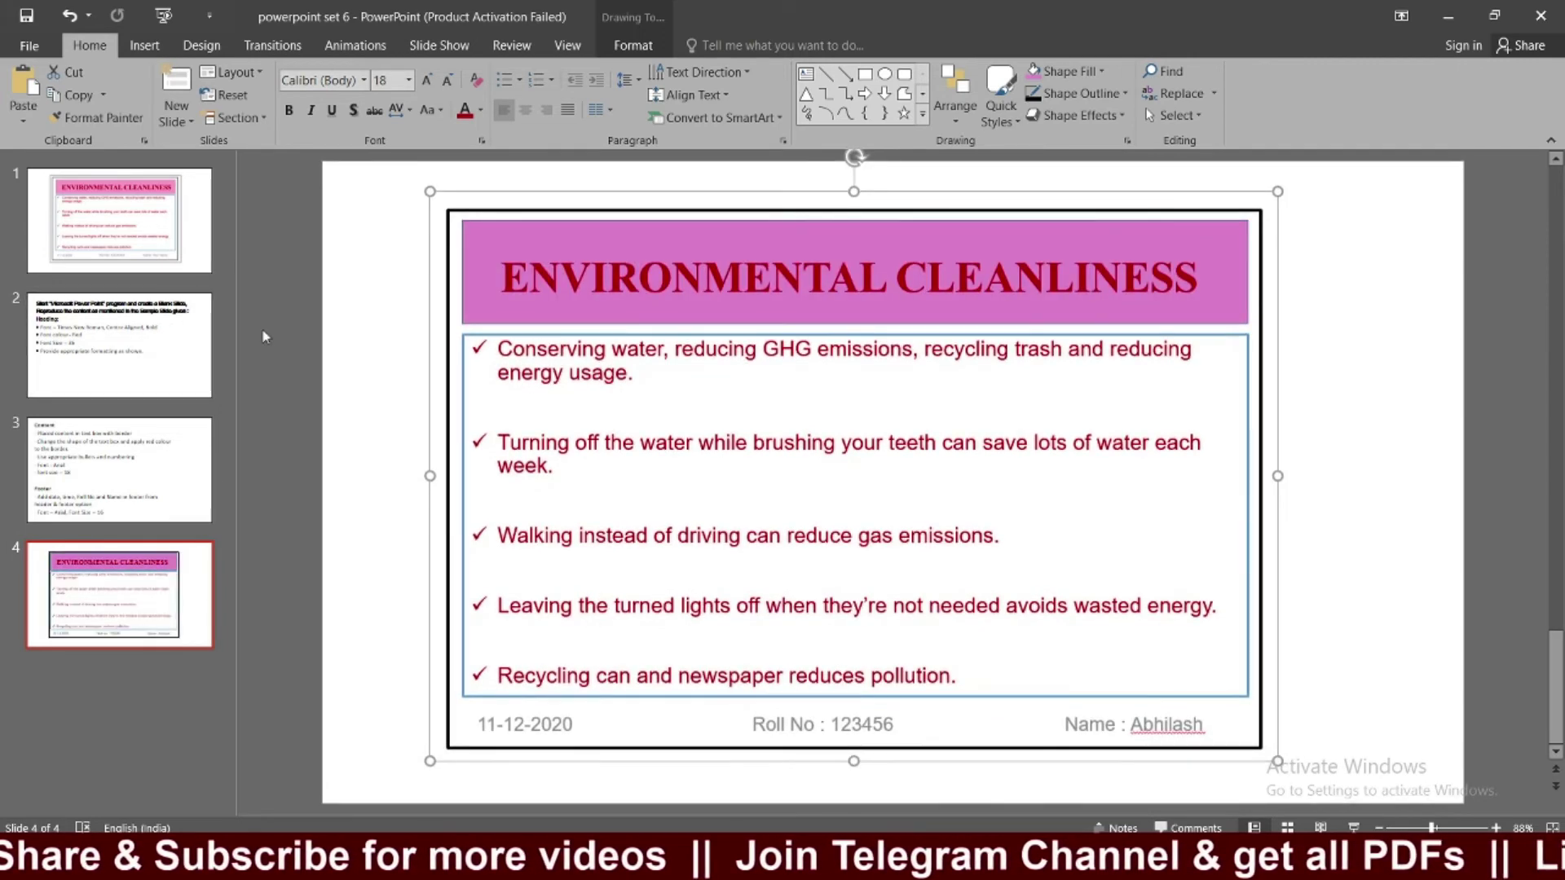
Give the outer box a grey 4½ pt outline, then compare with slide 1.
{"action": "left_click", "coordinate": [635, 45]}
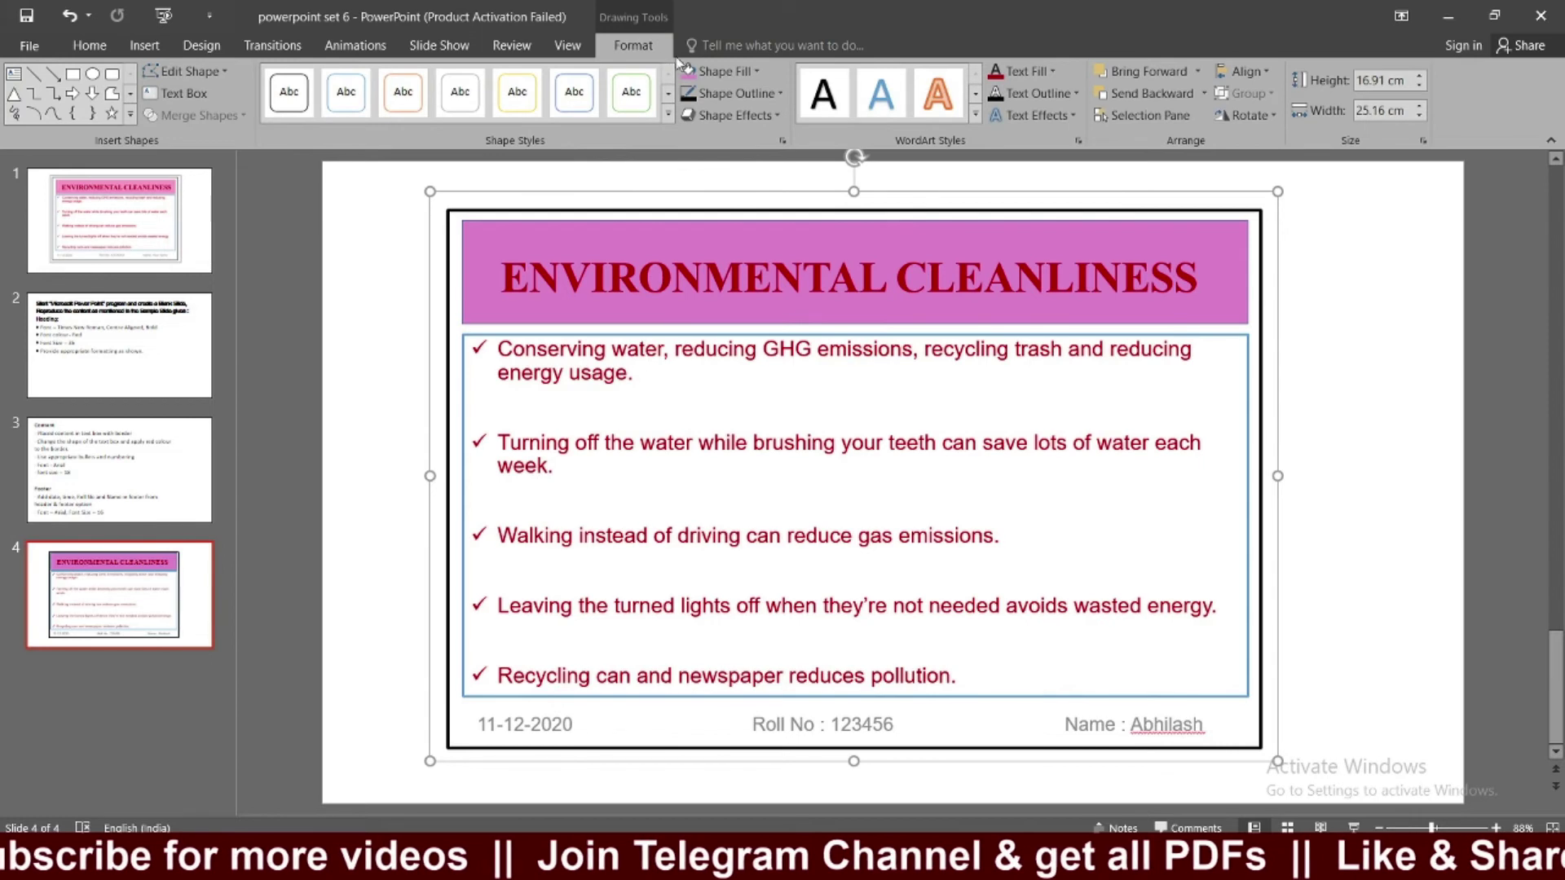
{"action": "left_click", "coordinate": [721, 93]}
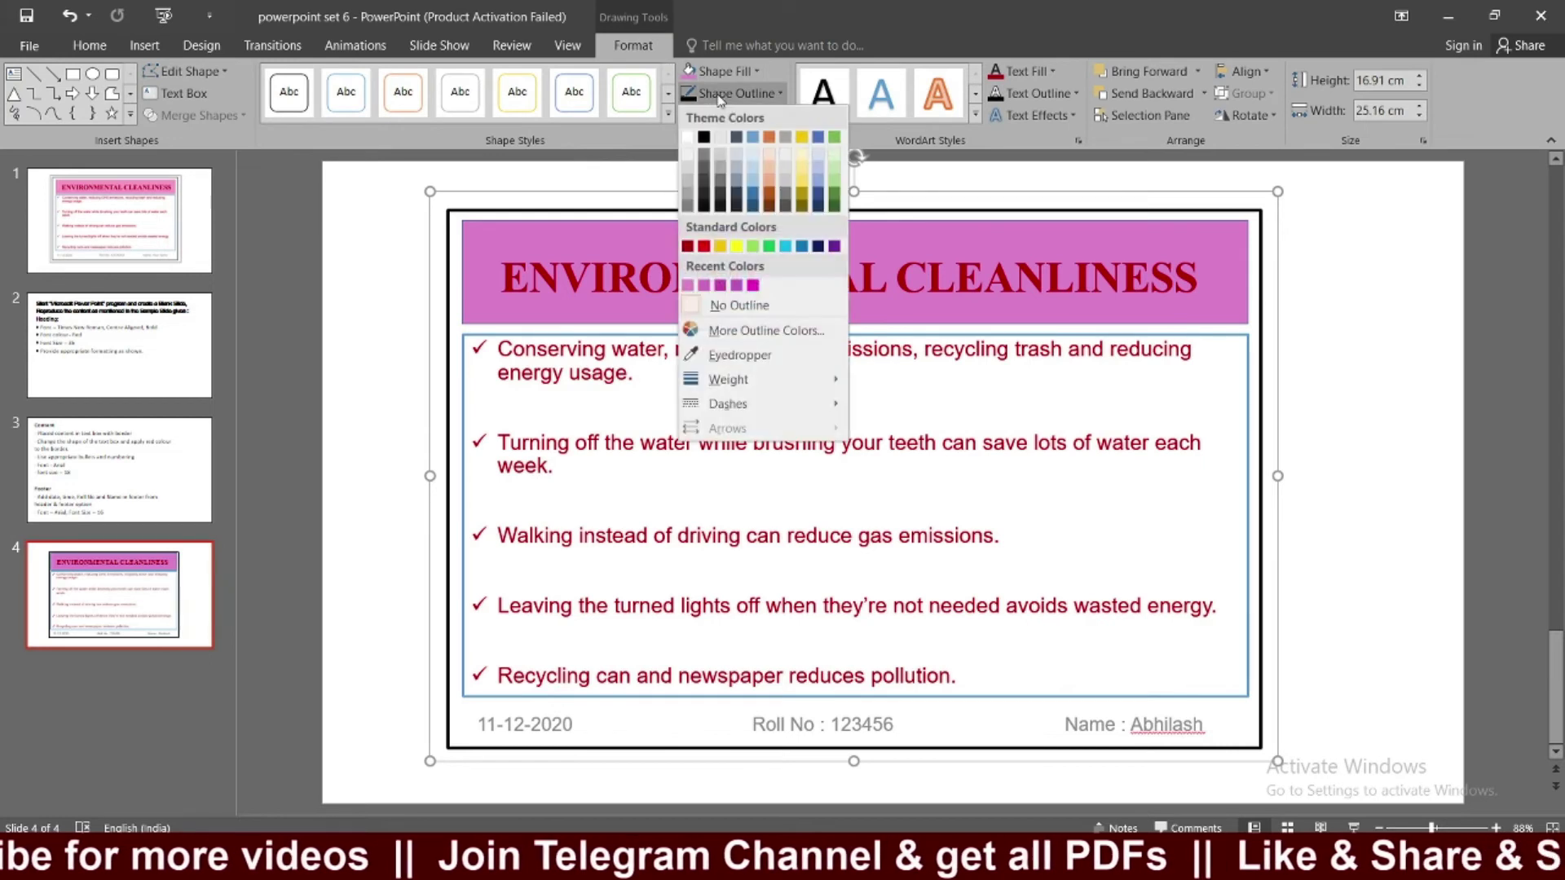
{"action": "left_click", "coordinate": [720, 184]}
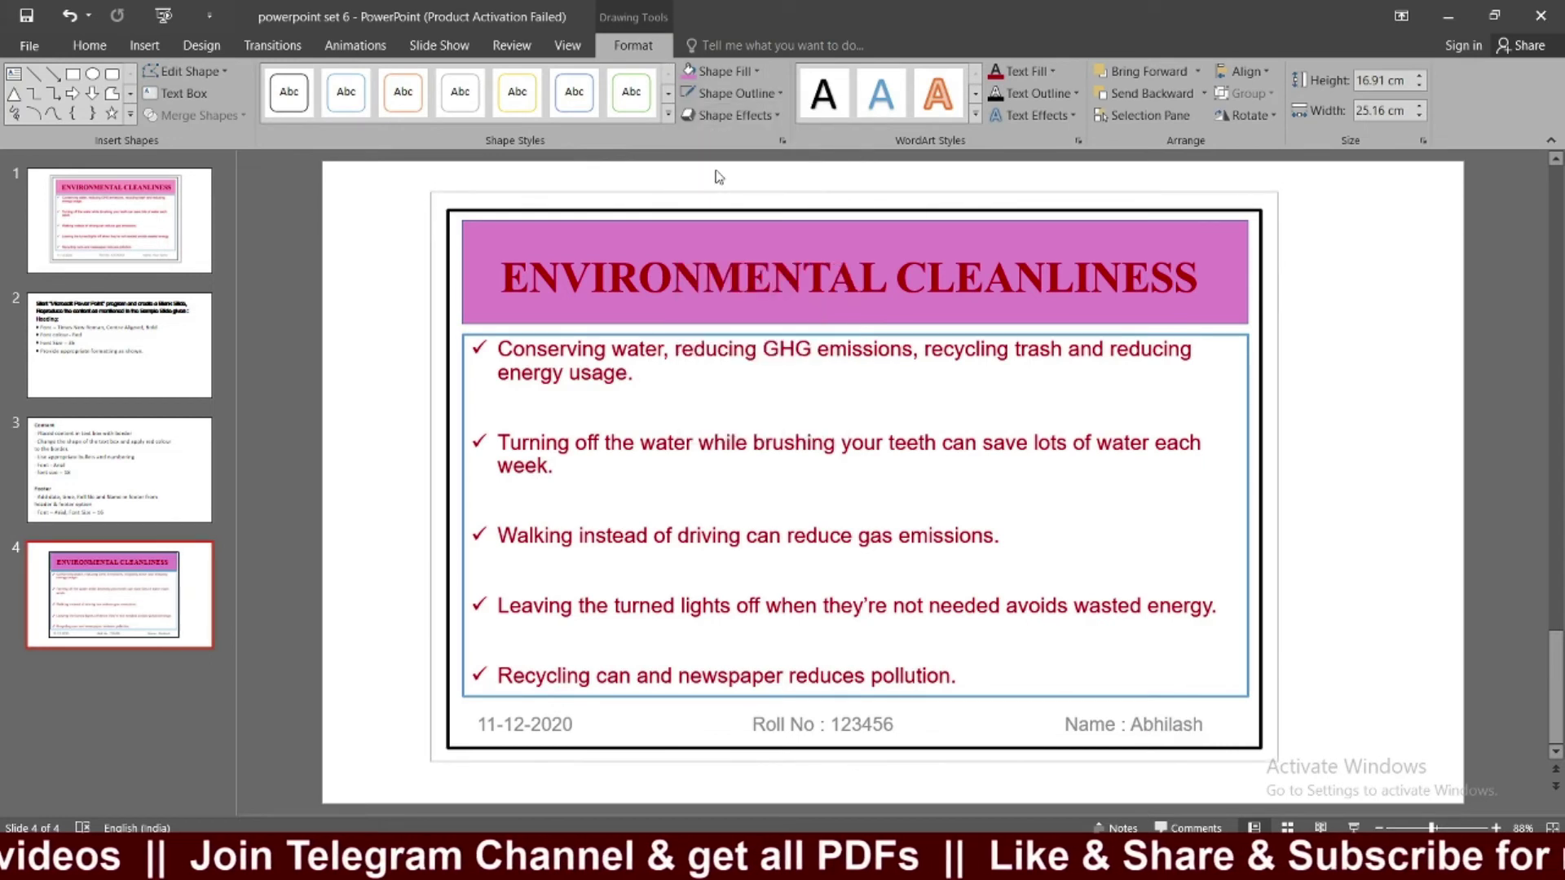
{"action": "left_click", "coordinate": [730, 94]}
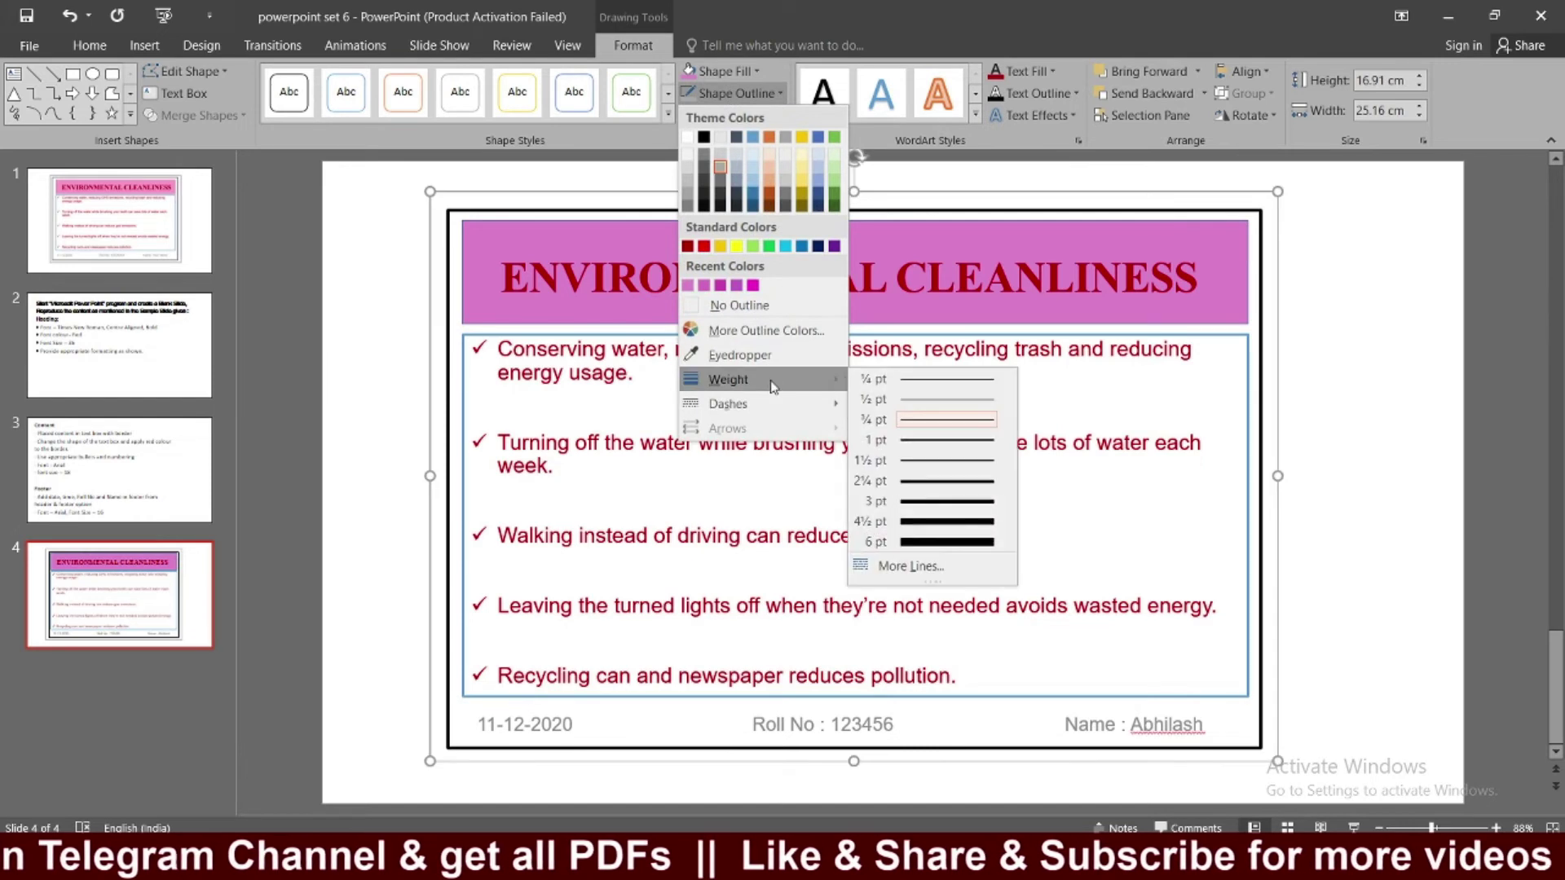
{"action": "left_click", "coordinate": [934, 503]}
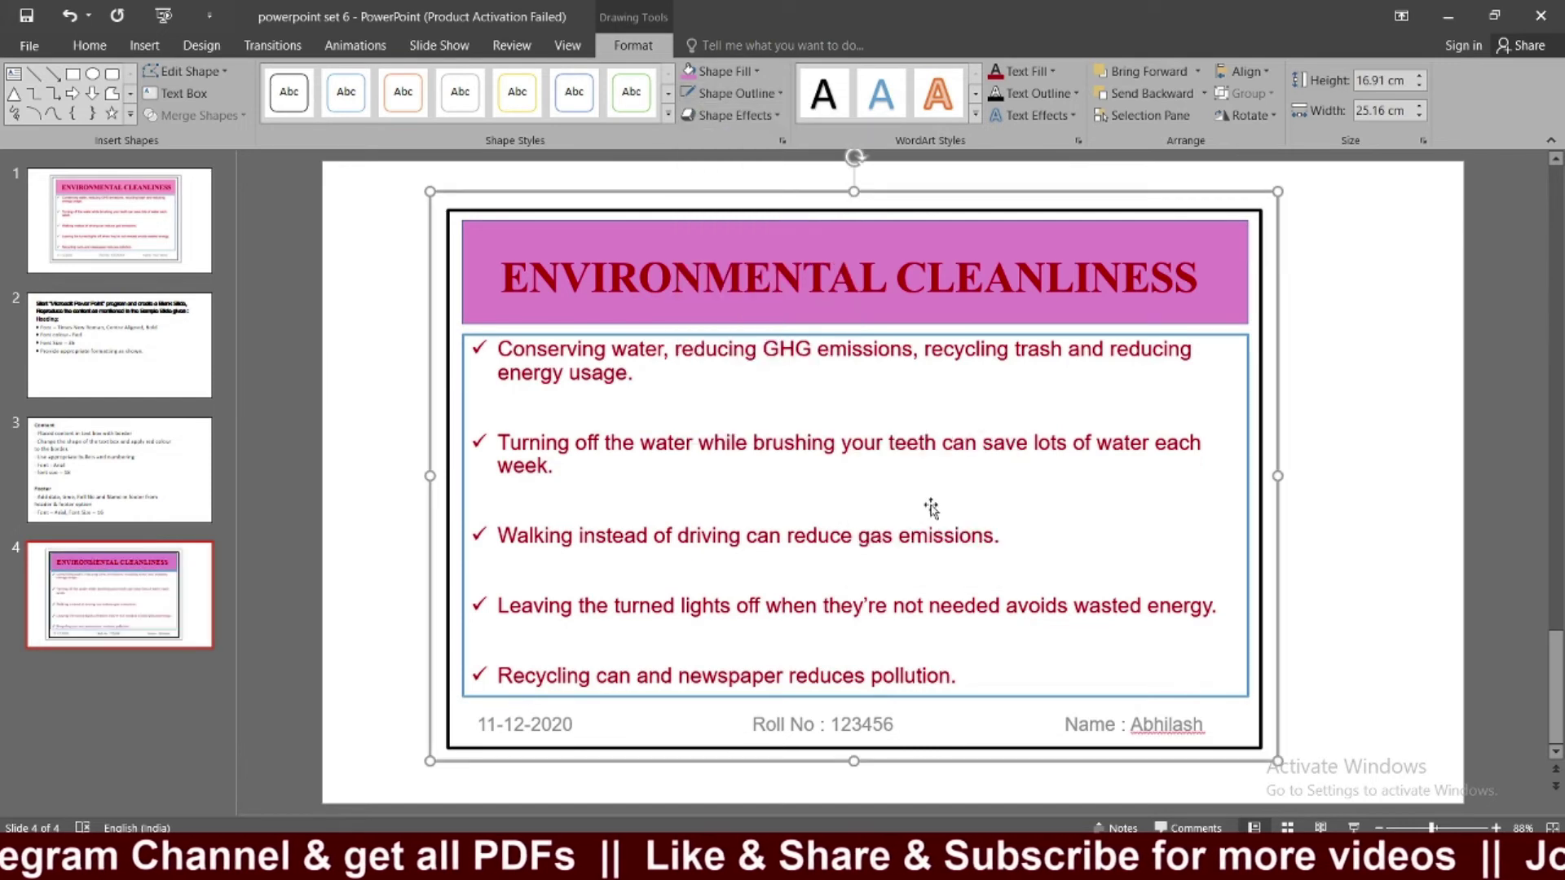
{"action": "left_click", "coordinate": [714, 94]}
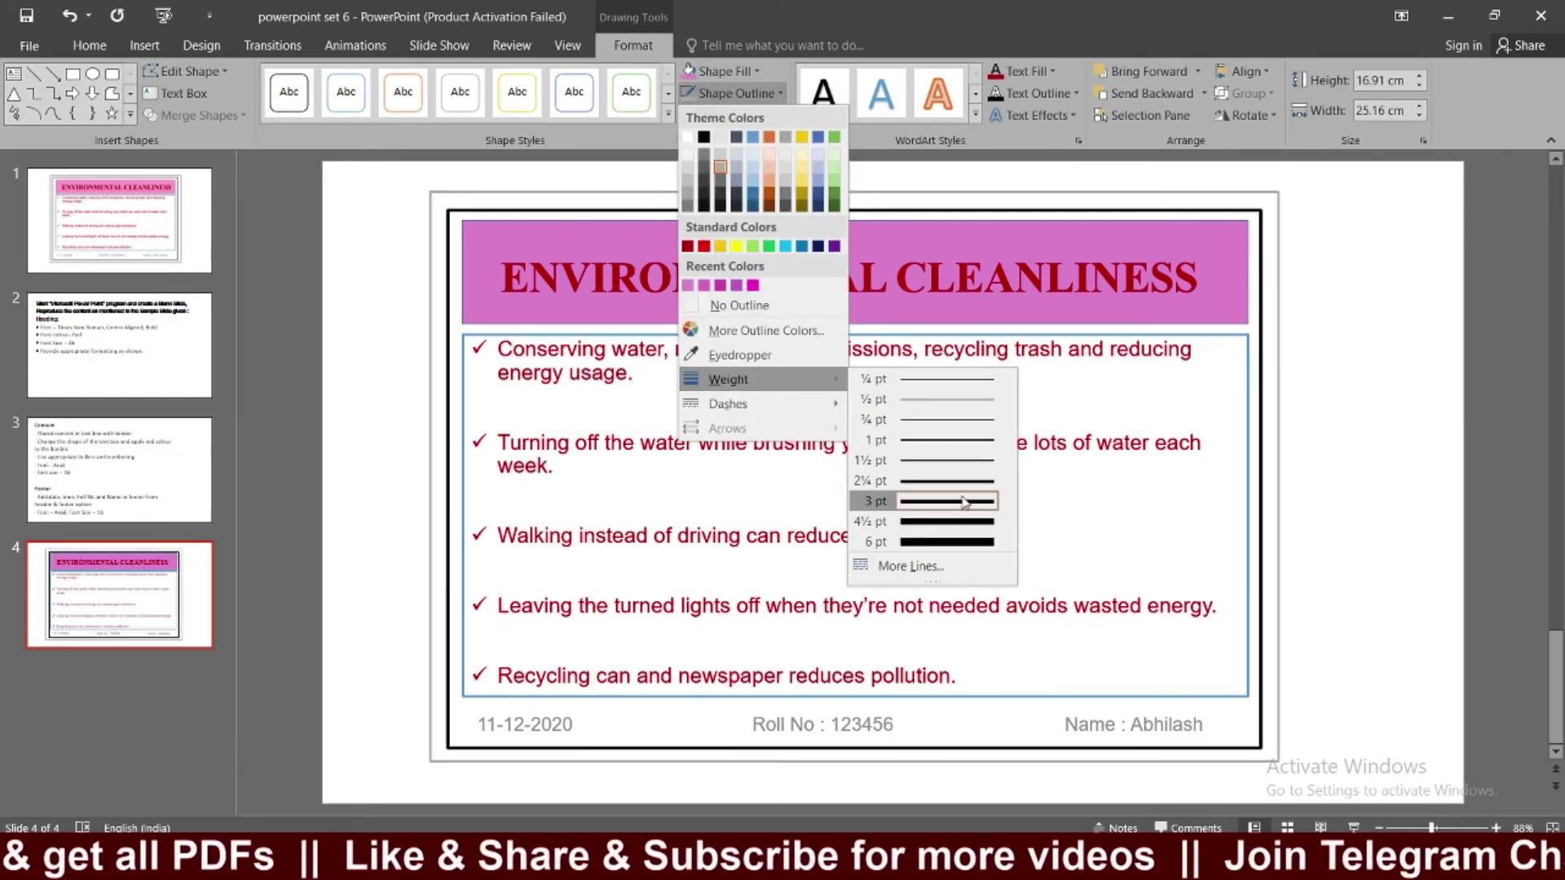
{"action": "left_click", "coordinate": [963, 522]}
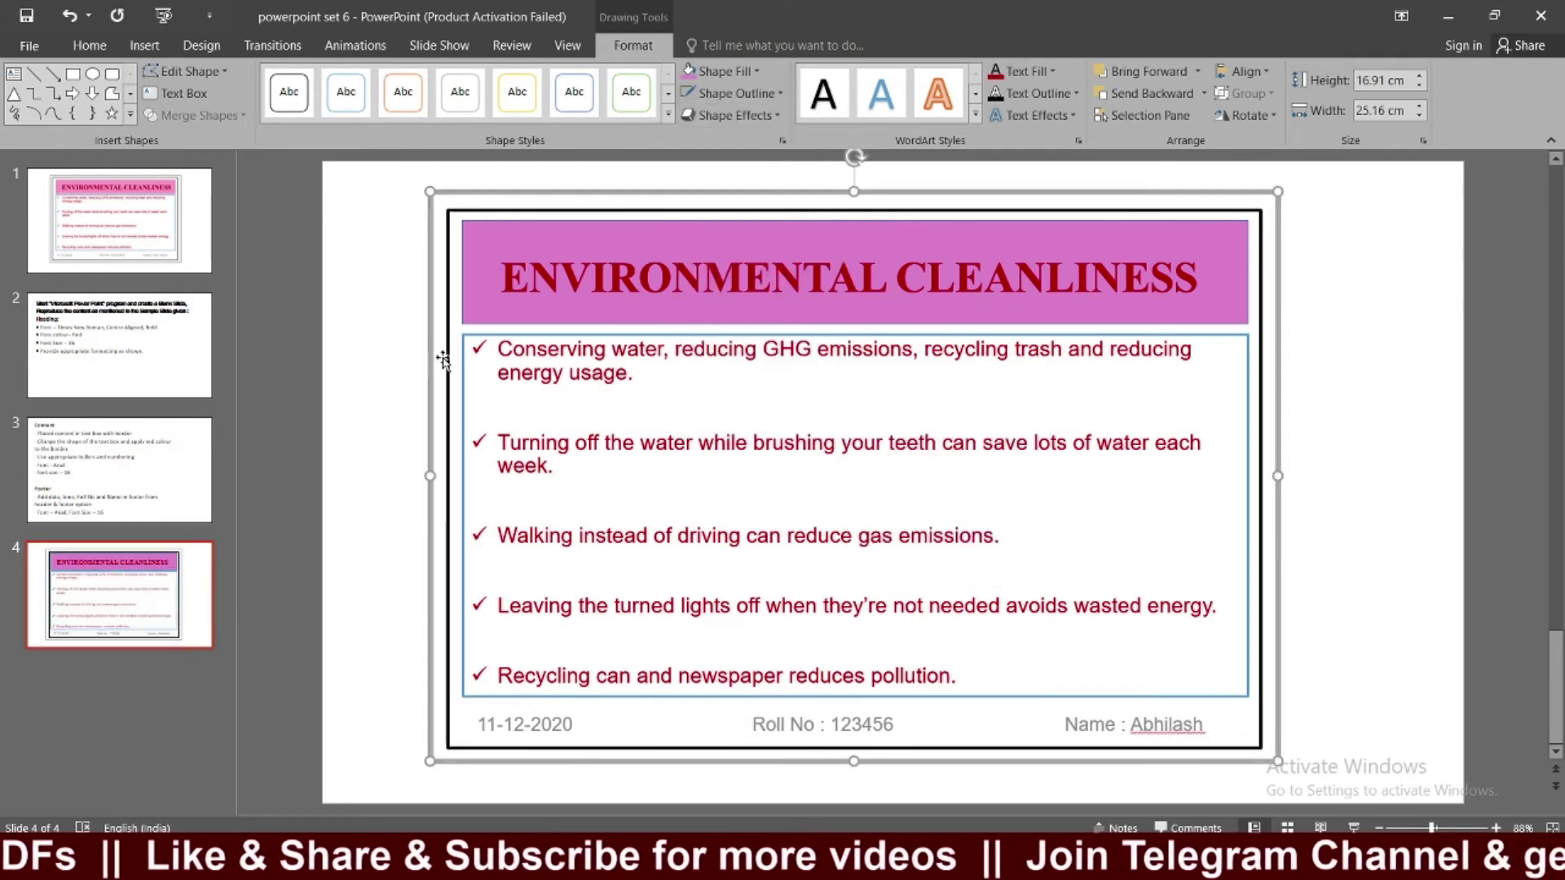
{"action": "left_click", "coordinate": [408, 356]}
{"action": "key", "text": "Home"}
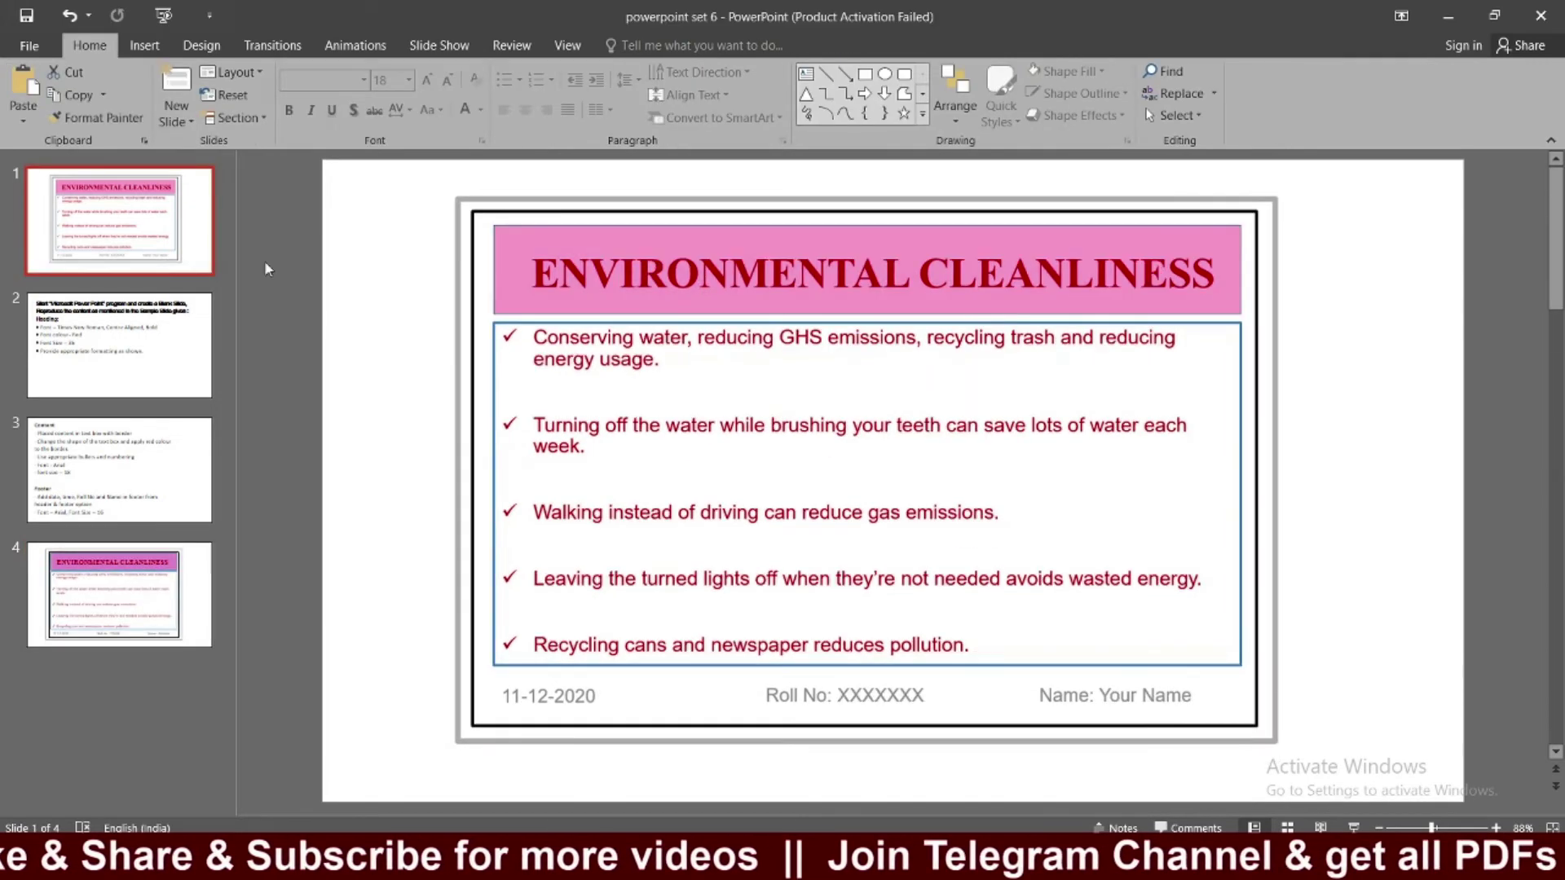
{"action": "left_click", "coordinate": [218, 586]}
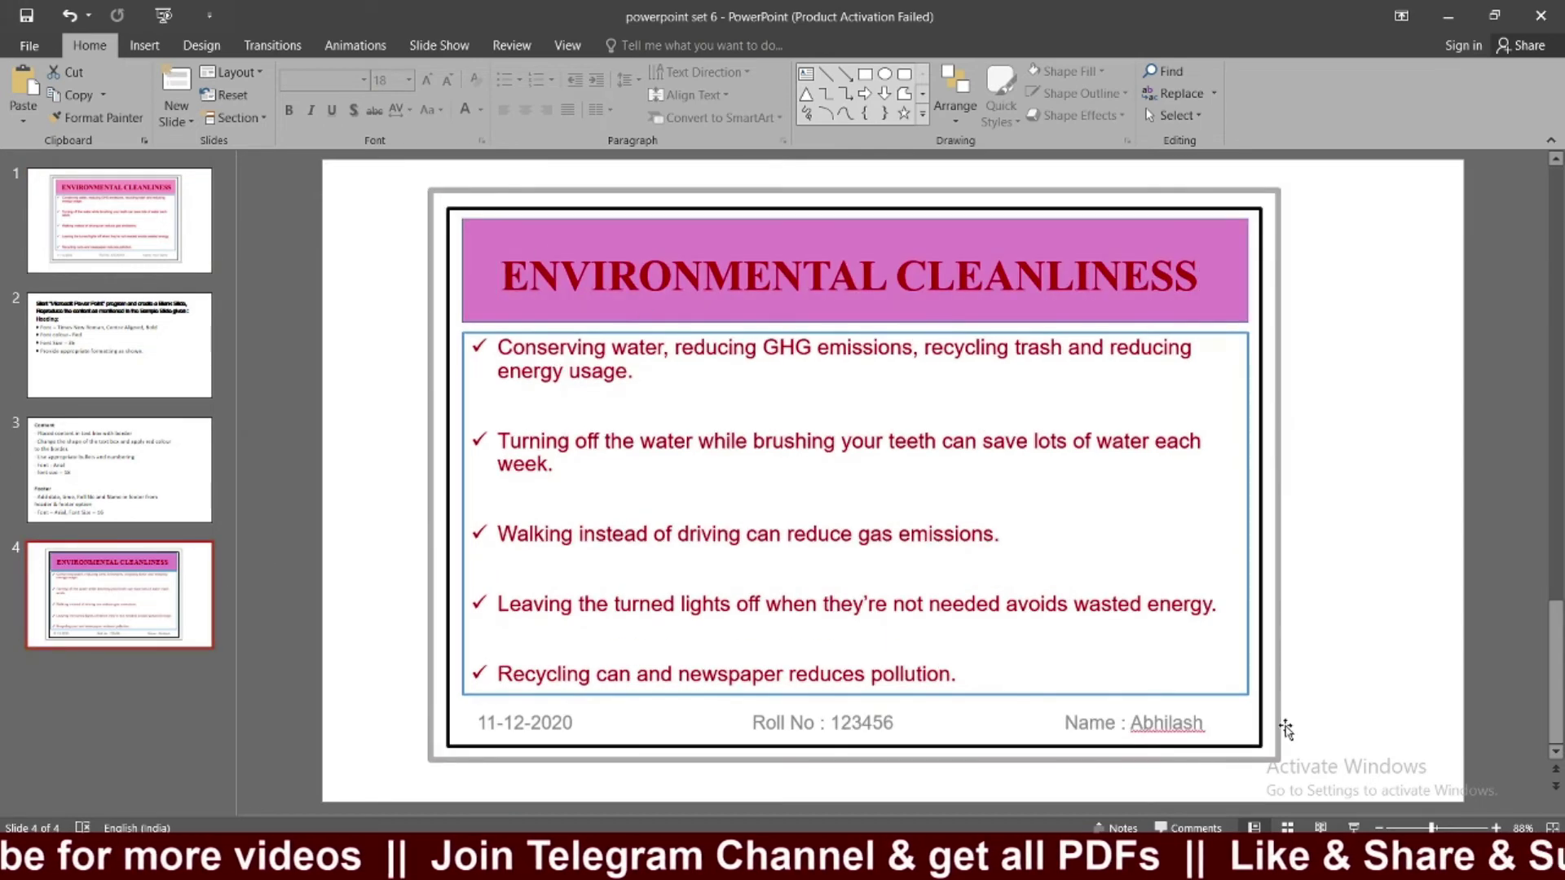
{"action": "left_click", "coordinate": [1278, 731]}
{"action": "left_click_drag", "start_coordinate": [1277, 732], "coordinate": [1281, 730]}
{"action": "left_click", "coordinate": [1362, 681]}
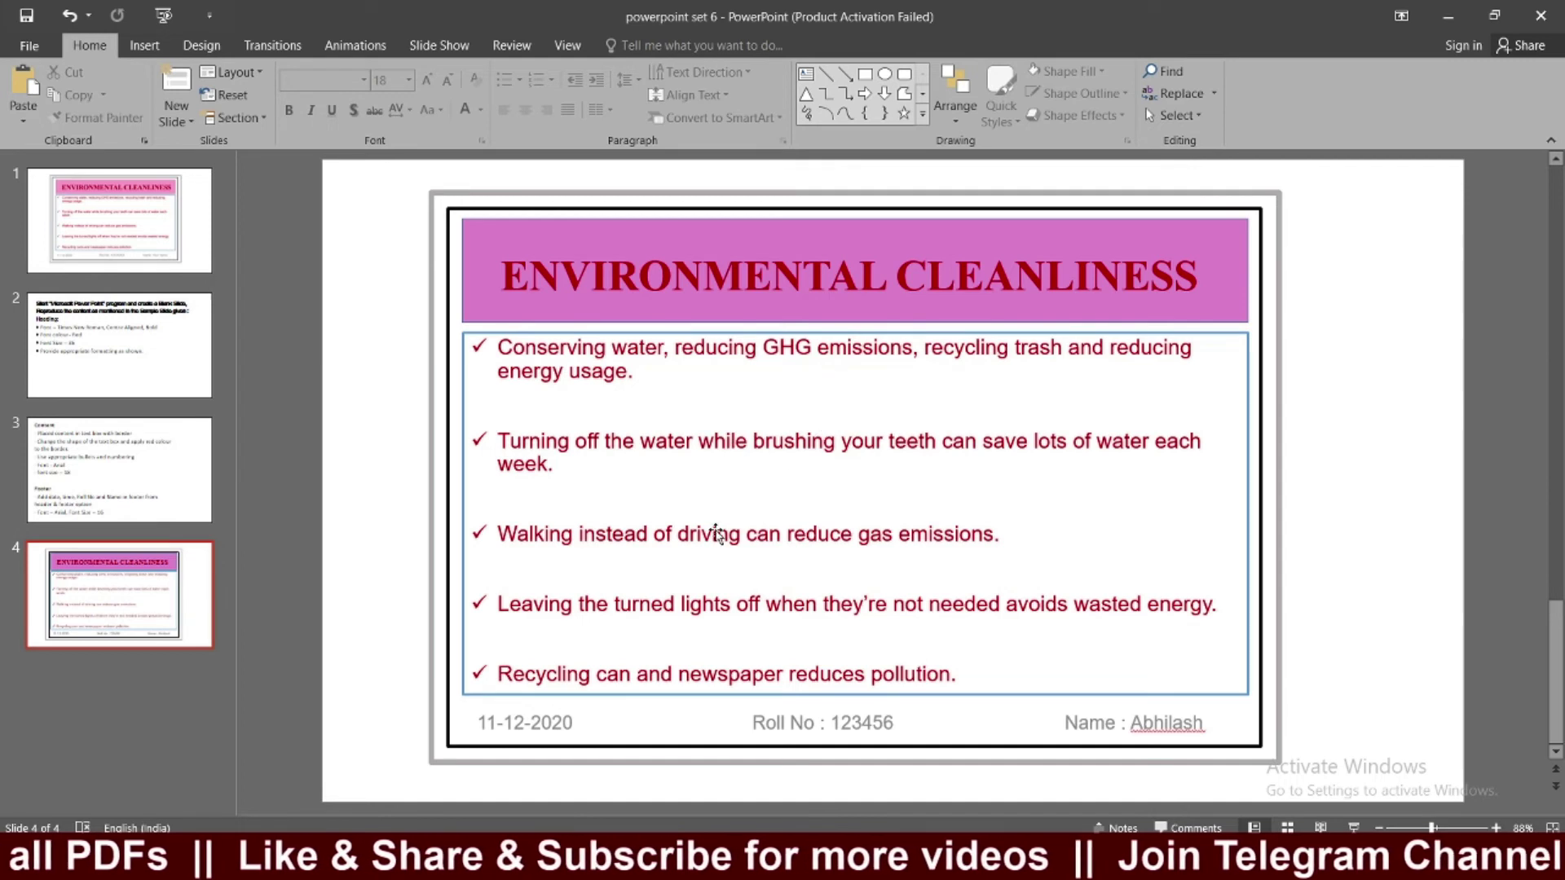
{"action": "key", "text": "ctrl+z"}
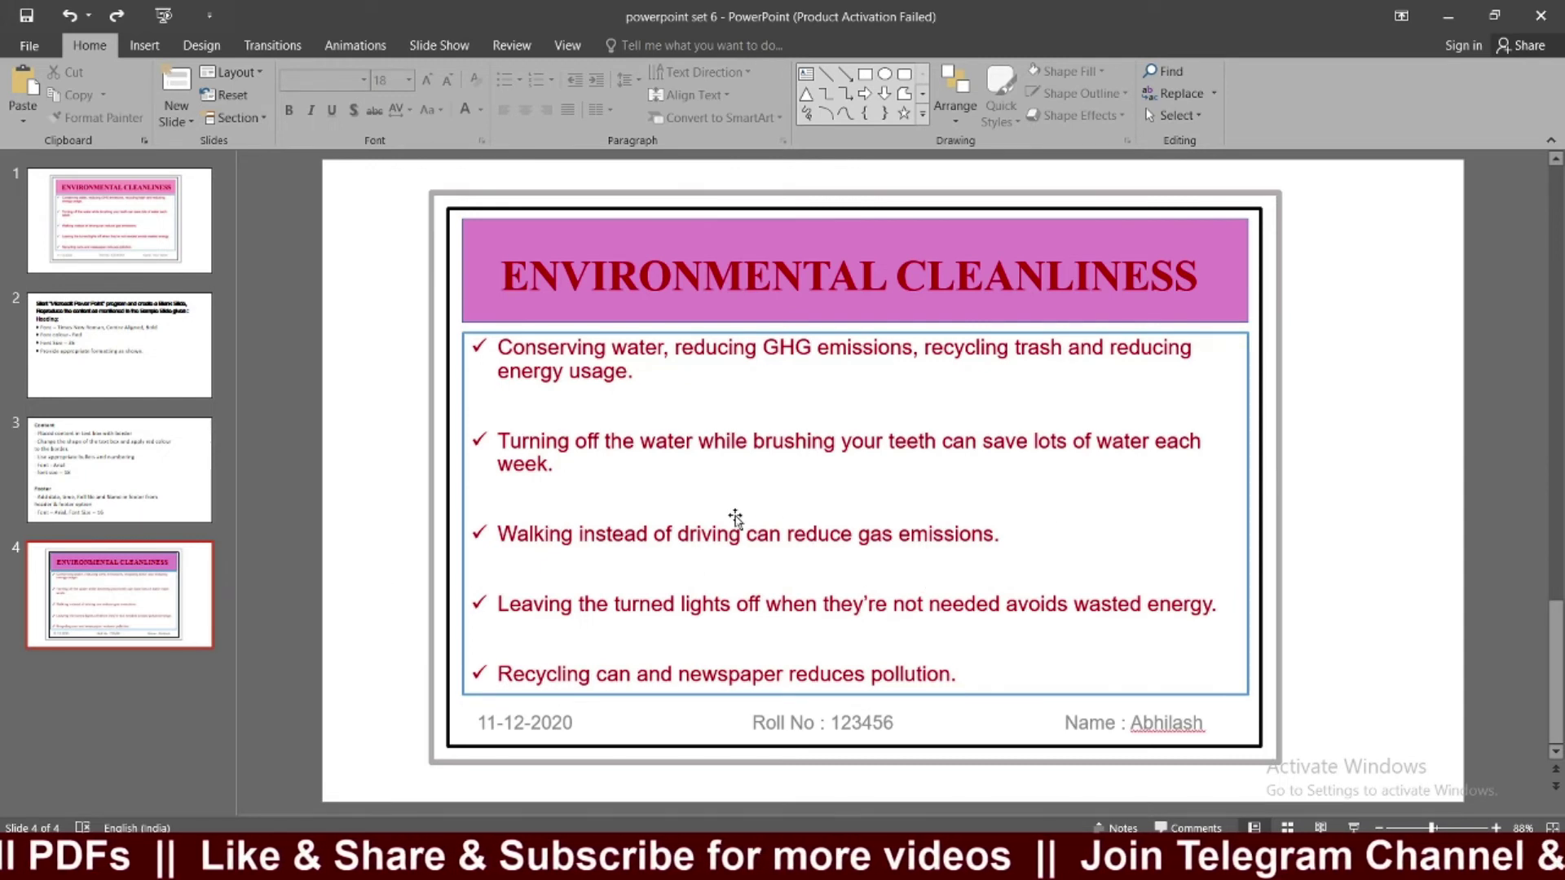
{"action": "left_click", "coordinate": [127, 497]}
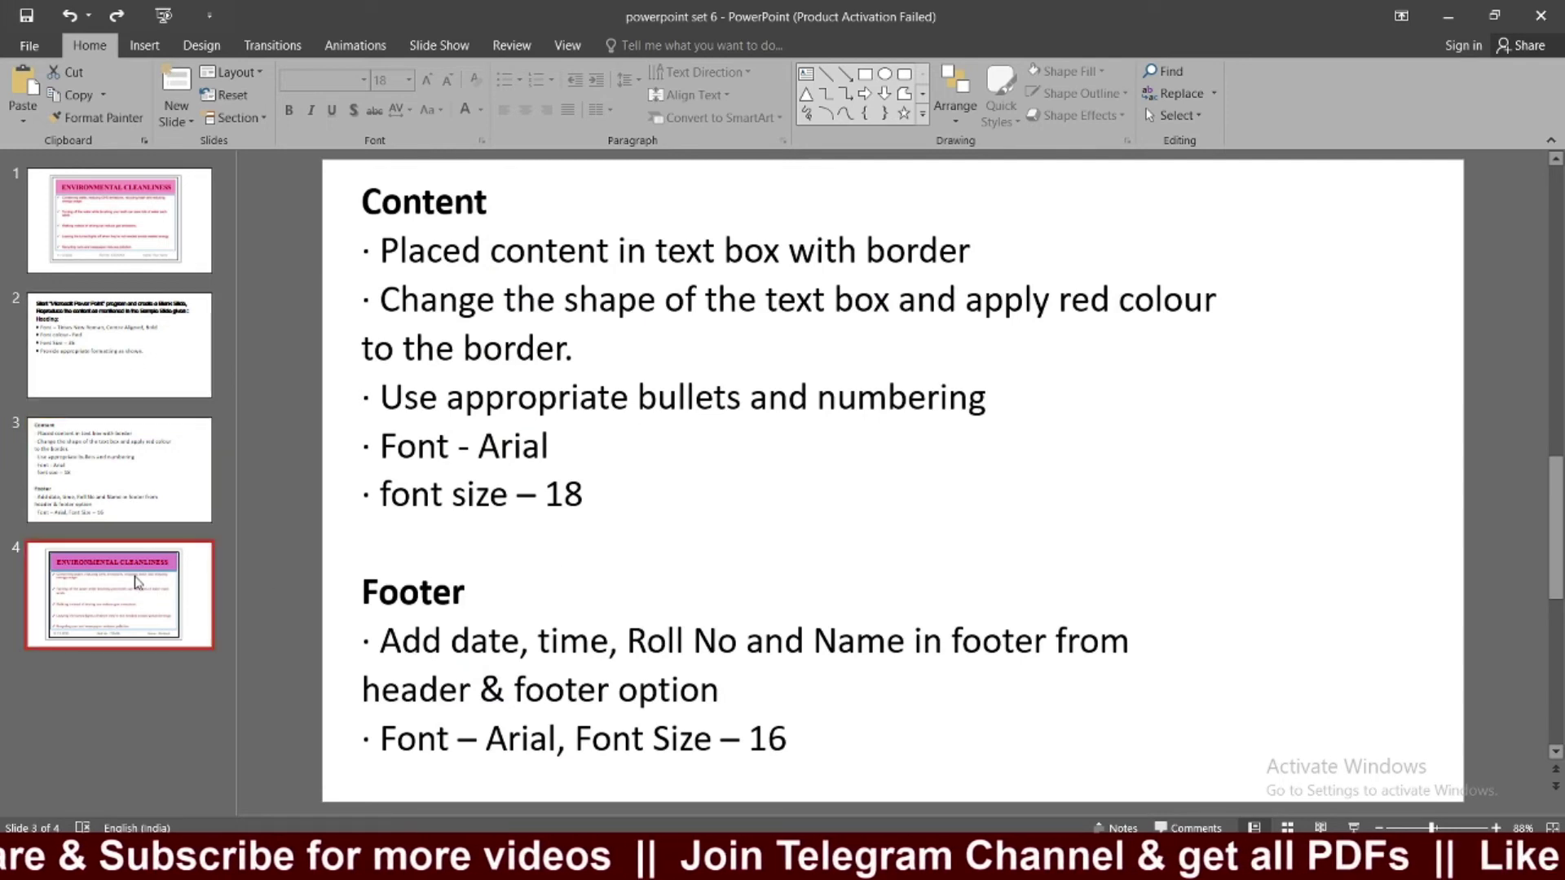
{"action": "left_click", "coordinate": [137, 583]}
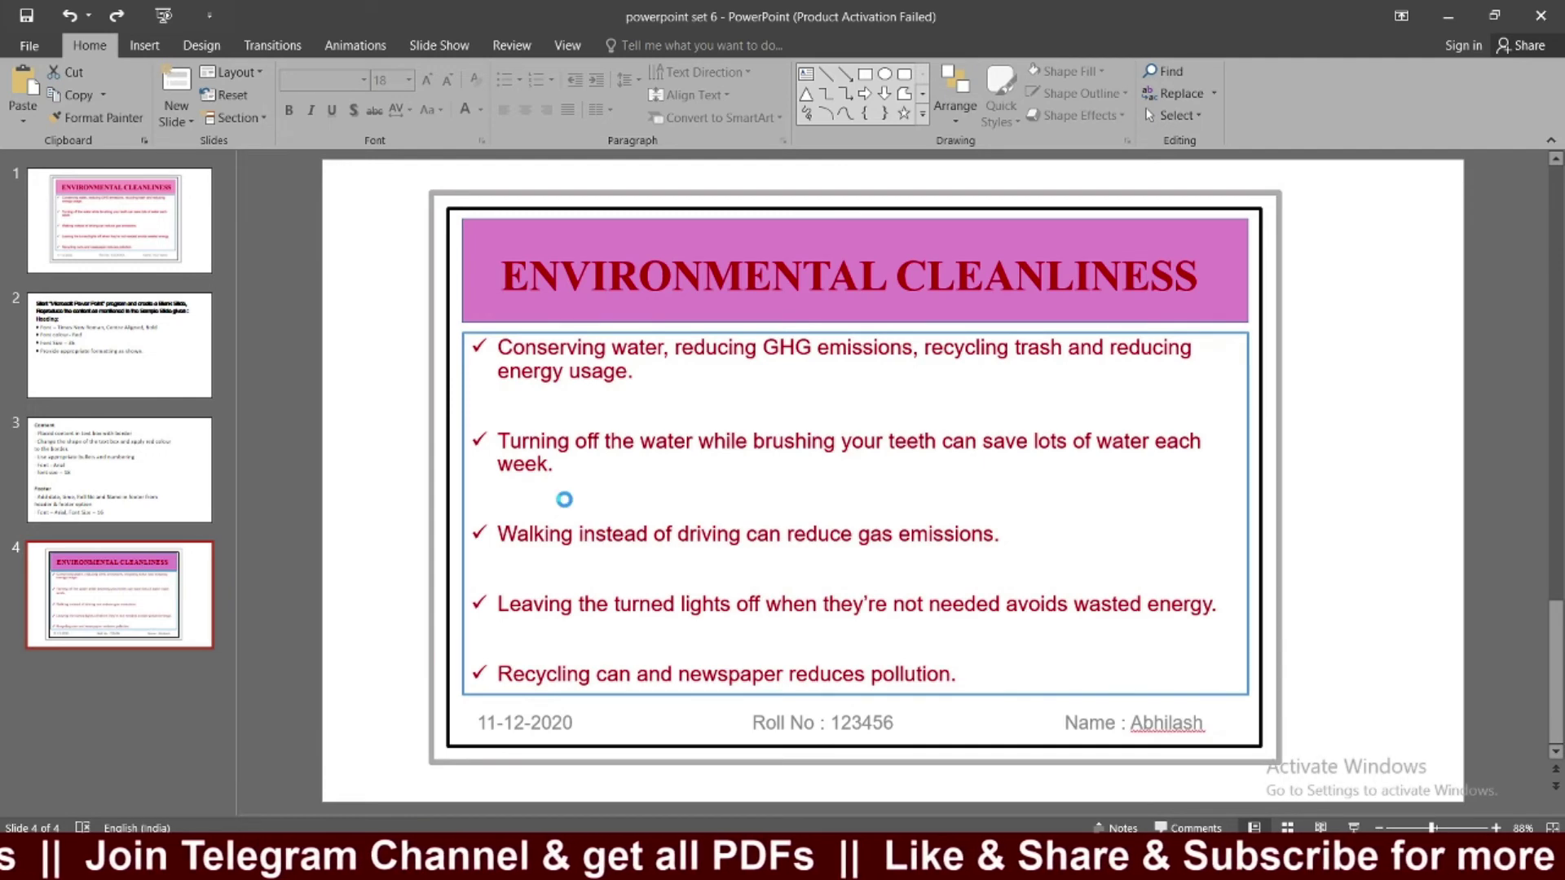
{"action": "key", "text": "ctrl+p"}
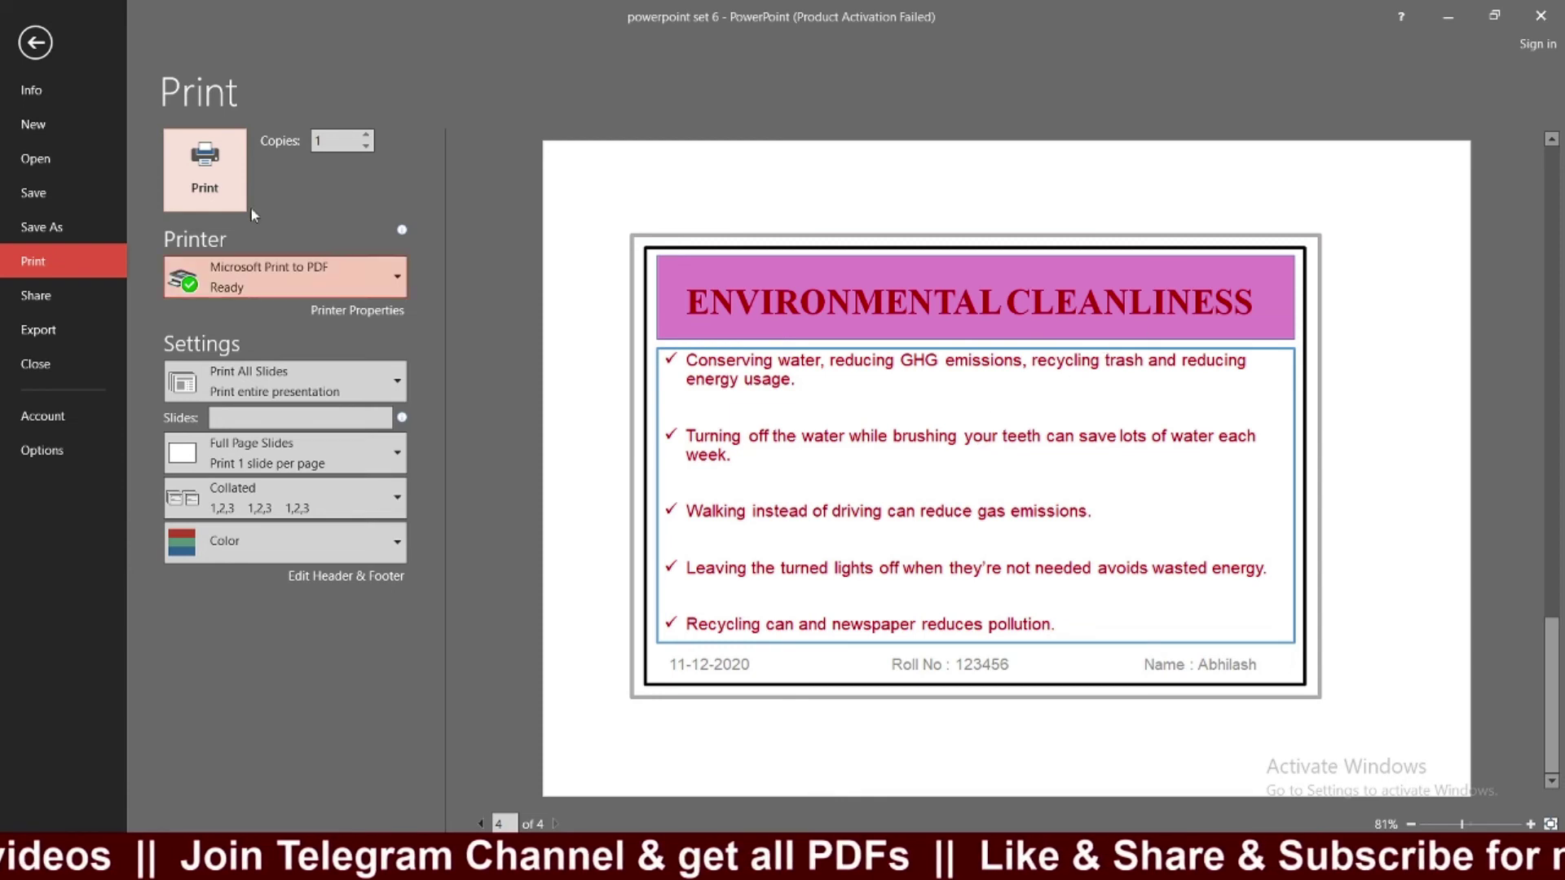
{"action": "left_click", "coordinate": [36, 42]}
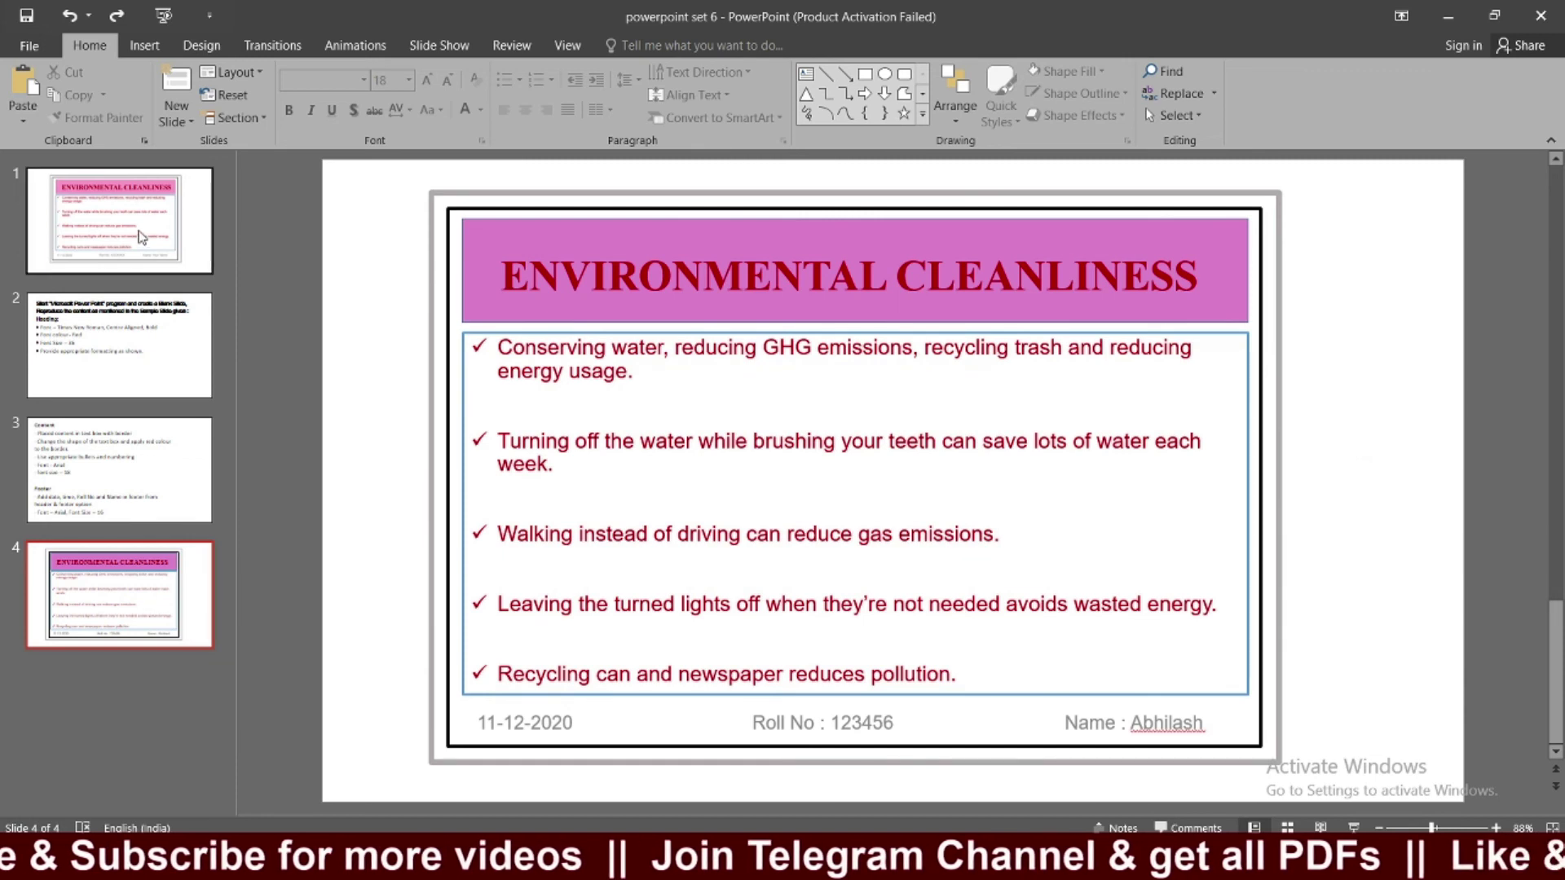
{"action": "left_click", "coordinate": [136, 238]}
{"action": "left_click", "coordinate": [142, 560]}
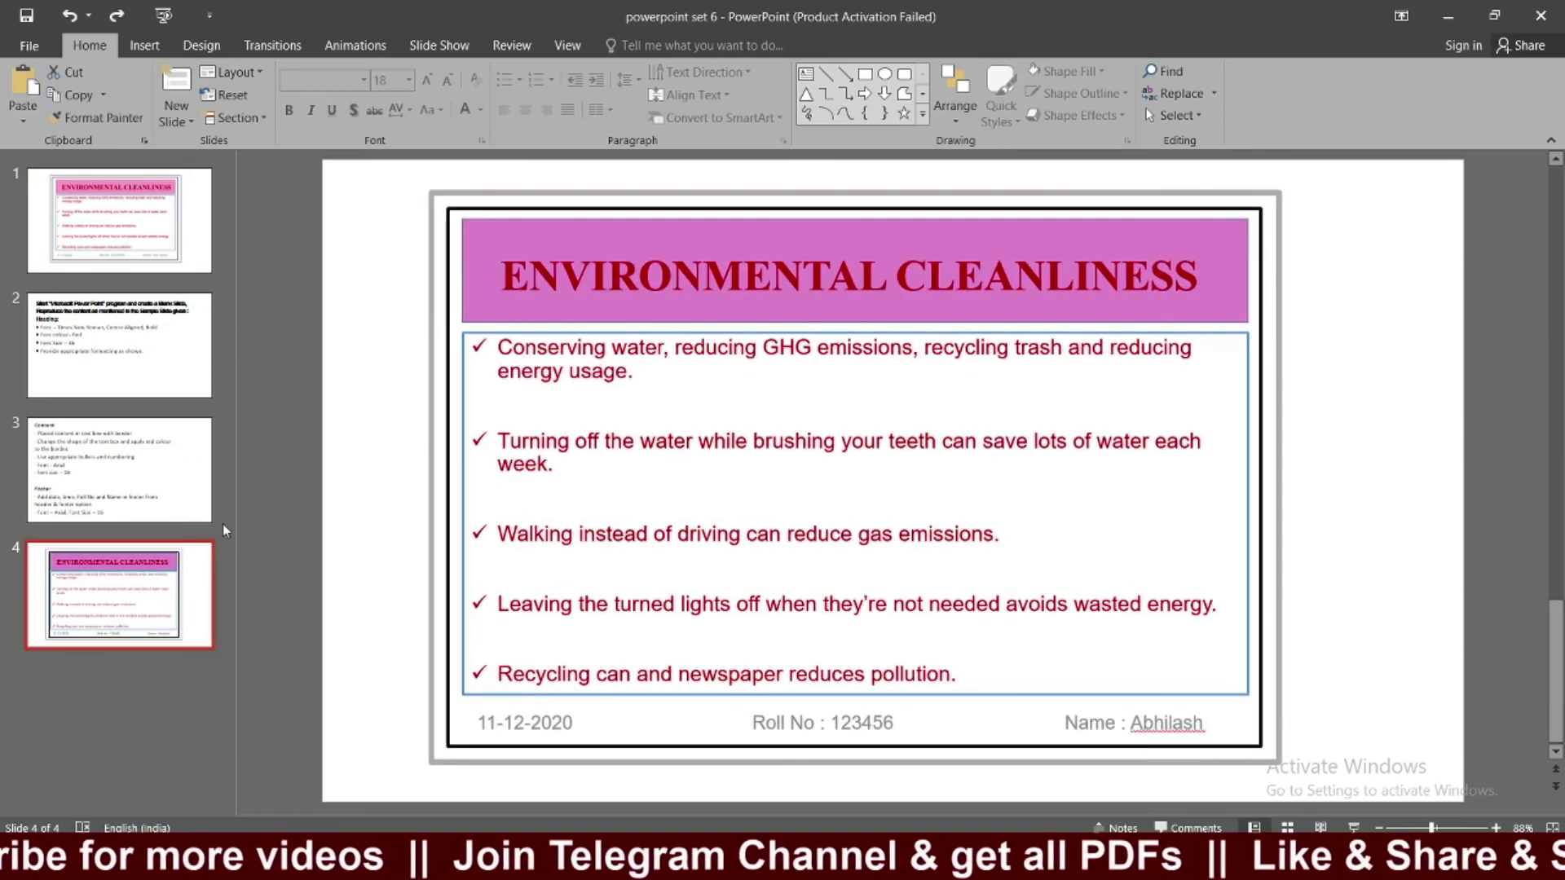